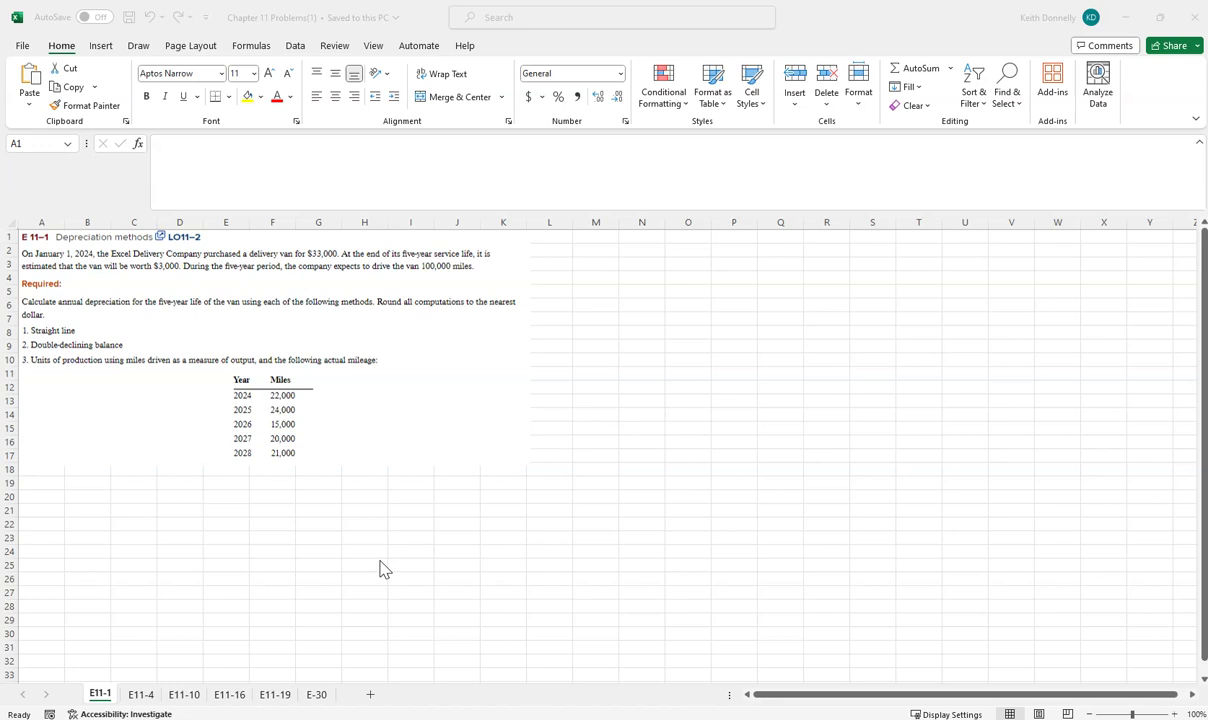
Step: Underline the January 1, 2024 purchase date, the $33,000 van price and the five-year service life with the red pen
{"action": "left_click", "coordinate": [137, 48]}
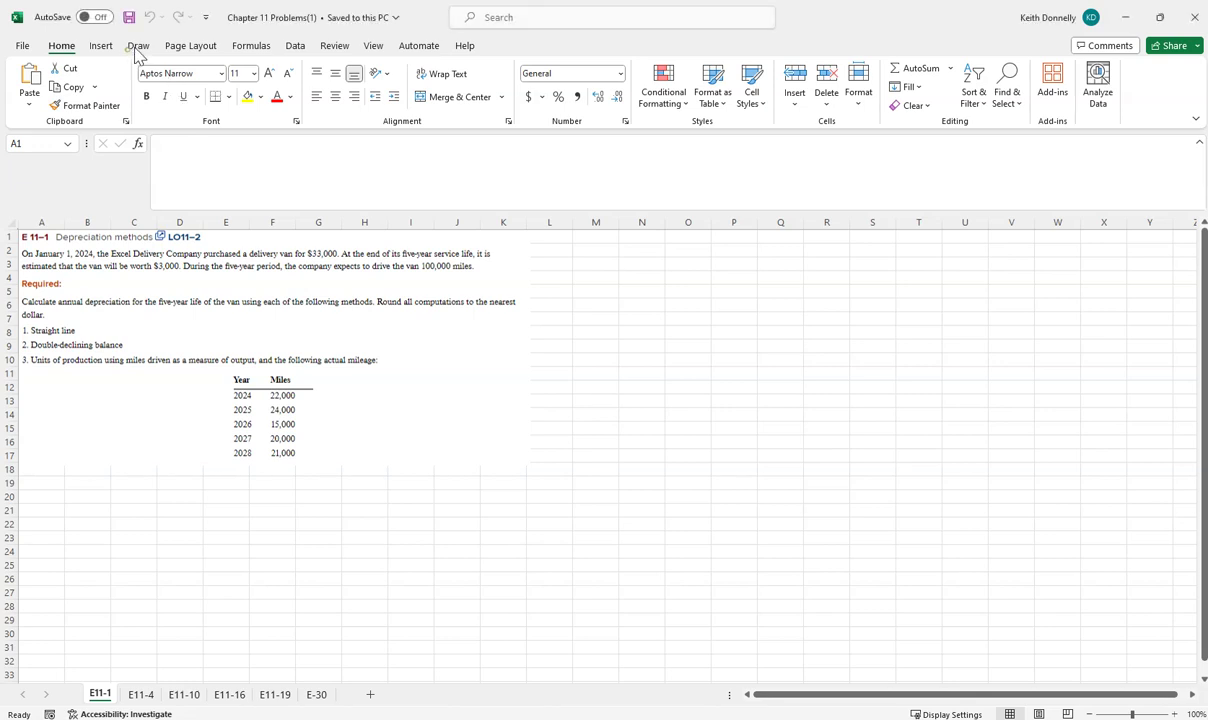
{"action": "left_click", "coordinate": [169, 80]}
{"action": "left_click", "coordinate": [357, 80]}
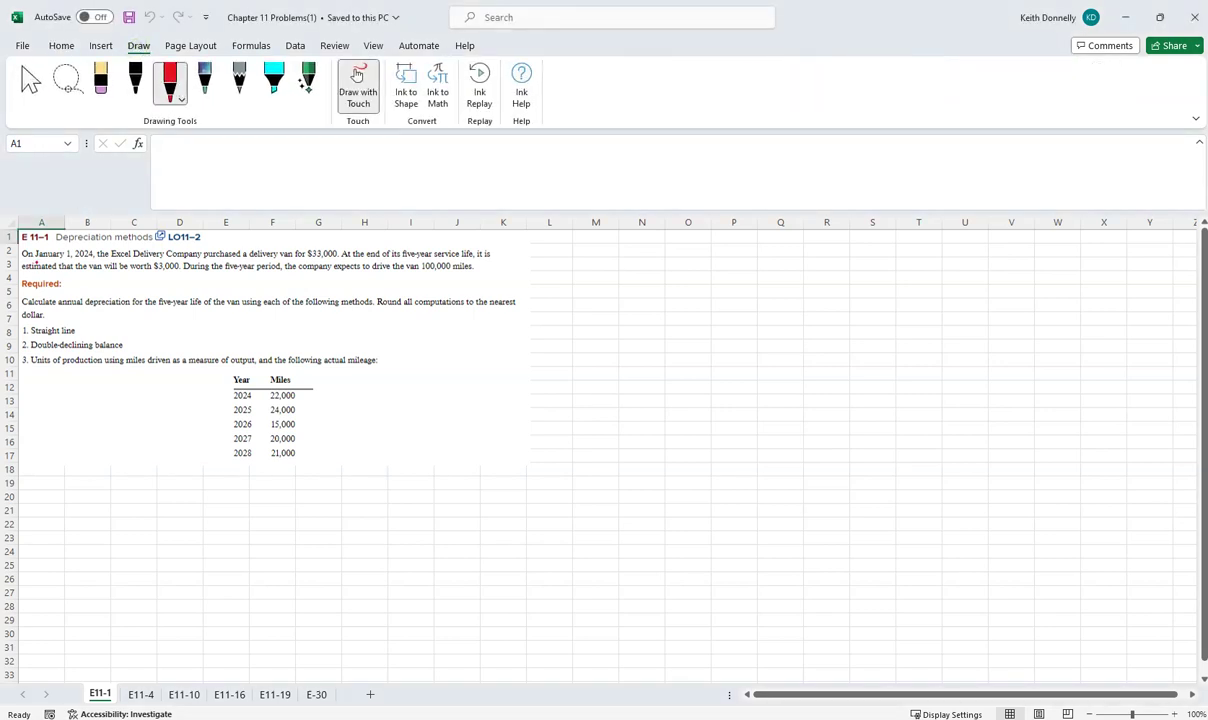
{"action": "left_click_drag", "start_coordinate": [32, 259], "coordinate": [85, 259]}
{"action": "left_click_drag", "start_coordinate": [281, 259], "coordinate": [472, 259]}
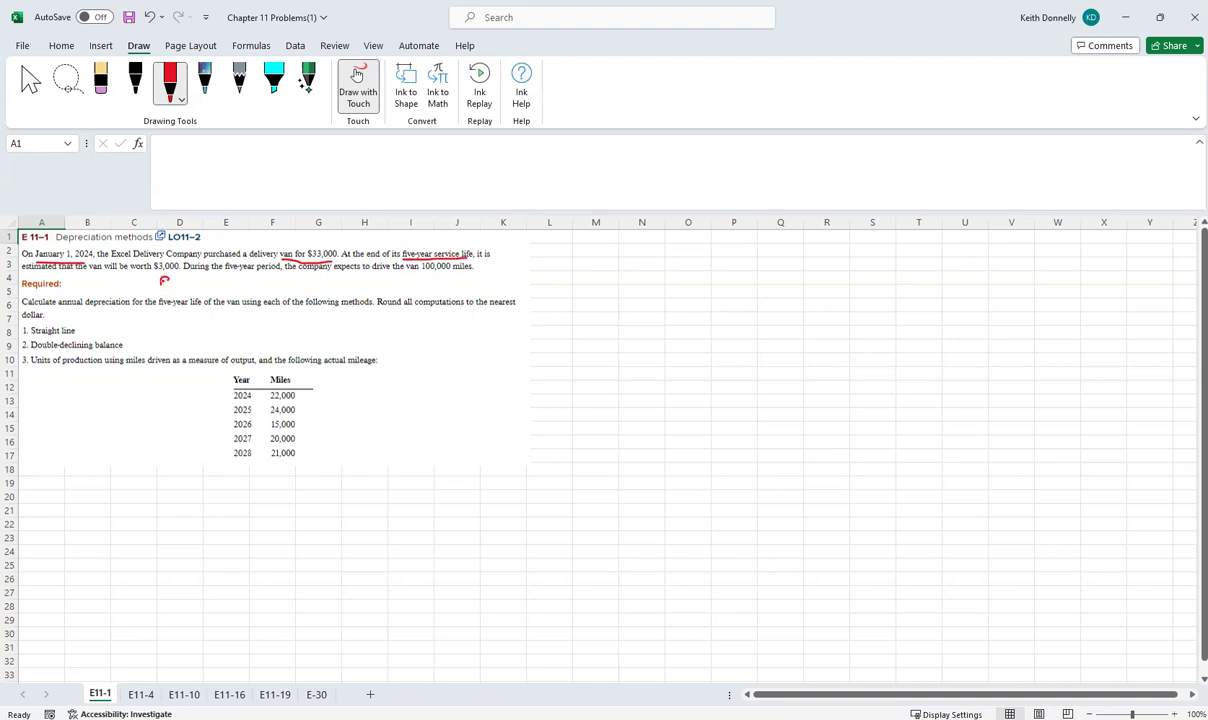
Step: Handwrite RV, life and cost beside the matching figures in red, and underline "100,000 miles" and "actual"
{"action": "left_click_drag", "start_coordinate": [160, 283], "coordinate": [180, 277]}
{"action": "left_click_drag", "start_coordinate": [422, 271], "coordinate": [472, 270]}
{"action": "left_click_drag", "start_coordinate": [423, 241], "coordinate": [443, 249]}
{"action": "left_click", "coordinate": [428, 249]}
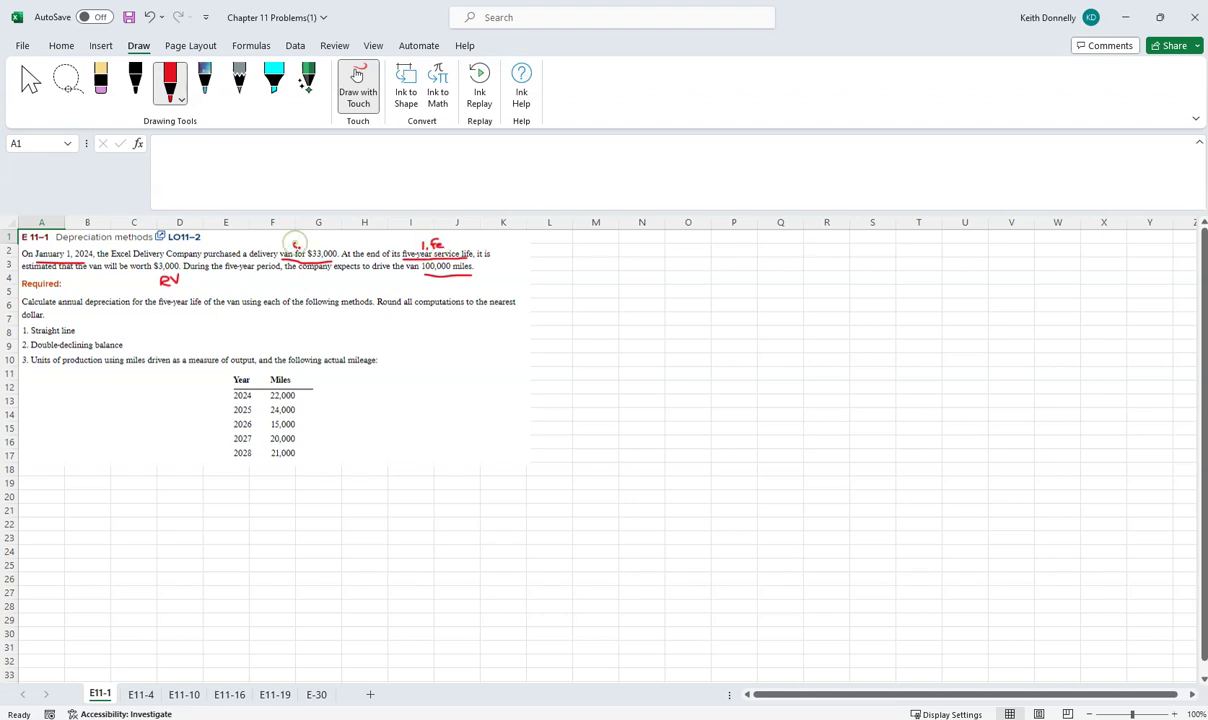
{"action": "left_click_drag", "start_coordinate": [299, 242], "coordinate": [309, 246]}
{"action": "mouse_move", "coordinate": [317, 237]}
{"action": "left_mouse_down"}
{"action": "mouse_move", "coordinate": [314, 247]}
{"action": "mouse_move", "coordinate": [328, 239]}
{"action": "left_mouse_up"}
{"action": "left_click_drag", "start_coordinate": [157, 287], "coordinate": [166, 277]}
{"action": "left_click_drag", "start_coordinate": [323, 367], "coordinate": [350, 367]}
Step: Stop inking and label the first requirement with 1 in M4 and SL in N4
{"action": "left_click", "coordinate": [357, 75]}
{"action": "left_click", "coordinate": [606, 280]}
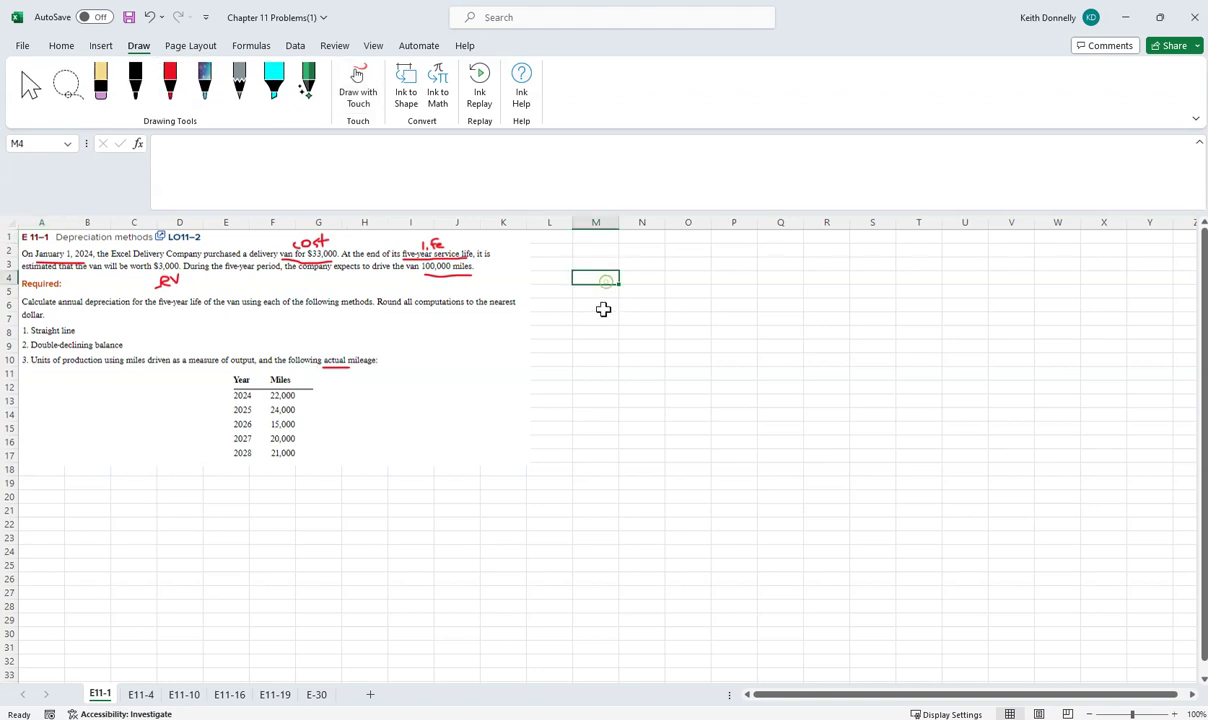
{"action": "type", "text": "1"}
{"action": "key", "text": "Tab"}
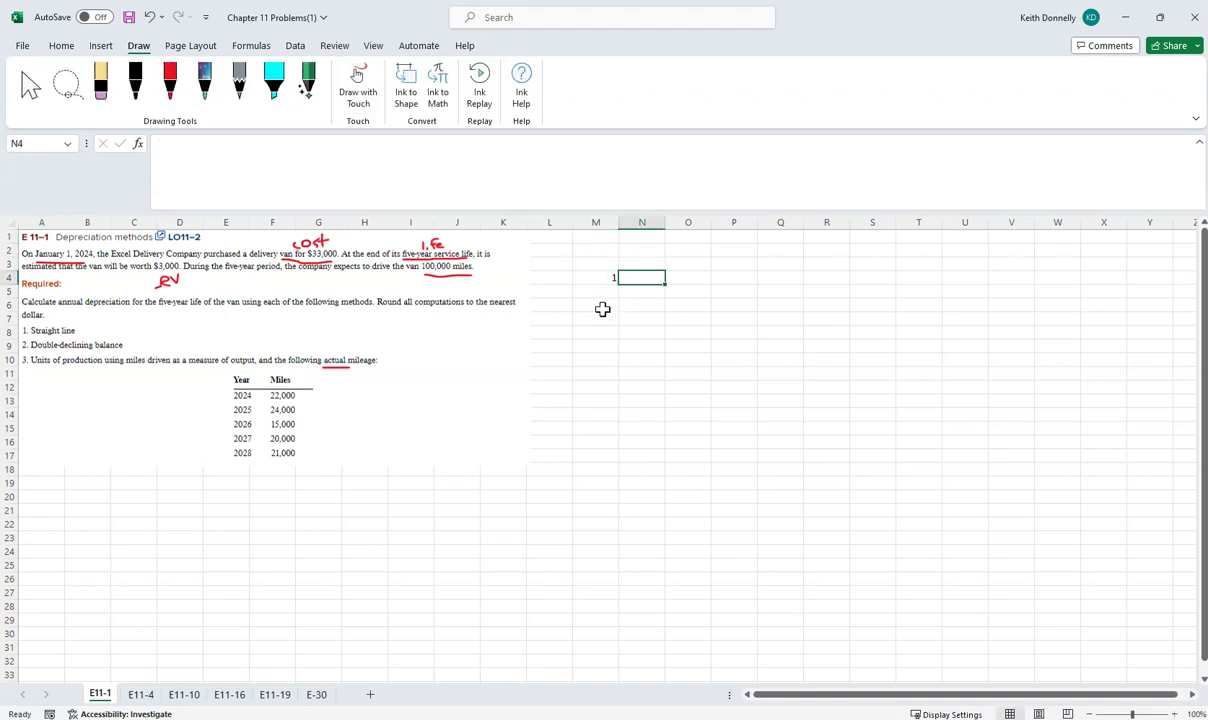
{"action": "type", "text": "SL"}
{"action": "key", "text": "Return"}
Step: Enter the formula =33000-3000 in O5 and handwrite COST – RV above it in red
{"action": "key", "text": "Tab"}
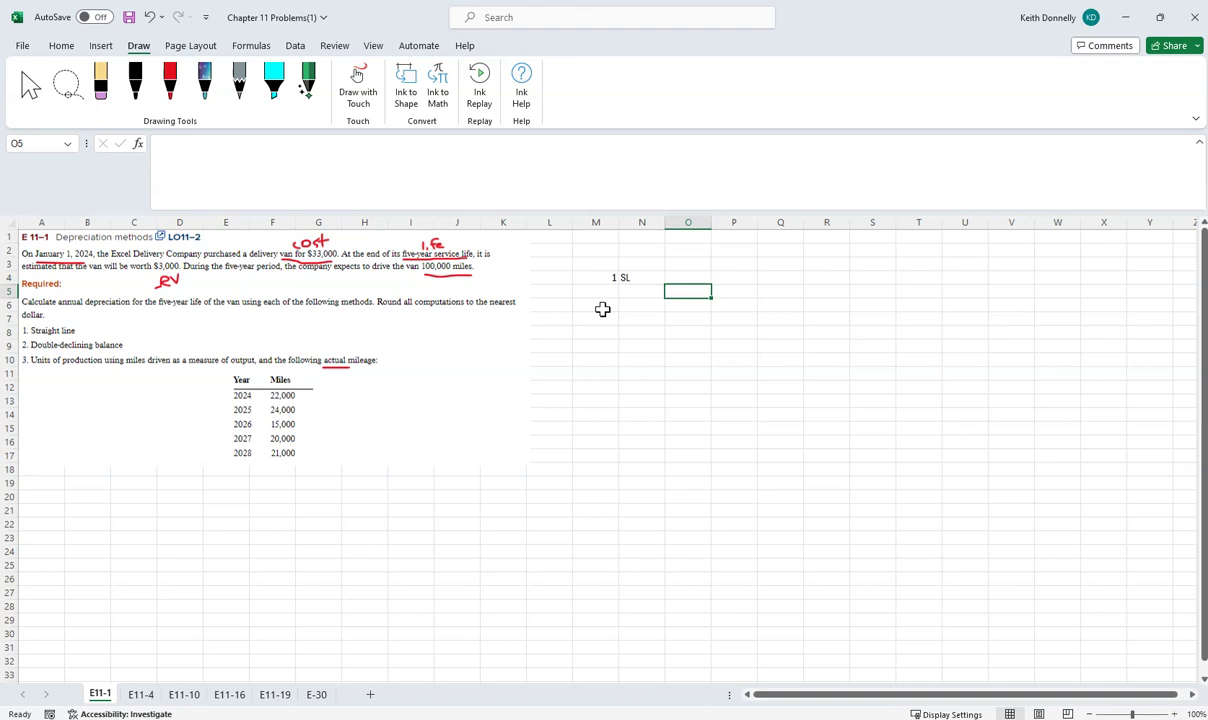
{"action": "type", "text": "=33"}
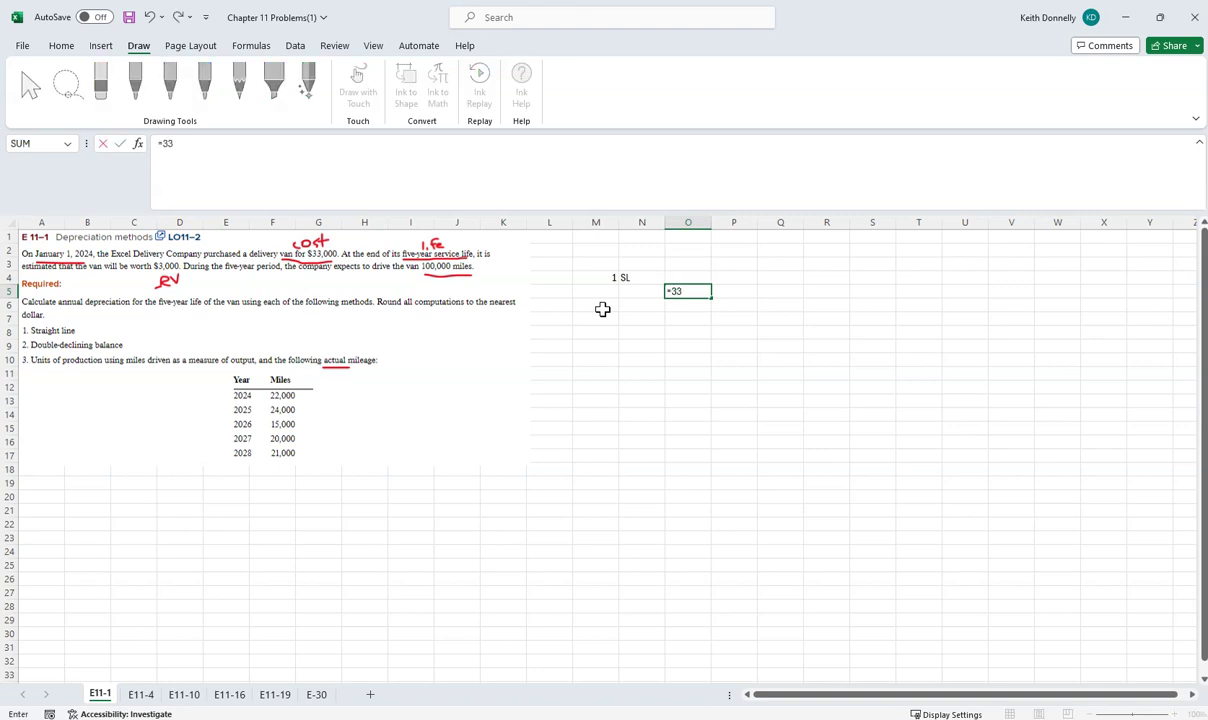
{"action": "type", "text": "000-3000"}
{"action": "key", "text": "Return"}
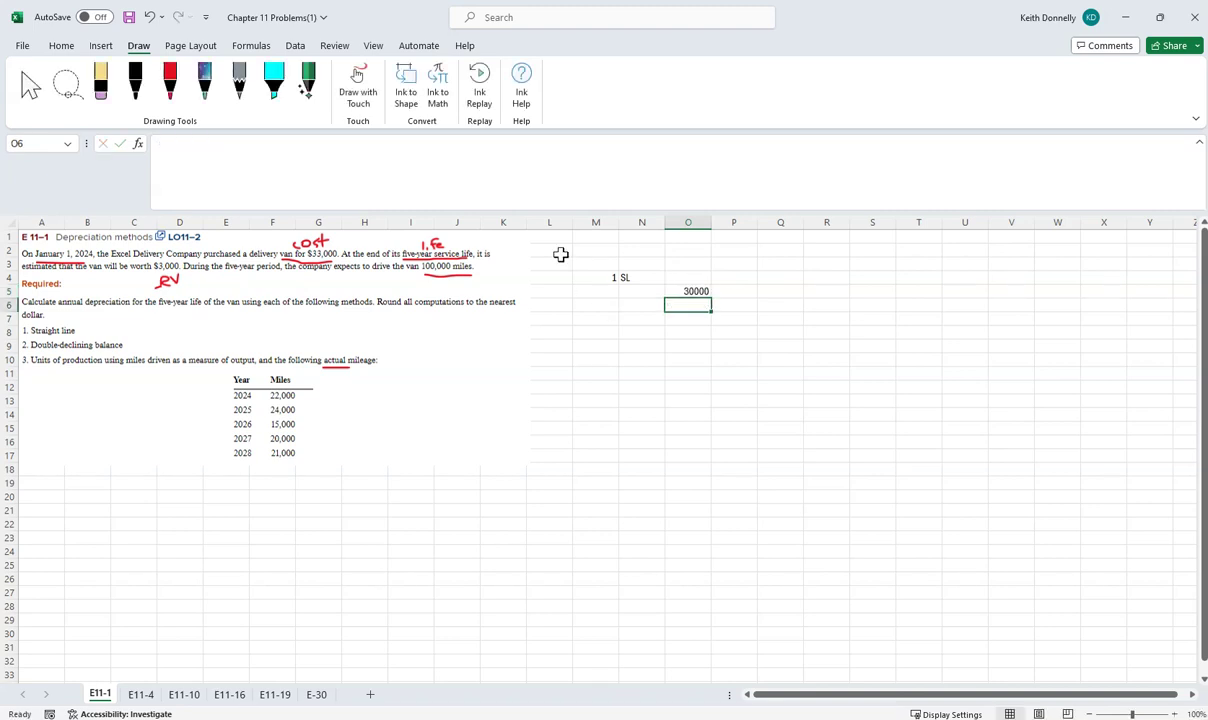
{"action": "left_click", "coordinate": [170, 80]}
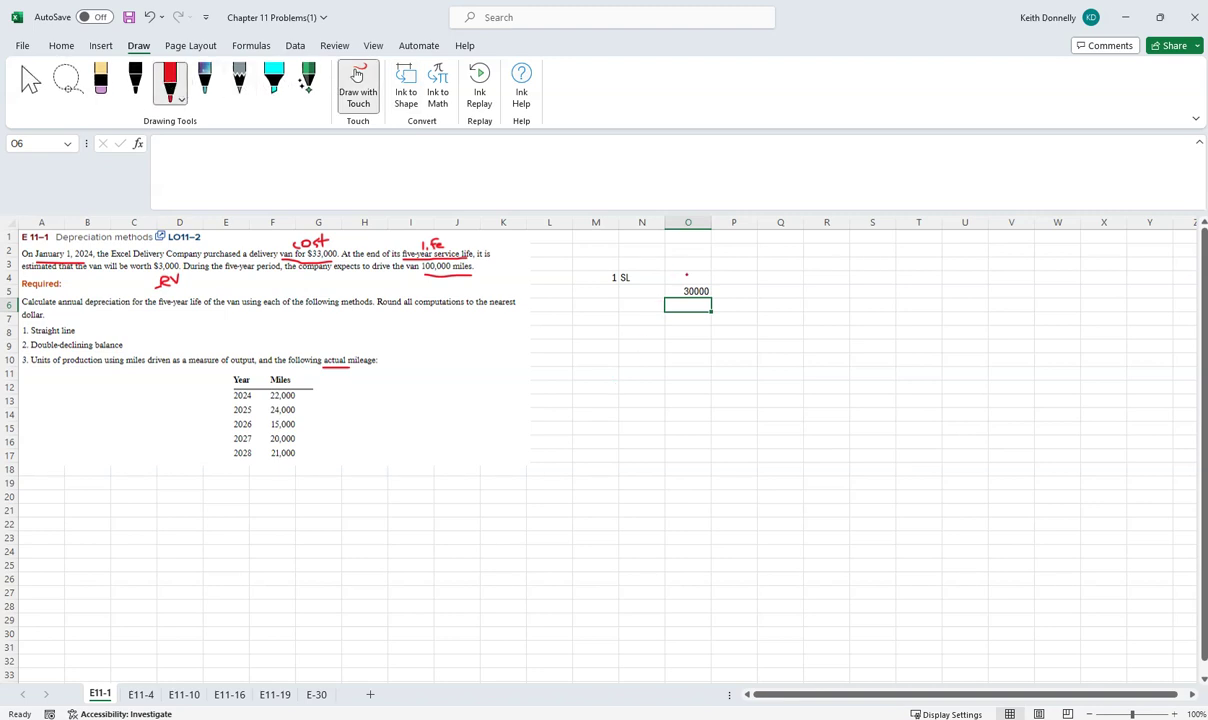
{"action": "mouse_move", "coordinate": [675, 270]}
{"action": "left_mouse_down"}
{"action": "mouse_move", "coordinate": [735, 268]}
{"action": "mouse_move", "coordinate": [746, 281]}
{"action": "mouse_move", "coordinate": [758, 266]}
{"action": "left_mouse_up"}
Step: Enter 5 in O6 and the unit label years in P6
{"action": "key", "text": "Escape"}
{"action": "type", "text": "5"}
{"action": "key", "text": "Tab"}
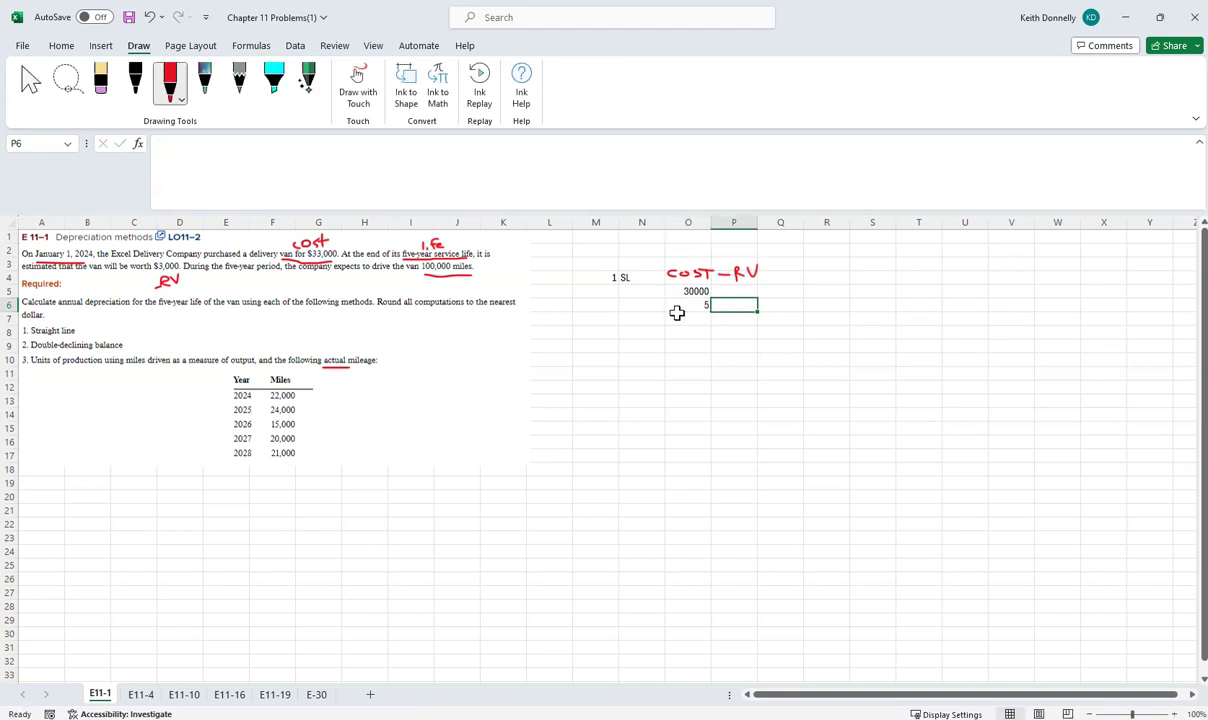
{"action": "type", "text": "years"}
{"action": "key", "text": "Return"}
Step: Add a bottom border to O5 so the two numbers read as a fraction
{"action": "left_click", "coordinate": [677, 309]}
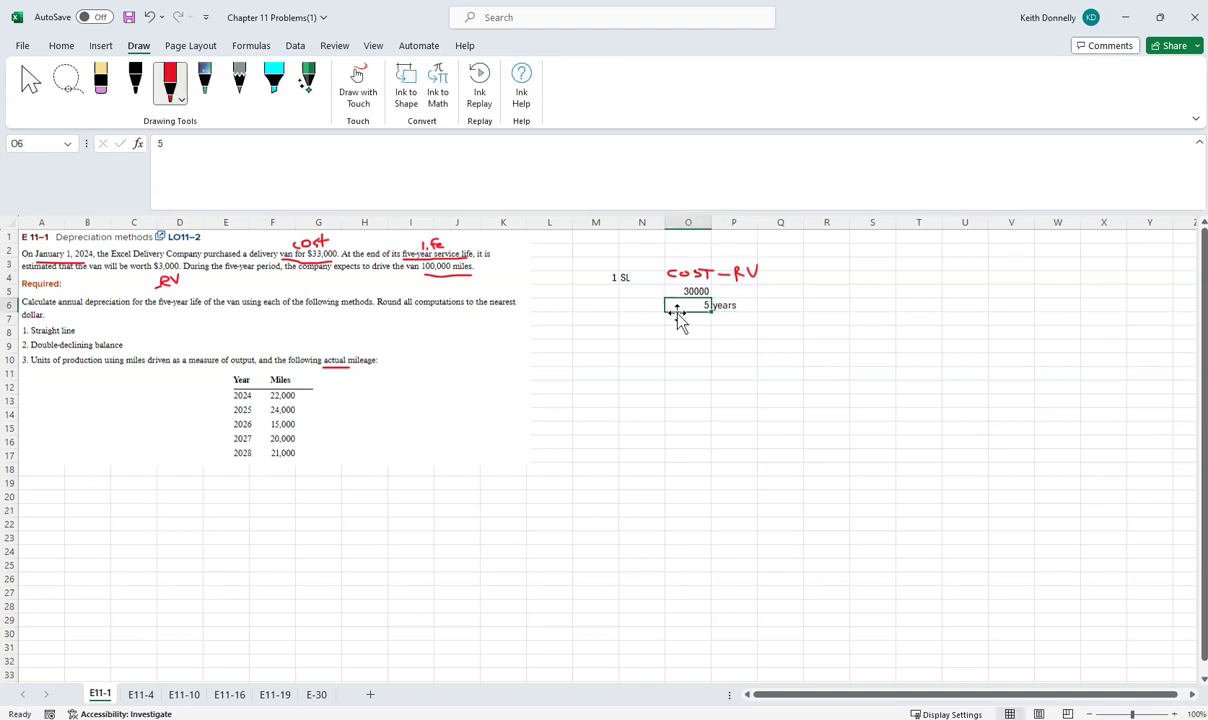
{"action": "left_click", "coordinate": [61, 46]}
{"action": "key", "text": "Up"}
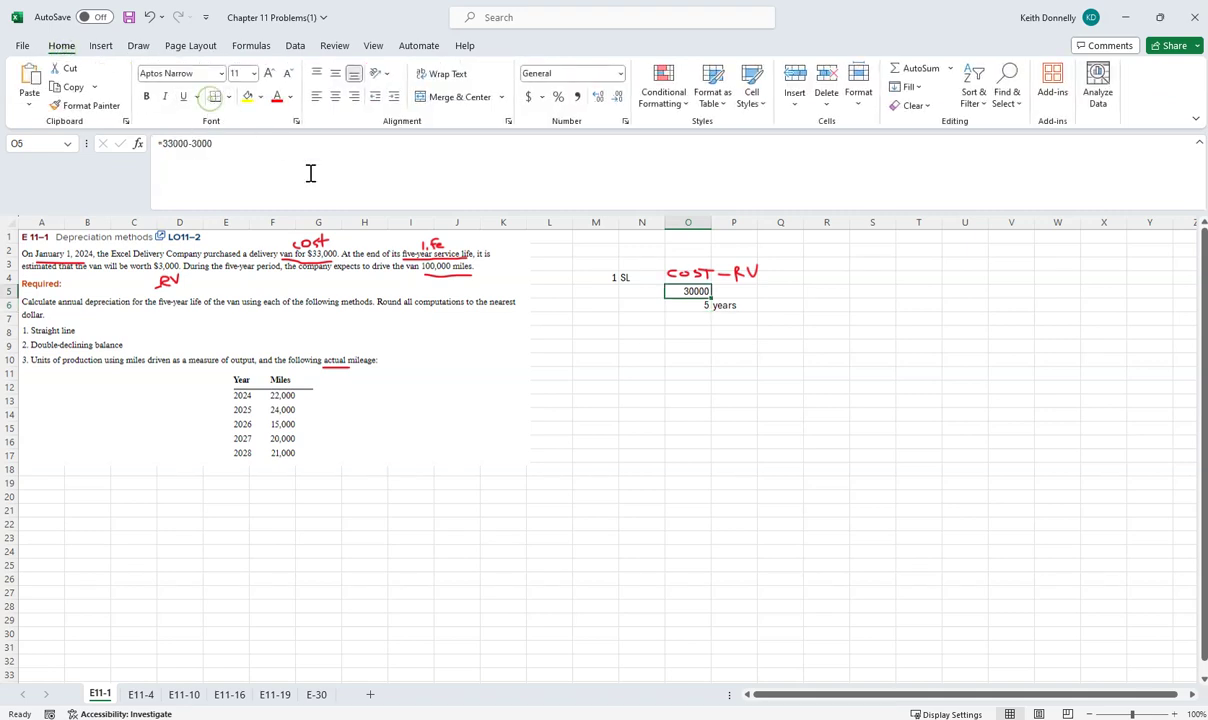
{"action": "key", "text": "Down"}
{"action": "key", "text": "Up"}
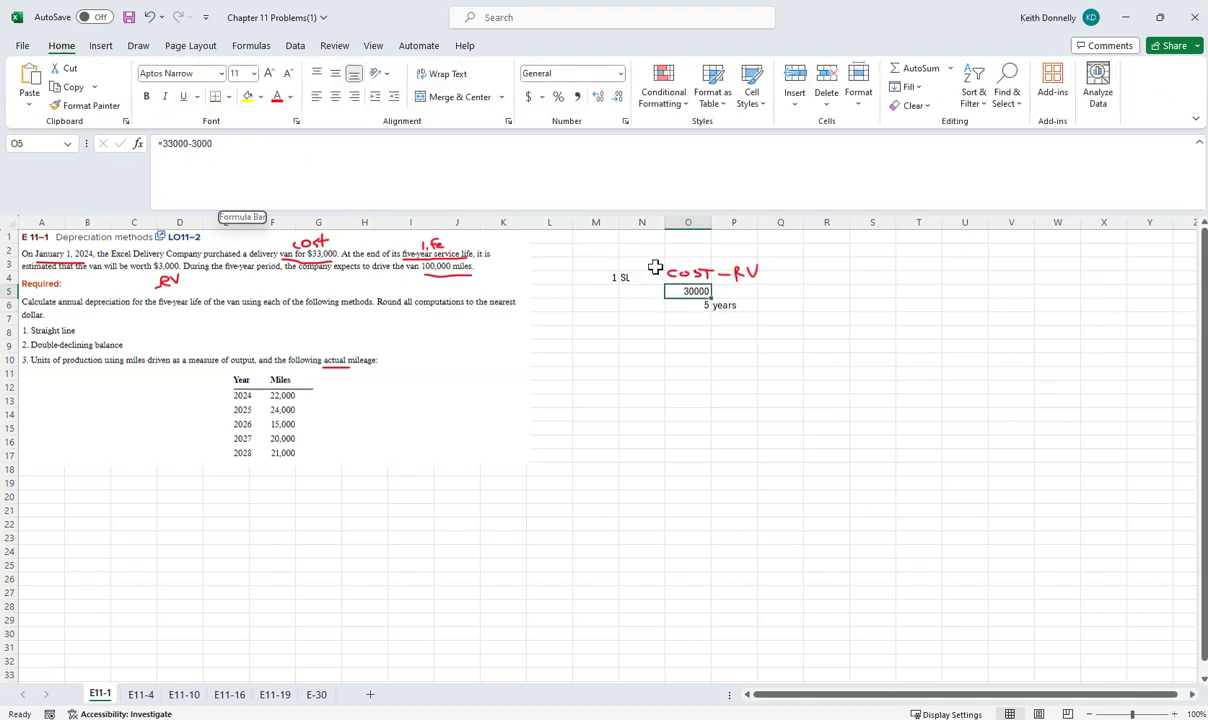
{"action": "left_click_drag", "start_coordinate": [751, 281], "coordinate": [758, 267]}
Step: Calculate the annual straight-line depreciation in S4 with the formula =O5/O6
{"action": "key", "text": "Right"}
{"action": "key", "text": "Right"}
{"action": "key", "text": "Right"}
{"action": "key", "text": "Up"}
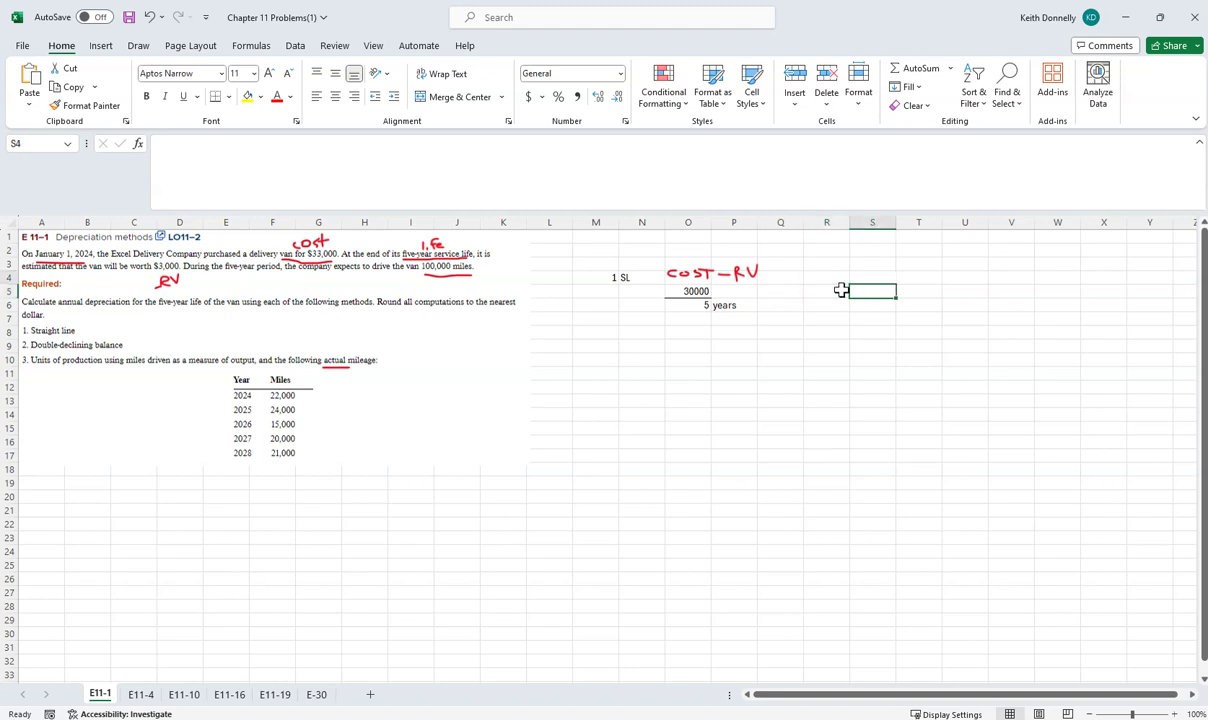
{"action": "key", "text": "Right"}
{"action": "type", "text": "="}
{"action": "key", "text": "Left"}
{"action": "key", "text": "Left"}
{"action": "key", "text": "Left"}
{"action": "key", "text": "Left"}
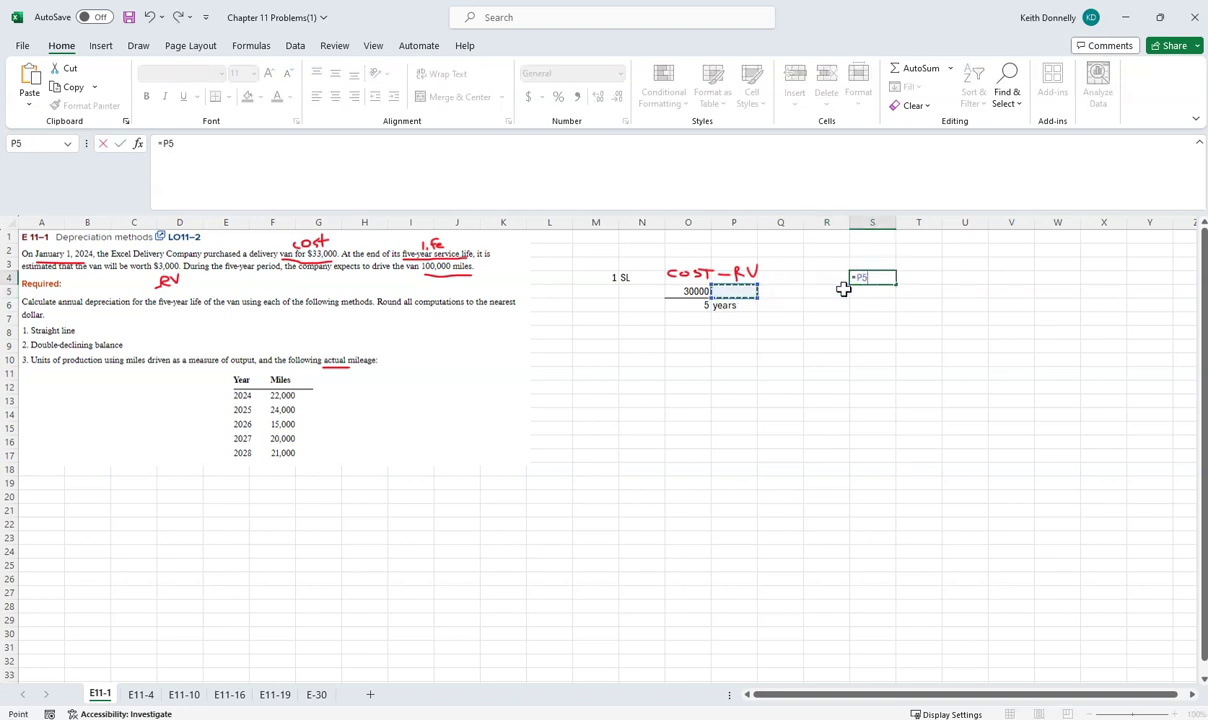
{"action": "key", "text": "Down"}
{"action": "type", "text": "/"}
{"action": "key", "text": "Left"}
{"action": "key", "text": "Left"}
{"action": "key", "text": "Left"}
{"action": "key", "text": "Left"}
{"action": "key", "text": "Left"}
{"action": "key", "text": "Down"}
{"action": "key", "text": "Down"}
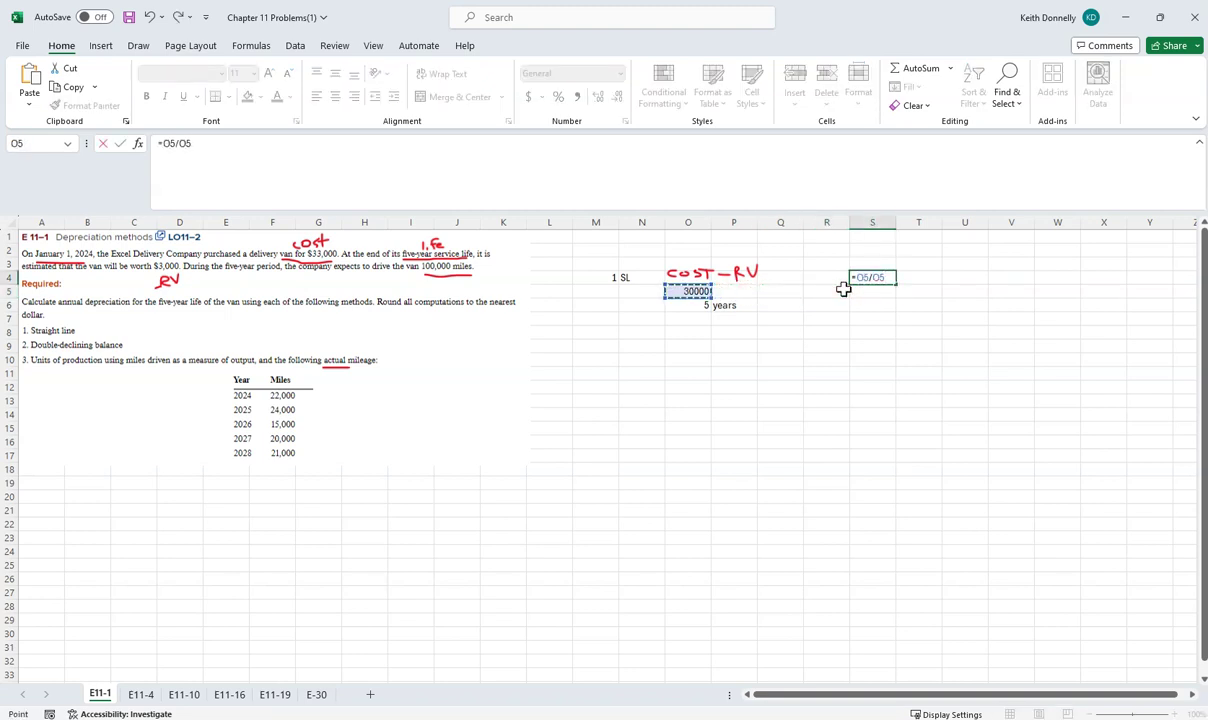
{"action": "key", "text": "Return"}
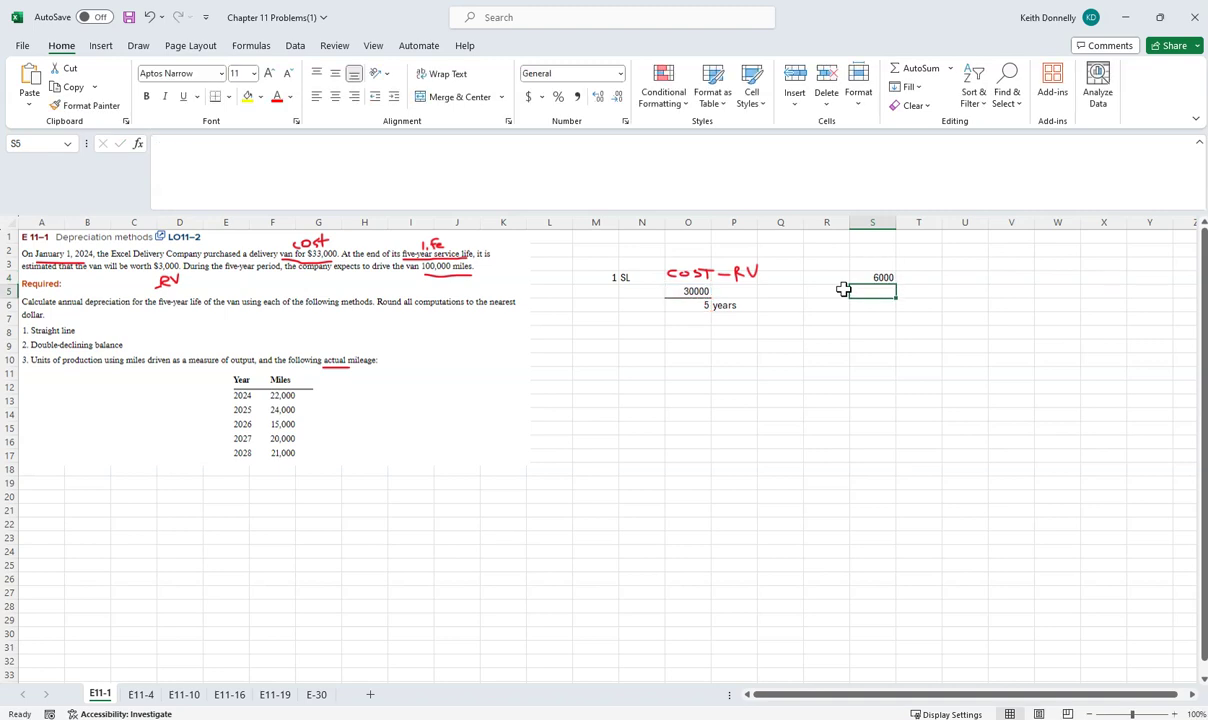
Step: Label the straight-line result with per year in T4
{"action": "key", "text": "Up"}
{"action": "key", "text": "Right"}
{"action": "type", "text": "per year"}
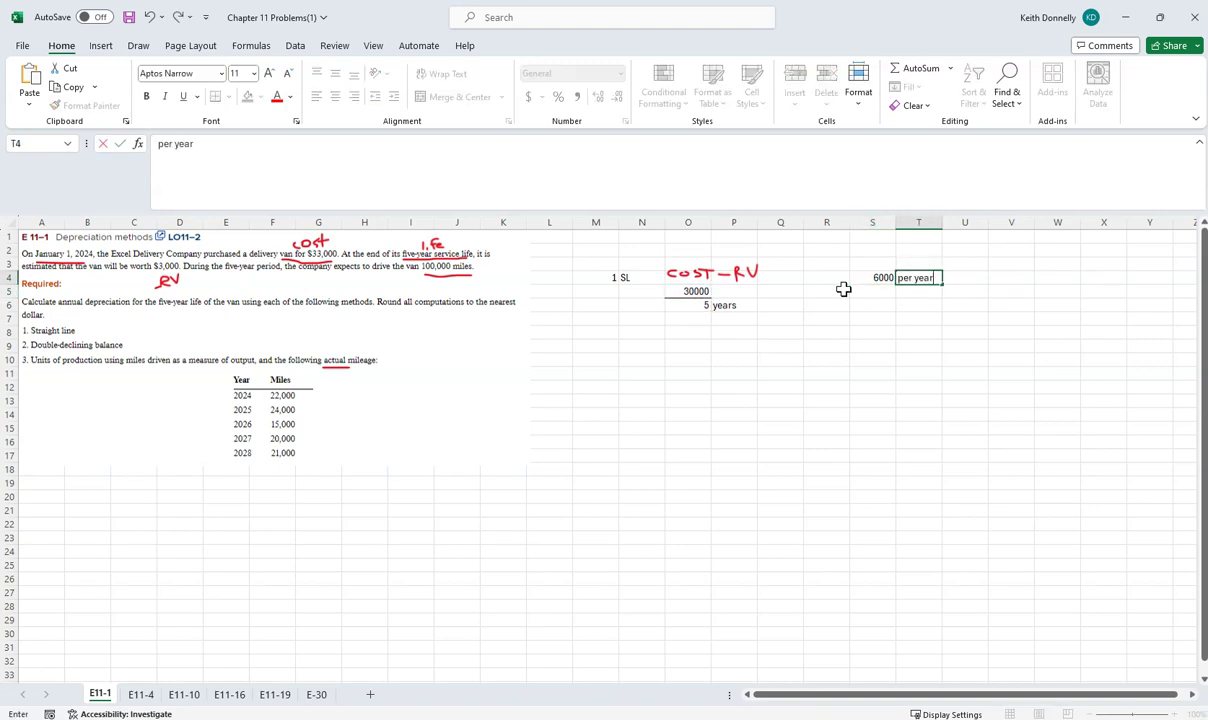
{"action": "key", "text": "Return"}
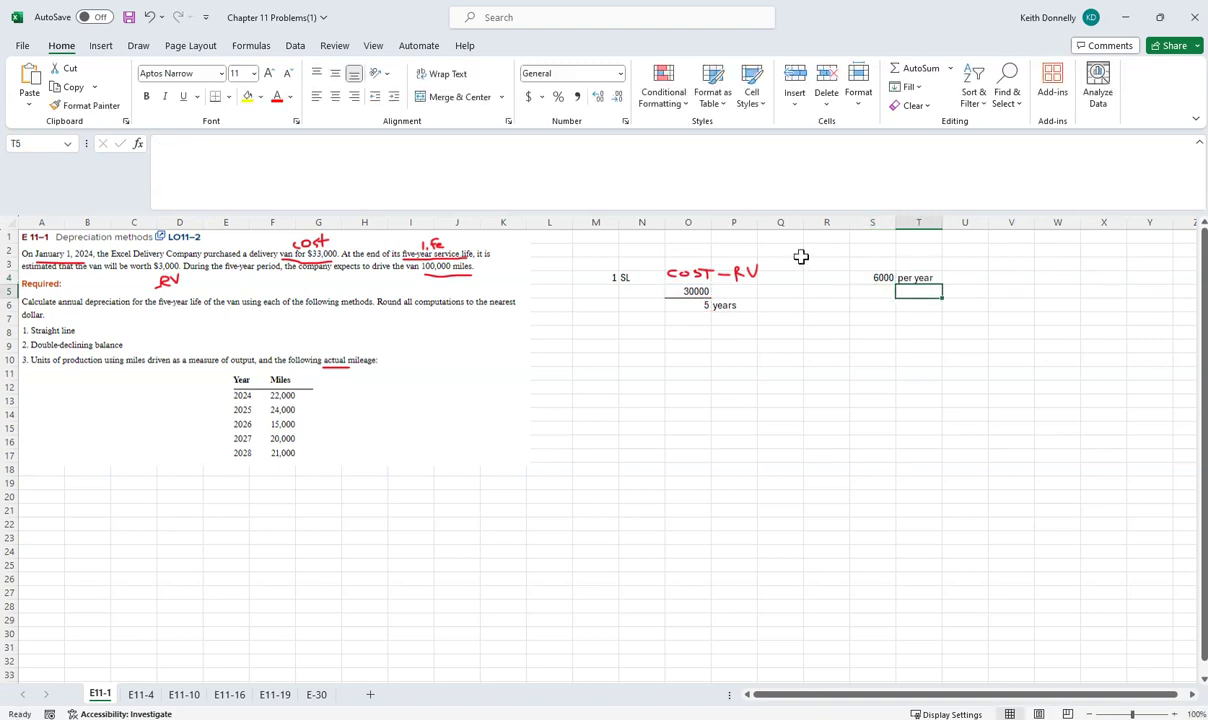
Step: Sketch a red chart with a flat line marked 6 around columns U to W, and strike out "Straight line" in the requirements
{"action": "left_click", "coordinate": [140, 46]}
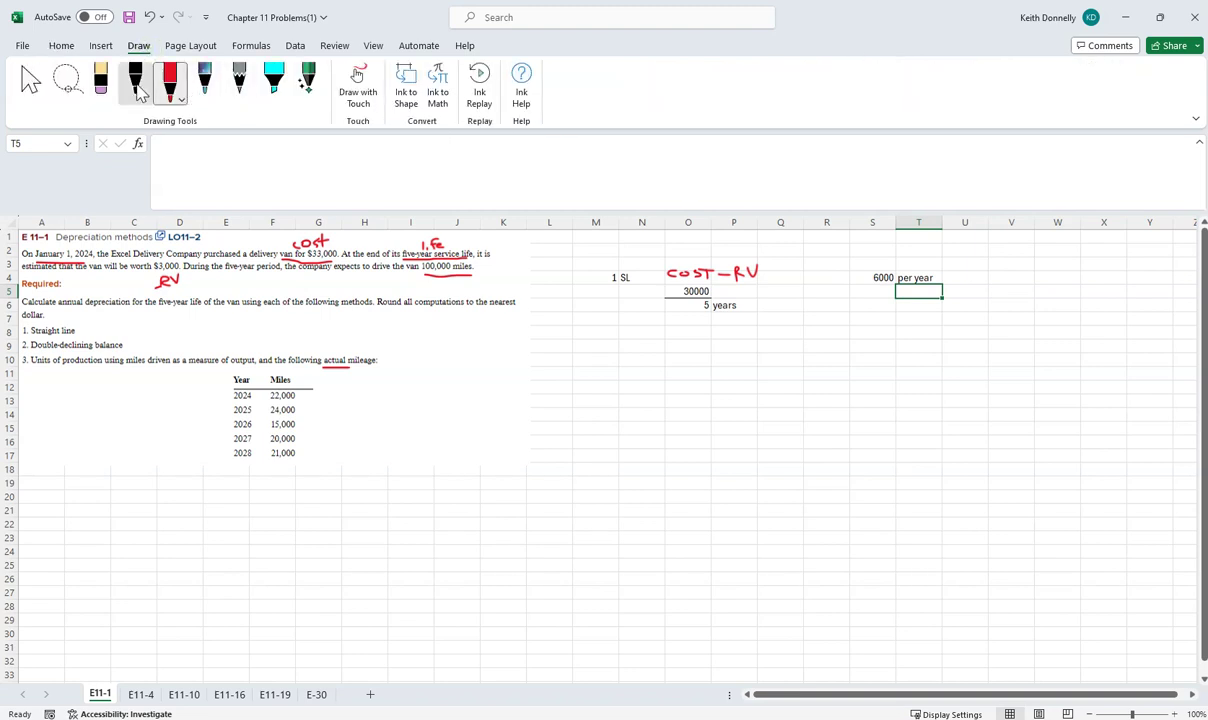
{"action": "mouse_move", "coordinate": [983, 262]}
{"action": "left_mouse_down"}
{"action": "mouse_move", "coordinate": [988, 296]}
{"action": "mouse_move", "coordinate": [1060, 298]}
{"action": "left_mouse_up"}
{"action": "left_click", "coordinate": [1054, 281]}
{"action": "left_click_drag", "start_coordinate": [990, 280], "coordinate": [1048, 284]}
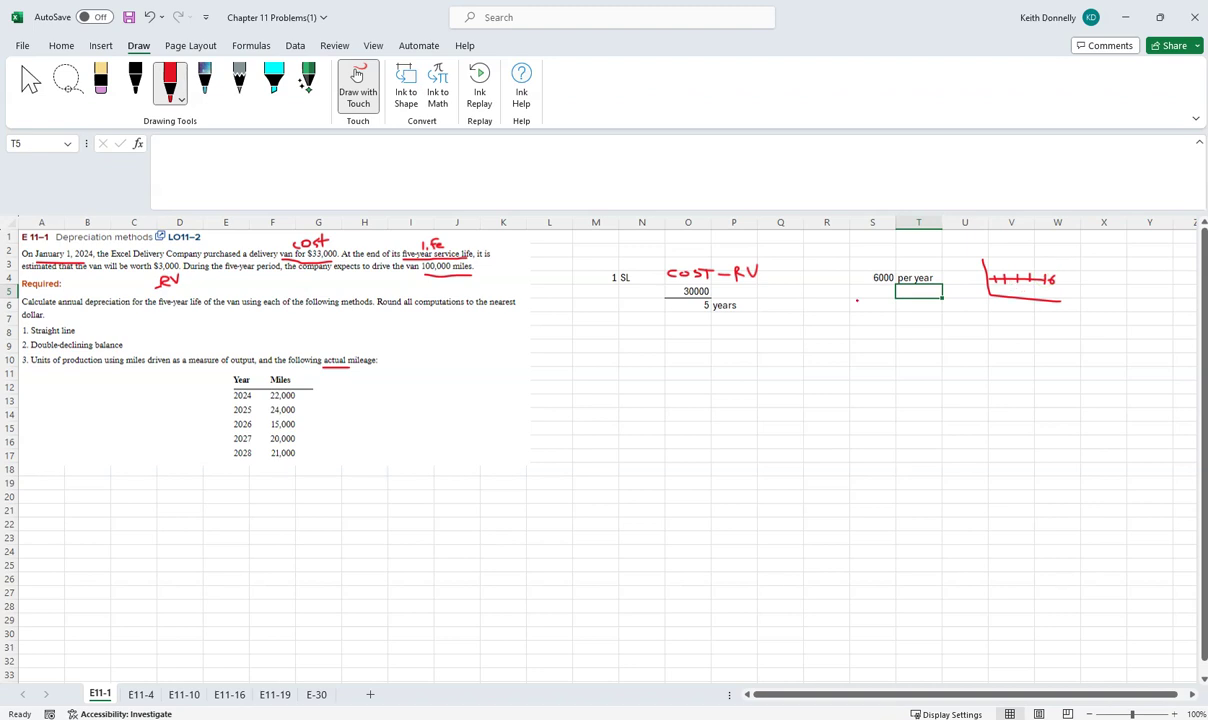
{"action": "left_click_drag", "start_coordinate": [42, 324], "coordinate": [72, 342]}
Step: Label the second requirement with 2 in M10 and DDB in N10
{"action": "key", "text": "Escape"}
{"action": "left_click", "coordinate": [598, 362]}
{"action": "type", "text": "2"}
{"action": "key", "text": "Return"}
{"action": "key", "text": "Up"}
{"action": "key", "text": "Right"}
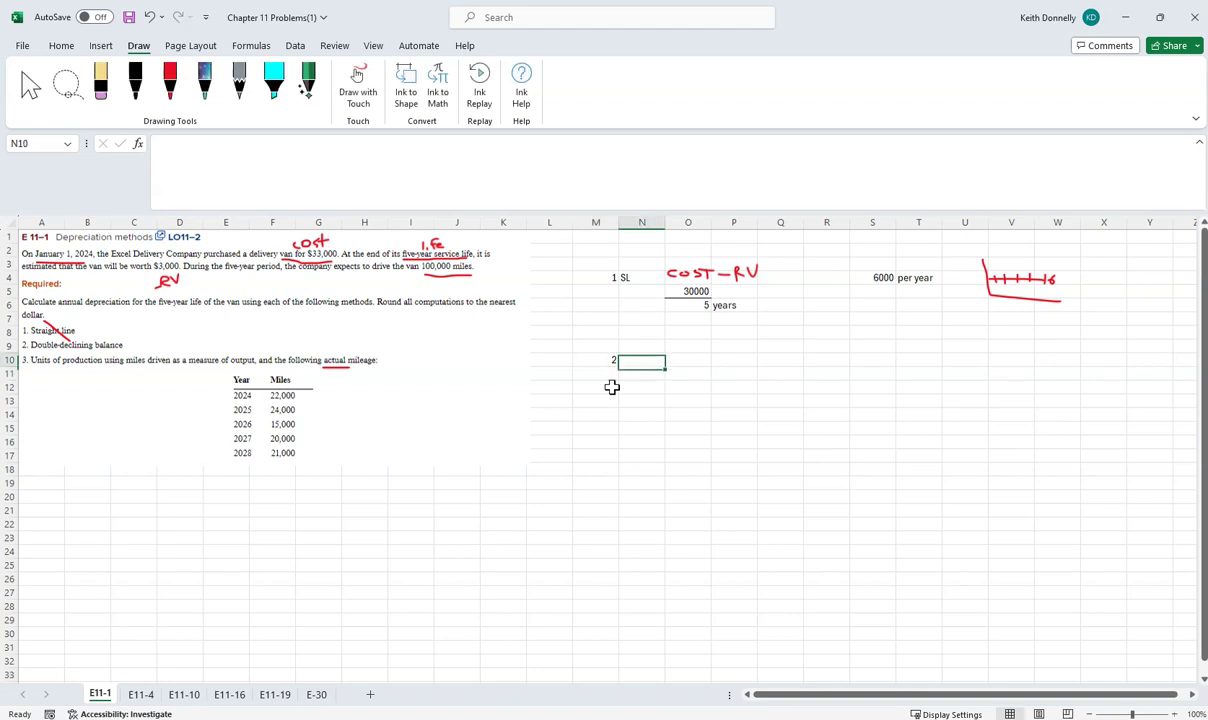
{"action": "type", "text": "DDB"}
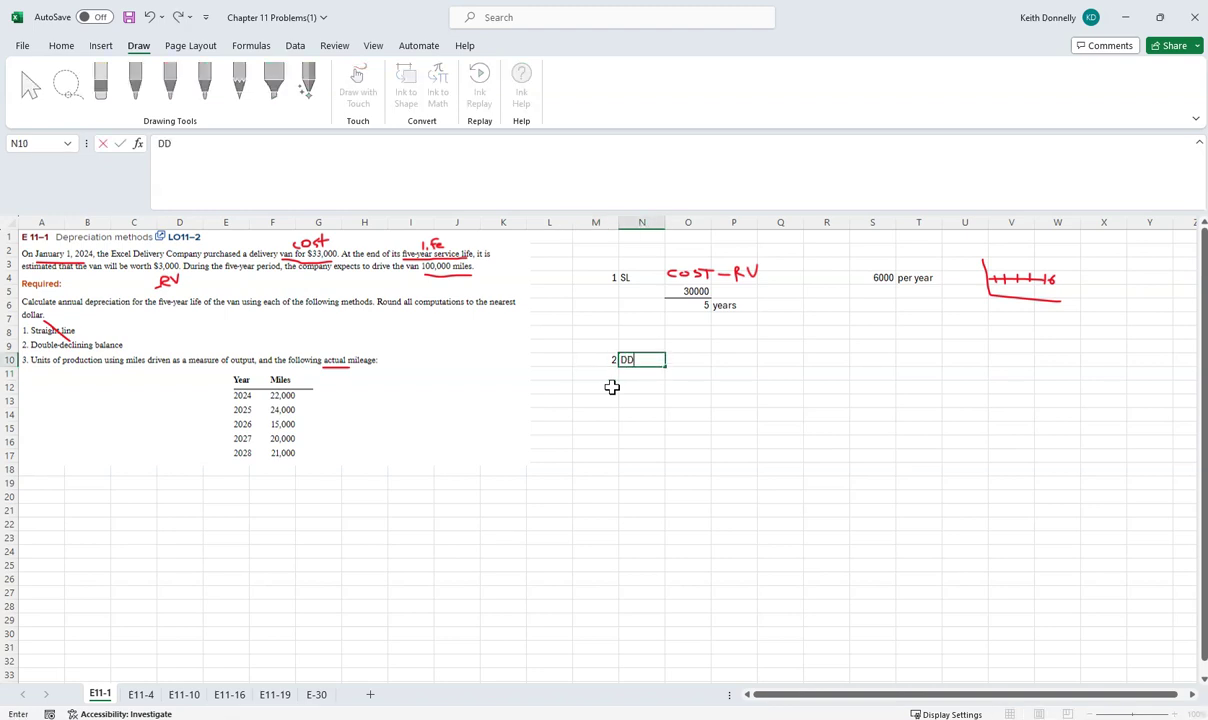
{"action": "key", "text": "Tab"}
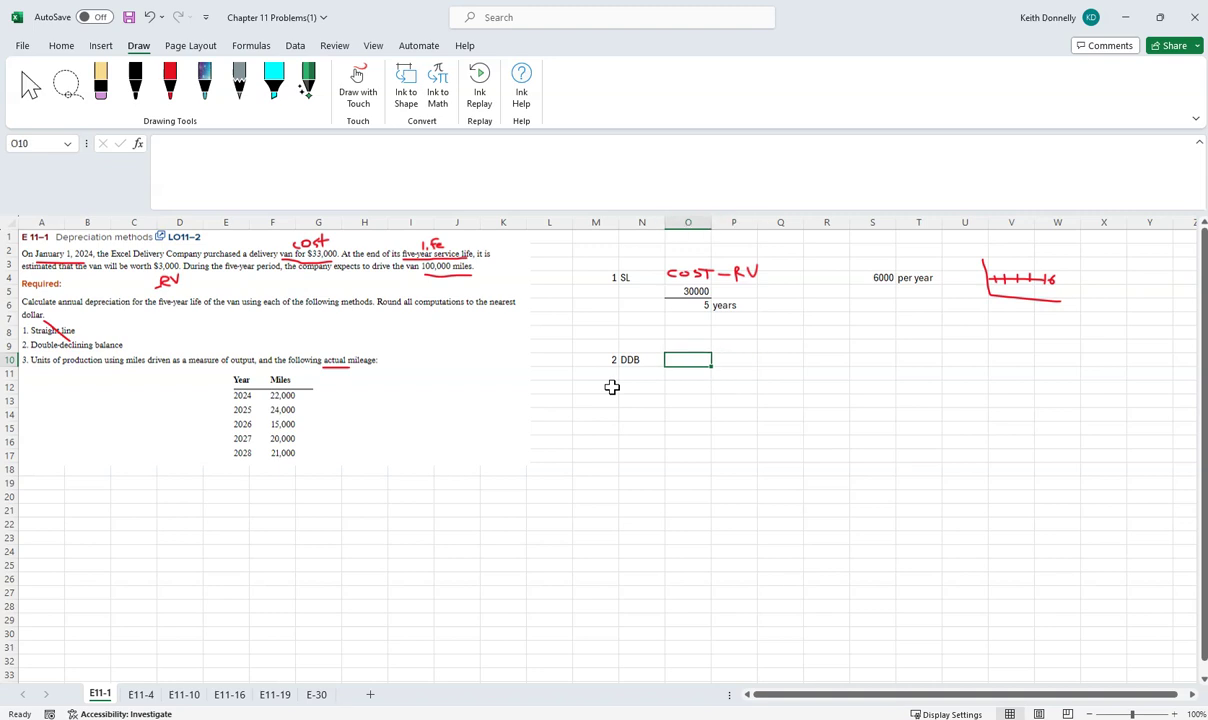
Step: Set up the fraction 1 over 5 in O10 and O11, with a bottom border on O10
{"action": "type", "text": "1"}
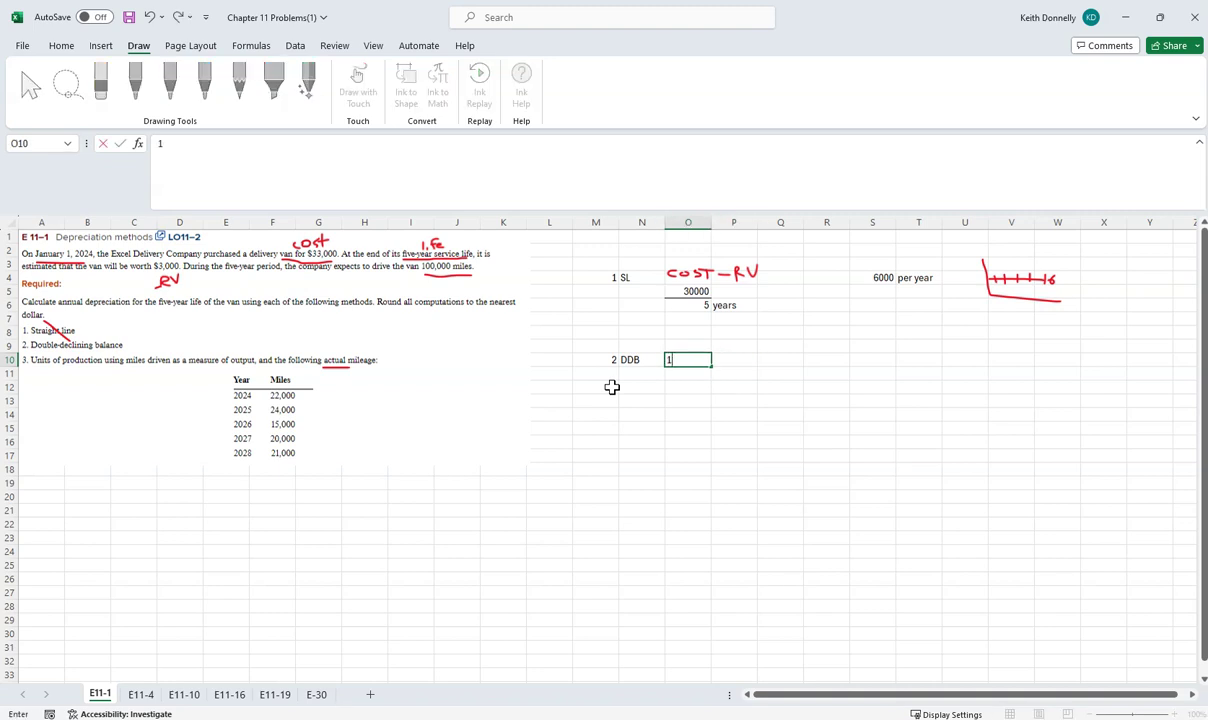
{"action": "key", "text": "Return"}
{"action": "type", "text": "5"}
{"action": "key", "text": "Tab"}
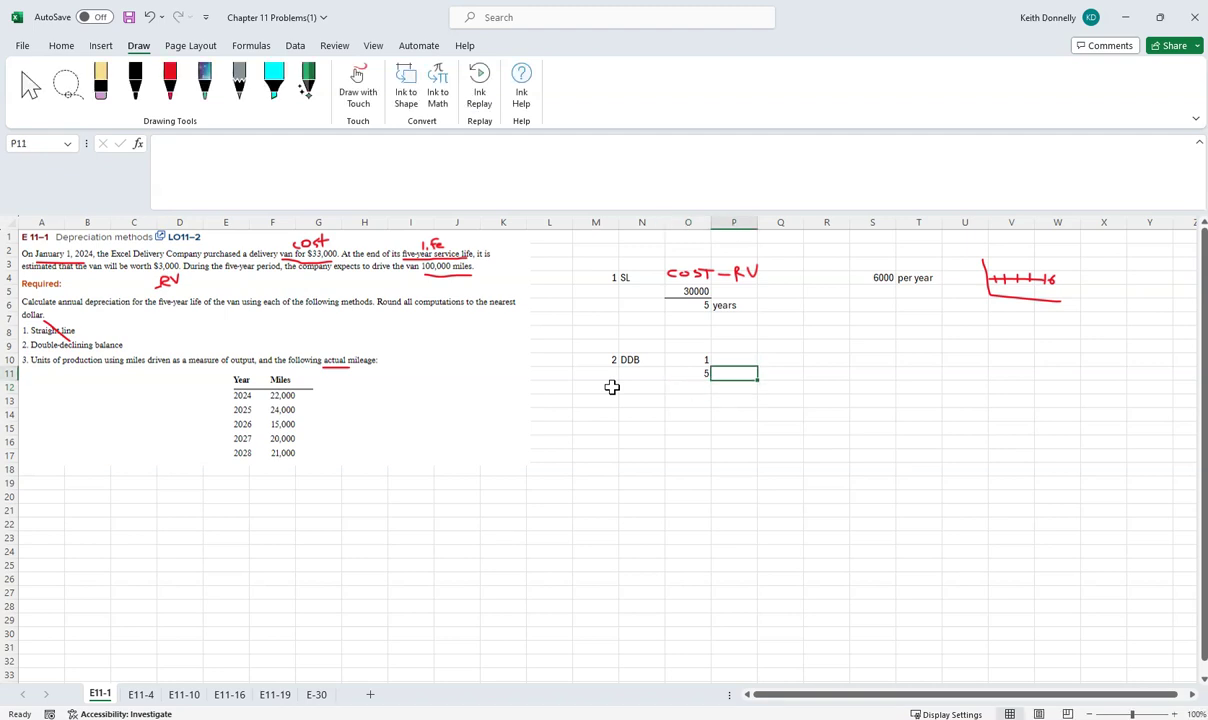
{"action": "key", "text": "Up"}
{"action": "key", "text": "Right"}
{"action": "key", "text": "Left"}
{"action": "key", "text": "Left"}
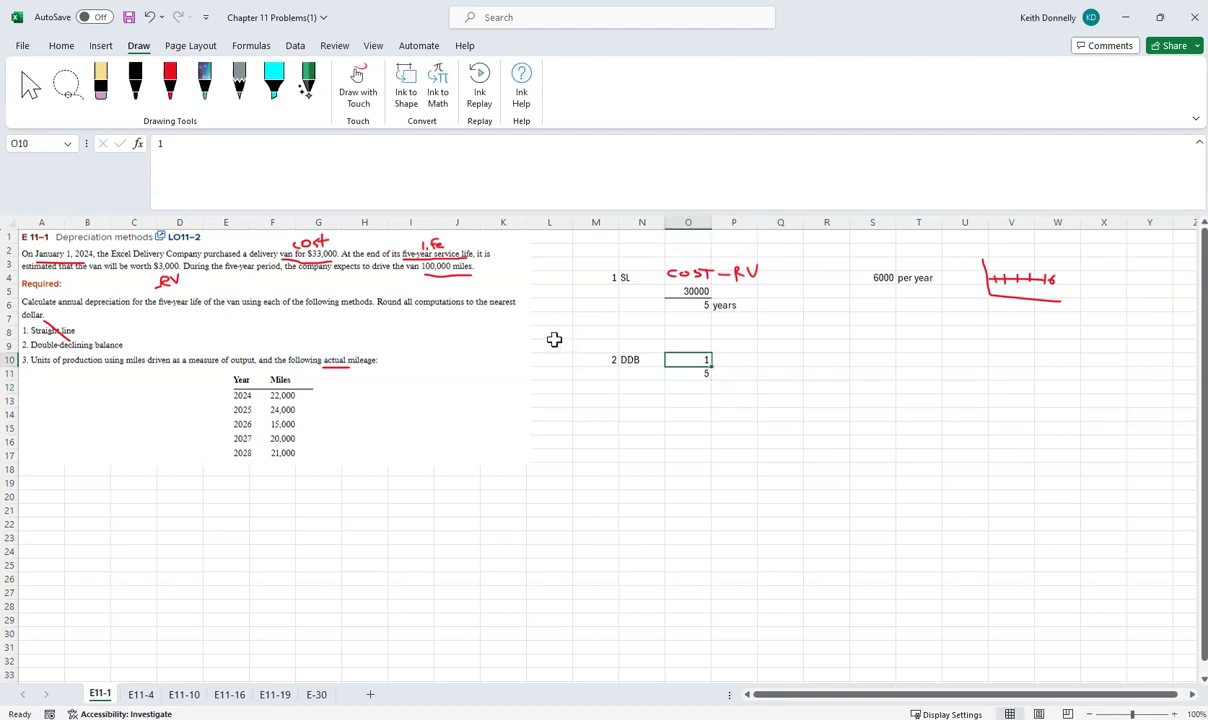
{"action": "left_click", "coordinate": [58, 46]}
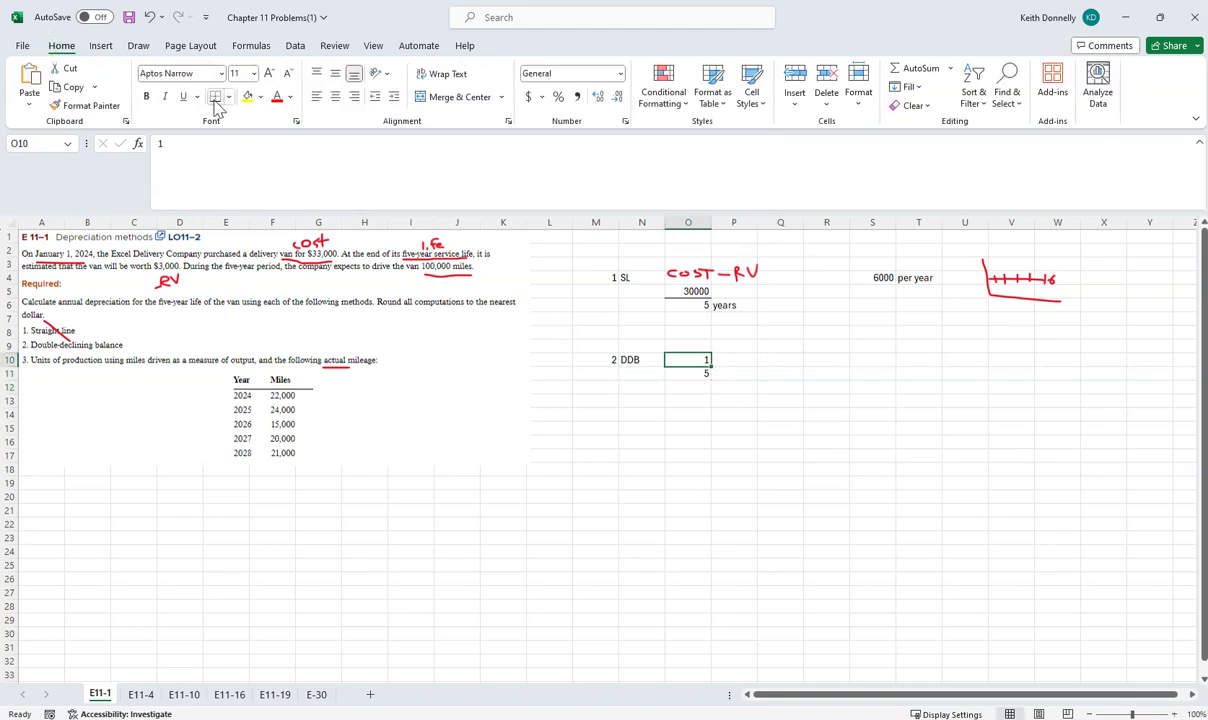
Step: Calculate the straight-line rate in Q10 with =O10/O11 and format it as a percentage
{"action": "key", "text": "Right"}
{"action": "key", "text": "Right"}
{"action": "type", "text": "="}
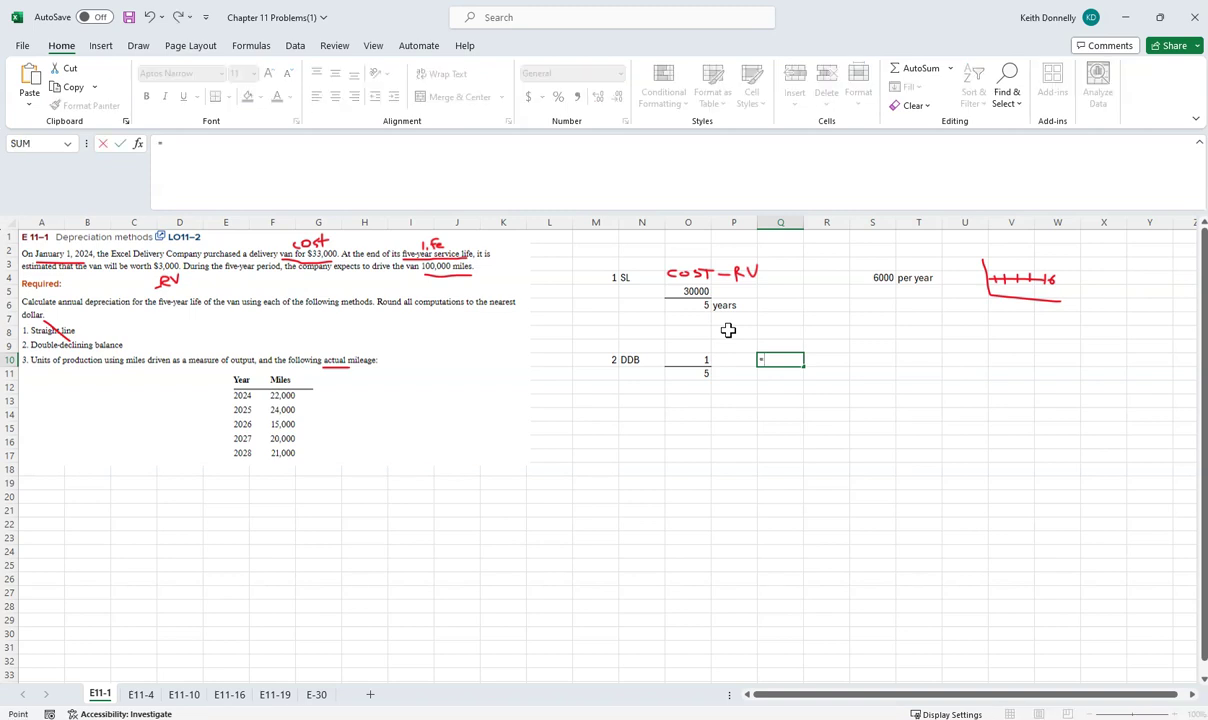
{"action": "key", "text": "Left"}
{"action": "key", "text": "Left"}
{"action": "type", "text": "/"}
{"action": "key", "text": "Down"}
{"action": "key", "text": "Left"}
{"action": "key", "text": "Left"}
{"action": "key", "text": "Return"}
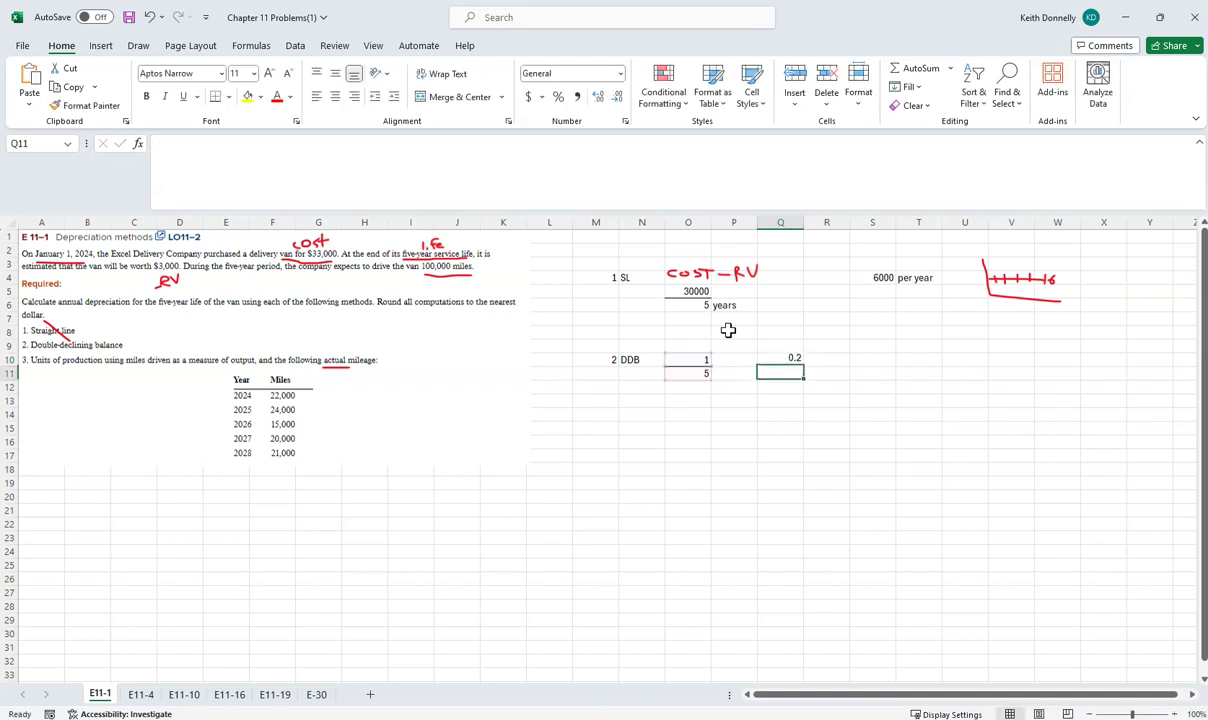
{"action": "key", "text": "Up"}
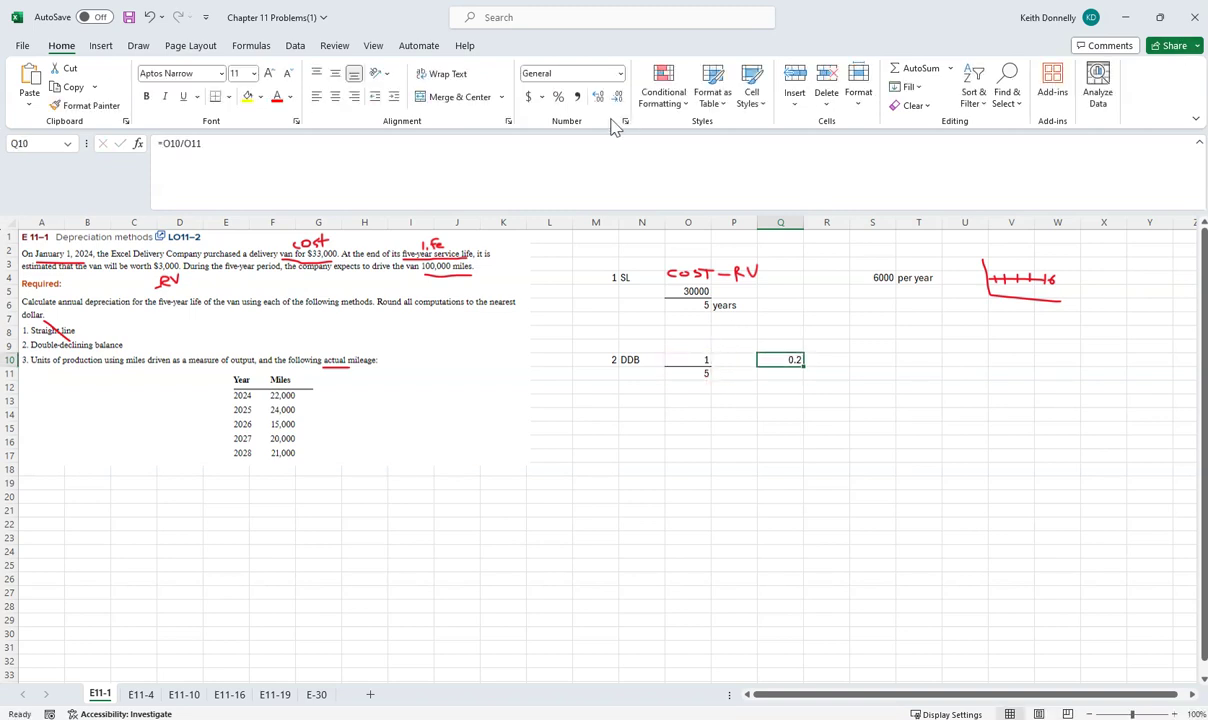
{"action": "left_click", "coordinate": [558, 96]}
Step: Draw a red multiplication sign in R10 after the rate, and select S10 for the multiplier
{"action": "left_click", "coordinate": [138, 45]}
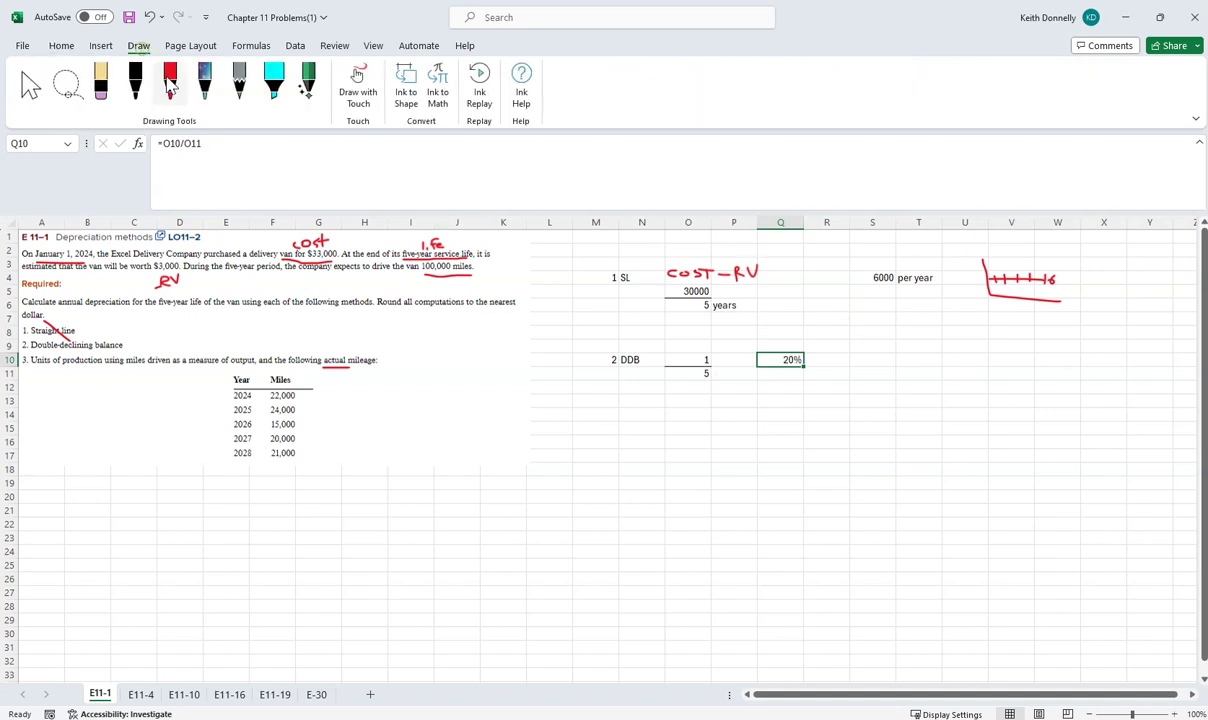
{"action": "left_click", "coordinate": [170, 80]}
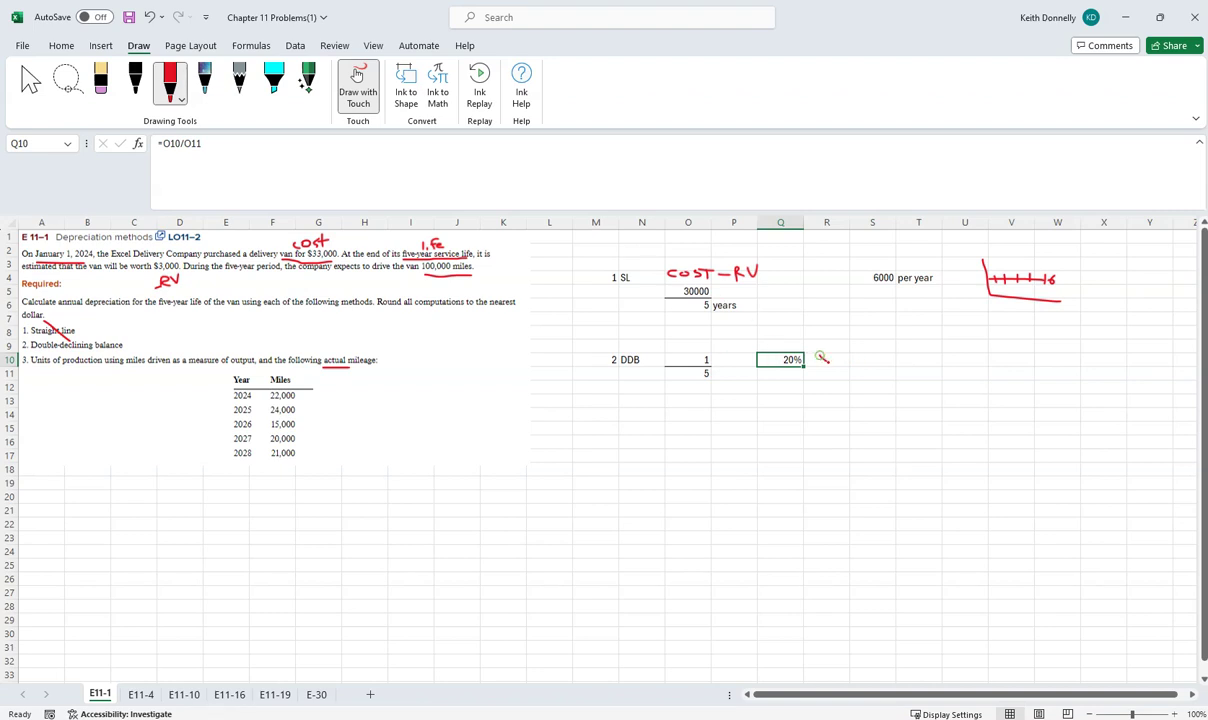
{"action": "left_click_drag", "start_coordinate": [818, 354], "coordinate": [829, 364]}
{"action": "left_click_drag", "start_coordinate": [829, 354], "coordinate": [818, 364]}
{"action": "key", "text": "Escape"}
{"action": "left_click", "coordinate": [872, 364]}
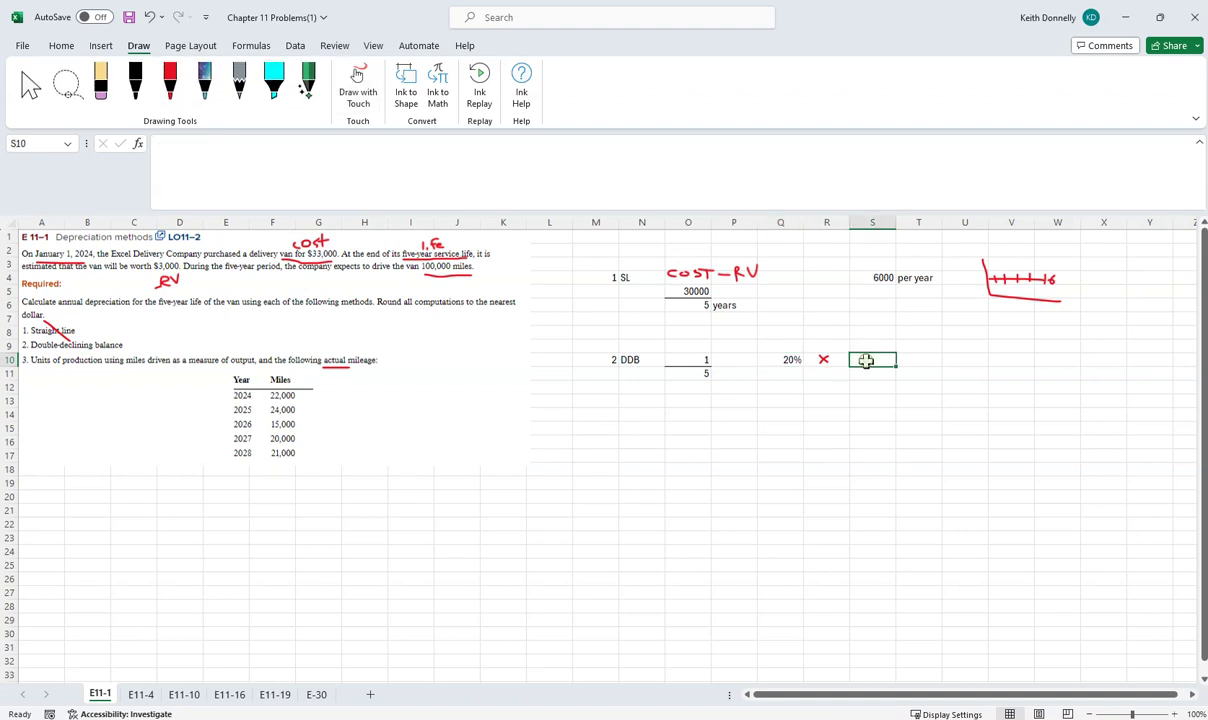
Step: Enter the multiplier 2 in S10 and calculate the double-declining rate in U10 with =Q10*S10
{"action": "type", "text": "2"}
{"action": "left_click", "coordinate": [950, 360]}
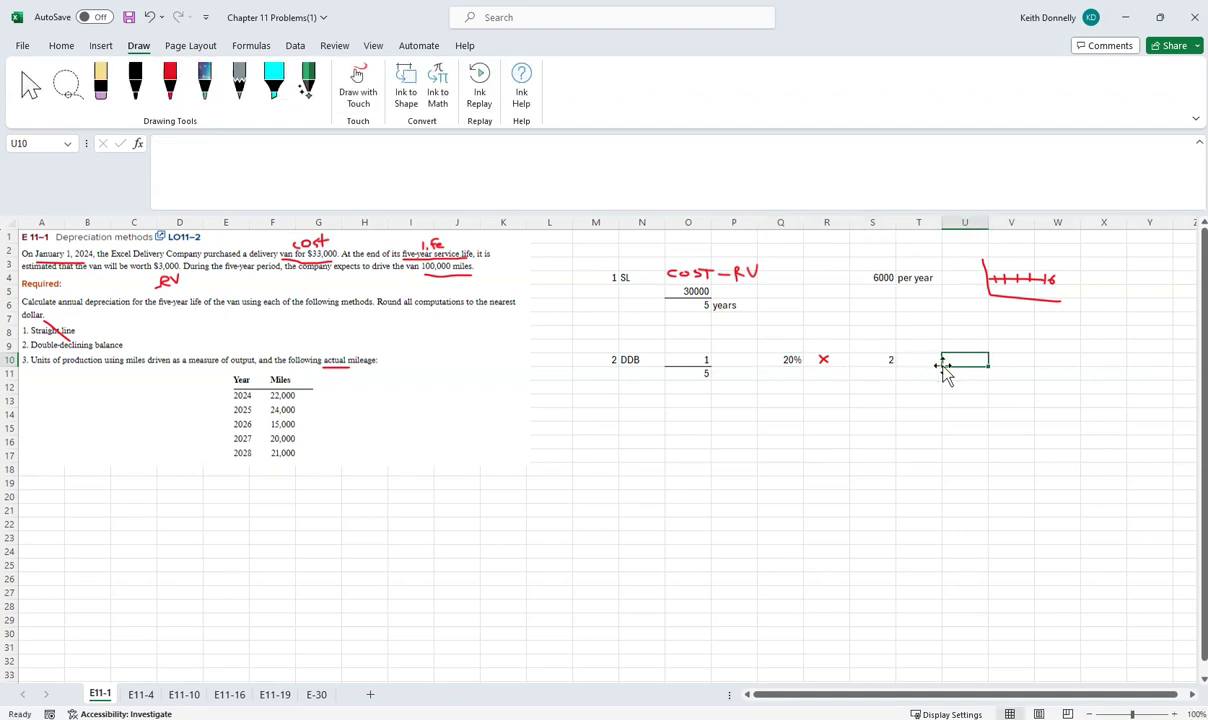
{"action": "type", "text": "="}
{"action": "left_click", "coordinate": [790, 362]}
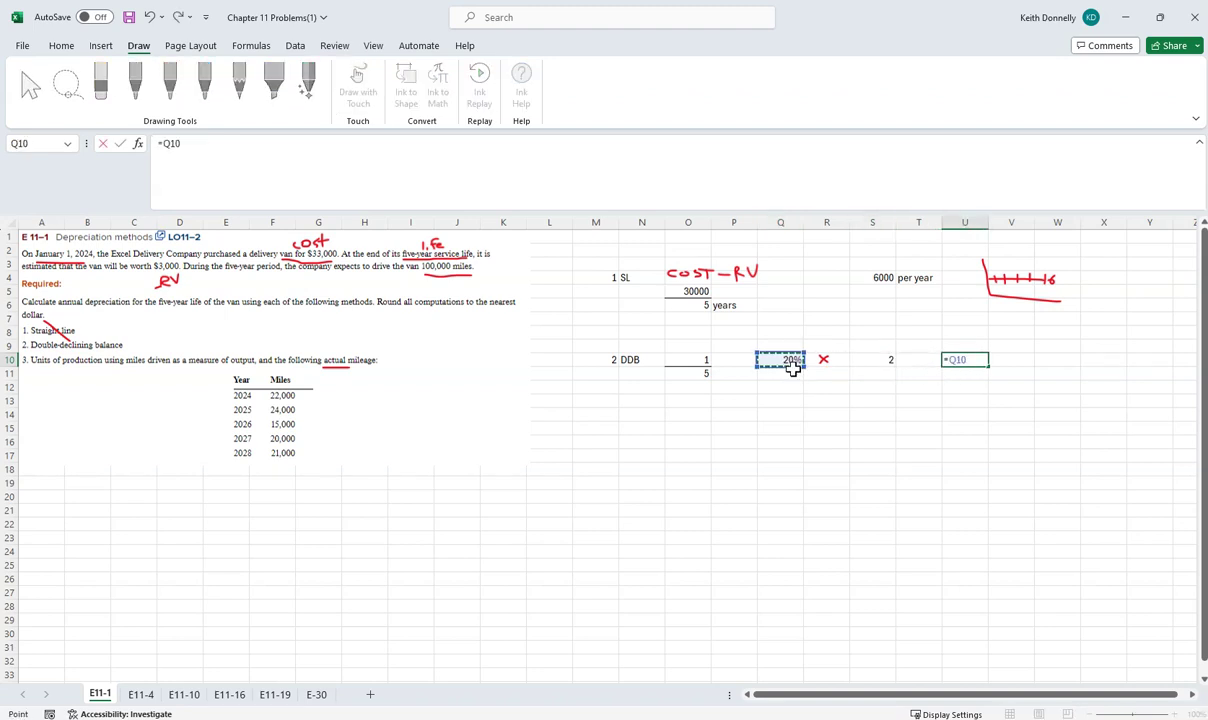
{"action": "type", "text": "*"}
{"action": "left_click", "coordinate": [870, 360]}
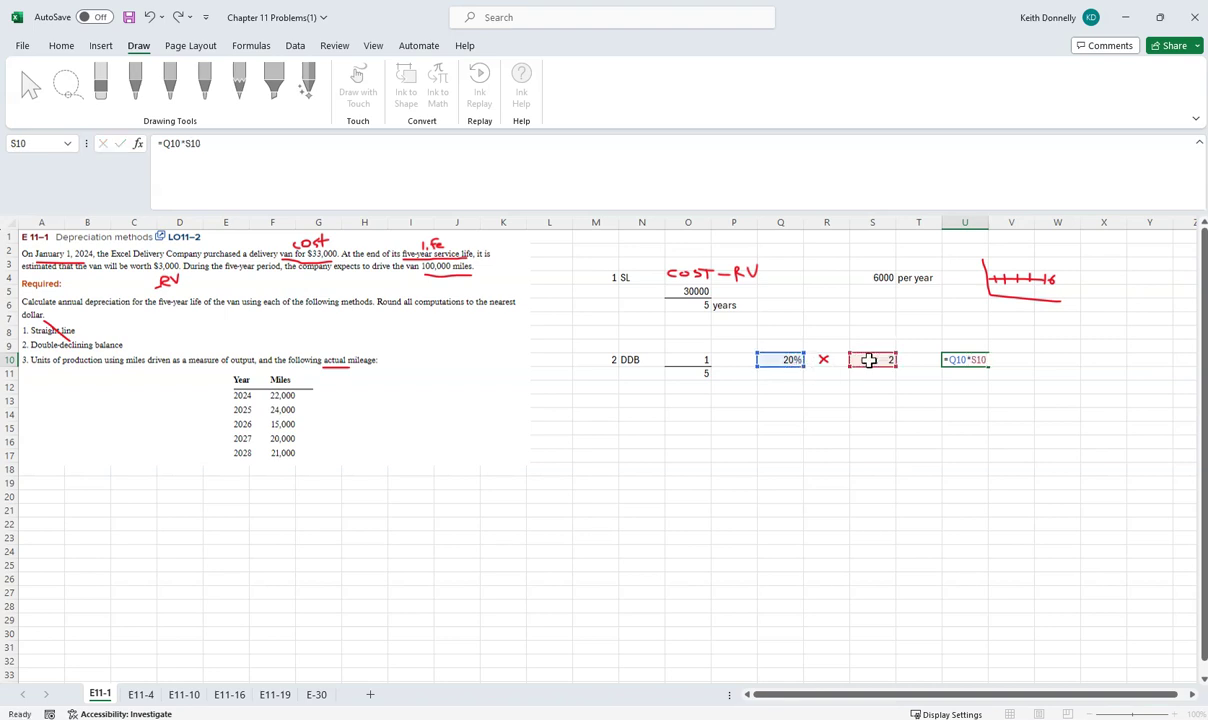
{"action": "key", "text": "ctrl+Return"}
Step: Format the double-declining rate in U10 as a percentage and fill the cell yellow
{"action": "left_click", "coordinate": [61, 46]}
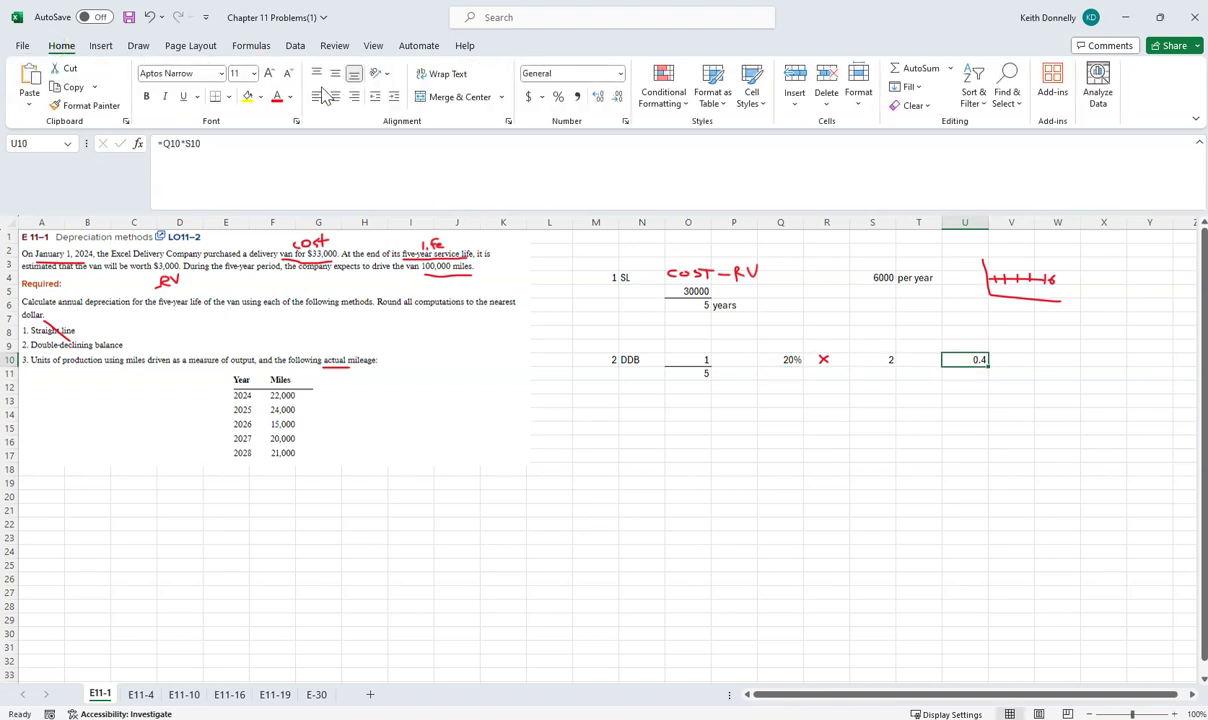
{"action": "key", "text": "ctrl+shift+5"}
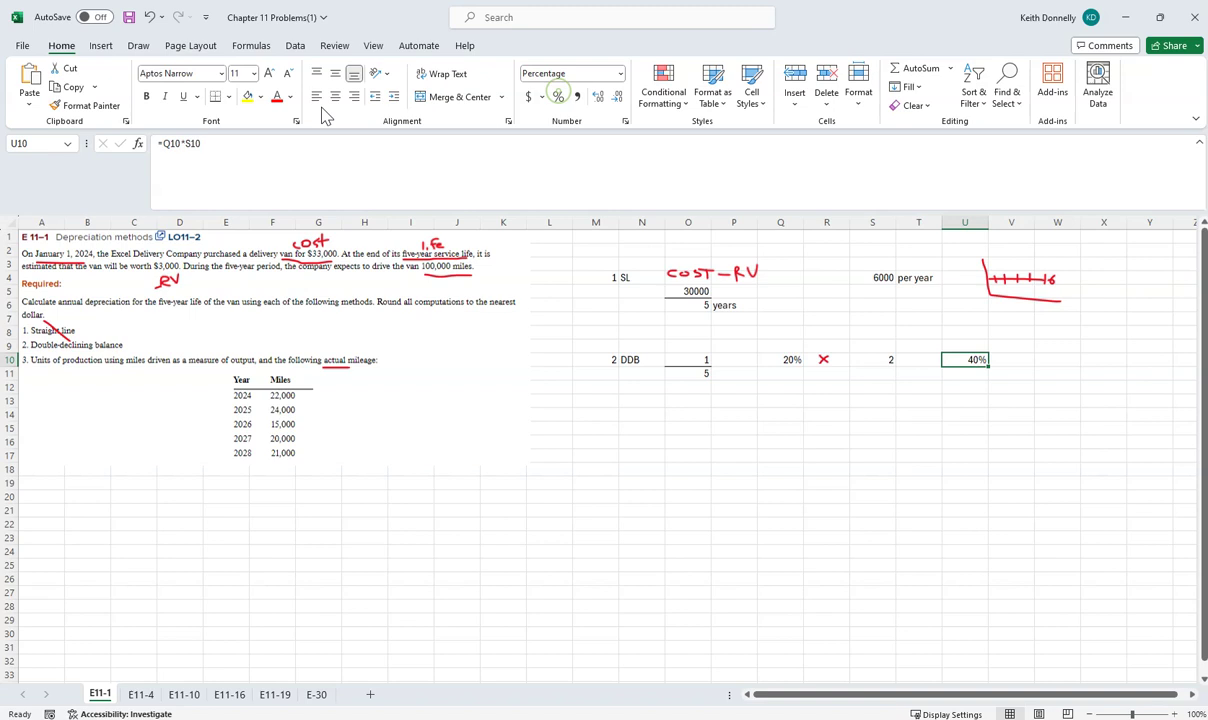
{"action": "left_click", "coordinate": [248, 97]}
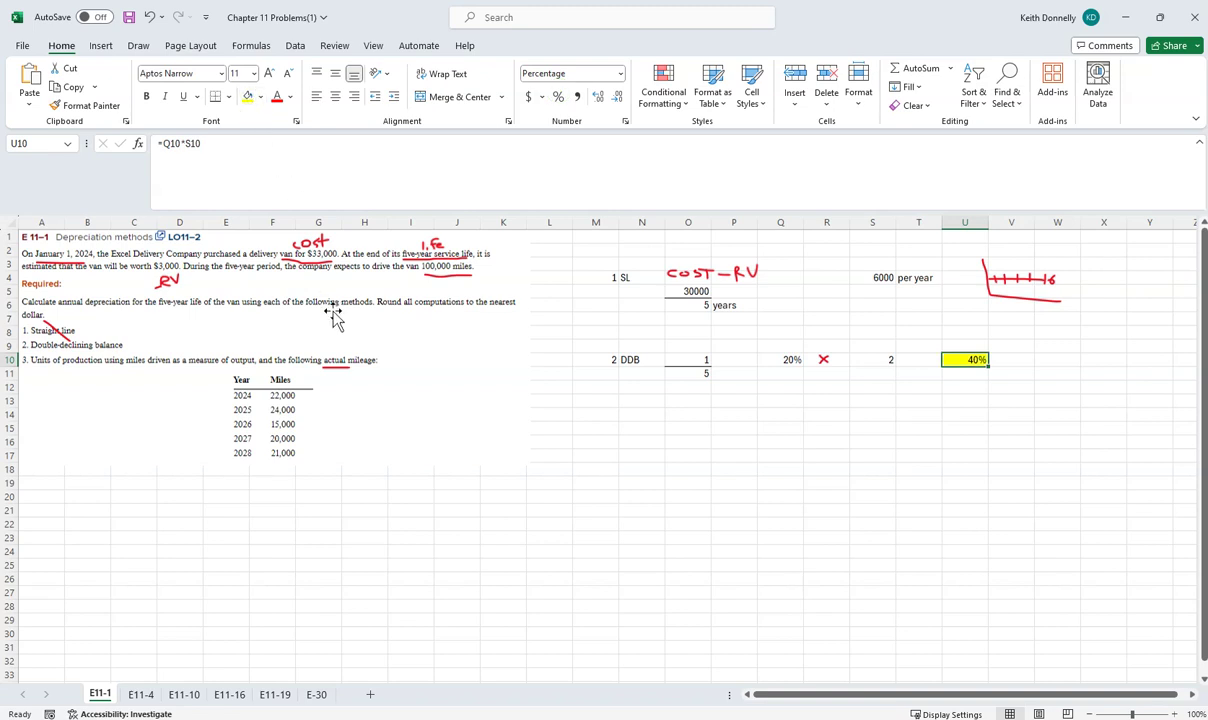
Step: List the years 2024 to 2028 down O14:O18 for the depreciation schedule
{"action": "left_click", "coordinate": [692, 414]}
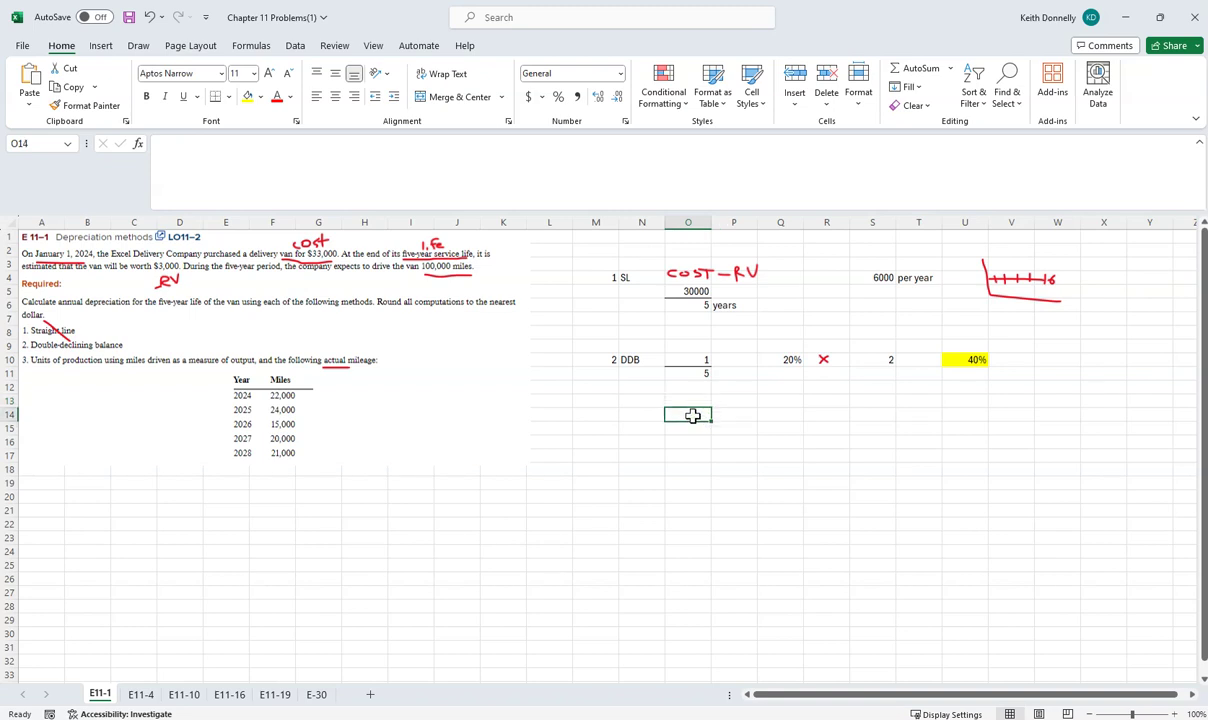
{"action": "type", "text": "024"}
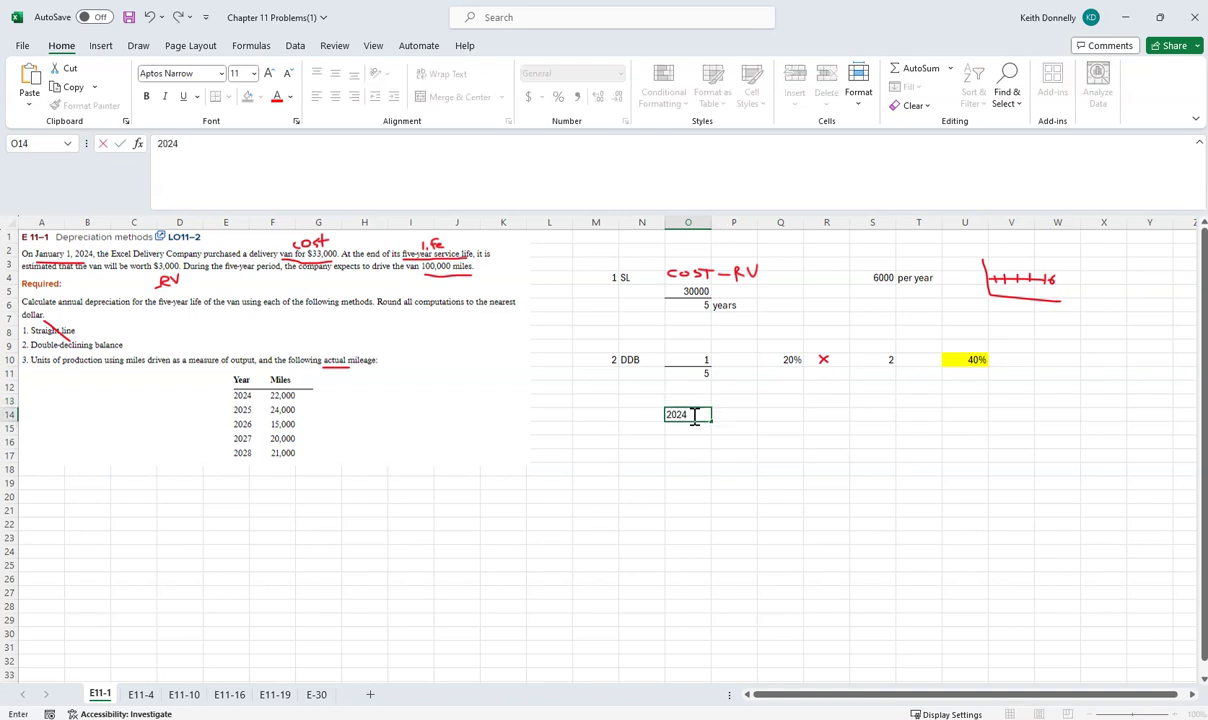
{"action": "key", "text": "Return"}
{"action": "type", "text": "2025"}
{"action": "key", "text": "Return"}
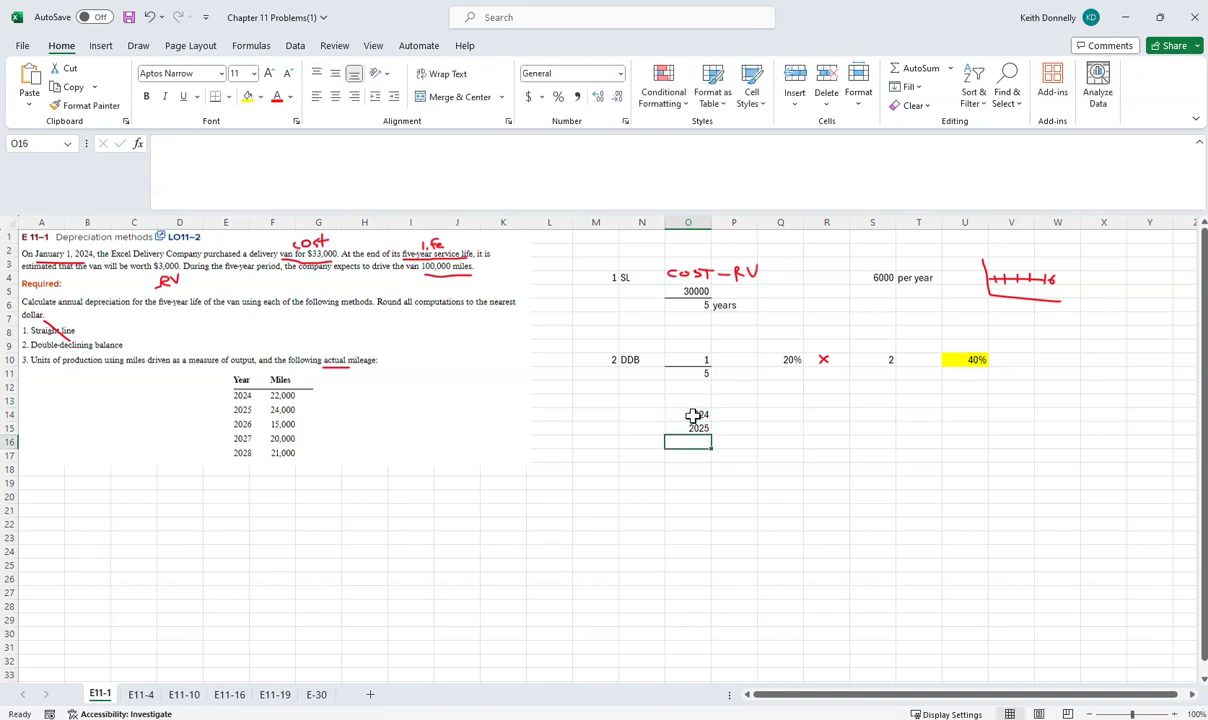
{"action": "type", "text": "2026"}
{"action": "key", "text": "Return"}
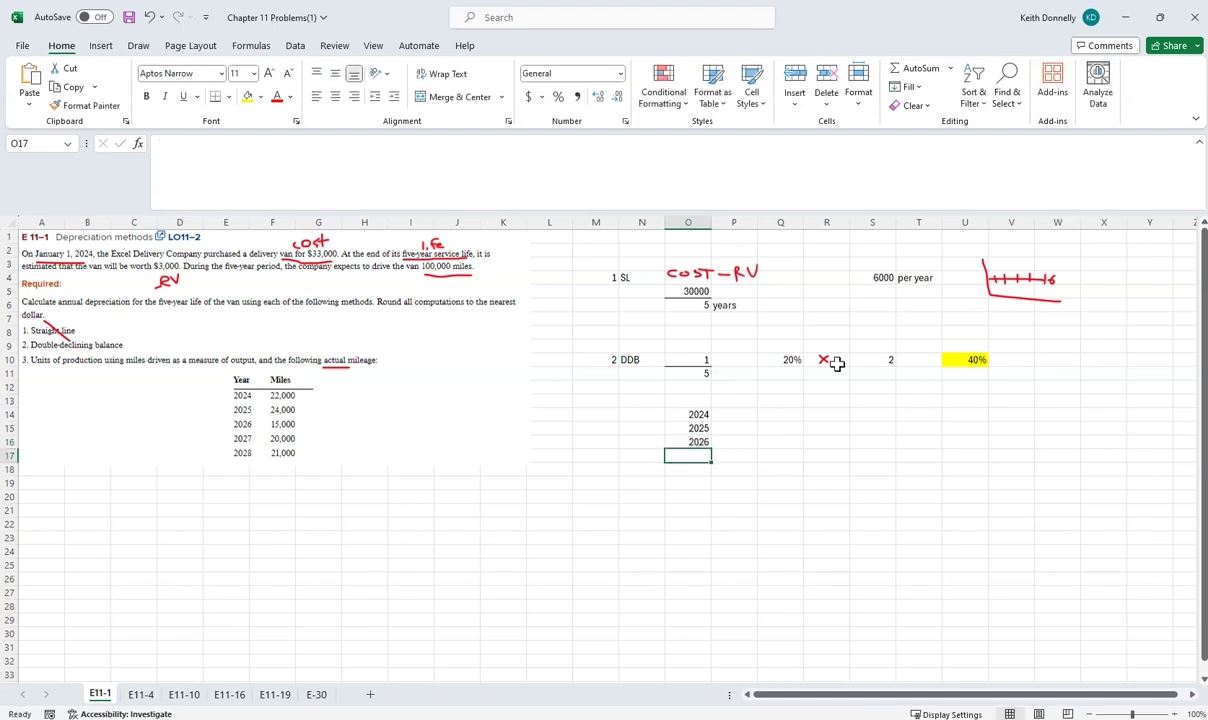
{"action": "left_click_drag", "start_coordinate": [697, 438], "coordinate": [704, 480]}
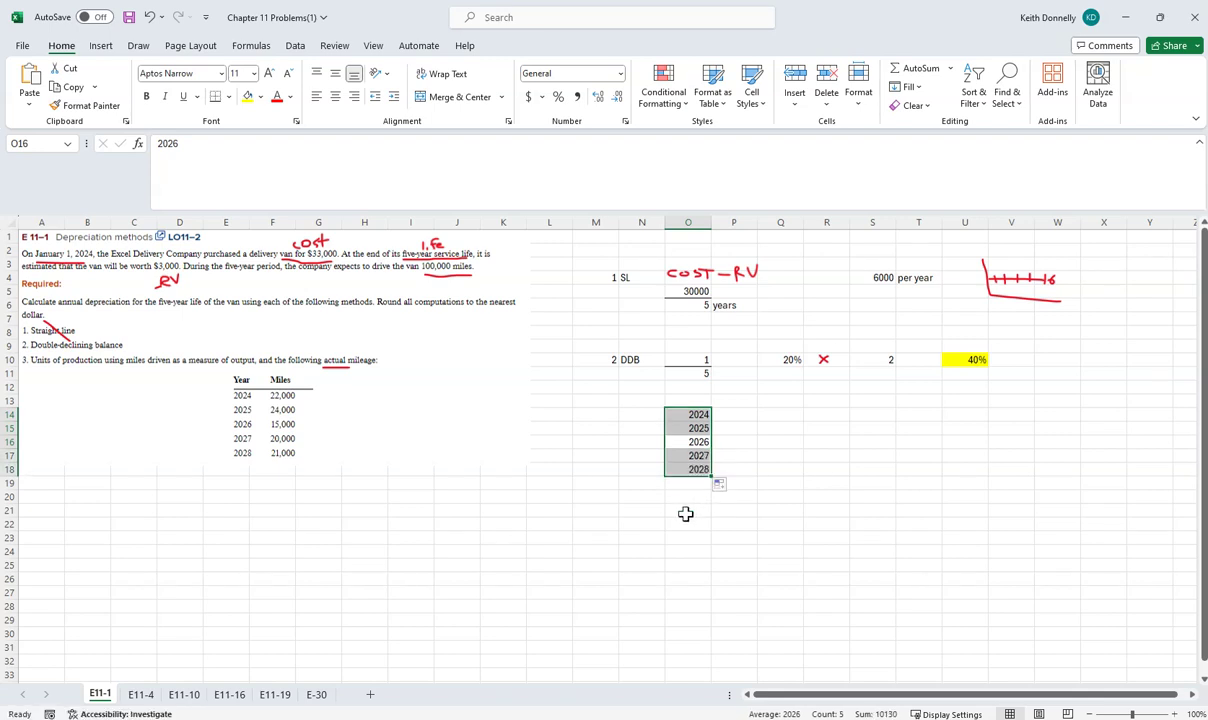
Step: Add the headings BOY BV in P13 and Depreciation % in Q13, and widen columns P and Q
{"action": "left_click", "coordinate": [736, 400]}
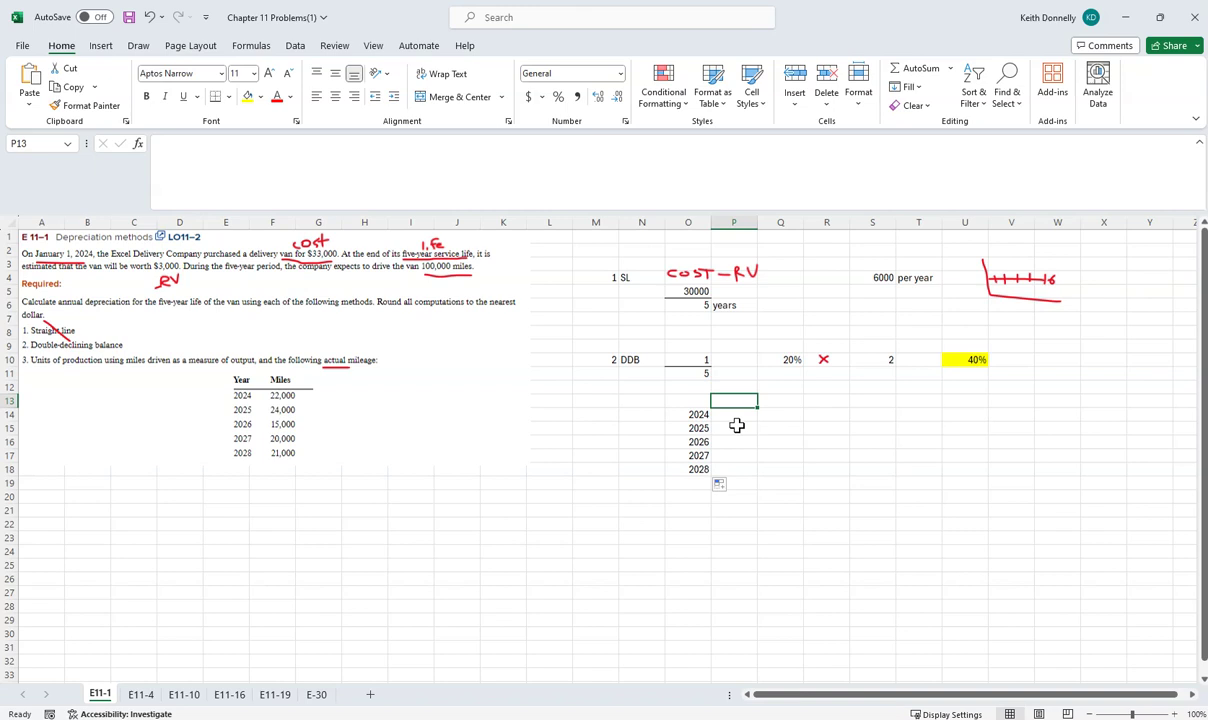
{"action": "type", "text": "BOY"}
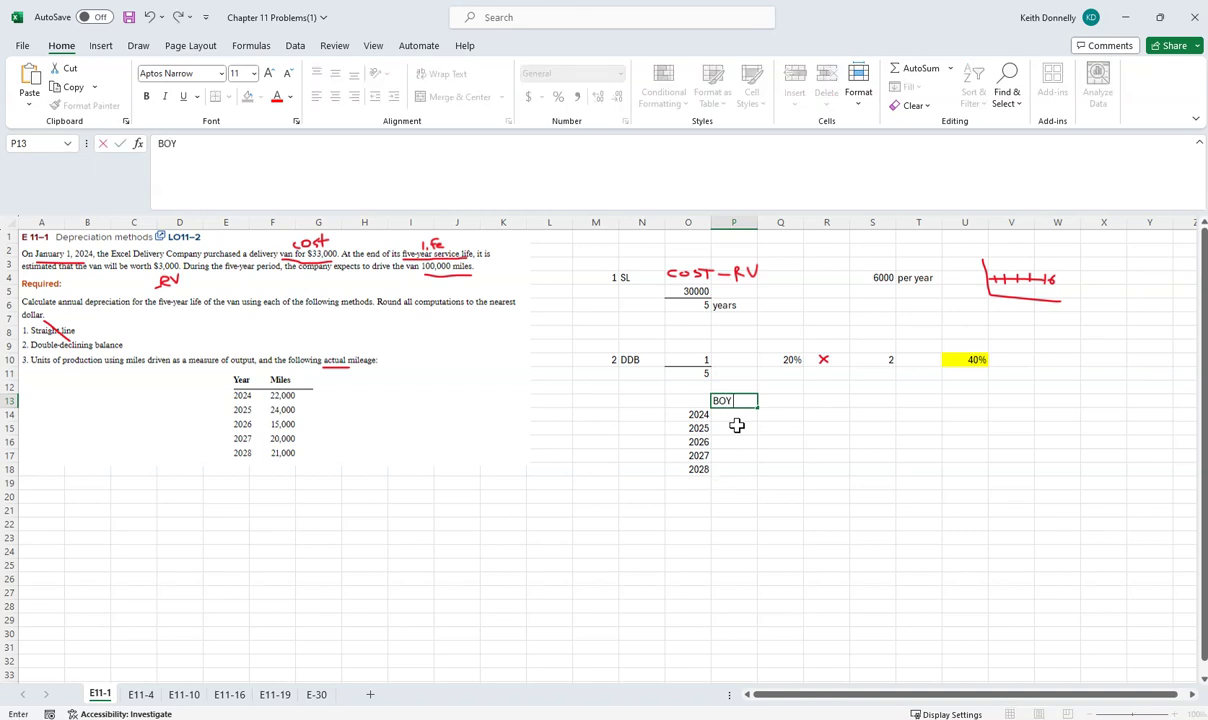
{"action": "type", "text": " BCV"}
{"action": "key", "text": "Tab"}
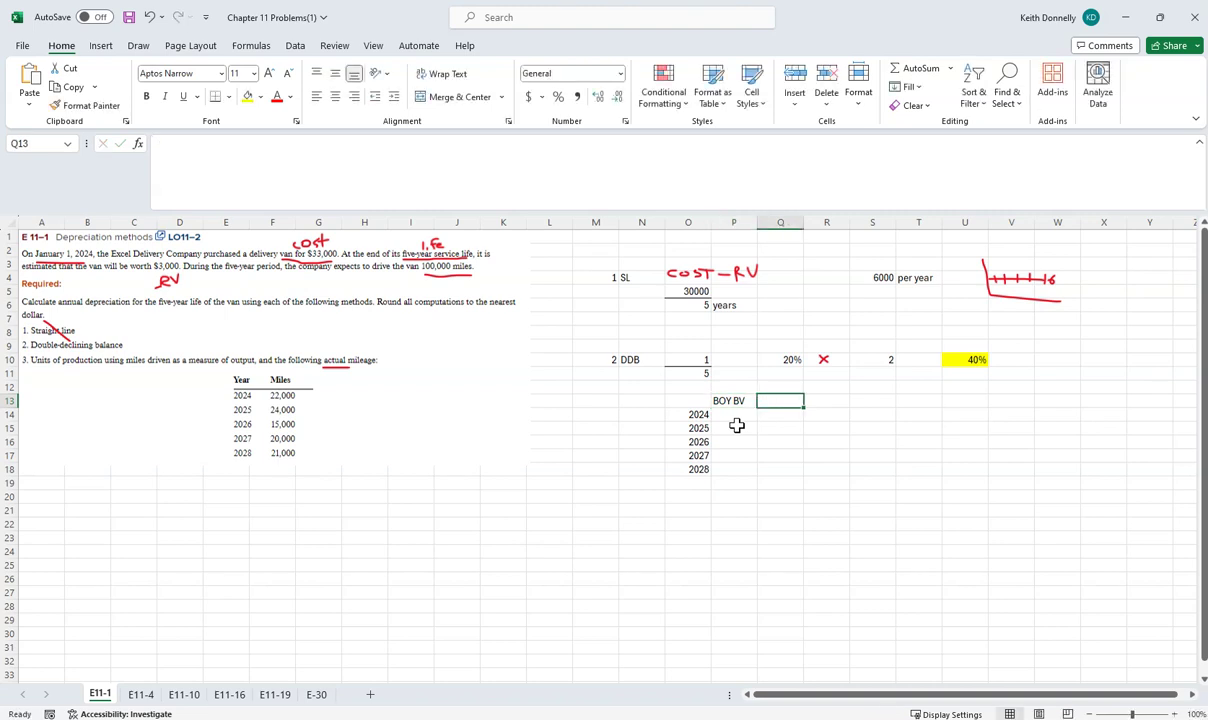
{"action": "type", "text": "Depr"}
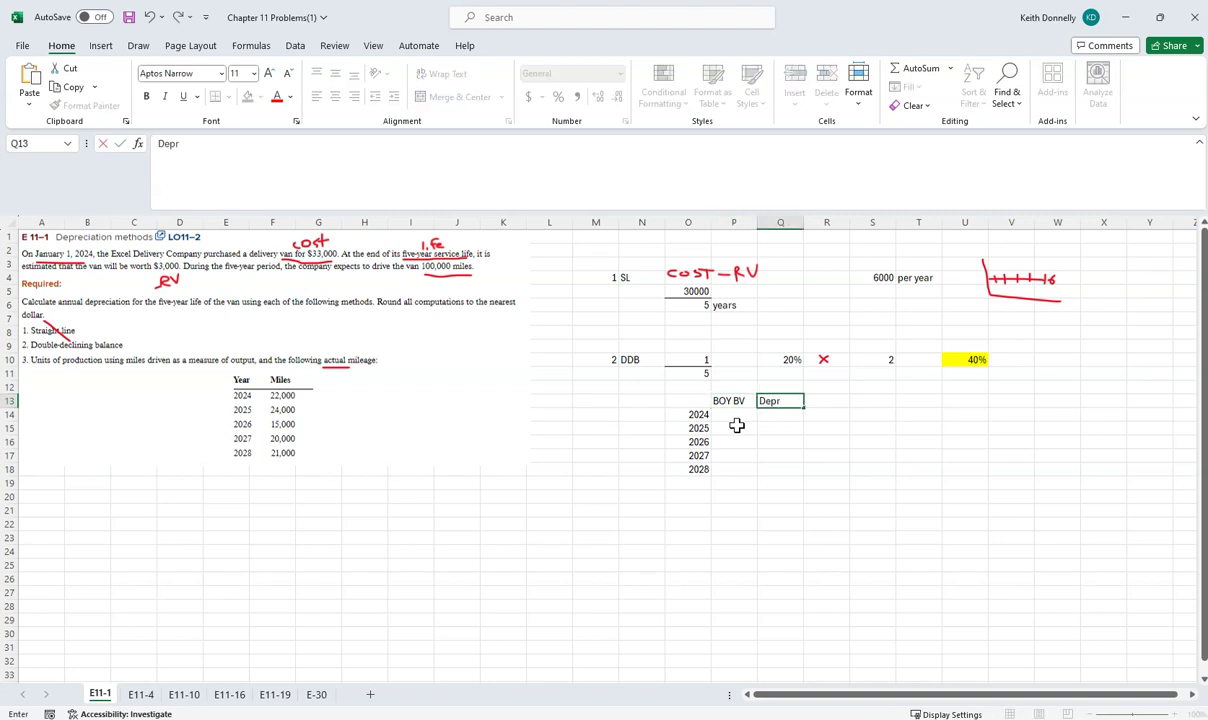
{"action": "type", "text": "eciation %"}
{"action": "key", "text": "Return"}
{"action": "left_click_drag", "start_coordinate": [757, 221], "coordinate": [867, 221]}
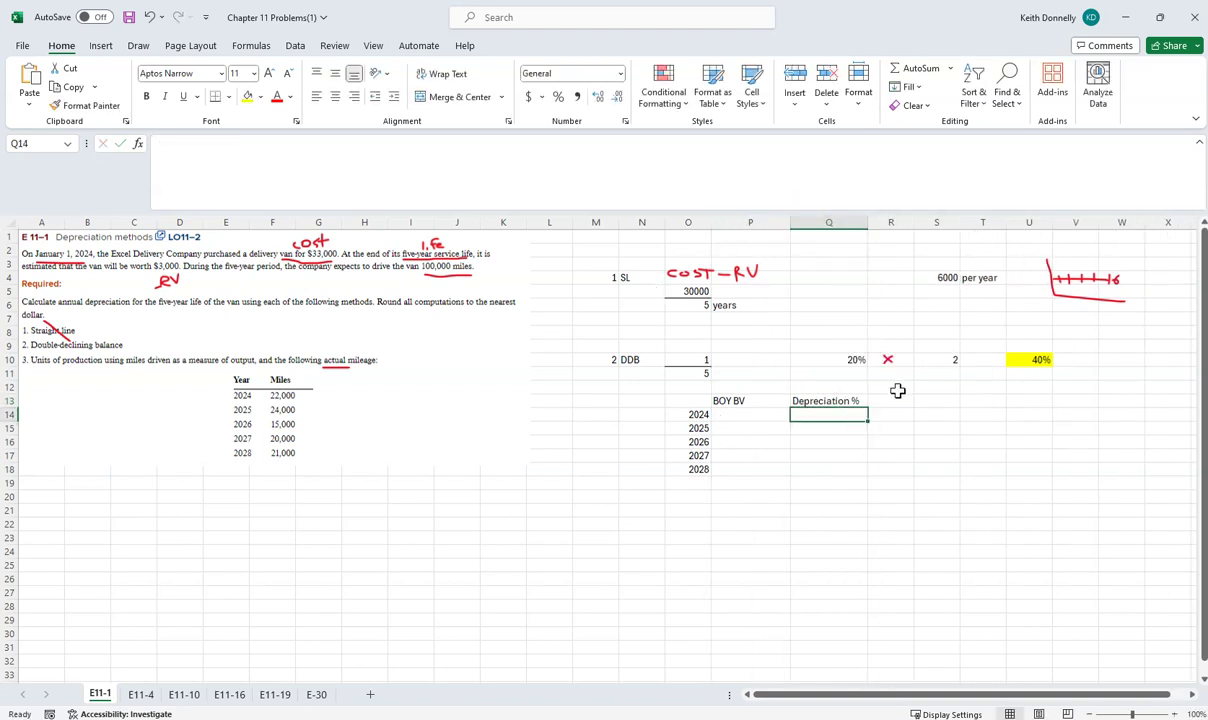
Step: Add the heading Depreciation in R13 and widen column R to fit it
{"action": "left_click", "coordinate": [880, 399]}
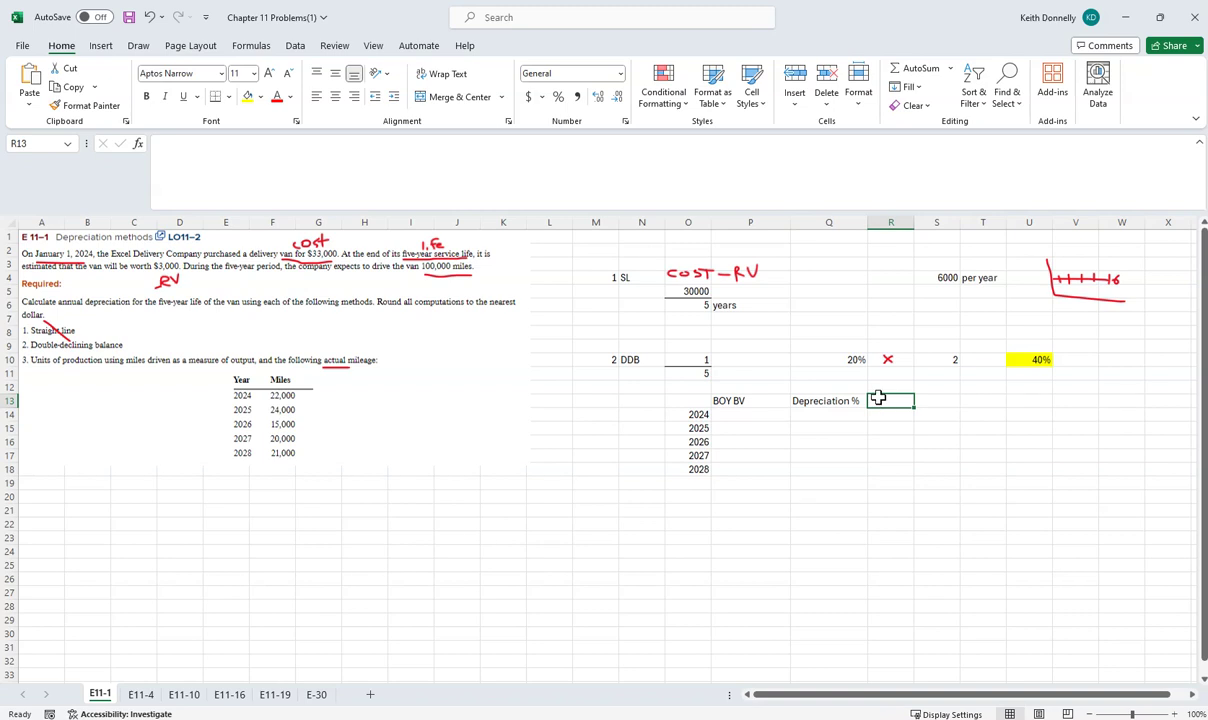
{"action": "type", "text": "Depreciation"}
{"action": "key", "text": "Return"}
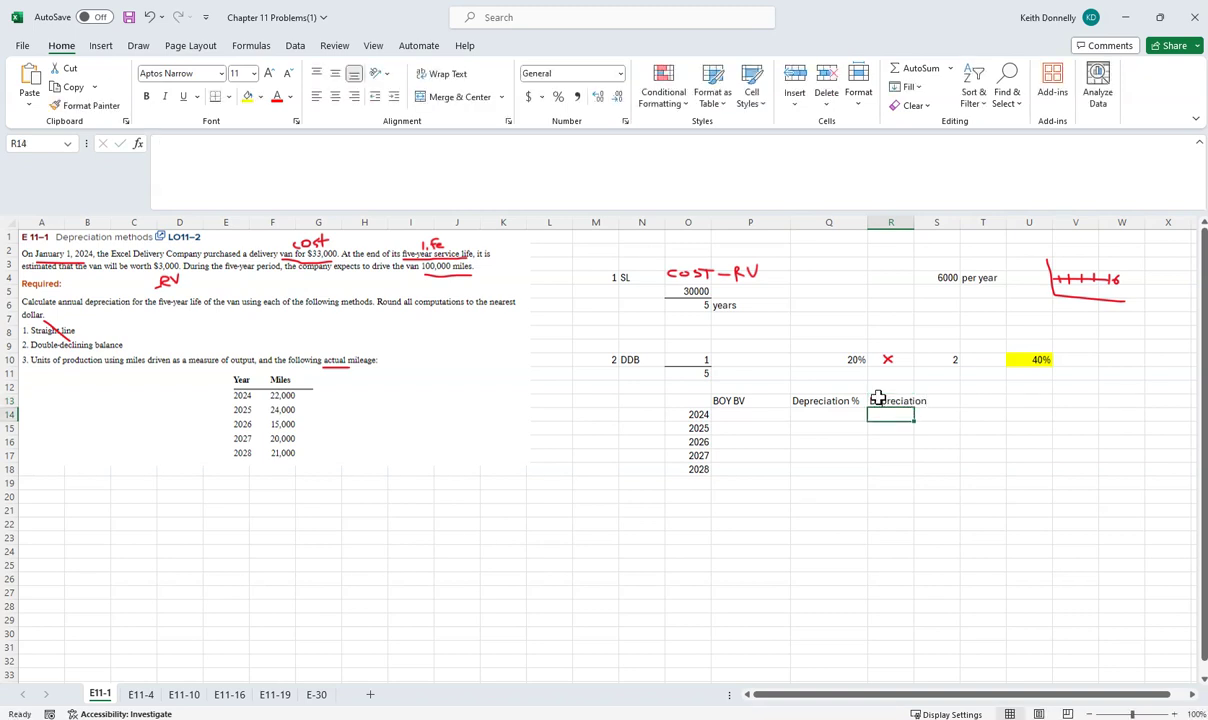
{"action": "left_click_drag", "start_coordinate": [914, 222], "coordinate": [937, 222]}
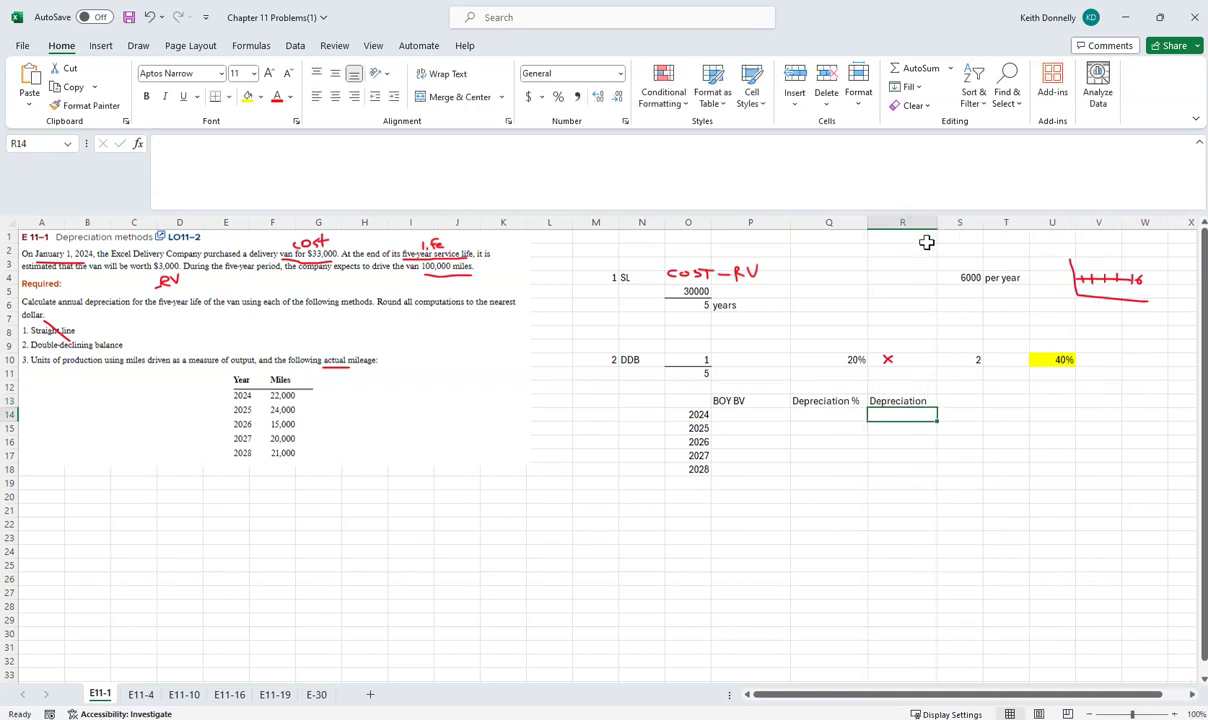
Step: Add the heading EOY BV in S13 and make the headings in P13:S13 bold
{"action": "left_click", "coordinate": [945, 400]}
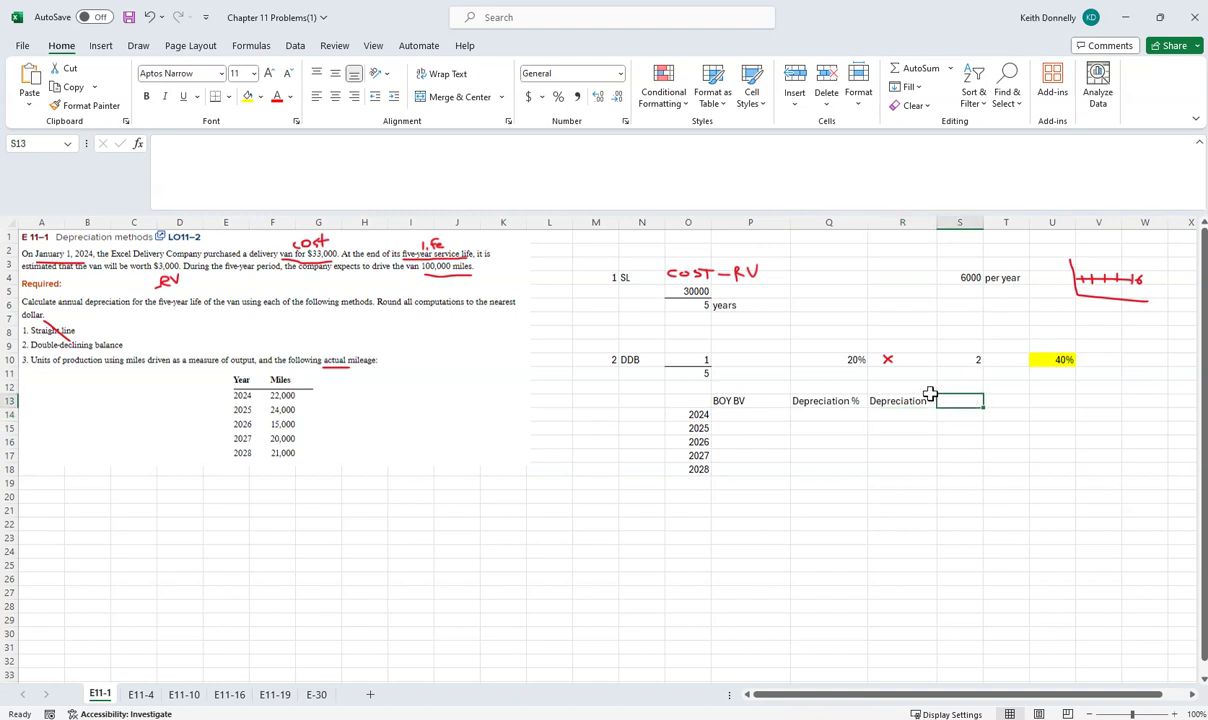
{"action": "type", "text": "EOY BV"}
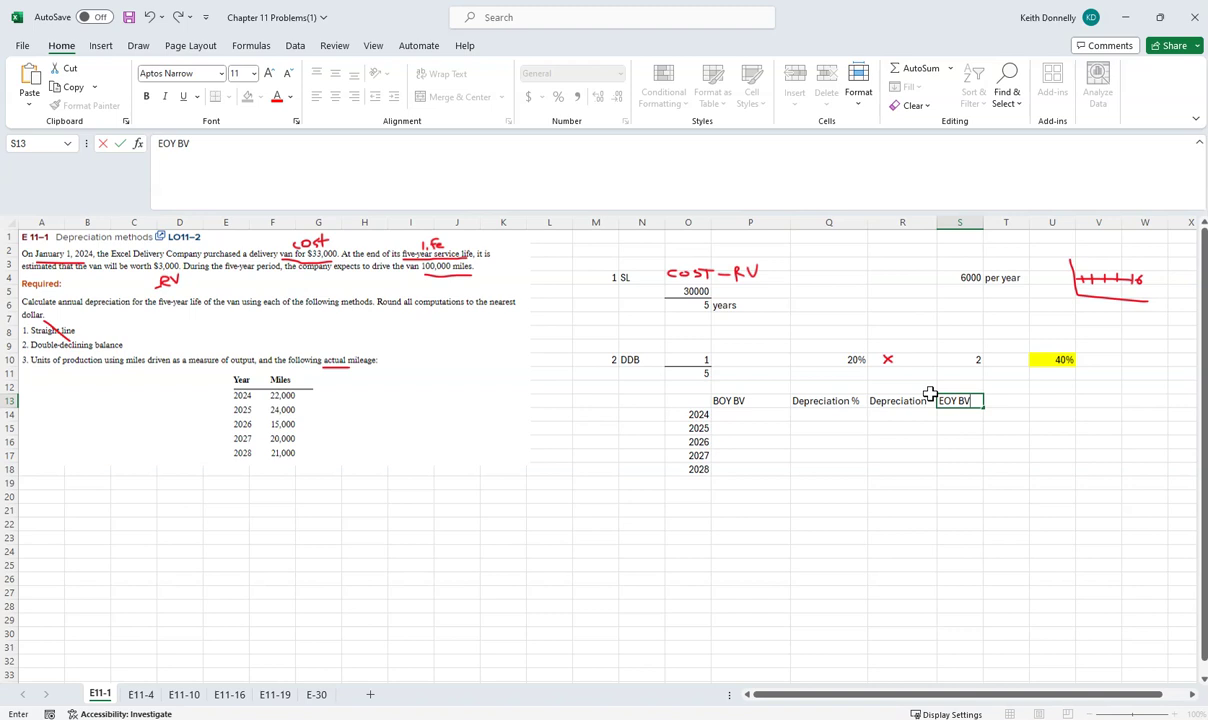
{"action": "key", "text": "Return"}
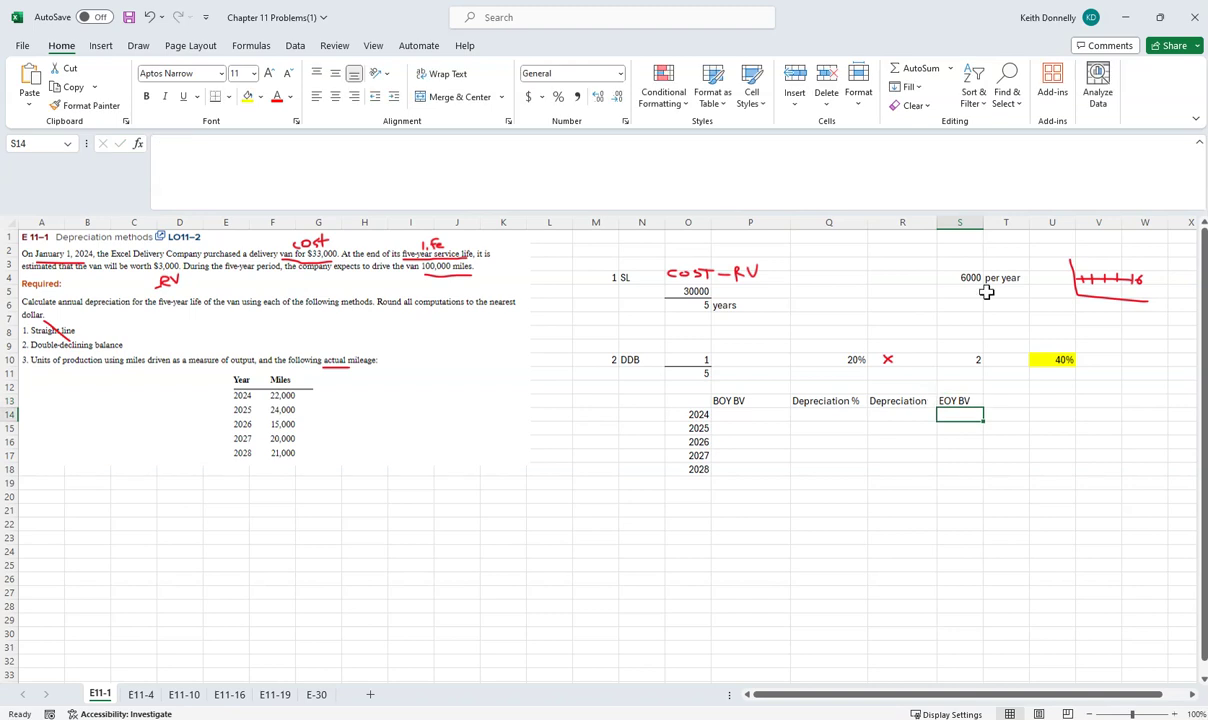
{"action": "left_click_drag", "start_coordinate": [945, 401], "coordinate": [722, 401]}
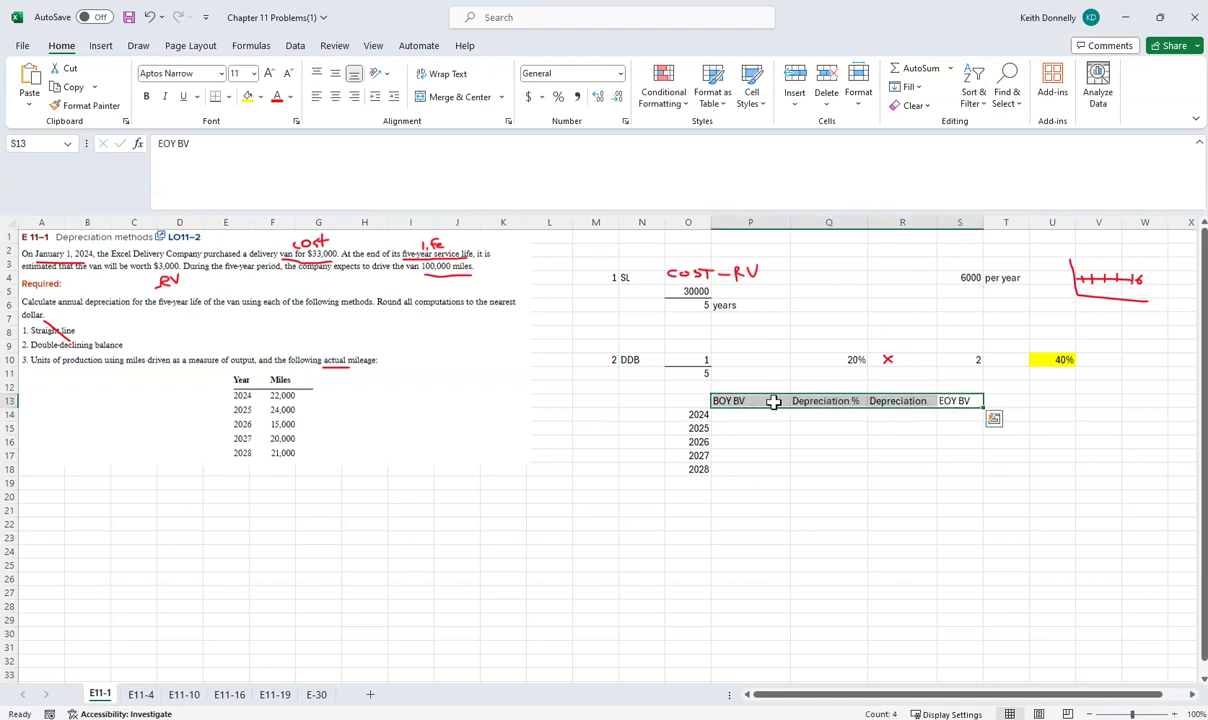
{"action": "key", "text": "ctrl+b"}
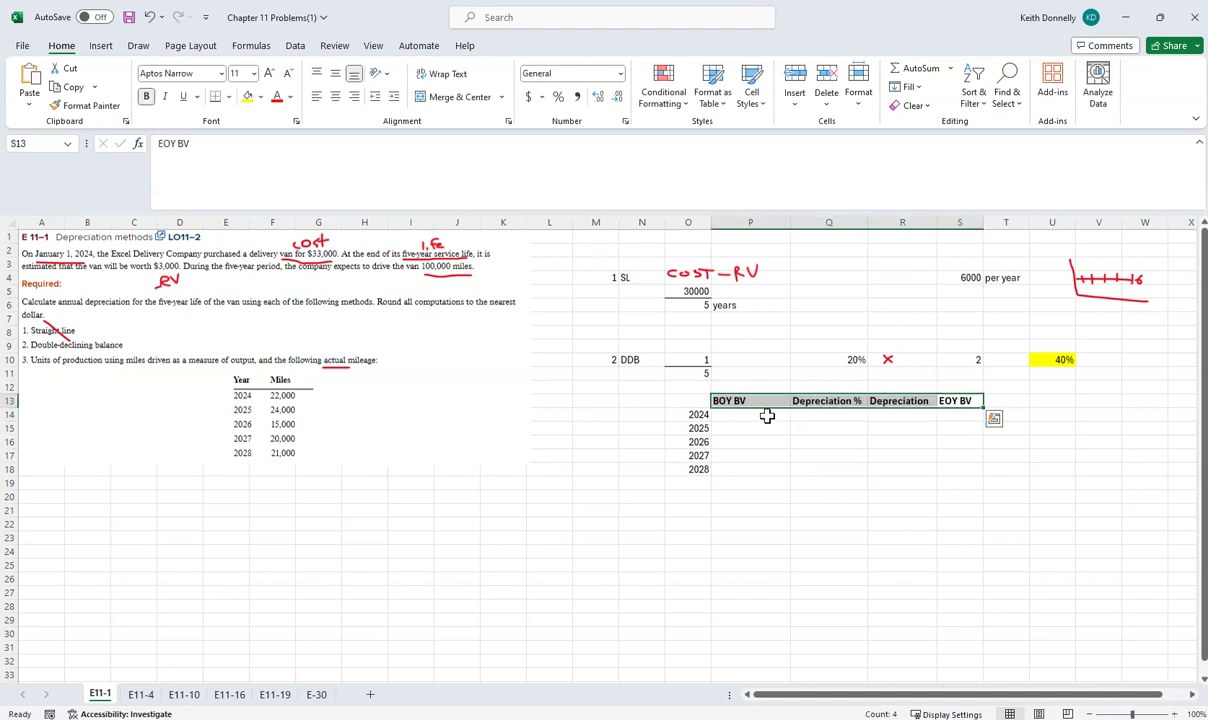
Step: Enter the van's cost of 33,000 as the 2024 beginning book value in P14
{"action": "left_click", "coordinate": [766, 418]}
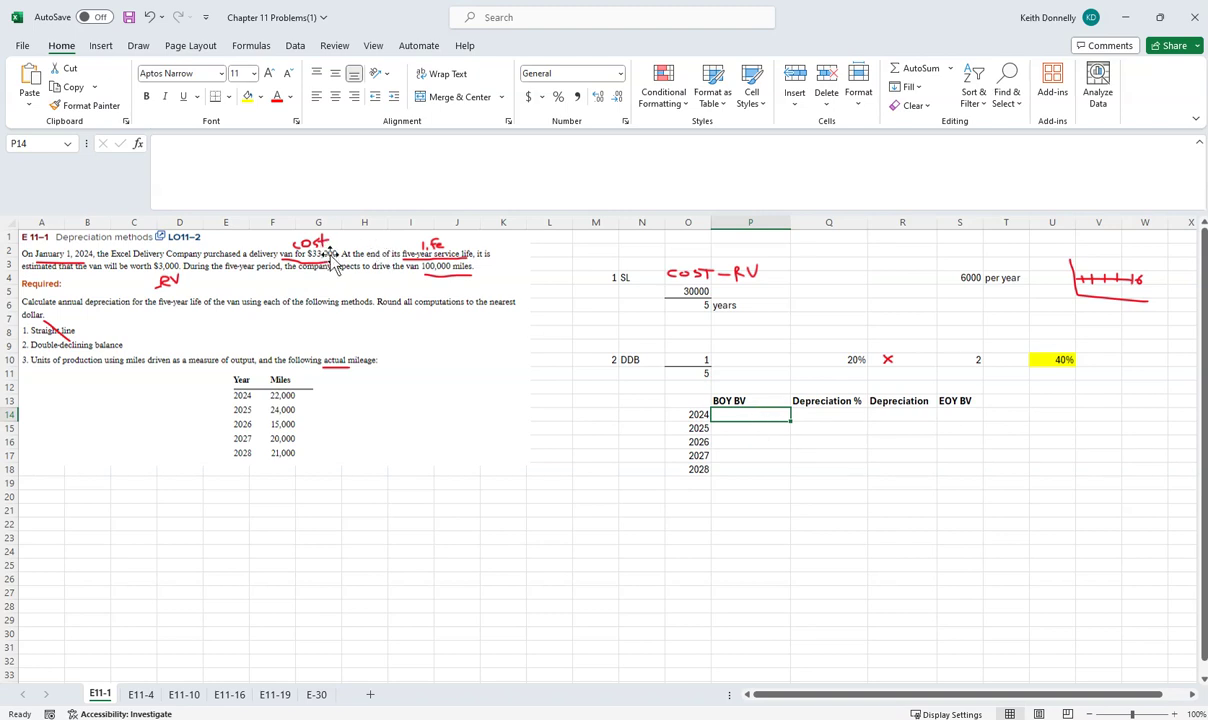
{"action": "type", "text": "33"}
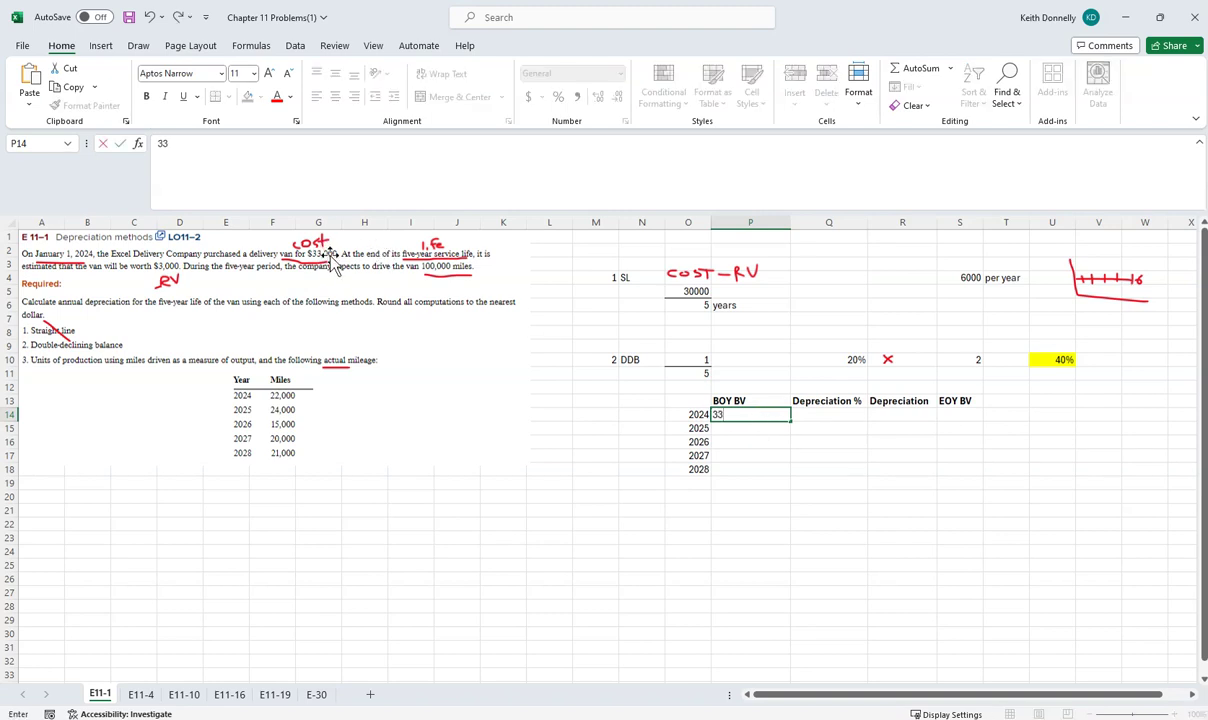
{"action": "type", "text": ",000"}
{"action": "key", "text": "Return"}
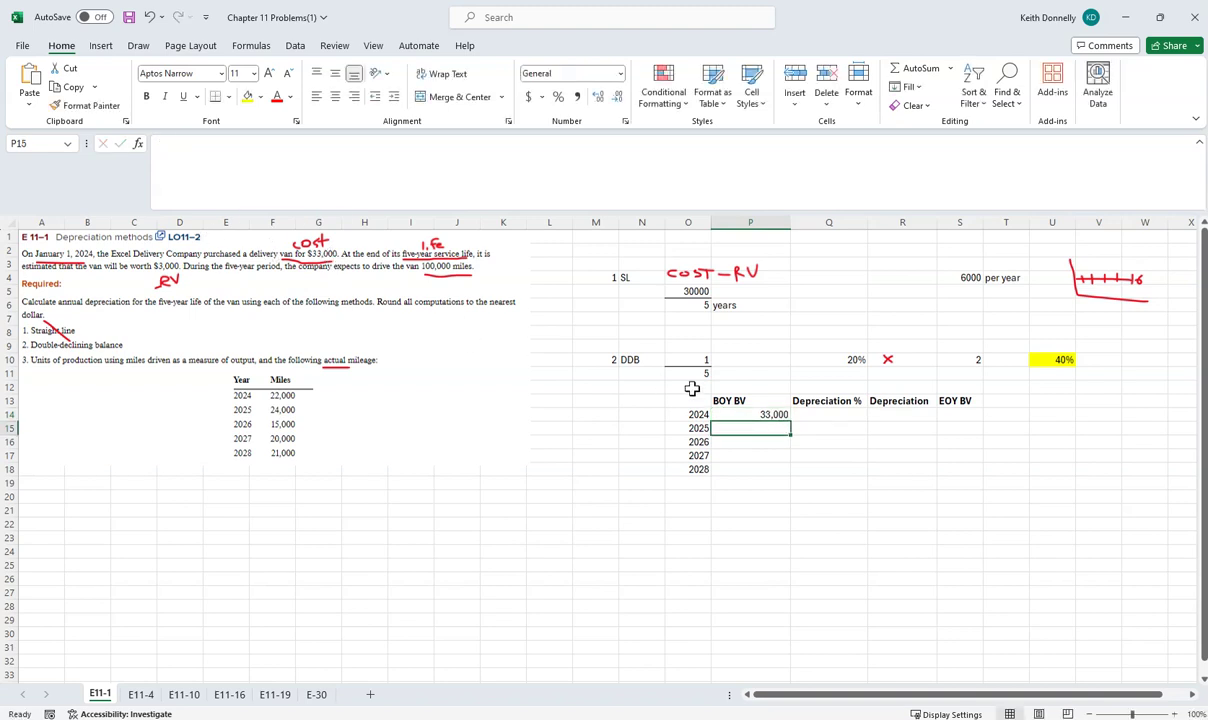
Step: Link the 2024 depreciation rate in Q14 to U10 and fill the formula down to Q18
{"action": "left_click", "coordinate": [815, 413]}
{"action": "type", "text": "="}
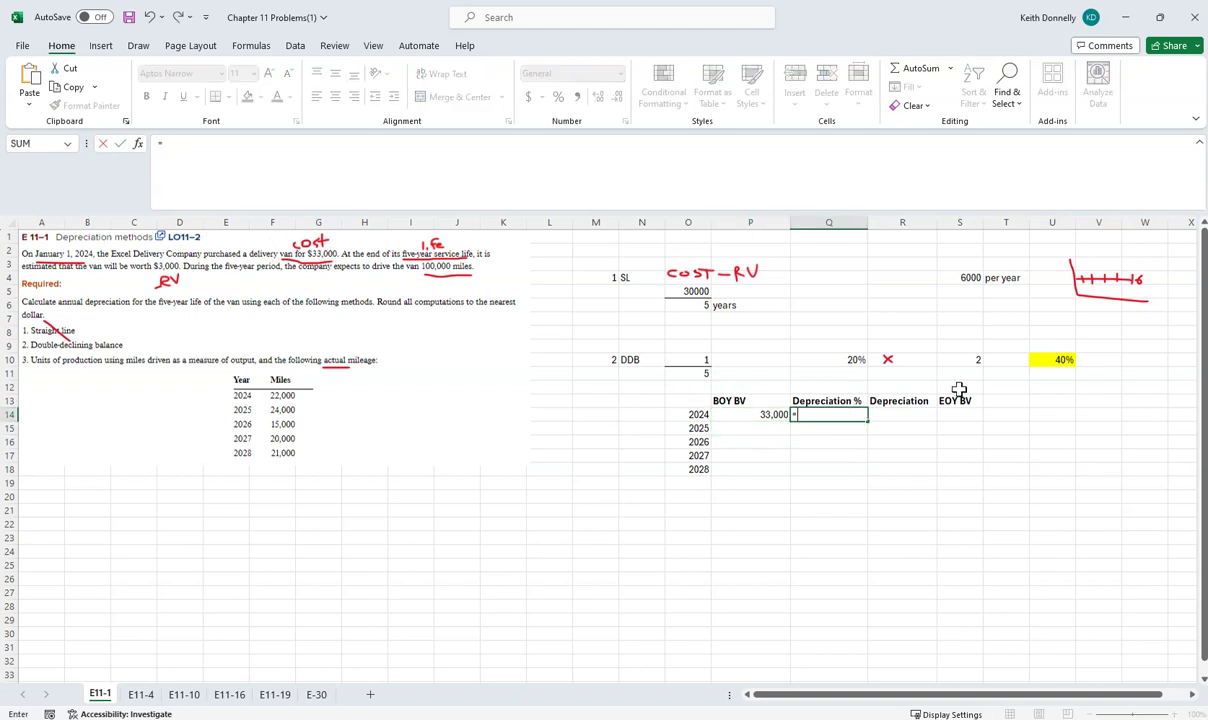
{"action": "left_click", "coordinate": [1056, 362]}
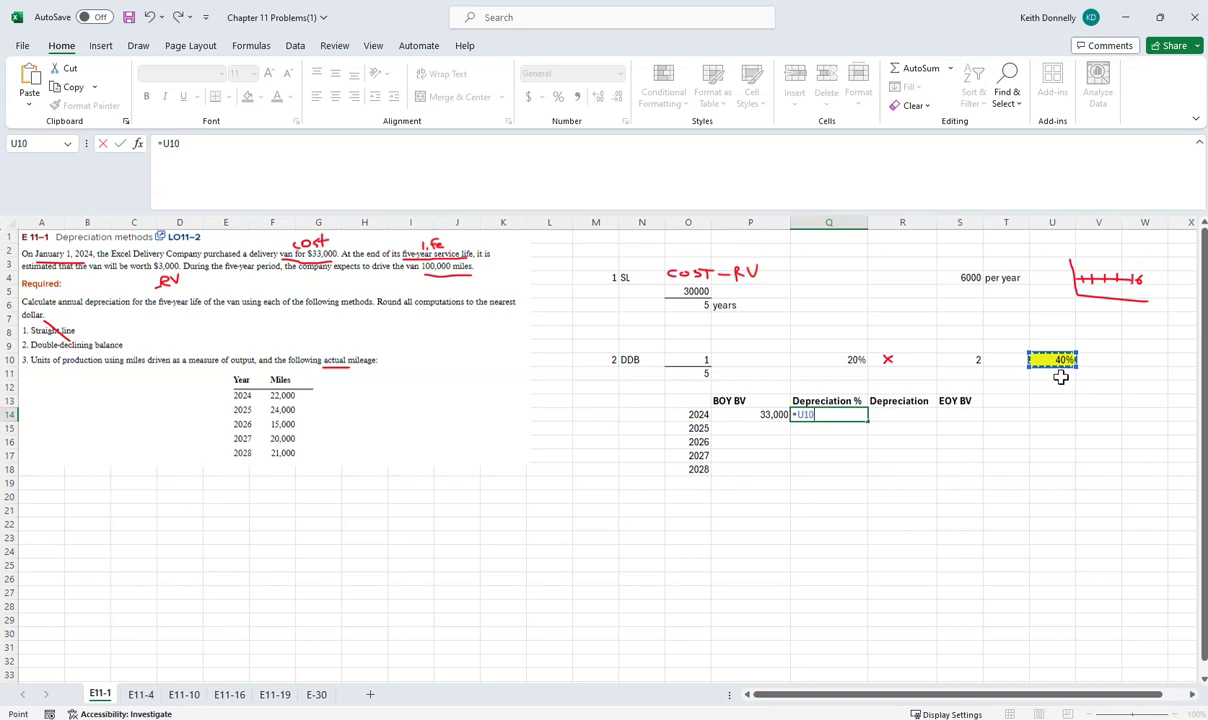
{"action": "key", "text": "Return"}
{"action": "left_click", "coordinate": [850, 414]}
{"action": "left_click_drag", "start_coordinate": [867, 420], "coordinate": [865, 481]}
Step: Replace the rate formulas in Q15:Q18 so that each cell equals the one directly above it
{"action": "left_click", "coordinate": [855, 429]}
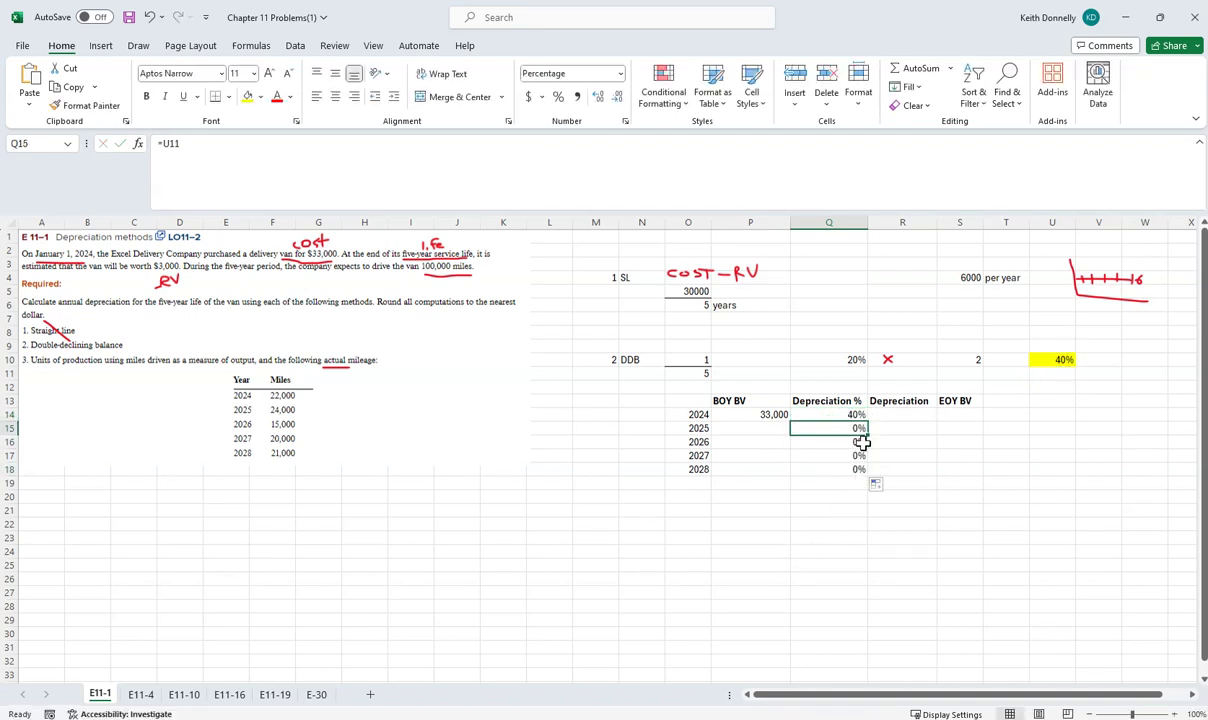
{"action": "type", "text": "="}
{"action": "key", "text": "Up"}
{"action": "key", "text": "Return"}
{"action": "type", "text": "="}
{"action": "key", "text": "Up"}
{"action": "key", "text": "Return"}
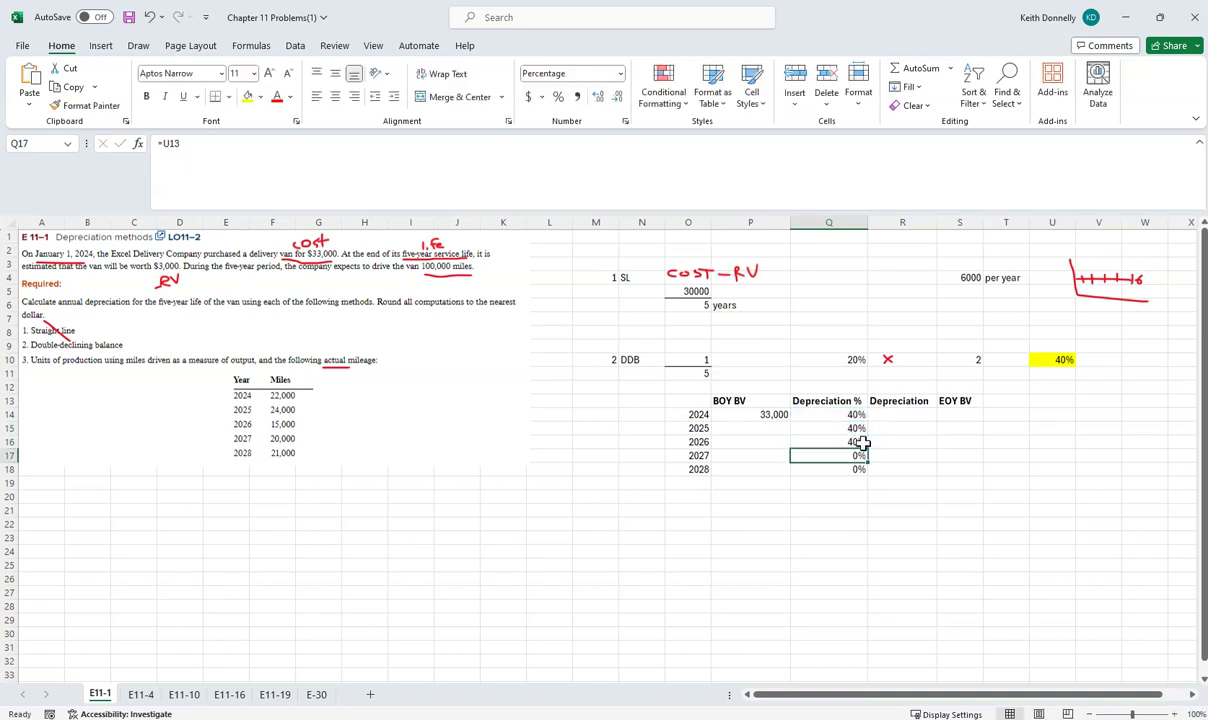
{"action": "type", "text": "="}
{"action": "key", "text": "Up"}
{"action": "key", "text": "Return"}
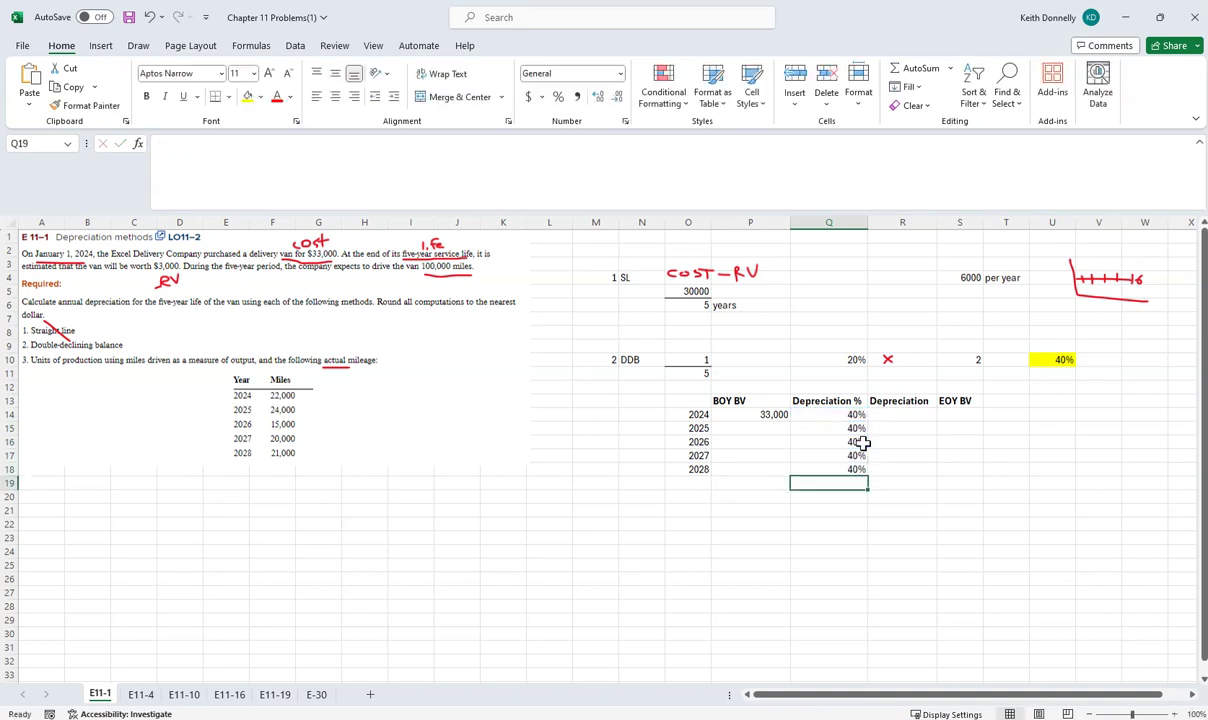
Step: Calculate the 2024 depreciation in R14 with =P14*Q14
{"action": "key", "text": "Up"}
{"action": "key", "text": "Up"}
{"action": "key", "text": "Up"}
{"action": "key", "text": "Up"}
{"action": "key", "text": "Up"}
{"action": "key", "text": "Right"}
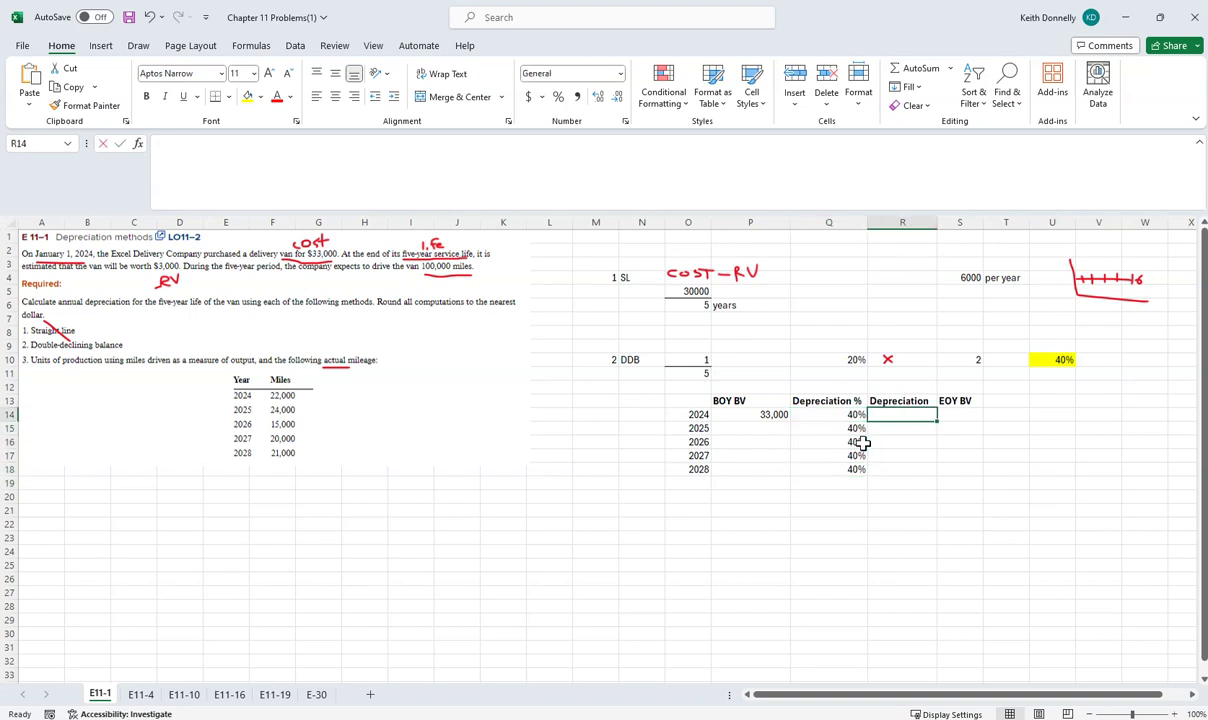
{"action": "type", "text": "="}
{"action": "key", "text": "Left"}
{"action": "key", "text": "Left"}
{"action": "type", "text": "*"}
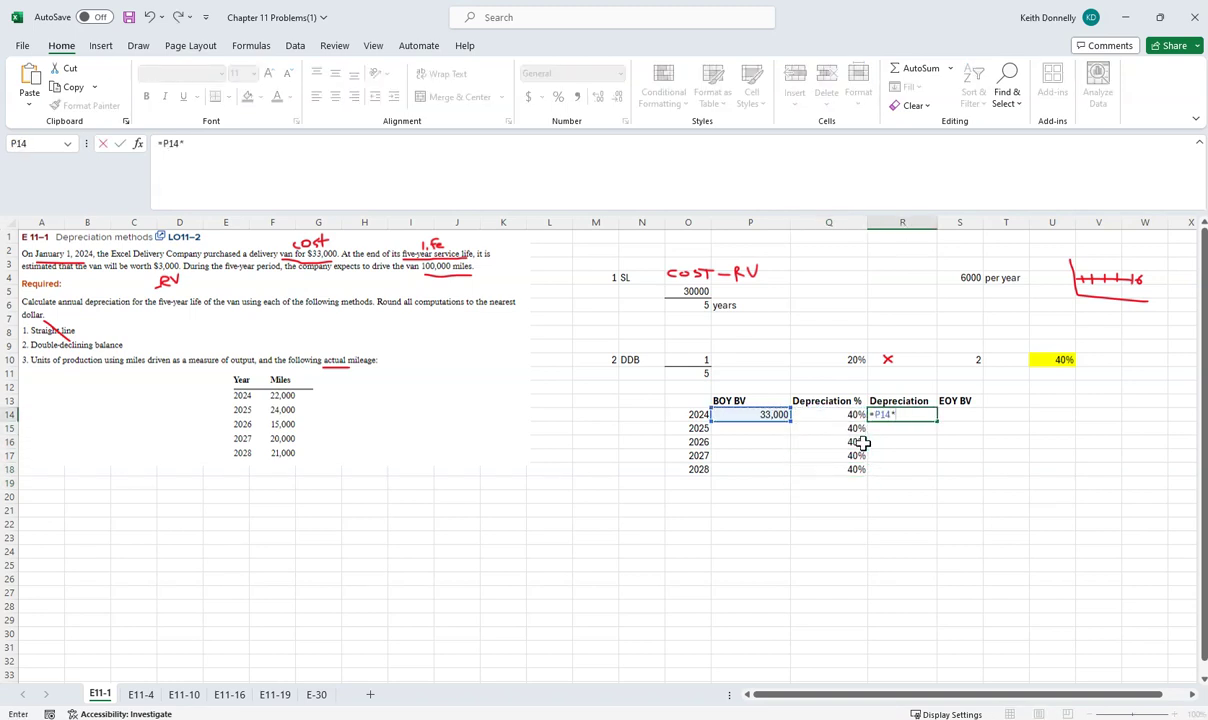
{"action": "key", "text": "Left"}
{"action": "key", "text": "Return"}
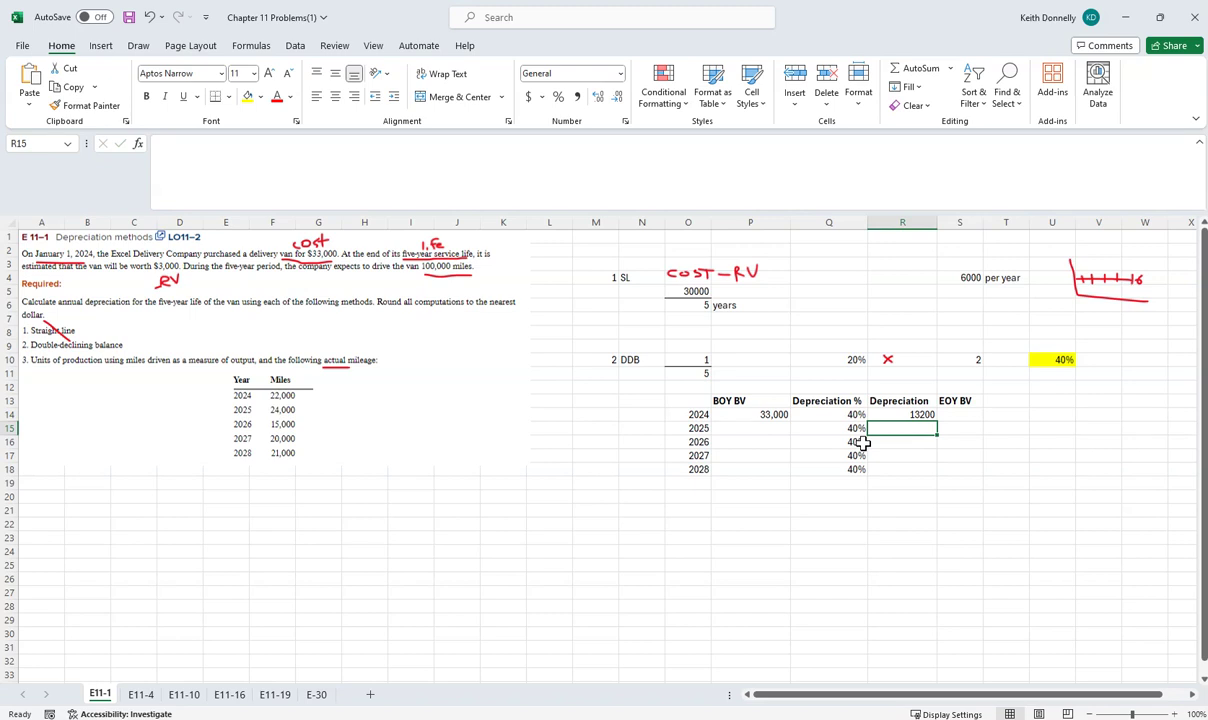
Step: Calculate the 2024 end-of-year book value in S14 with =P14-R14
{"action": "key", "text": "Up"}
{"action": "key", "text": "Right"}
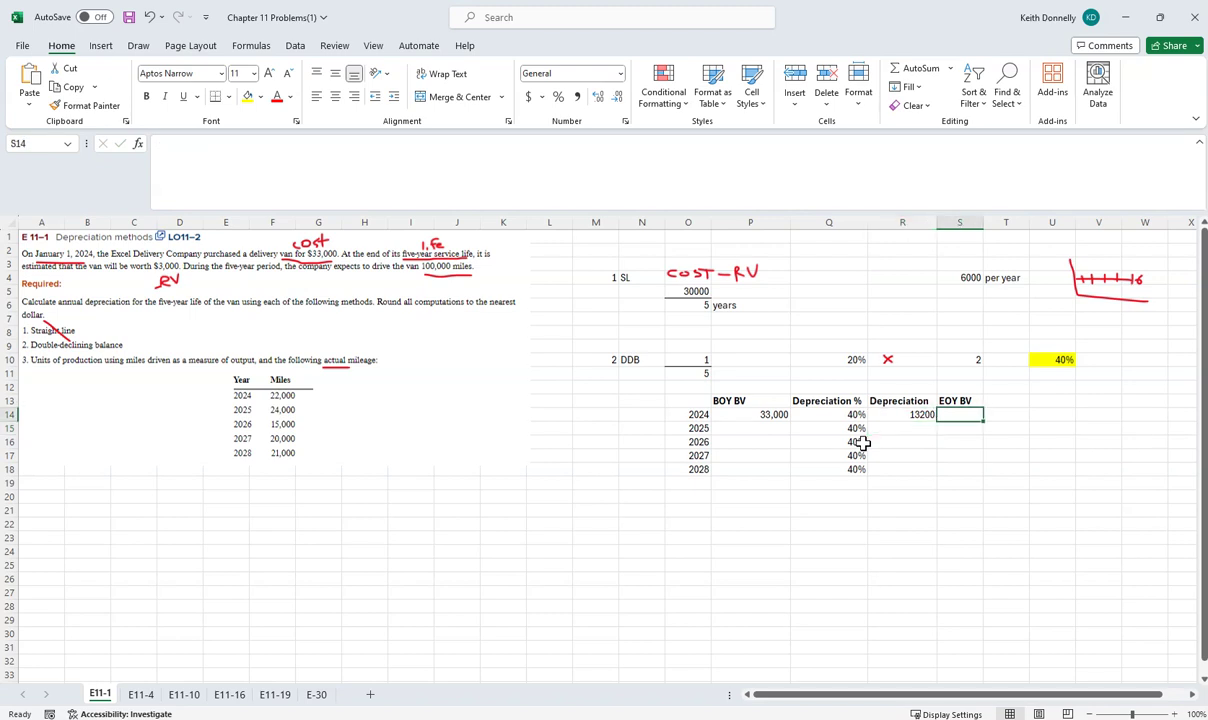
{"action": "type", "text": "="}
{"action": "key", "text": "Left"}
{"action": "key", "text": "Left"}
{"action": "key", "text": "Left"}
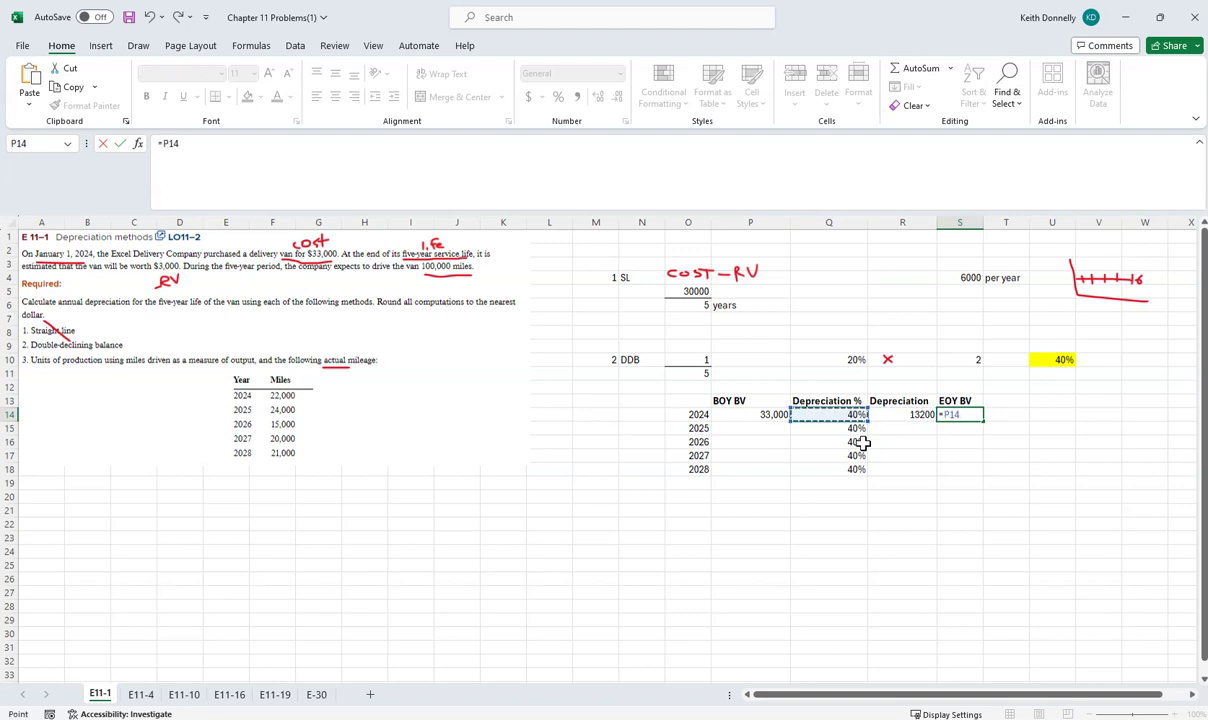
{"action": "type", "text": "-"}
{"action": "key", "text": "Left"}
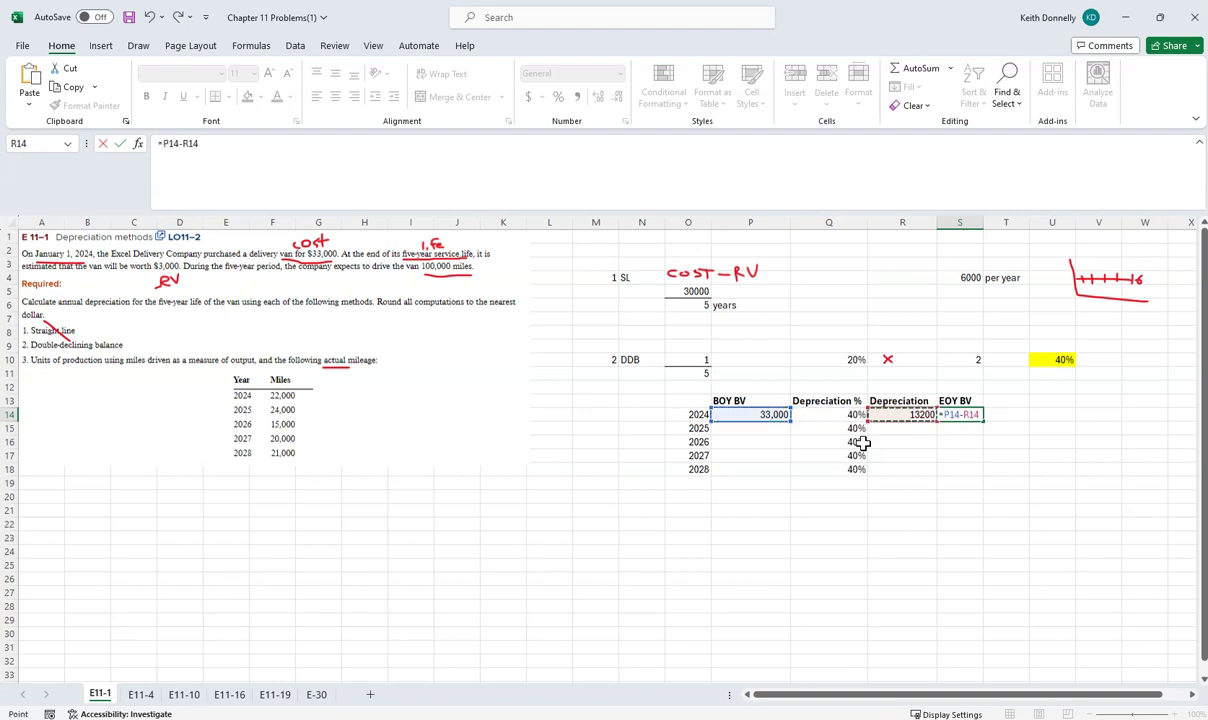
{"action": "key", "text": "Return"}
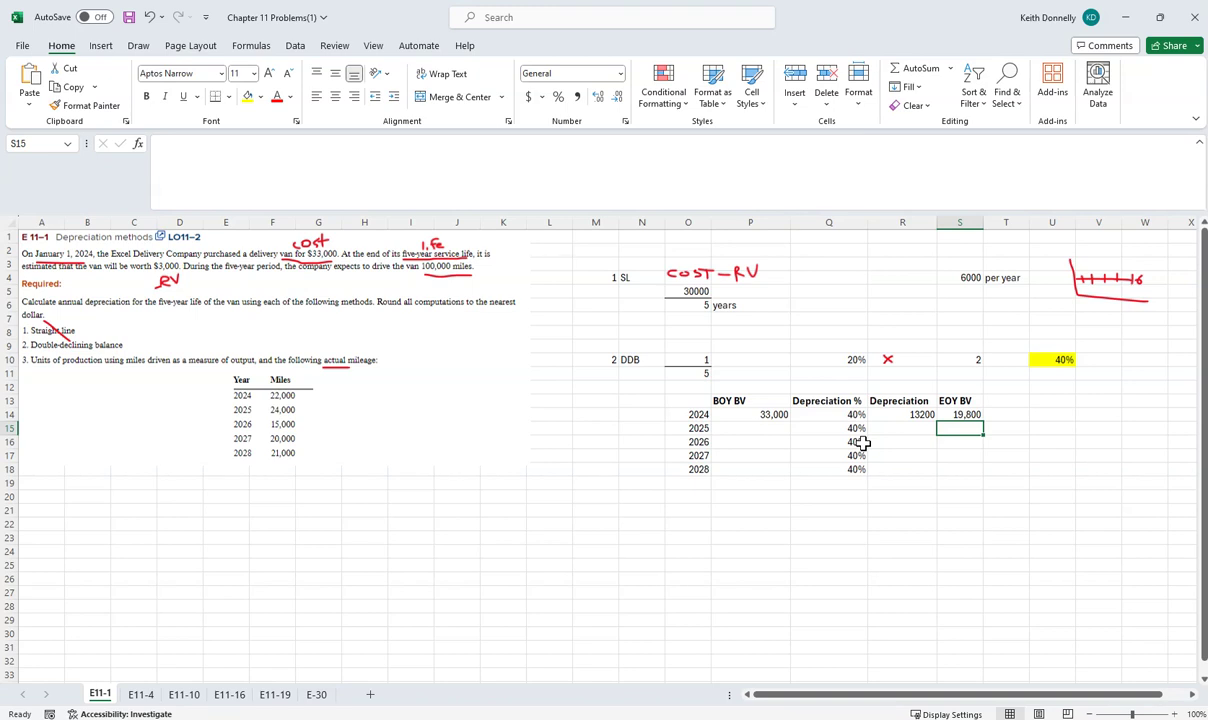
Step: Colour the 2024 beginning and ending book values in P14 and S14 red
{"action": "key", "text": "Left"}
{"action": "key", "text": "Left"}
{"action": "key", "text": "Left"}
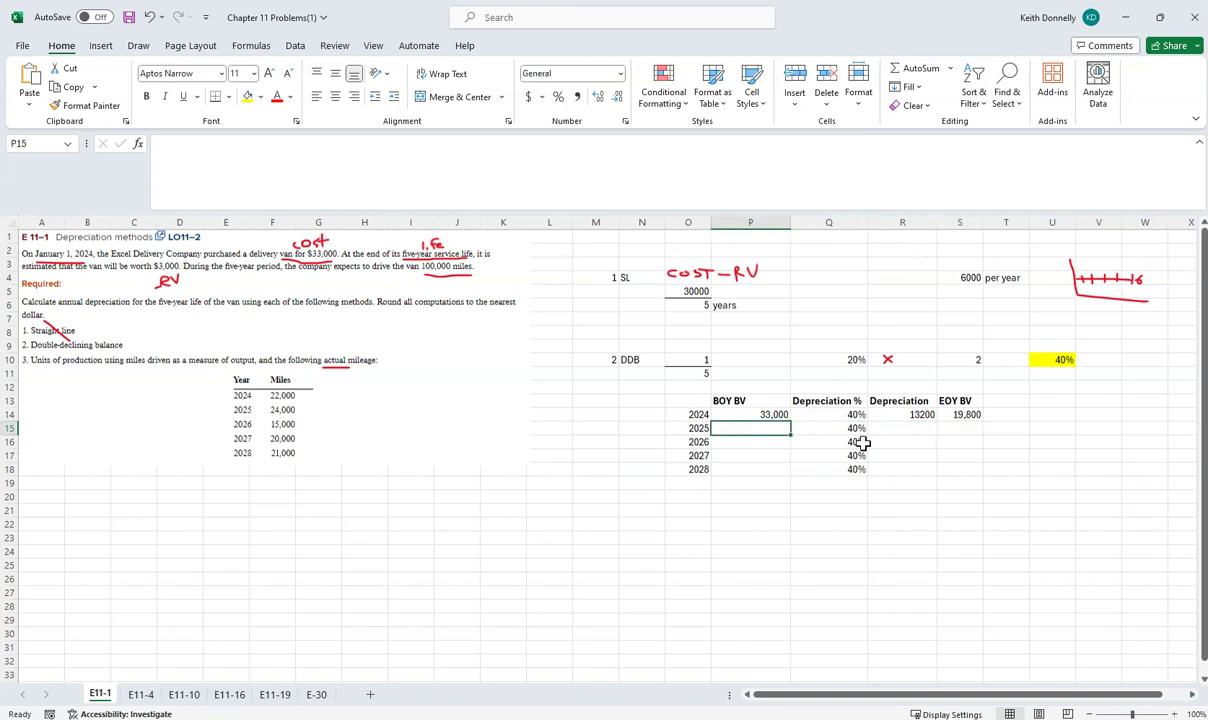
{"action": "key", "text": "Up"}
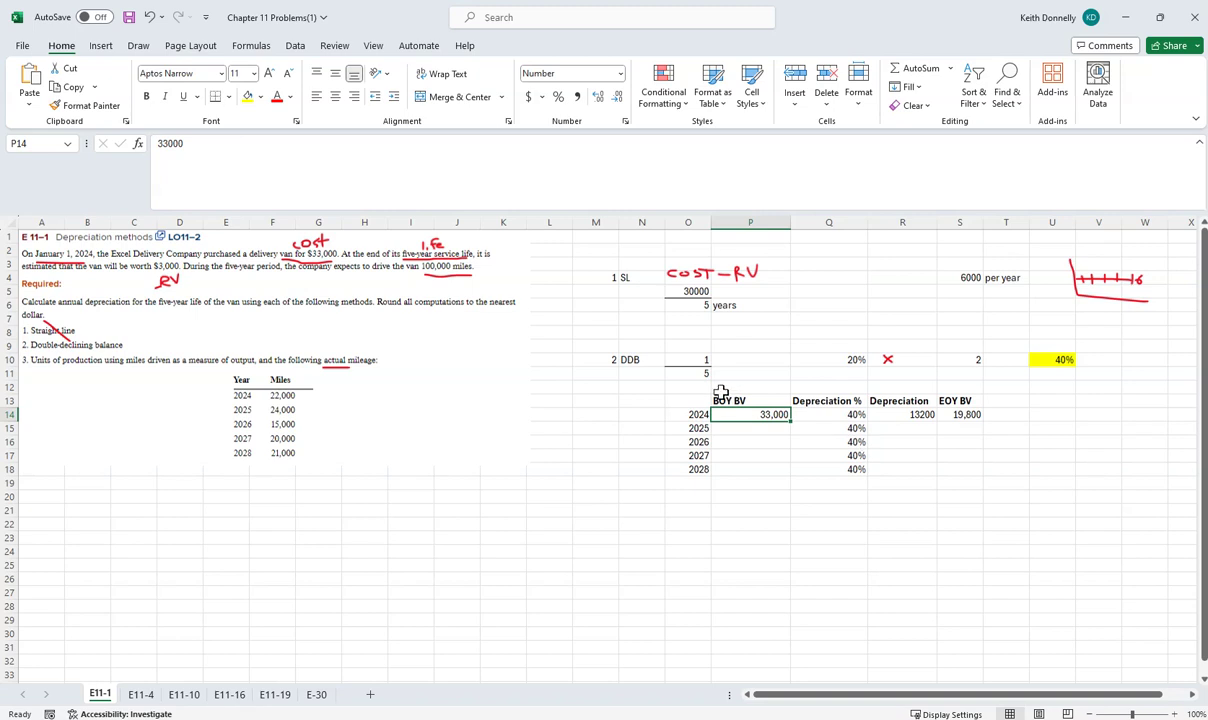
{"action": "left_click", "coordinate": [277, 97]}
{"action": "left_click", "coordinate": [958, 414]}
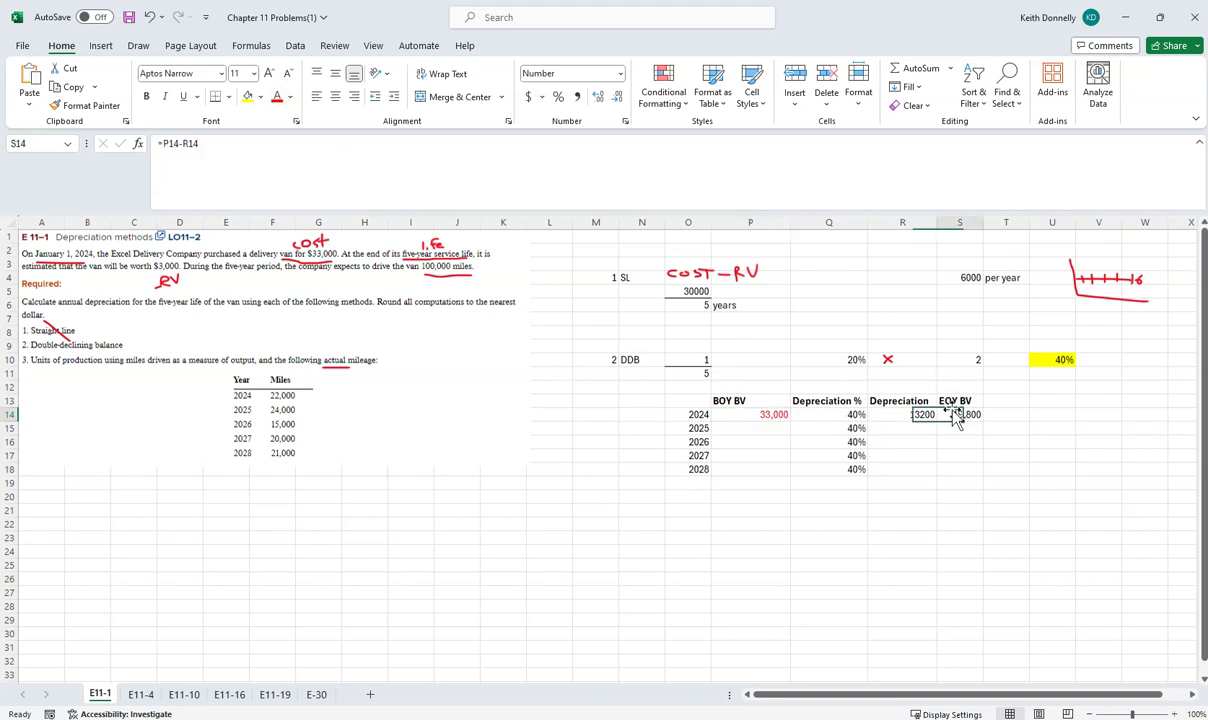
{"action": "left_click", "coordinate": [277, 97]}
Step: Link the 2025 beginning book value in P15 to the 2024 ending book value with =S14
{"action": "left_click", "coordinate": [752, 428]}
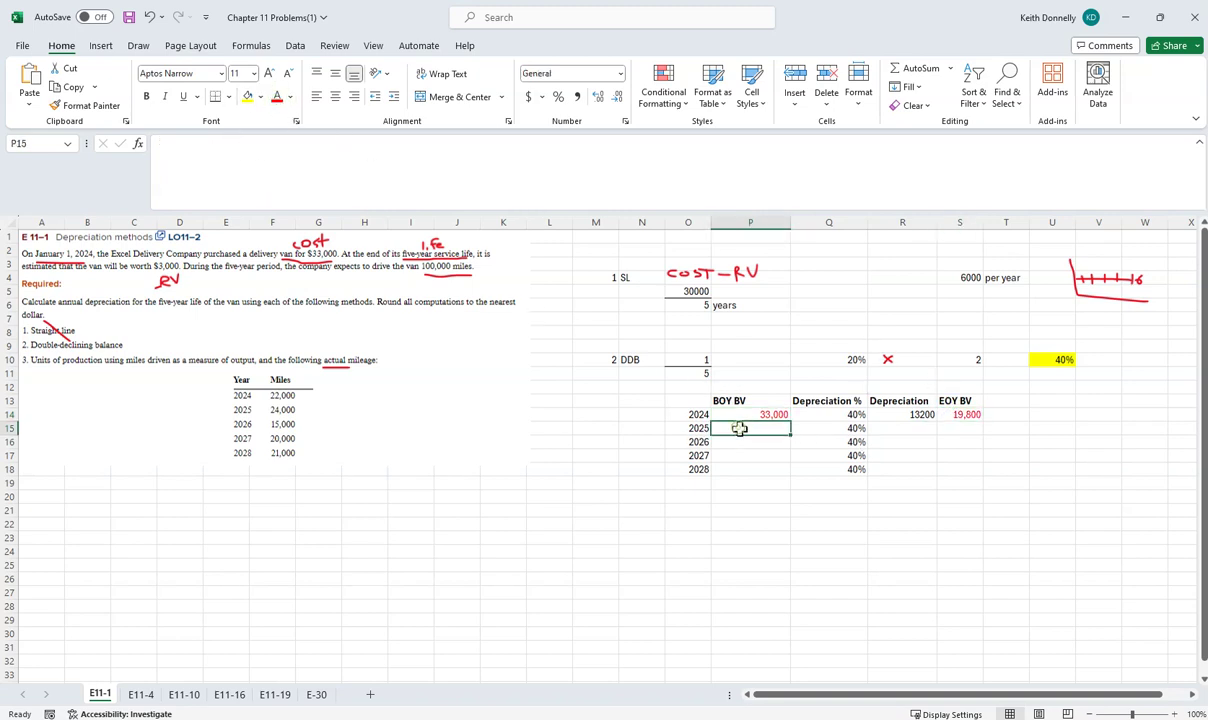
{"action": "type", "text": "="}
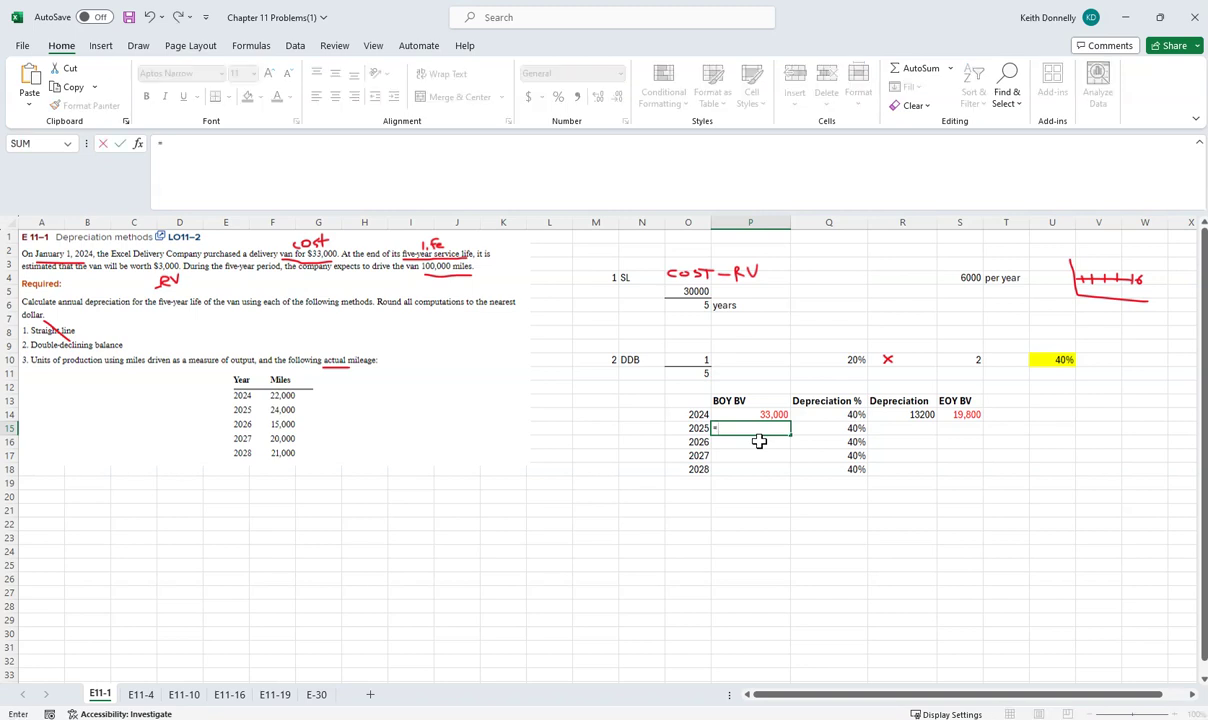
{"action": "key", "text": "Up"}
{"action": "key", "text": "Right"}
{"action": "key", "text": "Right"}
{"action": "key", "text": "Right"}
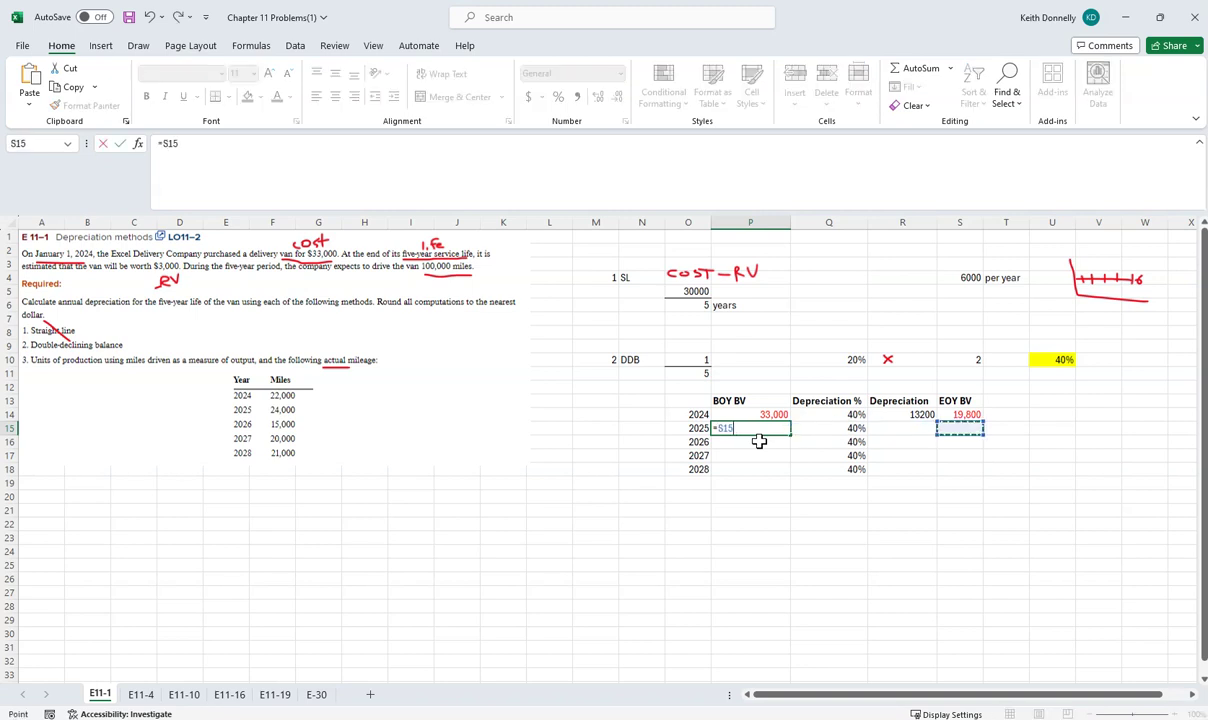
{"action": "key", "text": "Return"}
{"action": "key", "text": "Up"}
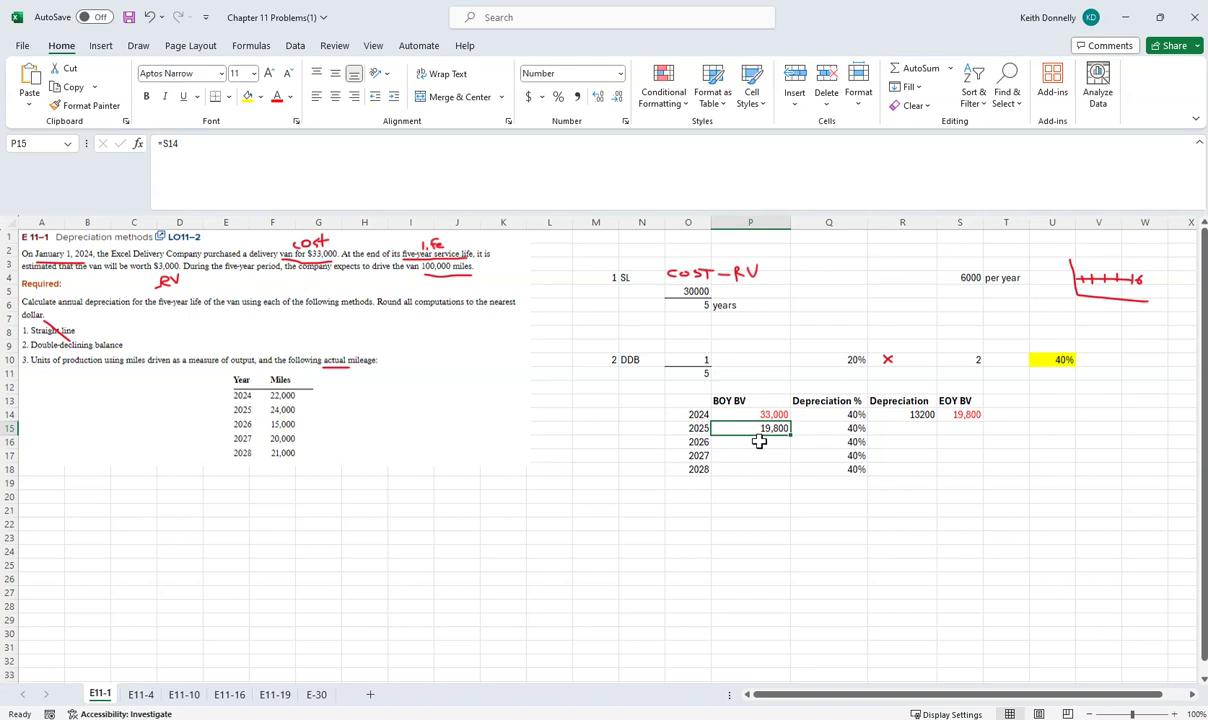
Step: Link the 2026 beginning book value in P16 to the 2025 ending book value in S15
{"action": "left_click", "coordinate": [759, 441]}
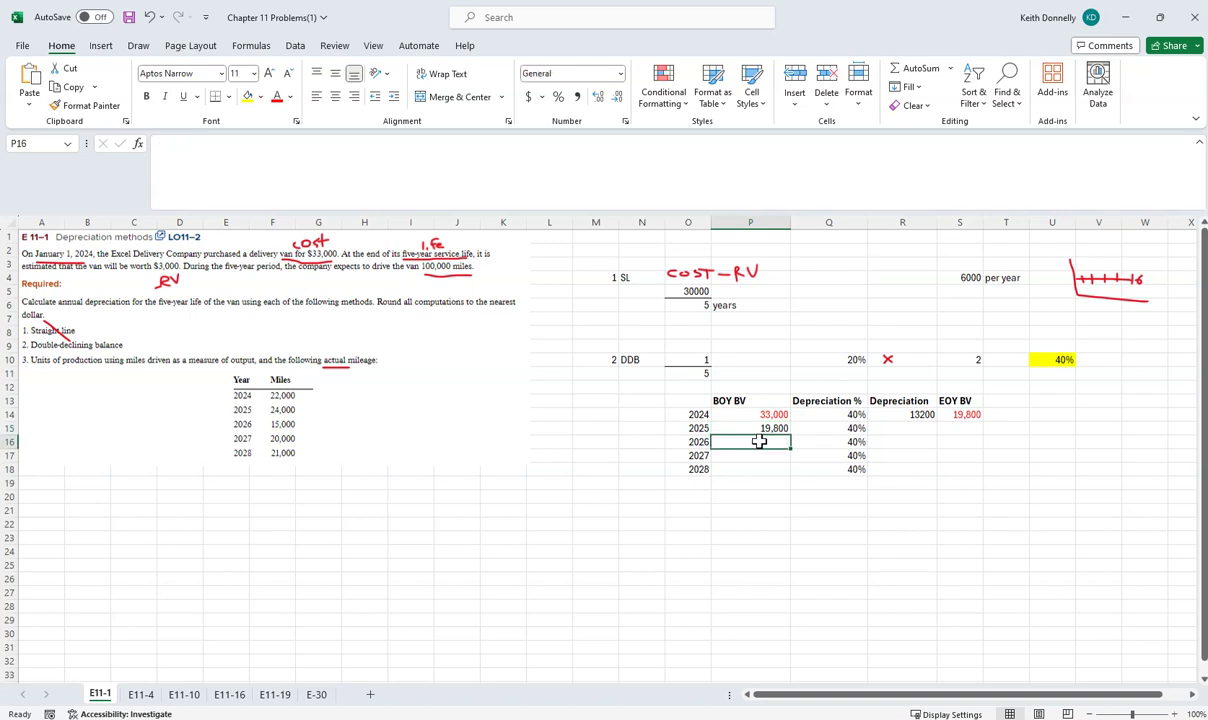
{"action": "type", "text": "="}
{"action": "key", "text": "Up"}
{"action": "key", "text": "Right"}
{"action": "key", "text": "Right"}
{"action": "key", "text": "Right"}
{"action": "key", "text": "Return"}
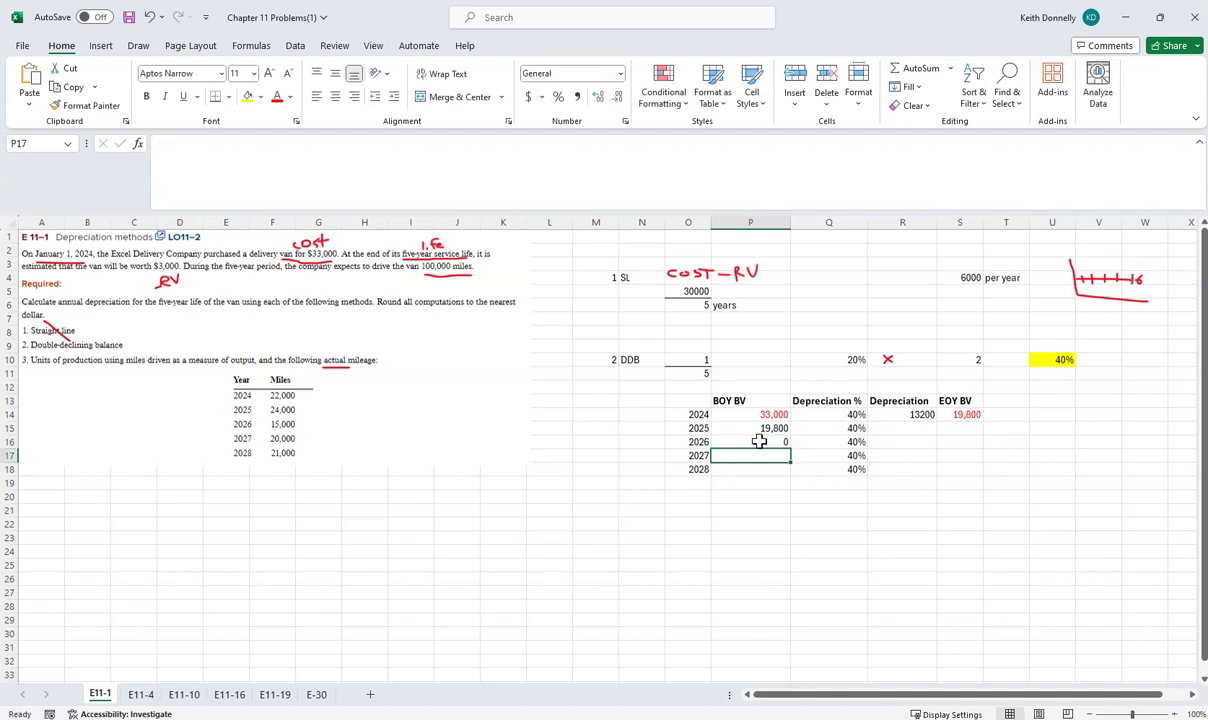
Step: Link the 2027 beginning book value in P17 to the 2026 ending book value with =S16
{"action": "type", "text": "="}
{"action": "key", "text": "Up"}
{"action": "key", "text": "Right"}
{"action": "key", "text": "Right"}
{"action": "key", "text": "Right"}
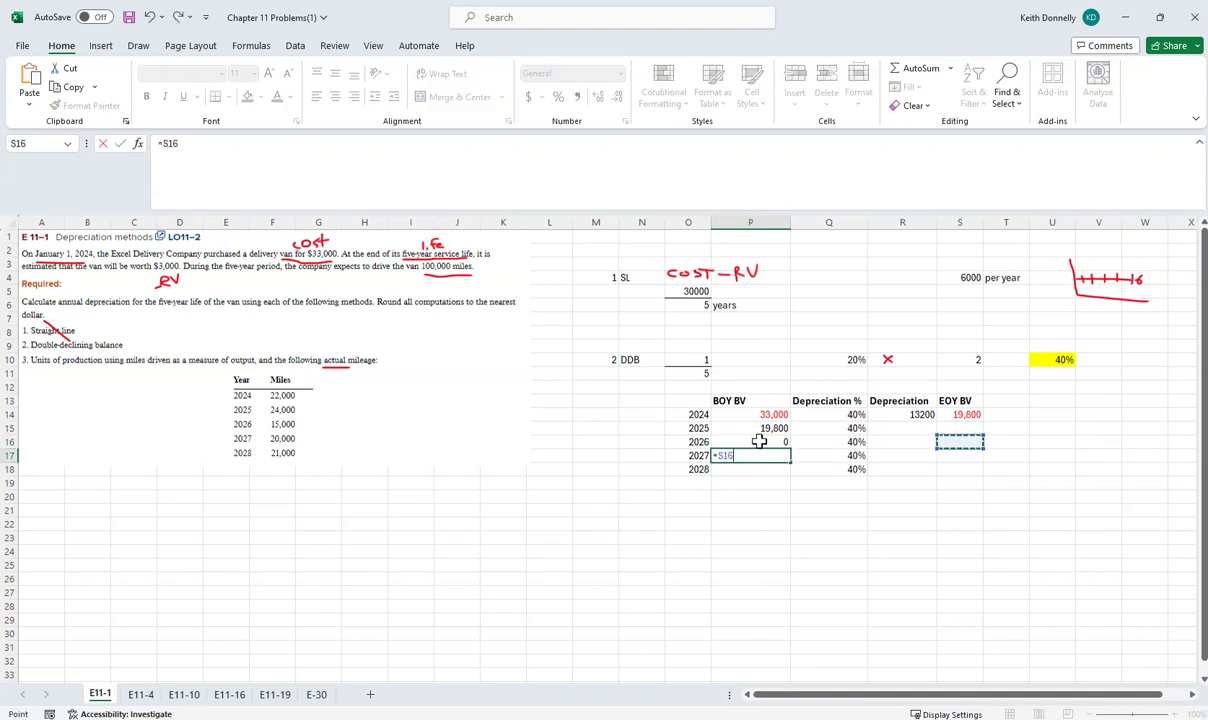
{"action": "key", "text": "Return"}
Step: Link the 2028 beginning book value in P18 to the 2027 ending book value with =S17
{"action": "type", "text": "="}
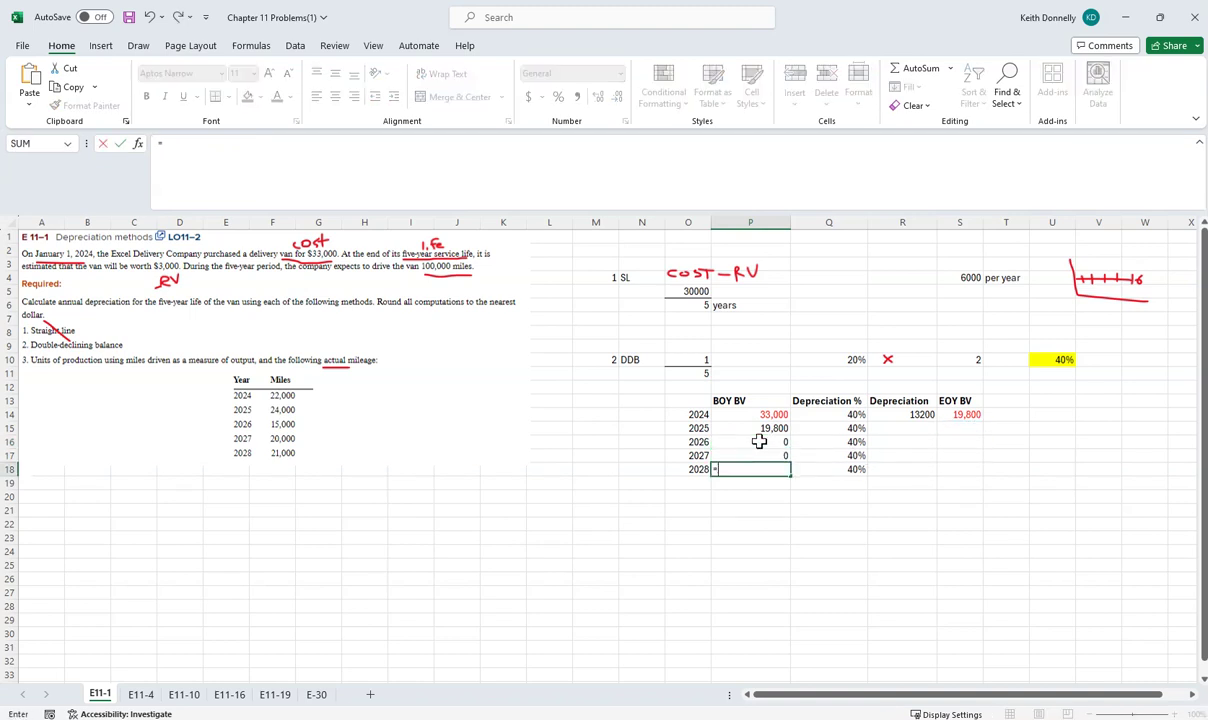
{"action": "key", "text": "Up"}
{"action": "key", "text": "Right"}
{"action": "key", "text": "Right"}
{"action": "key", "text": "Right"}
{"action": "key", "text": "Return"}
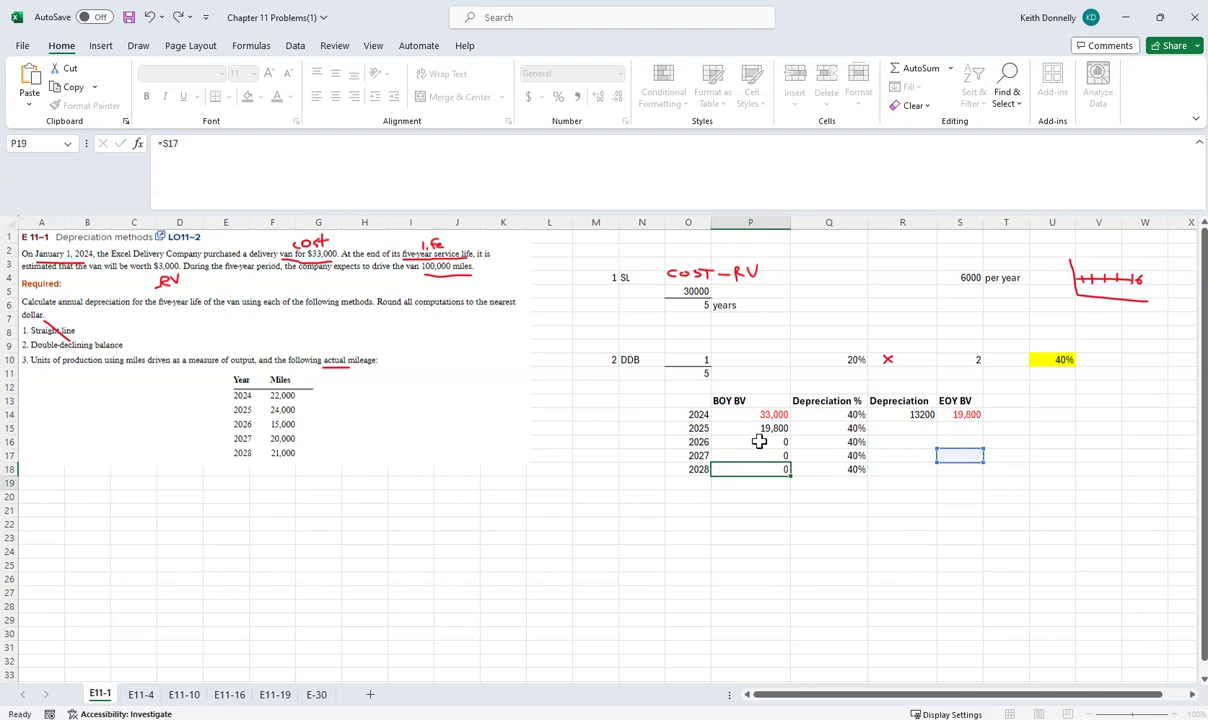
Step: Copy the 2024 depreciation formula from R14 into R15 for 2025
{"action": "key", "text": "Up"}
{"action": "key", "text": "Up"}
{"action": "key", "text": "Up"}
{"action": "key", "text": "Up"}
{"action": "key", "text": "Up"}
{"action": "key", "text": "Right"}
{"action": "key", "text": "Right"}
{"action": "key", "text": "Right"}
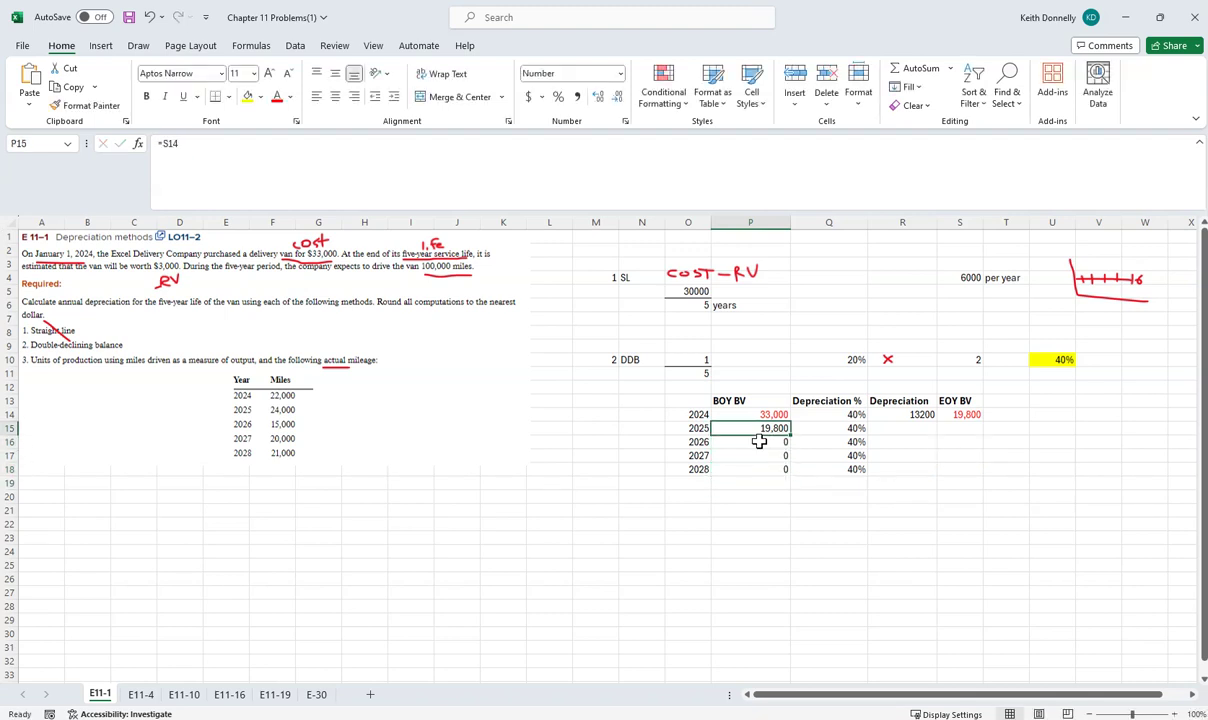
{"action": "key", "text": "Left"}
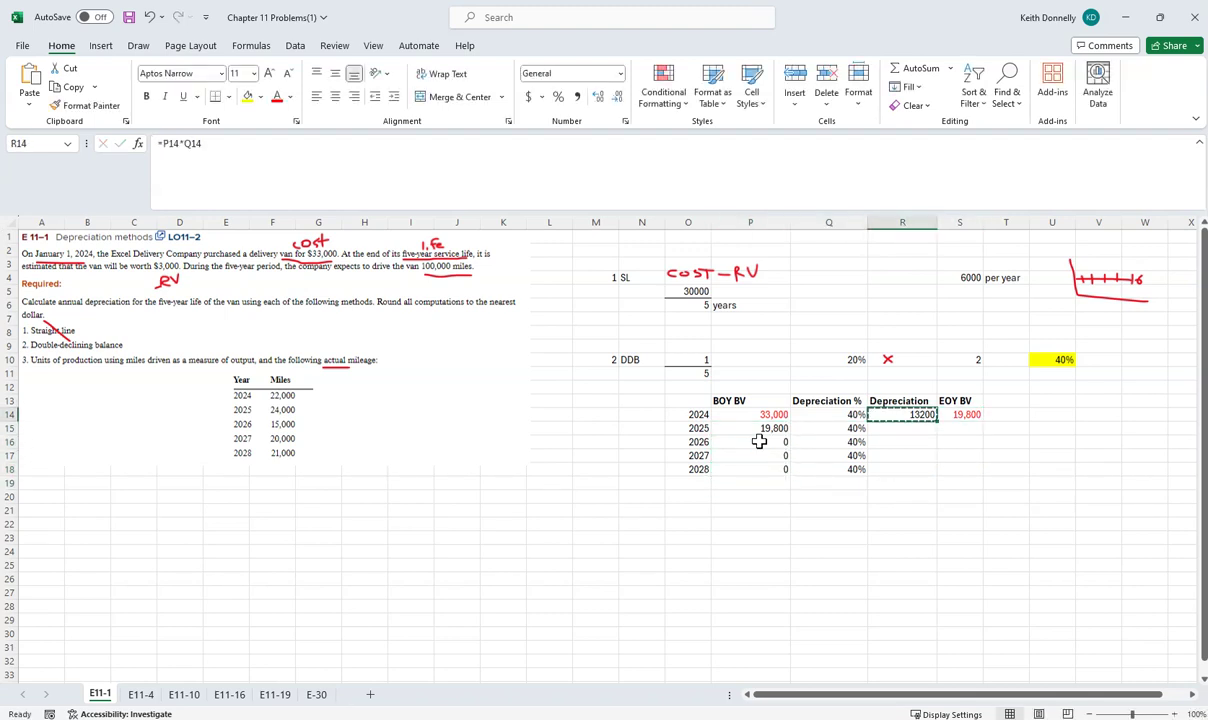
{"action": "key", "text": "ctrl+c"}
{"action": "key", "text": "Down"}
{"action": "key", "text": "ctrl+v"}
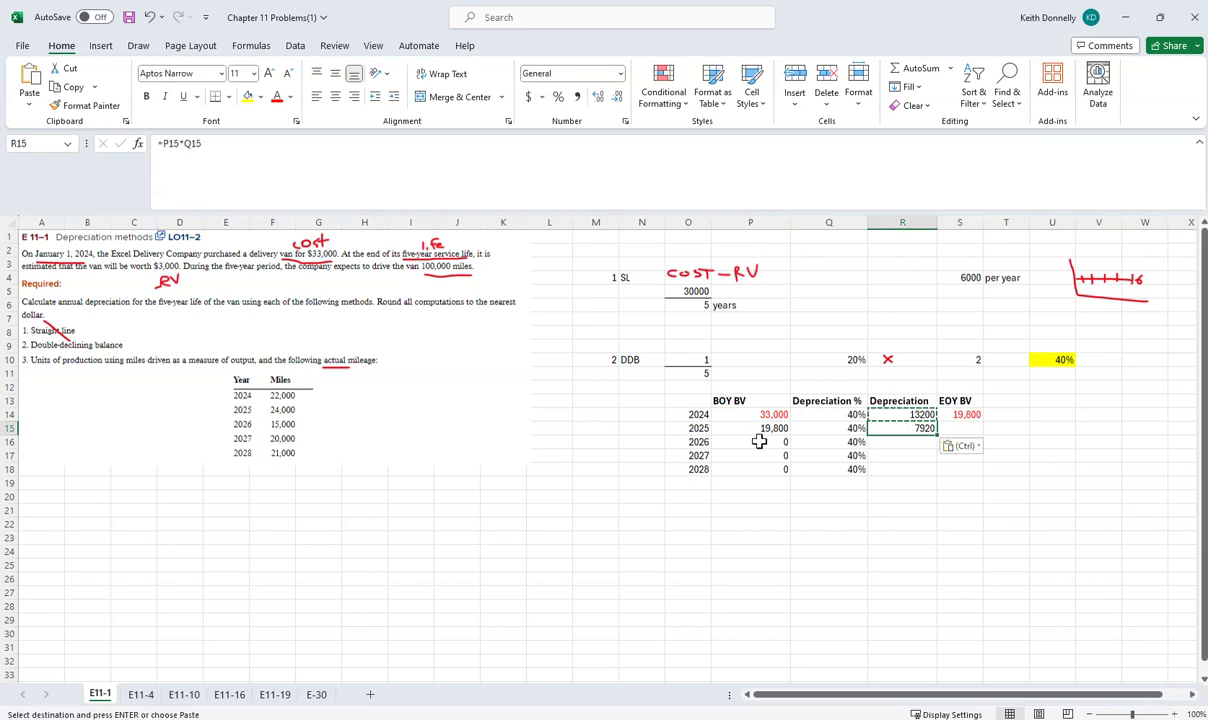
{"action": "key", "text": "Escape"}
Step: Copy the 2024 ending book value formula from S14 into S15 for 2025
{"action": "key", "text": "Up"}
{"action": "key", "text": "Right"}
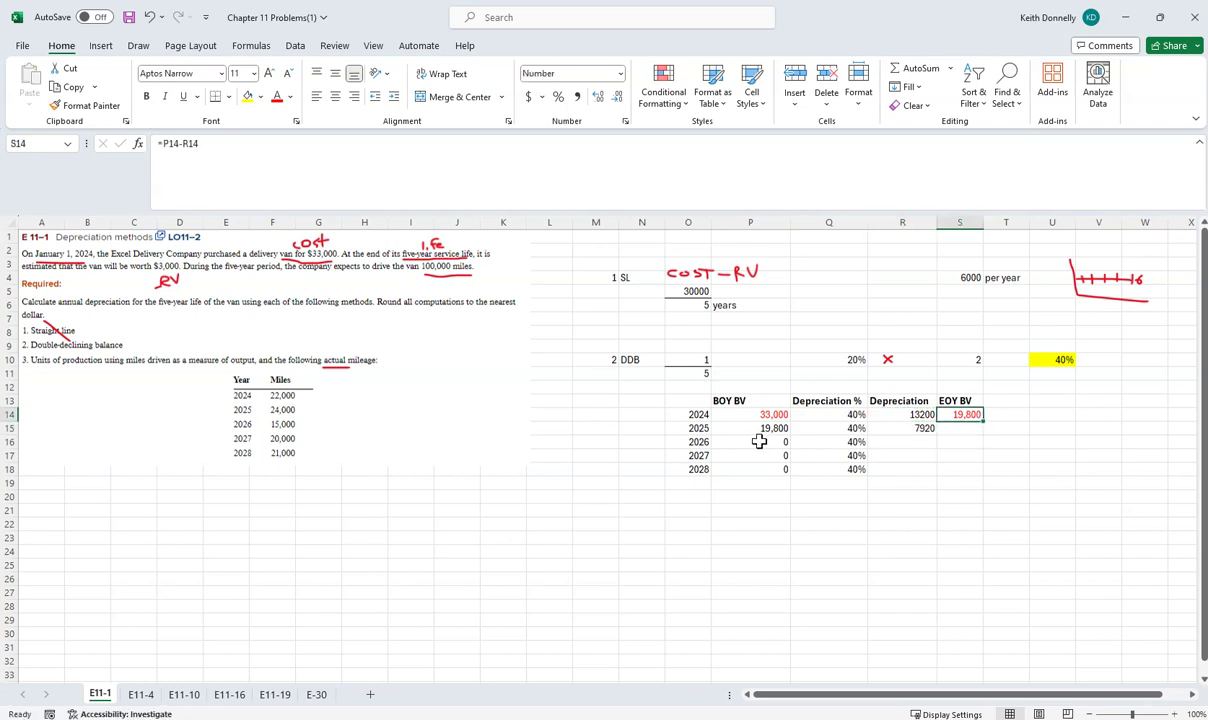
{"action": "key", "text": "ctrl+c"}
{"action": "key", "text": "Down"}
{"action": "key", "text": "ctrl+v"}
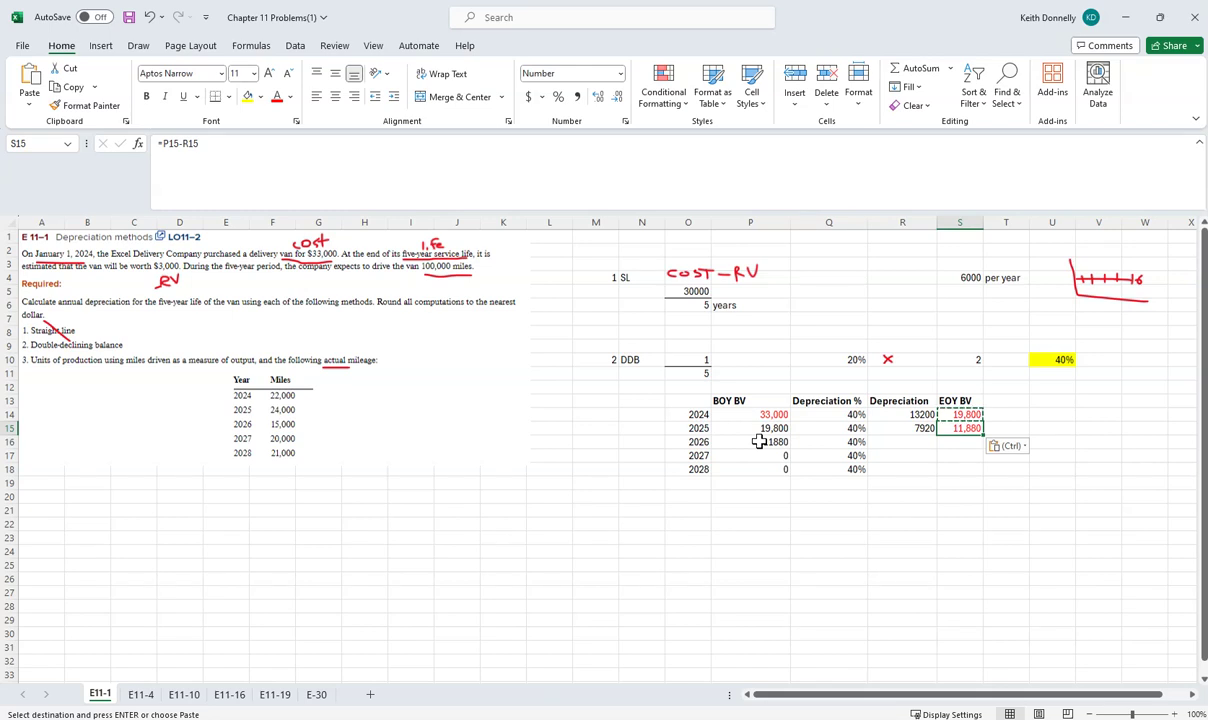
{"action": "key", "text": "Escape"}
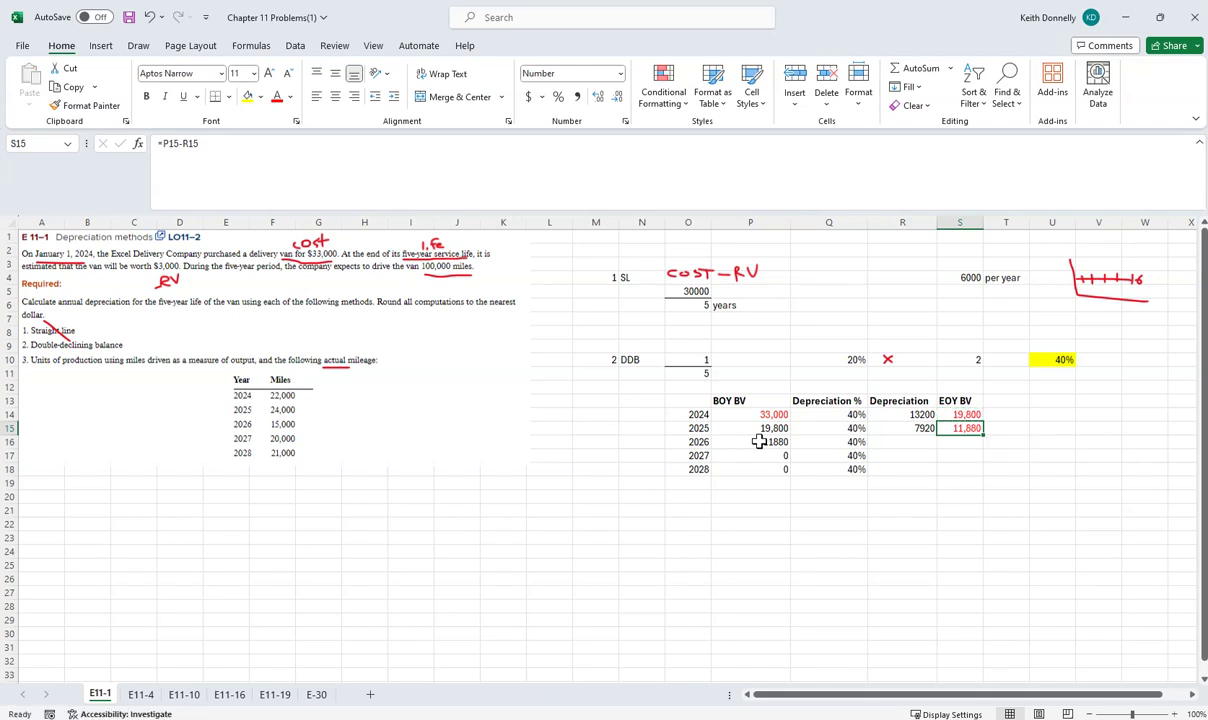
Step: Fill the depreciation formula in R15 and the ending book value formula in S15 down to row 18
{"action": "left_click", "coordinate": [875, 429]}
{"action": "left_click_drag", "start_coordinate": [936, 435], "coordinate": [928, 480]}
{"action": "left_click", "coordinate": [958, 430]}
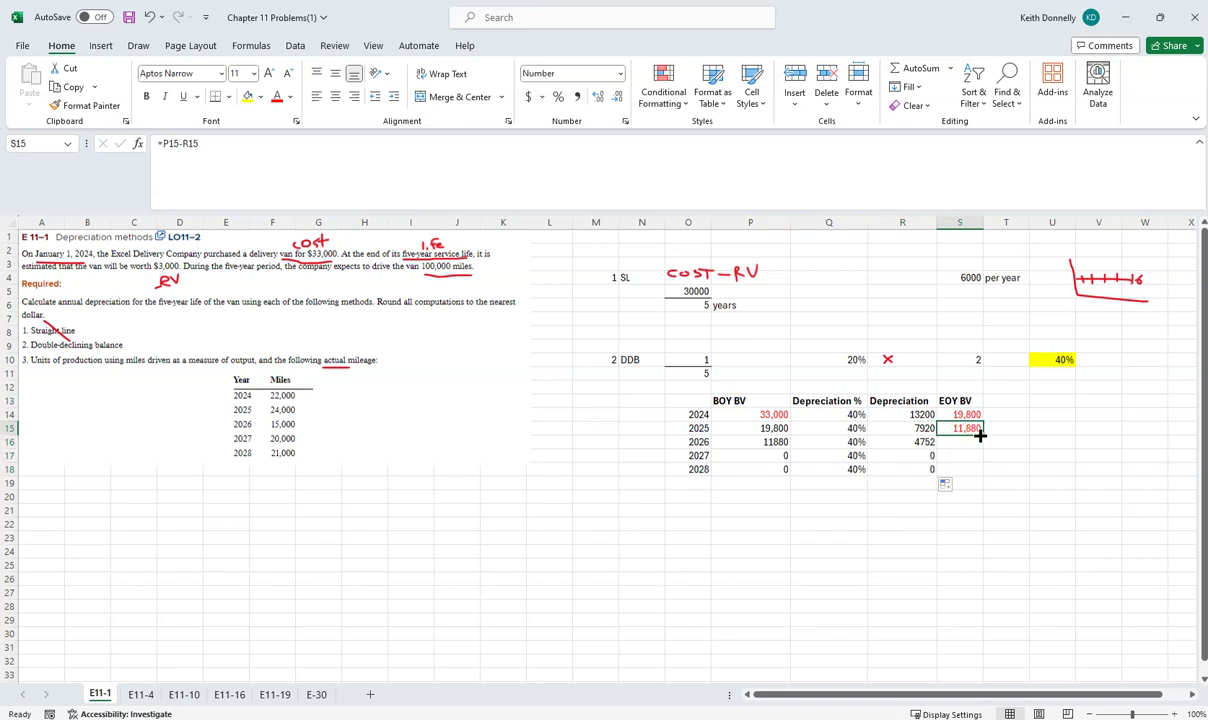
{"action": "left_click_drag", "start_coordinate": [980, 435], "coordinate": [940, 470]}
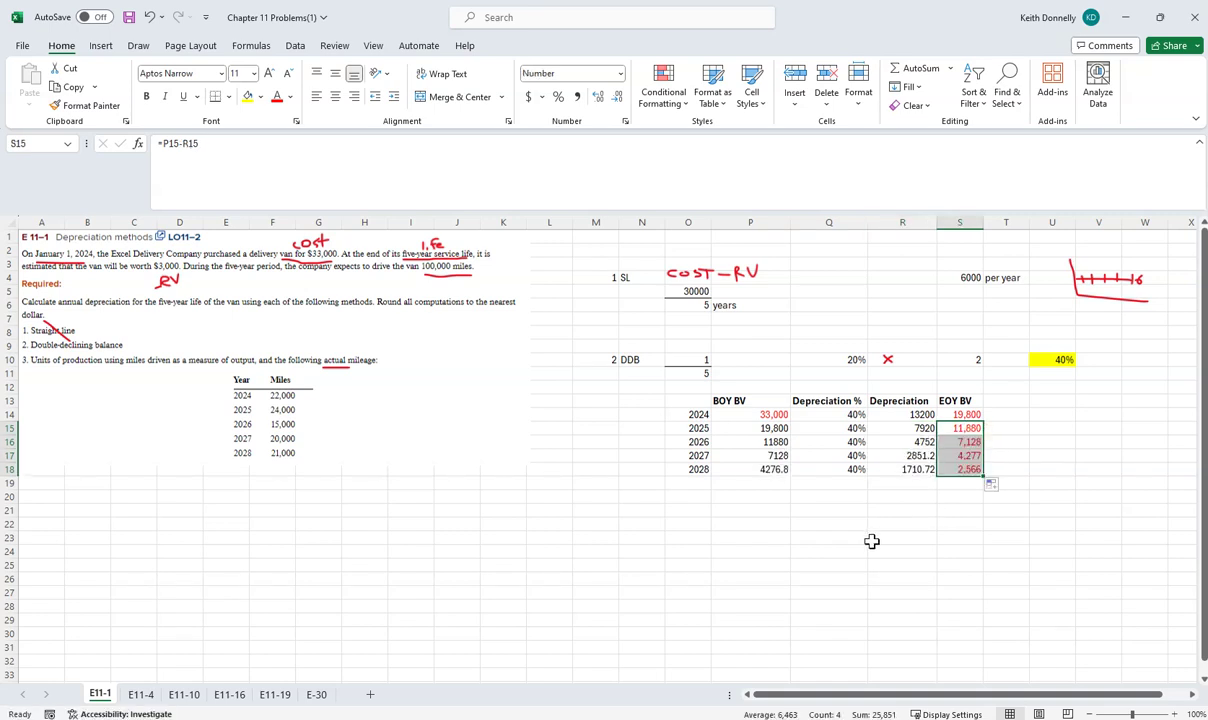
{"action": "left_click", "coordinate": [871, 541]}
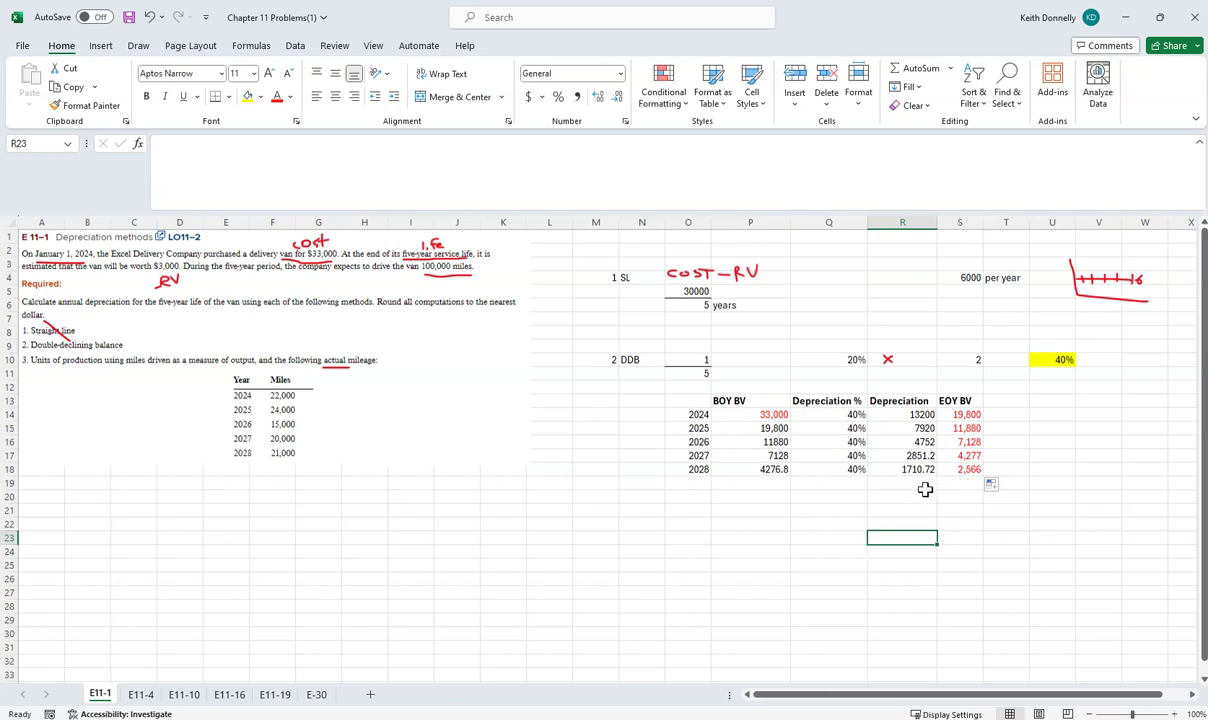
Step: Total the five years of depreciation in R19 with =SUM(R14:R18)
{"action": "left_click", "coordinate": [917, 485]}
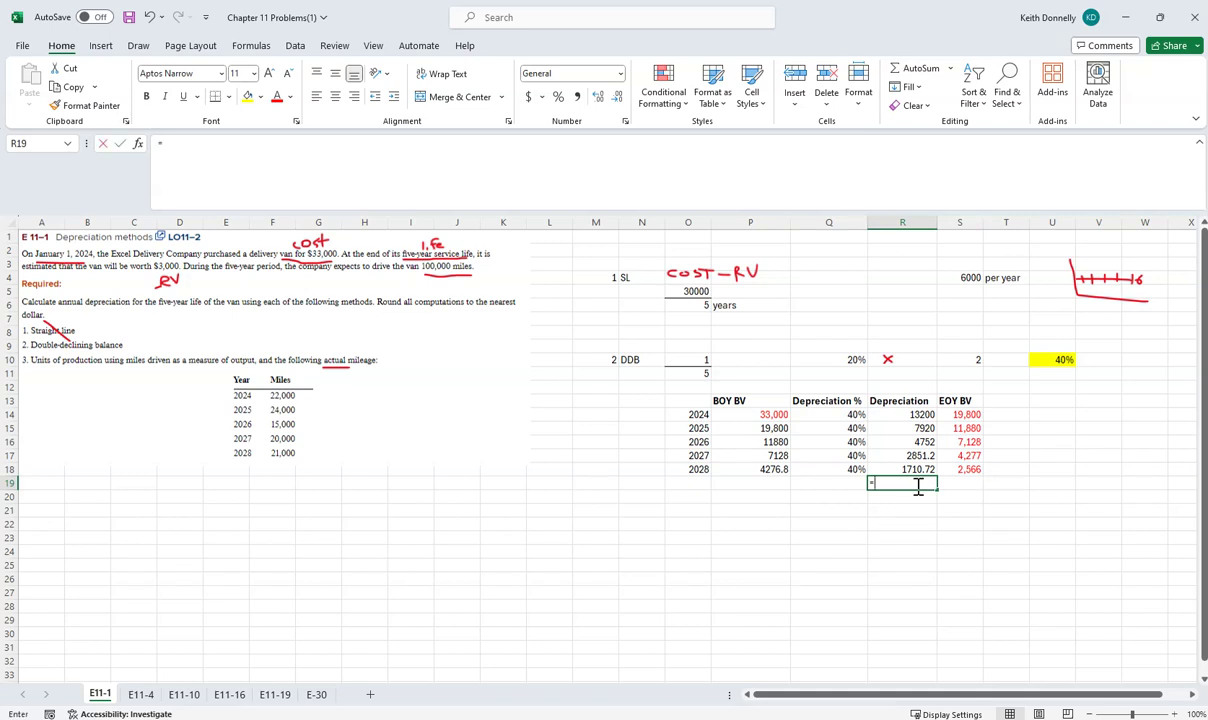
{"action": "type", "text": "=SUM("}
{"action": "left_click_drag", "start_coordinate": [911, 414], "coordinate": [911, 465]}
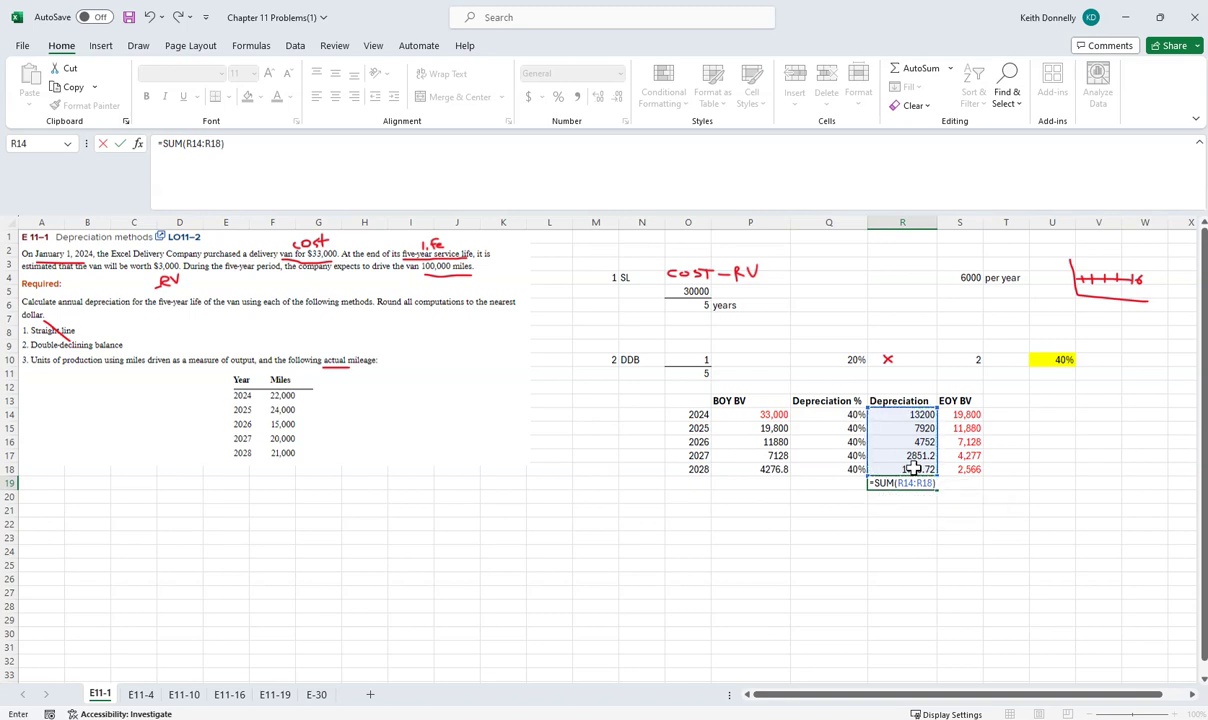
{"action": "key", "text": "Return"}
{"action": "key", "text": "Up"}
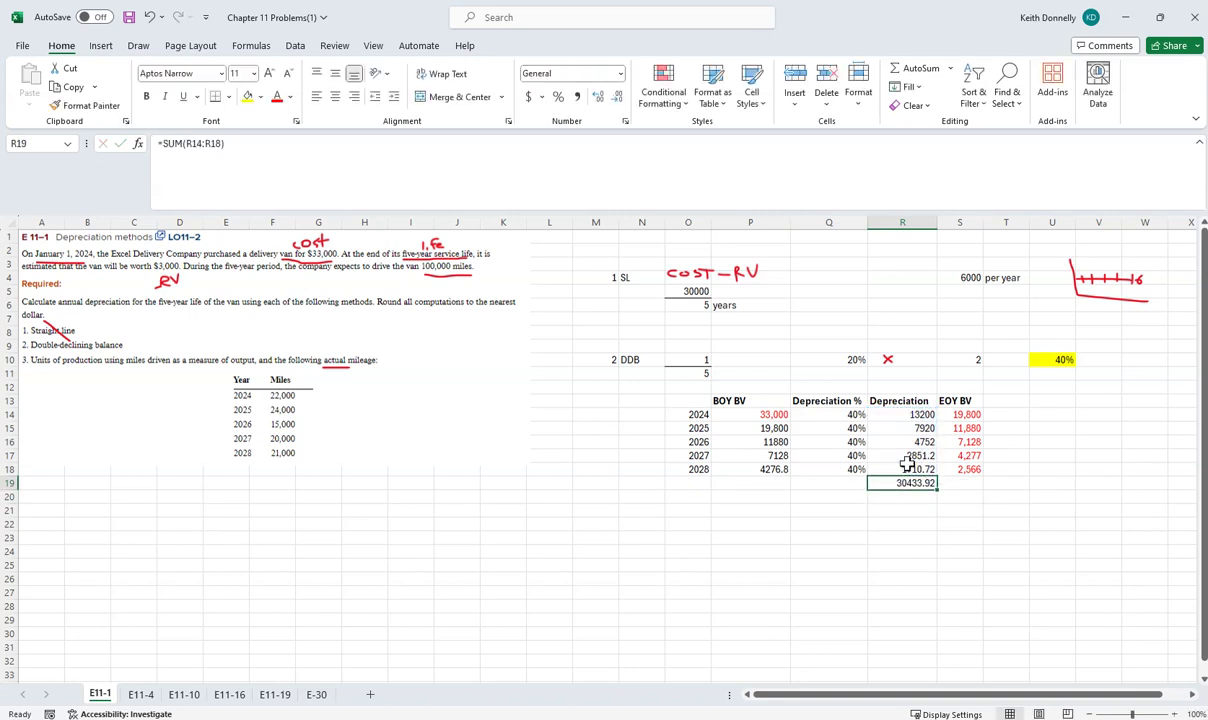
Step: Handwrite the depreciable base calculation beside the table with the multicoloured pen: 33 cost minus 3 RV, underlined, 30 base
{"action": "left_click", "coordinate": [139, 46]}
{"action": "left_click", "coordinate": [205, 82]}
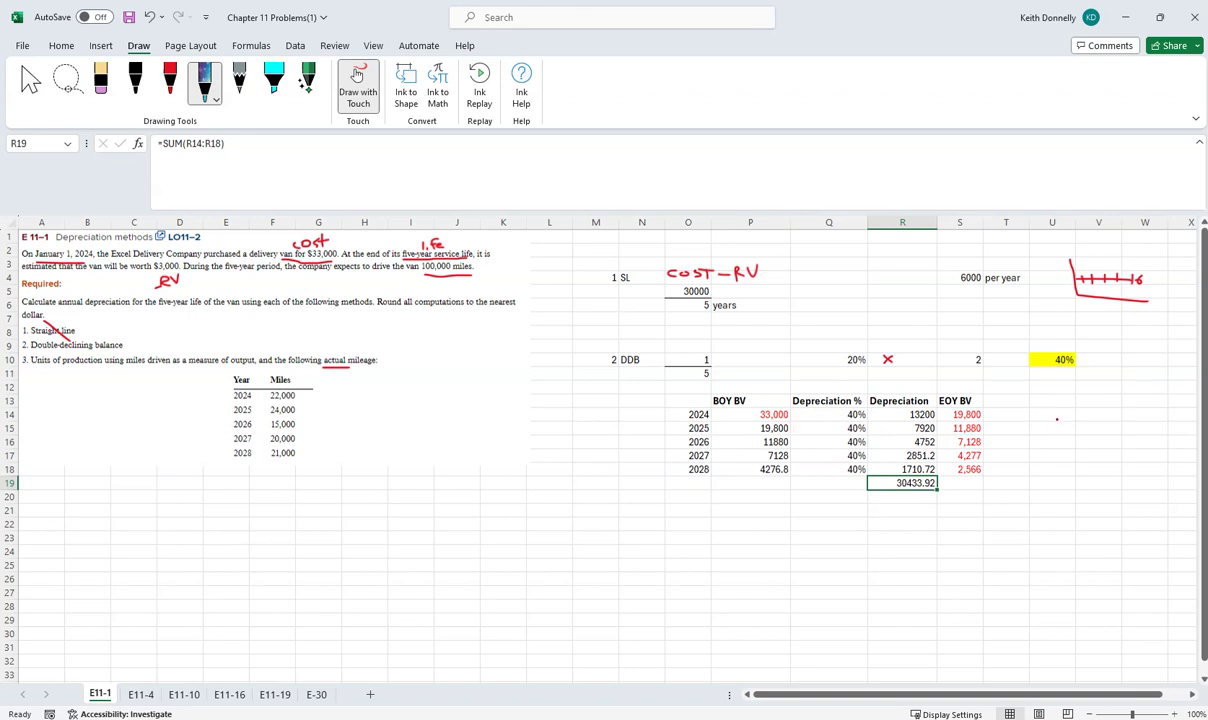
{"action": "mouse_move", "coordinate": [1062, 413]}
{"action": "left_mouse_down"}
{"action": "mouse_move", "coordinate": [1084, 419]}
{"action": "mouse_move", "coordinate": [1060, 437]}
{"action": "mouse_move", "coordinate": [1080, 443]}
{"action": "mouse_move", "coordinate": [1109, 441]}
{"action": "mouse_move", "coordinate": [1120, 433]}
{"action": "mouse_move", "coordinate": [1100, 418]}
{"action": "mouse_move", "coordinate": [1128, 409]}
{"action": "mouse_move", "coordinate": [1123, 422]}
{"action": "left_mouse_up"}
{"action": "mouse_move", "coordinate": [1046, 452]}
{"action": "left_mouse_down"}
{"action": "mouse_move", "coordinate": [1107, 451]}
{"action": "mouse_move", "coordinate": [1070, 468]}
{"action": "mouse_move", "coordinate": [1144, 466]}
{"action": "left_mouse_up"}
{"action": "left_click", "coordinate": [1112, 464]}
{"action": "left_click_drag", "start_coordinate": [1145, 461], "coordinate": [1150, 461]}
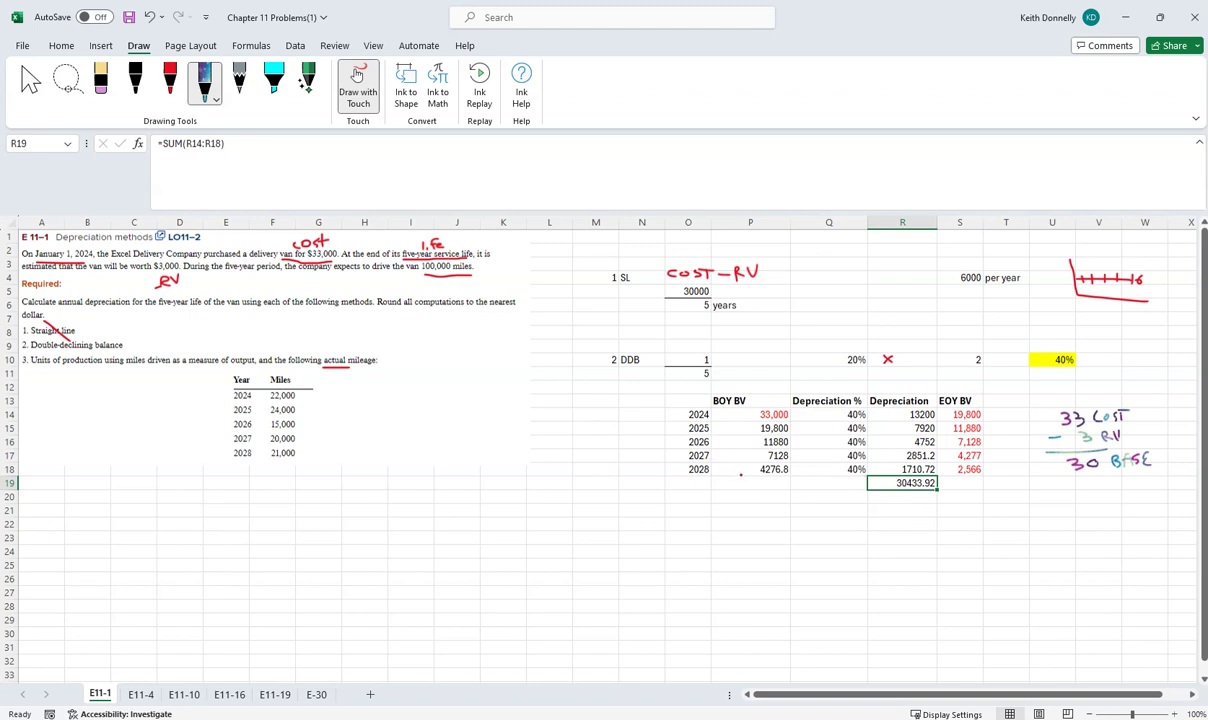
Step: Draw ink stars on both sides of the 2028 label and handwrite "Force calc" beside that row
{"action": "left_click_drag", "start_coordinate": [728, 475], "coordinate": [736, 466]}
{"action": "left_click_drag", "start_coordinate": [678, 478], "coordinate": [677, 472]}
{"action": "mouse_move", "coordinate": [614, 476]}
{"action": "left_mouse_down"}
{"action": "mouse_move", "coordinate": [641, 466]}
{"action": "mouse_move", "coordinate": [617, 486]}
{"action": "mouse_move", "coordinate": [630, 490]}
{"action": "mouse_move", "coordinate": [642, 470]}
{"action": "left_mouse_up"}
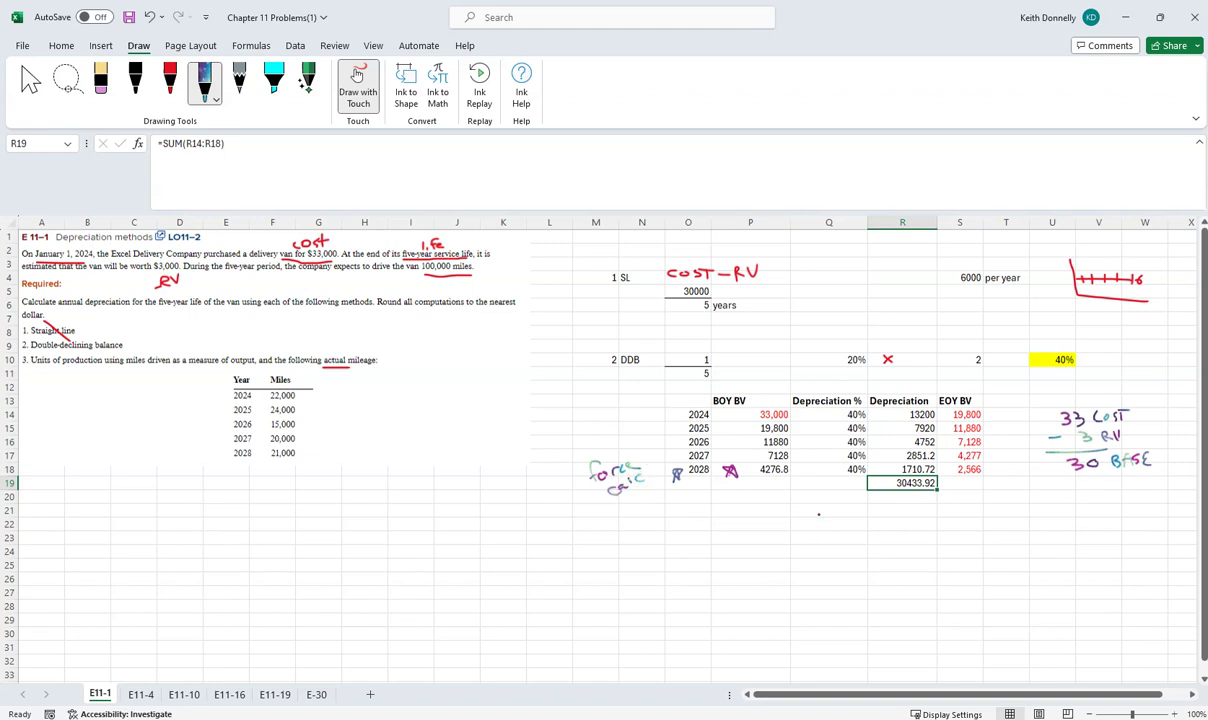
{"action": "key", "text": "Escape"}
Step: Delete the 2028 depreciation rate from Q18
{"action": "left_click", "coordinate": [903, 510]}
{"action": "left_click", "coordinate": [878, 469]}
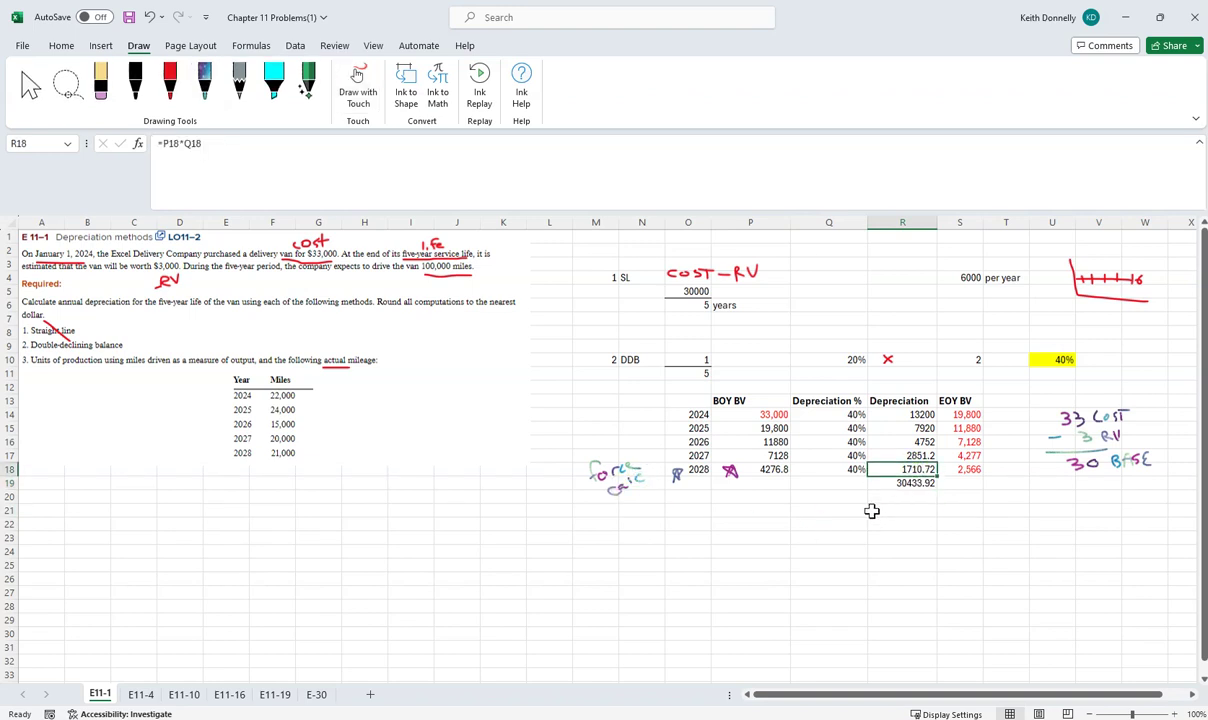
{"action": "key", "text": "Left"}
{"action": "key", "text": "Delete"}
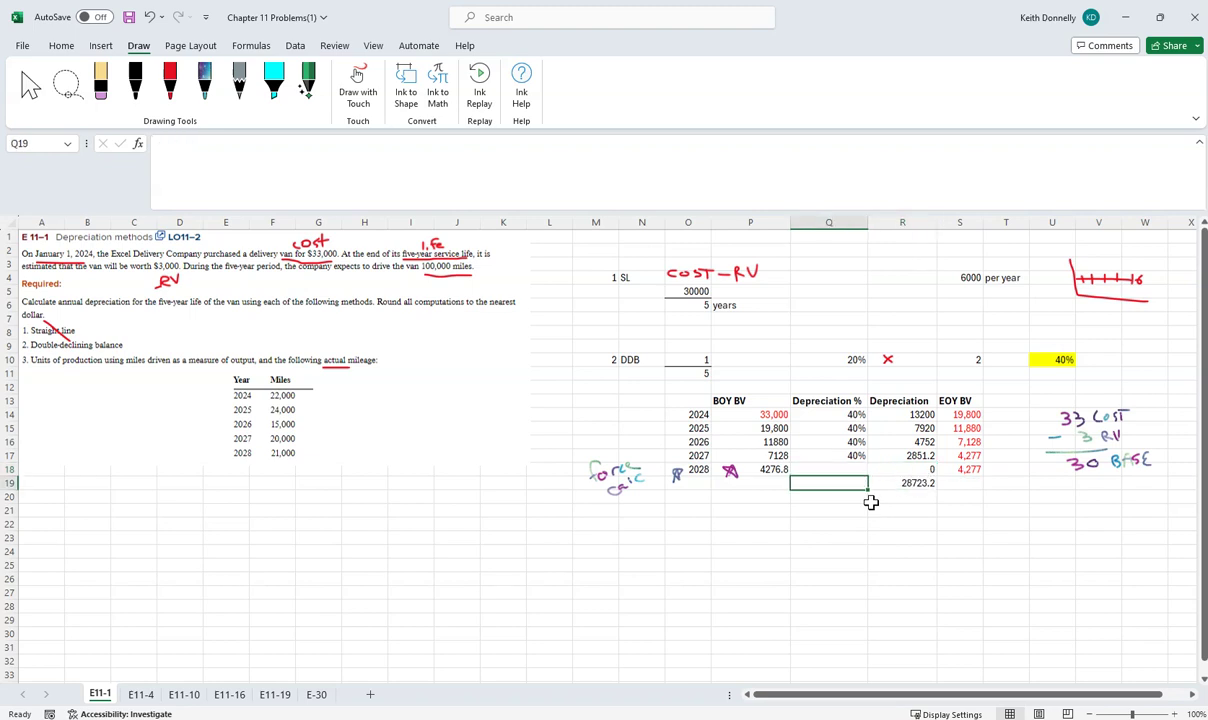
Step: Enter 1277 as the forced 2028 depreciation in R18
{"action": "key", "text": "Right"}
{"action": "key", "text": "Right"}
{"action": "key", "text": "Left"}
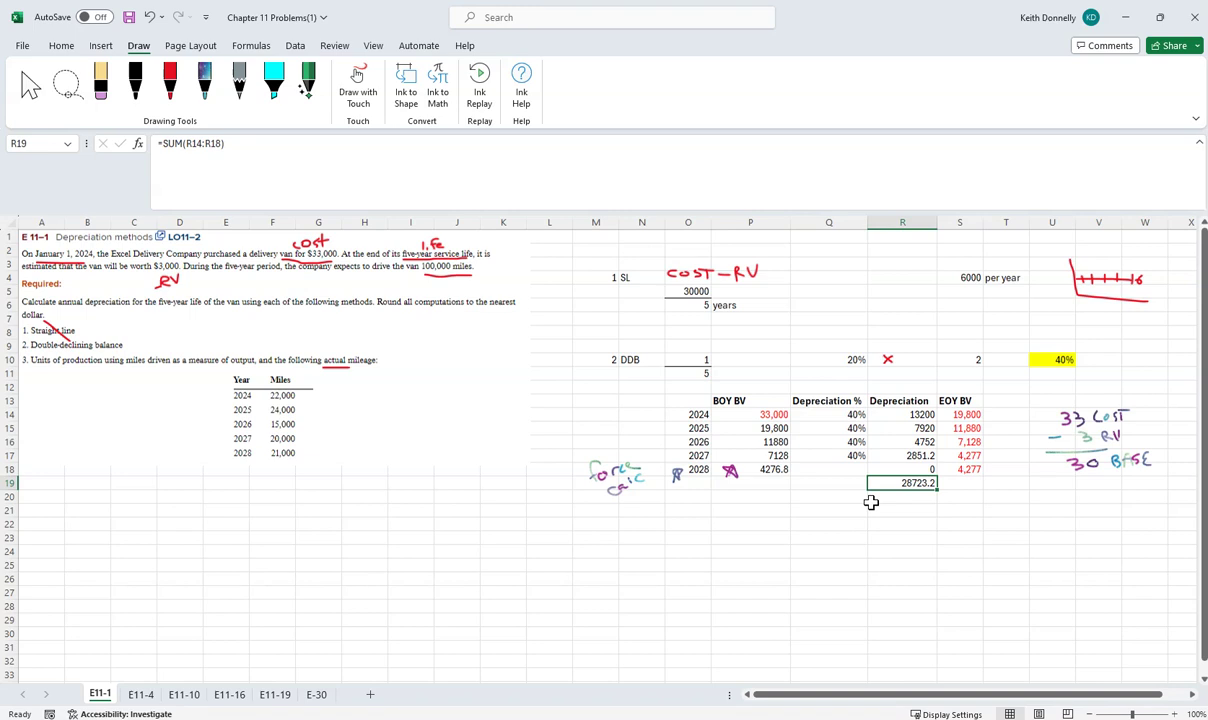
{"action": "key", "text": "Up"}
{"action": "type", "text": "12"}
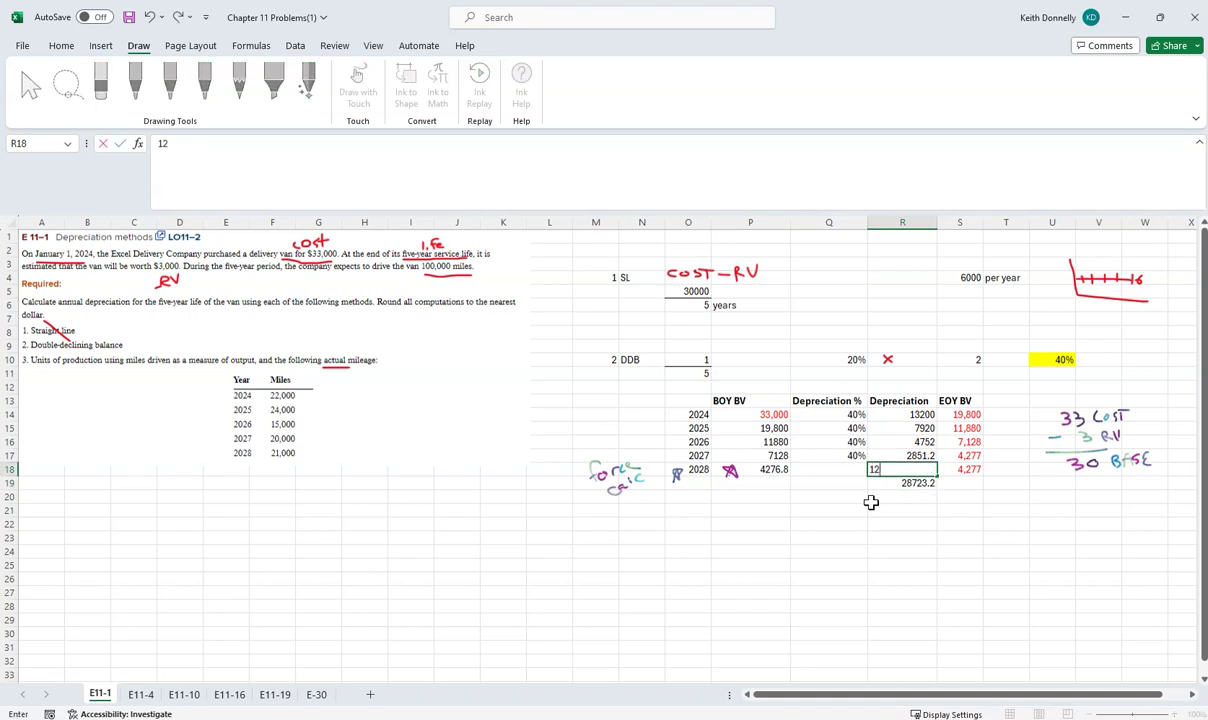
{"action": "key", "text": "Return"}
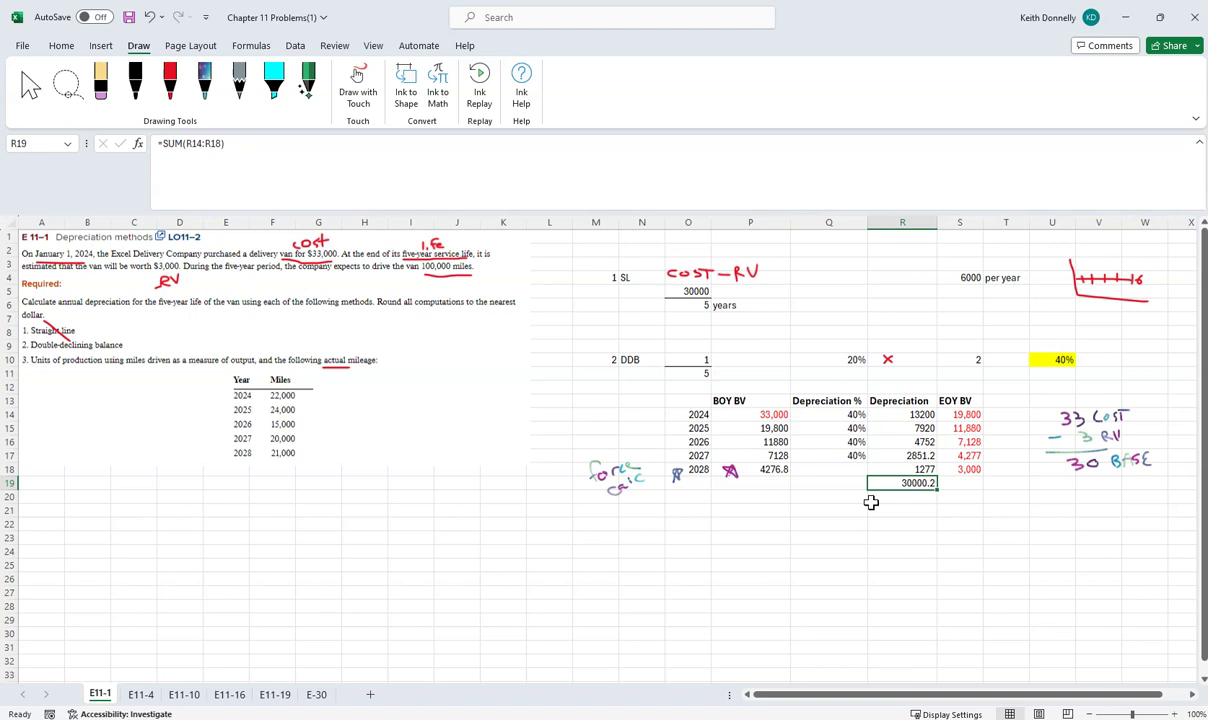
Step: Replace the 2028 beginning book value in P18 with 4277 and re-enter 1277 as that year's depreciation in R18
{"action": "key", "text": "Up"}
{"action": "key", "text": "Left"}
{"action": "key", "text": "Left"}
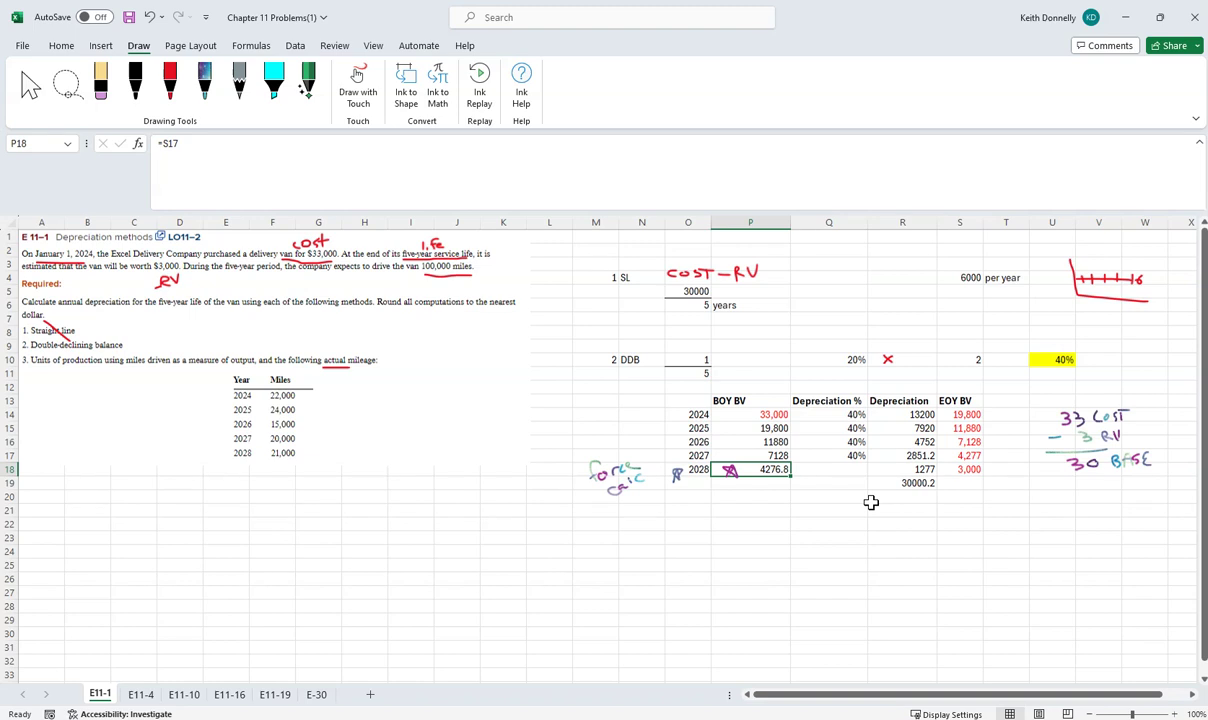
{"action": "type", "text": "4"}
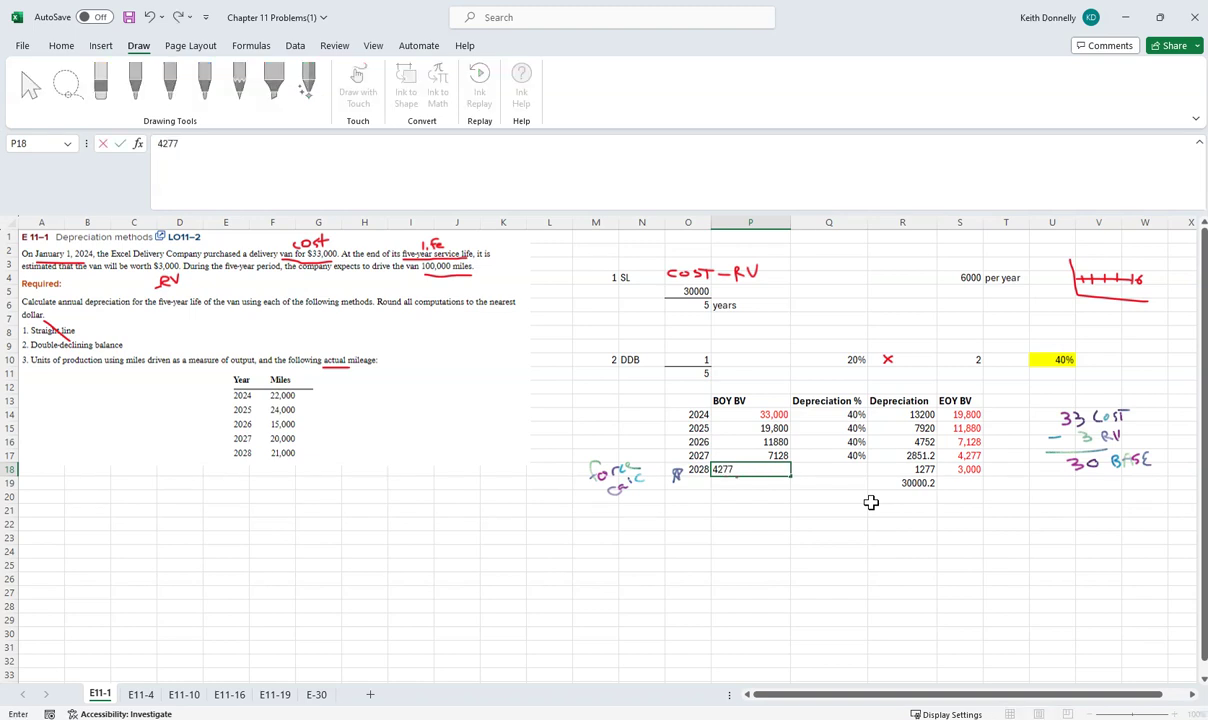
{"action": "type", "text": "277"}
{"action": "key", "text": "Return"}
{"action": "key", "text": "Up"}
{"action": "key", "text": "Right"}
{"action": "key", "text": "Right"}
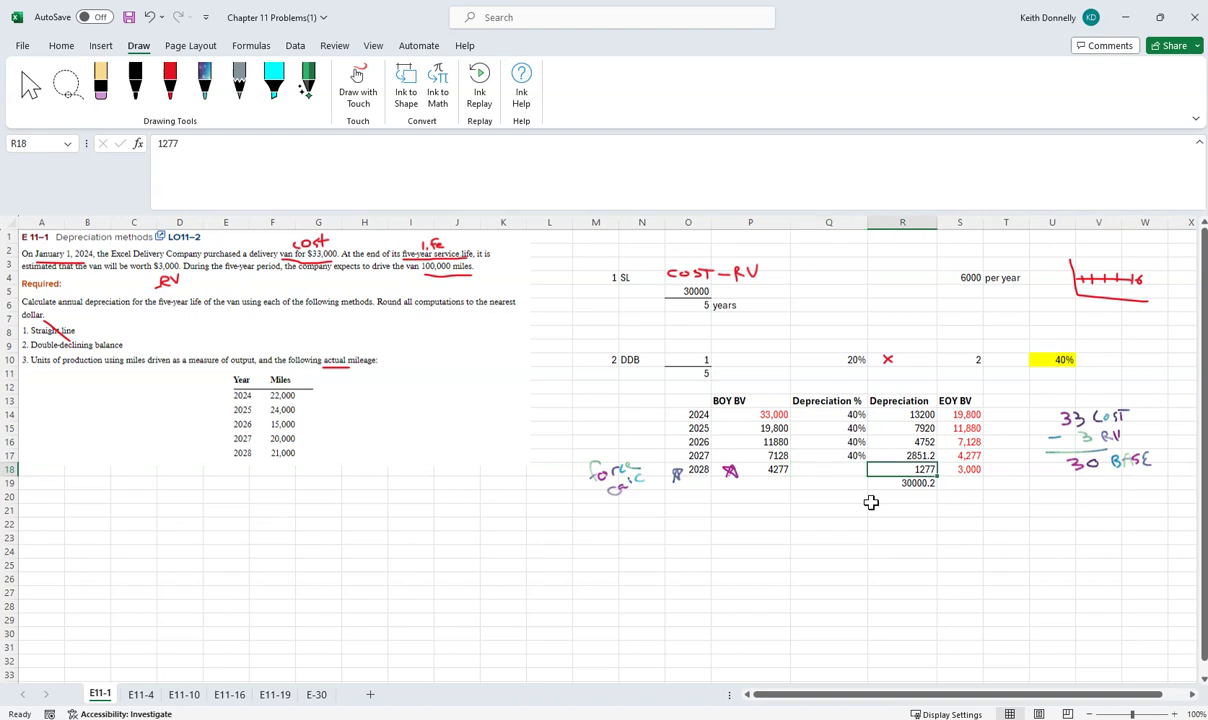
{"action": "type", "text": "1277"}
{"action": "key", "text": "Return"}
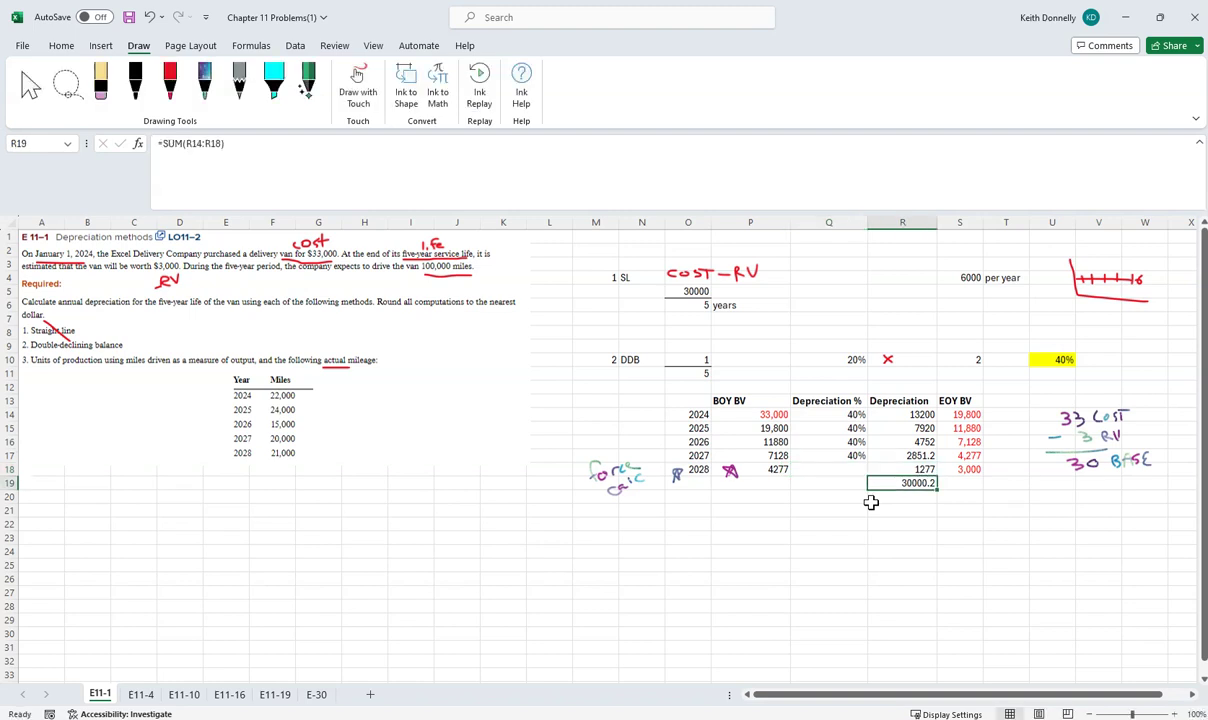
Step: Inspect the formula behind the 2028 ending book value in S18
{"action": "key", "text": "Up"}
{"action": "key", "text": "Right"}
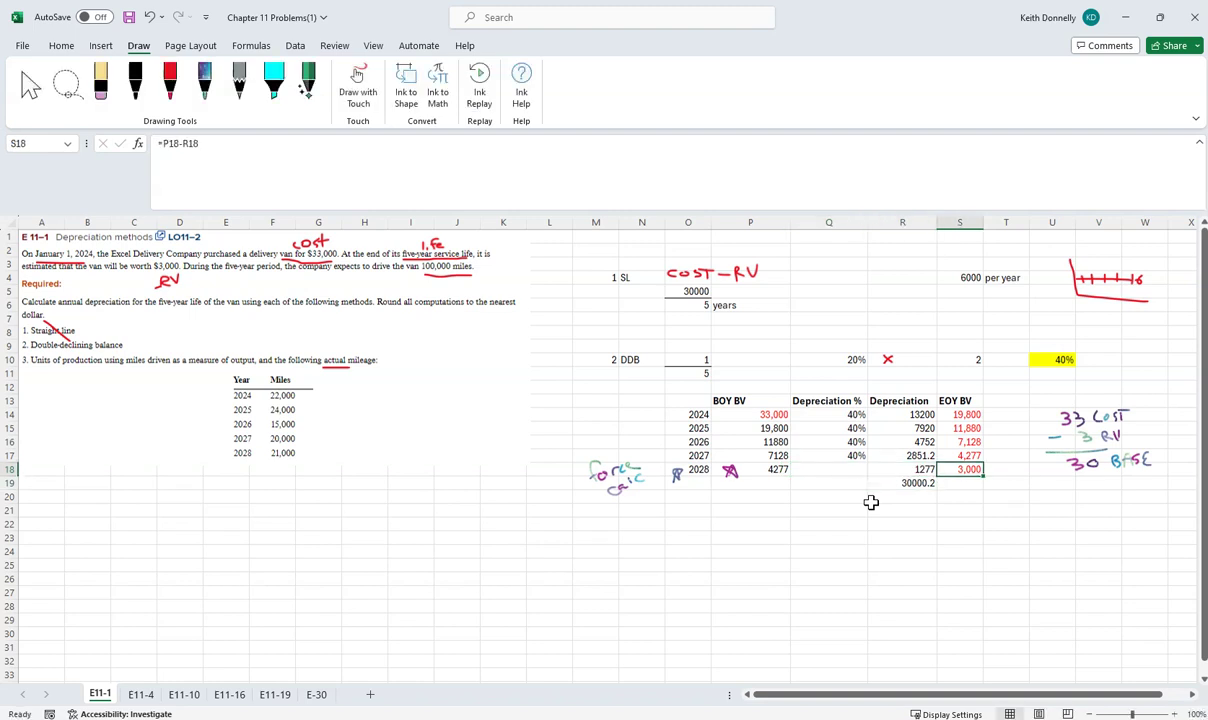
{"action": "double_click", "coordinate": [971, 474]}
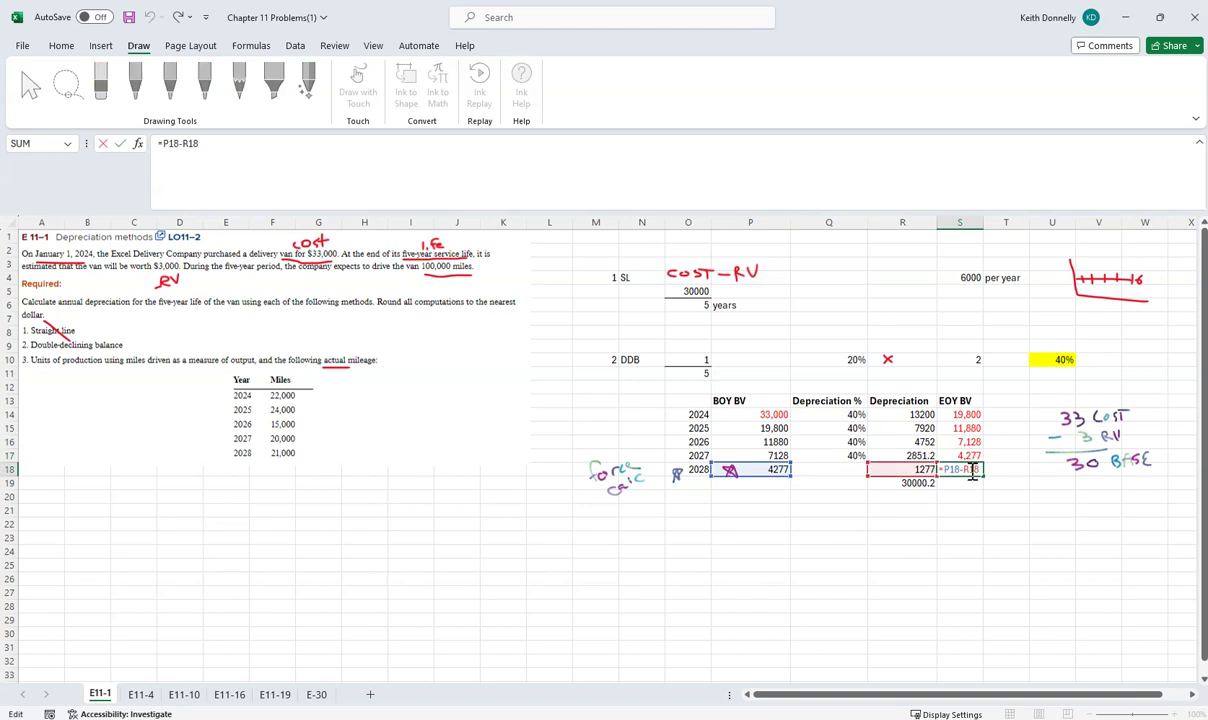
{"action": "key", "text": "Return"}
{"action": "key", "text": "Left"}
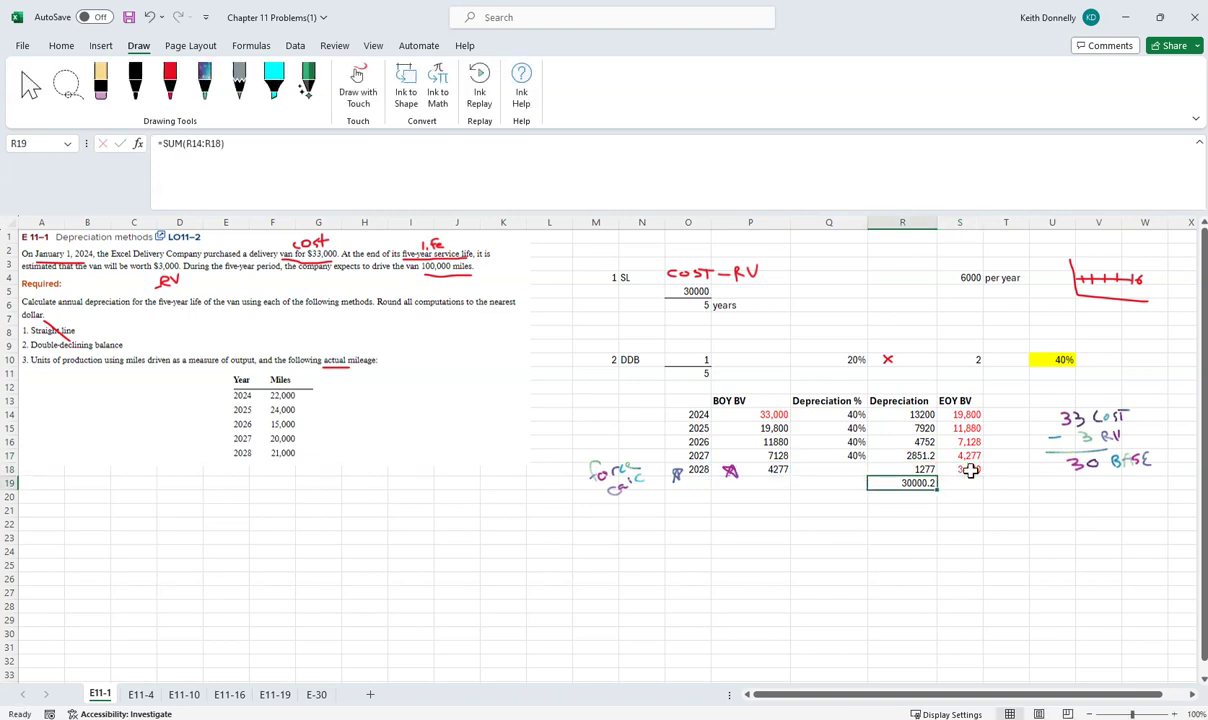
{"action": "type", "text": "="}
{"action": "left_click", "coordinate": [971, 470]}
{"action": "key", "text": "Return"}
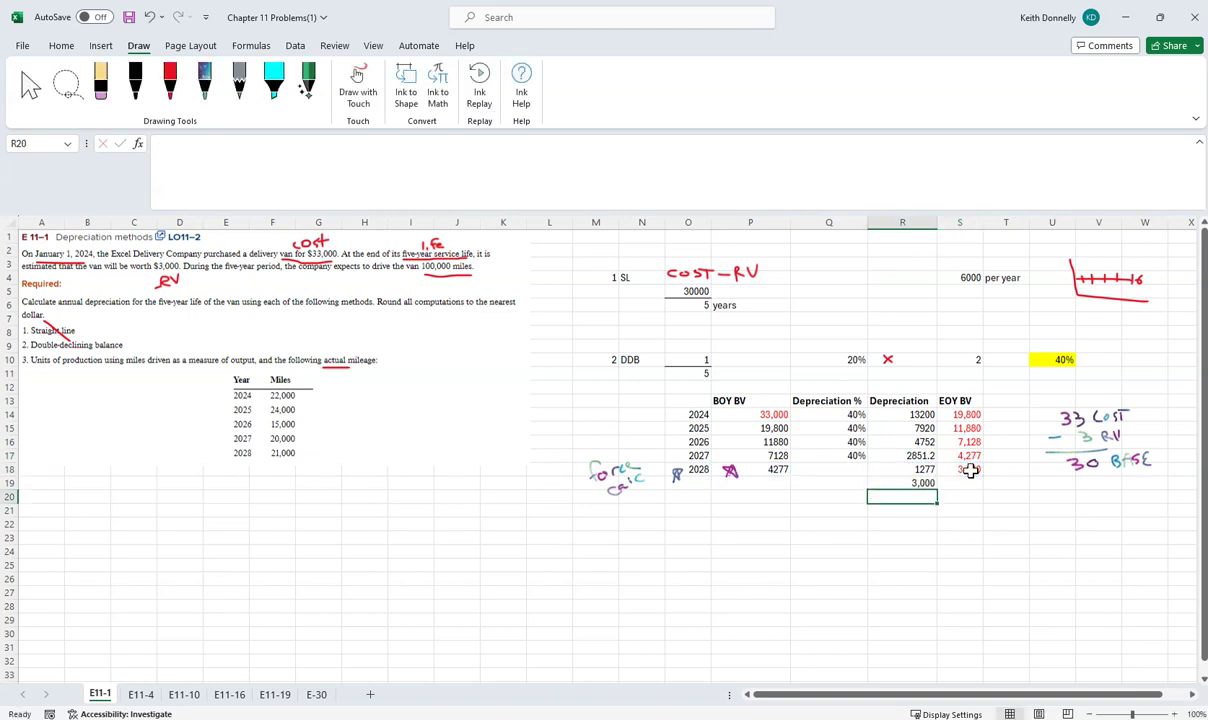
{"action": "key", "text": "Up"}
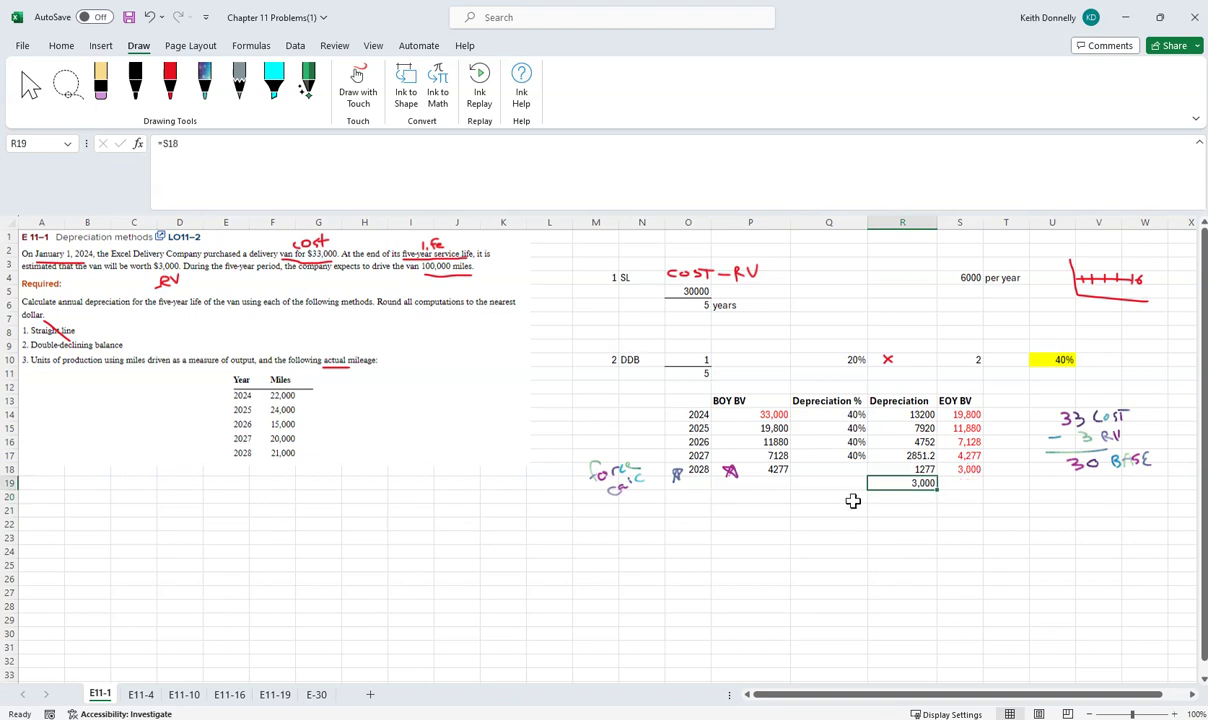
{"action": "key", "text": "ctrl+z"}
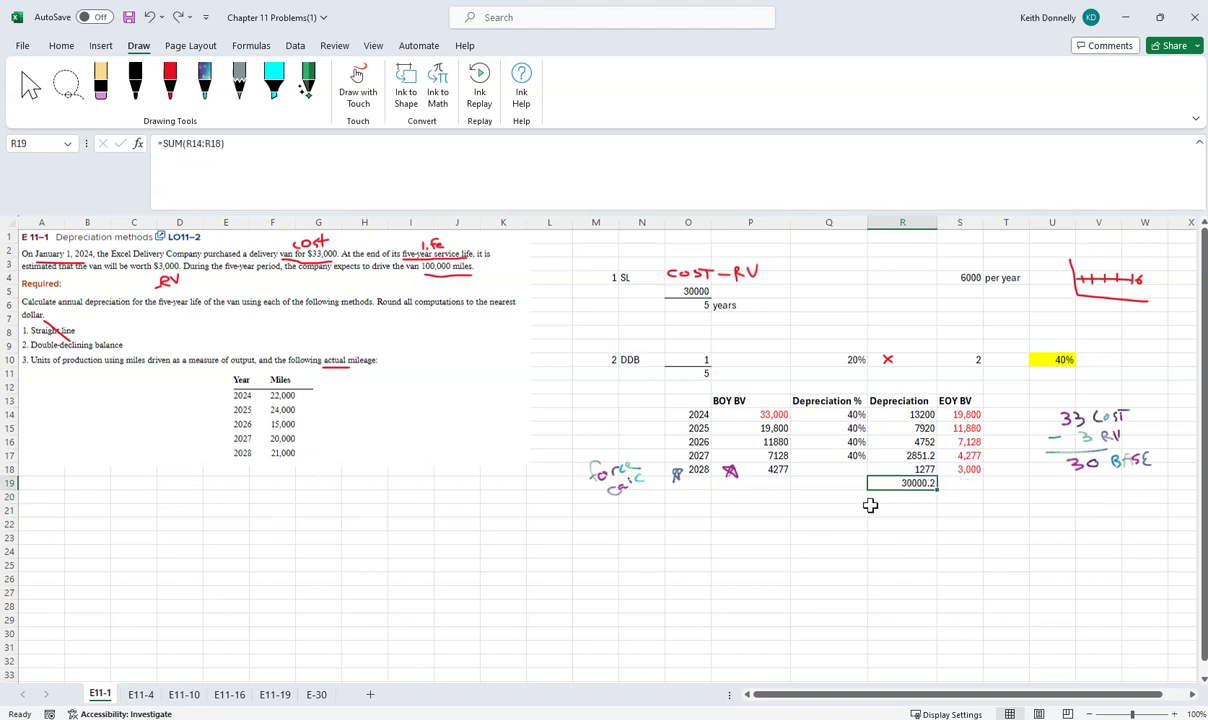
Step: Format the depreciation total in R19 without decimals and align it right
{"action": "left_click", "coordinate": [61, 45]}
{"action": "left_click", "coordinate": [316, 96]}
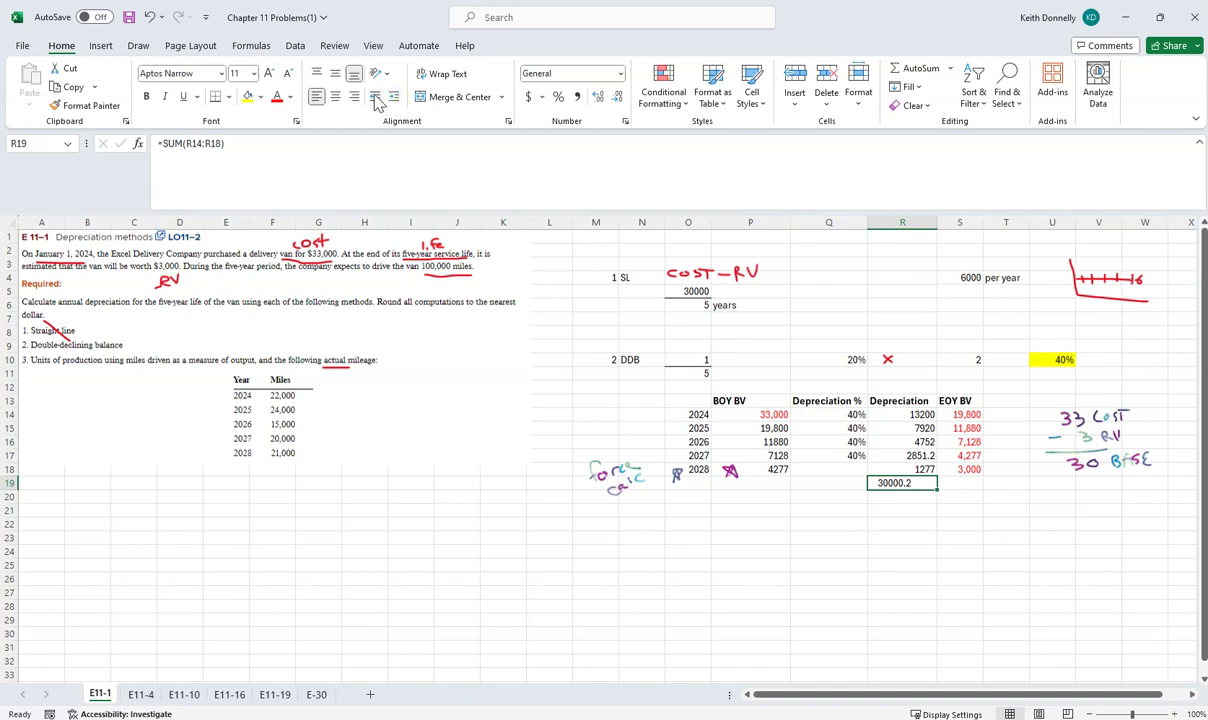
{"action": "left_click", "coordinate": [615, 97]}
{"action": "left_click", "coordinate": [334, 98]}
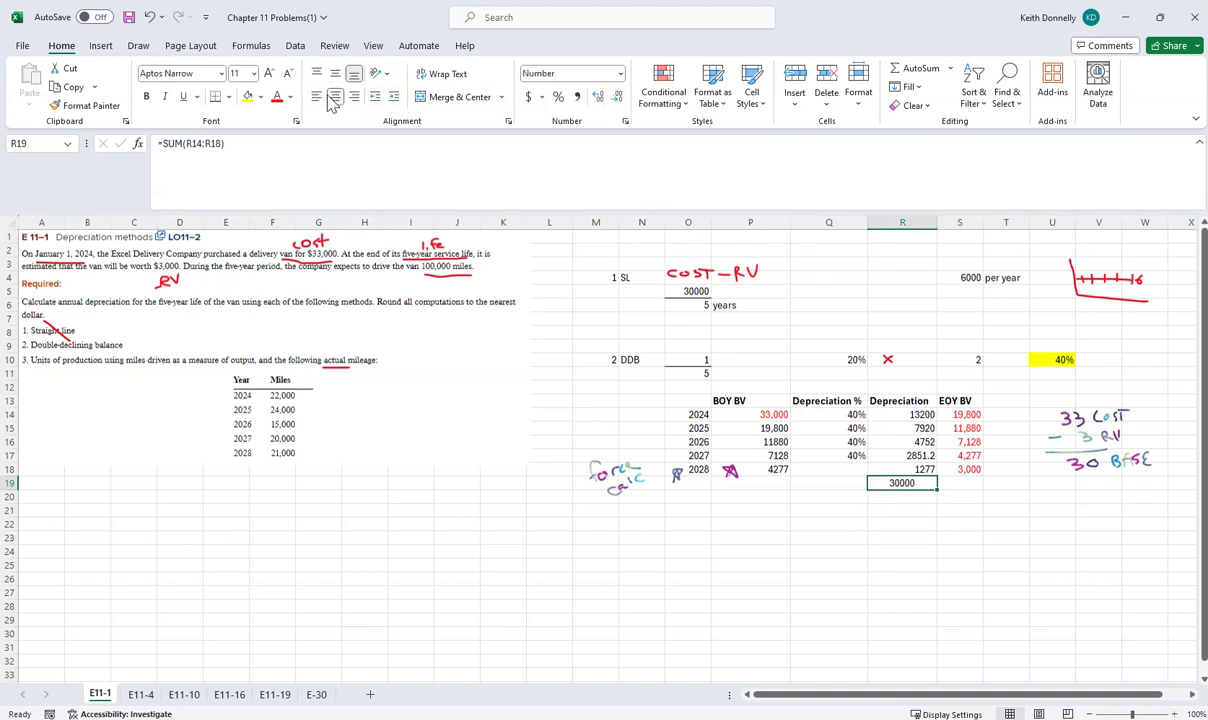
{"action": "left_click", "coordinate": [316, 96]}
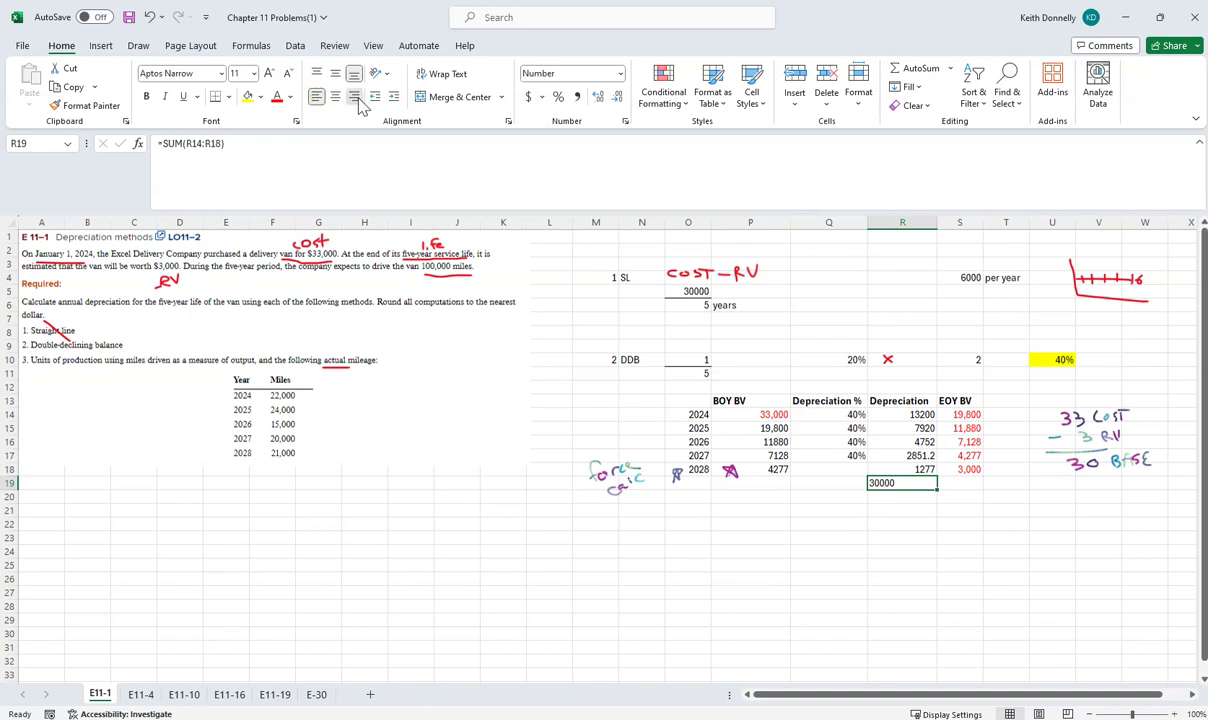
{"action": "left_click", "coordinate": [354, 96]}
{"action": "left_click", "coordinate": [740, 538]}
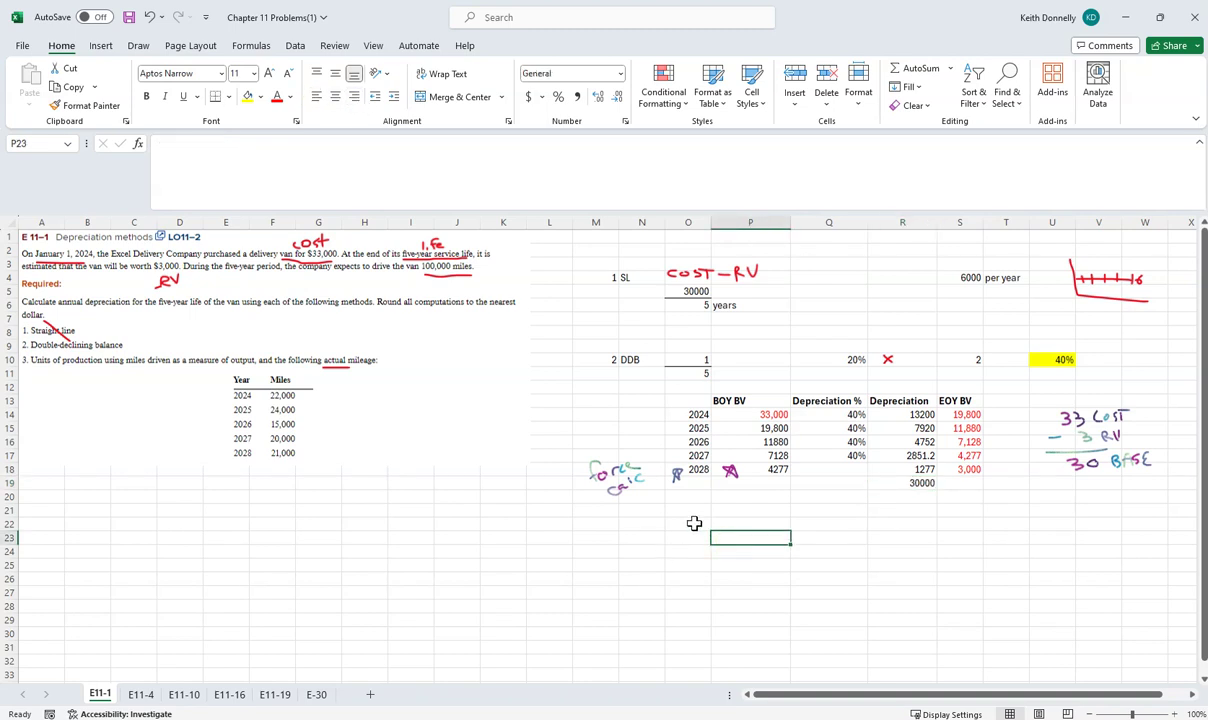
Step: Add a bottom border under the 2028 depreciation in R18 and colour the beginning book values in P15:P17 red
{"action": "left_click", "coordinate": [885, 468]}
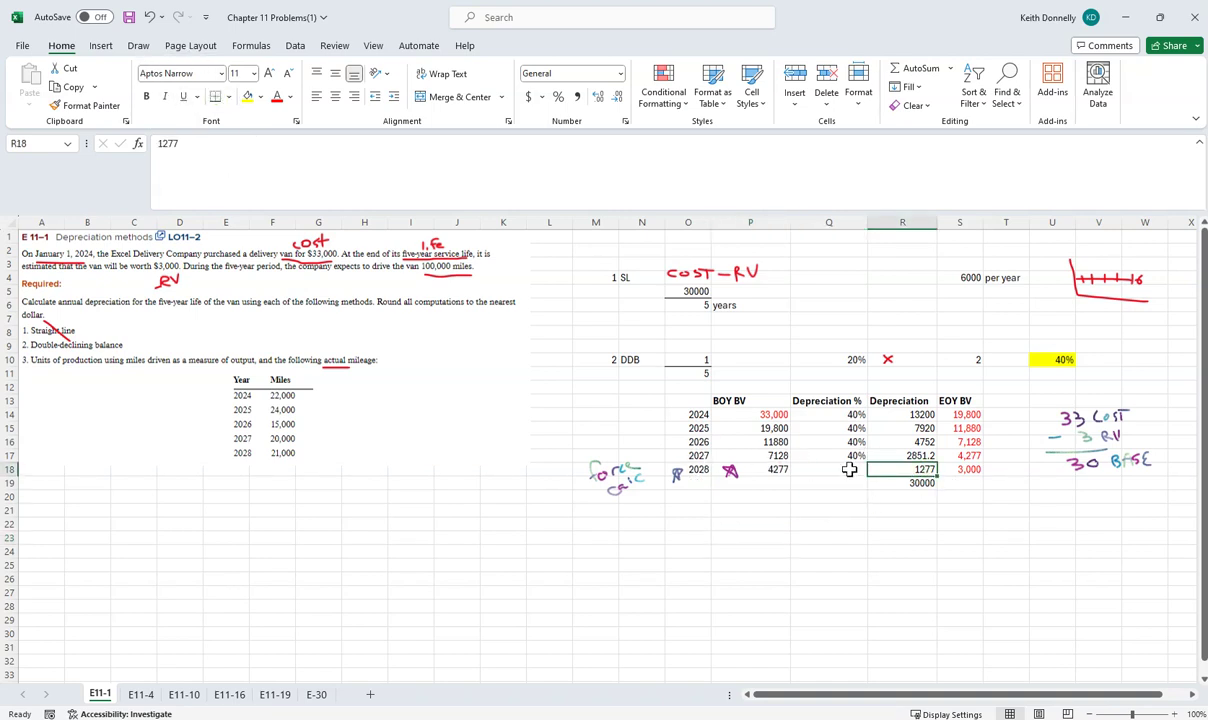
{"action": "left_click_drag", "start_coordinate": [957, 469], "coordinate": [685, 478]}
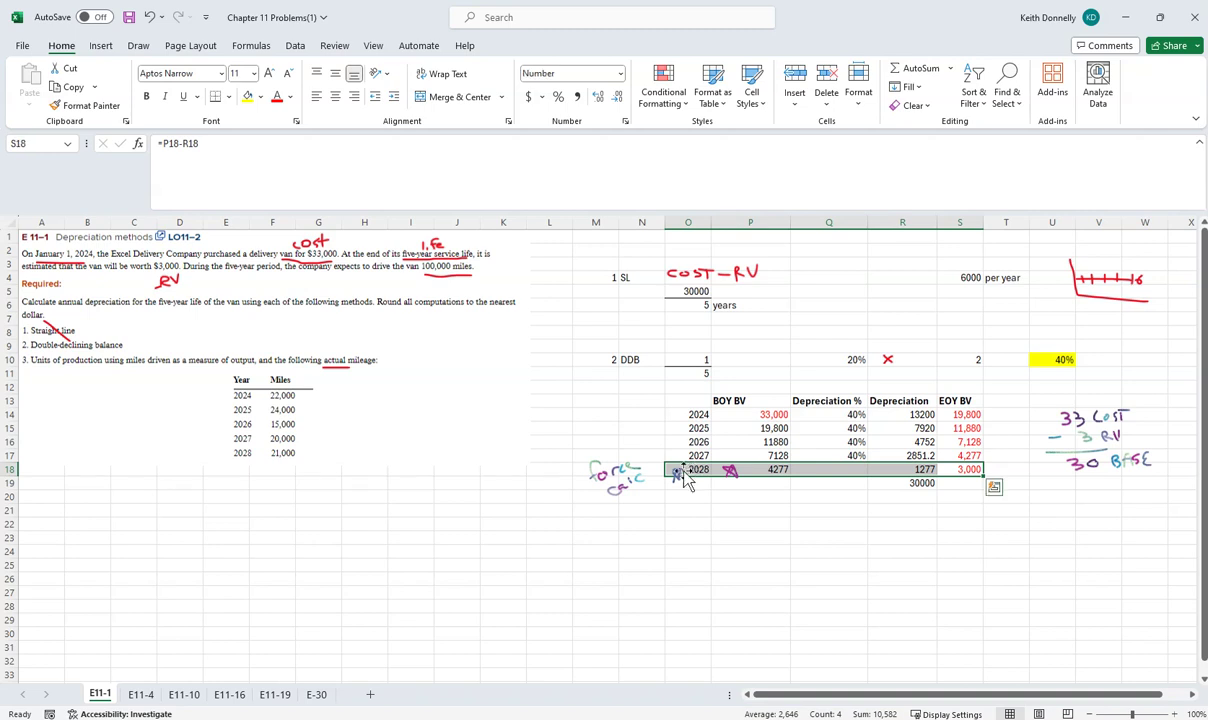
{"action": "left_click", "coordinate": [740, 427]}
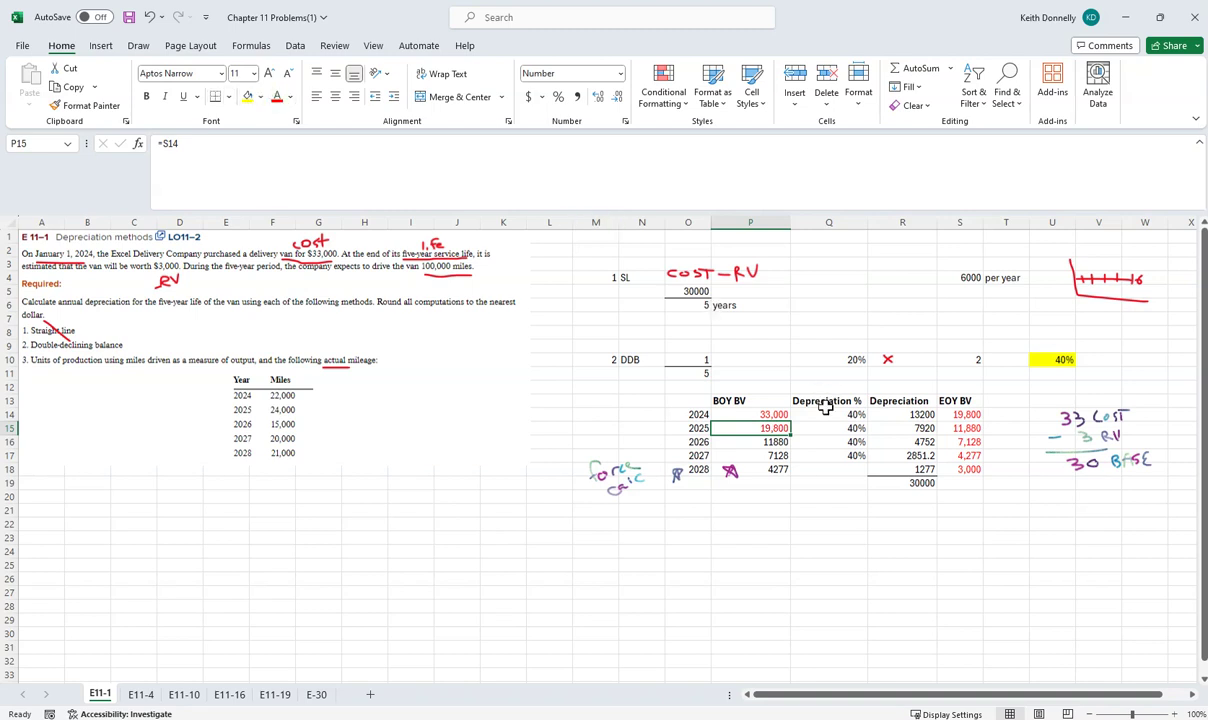
{"action": "key", "text": "Down"}
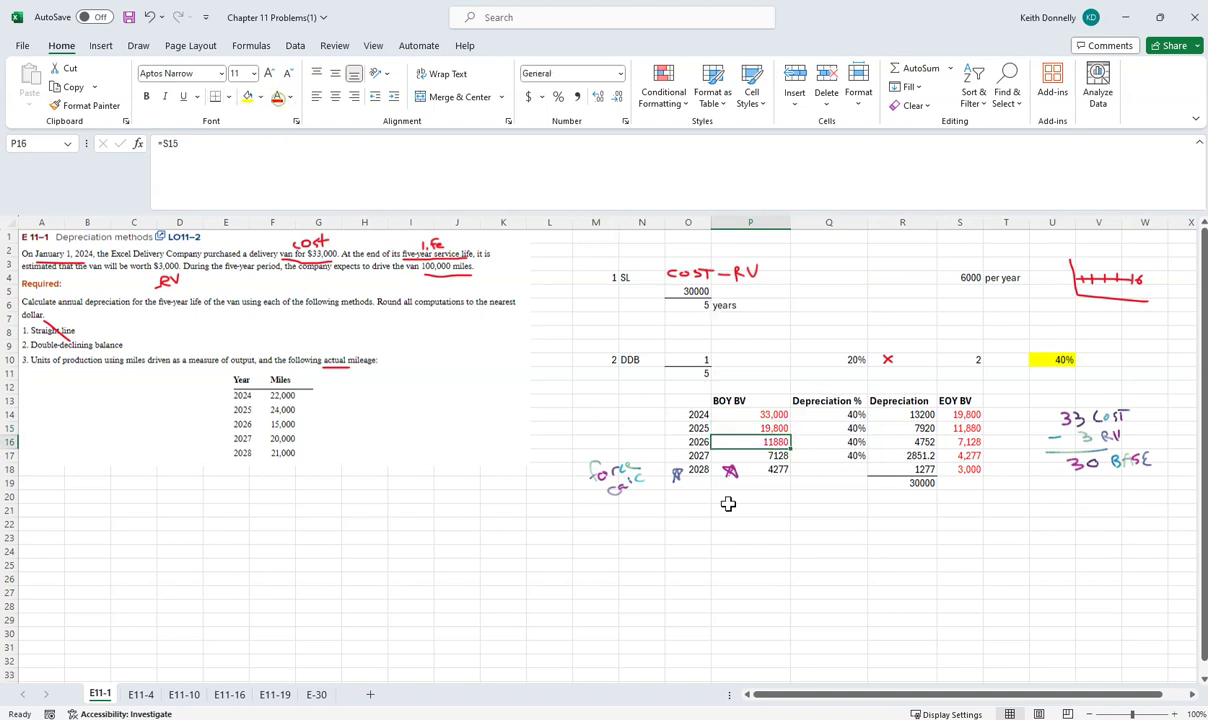
{"action": "left_click", "coordinate": [779, 453]}
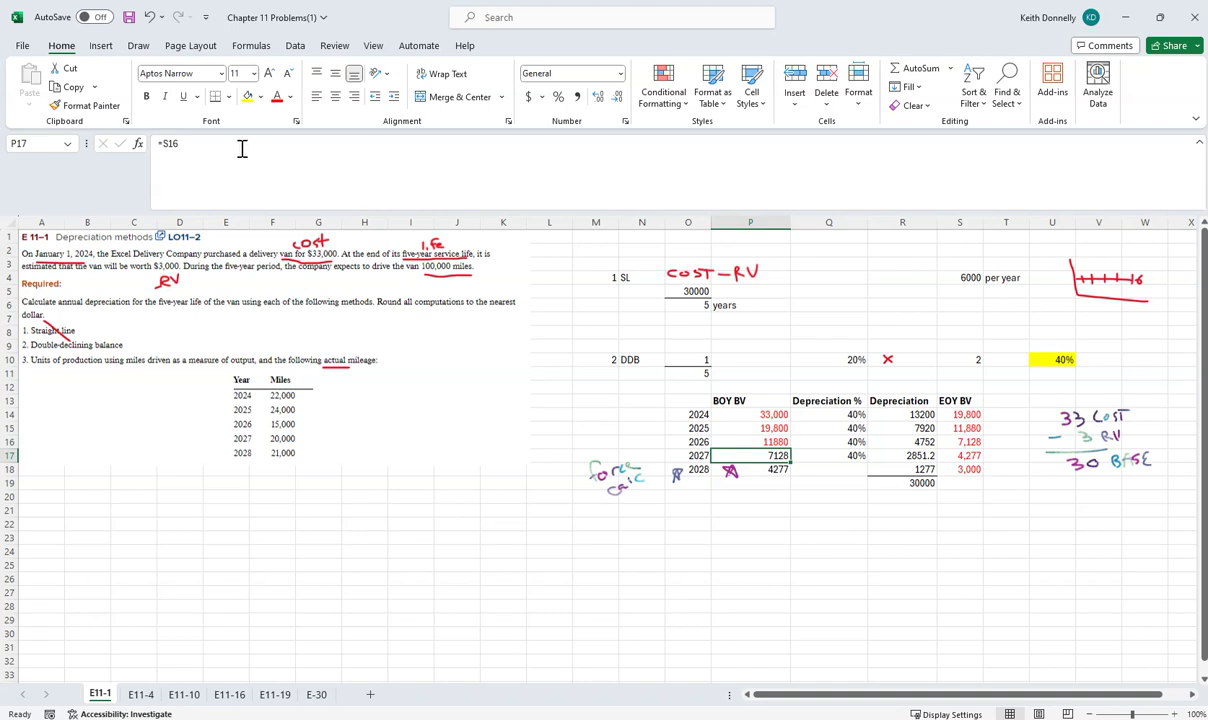
{"action": "left_click", "coordinate": [766, 481]}
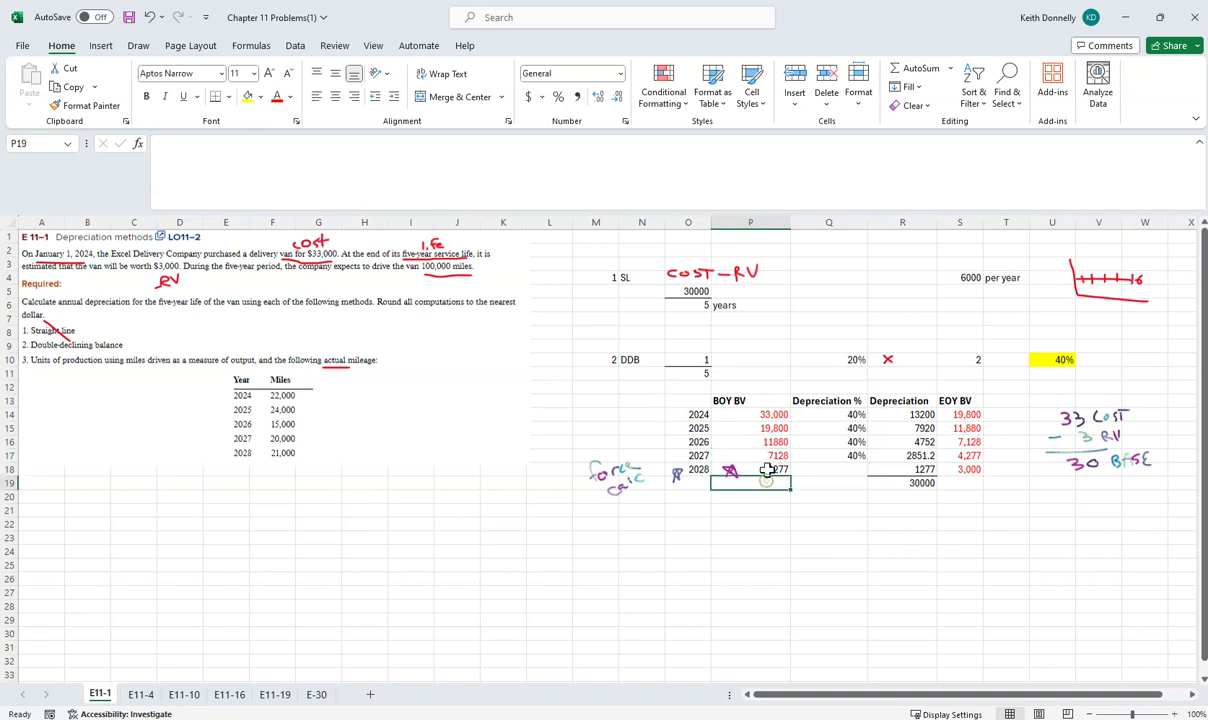
Step: Fill the 2028 row O18:S18 with light green and make the depreciation total in R19 bold
{"action": "left_click_drag", "start_coordinate": [942, 469], "coordinate": [688, 470]}
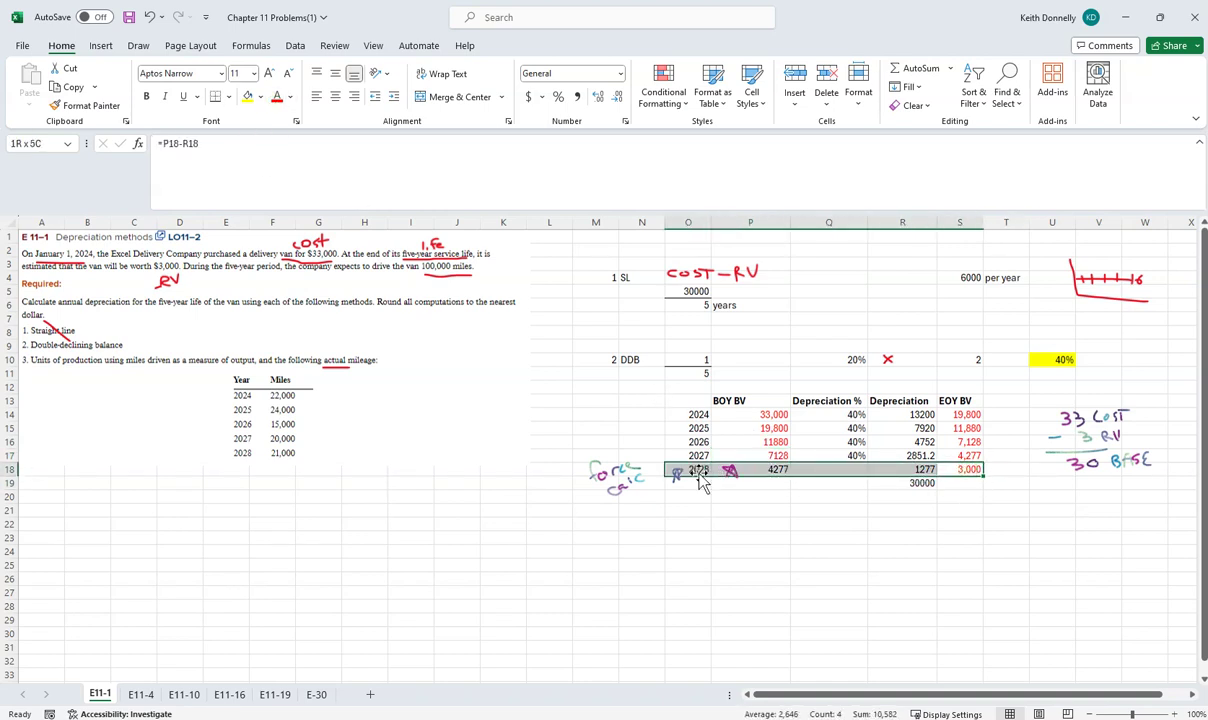
{"action": "left_click", "coordinate": [260, 97]}
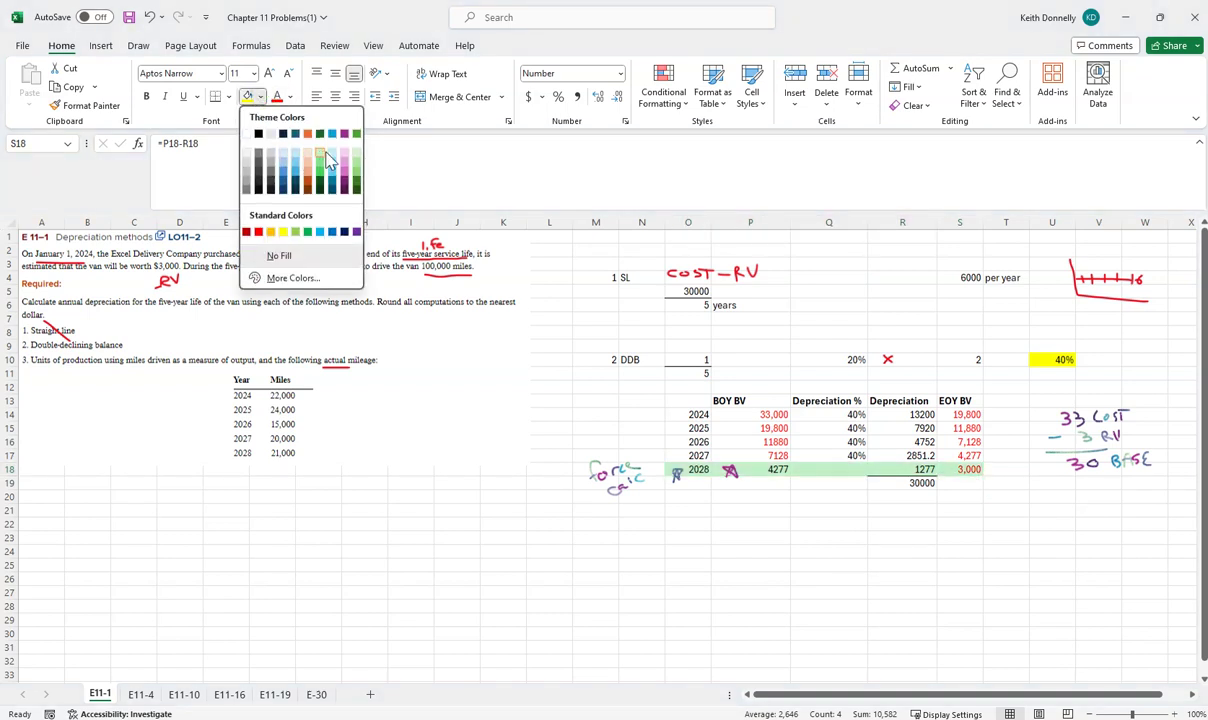
{"action": "left_click", "coordinate": [321, 154]}
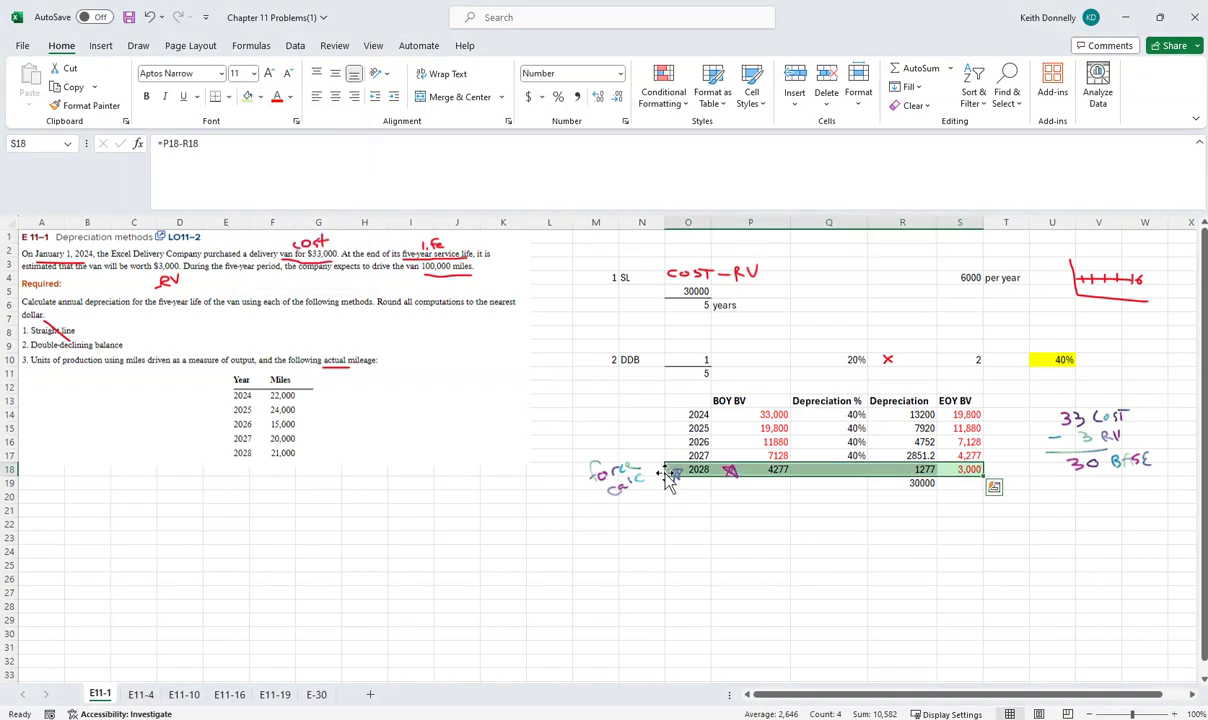
{"action": "left_click", "coordinate": [922, 484]}
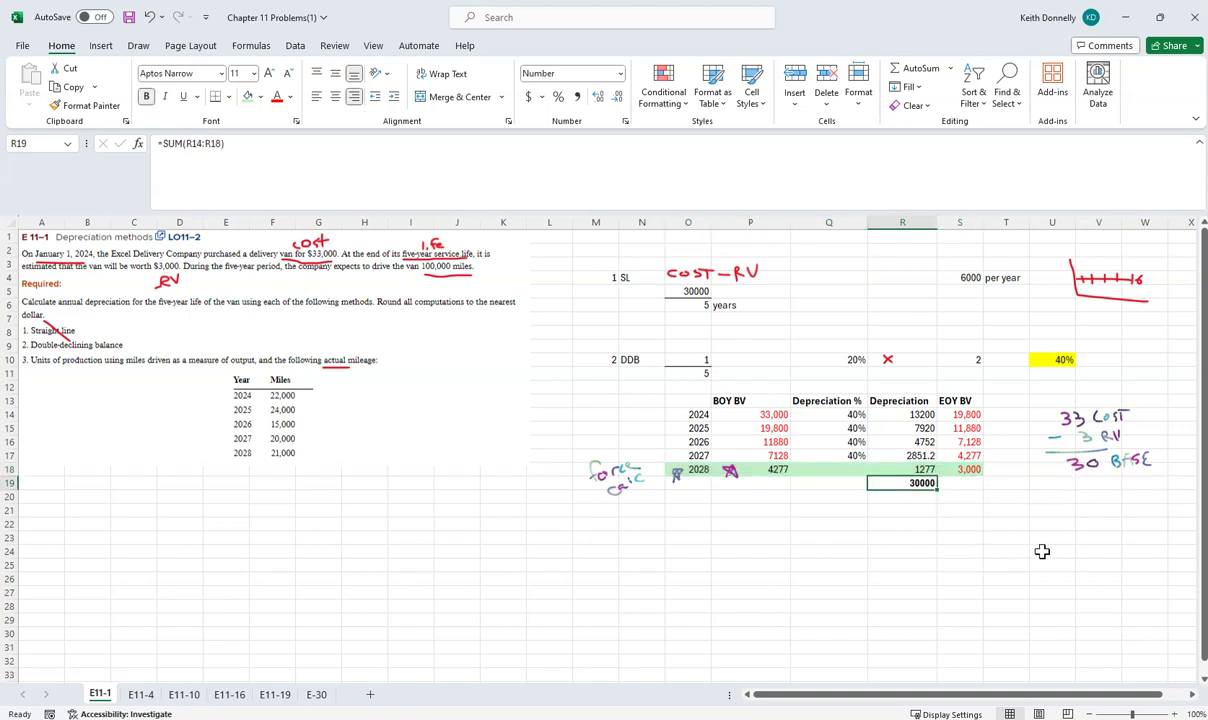
Step: Draw red ink boxes around the "1 SL" and "2 DDB" labels and strike through the double-declining balance requirement
{"action": "left_click", "coordinate": [136, 46]}
{"action": "left_click", "coordinate": [170, 80]}
{"action": "mouse_move", "coordinate": [603, 265]}
{"action": "left_mouse_down"}
{"action": "mouse_move", "coordinate": [604, 291]}
{"action": "mouse_move", "coordinate": [602, 264]}
{"action": "left_mouse_up"}
{"action": "mouse_move", "coordinate": [608, 350]}
{"action": "left_mouse_down"}
{"action": "mouse_move", "coordinate": [576, 358]}
{"action": "mouse_move", "coordinate": [615, 373]}
{"action": "mouse_move", "coordinate": [645, 354]}
{"action": "left_mouse_up"}
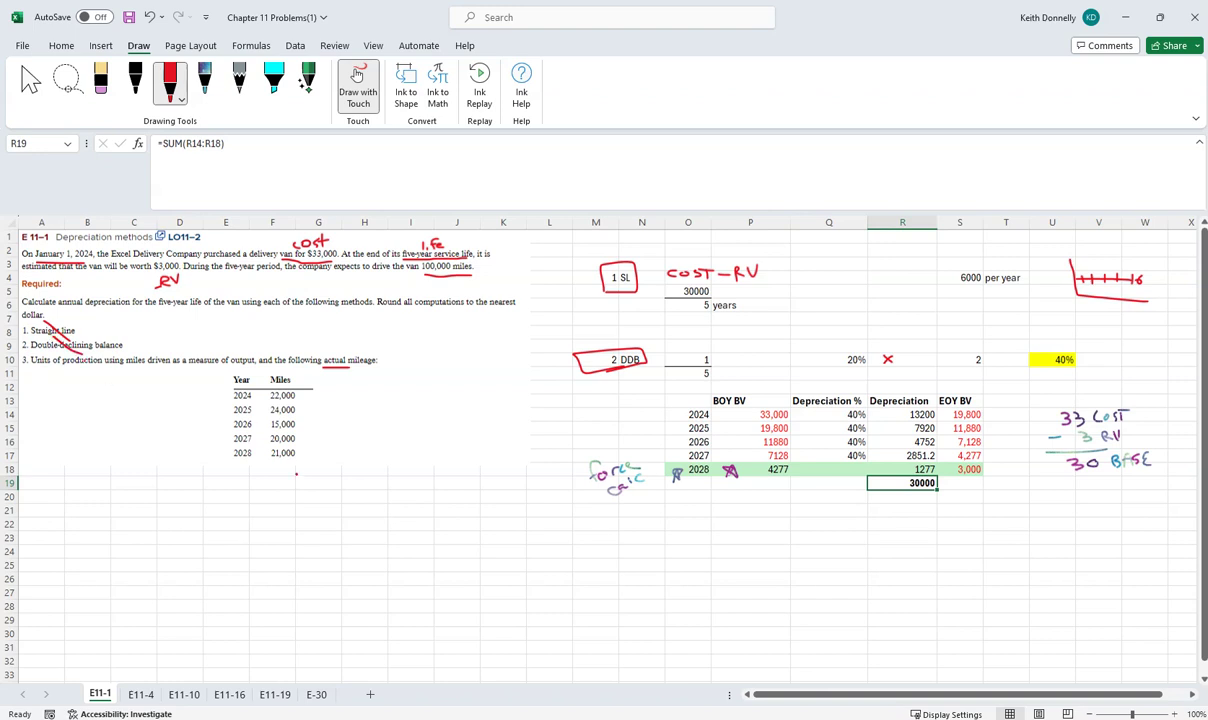
{"action": "left_click", "coordinate": [358, 80]}
Step: Label the third method below the problem text with 3 in B20 and "Units of Production" in C20
{"action": "left_click", "coordinate": [112, 499]}
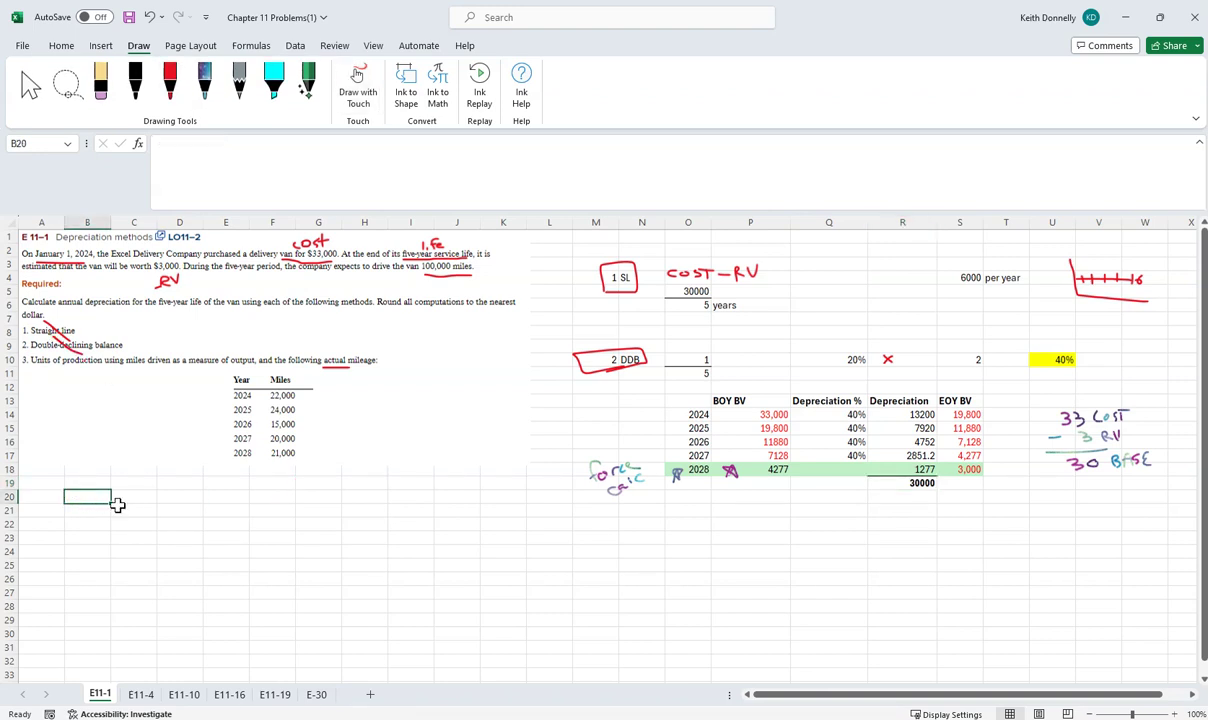
{"action": "type", "text": "3"}
{"action": "left_click", "coordinate": [116, 500]}
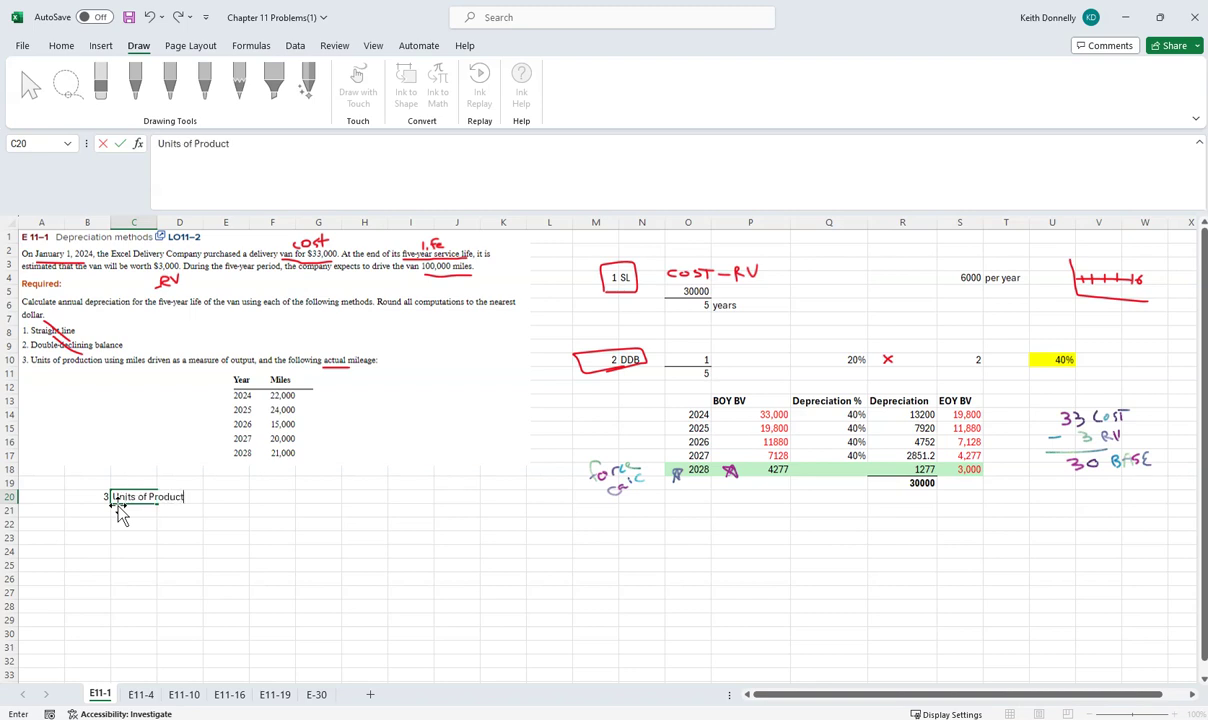
{"action": "key", "text": "Return"}
{"action": "key", "text": "Return"}
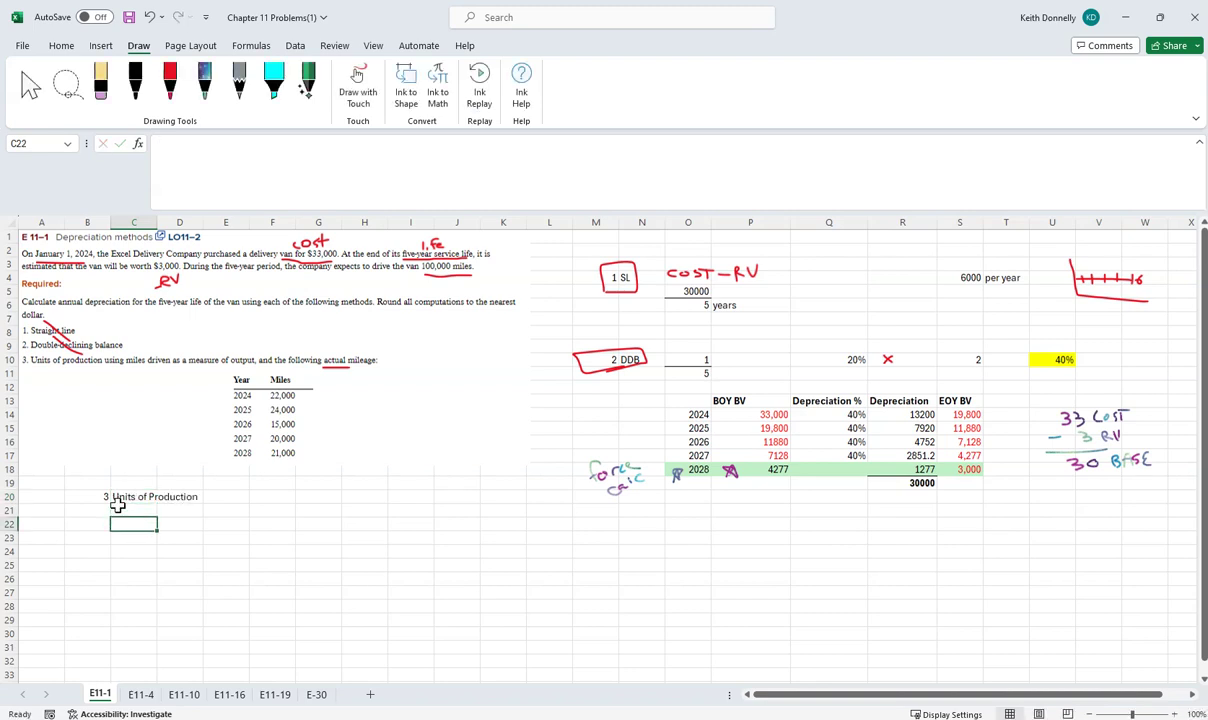
Step: Calculate the depreciable base in E22 with =33000-3000
{"action": "scroll", "coordinate": [600, 450], "scroll_direction": "down", "scroll_amount": 3}
{"action": "scroll", "coordinate": [600, 450], "scroll_direction": "up", "scroll_amount": 3}
{"action": "left_click", "coordinate": [219, 525]}
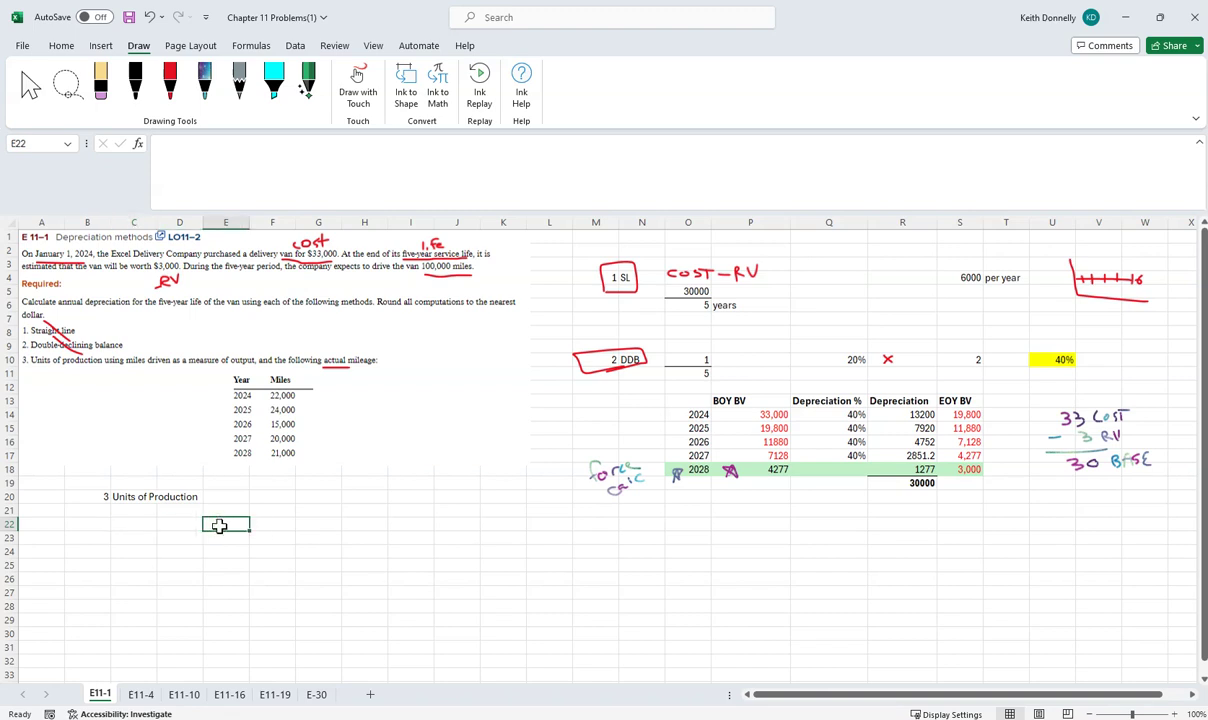
{"action": "type", "text": "=33000-"}
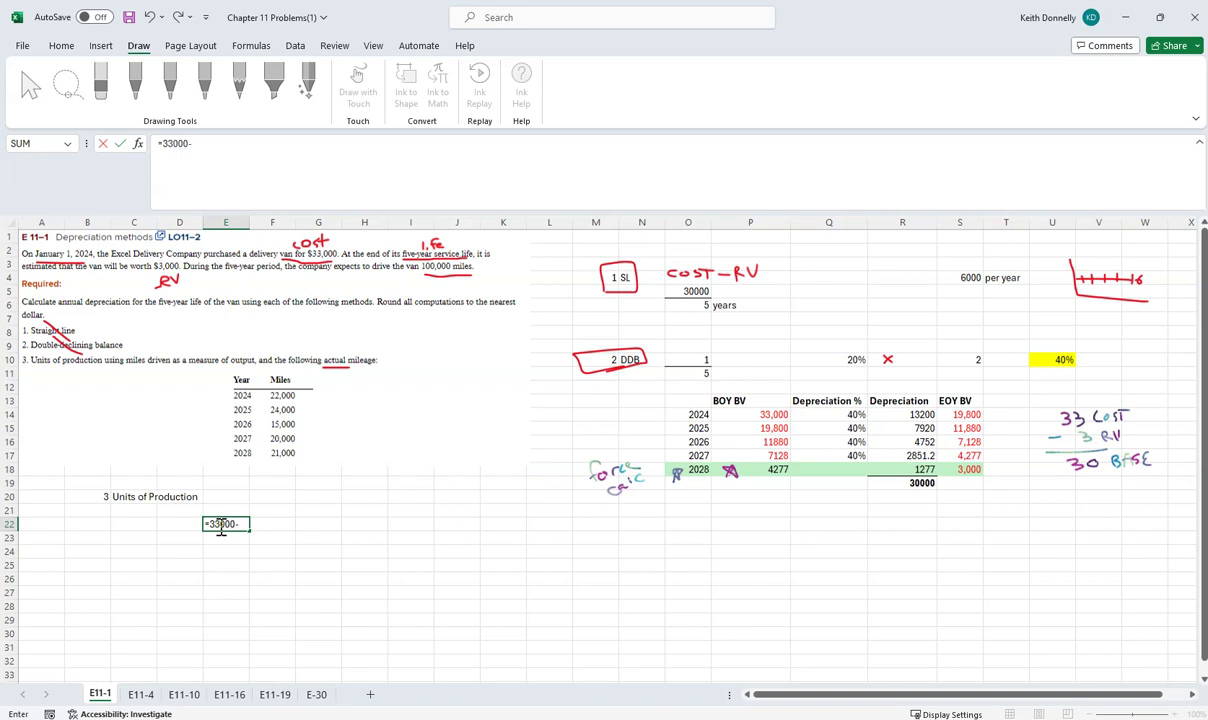
{"action": "type", "text": "3000"}
{"action": "key", "text": "Return"}
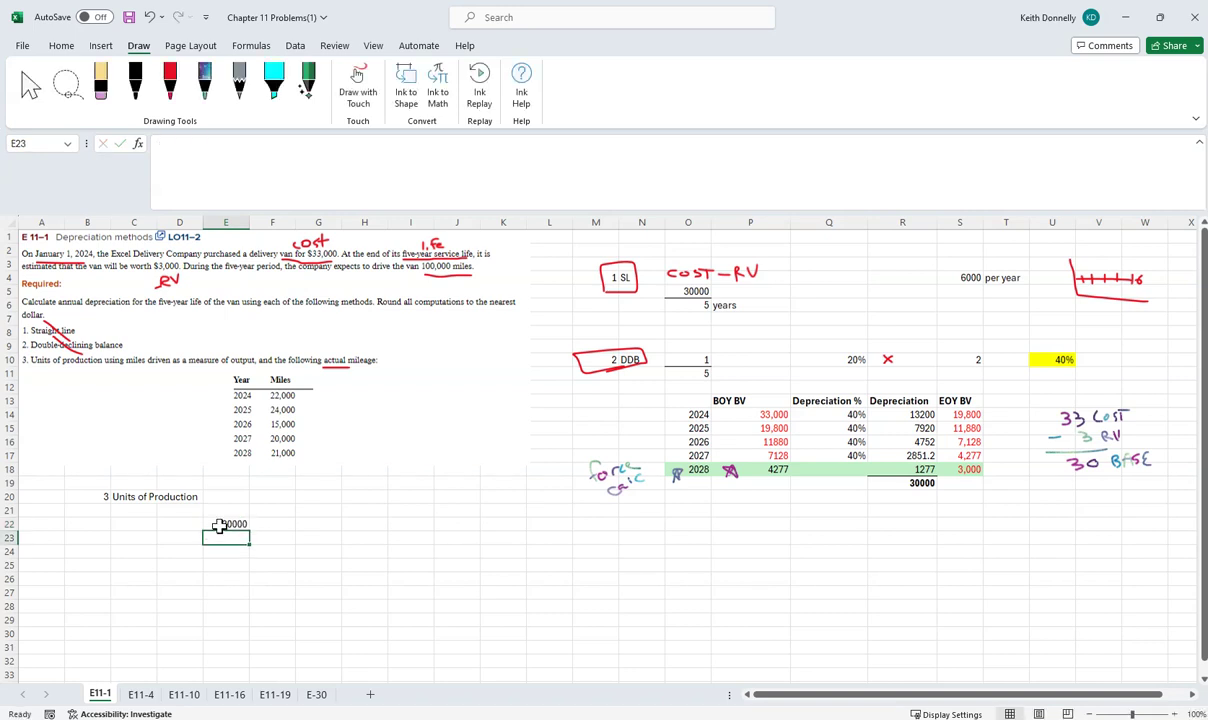
Step: Handwrite "COST-RV" in red ink above the 30000 base in E22 and add red check marks beside the cost-minus-residual-value notes
{"action": "left_click", "coordinate": [170, 82]}
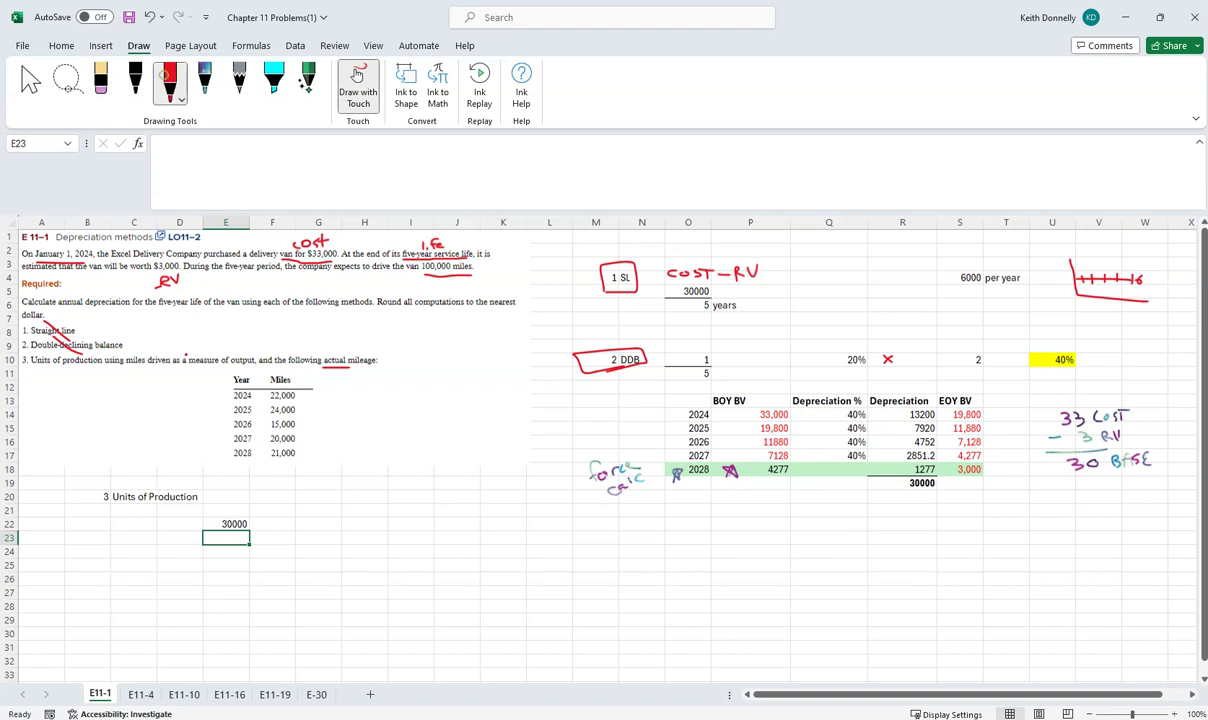
{"action": "left_click_drag", "start_coordinate": [235, 505], "coordinate": [287, 501]}
{"action": "left_click_drag", "start_coordinate": [743, 243], "coordinate": [762, 239]}
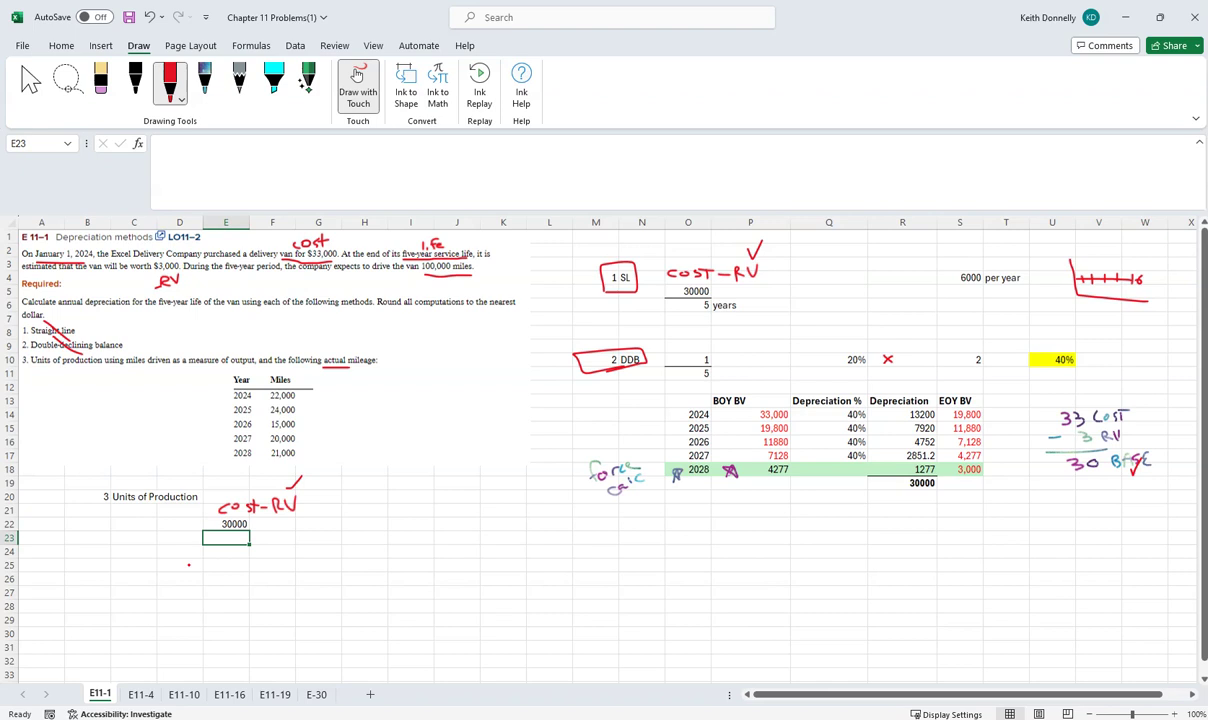
Step: Enter the expected total miles of 100,000 in E23 and add a bottom border under E22 as a fraction line
{"action": "type", "text": "100"}
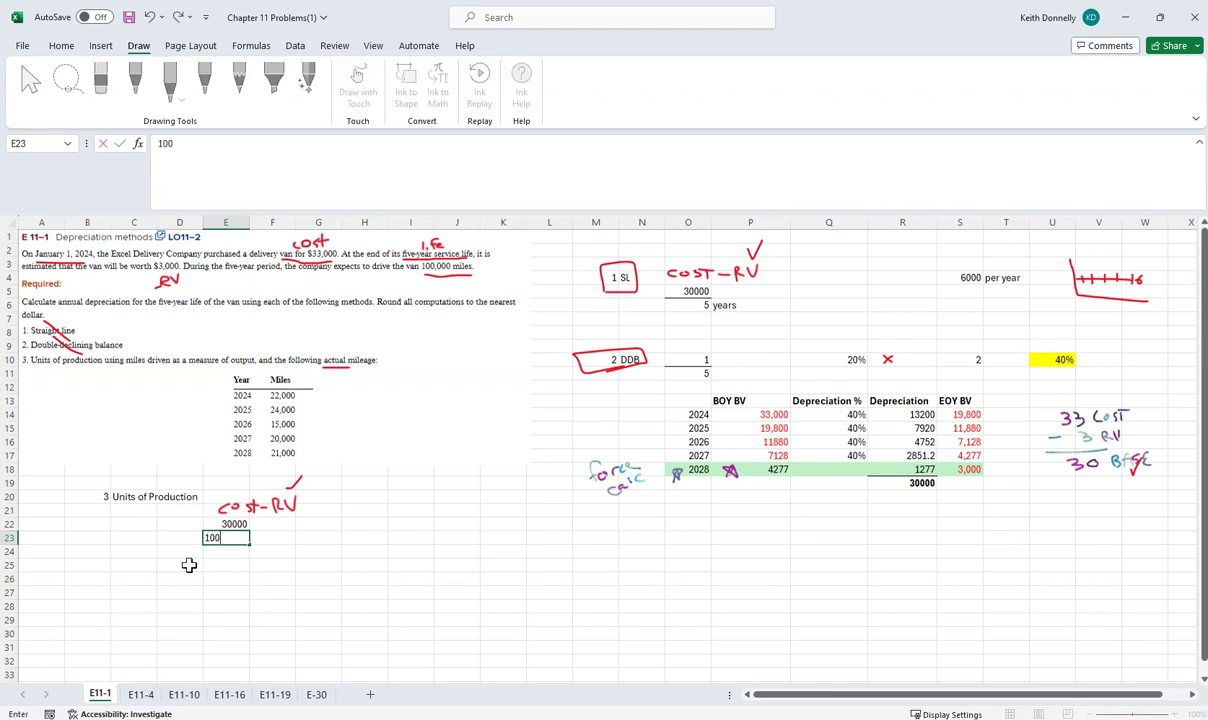
{"action": "type", "text": ",000"}
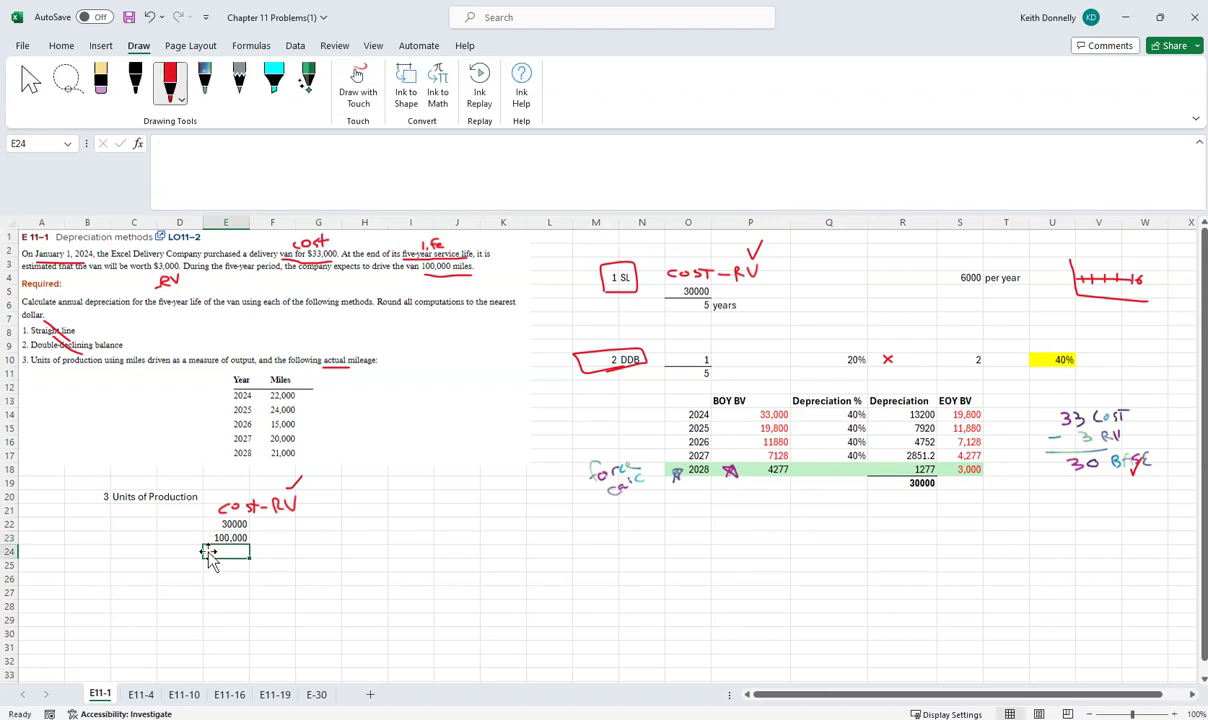
{"action": "key", "text": "Up"}
{"action": "left_click", "coordinate": [62, 47]}
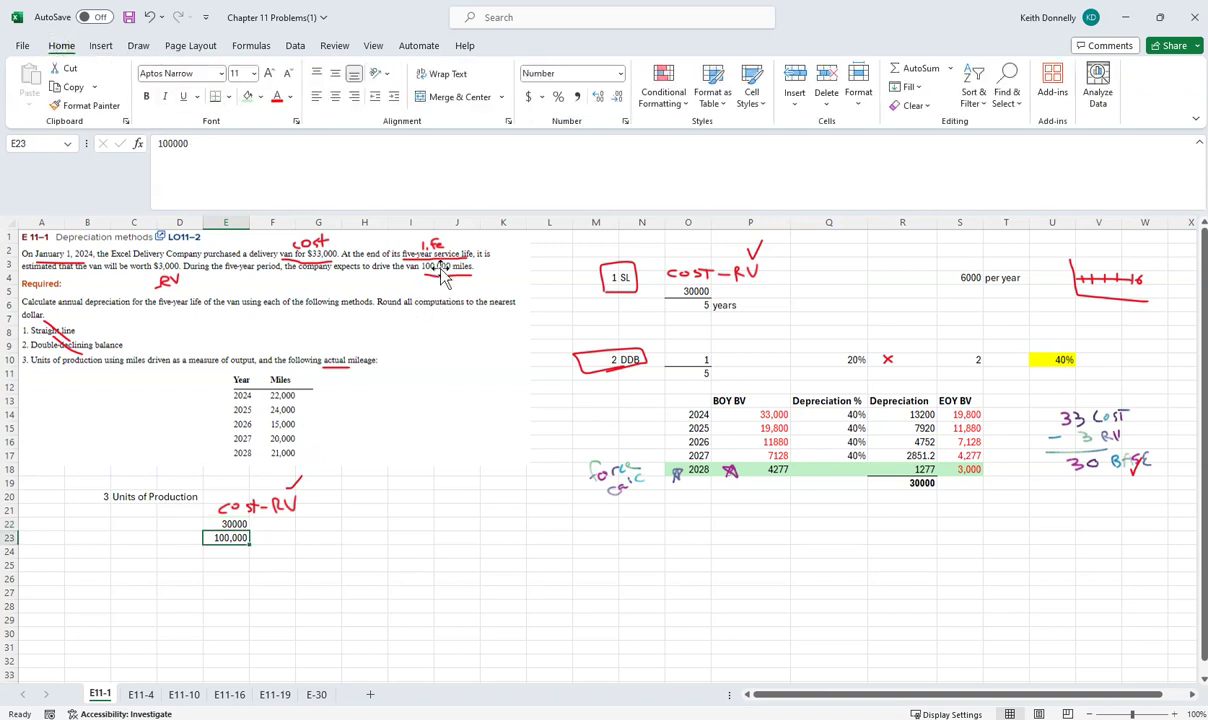
Step: Calculate the depreciation rate per mile in H22 with =E22/E23
{"action": "key", "text": "Down"}
{"action": "key", "text": "Right"}
{"action": "key", "text": "Right"}
{"action": "key", "text": "Up"}
{"action": "key", "text": "Right"}
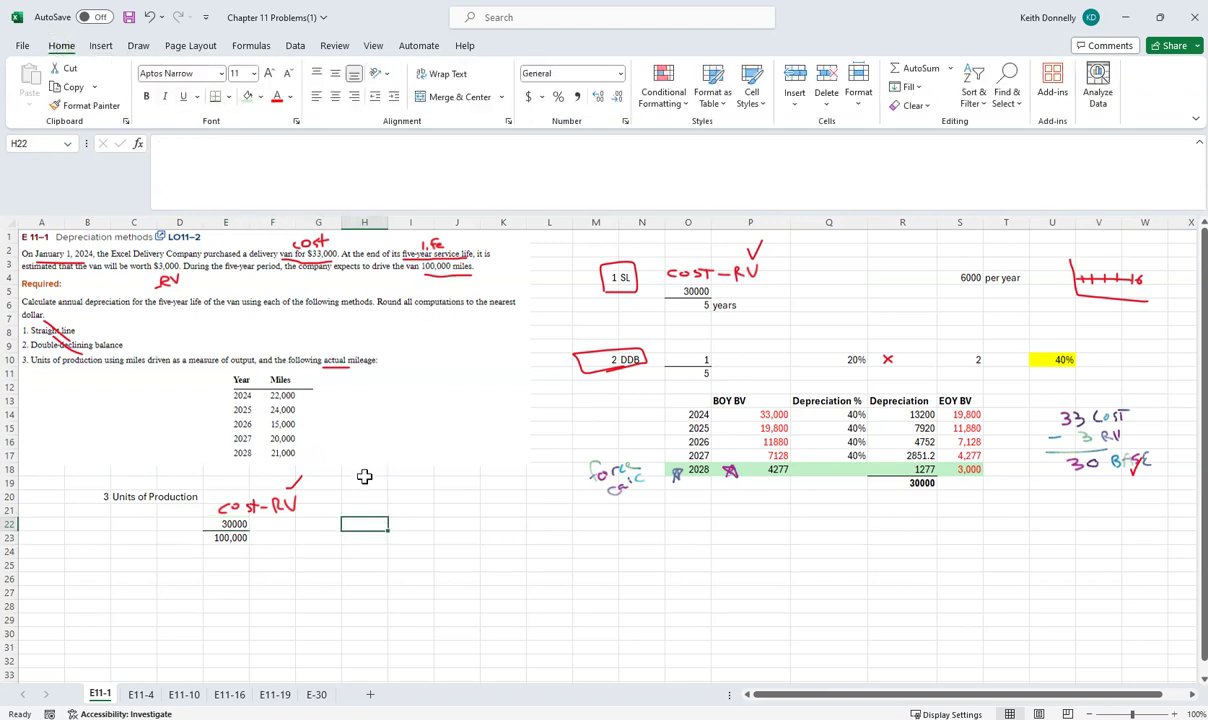
{"action": "type", "text": "="}
{"action": "key", "text": "Left"}
{"action": "key", "text": "Left"}
{"action": "key", "text": "Left"}
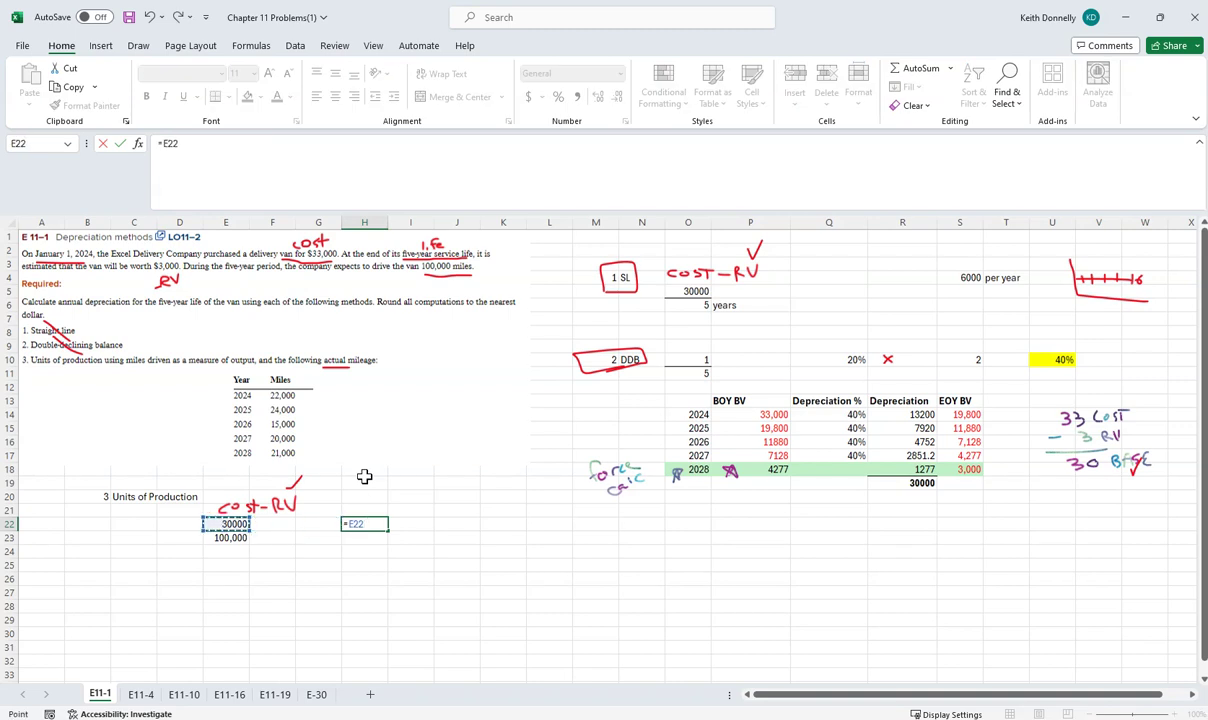
{"action": "type", "text": "/"}
{"action": "key", "text": "Down"}
{"action": "key", "text": "Return"}
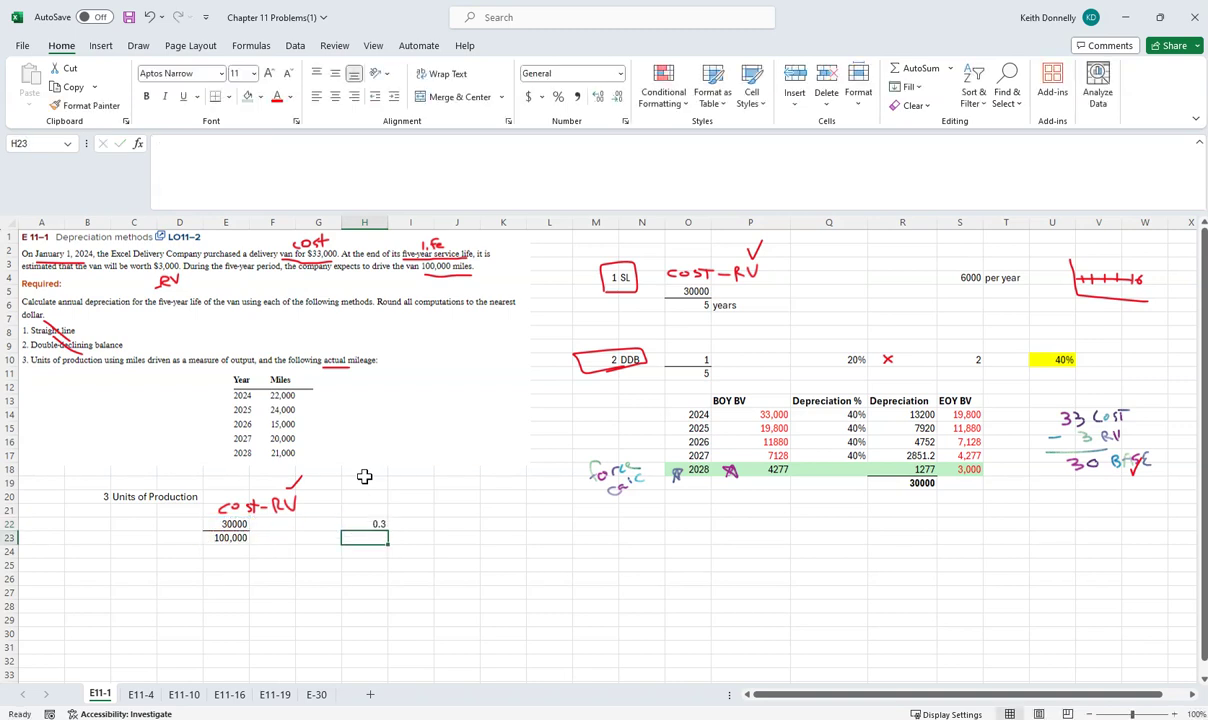
Step: Label the rate "per mile depreciation rate" in I22 and fill H22 with yellow
{"action": "key", "text": "Up"}
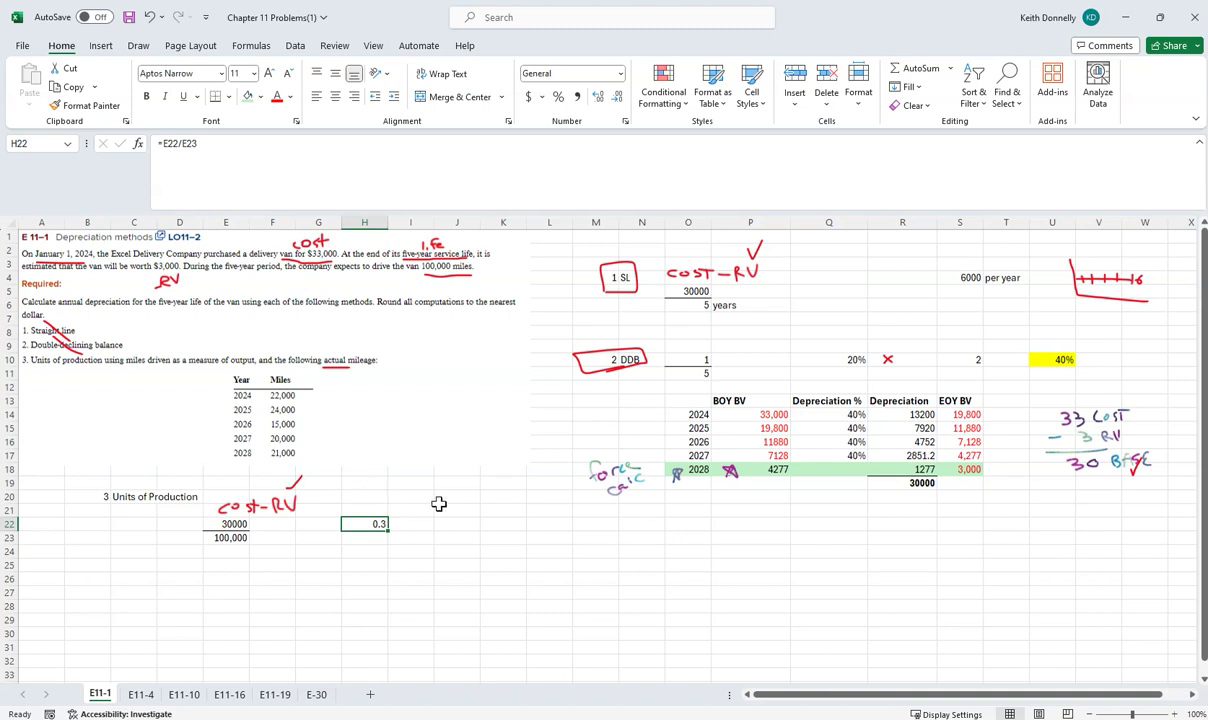
{"action": "key", "text": "Right"}
{"action": "type", "text": "per"}
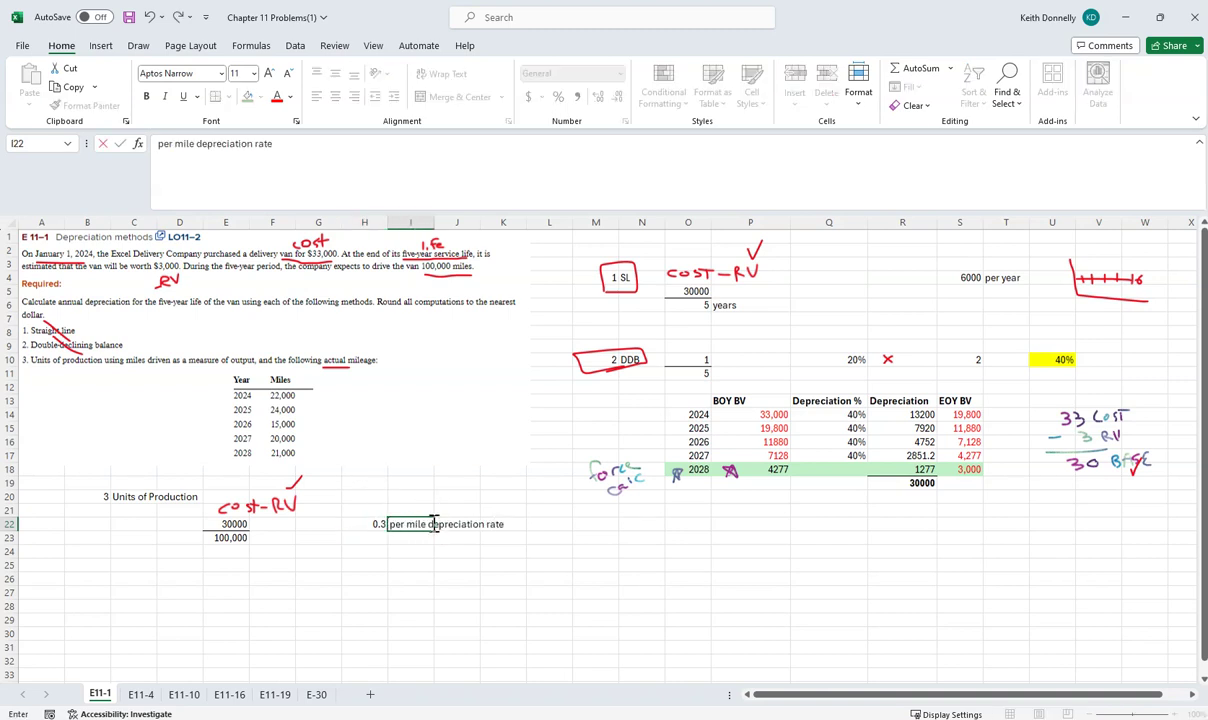
{"action": "key", "text": "Return"}
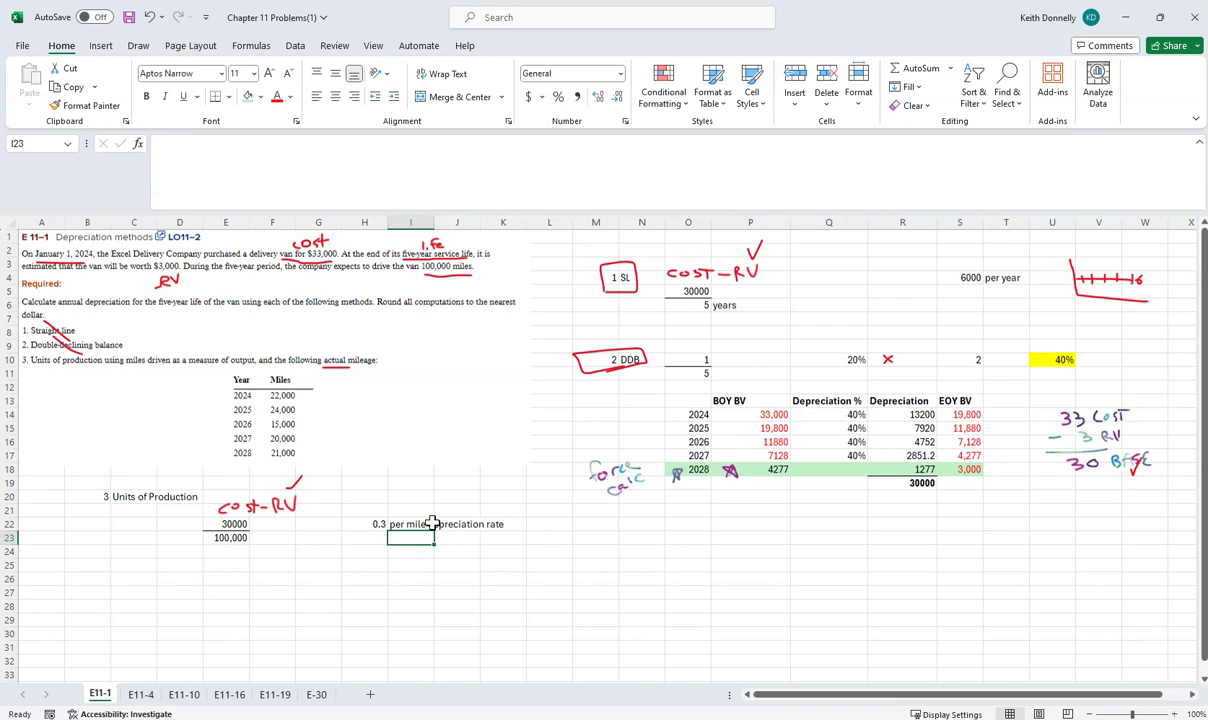
{"action": "left_click", "coordinate": [377, 524]}
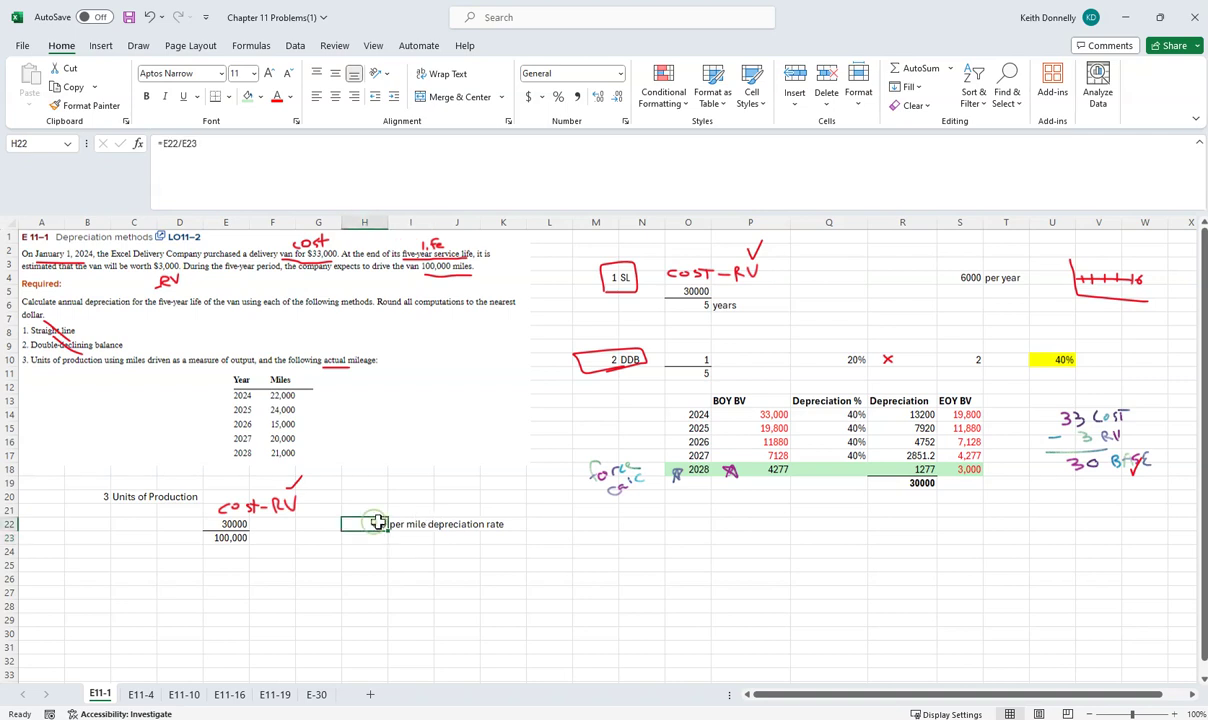
{"action": "left_click", "coordinate": [260, 97]}
{"action": "left_click", "coordinate": [268, 226]}
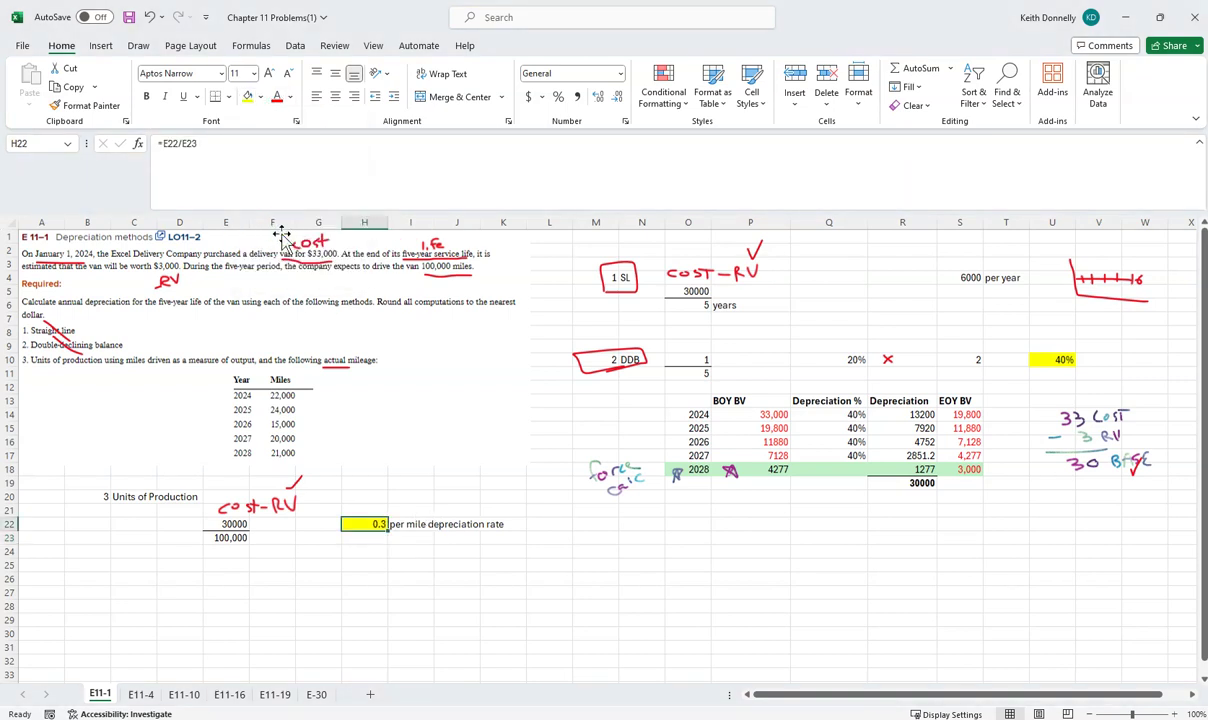
Step: Copy the years 2024–2028 from O14:O18 into the units-of-production area starting at C25
{"action": "scroll", "coordinate": [248, 510], "scroll_direction": "down", "scroll_amount": 1}
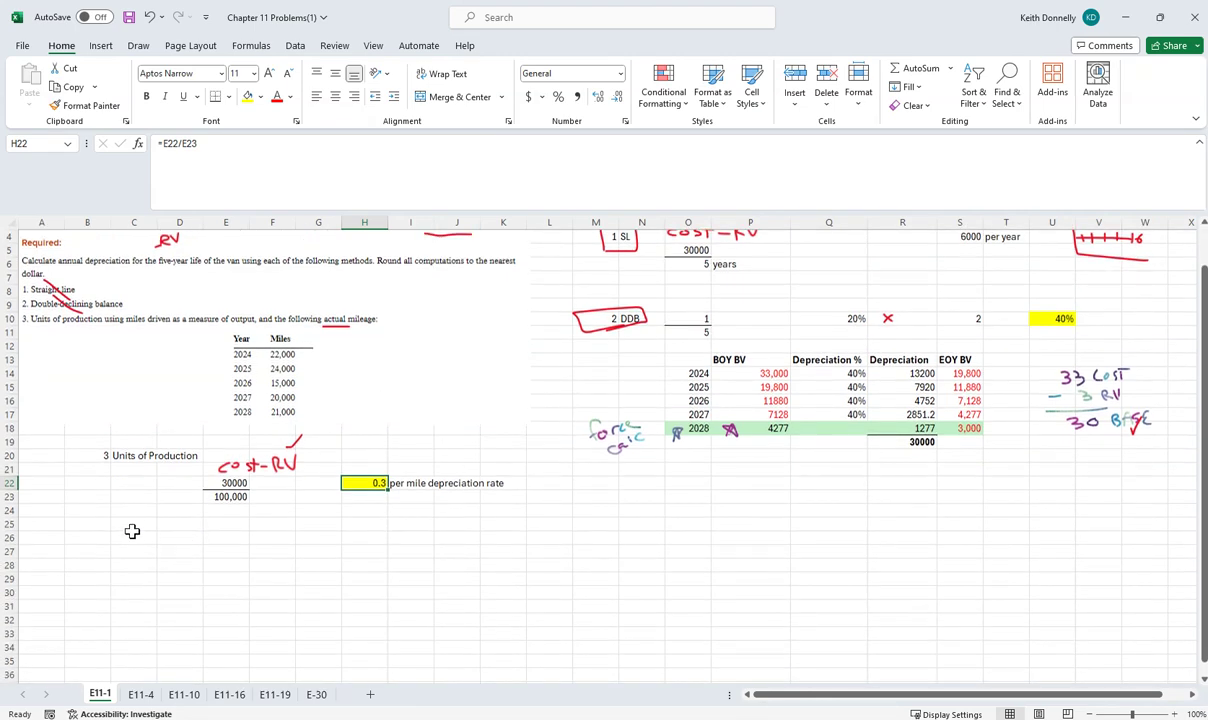
{"action": "left_click", "coordinate": [135, 525]}
{"action": "scroll", "coordinate": [150, 528], "scroll_direction": "up", "scroll_amount": 1}
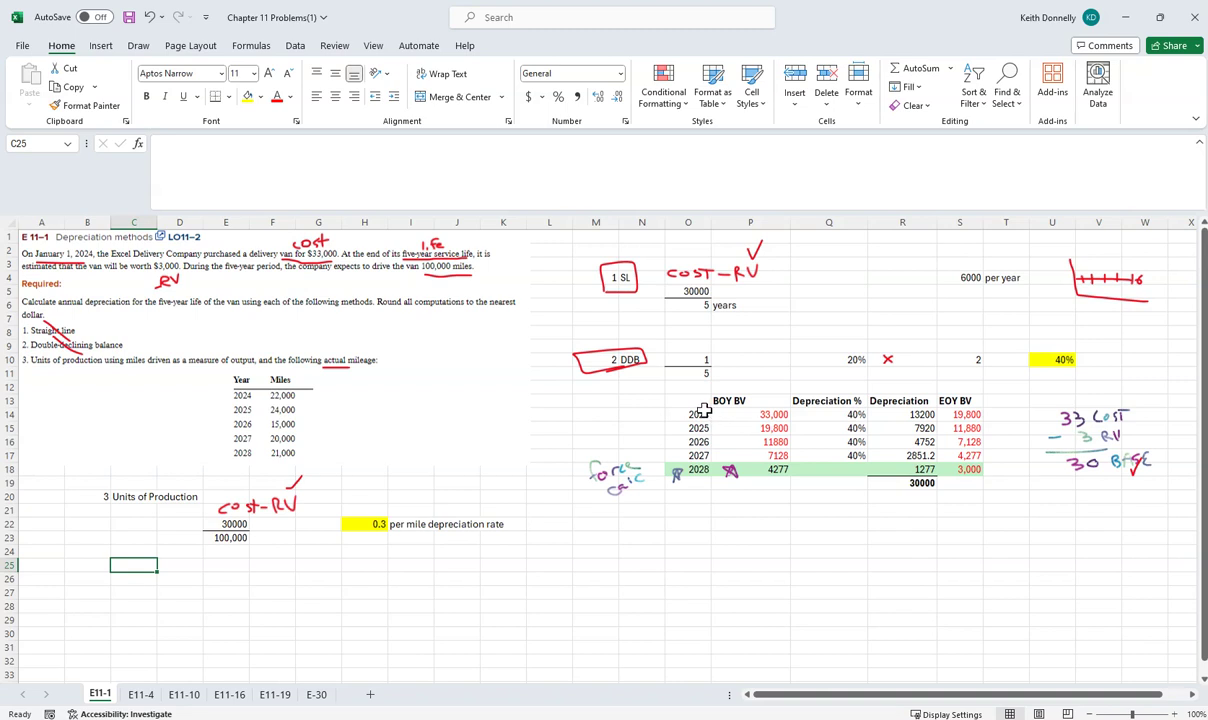
{"action": "left_click_drag", "start_coordinate": [700, 414], "coordinate": [697, 466]}
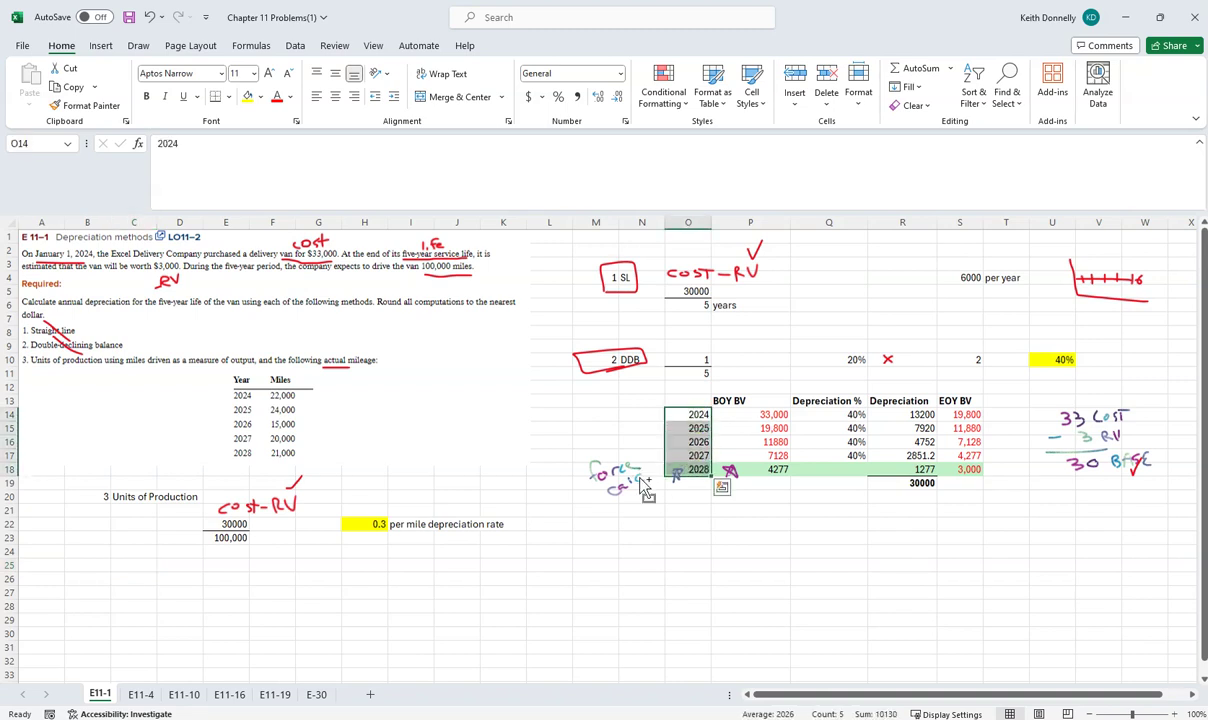
{"action": "key", "text": "ctrl+c"}
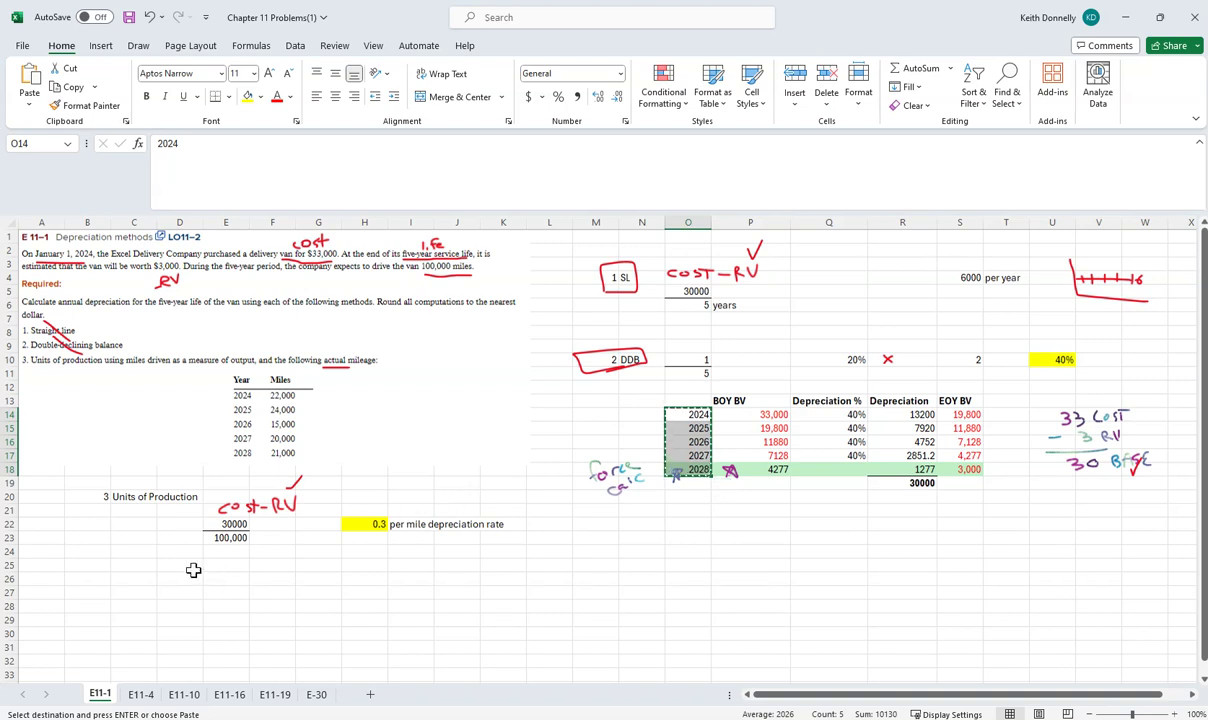
{"action": "left_click", "coordinate": [130, 565]}
{"action": "key", "text": "ctrl+v"}
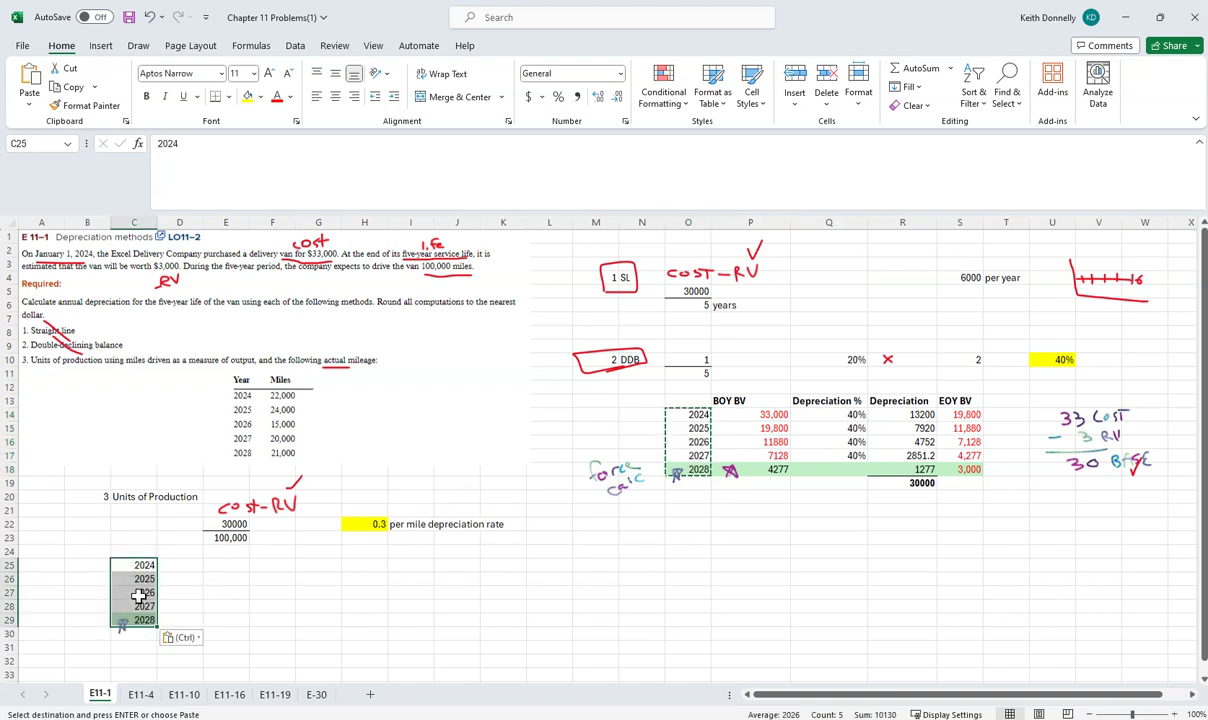
Step: Move the copied years down to C26:C30 and clear the ink star and green fill from the 2028 cell
{"action": "left_click_drag", "start_coordinate": [138, 594], "coordinate": [121, 615]}
{"action": "left_click", "coordinate": [115, 660]}
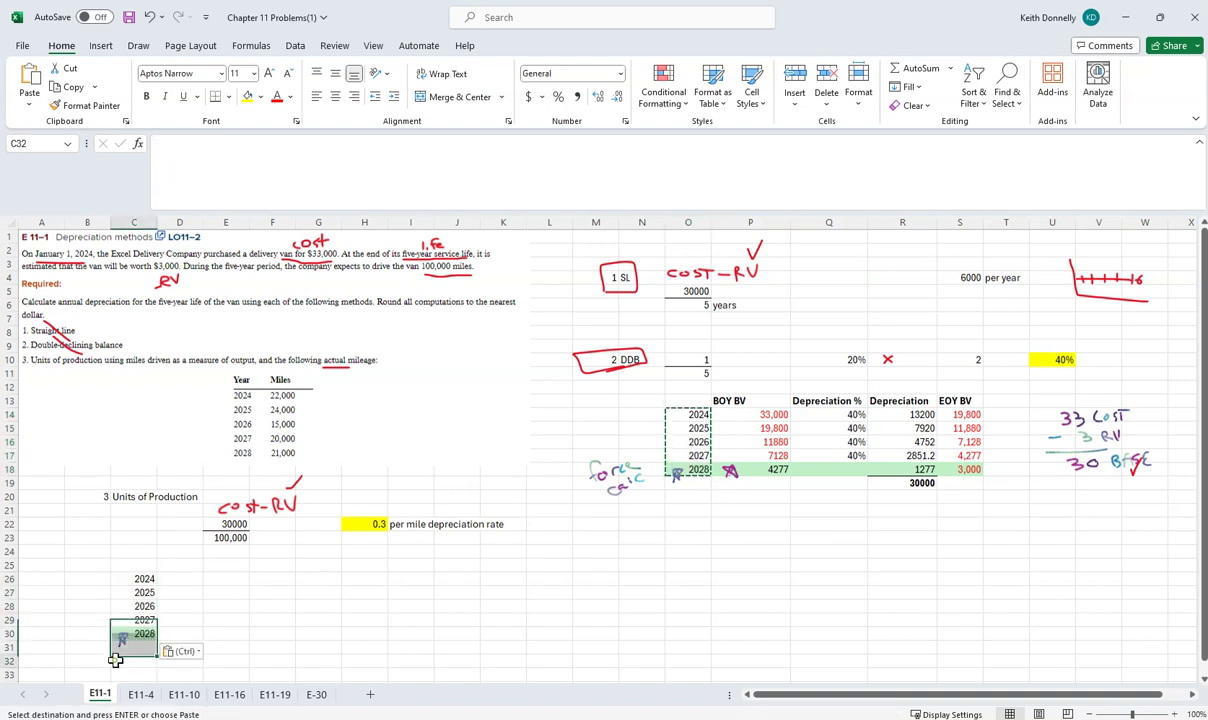
{"action": "mouse_move", "coordinate": [115, 660]}
{"action": "left_mouse_down"}
{"action": "mouse_move", "coordinate": [100, 636]}
{"action": "mouse_move", "coordinate": [113, 640]}
{"action": "mouse_move", "coordinate": [113, 628]}
{"action": "mouse_move", "coordinate": [138, 645]}
{"action": "left_mouse_up"}
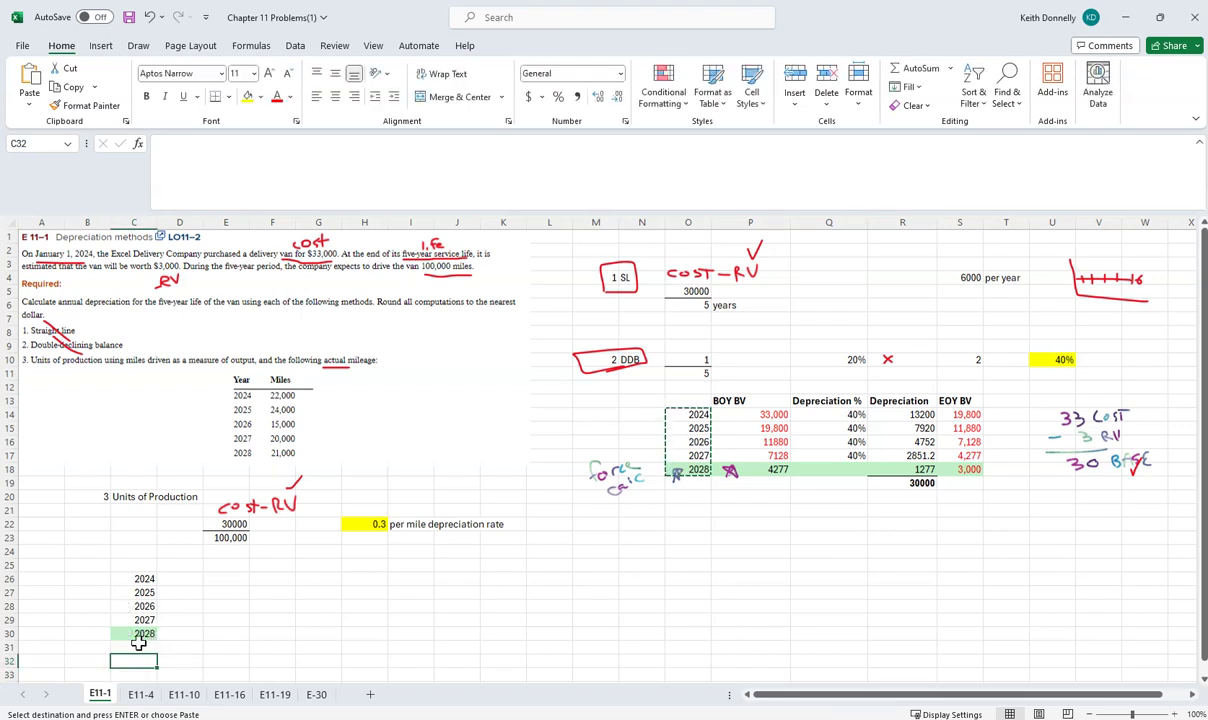
{"action": "left_click", "coordinate": [136, 634]}
{"action": "left_click", "coordinate": [261, 97]}
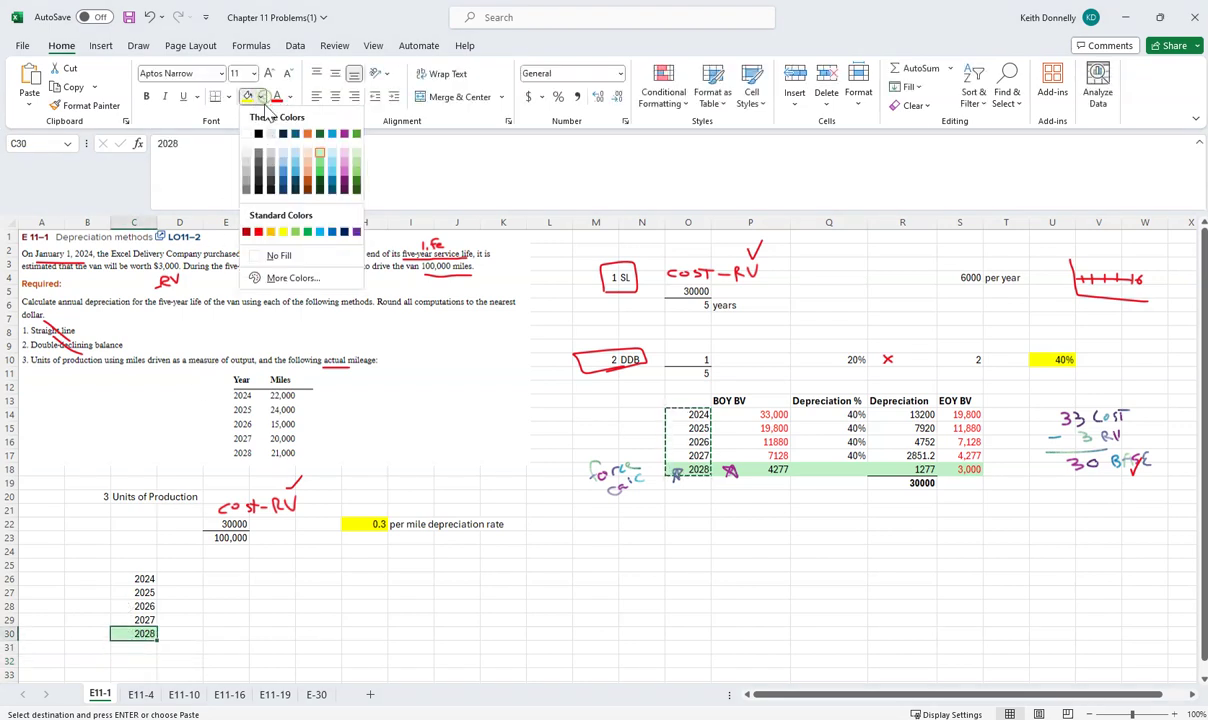
{"action": "left_click", "coordinate": [278, 256]}
Step: Enter the headings Actual, Rate, Depreciation and EOY BV in D25:G25 and widen column F to fit its heading
{"action": "left_click", "coordinate": [184, 564]}
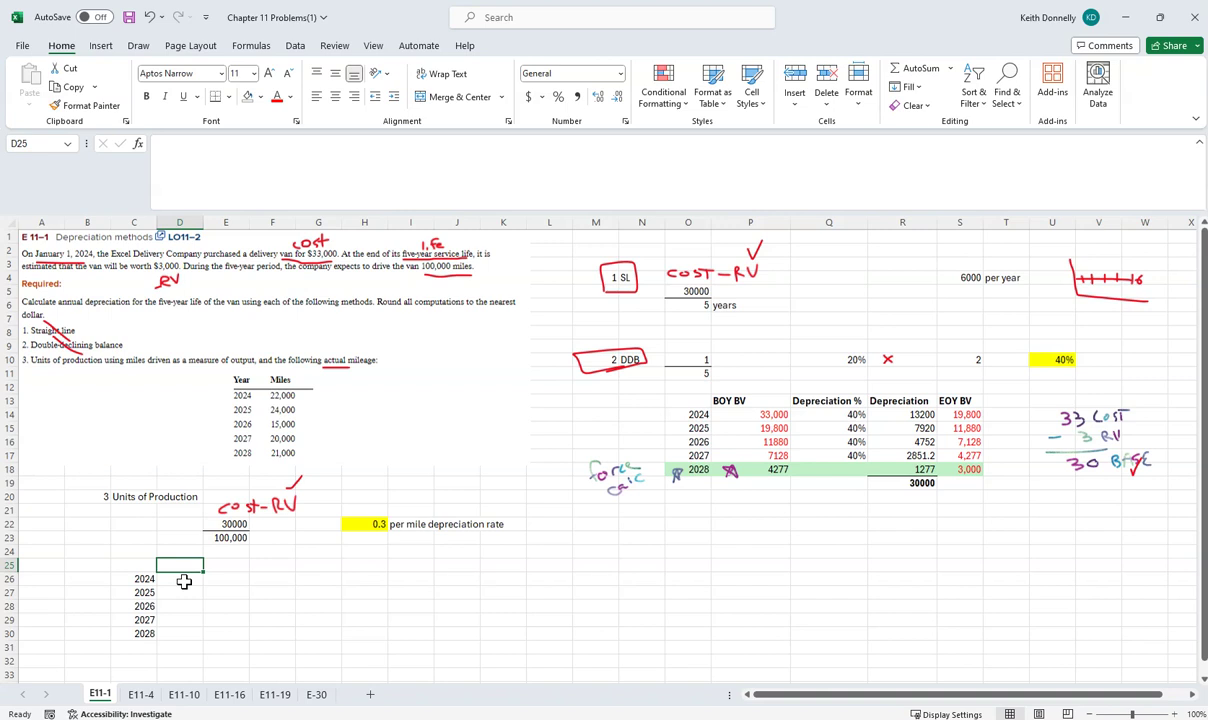
{"action": "type", "text": "Actual"}
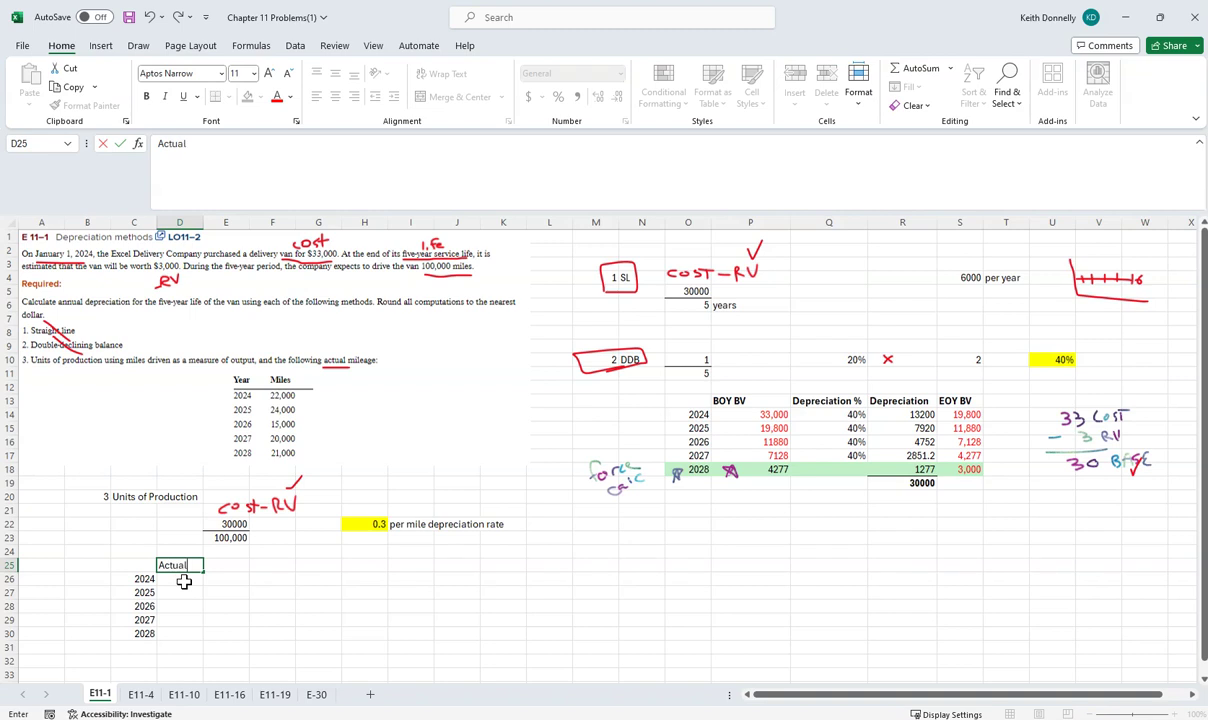
{"action": "key", "text": "Tab"}
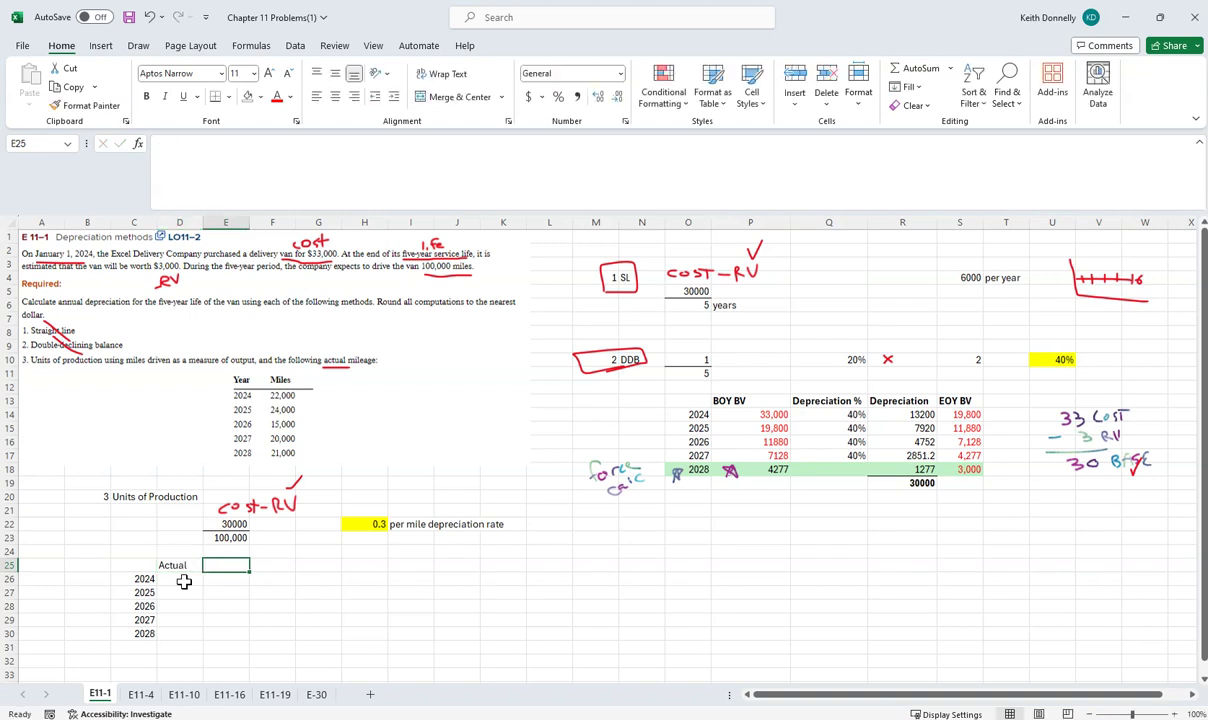
{"action": "type", "text": "Rate"}
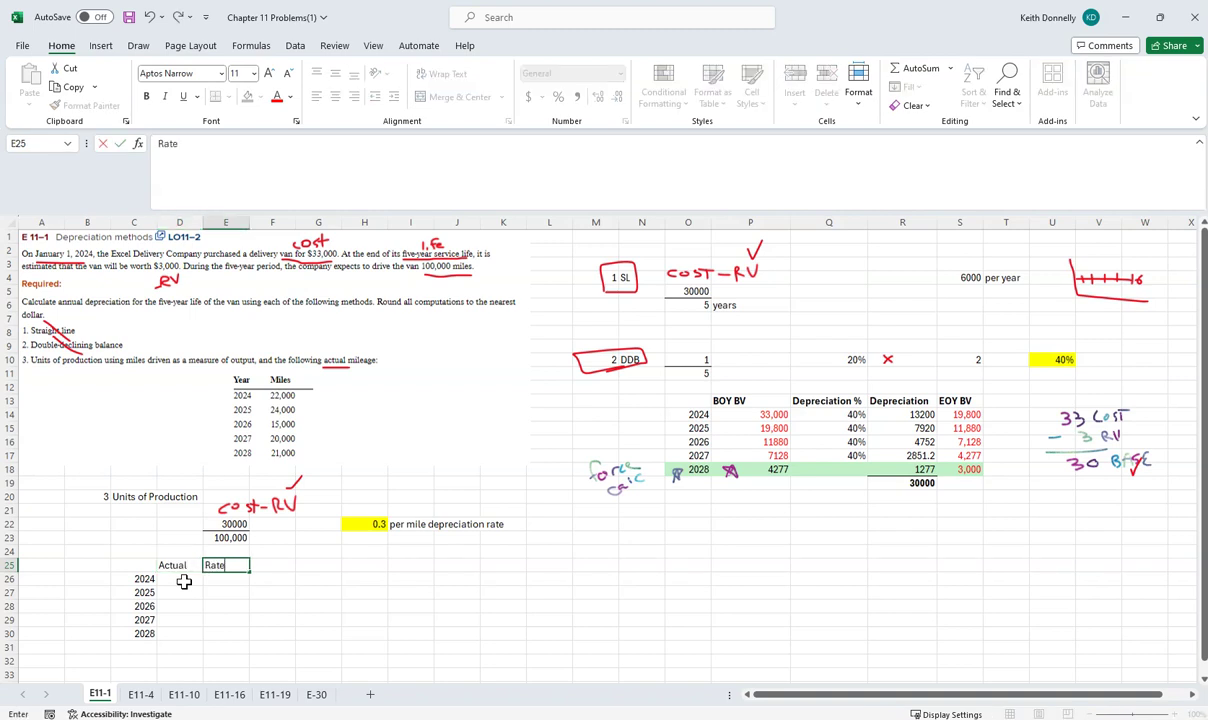
{"action": "key", "text": "Tab"}
{"action": "type", "text": "Dep"}
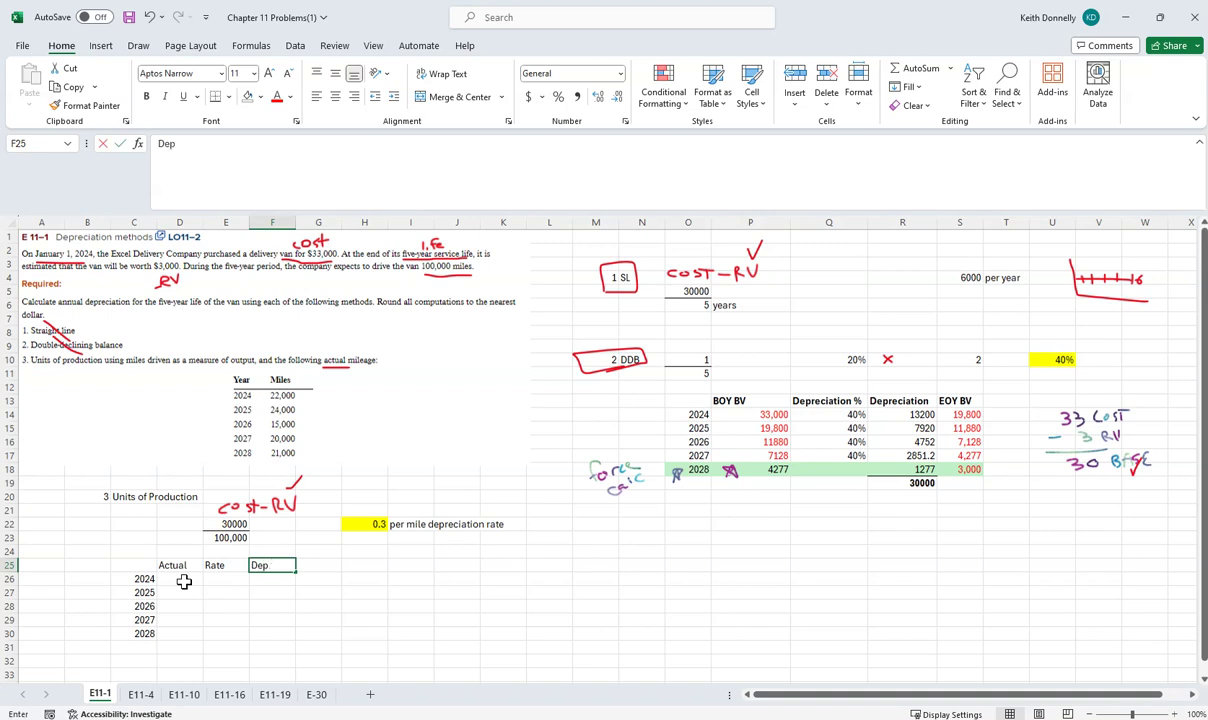
{"action": "type", "text": "reciation"}
{"action": "key", "text": "Tab"}
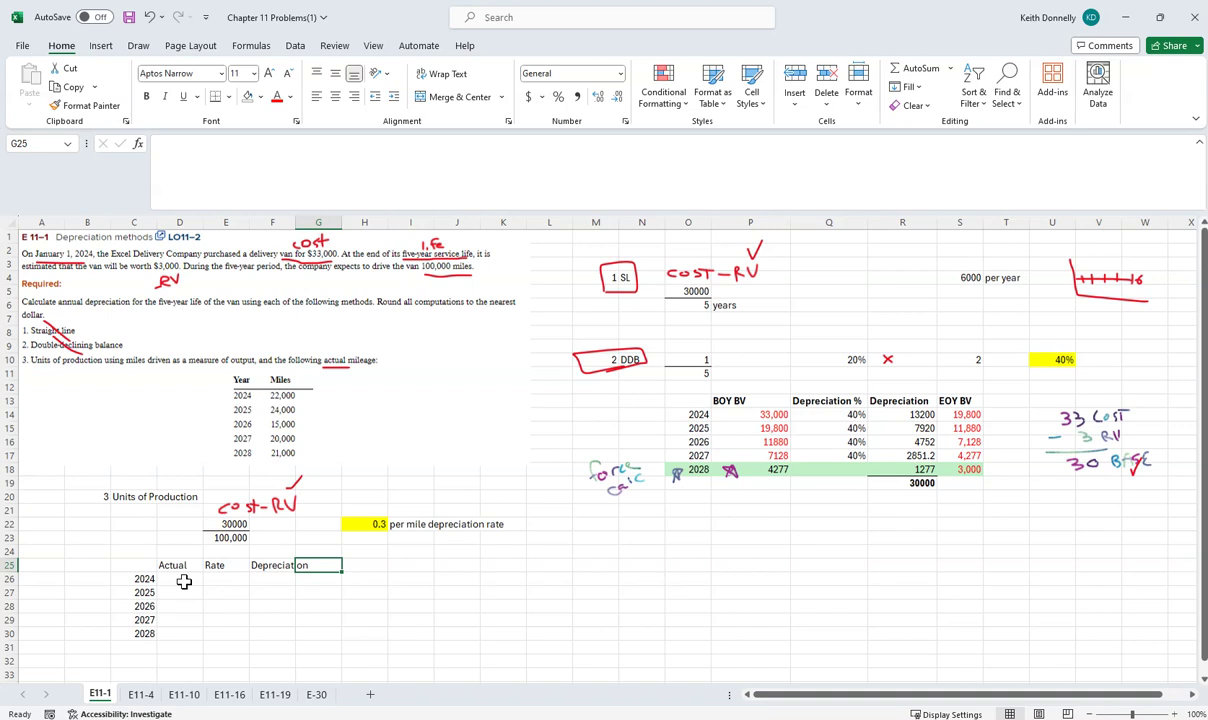
{"action": "type", "text": "EOY BV"}
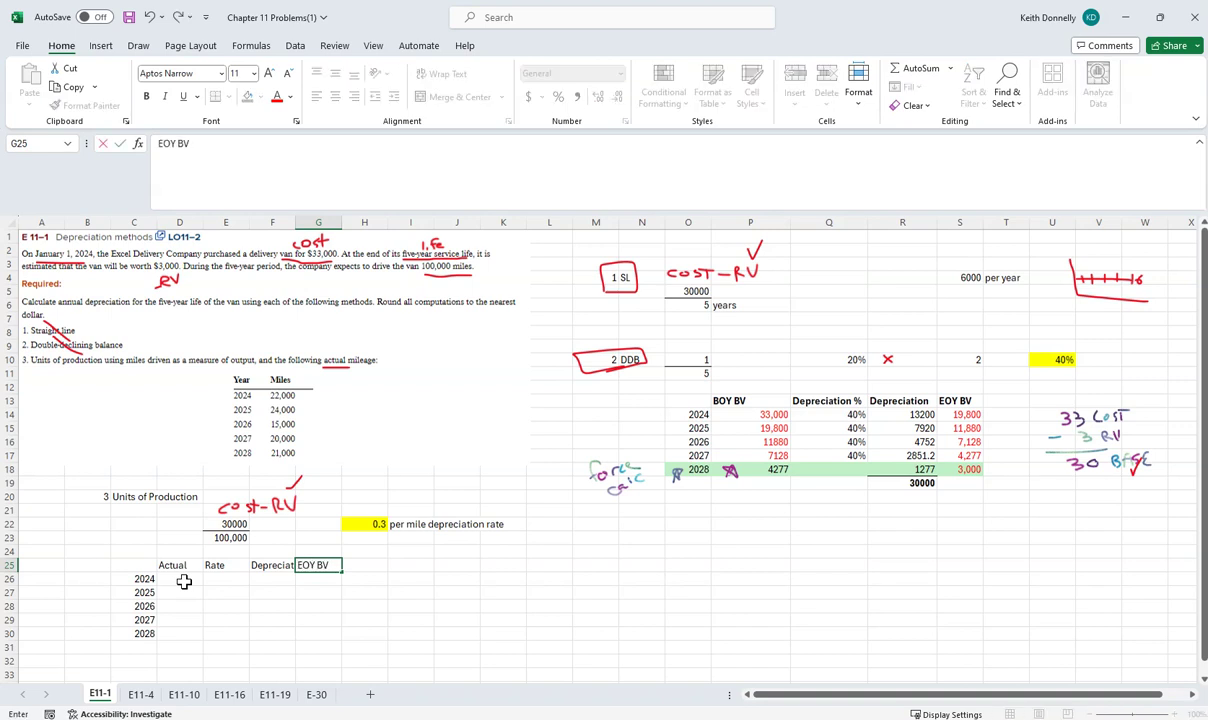
{"action": "key", "text": "Return"}
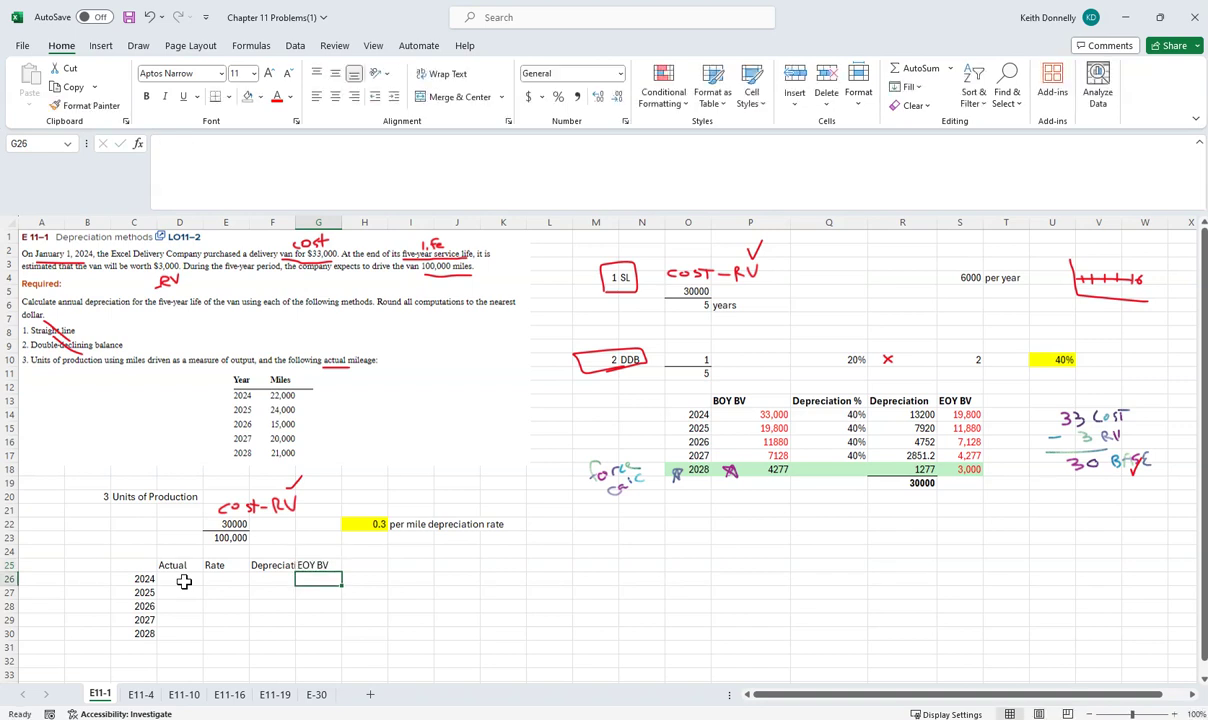
{"action": "left_click_drag", "start_coordinate": [295, 222], "coordinate": [314, 224]}
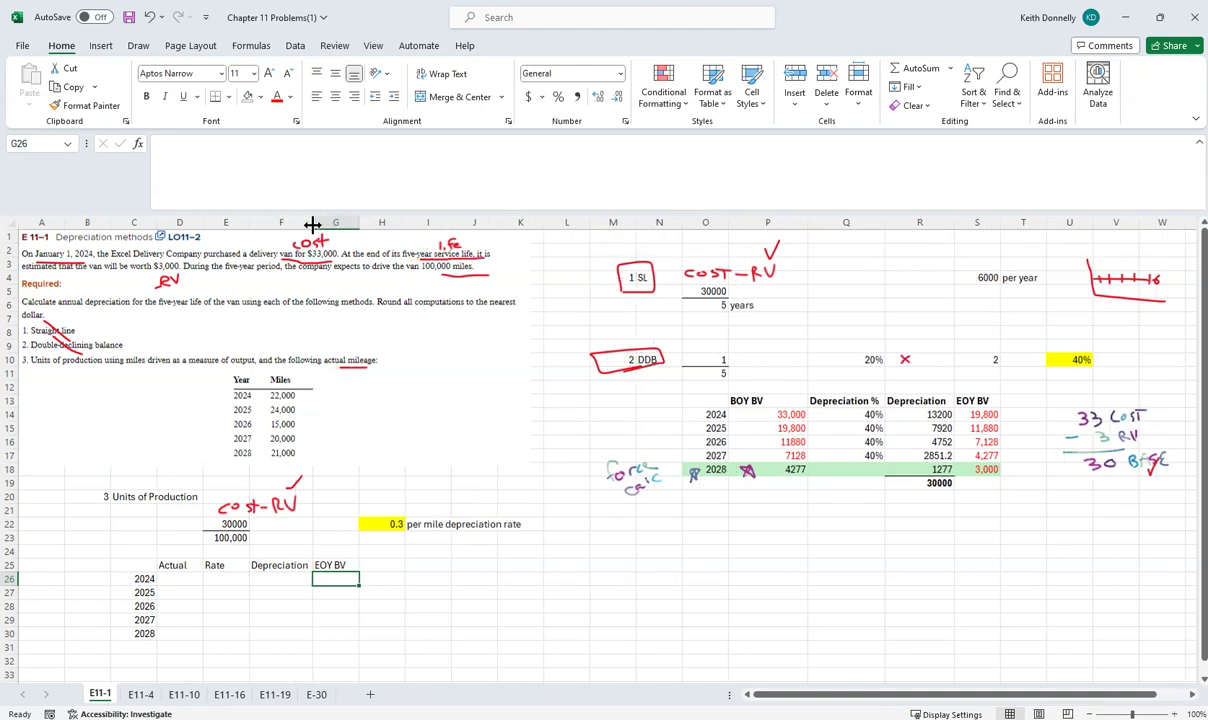
Step: Link the 2024 rate in E26 to the per-mile rate with =H22 and fill the formula down to E30
{"action": "left_click", "coordinate": [234, 577]}
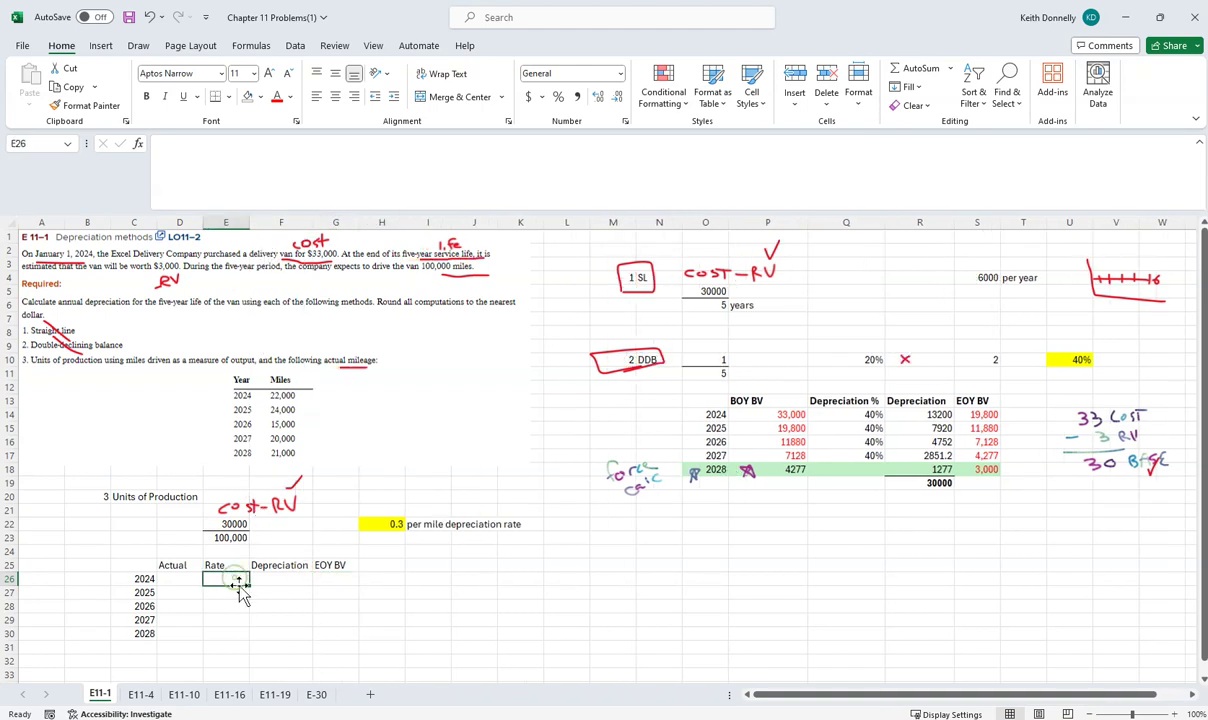
{"action": "type", "text": "="}
{"action": "left_click", "coordinate": [382, 524]}
{"action": "key", "text": "Return"}
{"action": "left_click", "coordinate": [236, 580]}
{"action": "left_click_drag", "start_coordinate": [249, 585], "coordinate": [245, 638]}
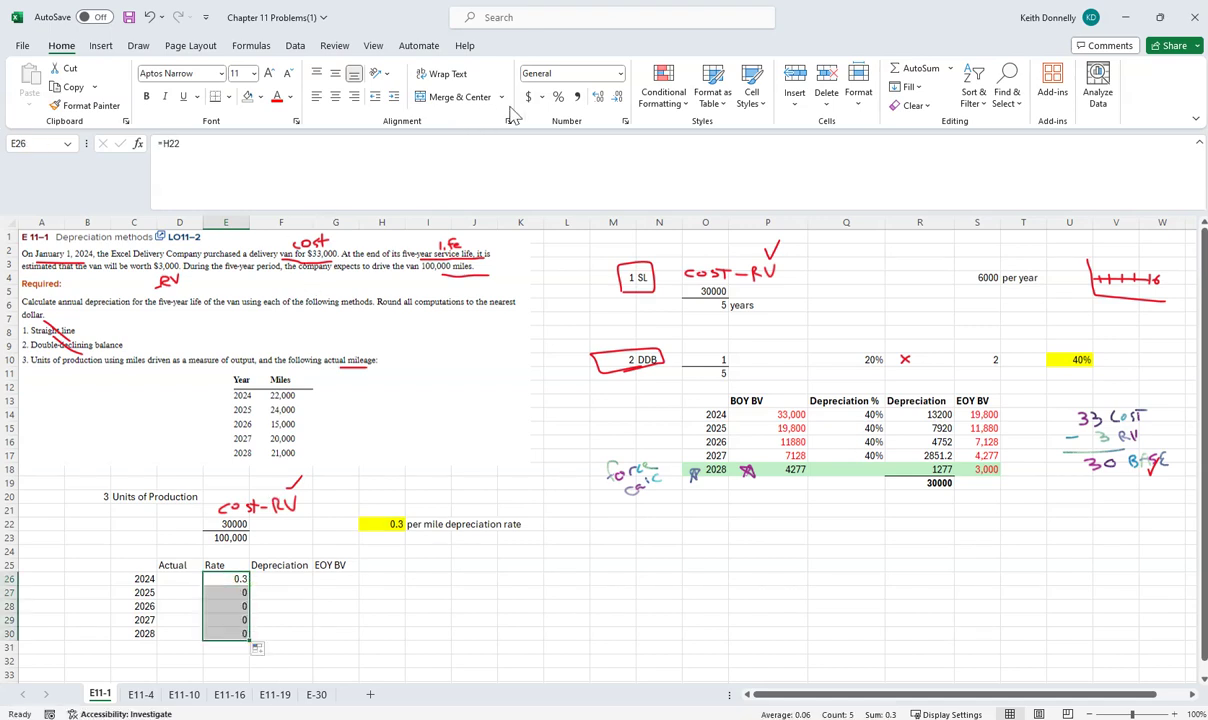
Step: Format the rates in E26:E30 with two decimal places
{"action": "left_click", "coordinate": [614, 99]}
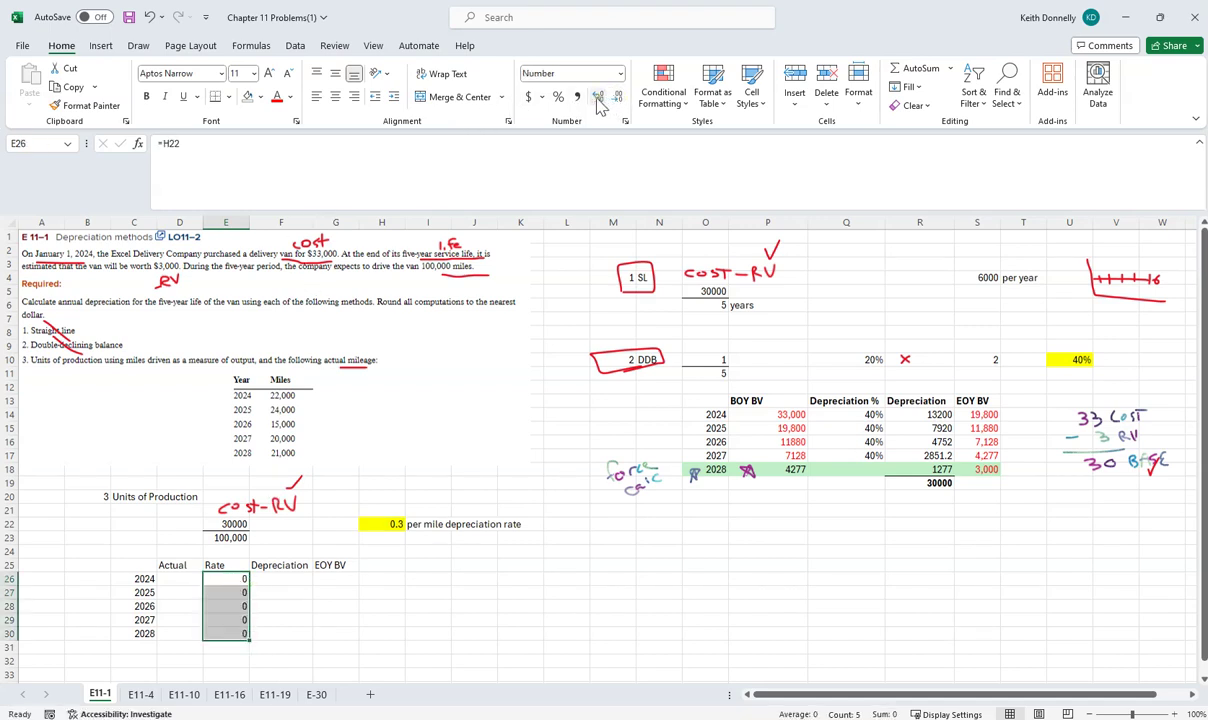
{"action": "left_click", "coordinate": [597, 97]}
{"action": "left_click", "coordinate": [597, 97]}
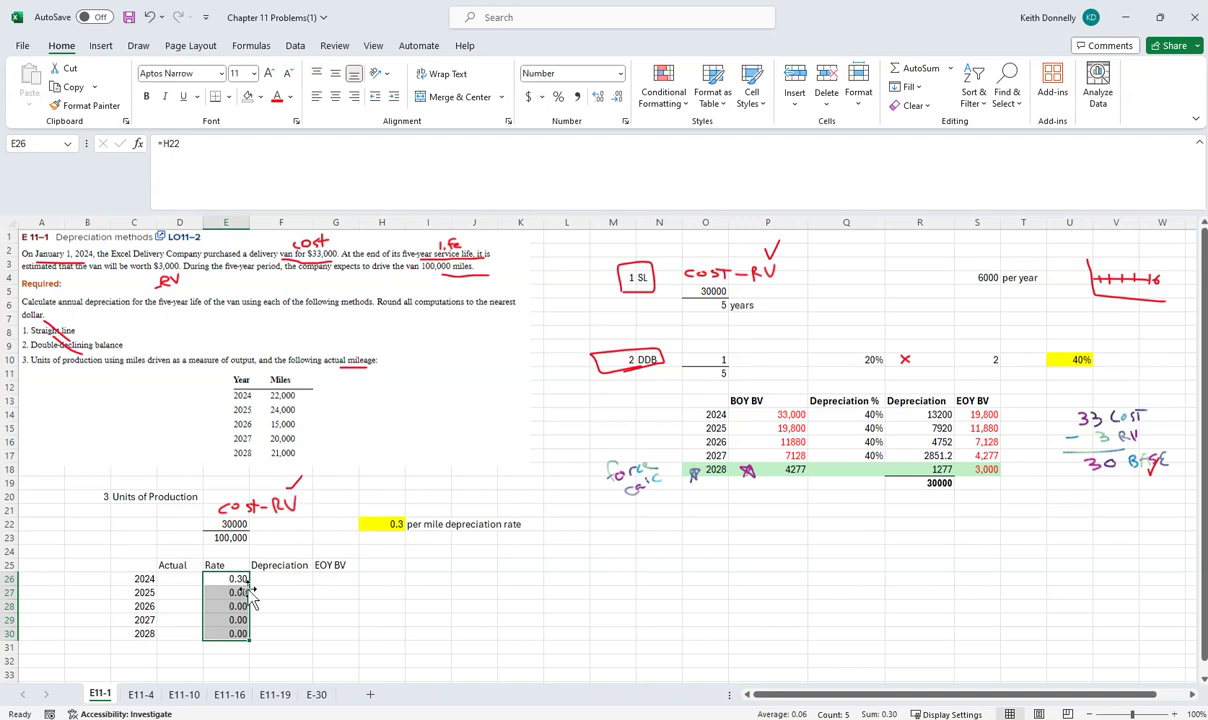
Step: Enter the actual miles 22,000, 24,000, 15,000, 20,000 and 21,000 for 2024 to 2028 in D26:D30
{"action": "left_click", "coordinate": [186, 579]}
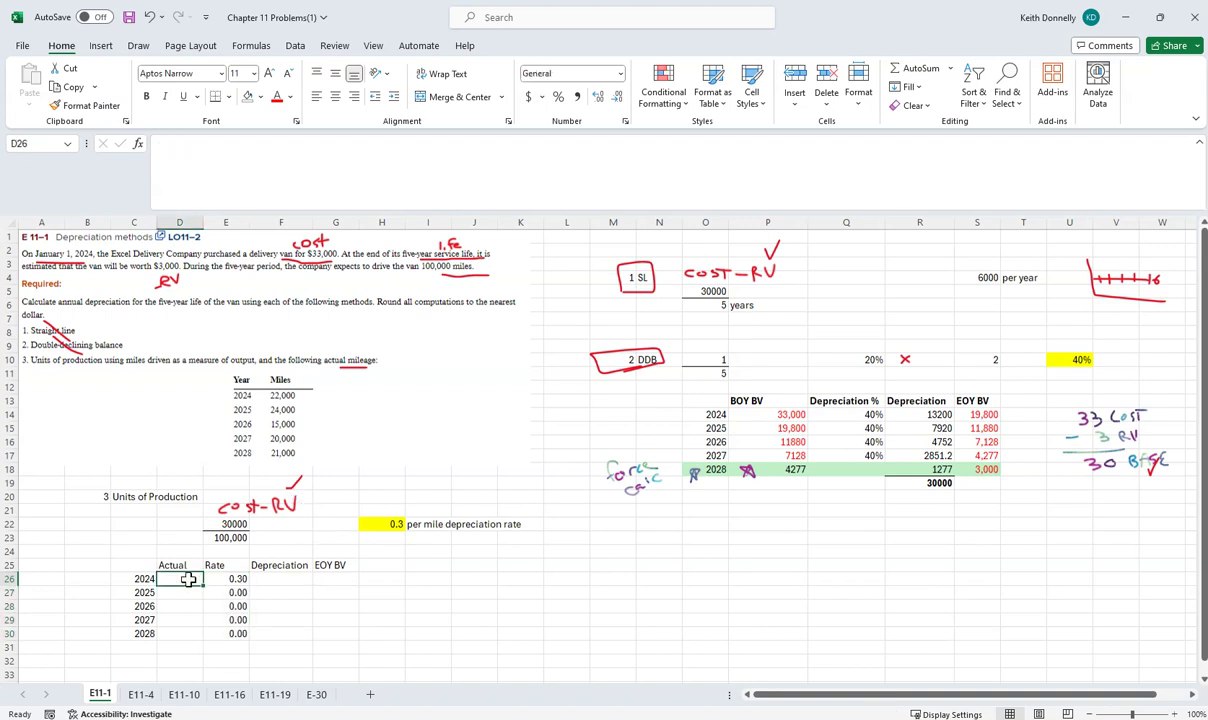
{"action": "type", "text": "22,"}
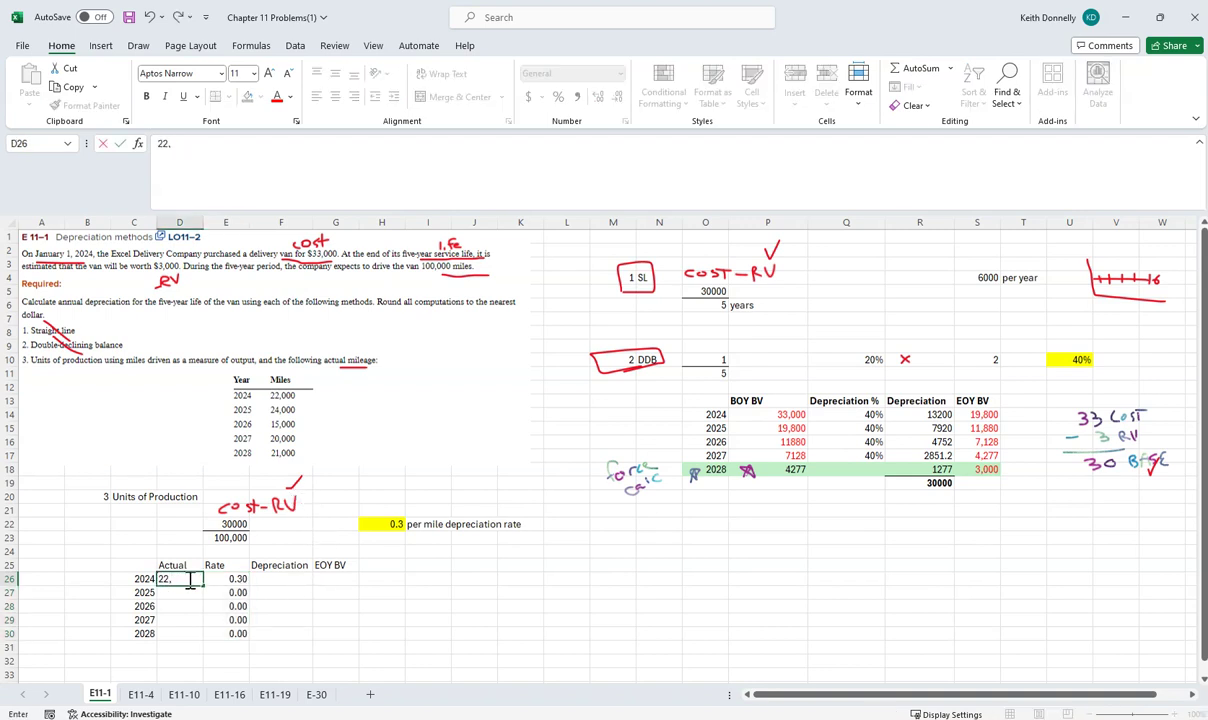
{"action": "type", "text": "000"}
{"action": "key", "text": "Return"}
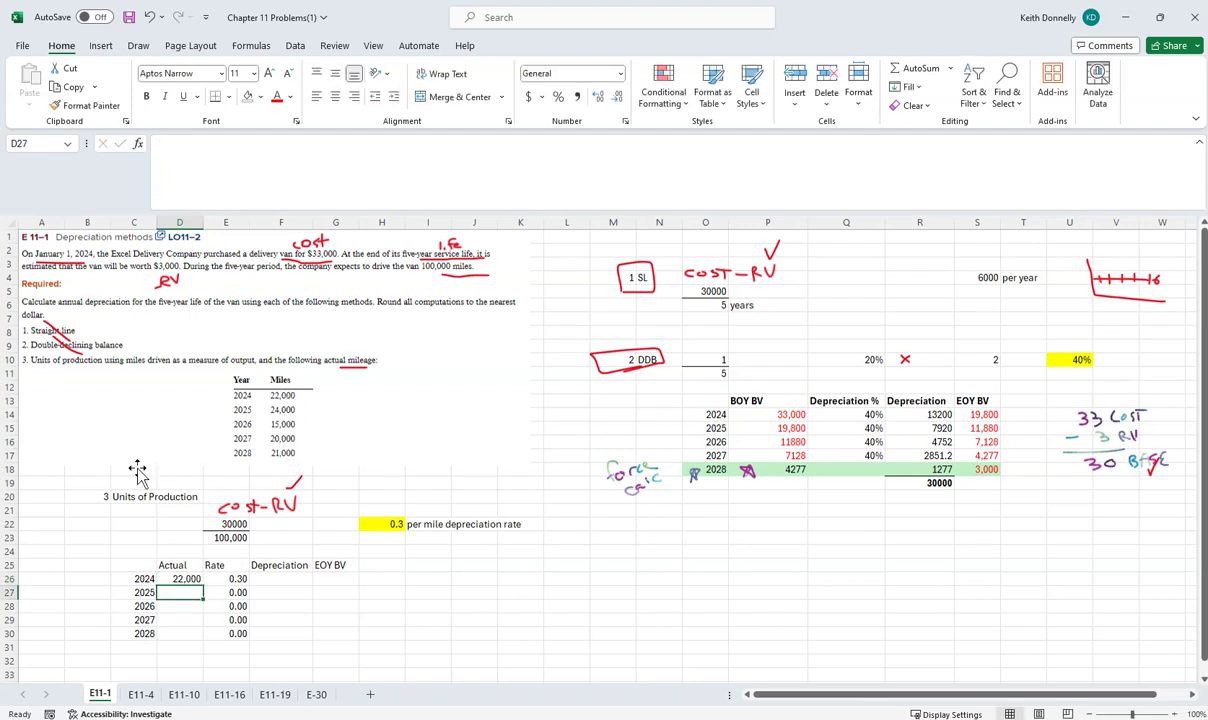
{"action": "type", "text": "24,000"}
{"action": "key", "text": "Return"}
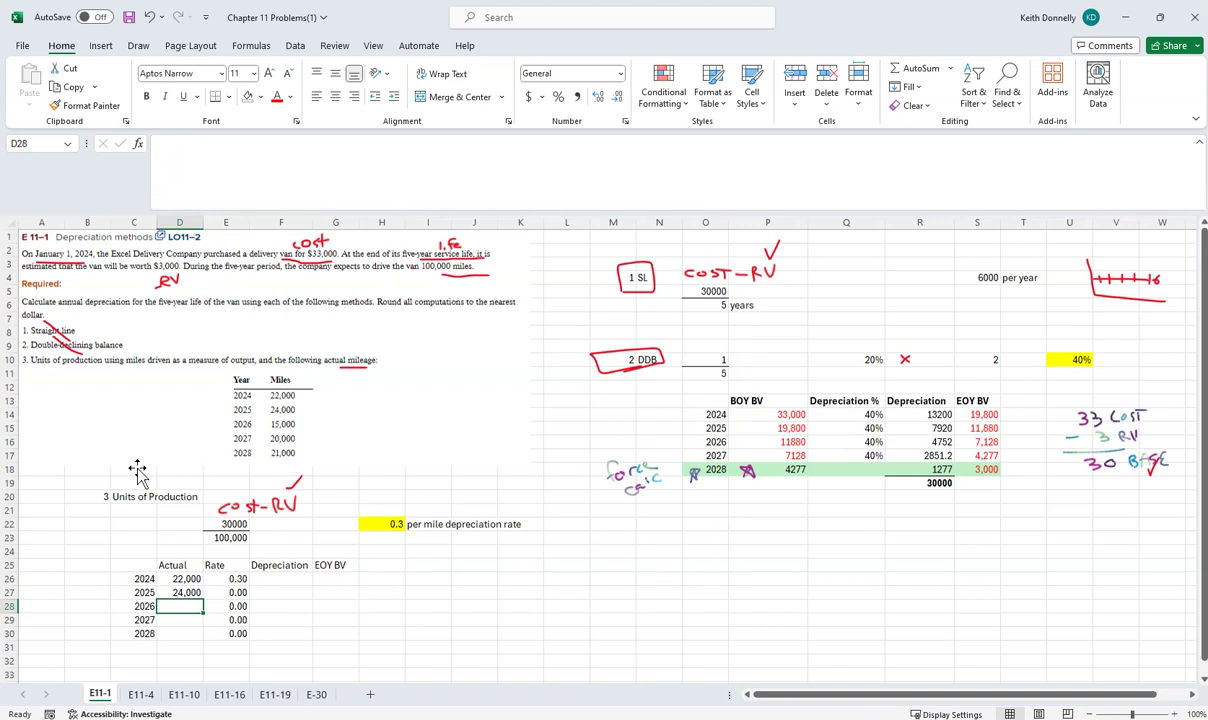
{"action": "type", "text": "15,000"}
{"action": "key", "text": "Return"}
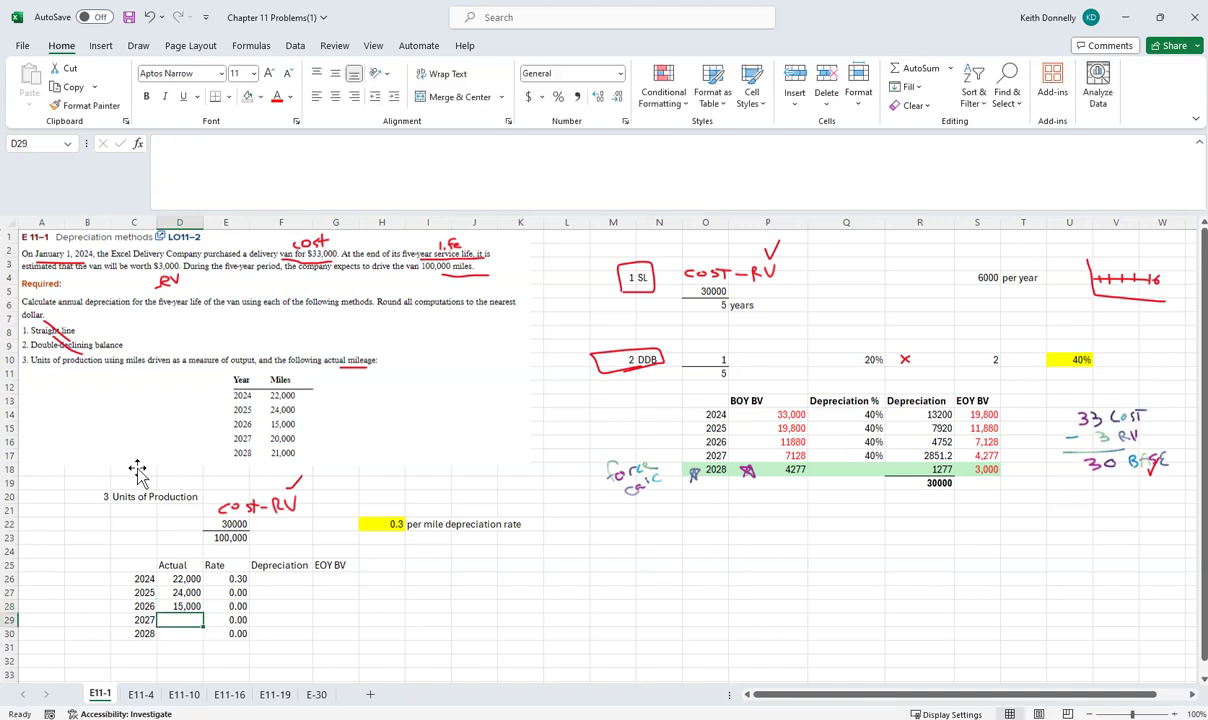
{"action": "type", "text": "20,000"}
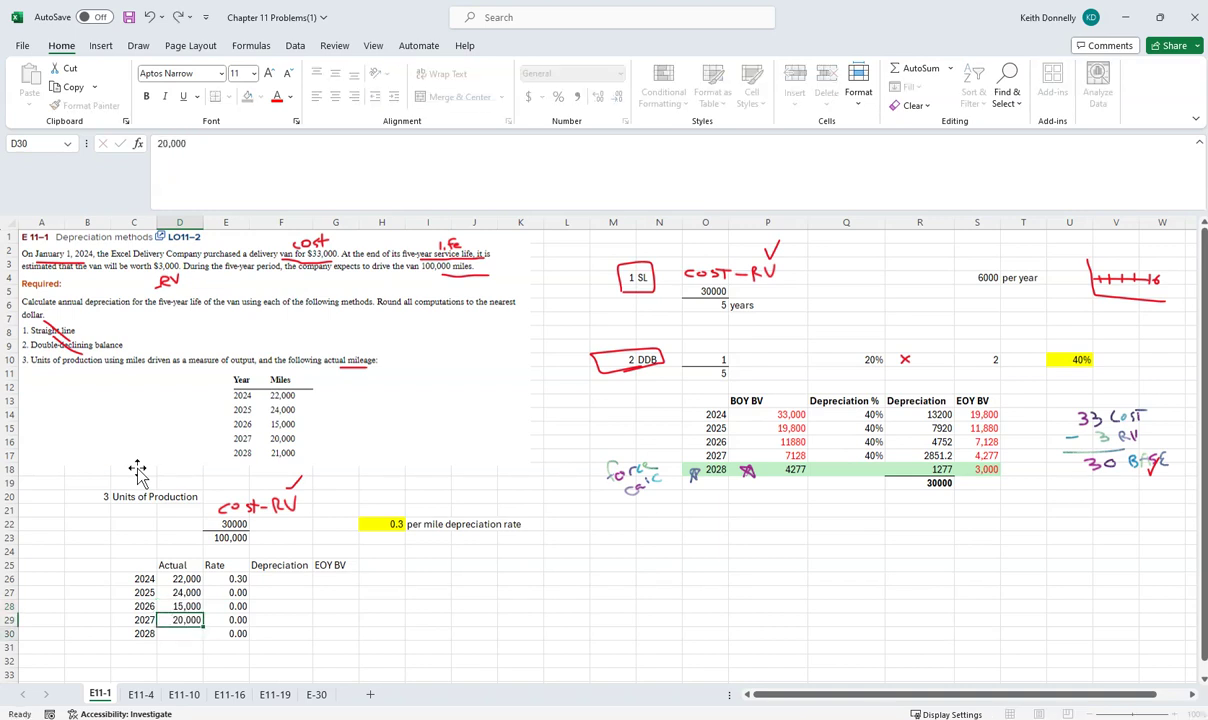
{"action": "key", "text": "Return"}
{"action": "type", "text": "21,000"}
{"action": "key", "text": "Return"}
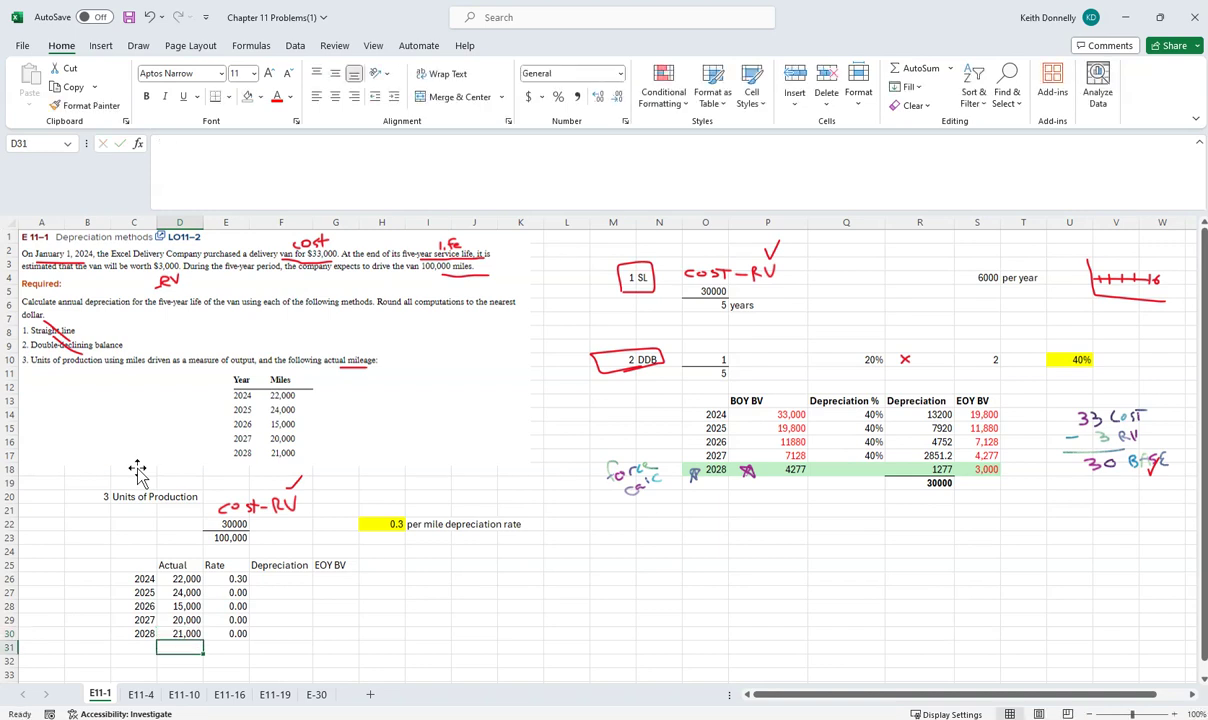
Step: Calculate the 2024 depreciation in F26 as actual miles times rate with =D26*E26
{"action": "key", "text": "Right"}
{"action": "key", "text": "Right"}
{"action": "key", "text": "Up"}
{"action": "key", "text": "Up"}
{"action": "key", "text": "Up"}
{"action": "key", "text": "Up"}
{"action": "key", "text": "Up"}
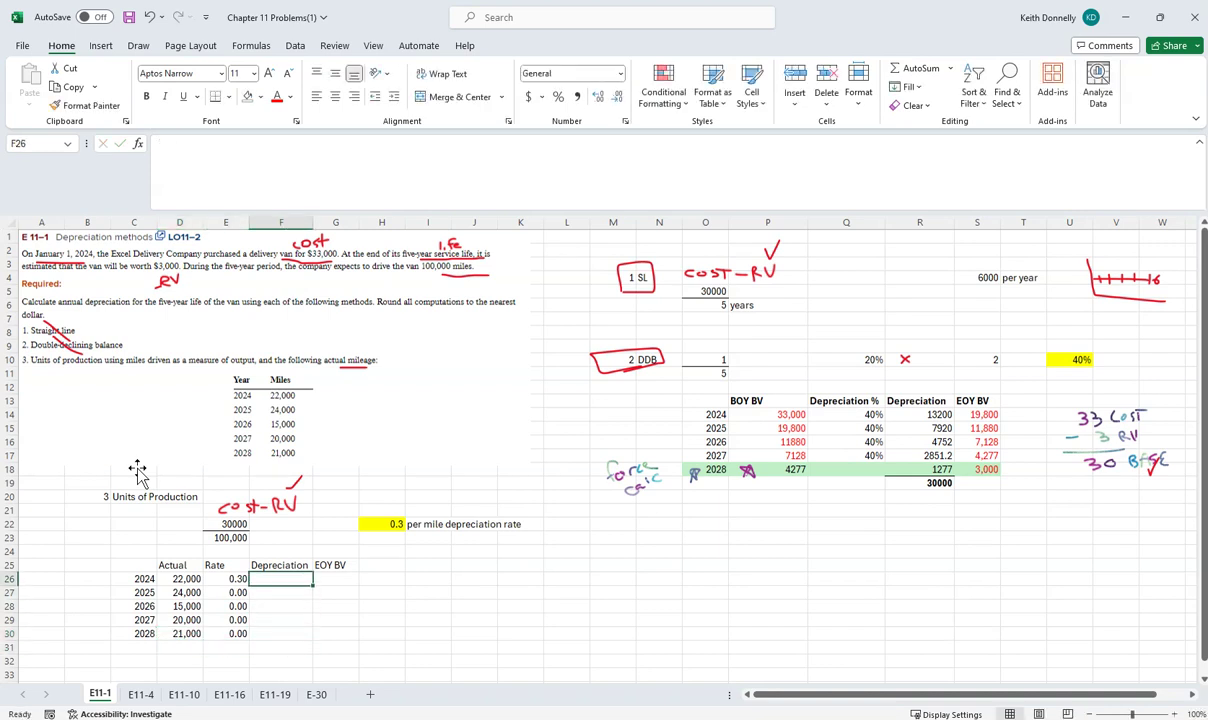
{"action": "type", "text": "="}
{"action": "key", "text": "Left"}
{"action": "key", "text": "Left"}
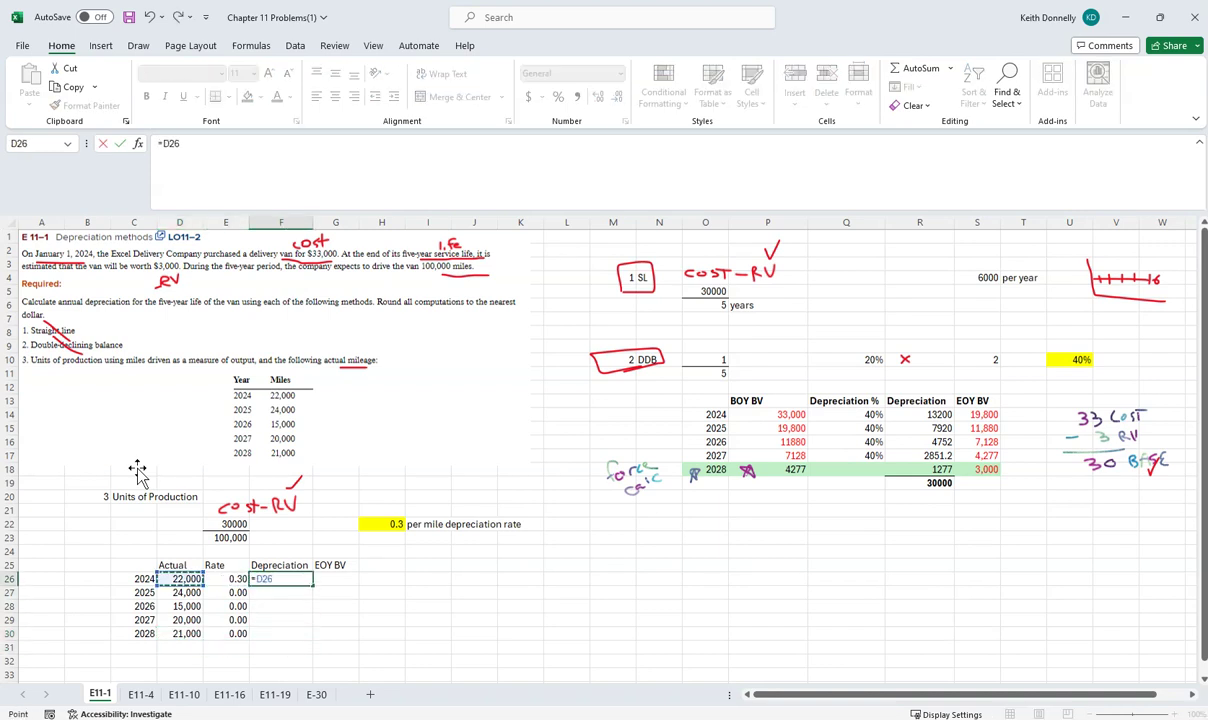
{"action": "type", "text": "*"}
{"action": "key", "text": "Left"}
{"action": "key", "text": "Return"}
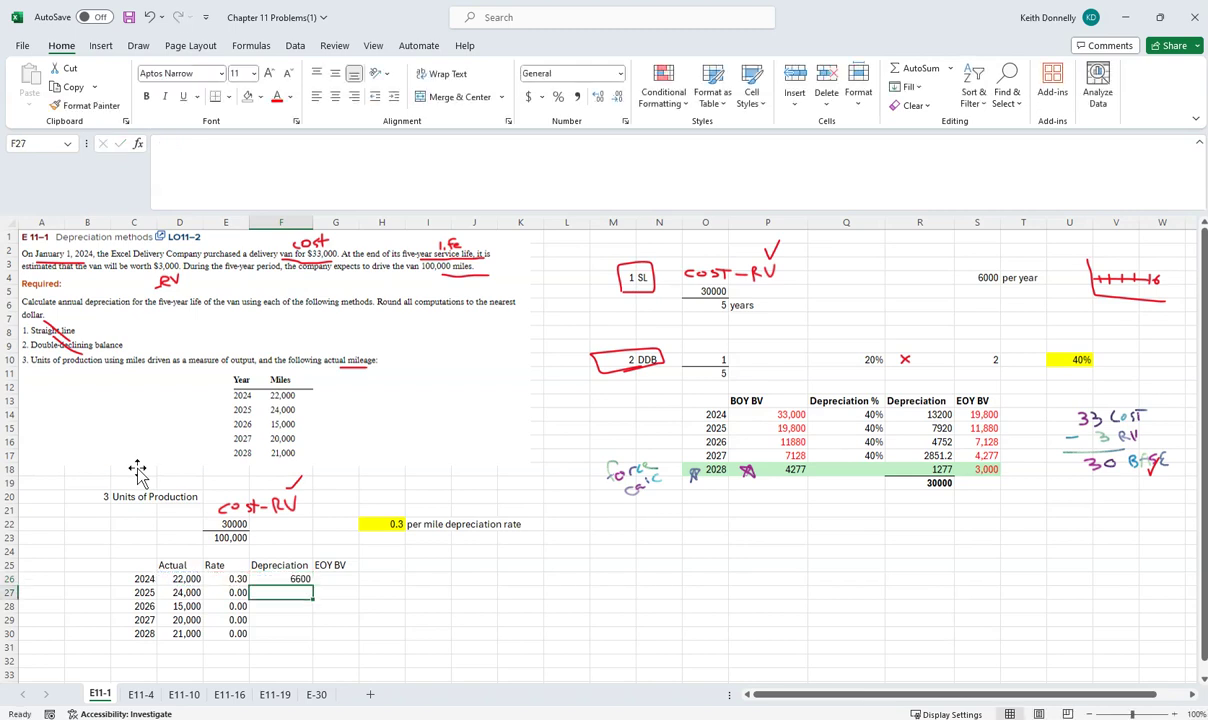
Step: Try to calculate the 2024 end-of-year book value in G26 with =30000-F26
{"action": "key", "text": "Up"}
{"action": "key", "text": "Right"}
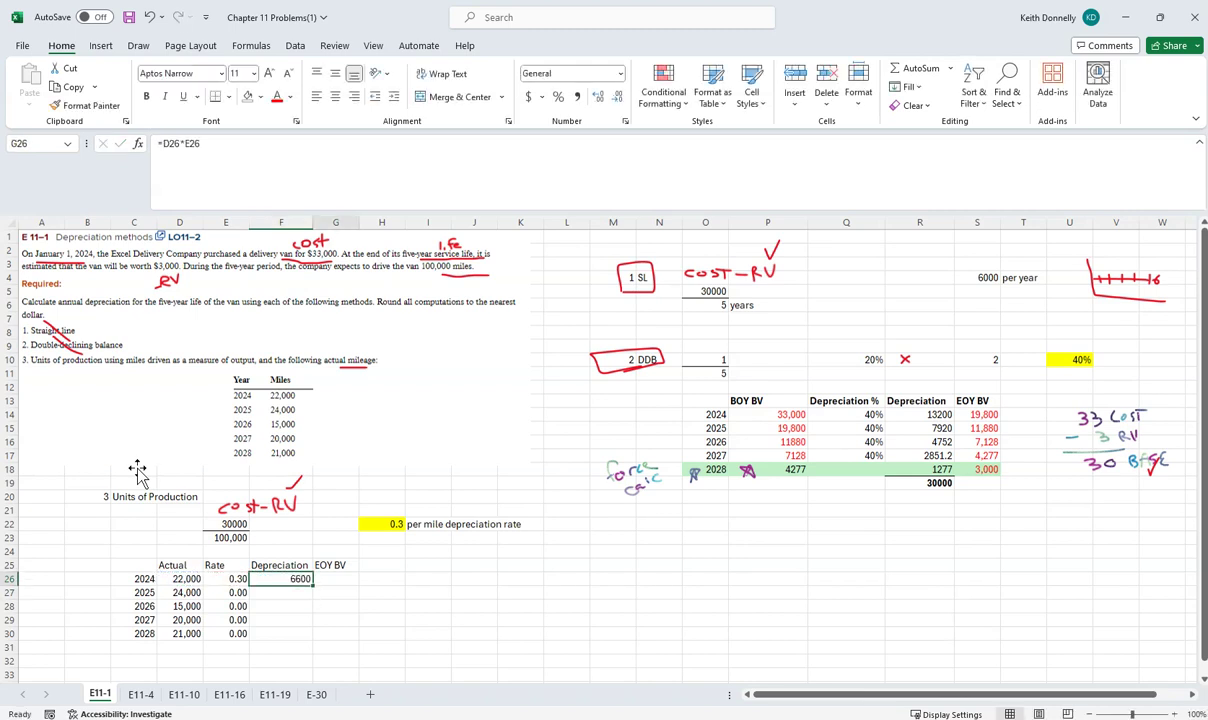
{"action": "type", "text": "="}
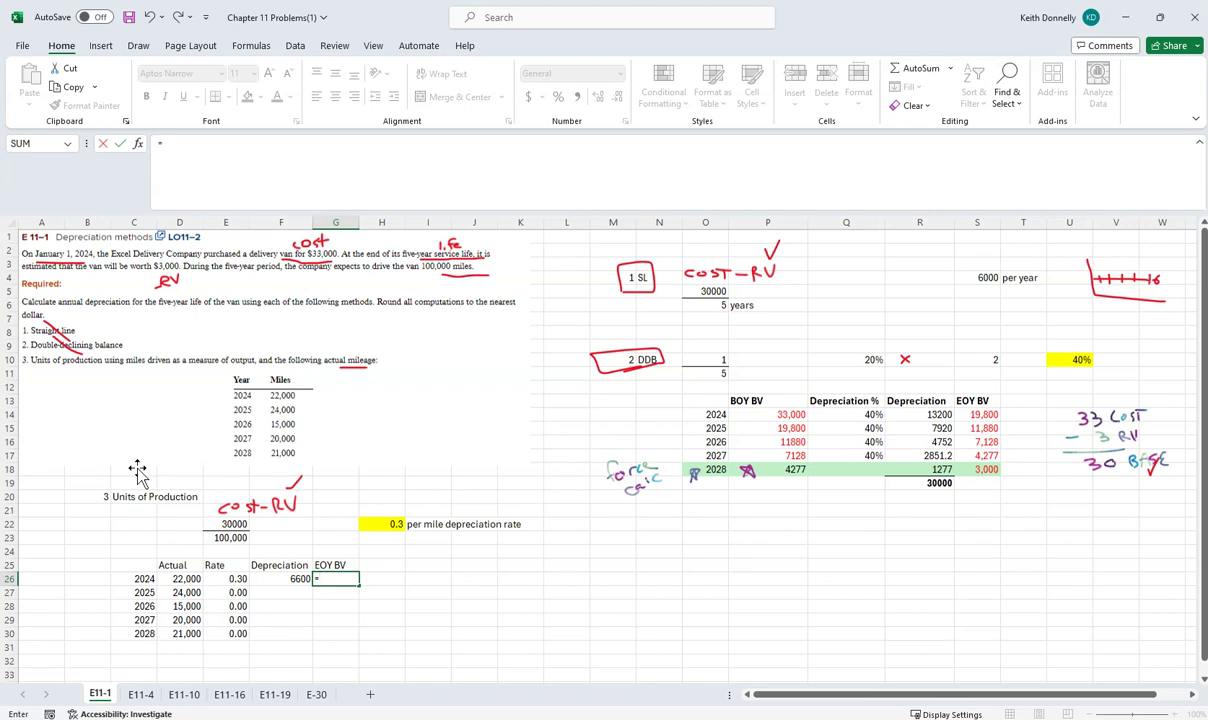
{"action": "type", "text": "30000-"}
{"action": "key", "text": "Left"}
{"action": "key", "text": "Return"}
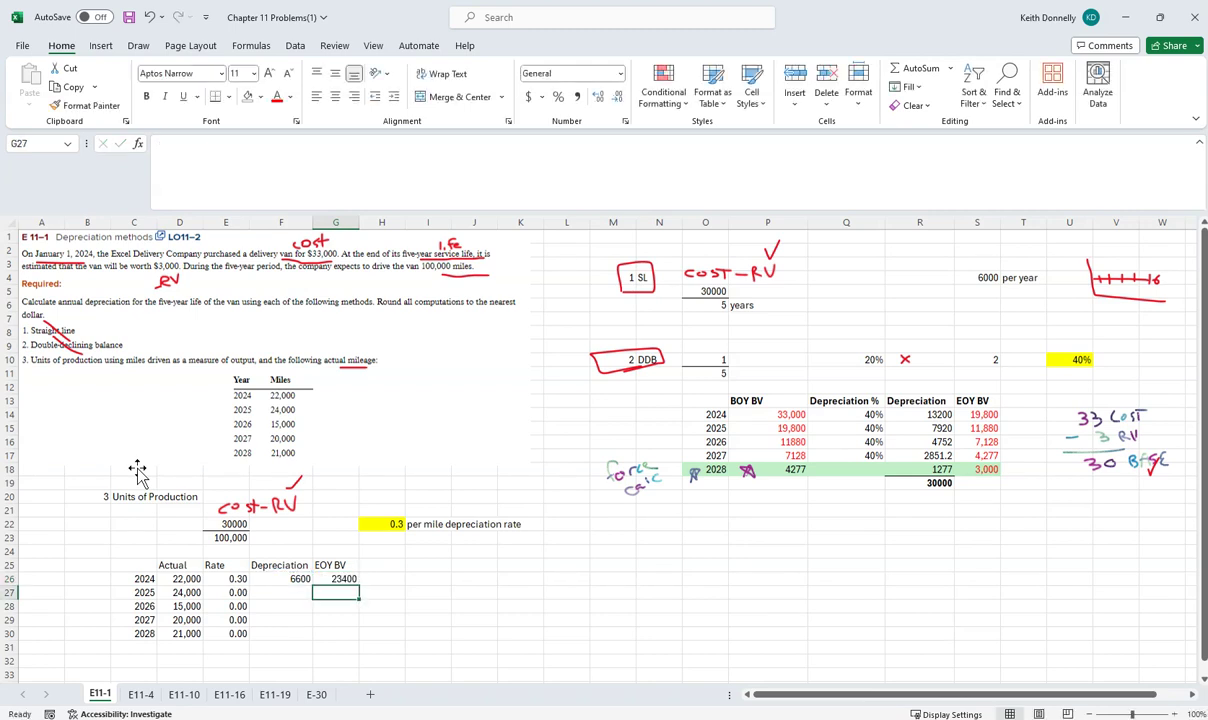
Step: Replace the 2024 end-of-year book value formula in G26 with =33000-F26
{"action": "key", "text": "Up"}
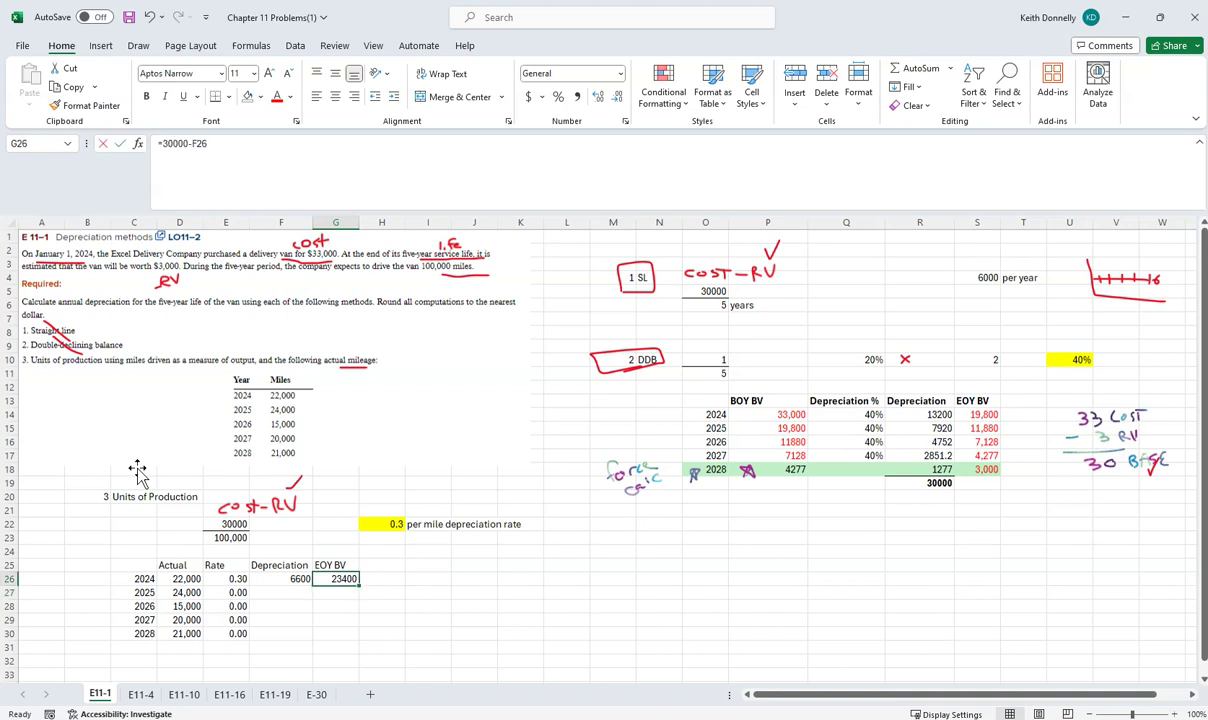
{"action": "key", "text": "BackSpace"}
{"action": "type", "text": "33"}
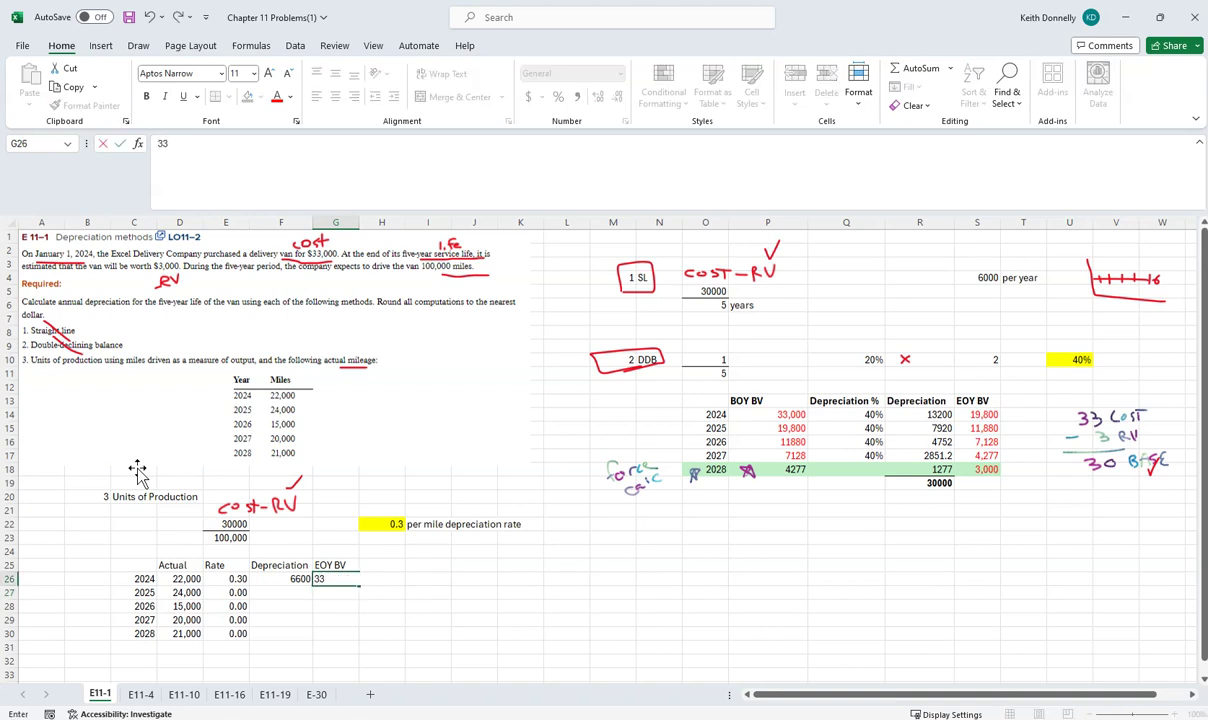
{"action": "type", "text": "000"}
{"action": "key", "text": "BackSpace"}
{"action": "key", "text": "BackSpace"}
{"action": "key", "text": "BackSpace"}
{"action": "key", "text": "BackSpace"}
{"action": "key", "text": "BackSpace"}
{"action": "type", "text": "=33000"}
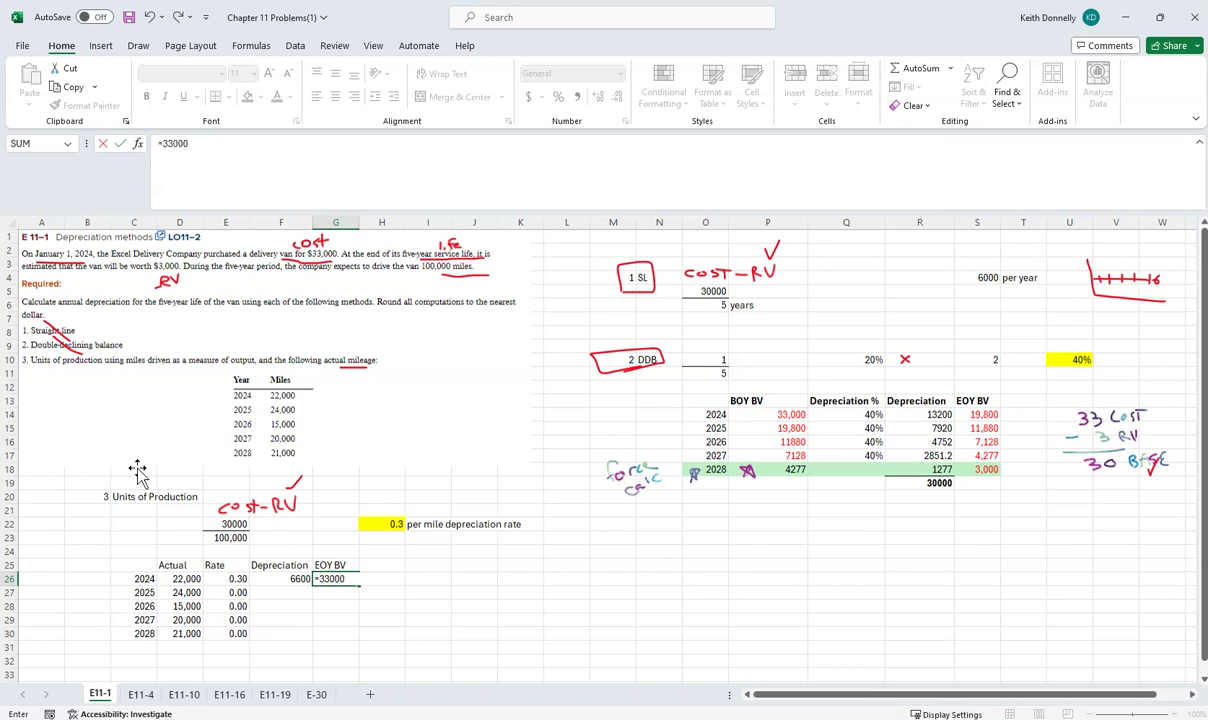
{"action": "type", "text": "-F26"}
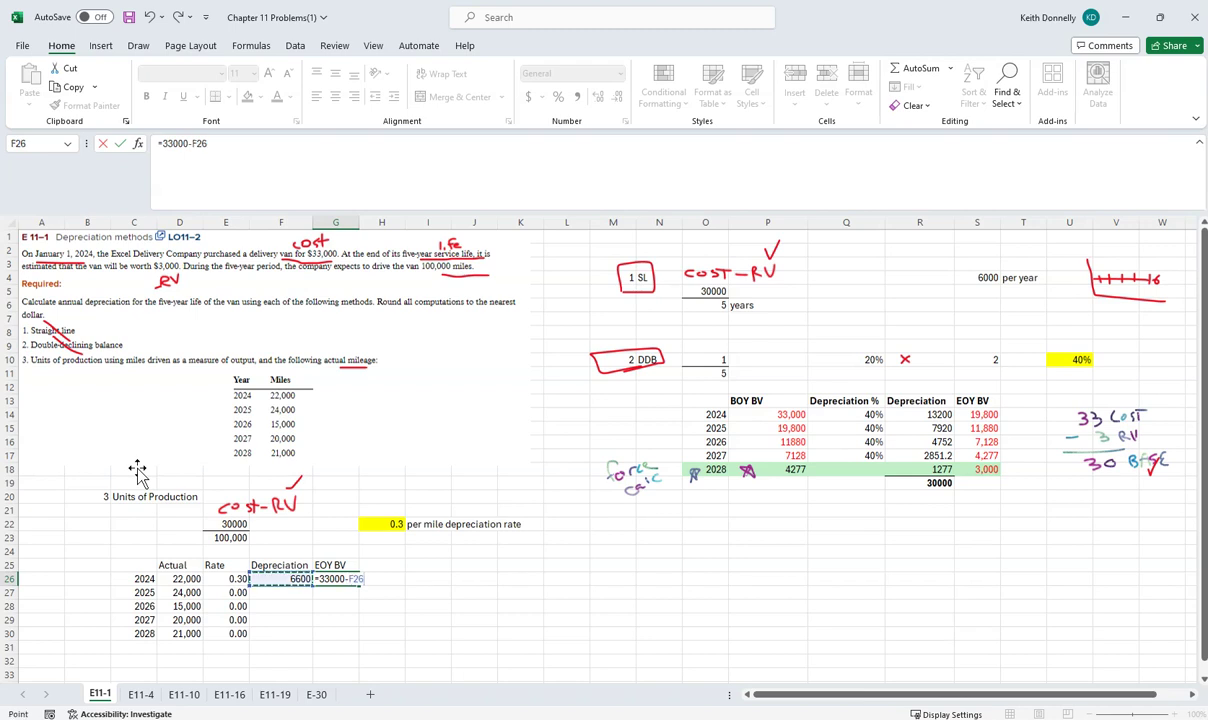
{"action": "key", "text": "Return"}
Step: Fill the depreciation formula from F26 down to F30
{"action": "key", "text": "Up"}
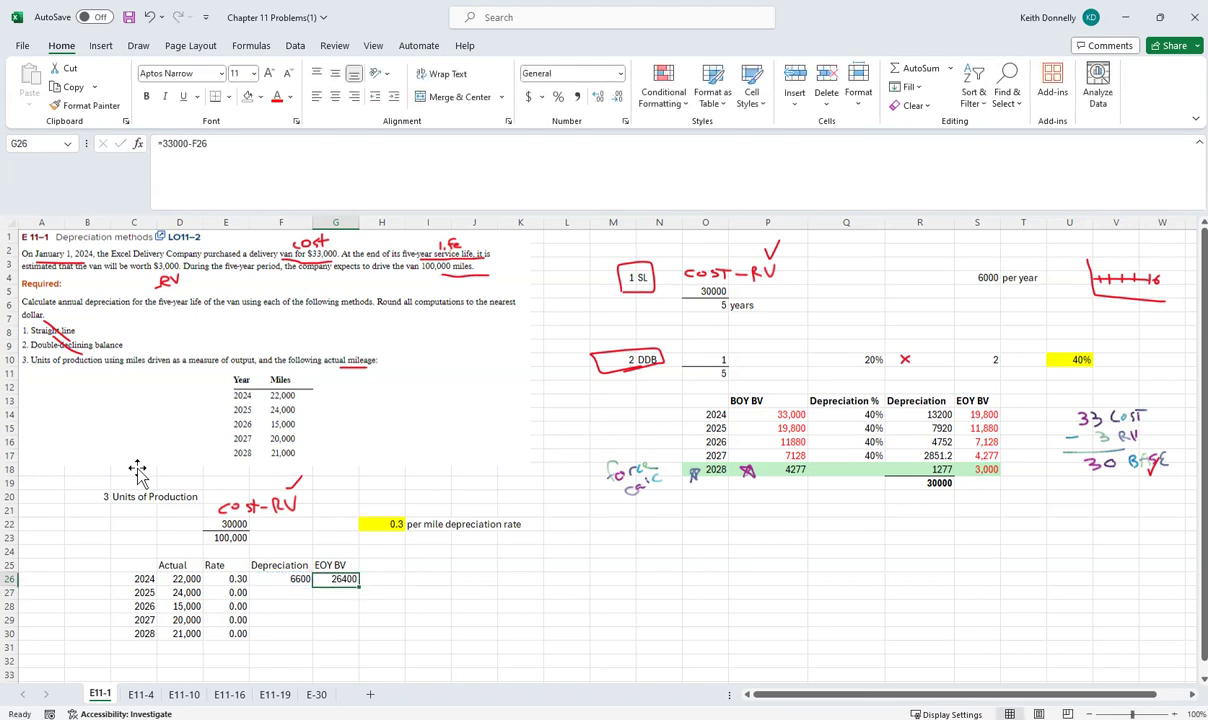
{"action": "key", "text": "Left"}
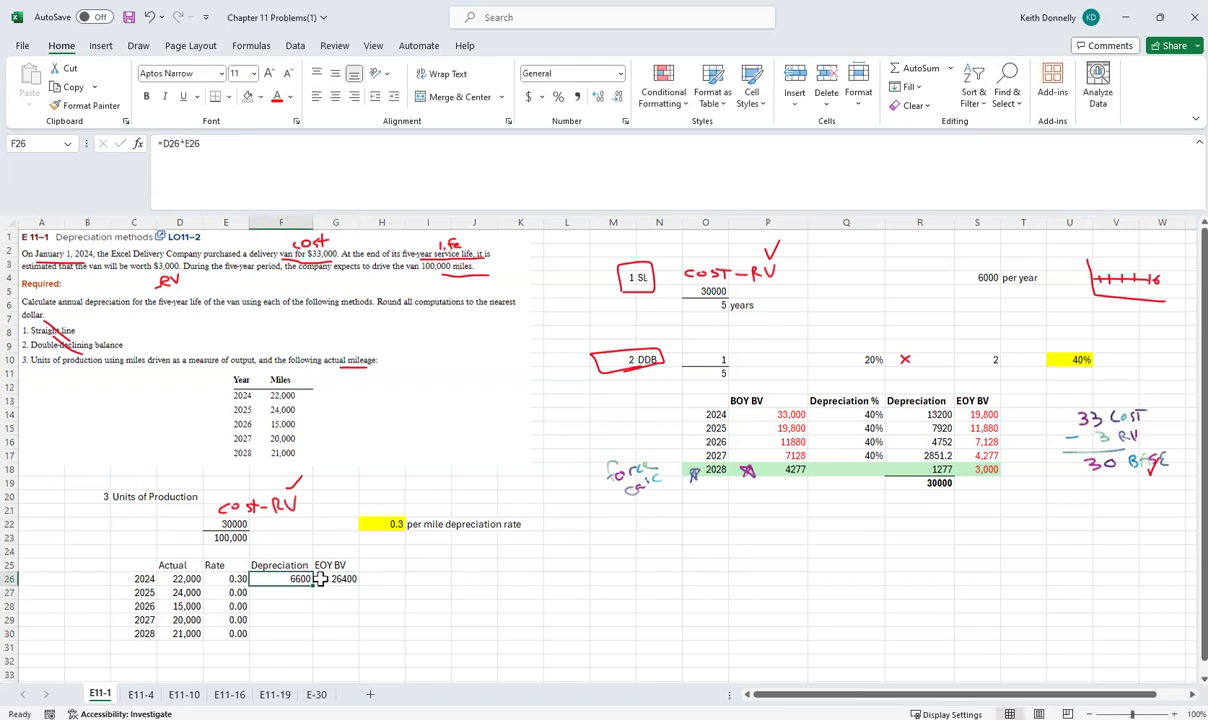
{"action": "left_click_drag", "start_coordinate": [313, 585], "coordinate": [306, 638]}
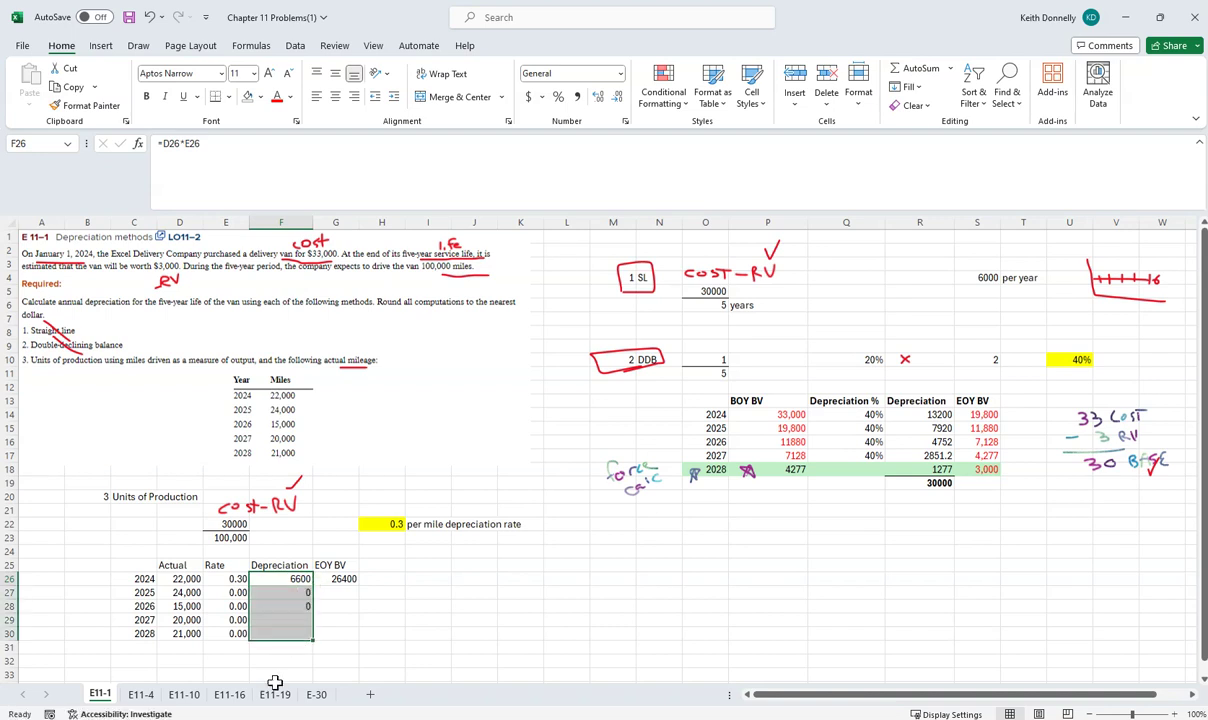
Step: Correct the rate formulas in E27:E30 so each year repeats the rate of the row above, starting with =E26 in E27
{"action": "left_click", "coordinate": [237, 593]}
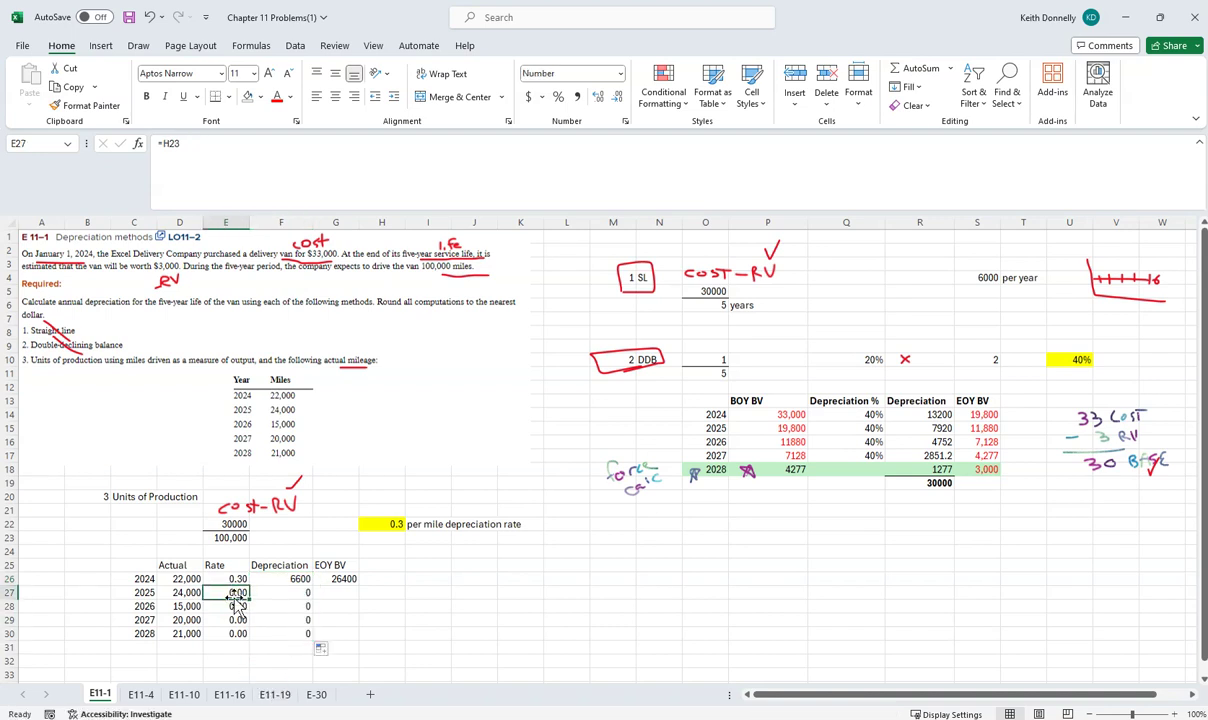
{"action": "double_click", "coordinate": [236, 596]}
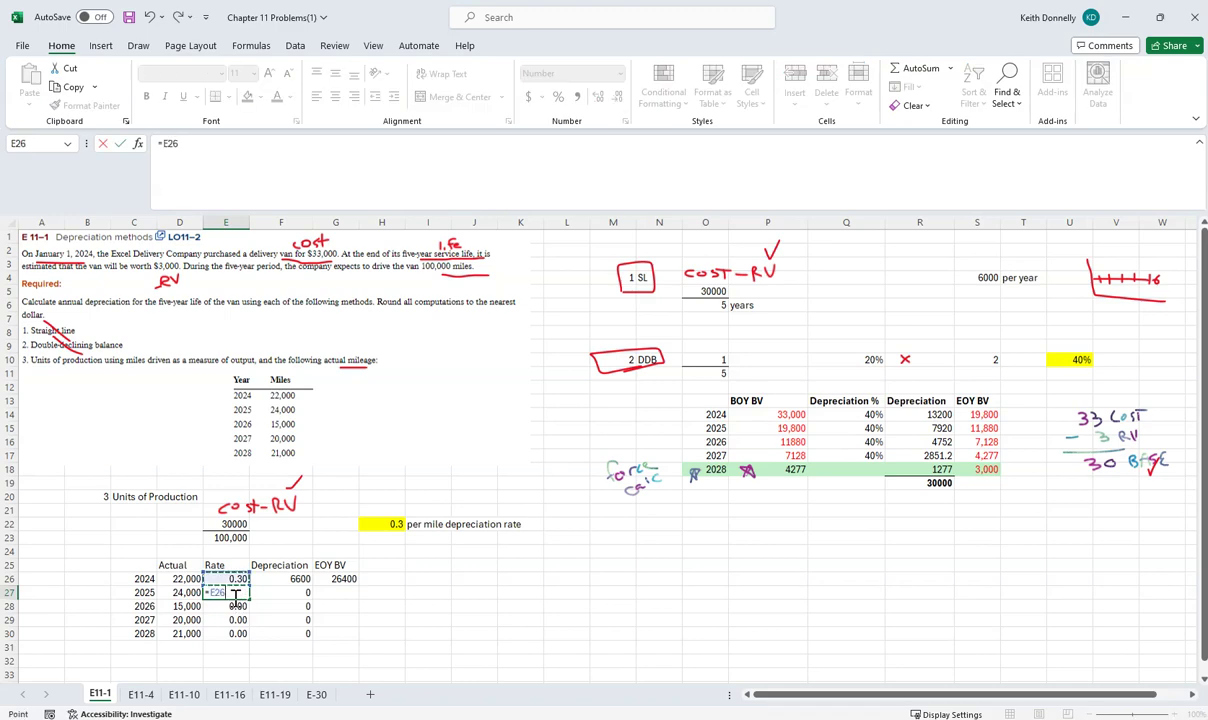
{"action": "key", "text": "BackSpace"}
{"action": "type", "text": "2"}
{"action": "key", "text": "Return"}
{"action": "double_click", "coordinate": [237, 605]}
{"action": "key", "text": "BackSpace"}
{"action": "type", "text": "2"}
{"action": "key", "text": "Return"}
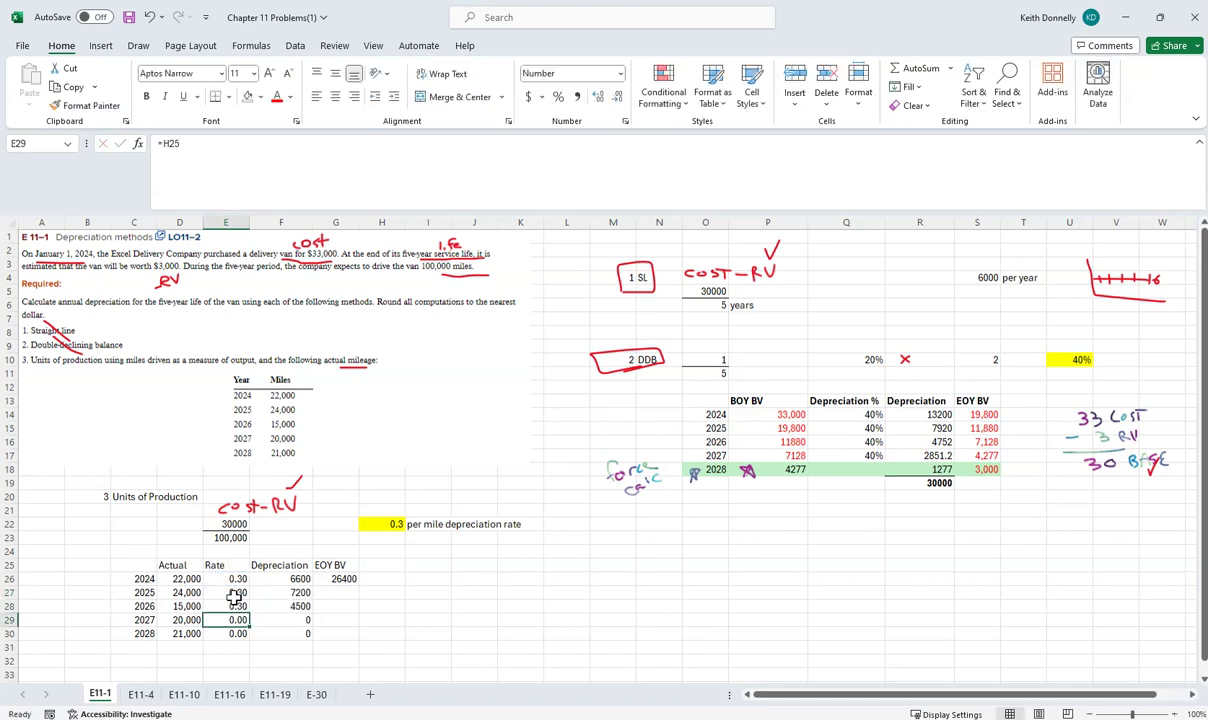
{"action": "key", "text": "F2"}
{"action": "key", "text": "BackSpace"}
{"action": "type", "text": "2"}
{"action": "key", "text": "Return"}
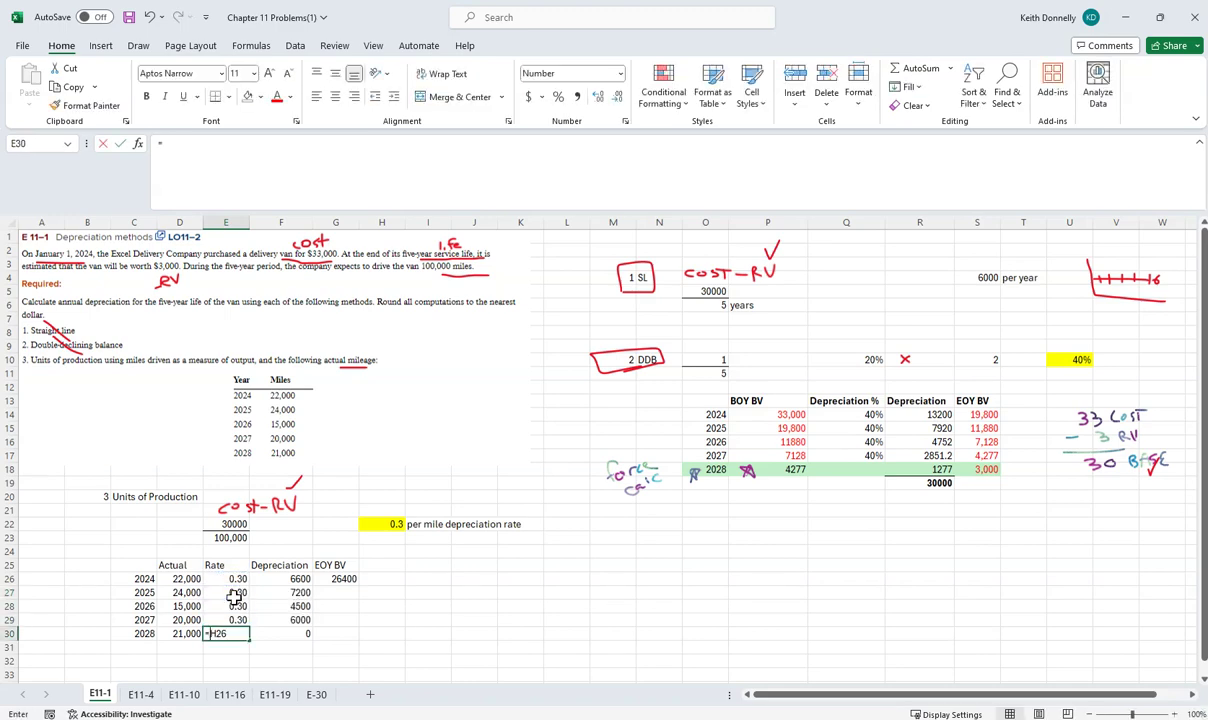
{"action": "type", "text": "="}
{"action": "key", "text": "Up"}
{"action": "key", "text": "Return"}
Step: Calculate the 2025 end-of-year book value in G27 with =G26-F27
{"action": "key", "text": "Right"}
{"action": "key", "text": "Right"}
{"action": "key", "text": "Up"}
{"action": "key", "text": "Up"}
{"action": "key", "text": "Up"}
{"action": "key", "text": "Up"}
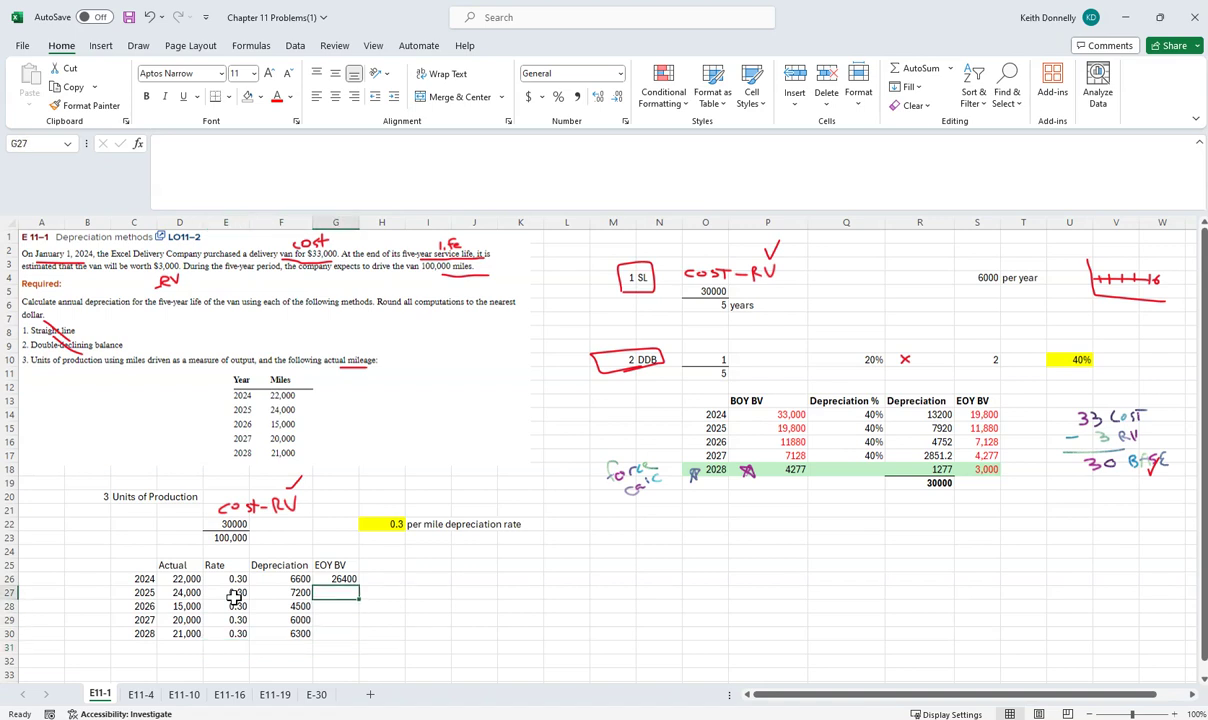
{"action": "type", "text": "="}
{"action": "key", "text": "Up"}
{"action": "type", "text": "-"}
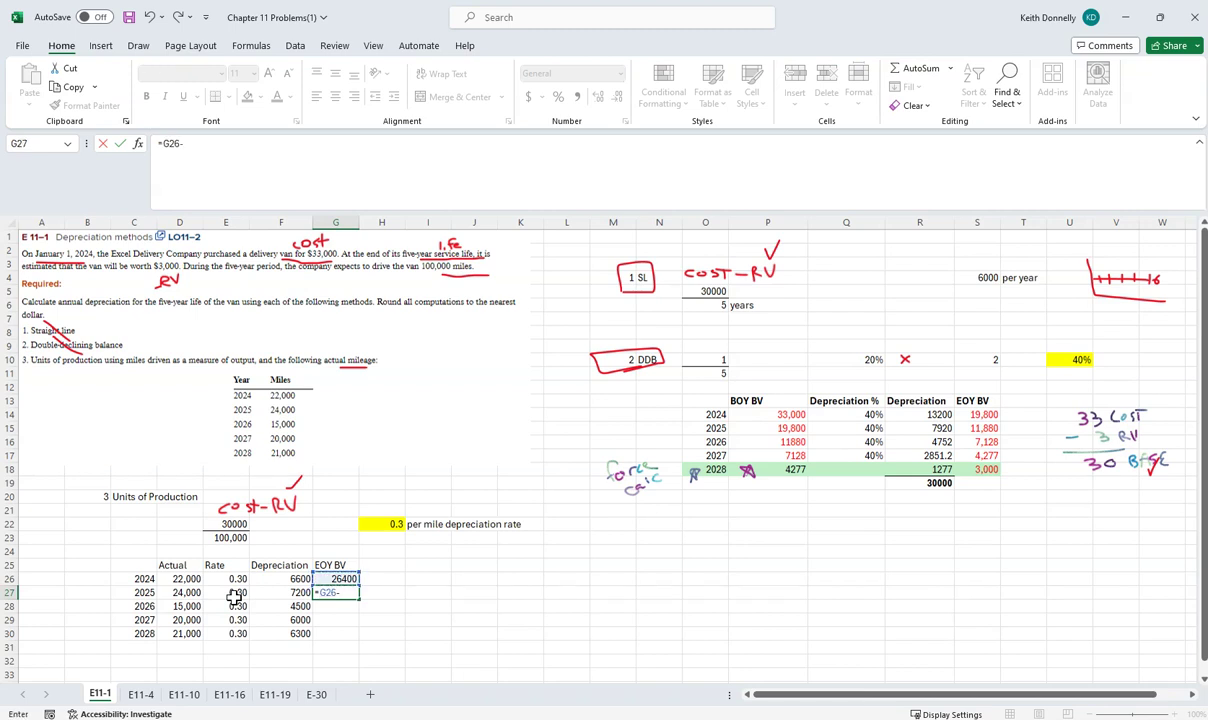
{"action": "key", "text": "Left"}
{"action": "key", "text": "Return"}
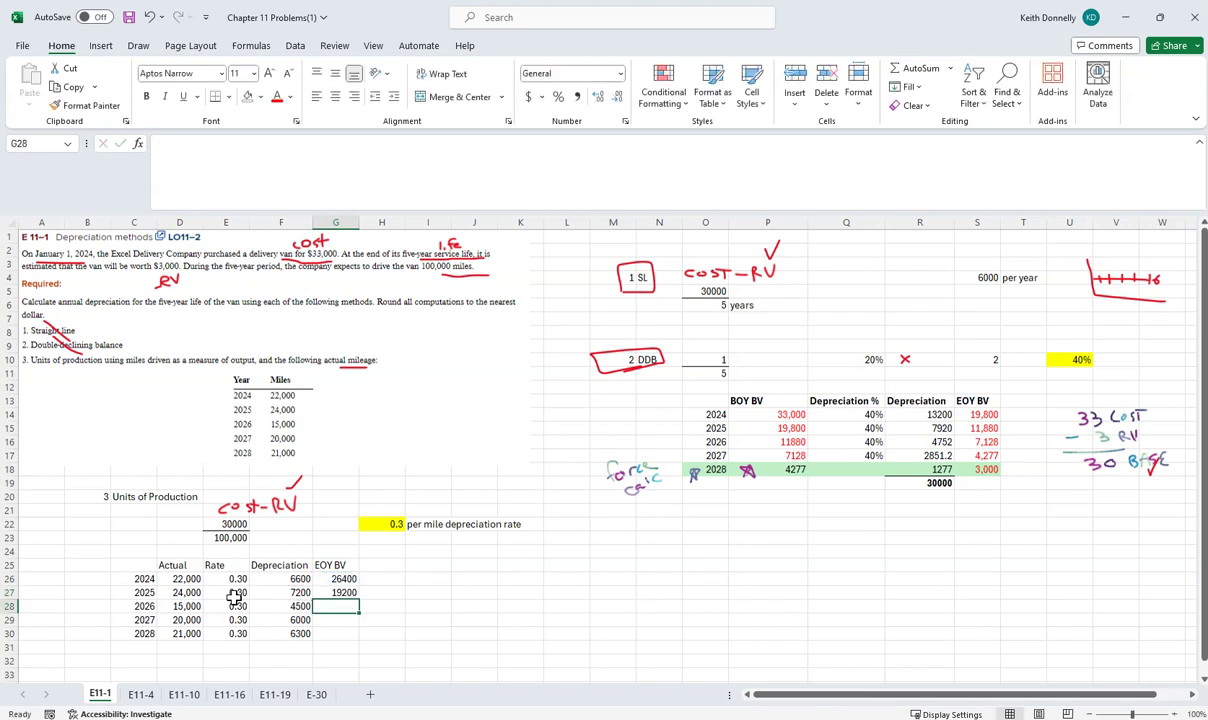
Step: Calculate the 2026 and 2027 end-of-year book values with =G27-F28 in G28 and =G28-F29 in G29
{"action": "type", "text": "="}
{"action": "key", "text": "Up"}
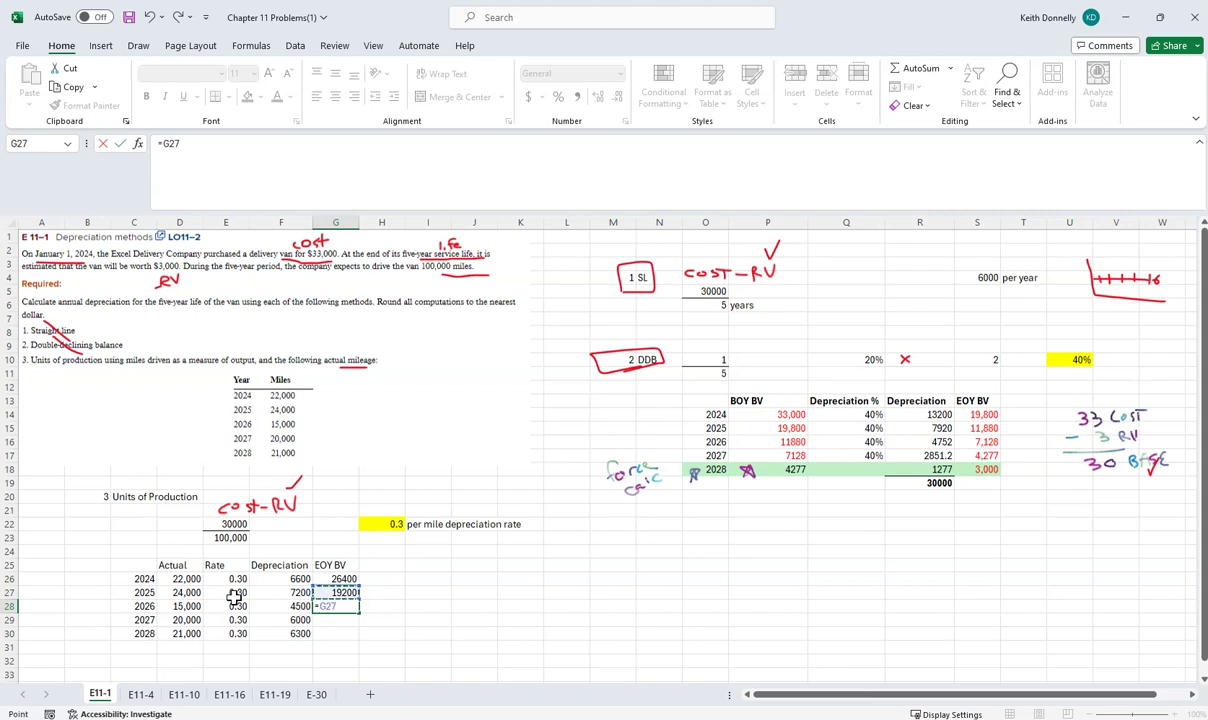
{"action": "type", "text": "-"}
{"action": "key", "text": "Left"}
{"action": "key", "text": "Return"}
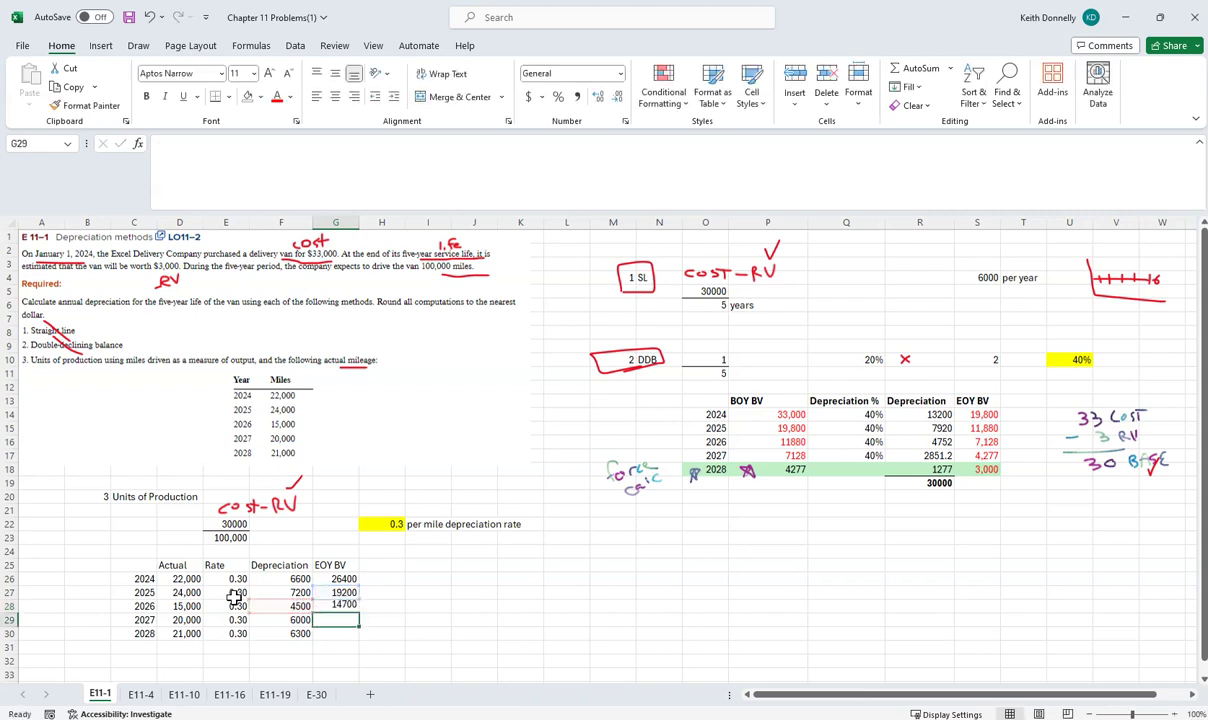
{"action": "type", "text": "="}
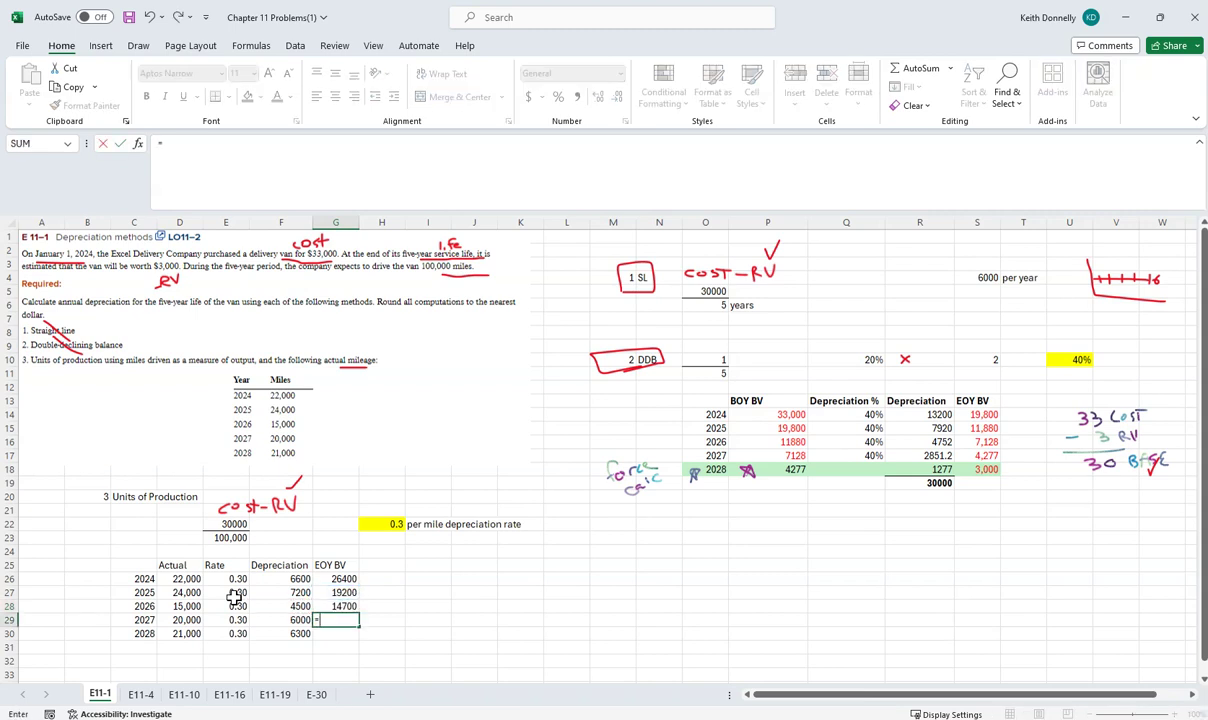
{"action": "key", "text": "Up"}
{"action": "type", "text": "-"}
{"action": "key", "text": "Left"}
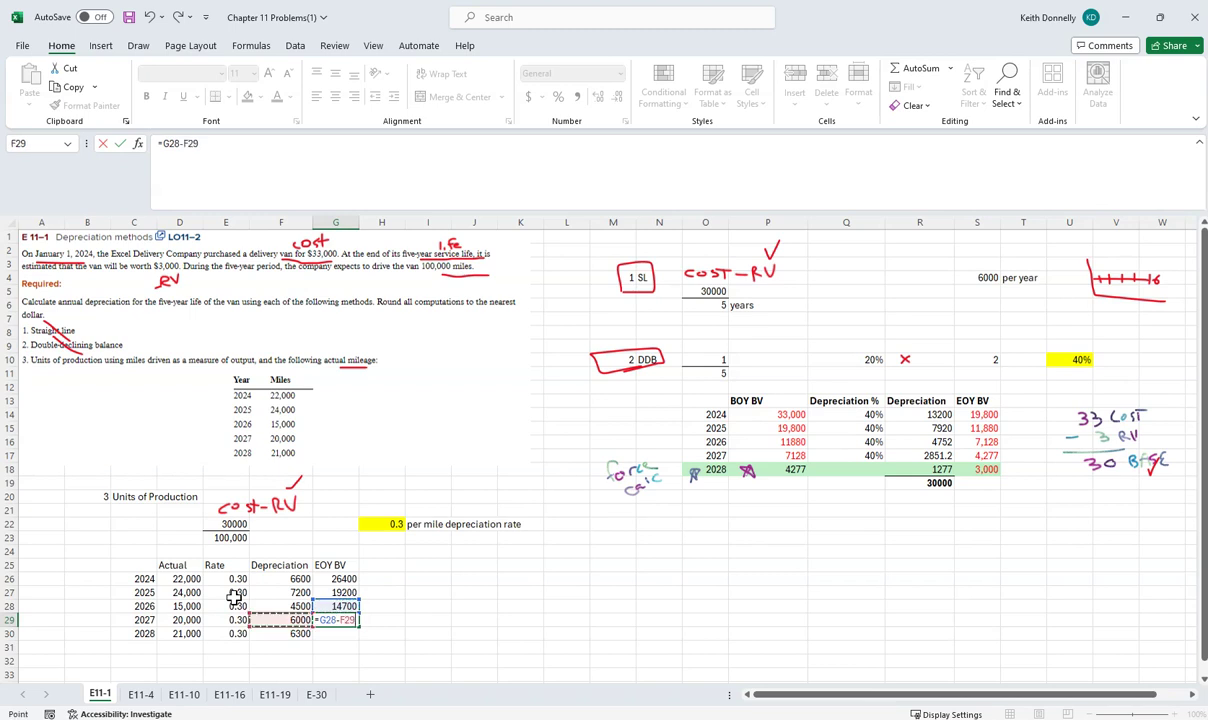
{"action": "key", "text": "Return"}
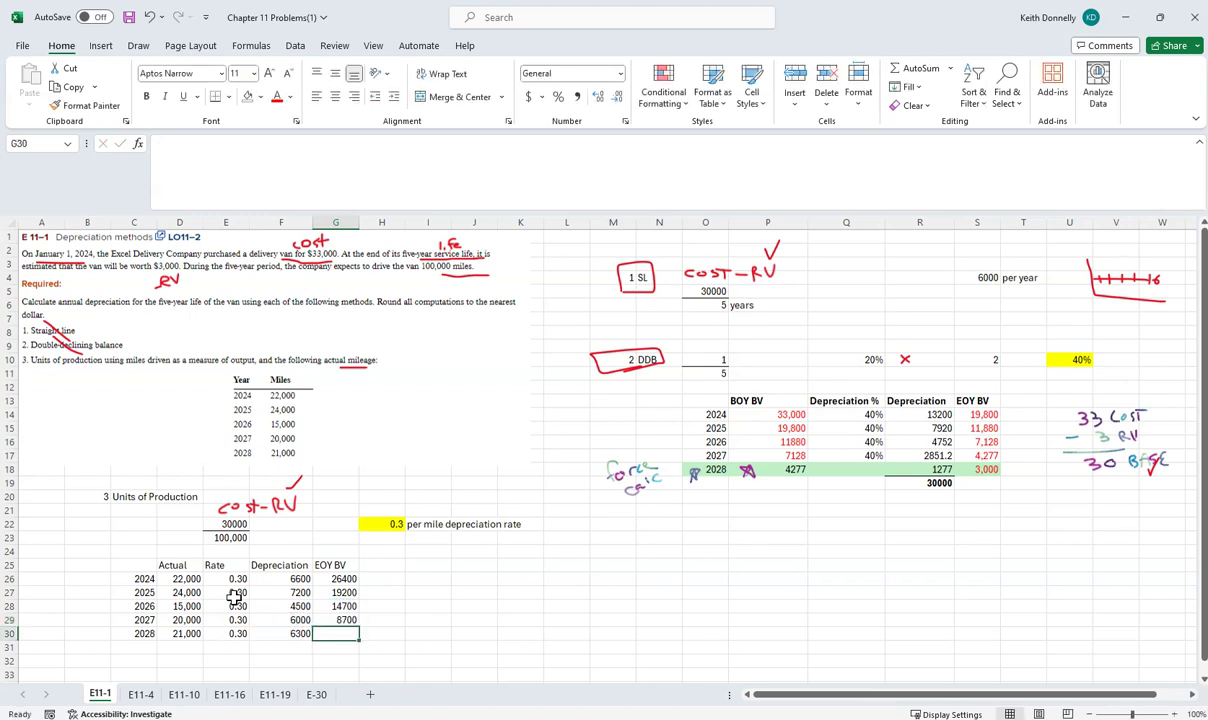
Step: Calculate the 2028 end-of-year book value in G30 by subtracting that year's depreciation with =G29-F30
{"action": "type", "text": "="}
{"action": "key", "text": "Up"}
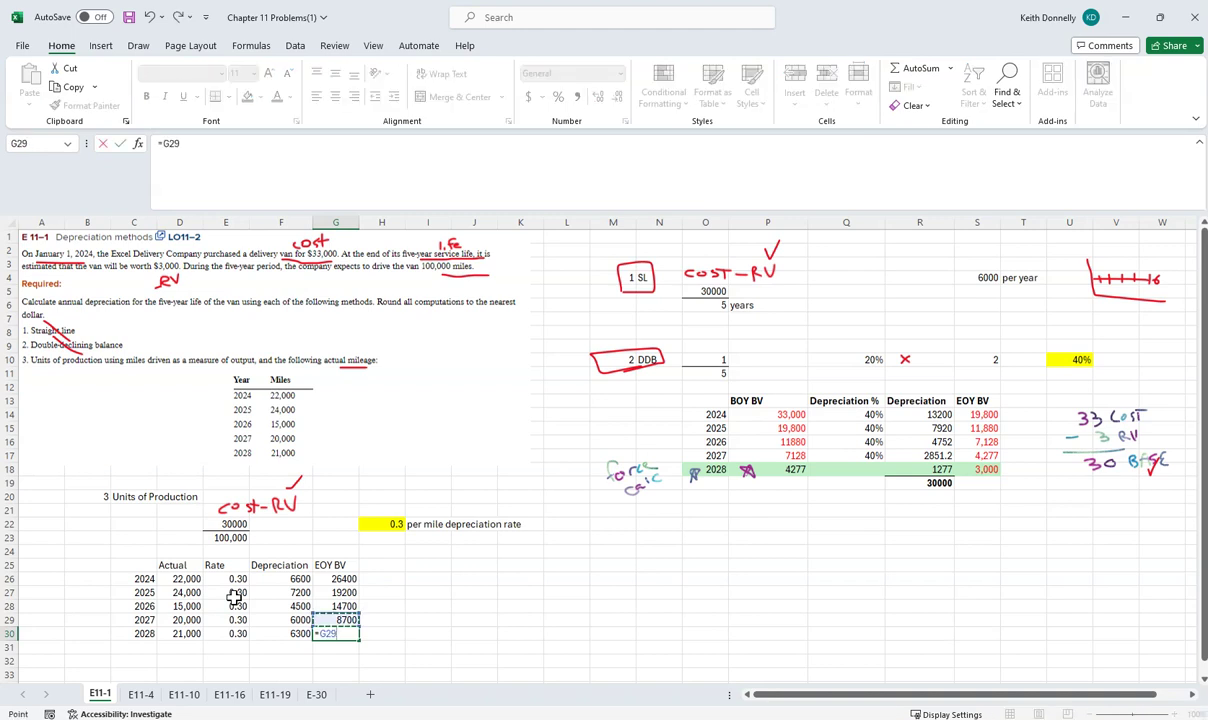
{"action": "type", "text": "-"}
{"action": "key", "text": "Left"}
{"action": "key", "text": "Return"}
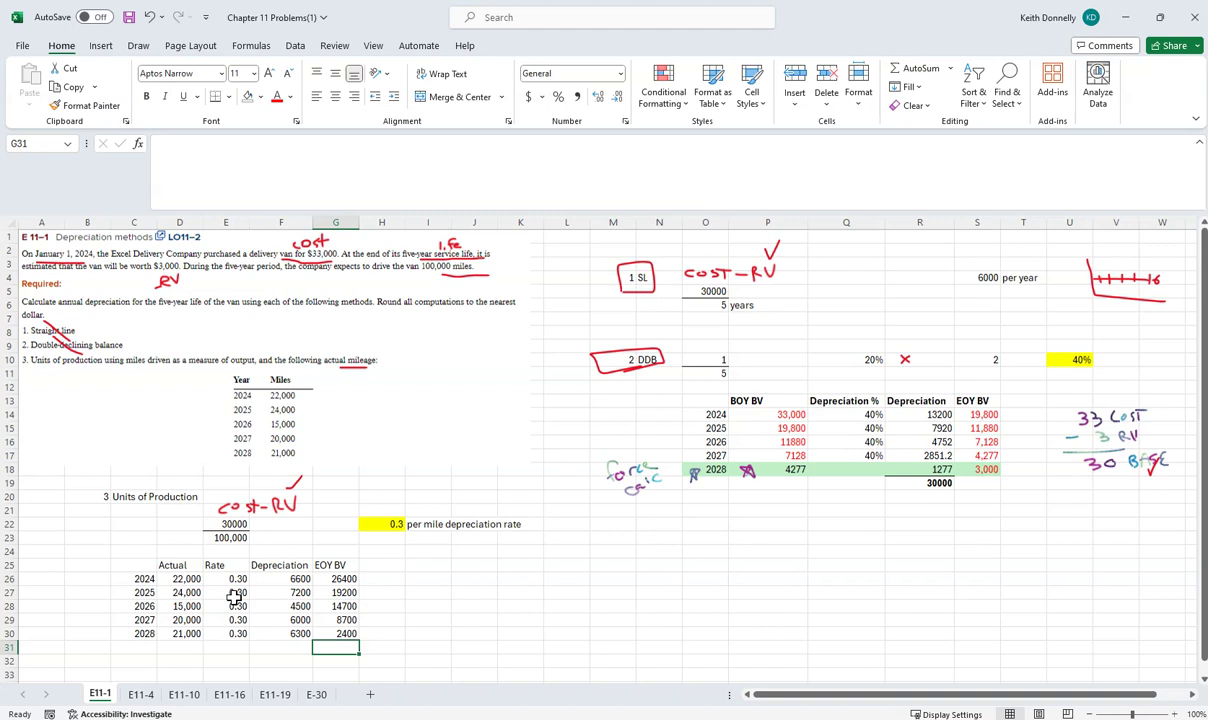
{"action": "key", "text": "Left"}
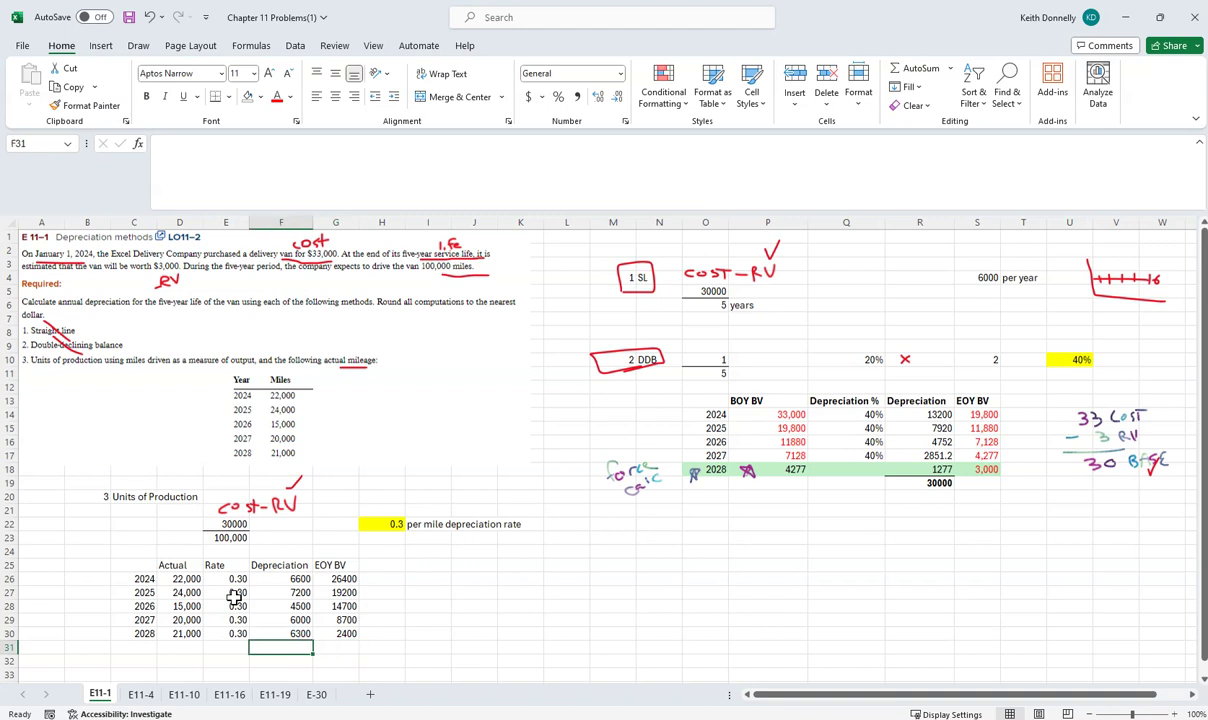
Step: Total the units-of-production depreciation column in F31 with =SUM(F26:F30)
{"action": "type", "text": "=SUM("}
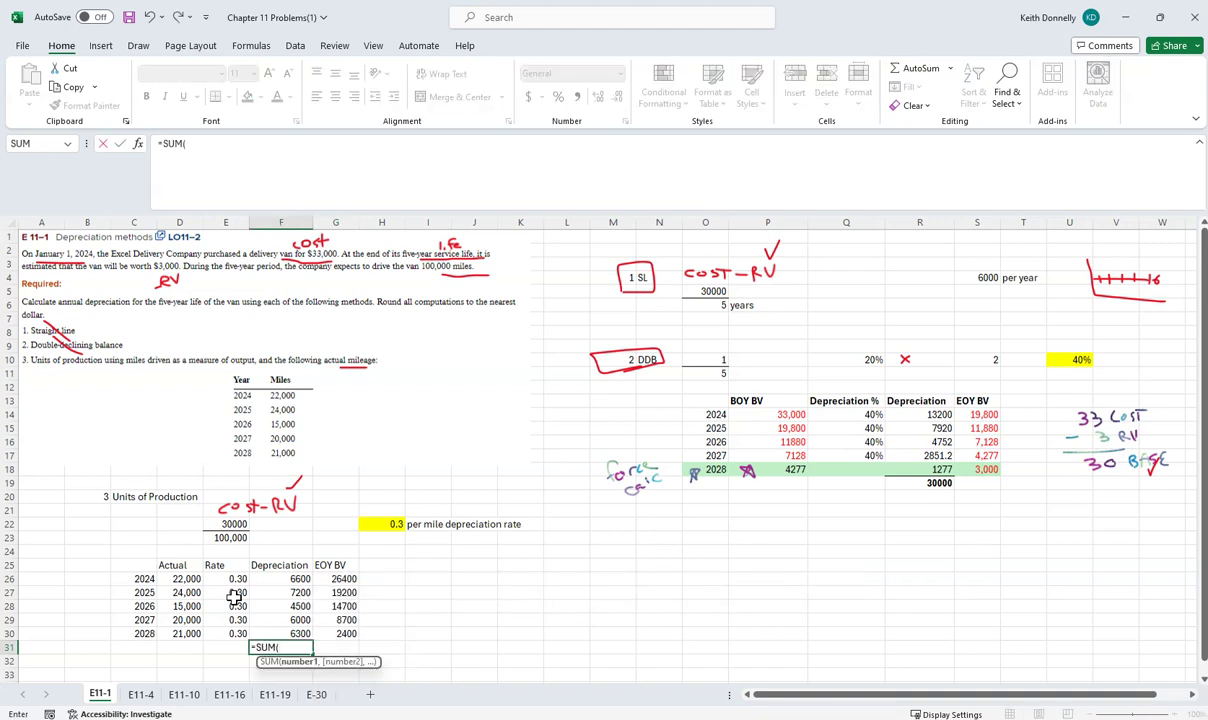
{"action": "left_click_drag", "start_coordinate": [270, 579], "coordinate": [286, 620]}
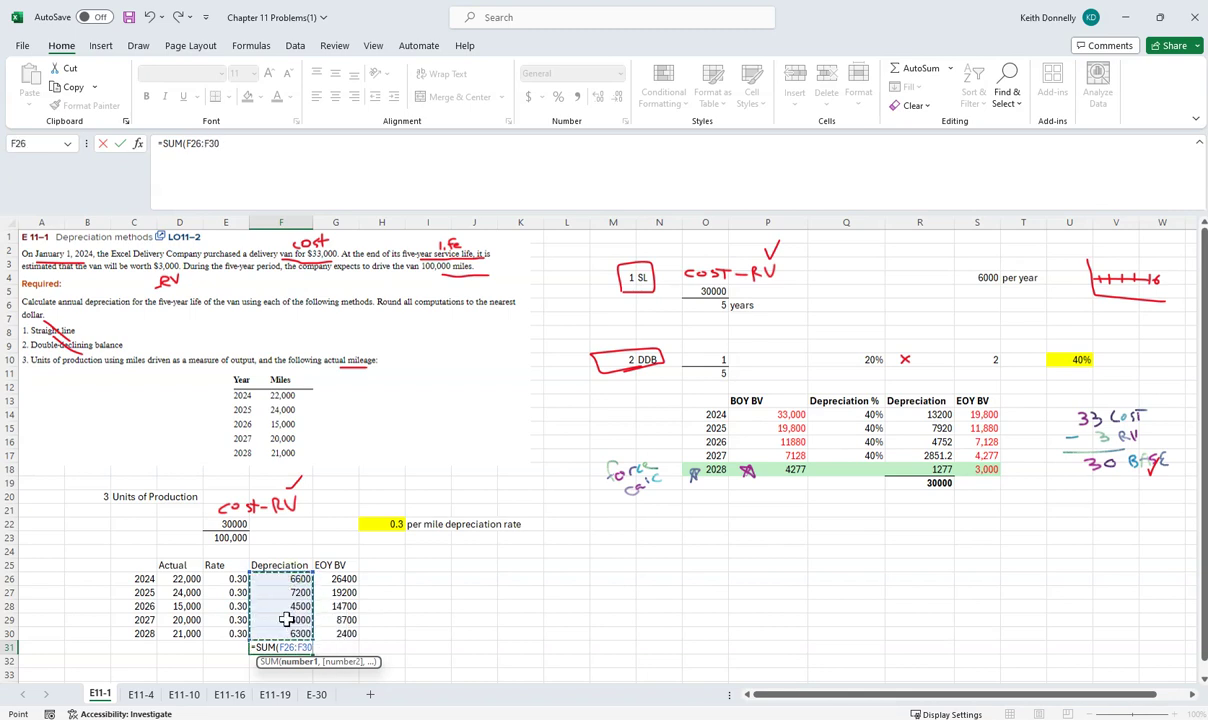
{"action": "key", "text": "ctrl+Return"}
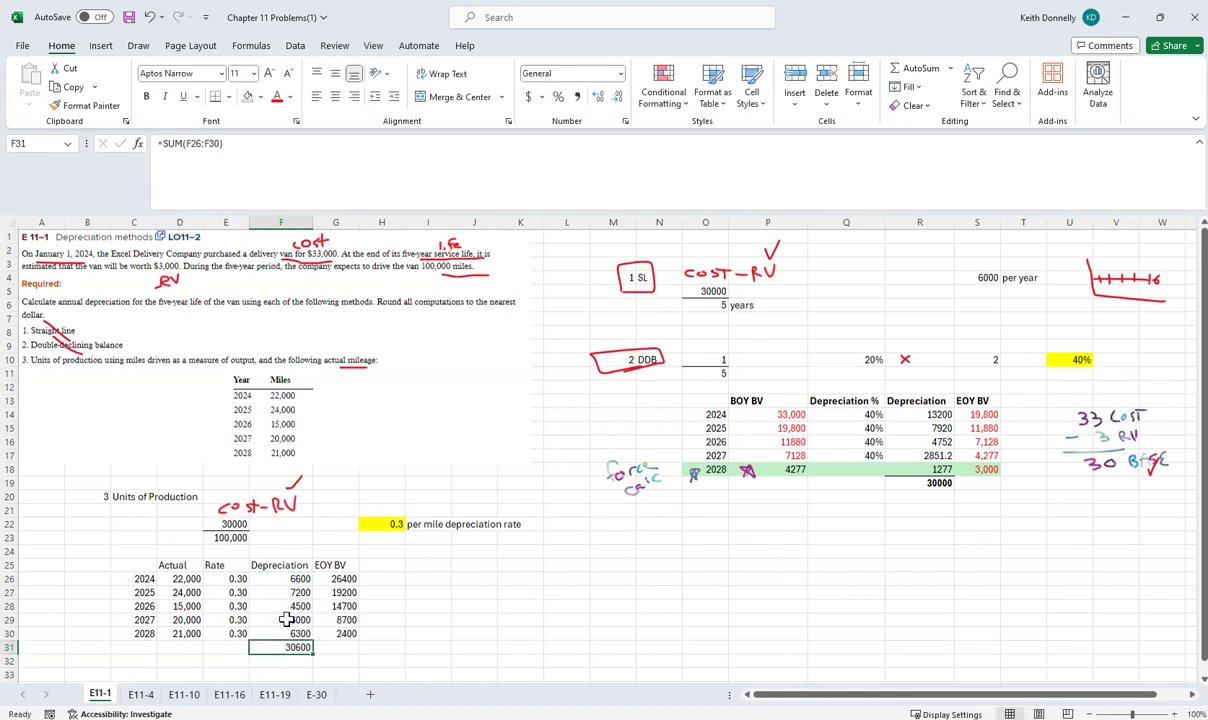
Step: Mark the 2028 units-of-production row with stars and handwrite "Force Calc" beside it using the multicoloured pen
{"action": "left_click", "coordinate": [138, 46]}
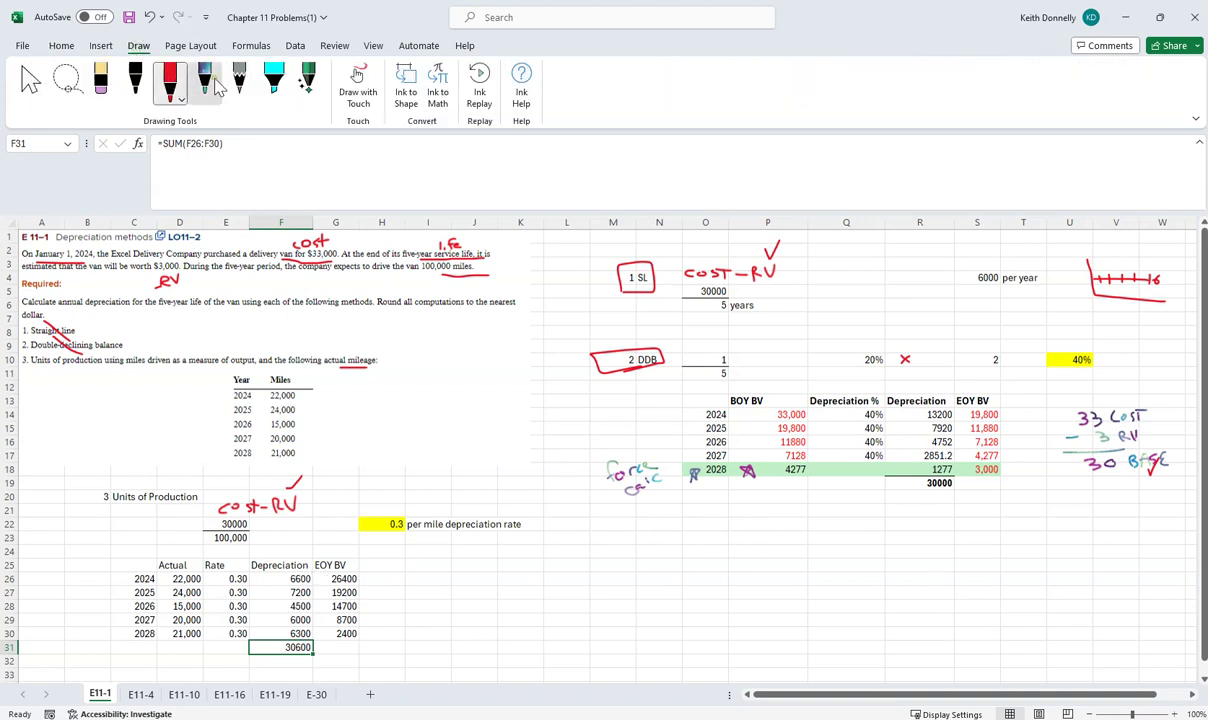
{"action": "left_click", "coordinate": [206, 82]}
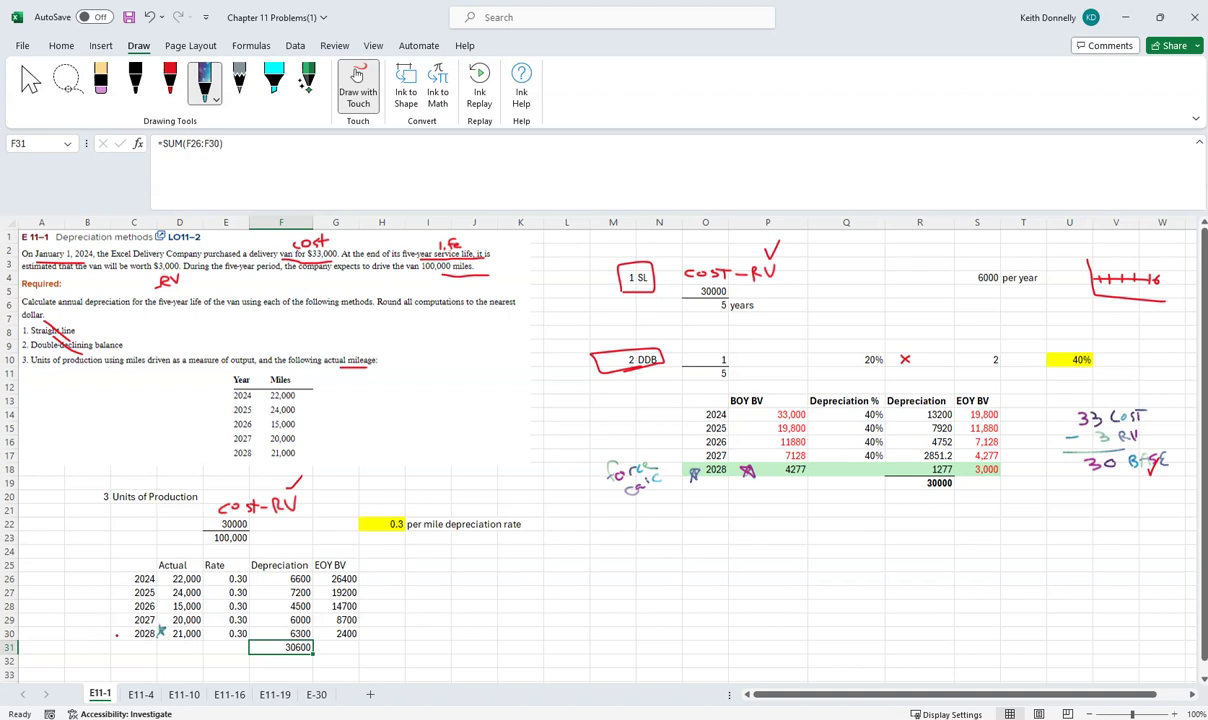
{"action": "left_click_drag", "start_coordinate": [116, 634], "coordinate": [118, 632]}
{"action": "mouse_move", "coordinate": [42, 614]}
{"action": "left_mouse_down"}
{"action": "mouse_move", "coordinate": [44, 632]}
{"action": "mouse_move", "coordinate": [88, 604]}
{"action": "mouse_move", "coordinate": [63, 646]}
{"action": "mouse_move", "coordinate": [95, 649]}
{"action": "left_mouse_up"}
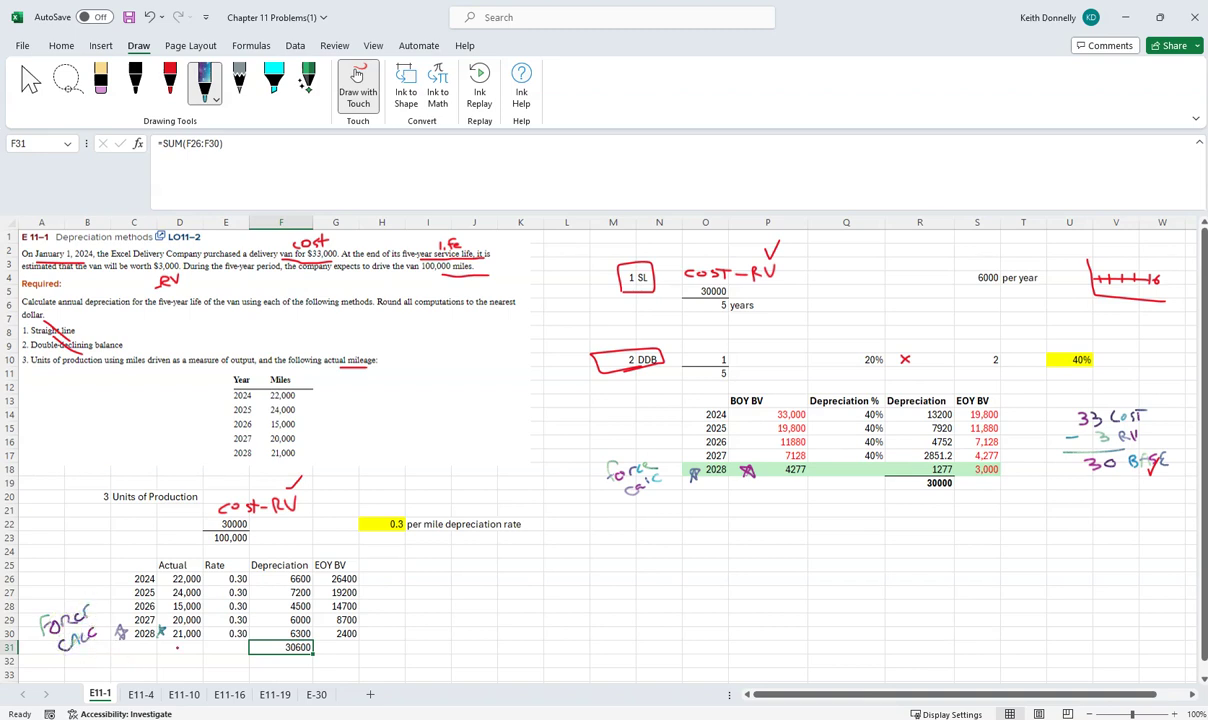
{"action": "key", "text": "Escape"}
Step: Clear the 2028 rate in E30 and overwrite the 2028 depreciation in F30 with 5700
{"action": "left_click", "coordinate": [228, 633]}
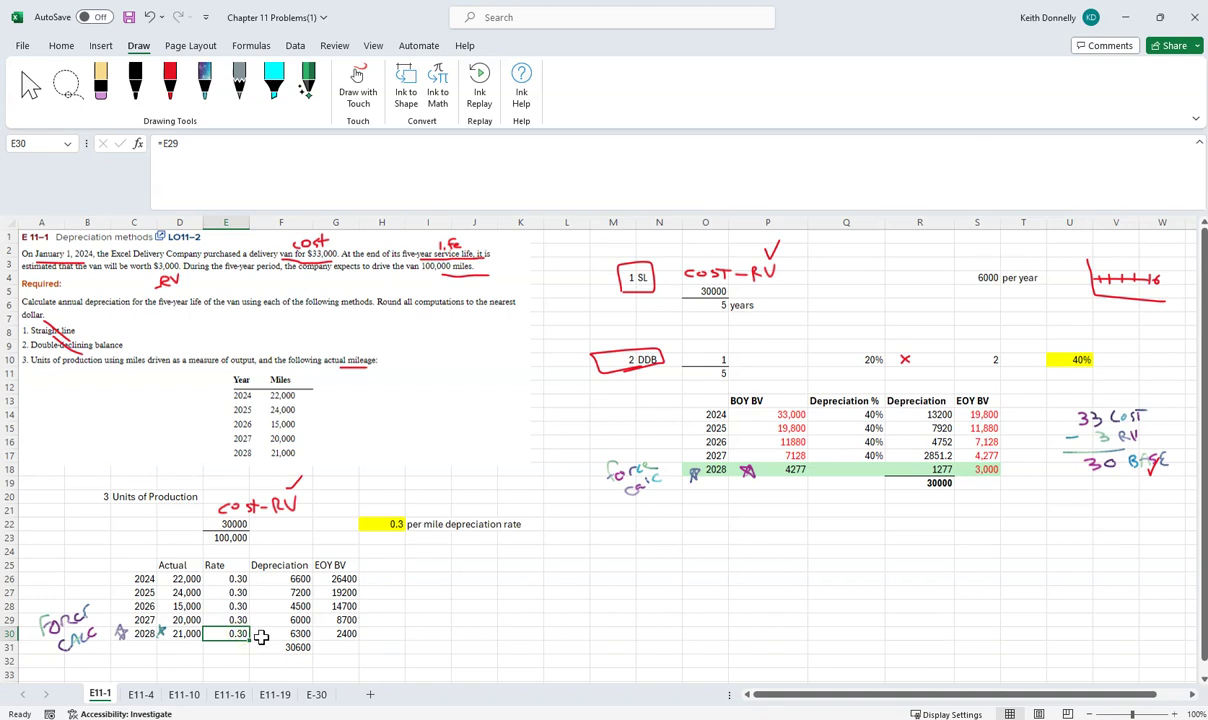
{"action": "key", "text": "BackSpace"}
{"action": "left_click", "coordinate": [261, 637]}
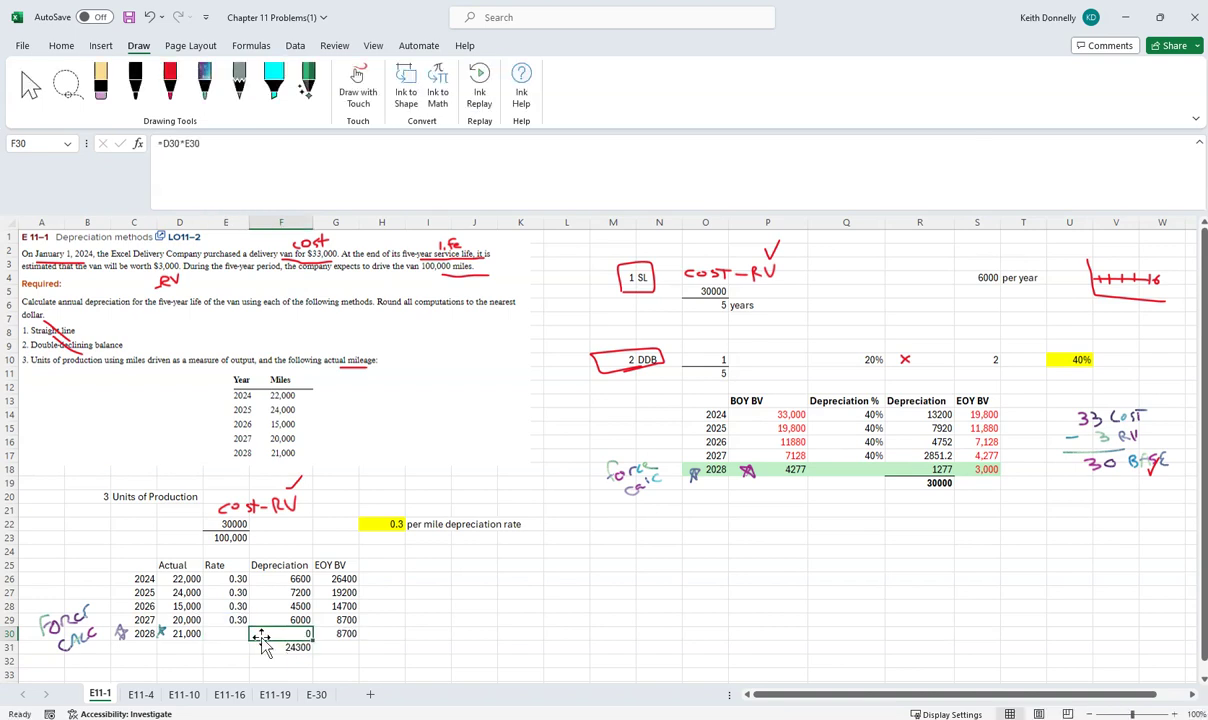
{"action": "type", "text": "5700"}
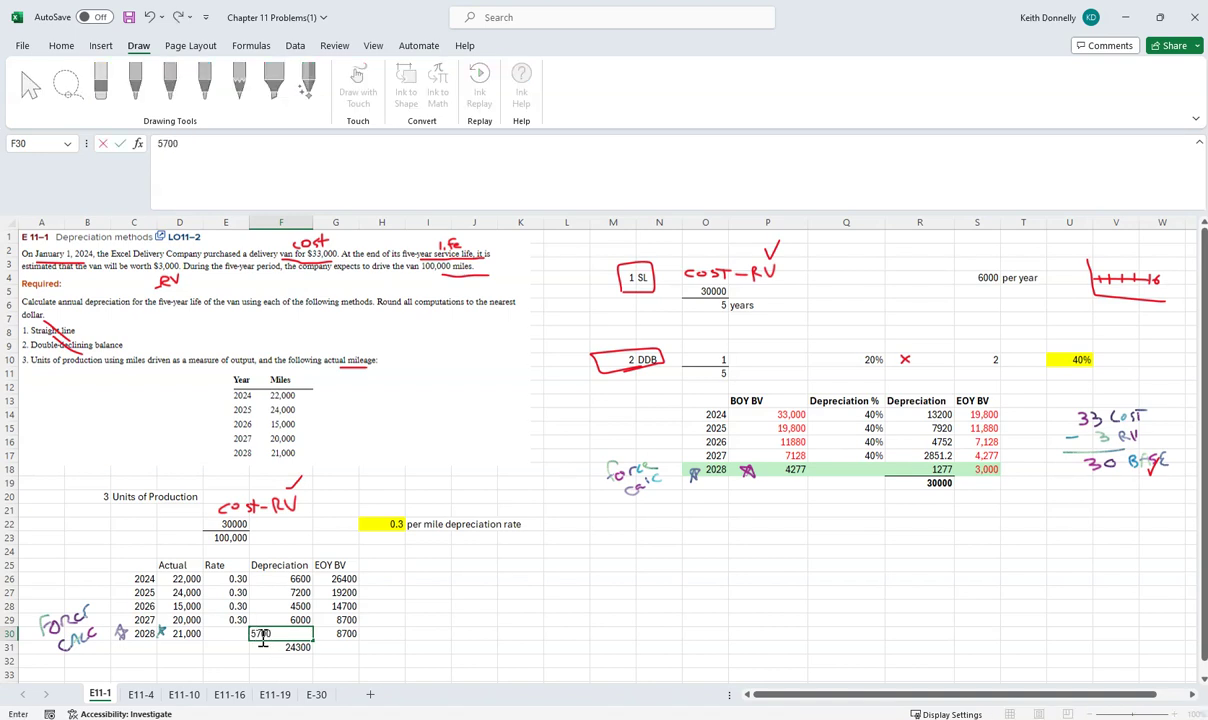
{"action": "key", "text": "Return"}
{"action": "key", "text": "Right"}
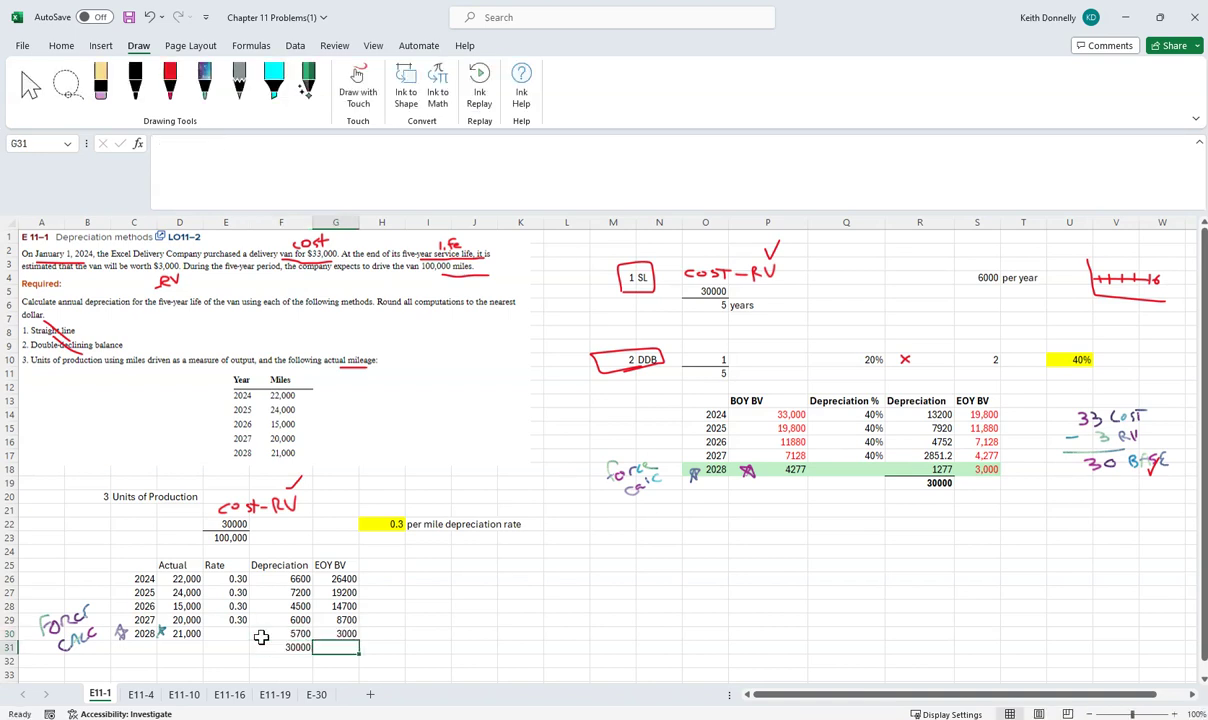
{"action": "key", "text": "Up"}
{"action": "key", "text": "Up"}
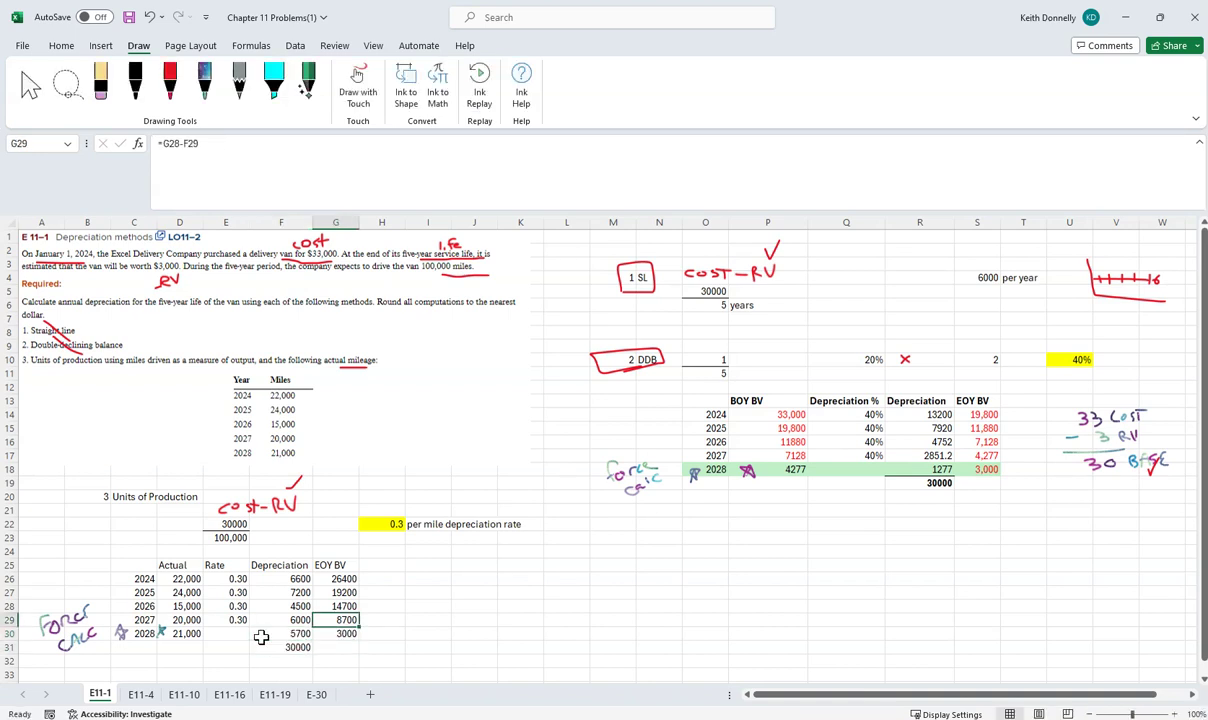
{"action": "key", "text": "Down"}
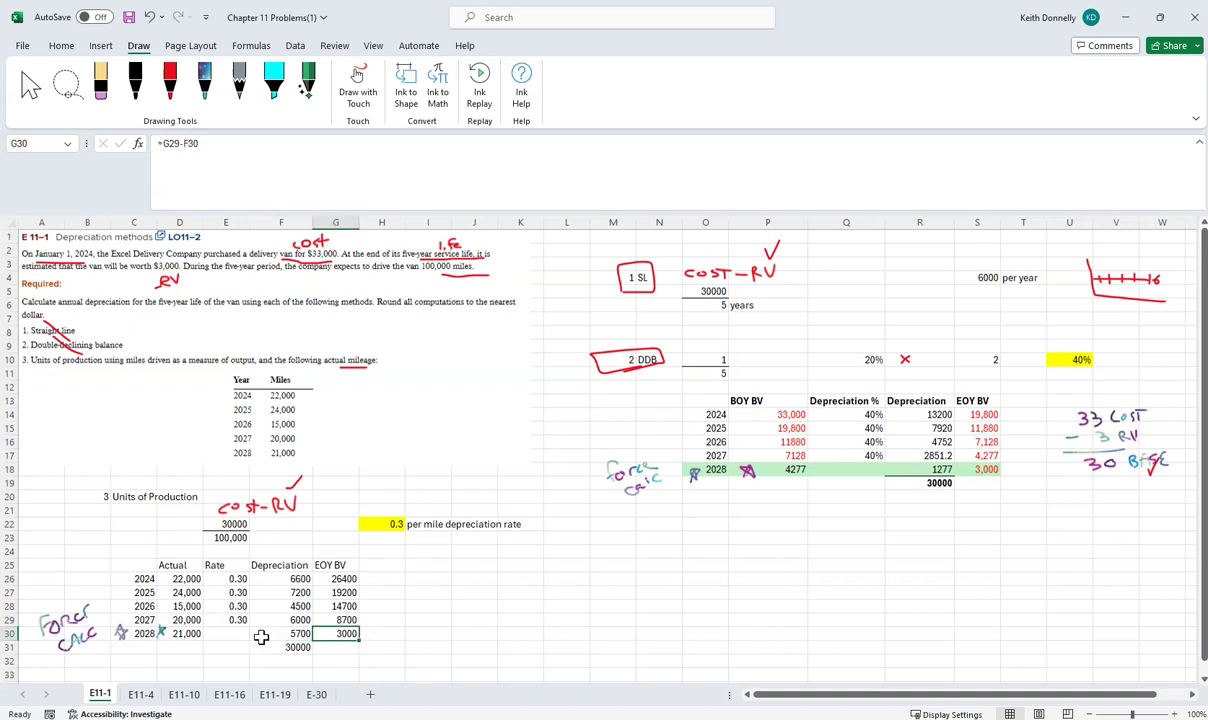
{"action": "left_click", "coordinate": [261, 645]}
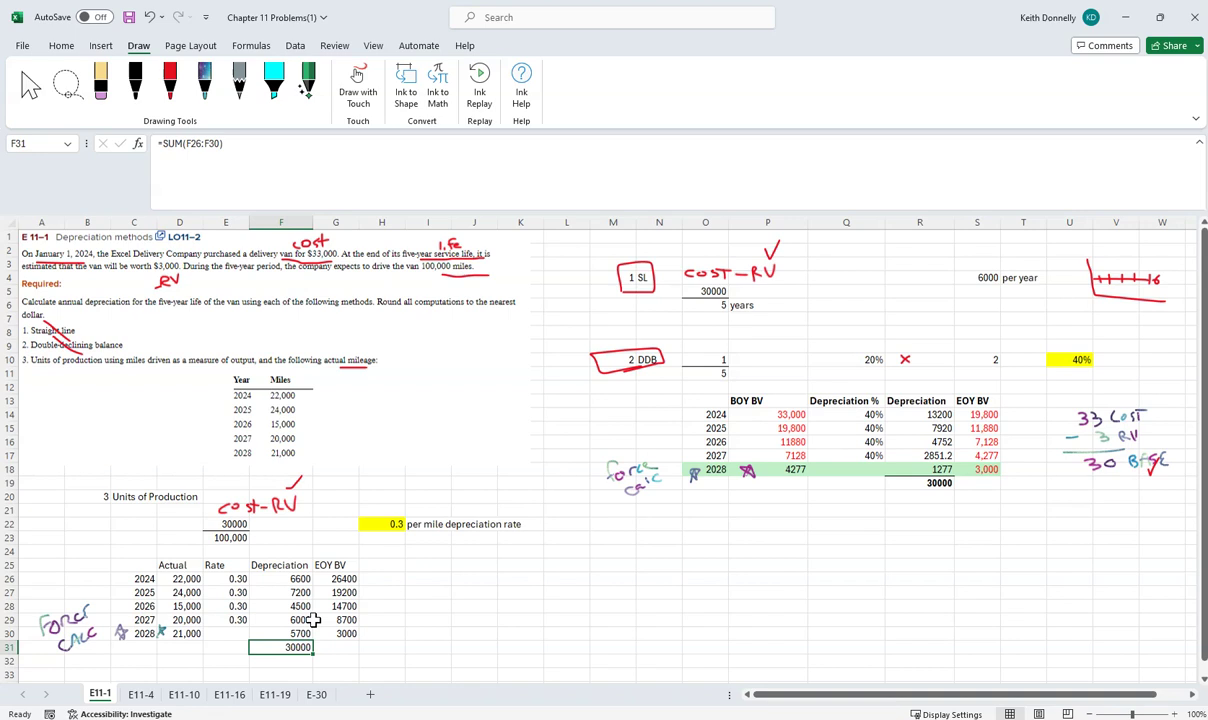
{"action": "left_click_drag", "start_coordinate": [702, 414], "coordinate": [975, 414]}
{"action": "left_click_drag", "start_coordinate": [716, 428], "coordinate": [1030, 428]}
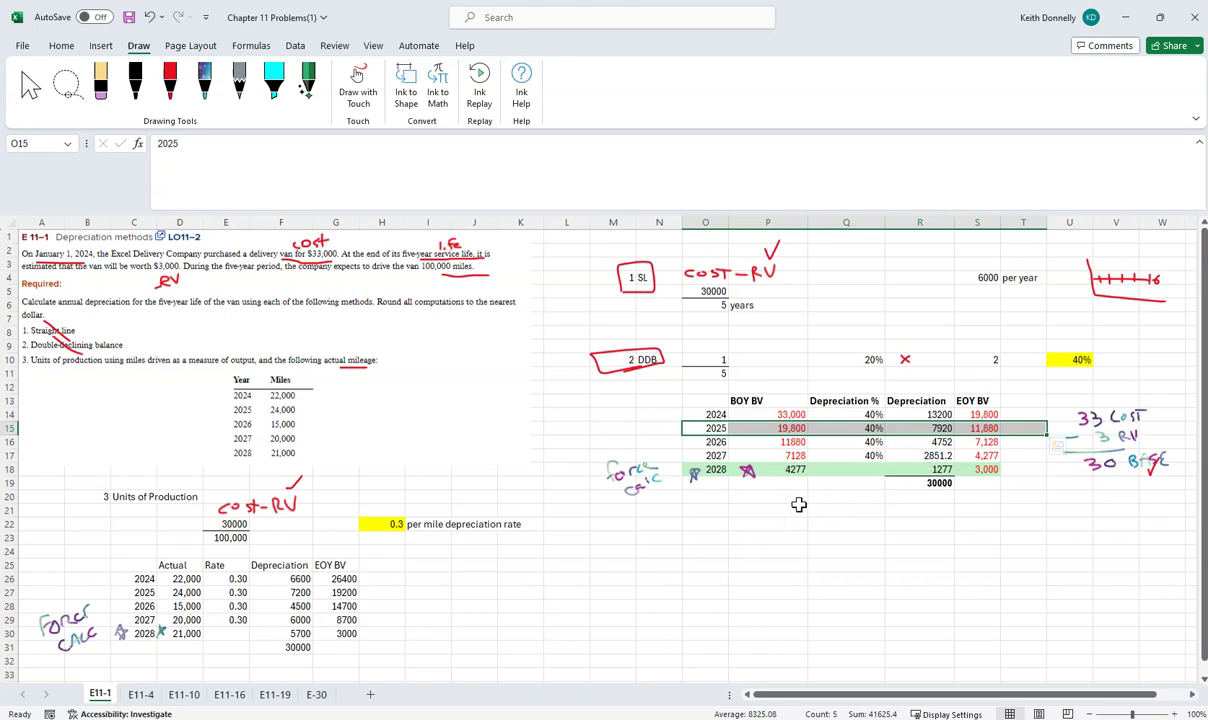
Step: On sheet E11-4, underline January 1, 2024 in red ink and box $115,000 and 10, labelling them "cost" and "life"
{"action": "left_click", "coordinate": [141, 694]}
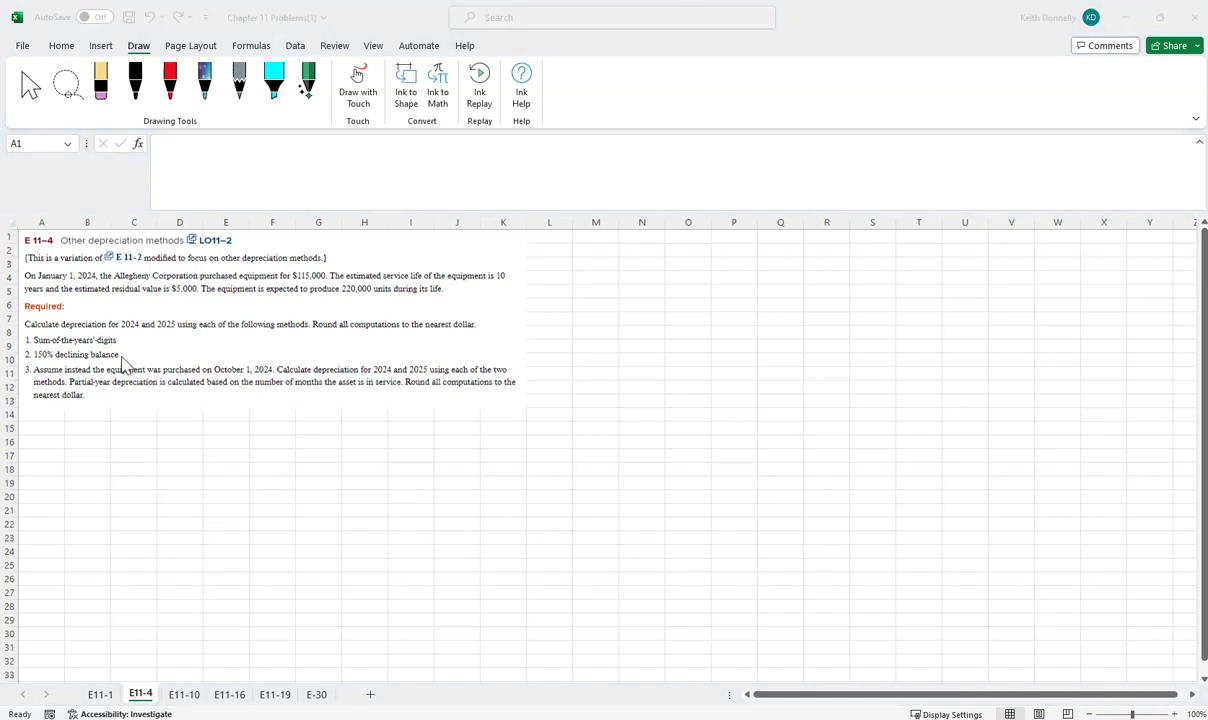
{"action": "left_click", "coordinate": [170, 85]}
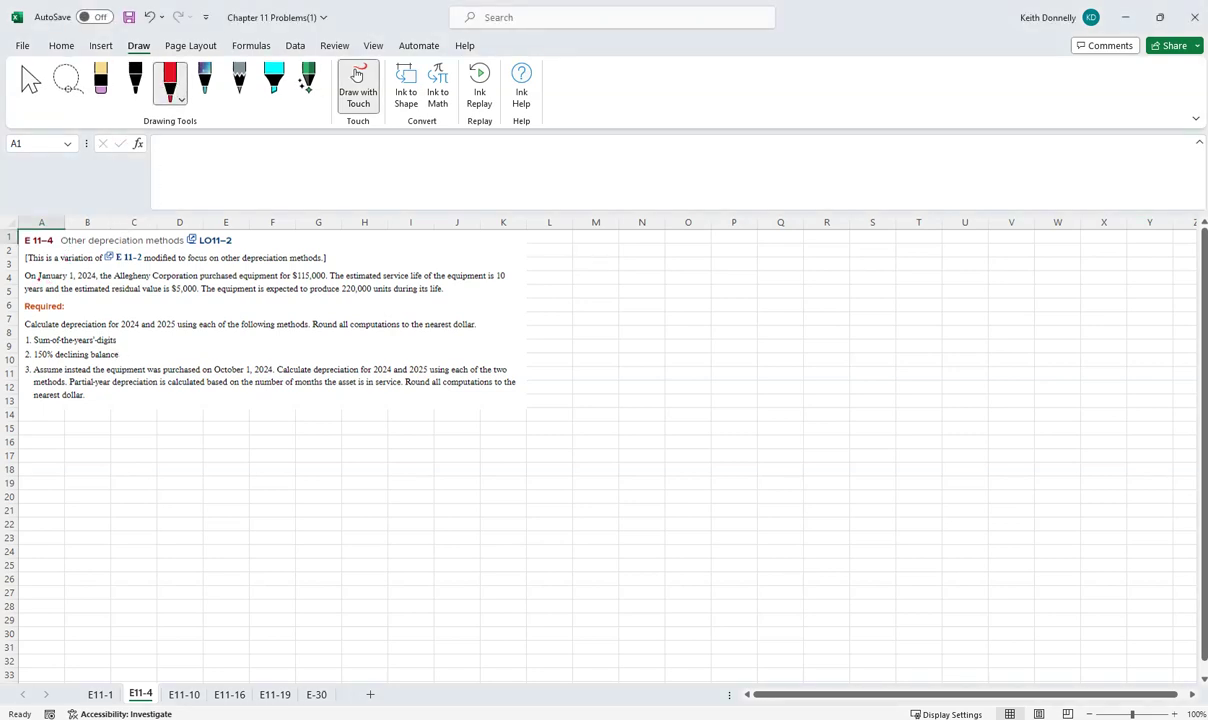
{"action": "left_click_drag", "start_coordinate": [38, 280], "coordinate": [96, 281]}
{"action": "mouse_move", "coordinate": [290, 281]}
{"action": "left_mouse_down"}
{"action": "mouse_move", "coordinate": [288, 267]}
{"action": "mouse_move", "coordinate": [326, 274]}
{"action": "mouse_move", "coordinate": [292, 270]}
{"action": "mouse_move", "coordinate": [319, 252]}
{"action": "mouse_move", "coordinate": [336, 258]}
{"action": "left_mouse_up"}
{"action": "left_click_drag", "start_coordinate": [346, 238], "coordinate": [352, 243]}
{"action": "mouse_move", "coordinate": [510, 268]}
{"action": "left_mouse_down"}
{"action": "mouse_move", "coordinate": [510, 282]}
{"action": "mouse_move", "coordinate": [495, 283]}
{"action": "mouse_move", "coordinate": [517, 255]}
{"action": "mouse_move", "coordinate": [535, 260]}
{"action": "left_mouse_up"}
{"action": "left_click_drag", "start_coordinate": [540, 262], "coordinate": [540, 263]}
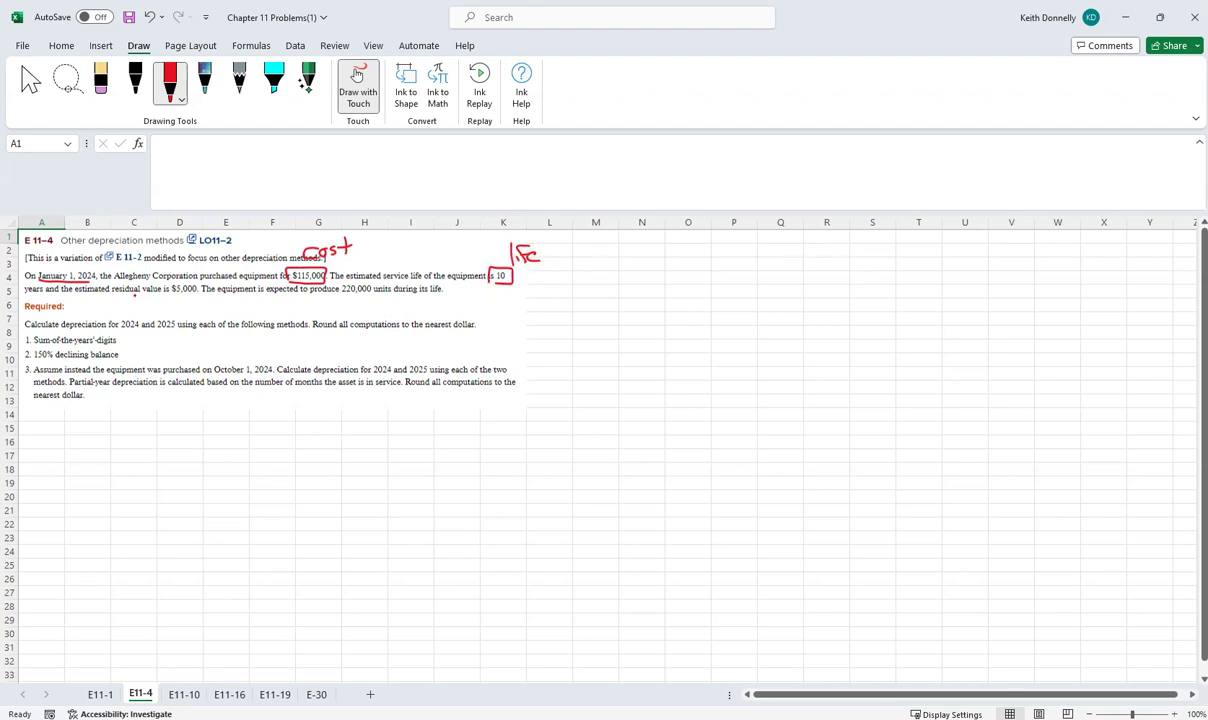
Step: Handwrite "RV" under the $5,000 residual value and "Life" under the 220,000 units in red ink
{"action": "mouse_move", "coordinate": [167, 307]}
{"action": "left_mouse_down"}
{"action": "mouse_move", "coordinate": [167, 296]}
{"action": "mouse_move", "coordinate": [178, 307]}
{"action": "mouse_move", "coordinate": [190, 296]}
{"action": "left_mouse_up"}
{"action": "left_click_drag", "start_coordinate": [351, 296], "coordinate": [376, 314]}
{"action": "mouse_move", "coordinate": [381, 300]}
{"action": "left_mouse_down"}
{"action": "mouse_move", "coordinate": [383, 311]}
{"action": "mouse_move", "coordinate": [407, 308]}
{"action": "left_mouse_up"}
{"action": "left_click", "coordinate": [384, 295]}
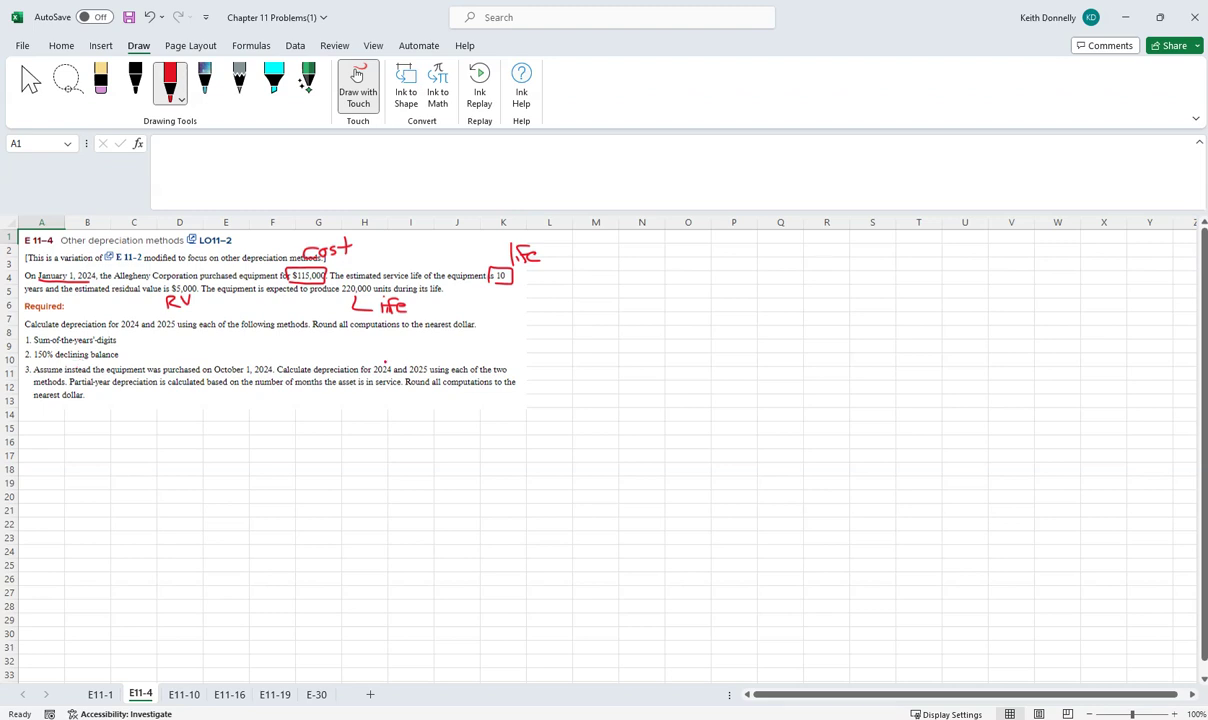
{"action": "key", "text": "Escape"}
Step: Label the first solution by entering 1 in N3 and SYD in O3
{"action": "left_click", "coordinate": [628, 262]}
{"action": "type", "text": "1"}
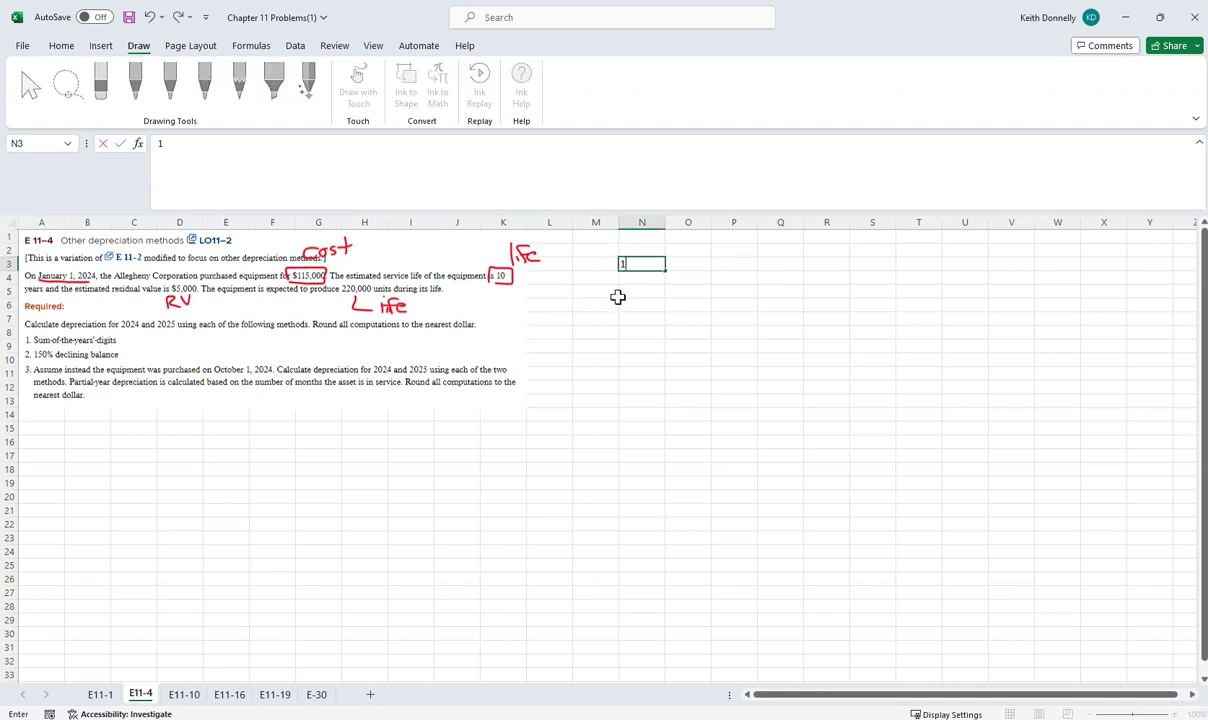
{"action": "key", "text": "Return"}
{"action": "key", "text": "Up"}
{"action": "key", "text": "Right"}
{"action": "type", "text": "SYD"}
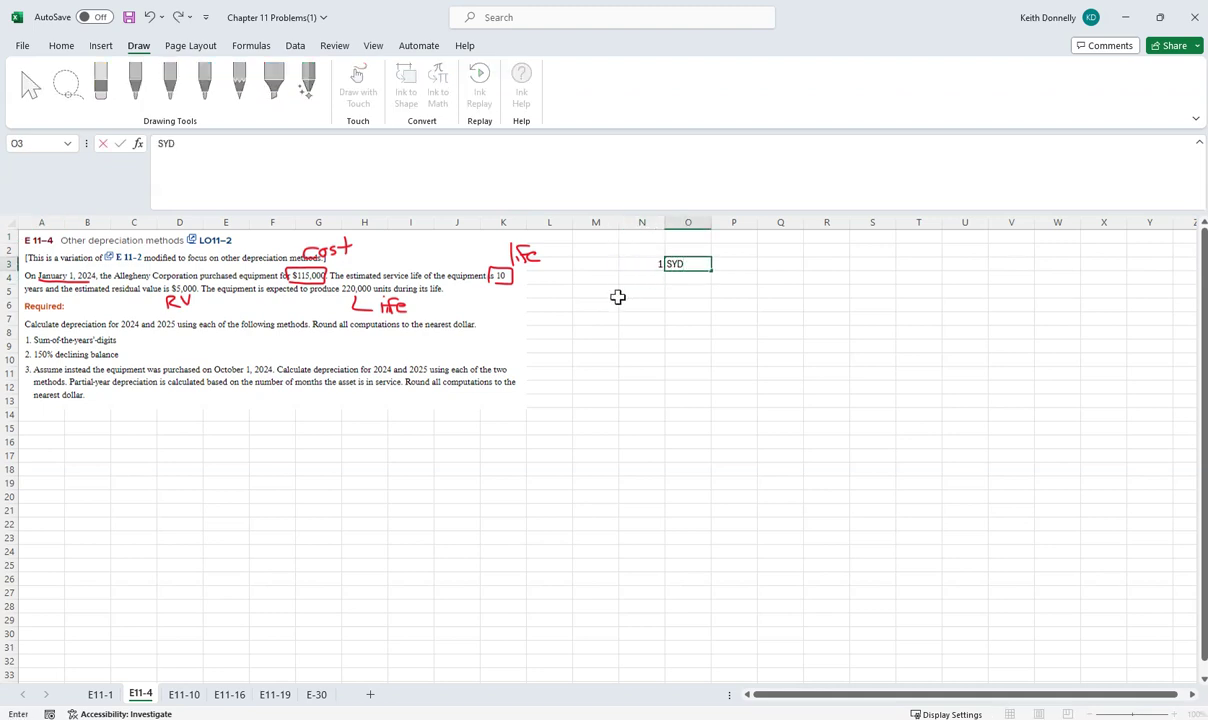
{"action": "key", "text": "Tab"}
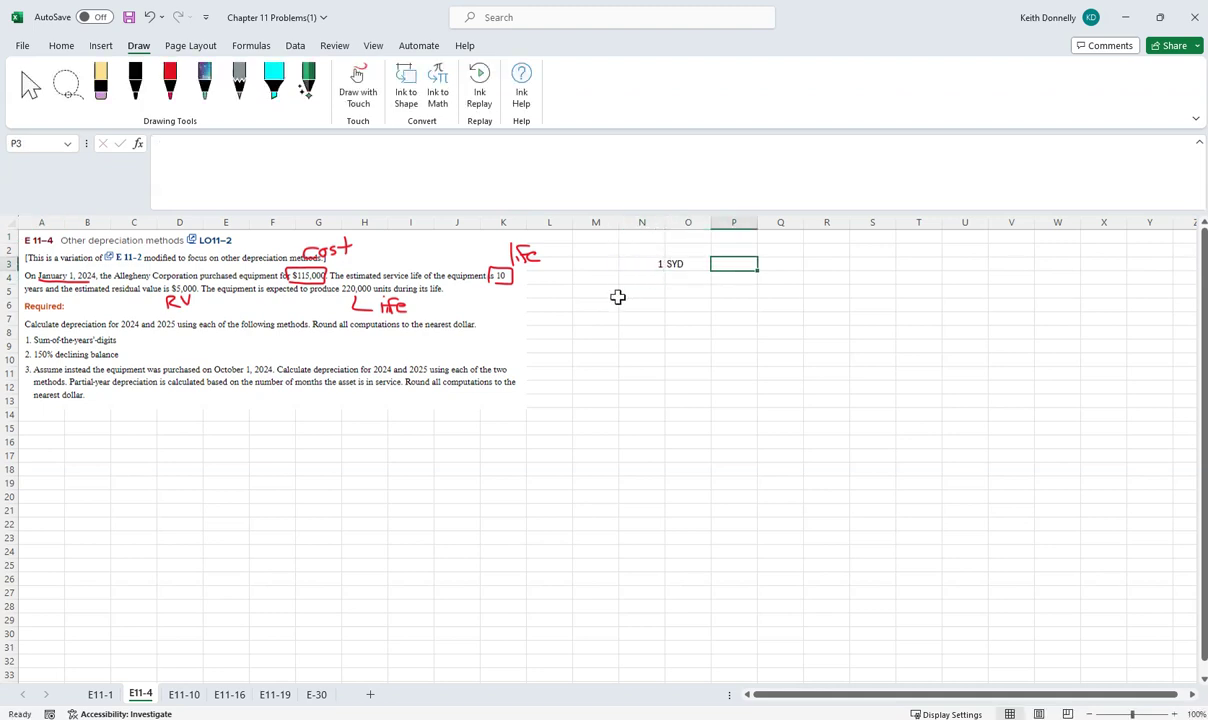
{"action": "key", "text": "Right"}
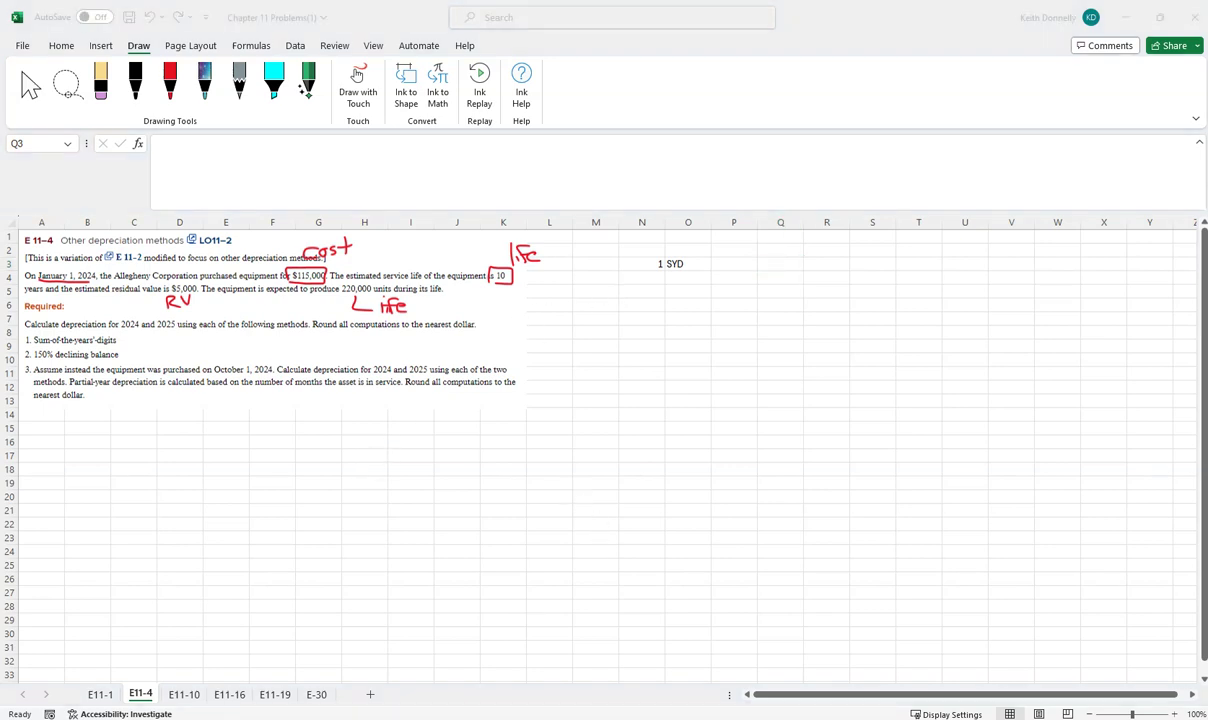
Step: Paste the copied n(n+1)/2 formula picture, enlarge it and place it around V4
{"action": "left_click", "coordinate": [617, 333]}
{"action": "key", "text": "ctrl+v"}
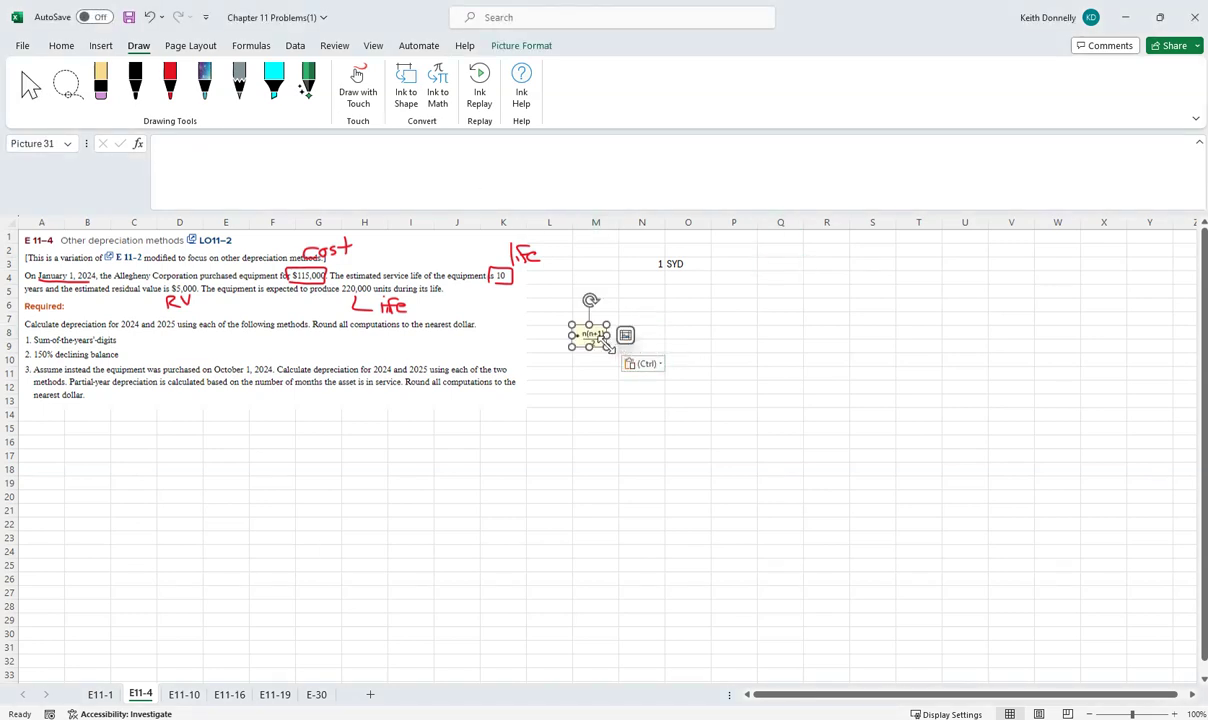
{"action": "left_click_drag", "start_coordinate": [634, 358], "coordinate": [1024, 296]}
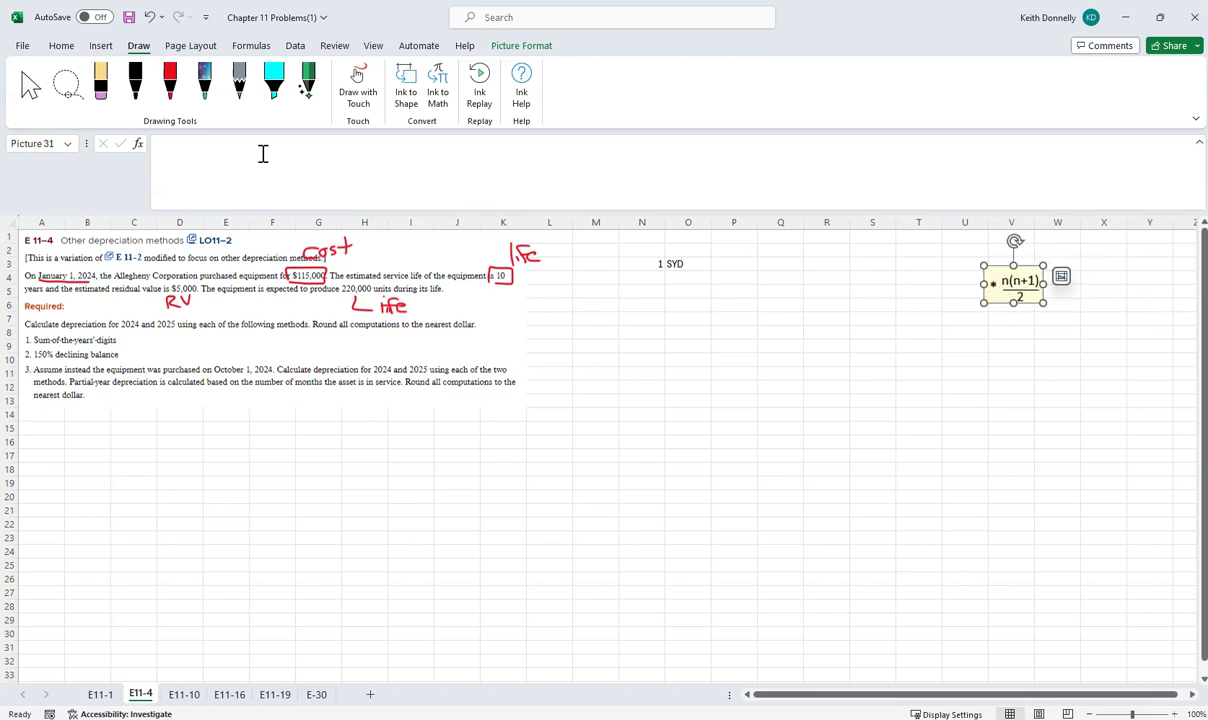
Step: Handwrite the calculation 10(10+1)/2 = 55 in red ink beside the formula picture
{"action": "left_click", "coordinate": [170, 80]}
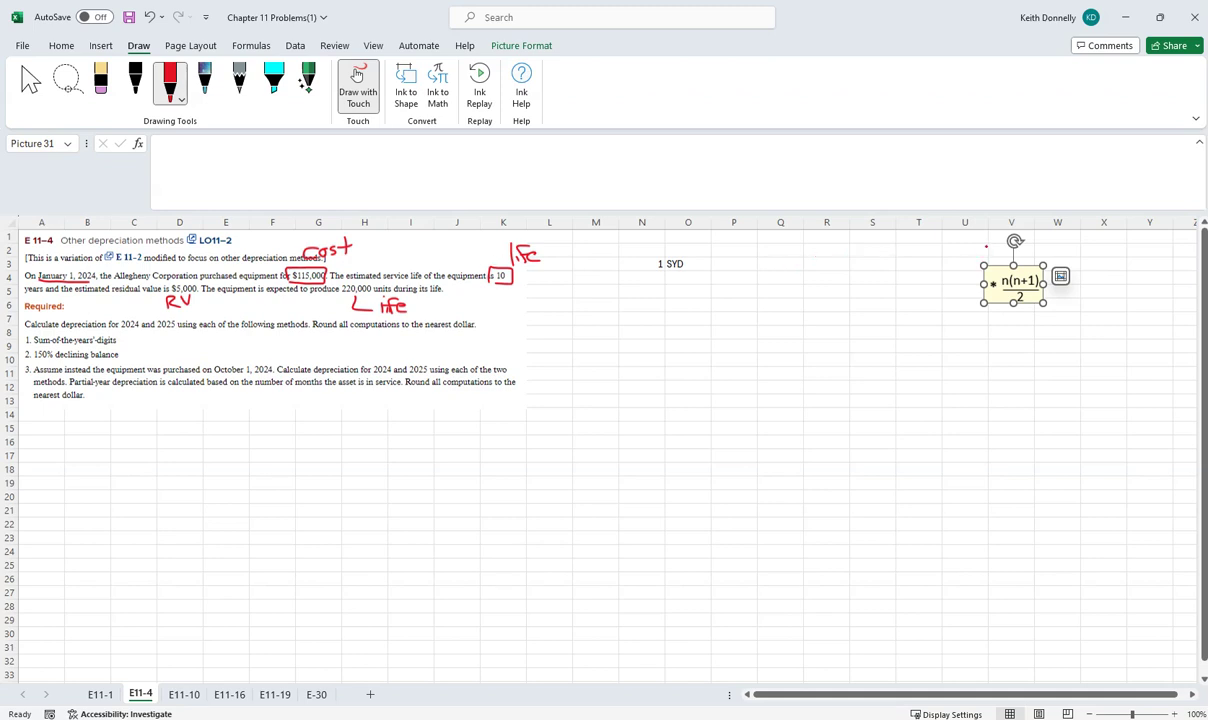
{"action": "mouse_move", "coordinate": [1083, 272]}
{"action": "left_mouse_down"}
{"action": "mouse_move", "coordinate": [1083, 286]}
{"action": "mouse_move", "coordinate": [1095, 276]}
{"action": "mouse_move", "coordinate": [1117, 288]}
{"action": "left_mouse_up"}
{"action": "left_click_drag", "start_coordinate": [1128, 276], "coordinate": [1141, 281]}
{"action": "left_click_drag", "start_coordinate": [1147, 272], "coordinate": [1155, 292]}
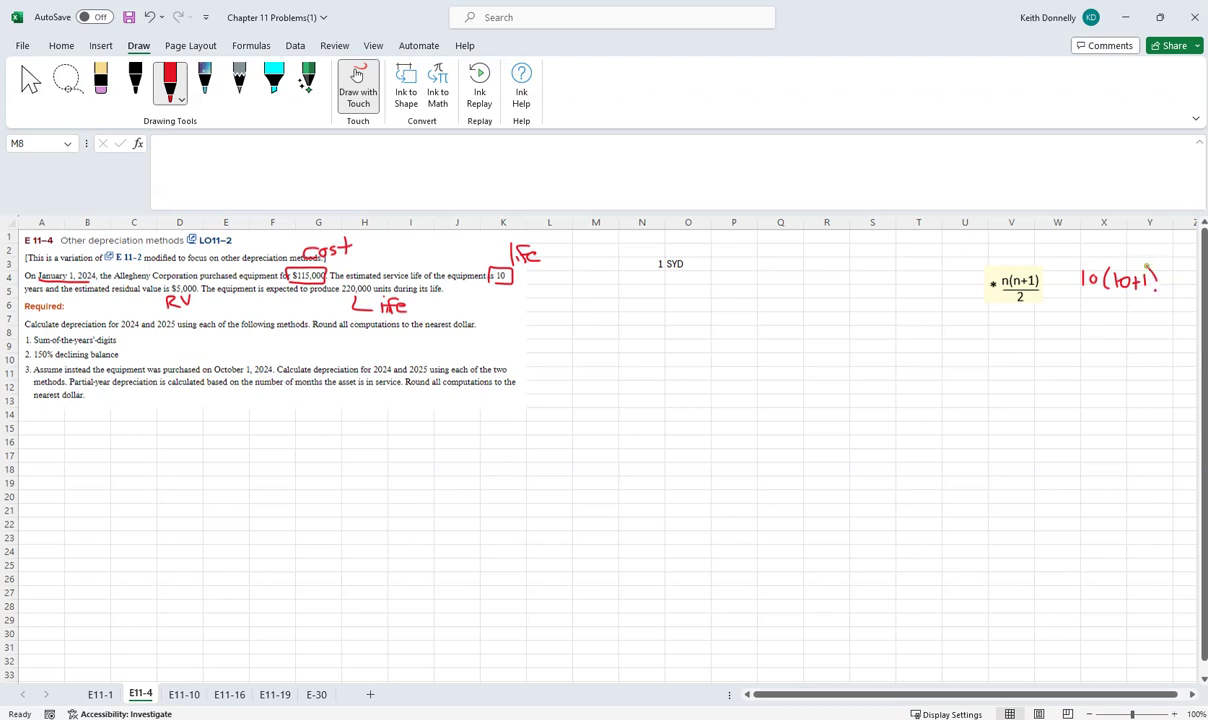
{"action": "left_click_drag", "start_coordinate": [1083, 297], "coordinate": [1172, 297]}
{"action": "mouse_move", "coordinate": [1108, 310]}
{"action": "left_mouse_down"}
{"action": "mouse_move", "coordinate": [1133, 318]}
{"action": "mouse_move", "coordinate": [1117, 332]}
{"action": "left_mouse_up"}
{"action": "mouse_move", "coordinate": [1107, 337]}
{"action": "left_mouse_down"}
{"action": "mouse_move", "coordinate": [1117, 337]}
{"action": "mouse_move", "coordinate": [1083, 362]}
{"action": "mouse_move", "coordinate": [1111, 348]}
{"action": "left_mouse_up"}
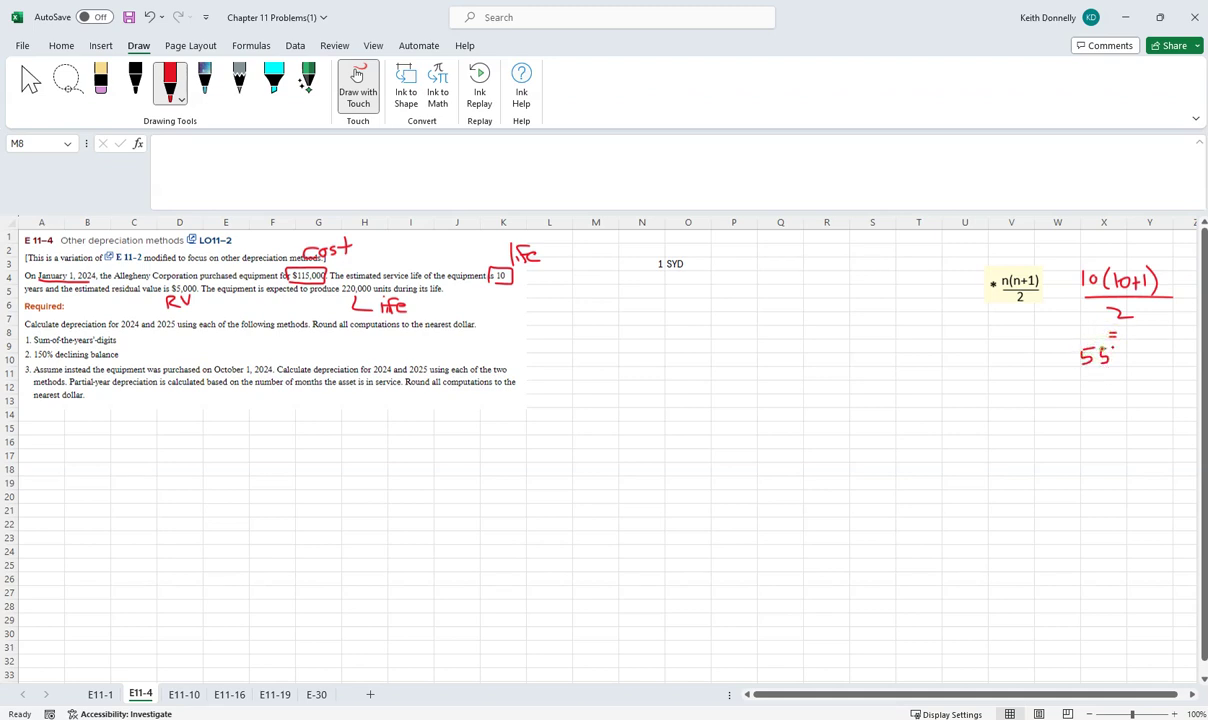
{"action": "left_click", "coordinate": [1080, 386]}
{"action": "key", "text": "Escape"}
Step: Enter the years 2024, 2025 and 2026 in O5:O7 under the SYD heading
{"action": "left_click", "coordinate": [699, 293]}
{"action": "type", "text": "20"}
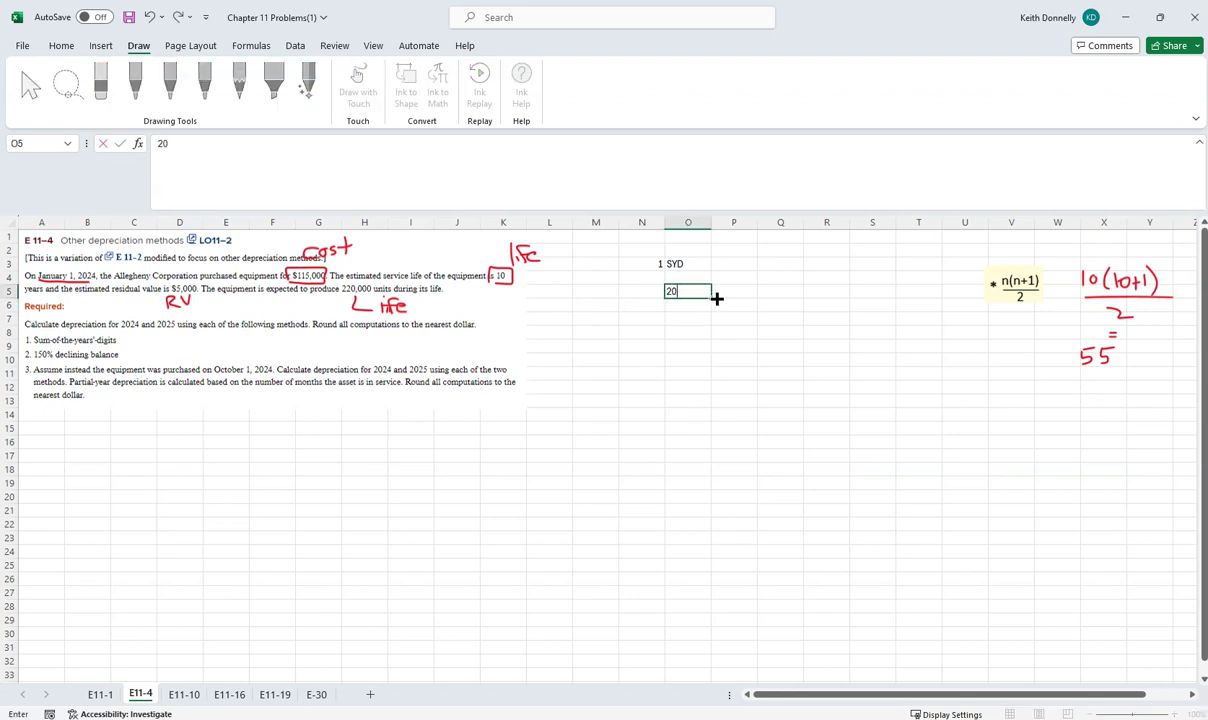
{"action": "type", "text": "24"}
{"action": "key", "text": "Return"}
{"action": "type", "text": "2025"}
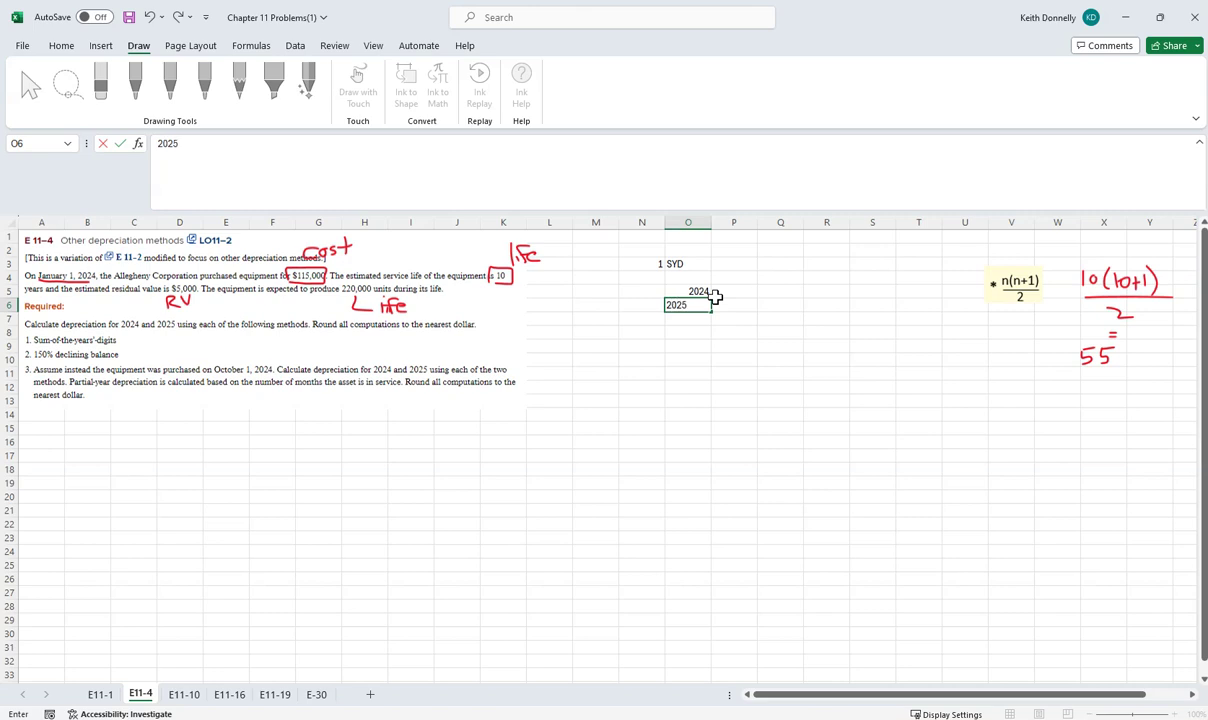
{"action": "key", "text": "Return"}
{"action": "type", "text": "2026"}
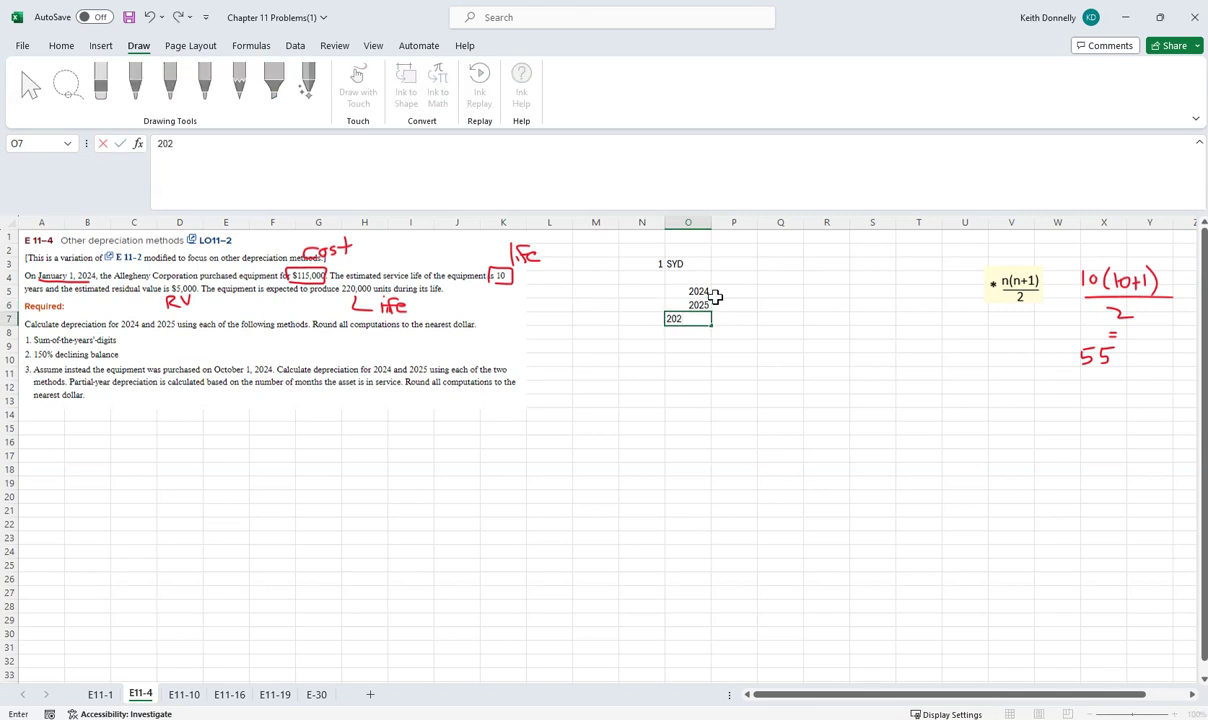
{"action": "key", "text": "Return"}
Step: Enter the depreciable base 110,000 beside each of the three years in P5:P7
{"action": "left_click", "coordinate": [708, 292]}
{"action": "left_click", "coordinate": [716, 292]}
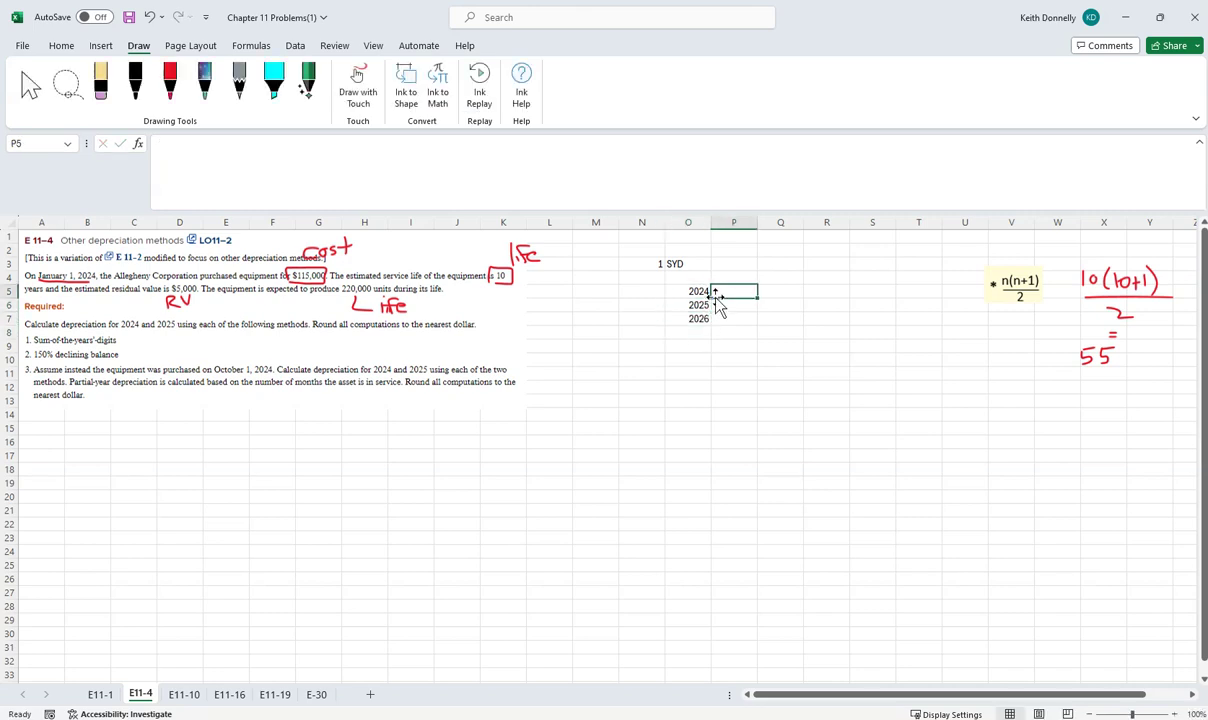
{"action": "type", "text": "11"}
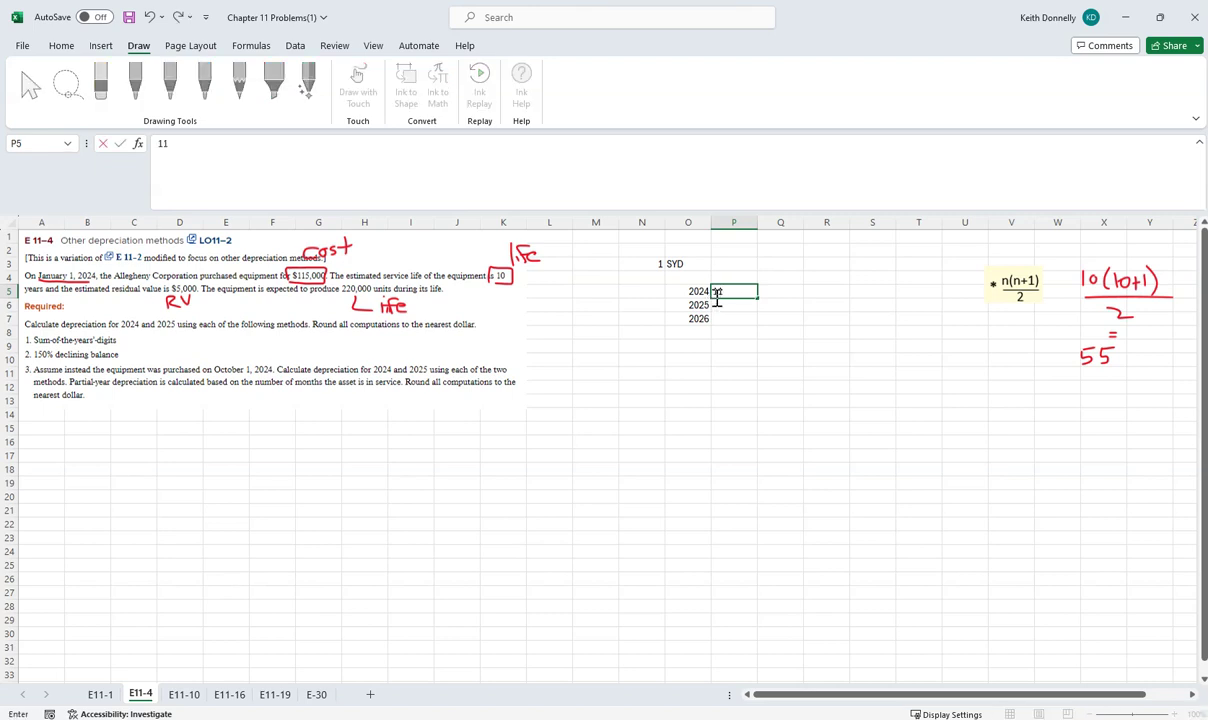
{"action": "type", "text": "0,000"}
{"action": "key", "text": "Return"}
{"action": "type", "text": "1100"}
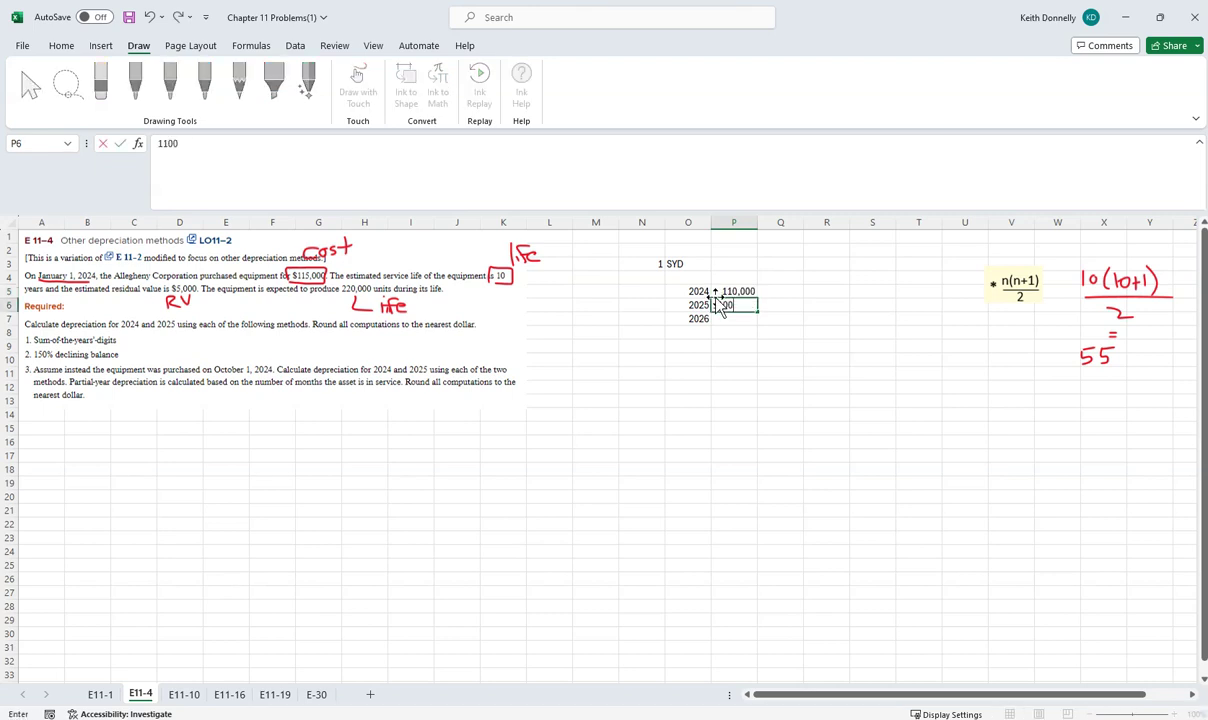
{"action": "type", "text": "000"}
{"action": "key", "text": "Return"}
{"action": "type", "text": "1"}
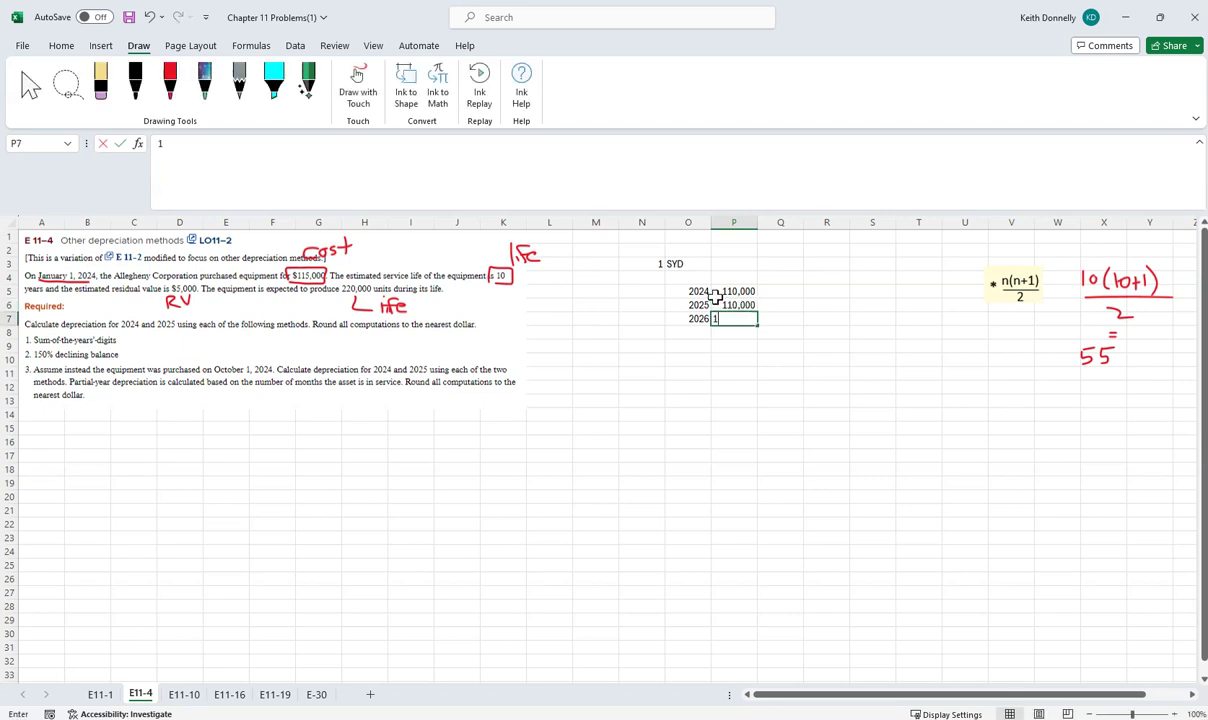
{"action": "type", "text": "10,000"}
{"action": "key", "text": "Return"}
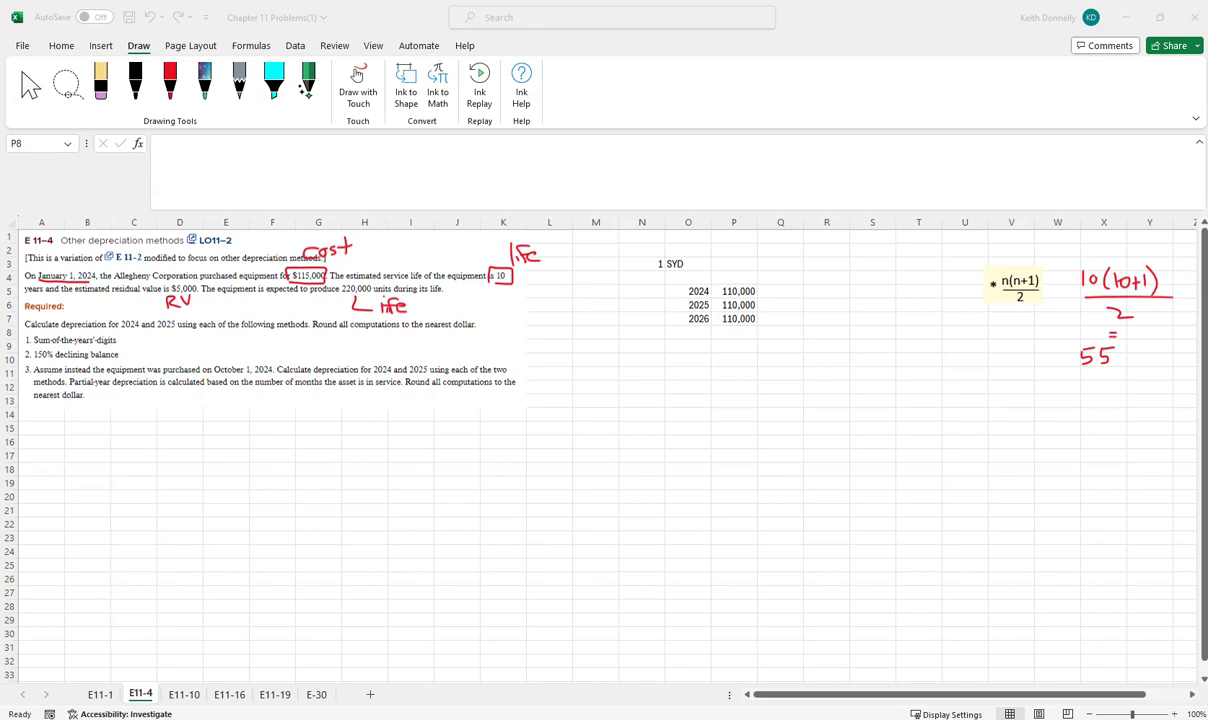
Step: In the PowerPoint SYD slide, box the depreciable bases, underline the 15 denominators, circle the formula's 15 and draw an arrow down the numerators in red
{"action": "key", "text": "alt+Tab"}
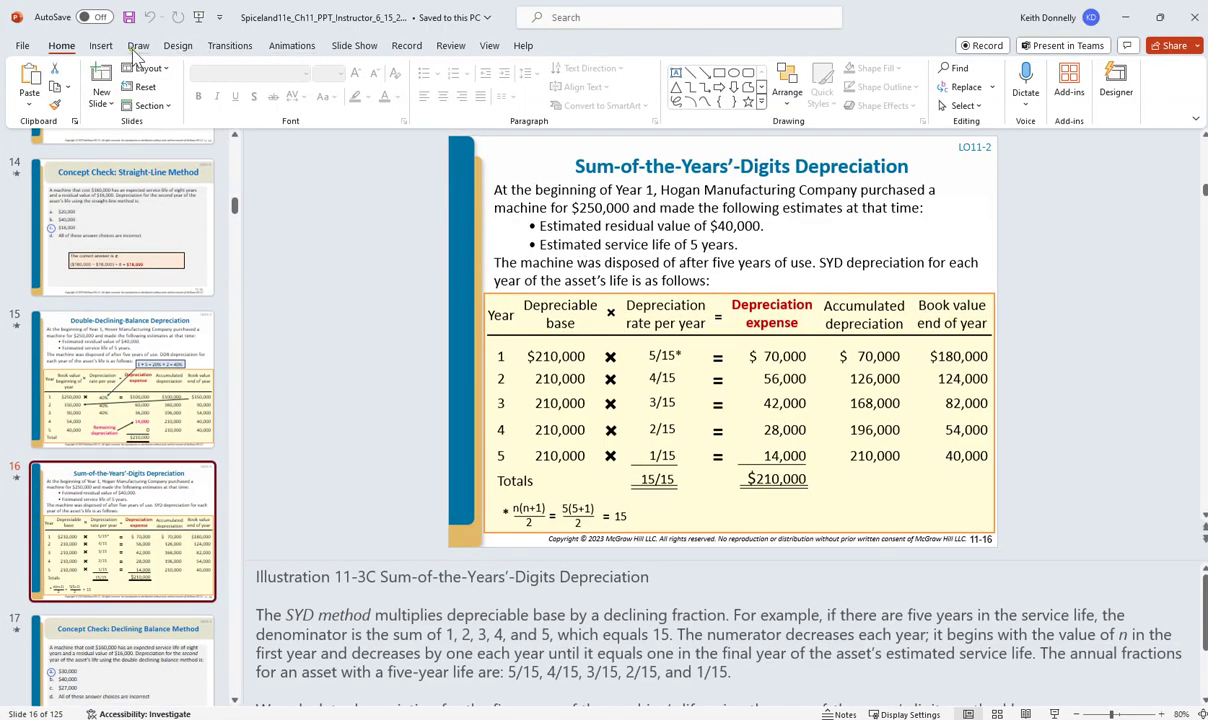
{"action": "left_click", "coordinate": [135, 47]}
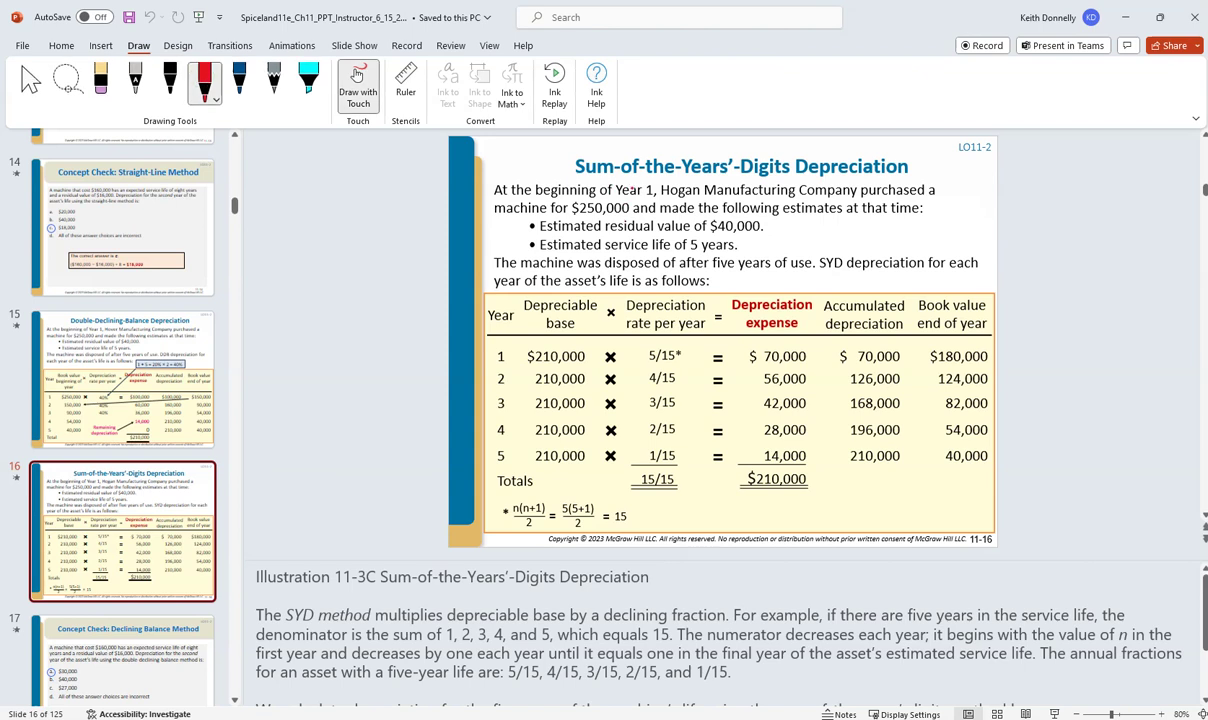
{"action": "mouse_move", "coordinate": [525, 350]}
{"action": "left_mouse_down"}
{"action": "mouse_move", "coordinate": [529, 436]}
{"action": "mouse_move", "coordinate": [576, 460]}
{"action": "mouse_move", "coordinate": [601, 380]}
{"action": "mouse_move", "coordinate": [566, 348]}
{"action": "mouse_move", "coordinate": [512, 348]}
{"action": "mouse_move", "coordinate": [524, 349]}
{"action": "left_mouse_up"}
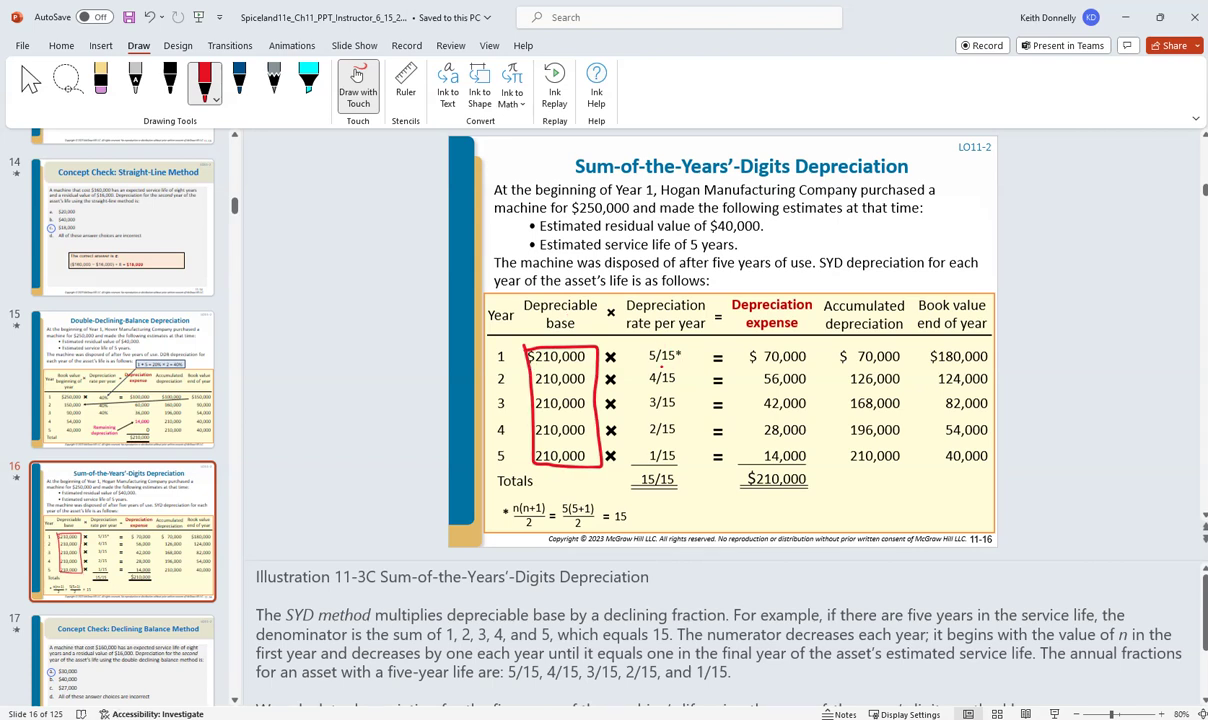
{"action": "mouse_move", "coordinate": [662, 366]}
{"action": "left_mouse_down"}
{"action": "mouse_move", "coordinate": [678, 367]}
{"action": "mouse_move", "coordinate": [671, 391]}
{"action": "left_mouse_up"}
{"action": "mouse_move", "coordinate": [620, 523]}
{"action": "left_mouse_down"}
{"action": "mouse_move", "coordinate": [635, 512]}
{"action": "mouse_move", "coordinate": [606, 512]}
{"action": "mouse_move", "coordinate": [620, 525]}
{"action": "left_mouse_up"}
{"action": "left_click_drag", "start_coordinate": [661, 411], "coordinate": [679, 462]}
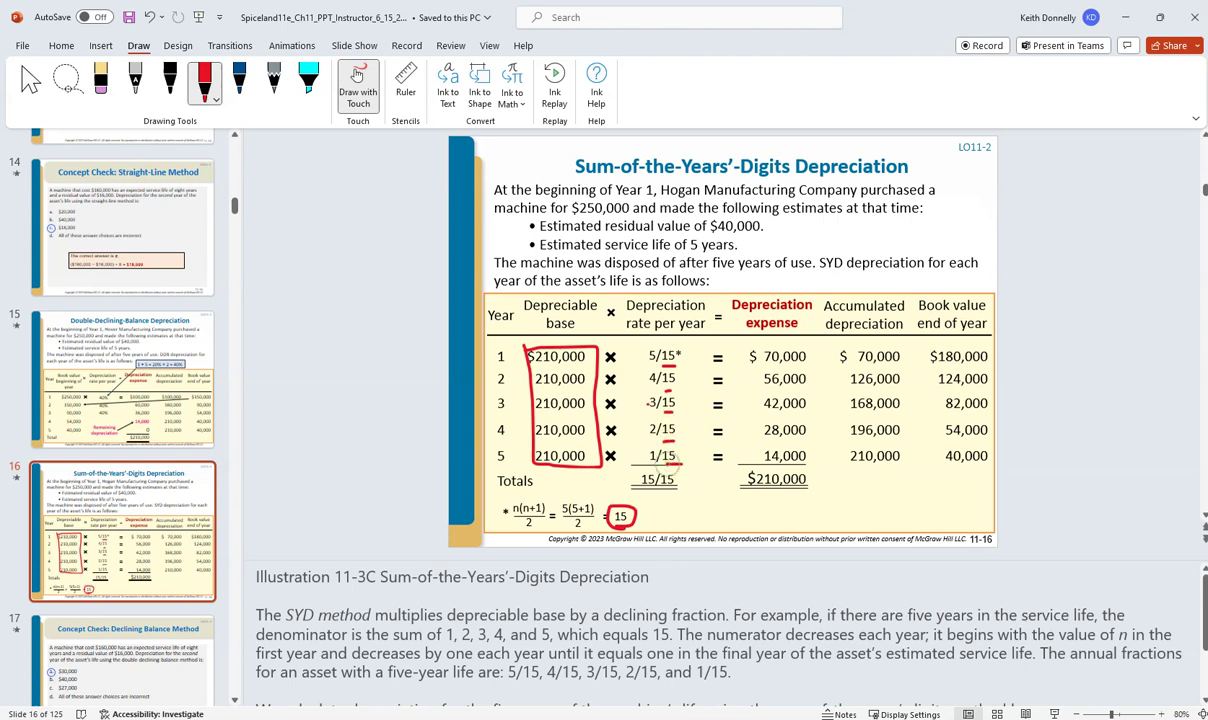
{"action": "mouse_move", "coordinate": [642, 352]}
{"action": "left_mouse_down"}
{"action": "mouse_move", "coordinate": [643, 465]}
{"action": "mouse_move", "coordinate": [651, 453]}
{"action": "left_mouse_up"}
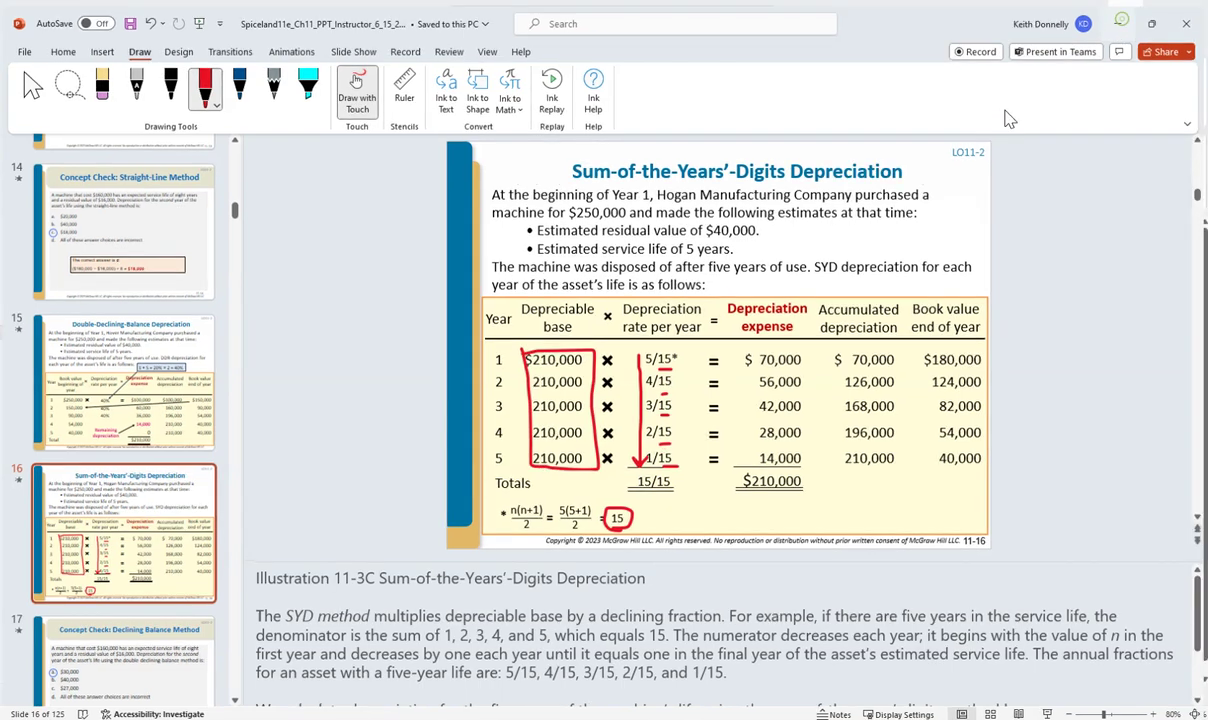
Step: Back in the Excel sheet, handwrite 10/55, 9/55 and 8/55 in red beside the three bases and tick the handwritten 55
{"action": "key", "text": "alt+Tab"}
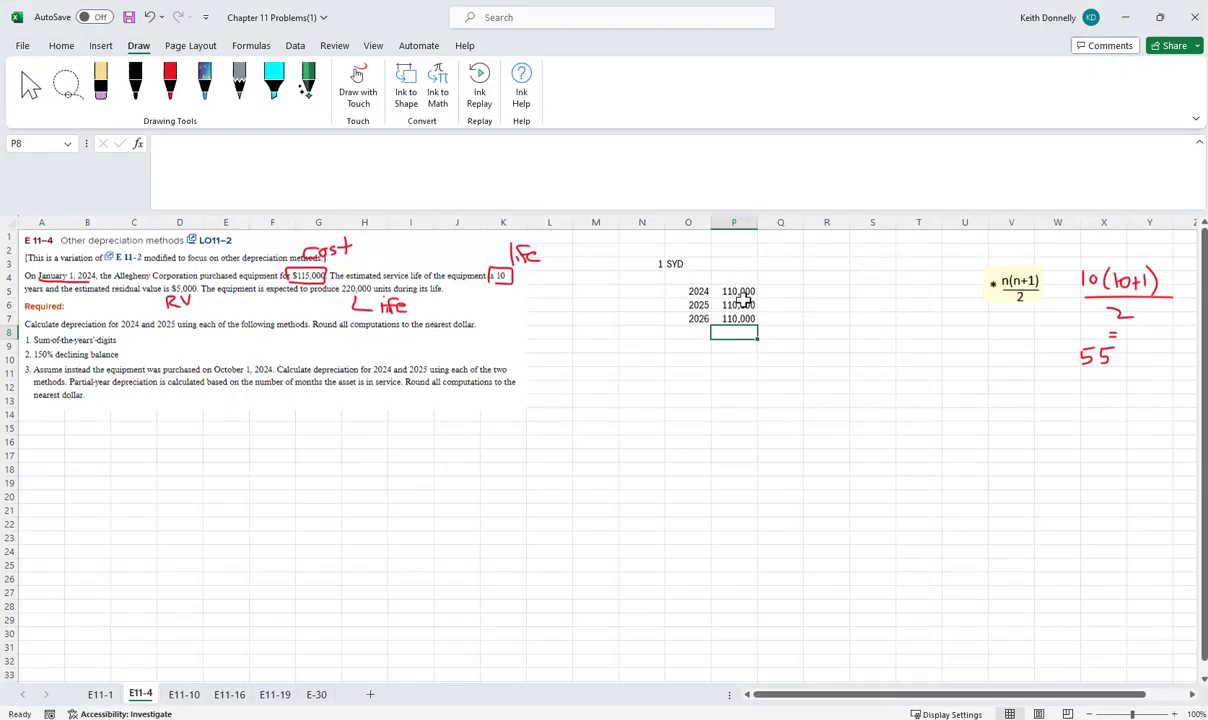
{"action": "left_click", "coordinate": [781, 291]}
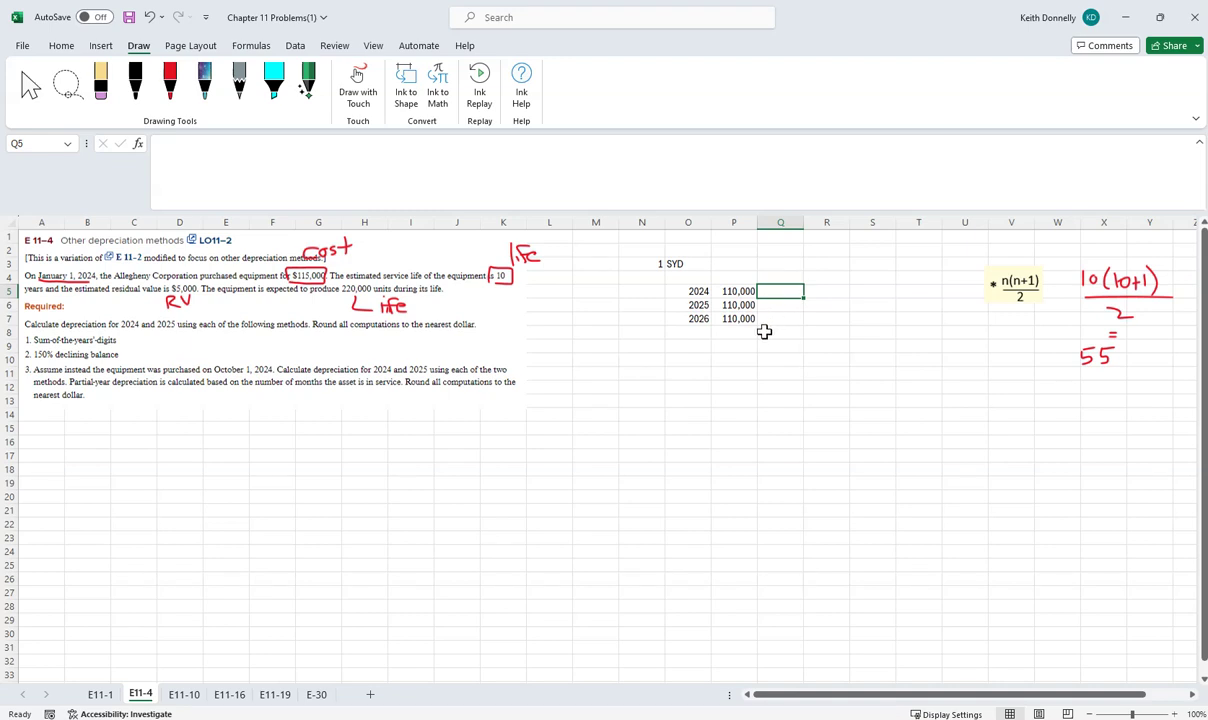
{"action": "left_click", "coordinate": [170, 78]}
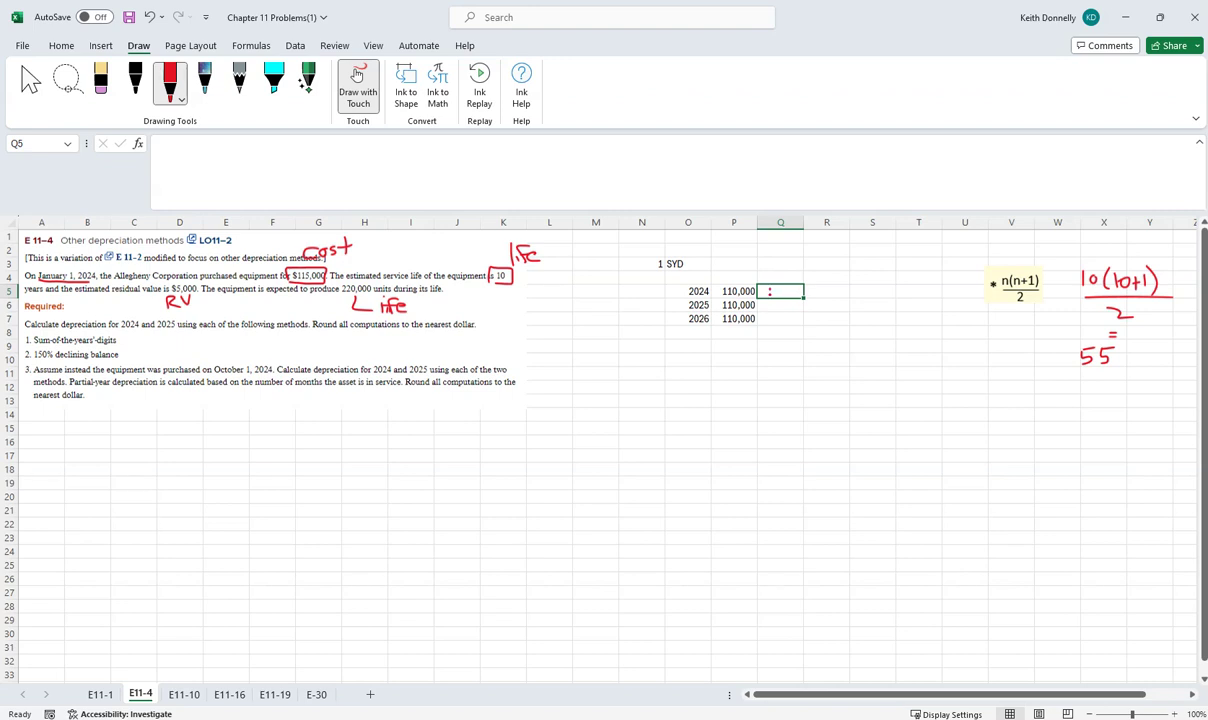
{"action": "left_click_drag", "start_coordinate": [770, 287], "coordinate": [786, 297]}
{"action": "key", "text": "Escape"}
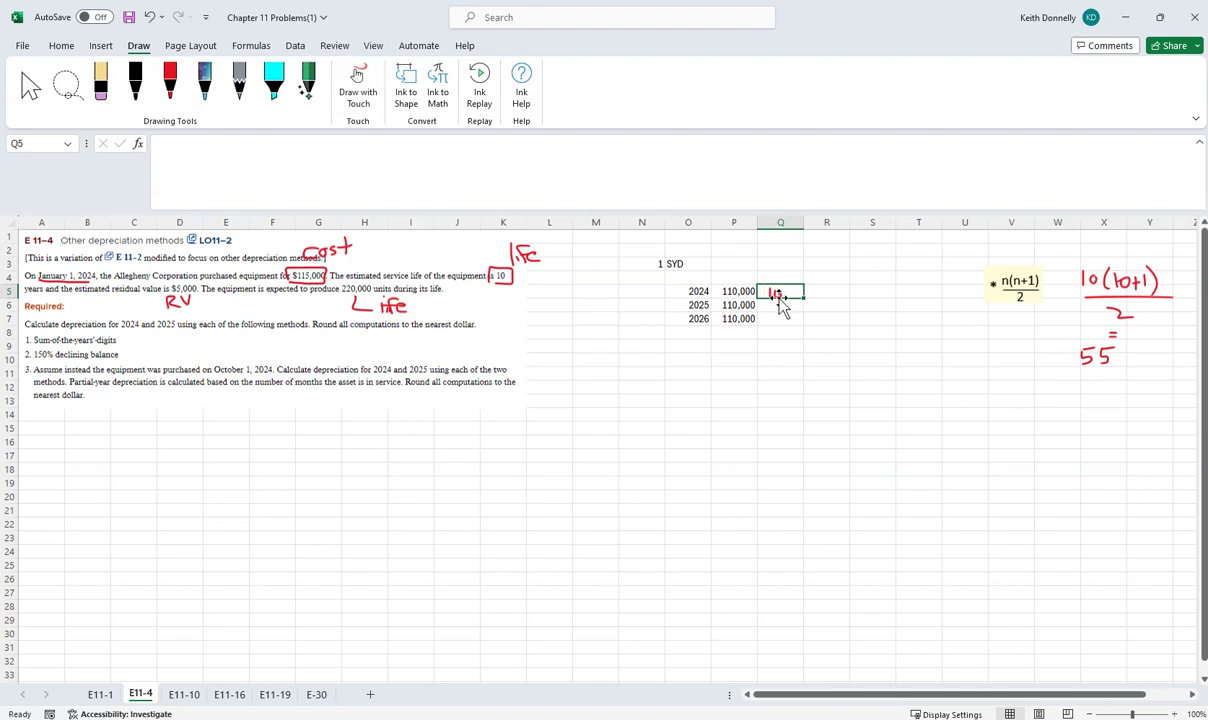
{"action": "key", "text": "ctrl+z"}
{"action": "key", "text": "ctrl+z"}
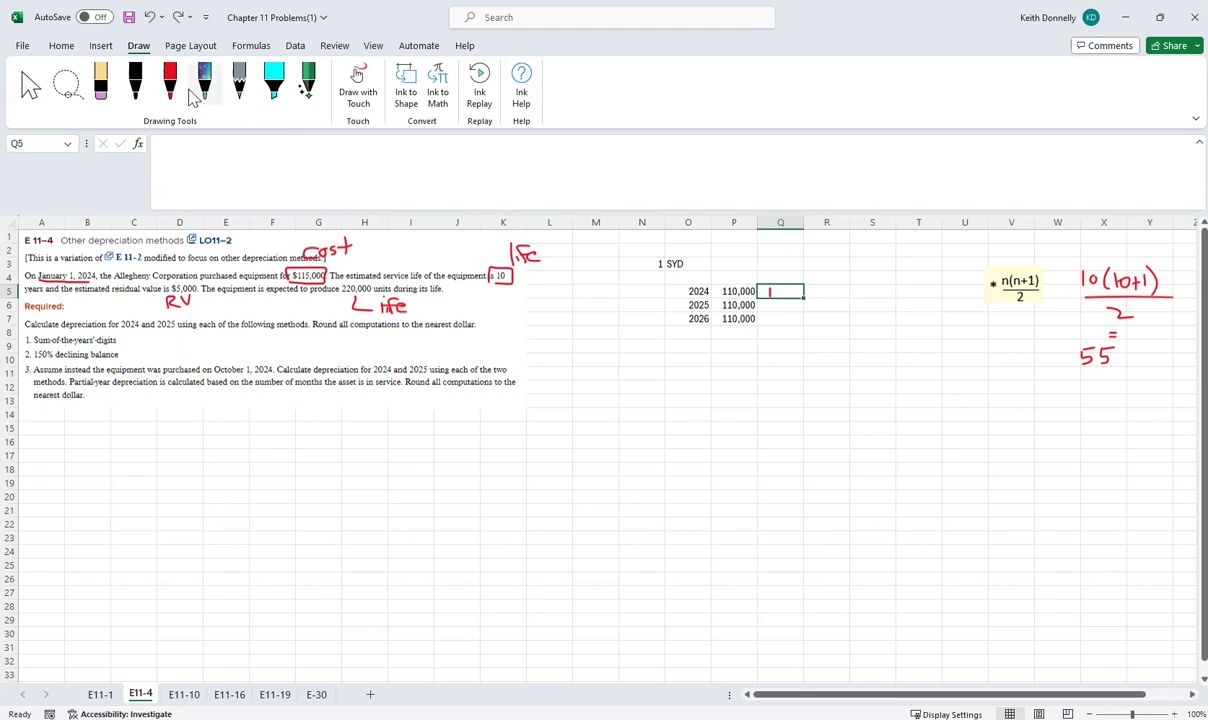
{"action": "left_click", "coordinate": [170, 80]}
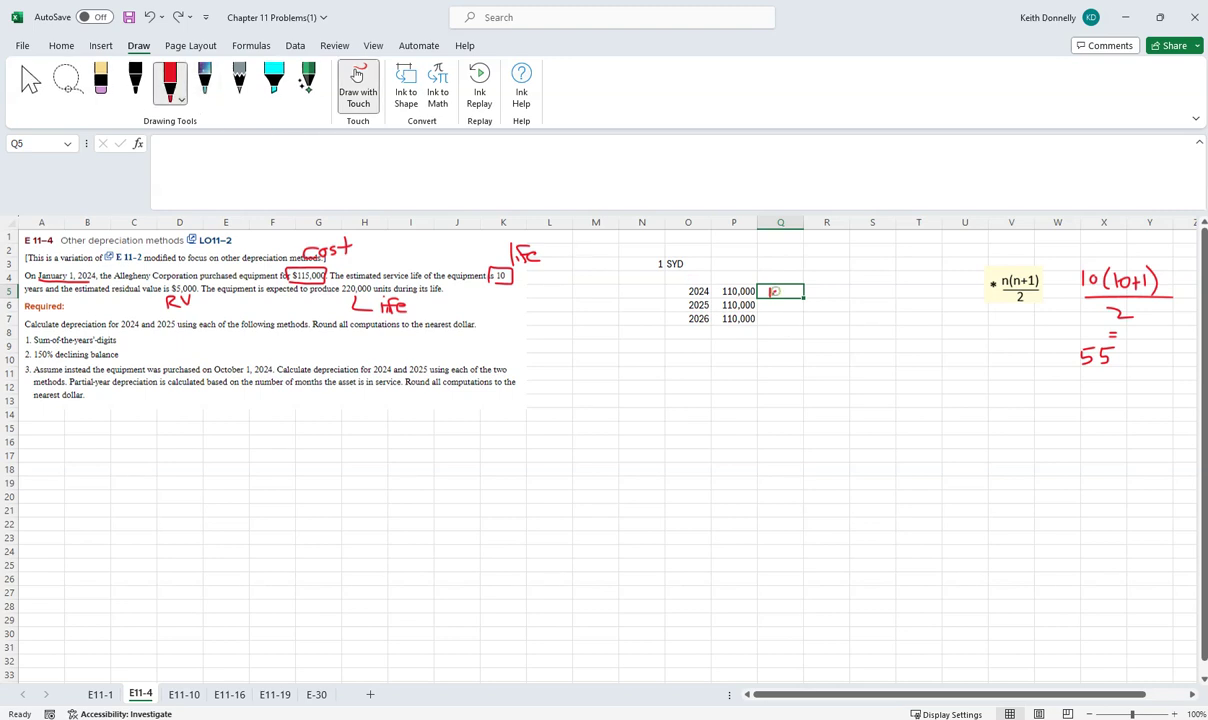
{"action": "mouse_move", "coordinate": [780, 288]}
{"action": "left_mouse_down"}
{"action": "mouse_move", "coordinate": [773, 326]}
{"action": "mouse_move", "coordinate": [786, 300]}
{"action": "mouse_move", "coordinate": [803, 299]}
{"action": "mouse_move", "coordinate": [782, 307]}
{"action": "mouse_move", "coordinate": [800, 302]}
{"action": "mouse_move", "coordinate": [777, 328]}
{"action": "mouse_move", "coordinate": [795, 318]}
{"action": "left_mouse_up"}
{"action": "left_click_drag", "start_coordinate": [797, 320], "coordinate": [796, 328]}
{"action": "left_click_drag", "start_coordinate": [797, 319], "coordinate": [803, 318]}
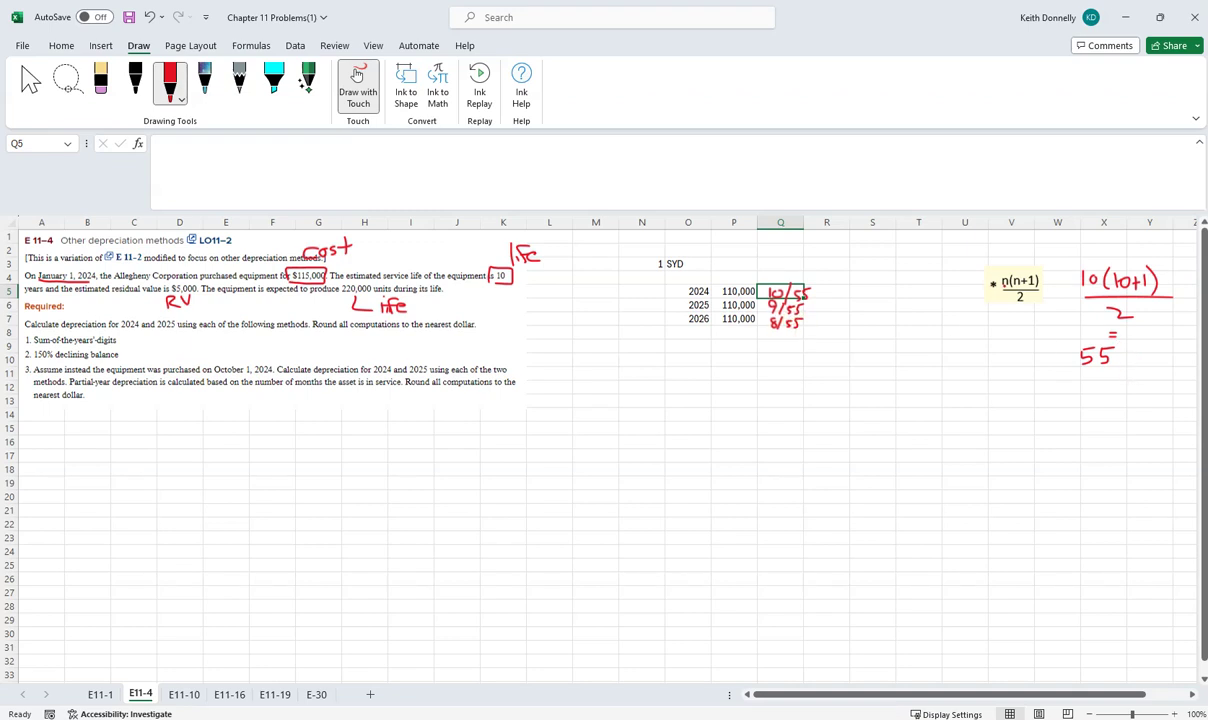
{"action": "left_click_drag", "start_coordinate": [1121, 359], "coordinate": [1133, 349]}
{"action": "left_click", "coordinate": [357, 75]}
Step: Calculate the 2024 SYD depreciation in S5 with the formula =P5*10/55
{"action": "left_click", "coordinate": [857, 290]}
{"action": "type", "text": "="}
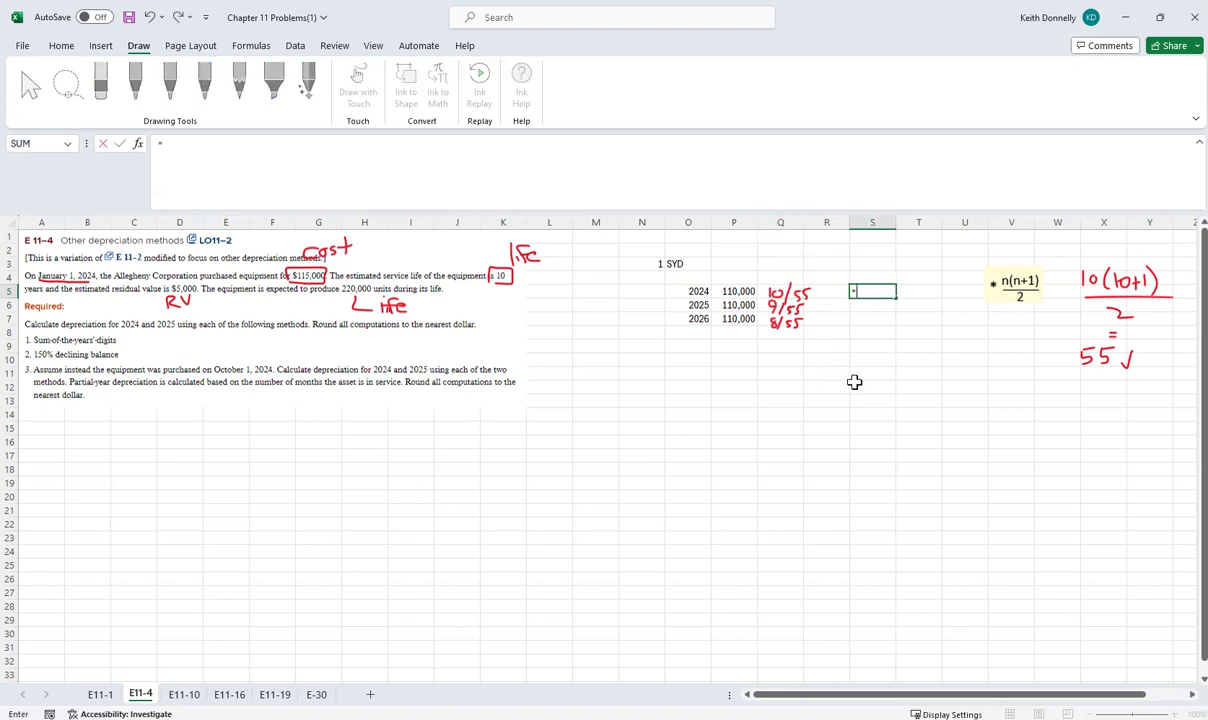
{"action": "key", "text": "Left"}
{"action": "key", "text": "Left"}
{"action": "key", "text": "Left"}
{"action": "key", "text": "Left"}
{"action": "key", "text": "Right"}
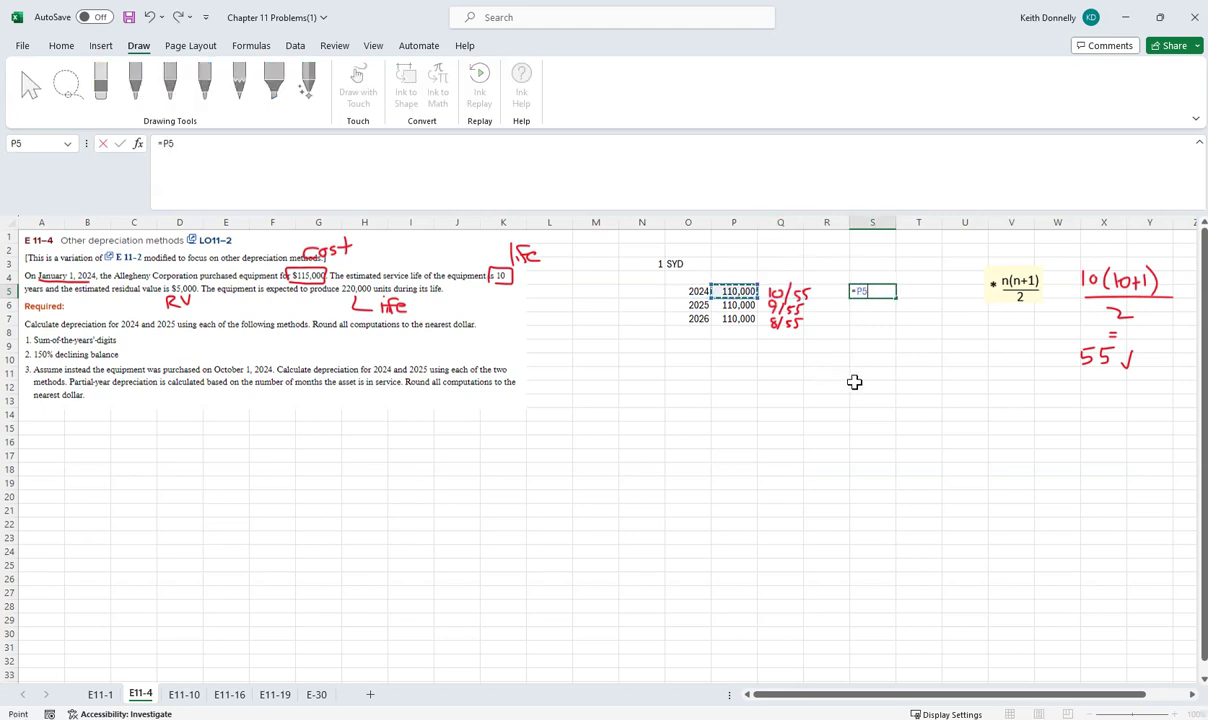
{"action": "type", "text": "*10/55"}
{"action": "key", "text": "Return"}
{"action": "key", "text": "Up"}
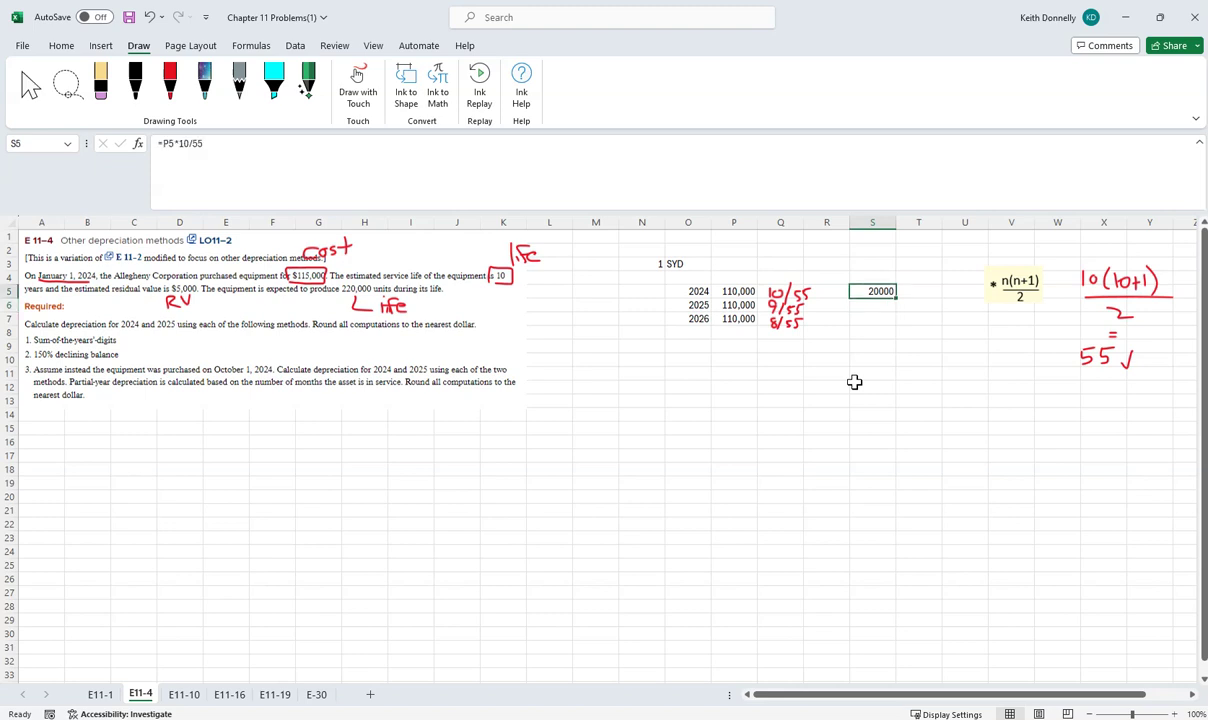
Step: Calculate the 2025 SYD depreciation in S6 with the formula =P6*9/55
{"action": "key", "text": "Down"}
{"action": "type", "text": "="}
{"action": "key", "text": "Left"}
{"action": "key", "text": "Left"}
{"action": "key", "text": "Left"}
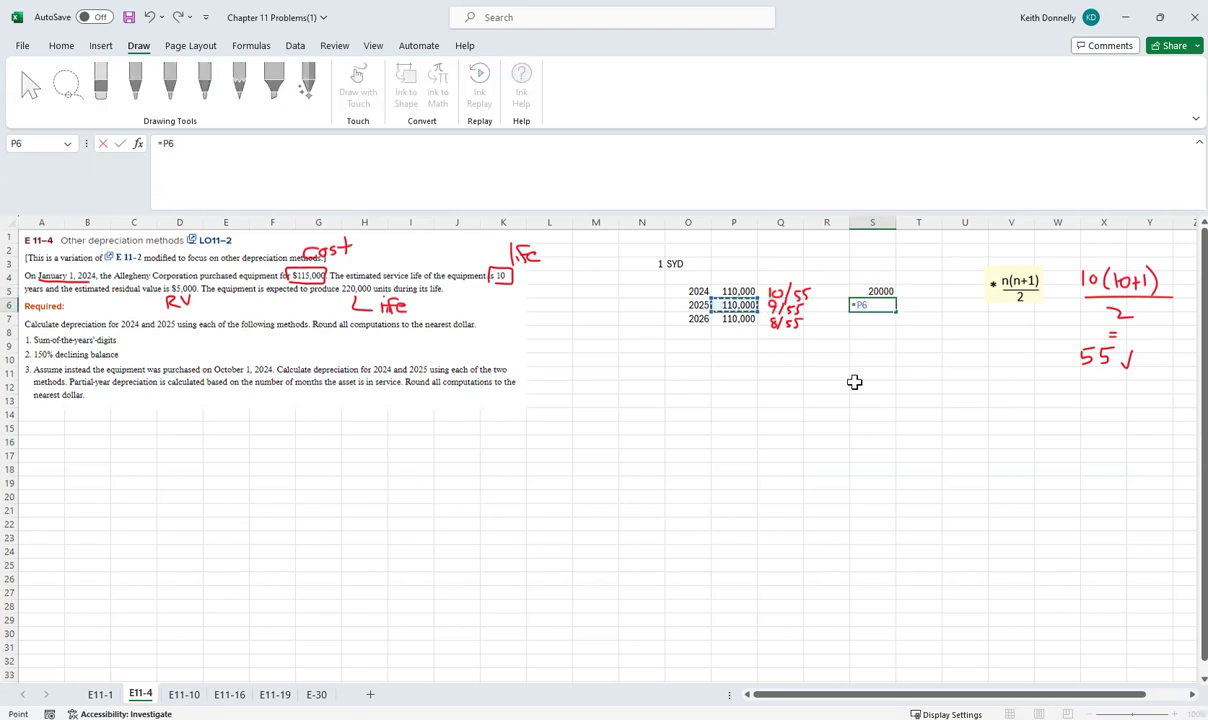
{"action": "type", "text": "*9/55"}
{"action": "key", "text": "Return"}
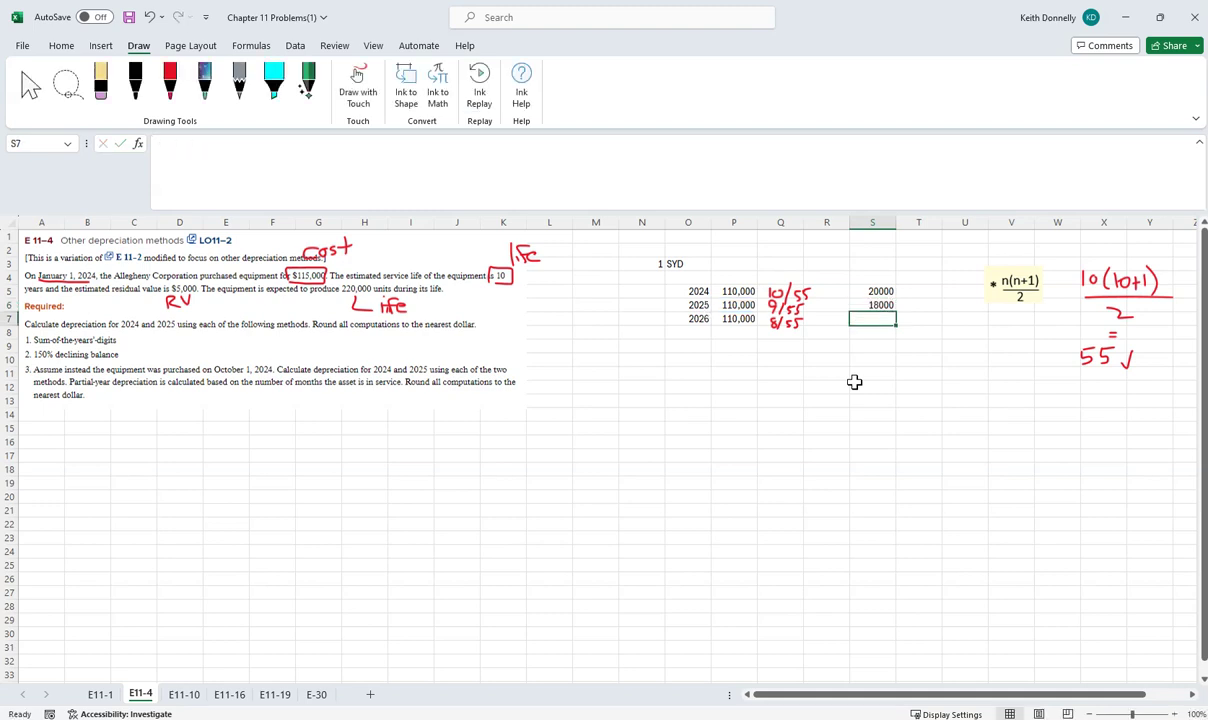
Step: Calculate the 2026 SYD depreciation in S7 with the formula =P7*8/55
{"action": "type", "text": "="}
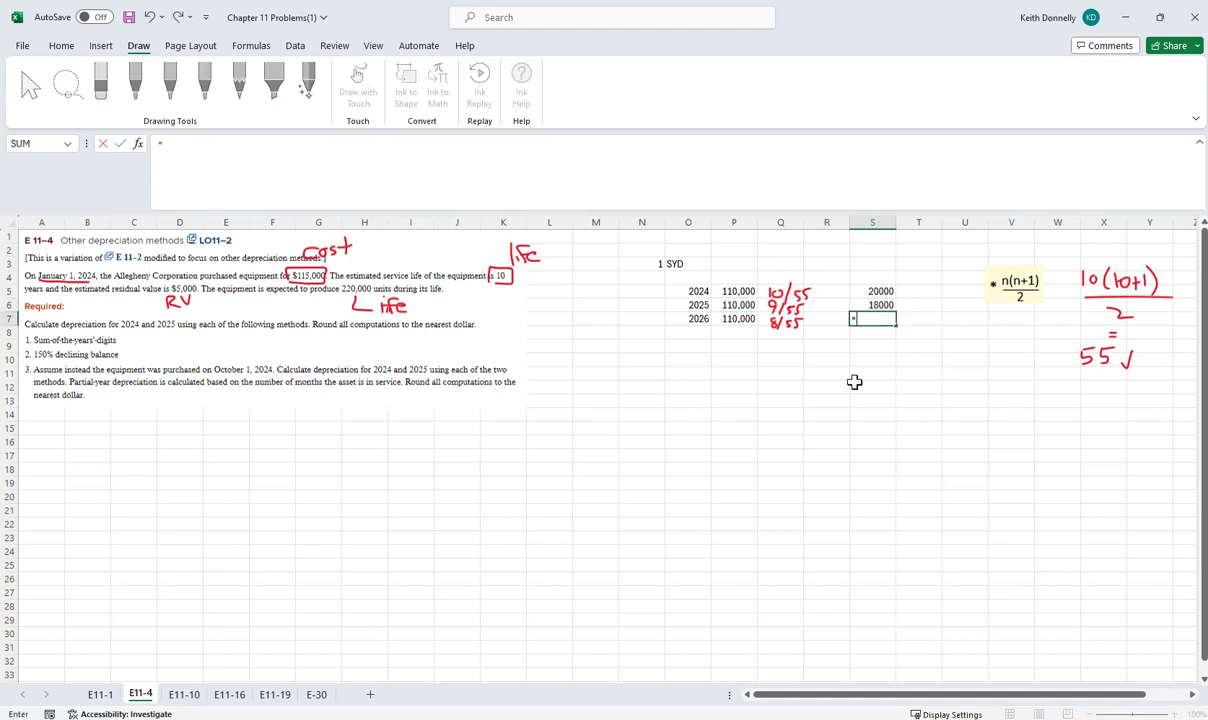
{"action": "key", "text": "Left"}
{"action": "key", "text": "Left"}
{"action": "key", "text": "Left"}
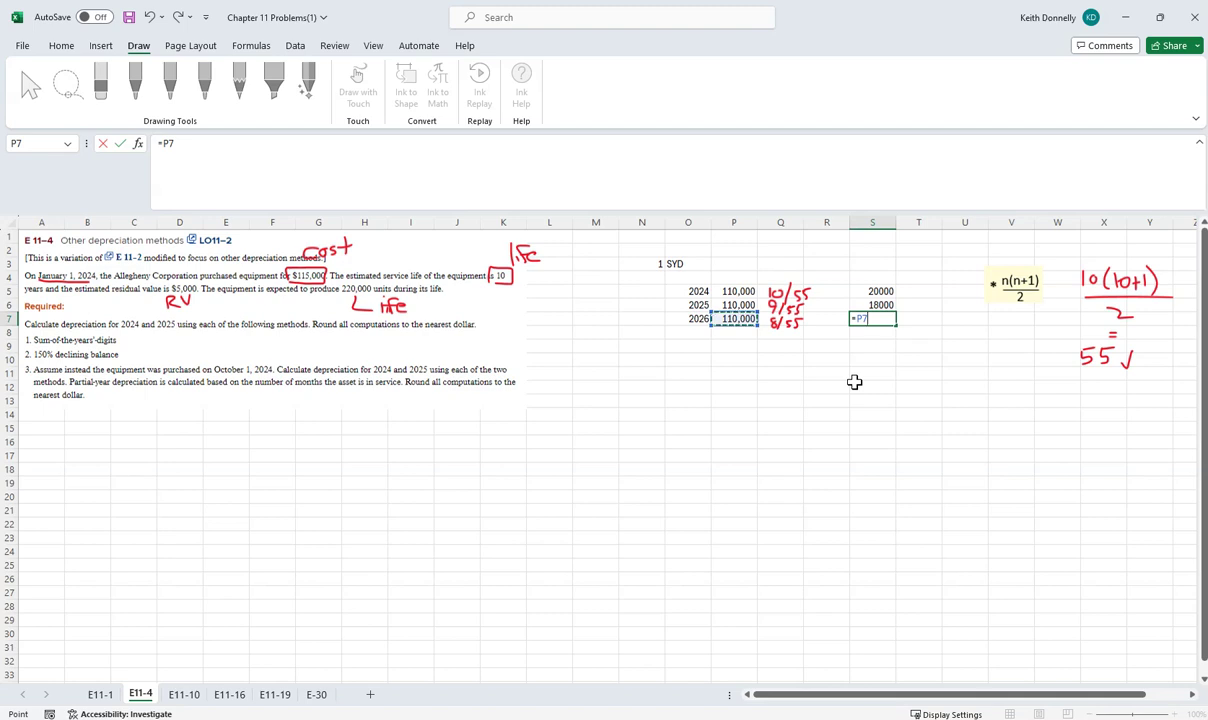
{"action": "type", "text": "*8/55"}
{"action": "key", "text": "Return"}
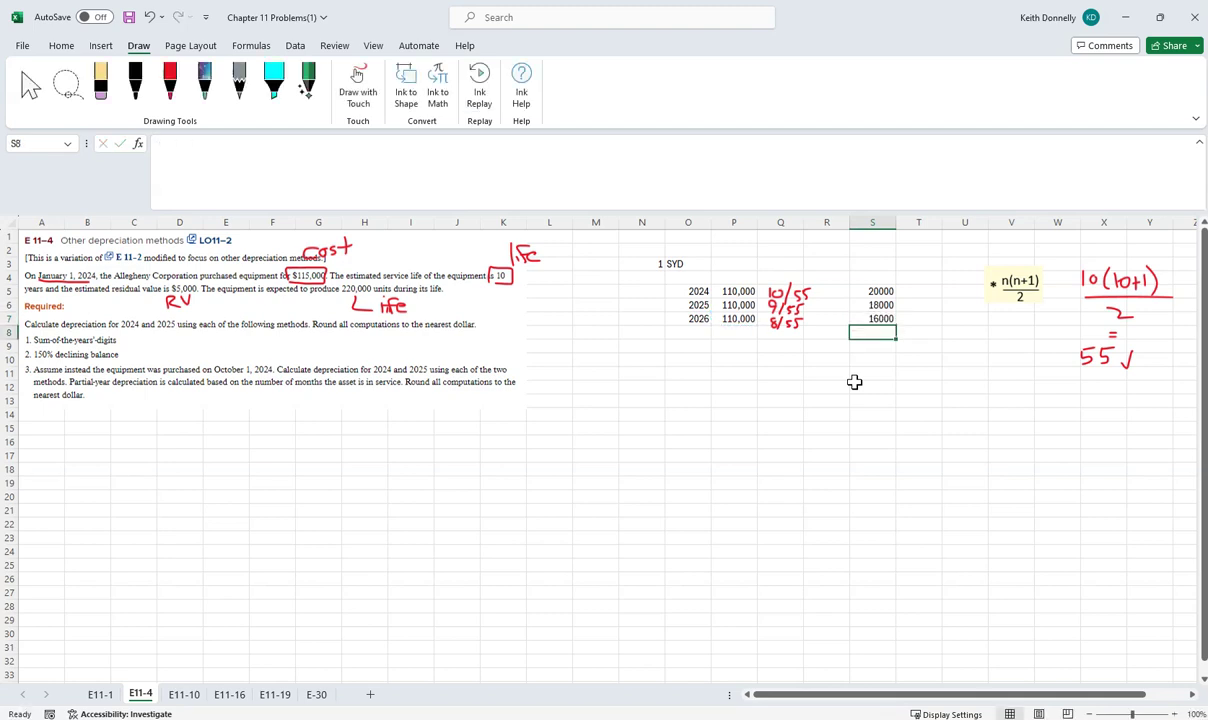
Step: Review the SYD depreciation amounts calculated for 2024 to 2026 in S5:S7
{"action": "key", "text": "Up"}
{"action": "key", "text": "Up"}
{"action": "key", "text": "Up"}
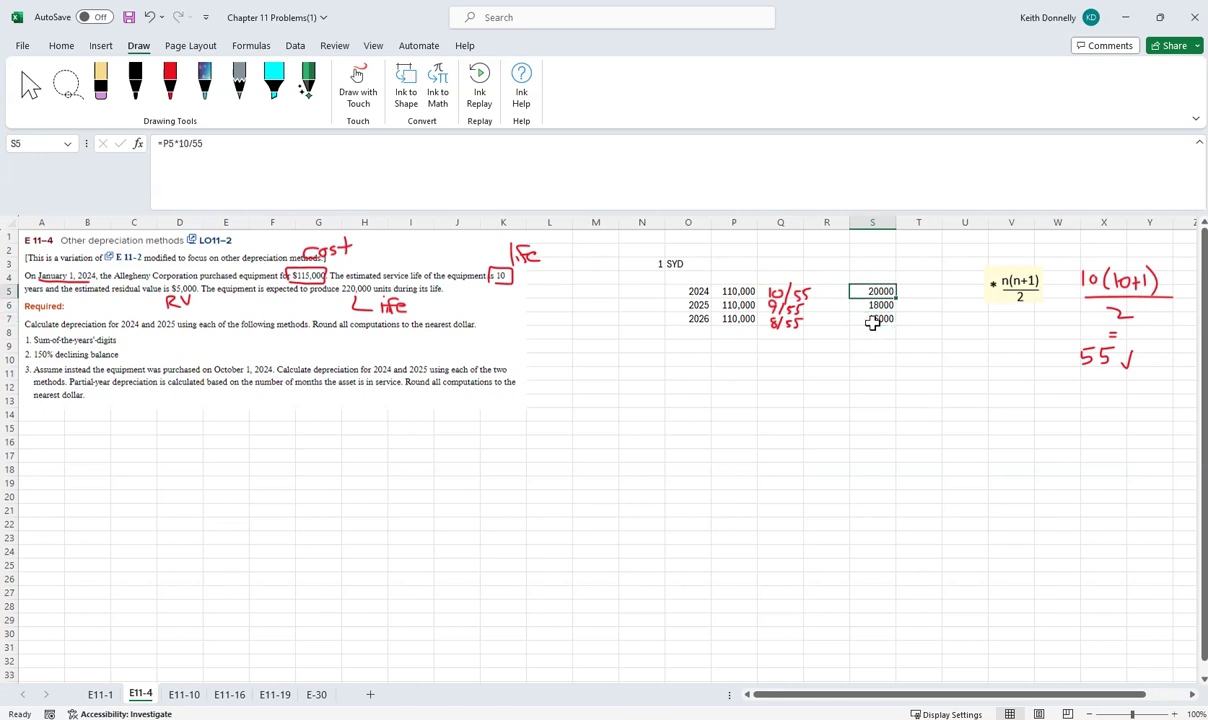
{"action": "key", "text": "Down"}
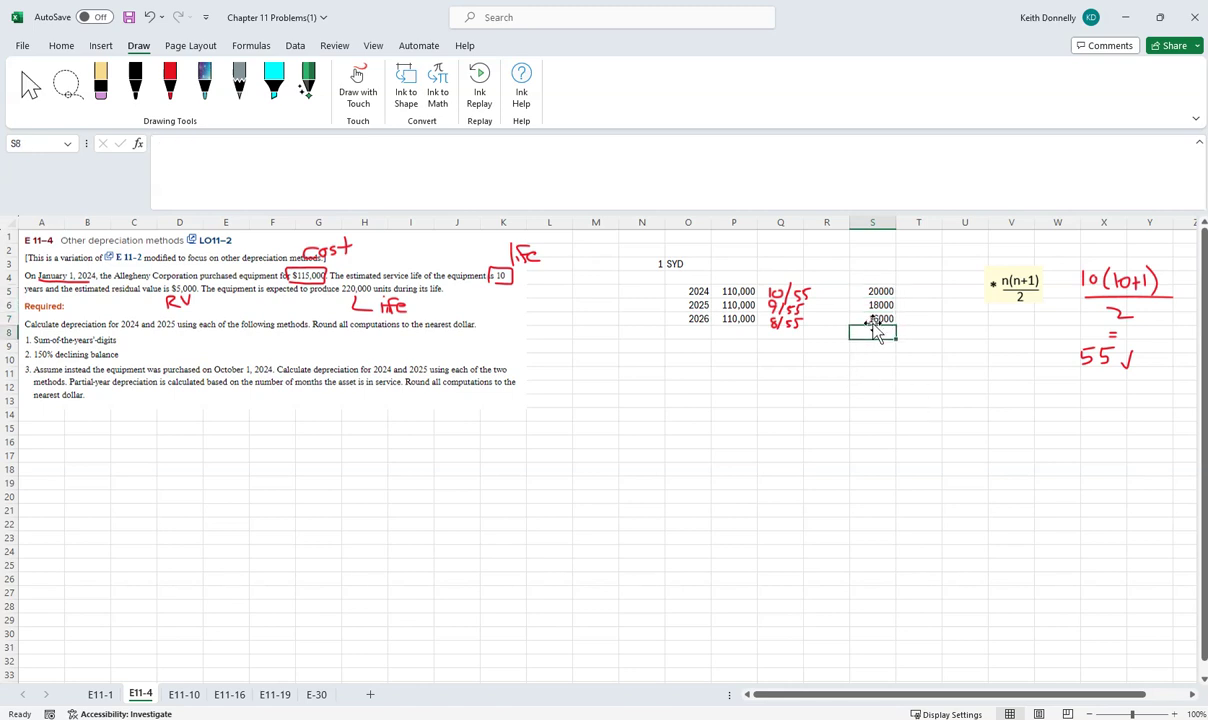
{"action": "key", "text": "Down"}
{"action": "key", "text": "Down"}
{"action": "key", "text": "Up"}
{"action": "key", "text": "Up"}
{"action": "key", "text": "Up"}
{"action": "key", "text": "Up"}
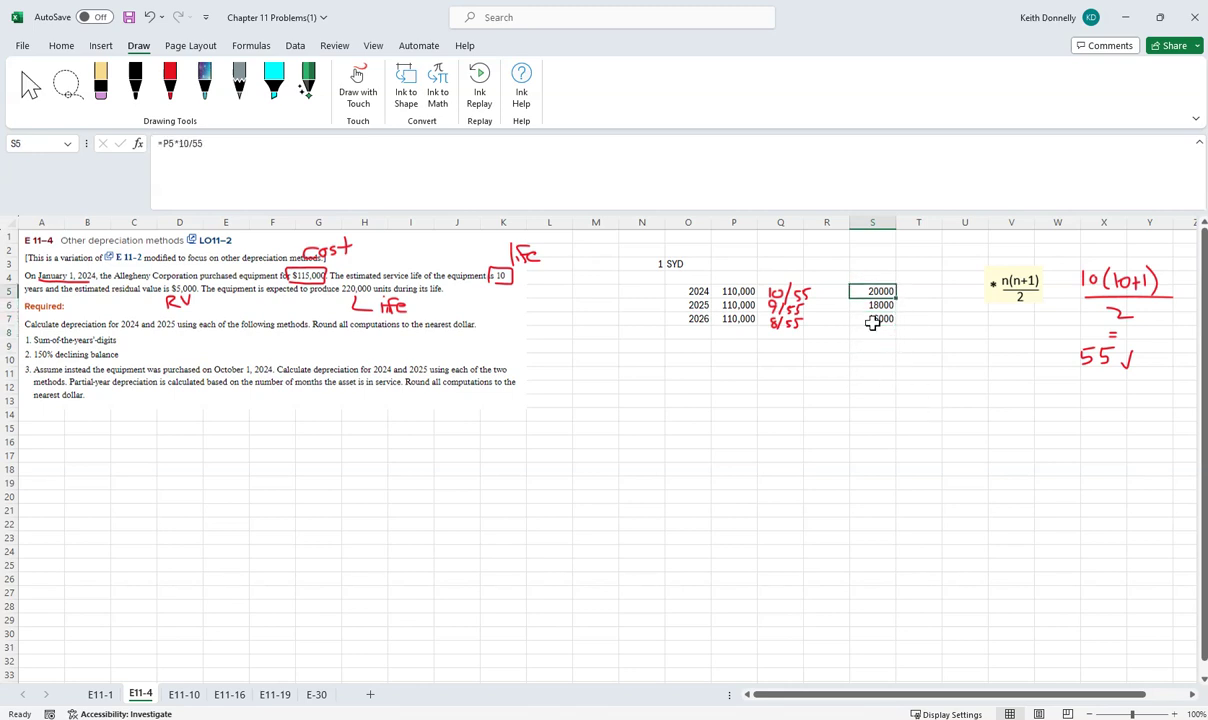
{"action": "key", "text": "Right"}
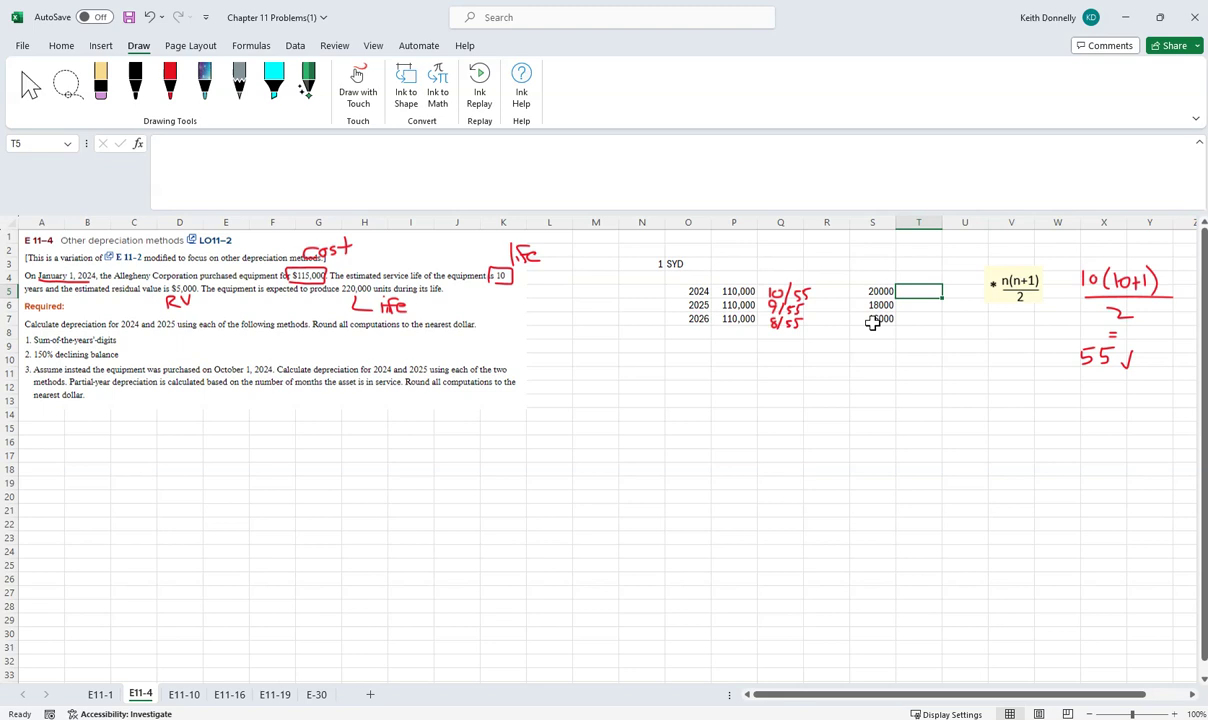
Step: Switch to the PowerPoint SYD slide and highlight the Year 1 depreciation expense of $70,000 in turquoise
{"action": "key", "text": "alt+Tab"}
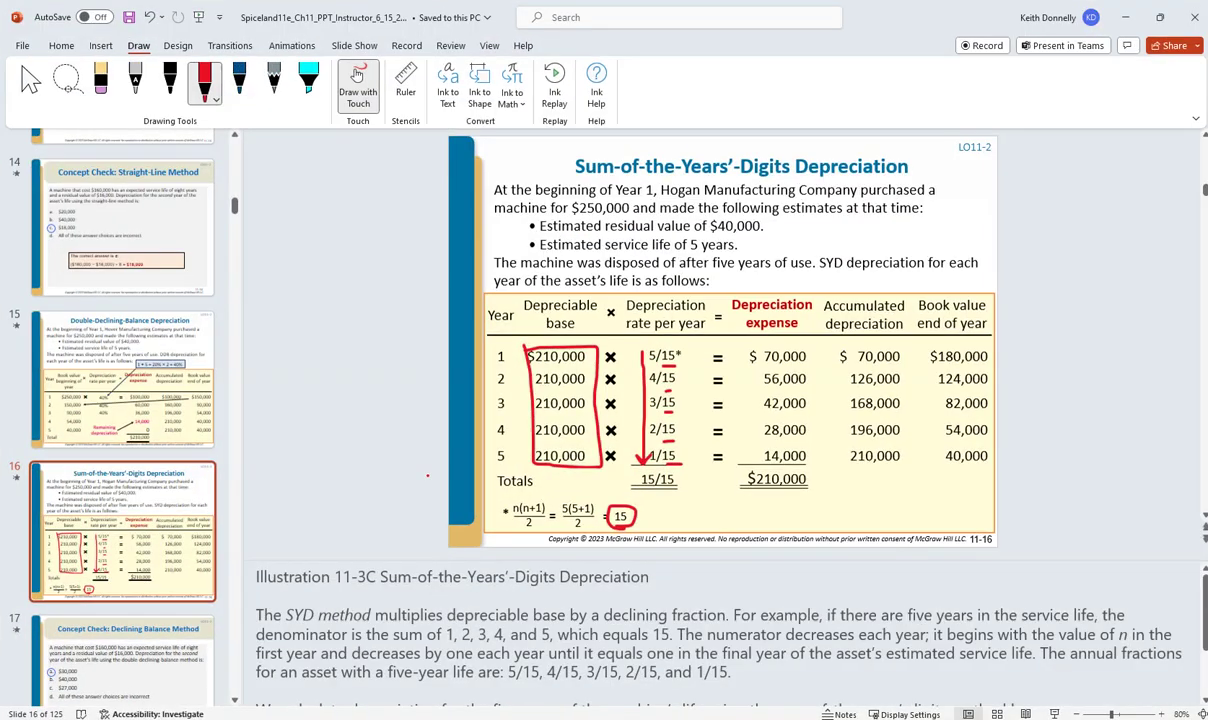
{"action": "left_click", "coordinate": [308, 80]}
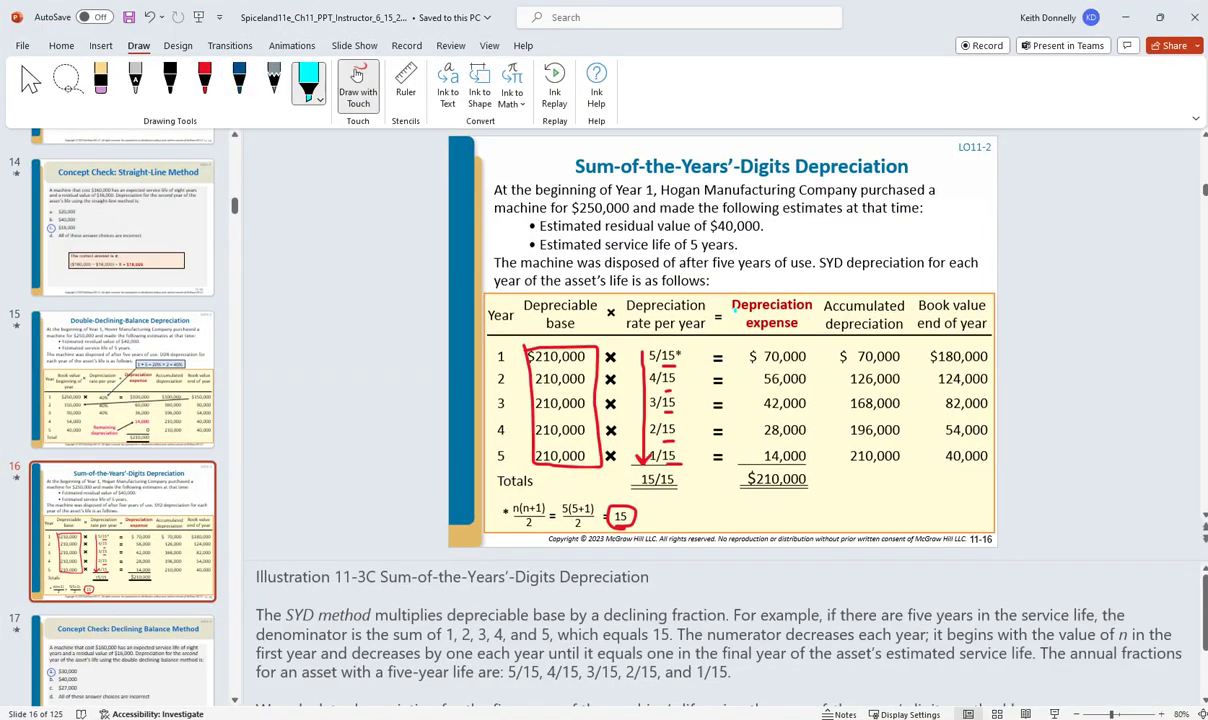
{"action": "left_click_drag", "start_coordinate": [748, 357], "coordinate": [805, 357]}
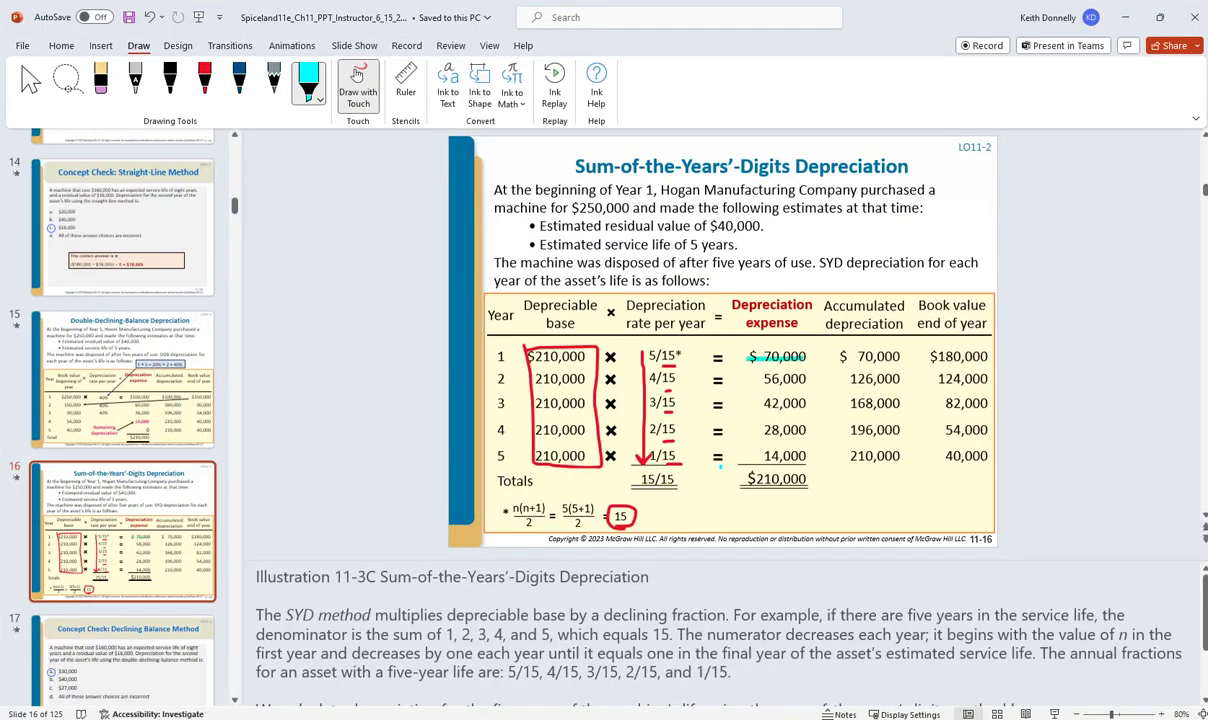
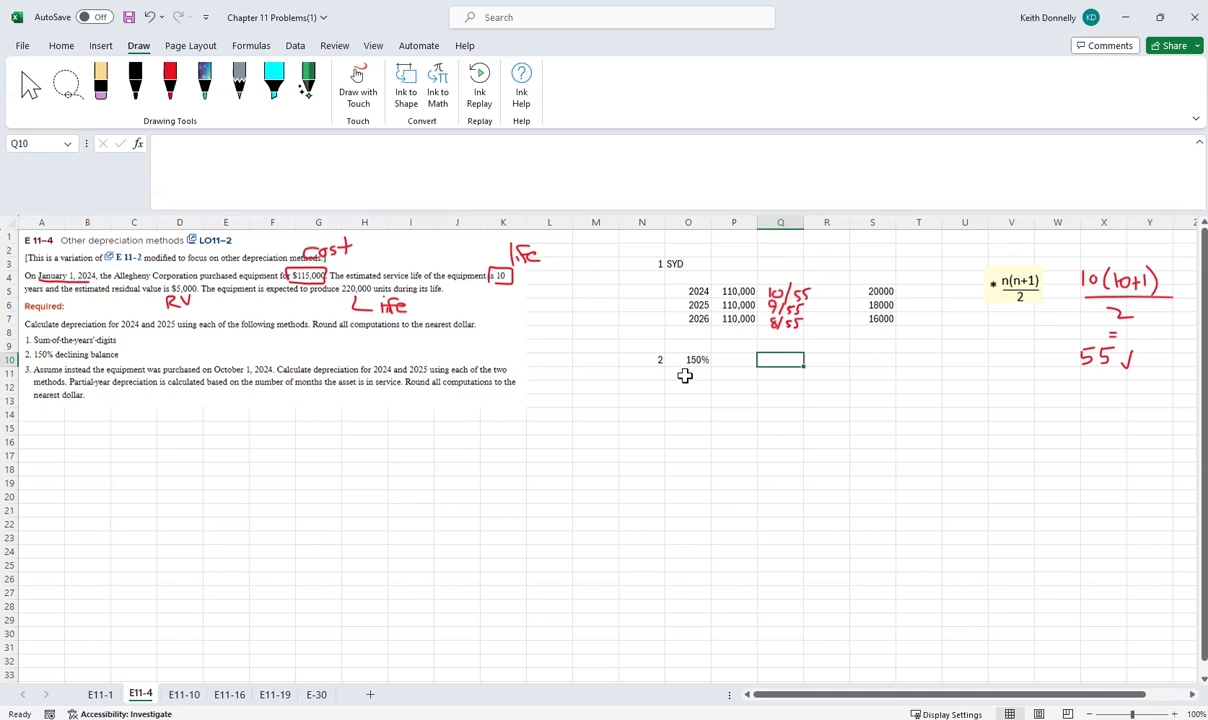
Step: In the Excel sheet, enter the formula =10/(1/10)*1.5 in Q10 for the 150% declining-balance rate
{"action": "type", "text": "=10/(1"}
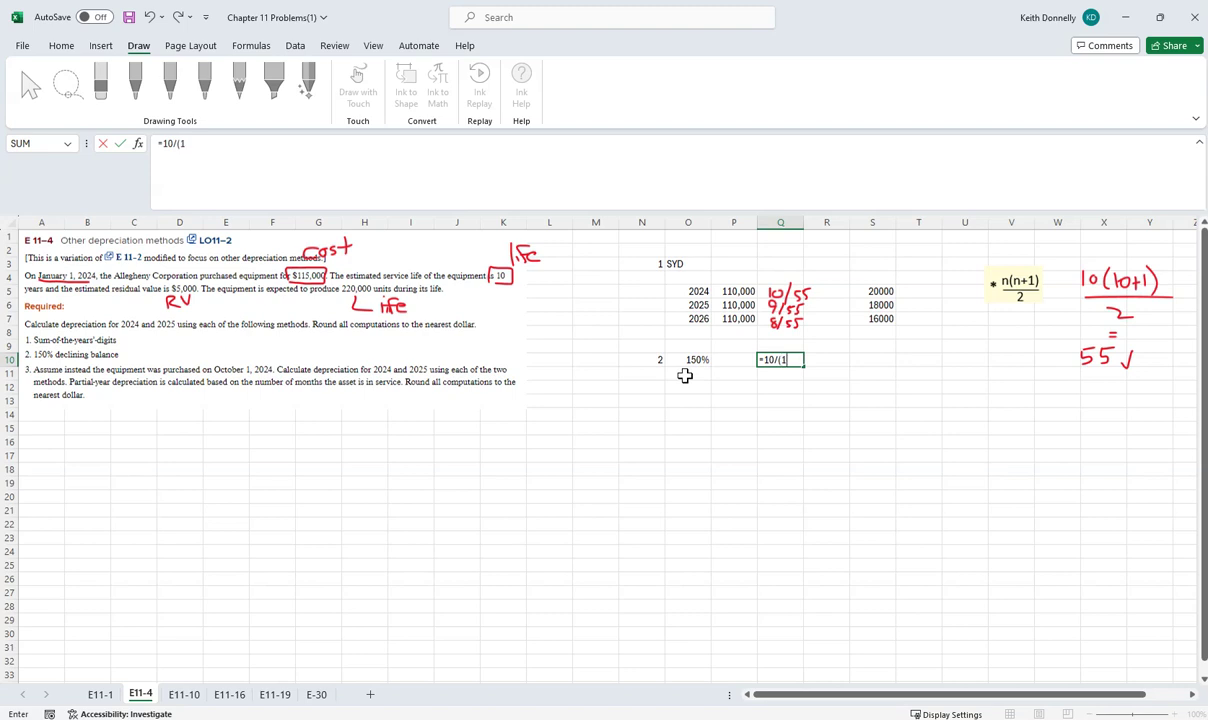
{"action": "type", "text": "0"}
{"action": "key", "text": "BackSpace"}
{"action": "key", "text": "BackSpace"}
{"action": "type", "text": "/10)*1.5"}
{"action": "key", "text": "Return"}
{"action": "key", "text": "Up"}
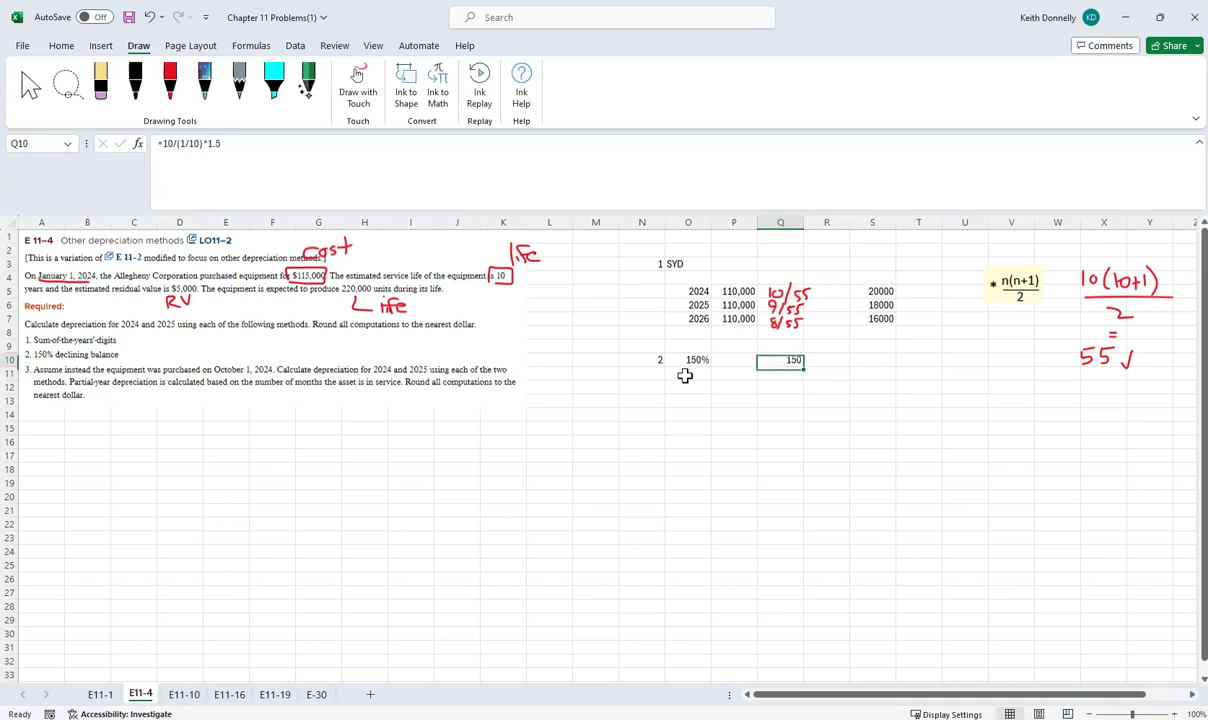
Step: Correct the 150% declining-balance rate formula in Q10 to =(1/10)*1.5 by removing the leading 10/
{"action": "double_click", "coordinate": [781, 359]}
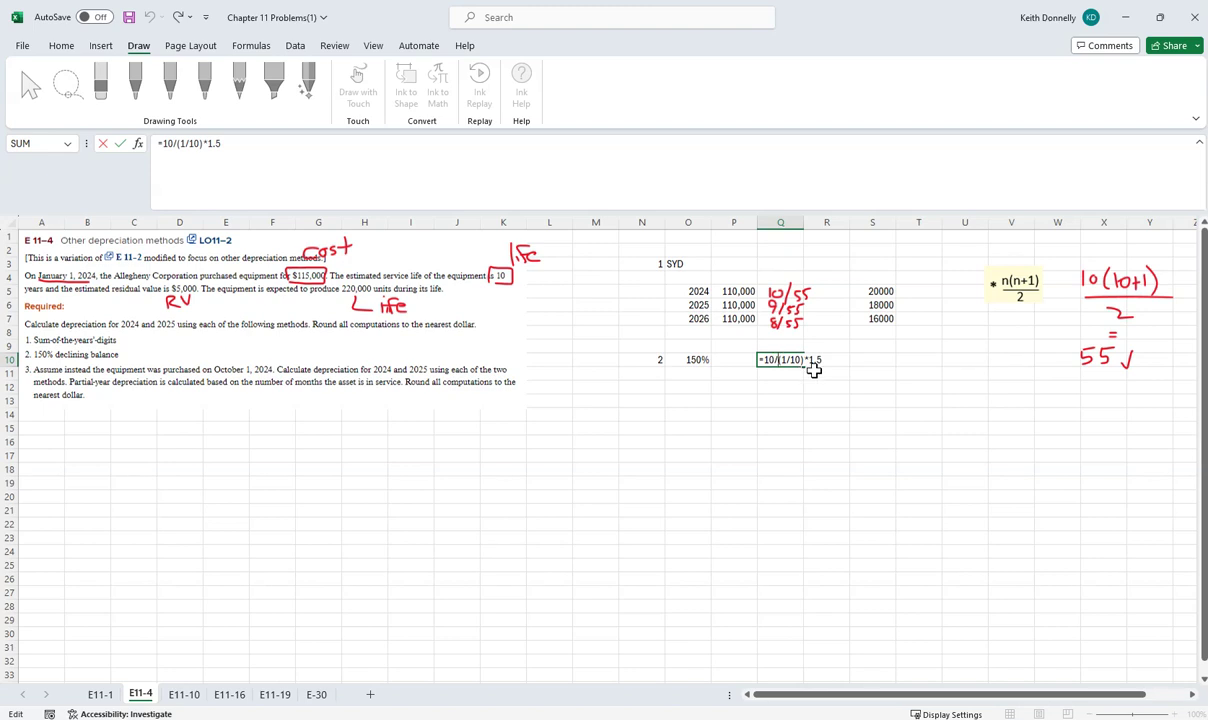
{"action": "key", "text": "BackSpace"}
{"action": "key", "text": "BackSpace"}
{"action": "key", "text": "BackSpace"}
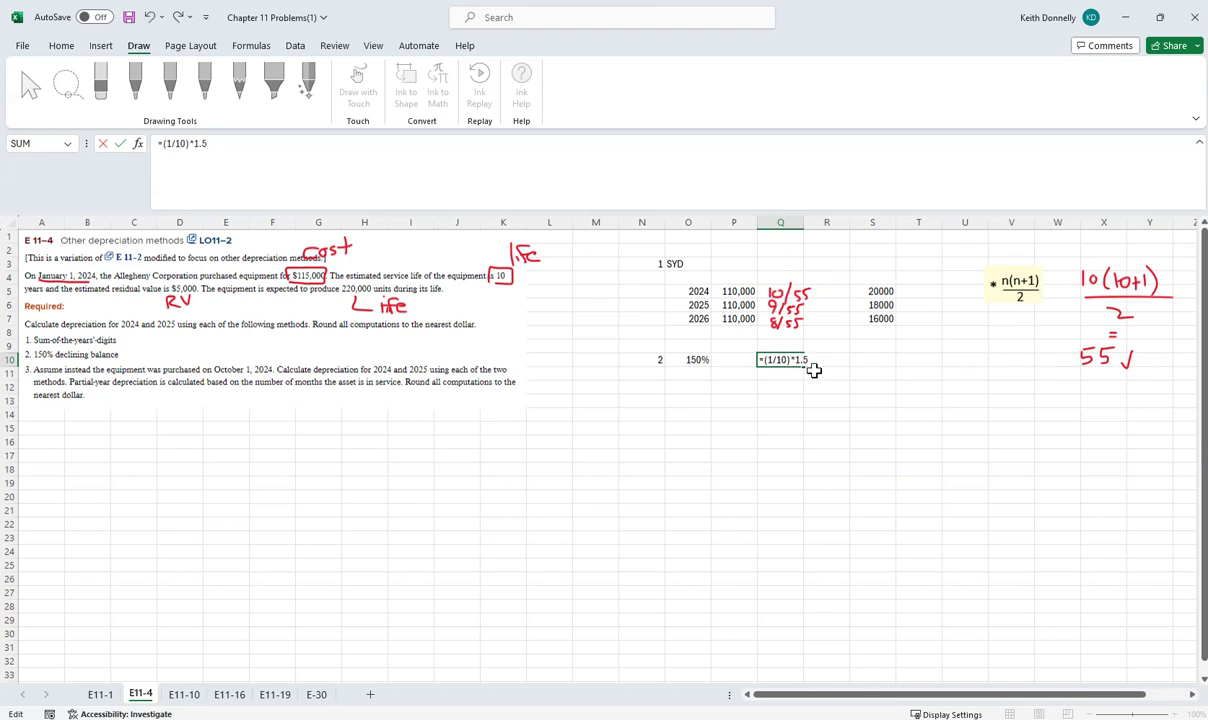
{"action": "key", "text": "ctrl+Return"}
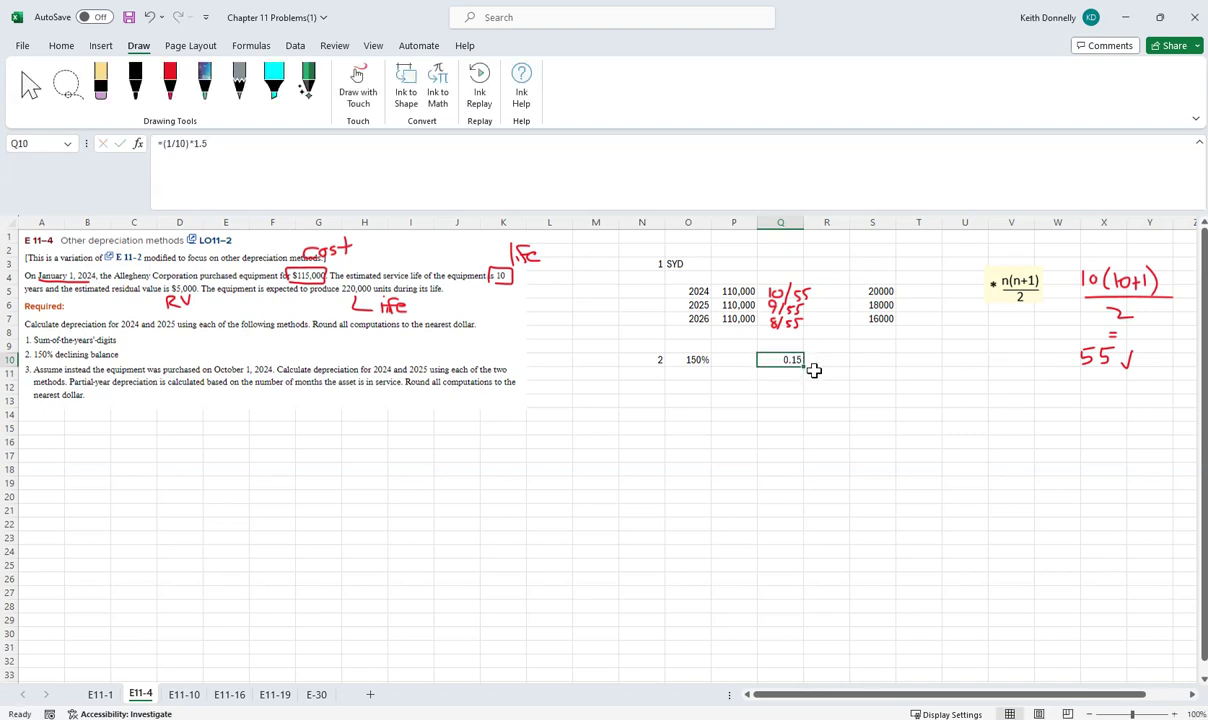
{"action": "double_click", "coordinate": [760, 358]}
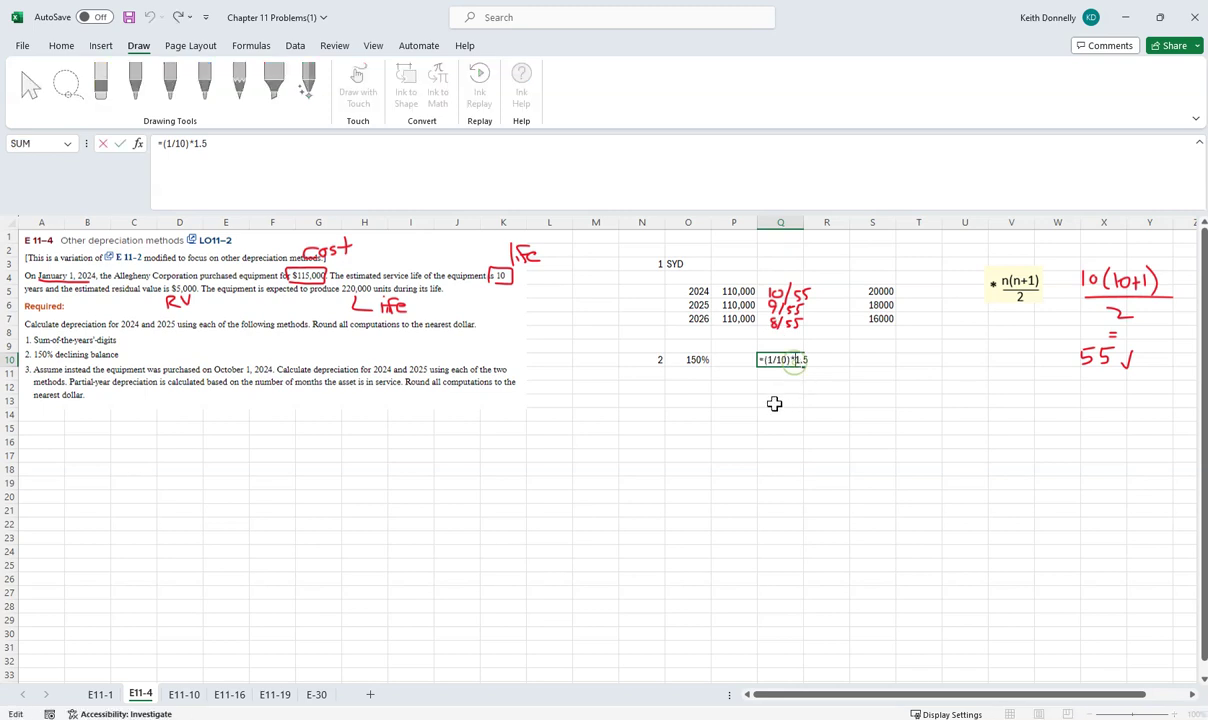
{"action": "left_click_drag", "start_coordinate": [771, 369], "coordinate": [782, 369]}
{"action": "key", "text": "ctrl+Return"}
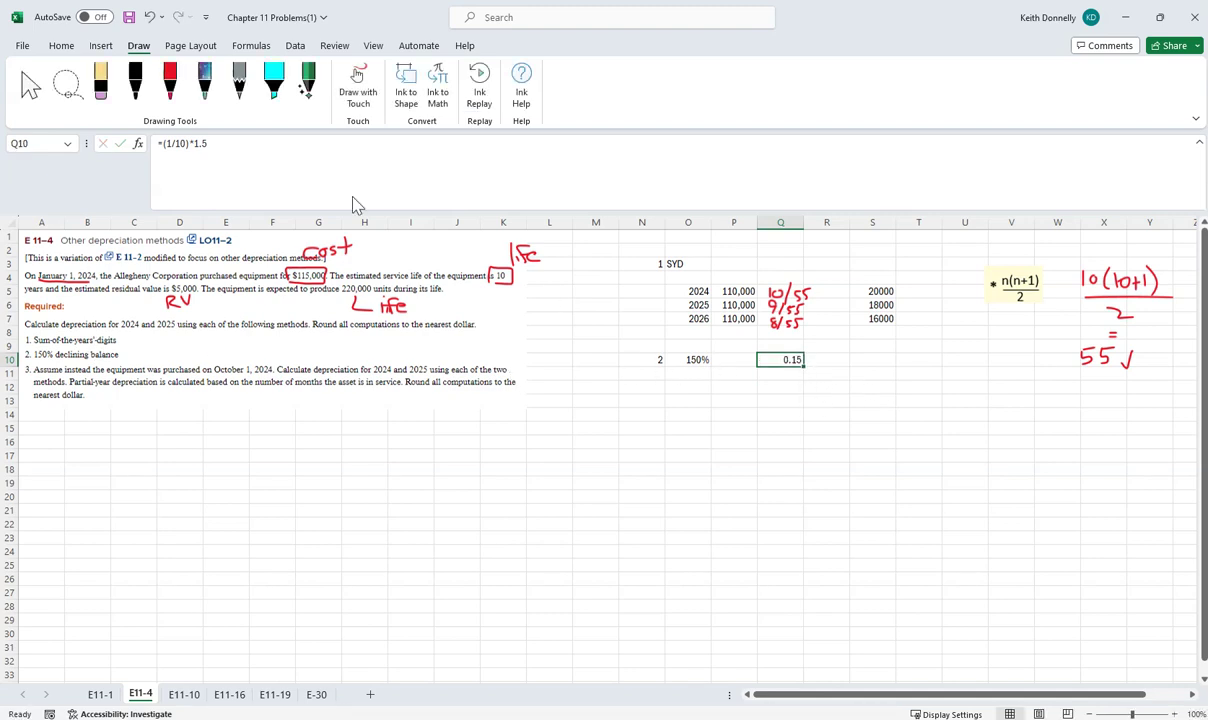
Step: Format the rate in Q10 as a percentage and enter the years 2024 and 2025 in O12:O13
{"action": "left_click", "coordinate": [58, 47]}
{"action": "left_click", "coordinate": [558, 96]}
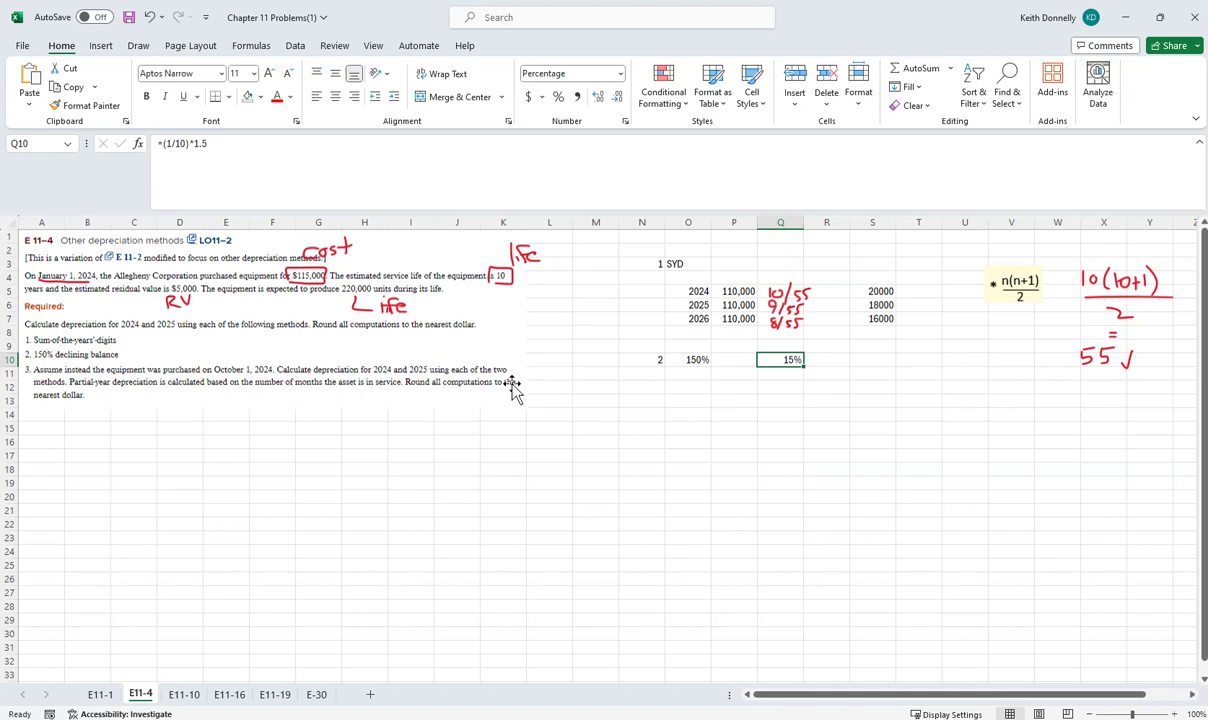
{"action": "left_click", "coordinate": [700, 386]}
{"action": "type", "text": "2024"}
{"action": "key", "text": "Return"}
{"action": "type", "text": "2025"}
{"action": "key", "text": "Return"}
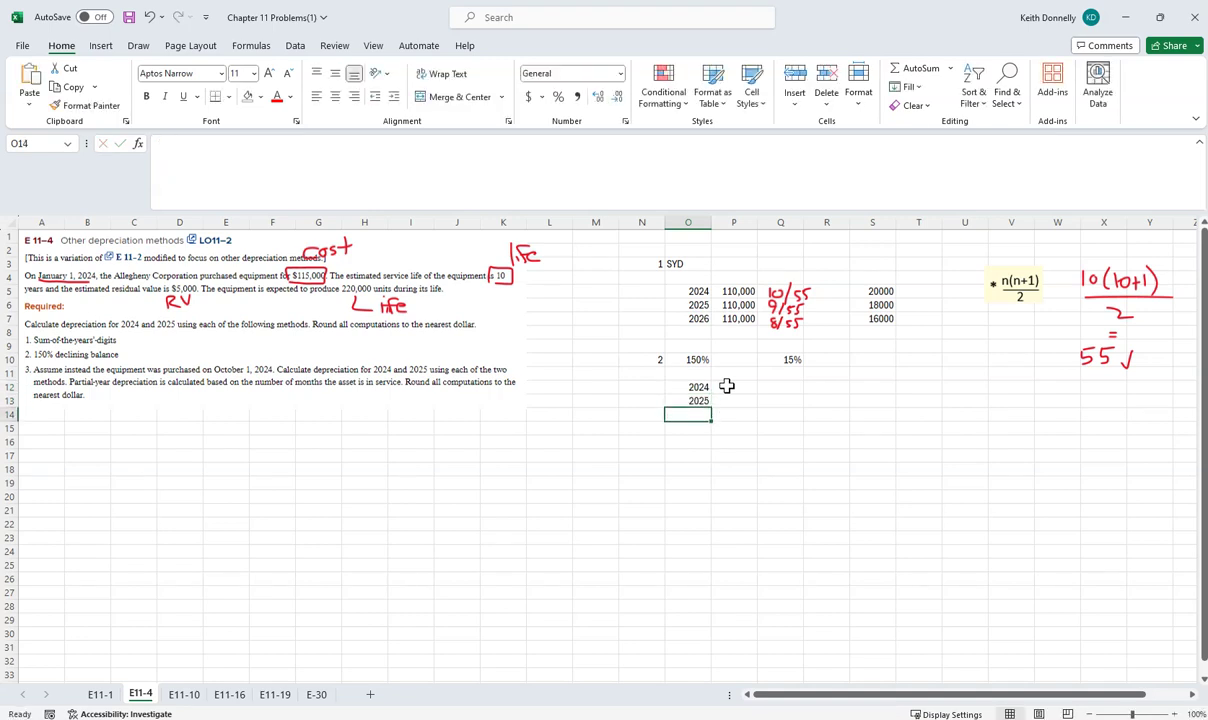
Step: Enter 115,000 in P12 as the 2024 book value and copy the rate from Q10 into Q12
{"action": "left_click", "coordinate": [726, 386]}
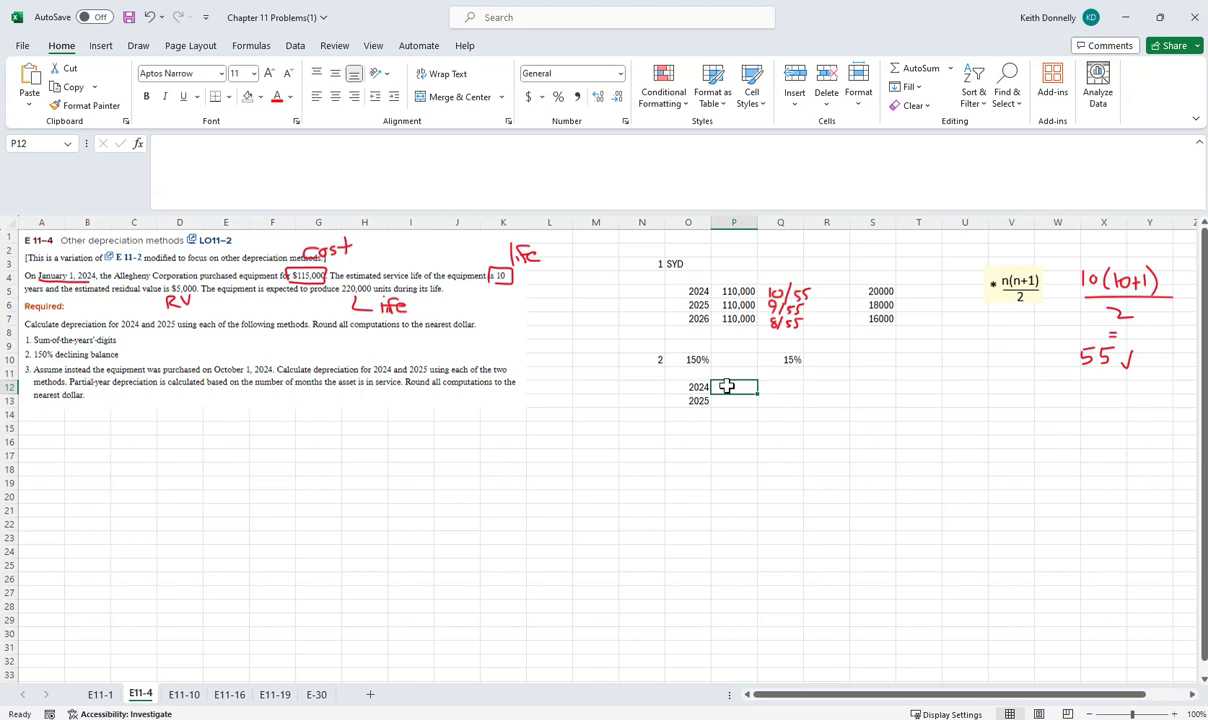
{"action": "type", "text": "11"}
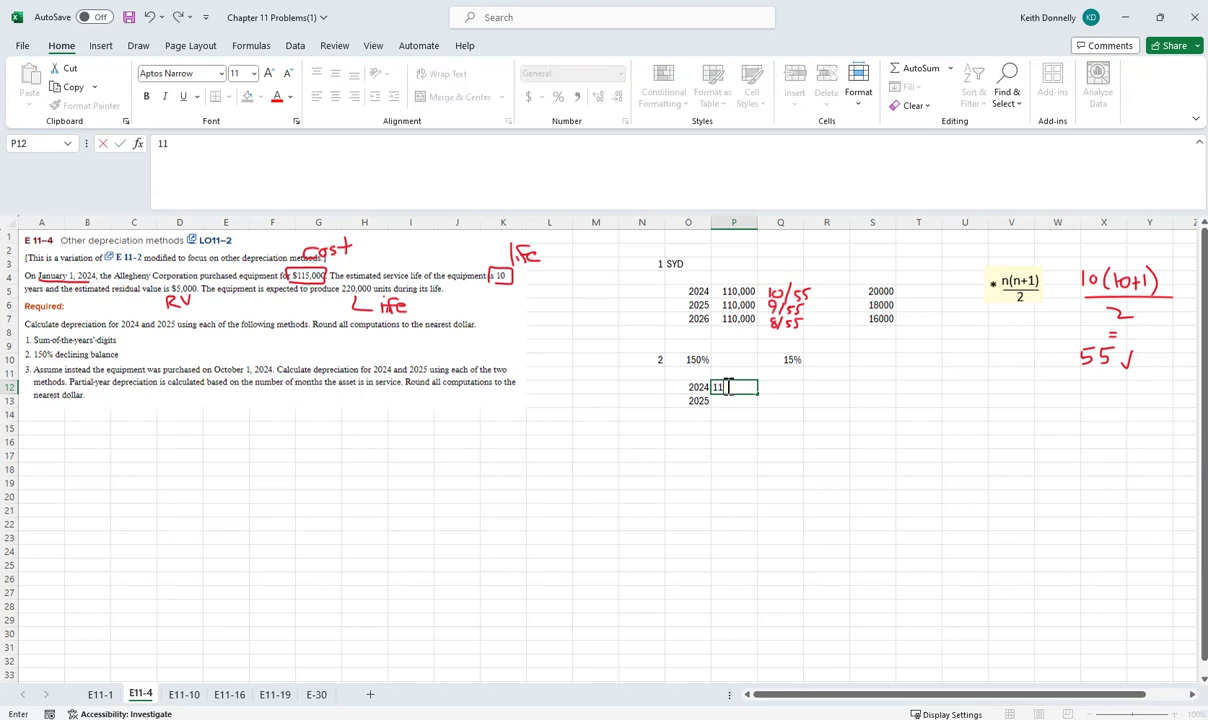
{"action": "type", "text": "5,000"}
{"action": "key", "text": "Tab"}
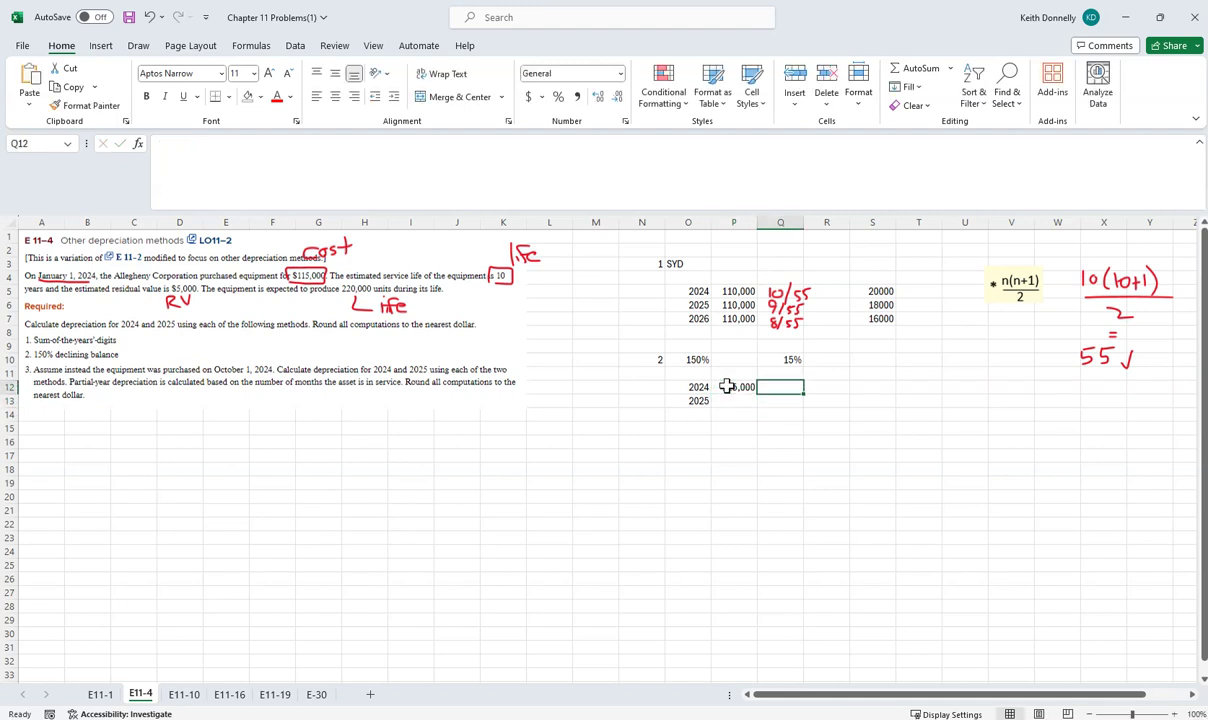
{"action": "key", "text": "Up"}
{"action": "key", "text": "Up"}
{"action": "key", "text": "ctrl+c"}
{"action": "key", "text": "Down"}
{"action": "key", "text": "Down"}
{"action": "key", "text": "ctrl+v"}
{"action": "key", "text": "Escape"}
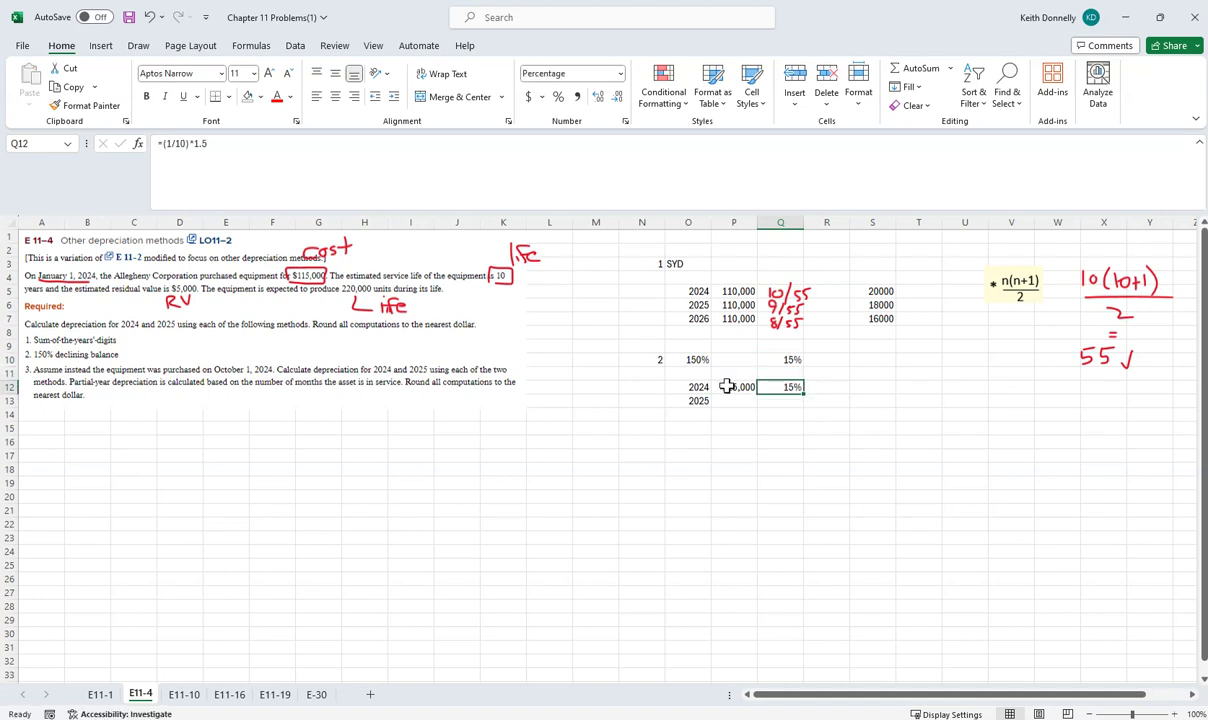
Step: Calculate the 2024 declining-balance depreciation in S12 as P12 times Q12
{"action": "key", "text": "Right"}
{"action": "key", "text": "Right"}
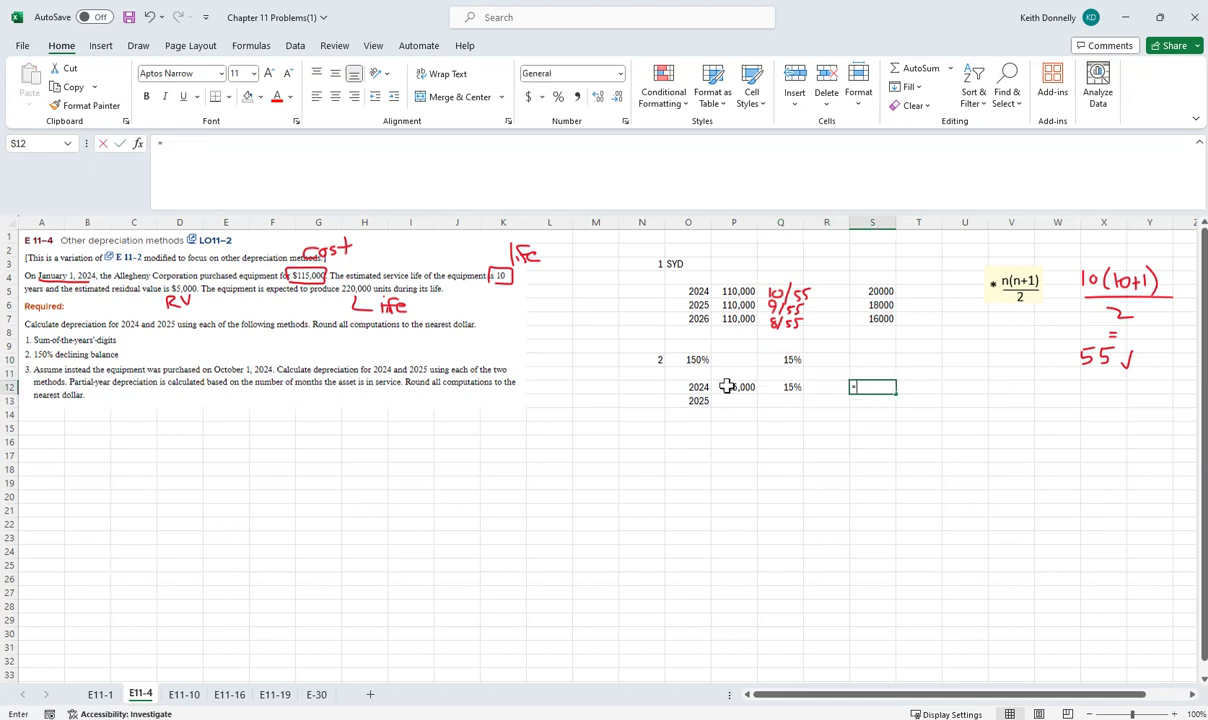
{"action": "type", "text": "="}
{"action": "key", "text": "Left"}
{"action": "key", "text": "Left"}
{"action": "key", "text": "Left"}
{"action": "type", "text": "*"}
{"action": "key", "text": "Left"}
{"action": "key", "text": "Left"}
{"action": "key", "text": "Return"}
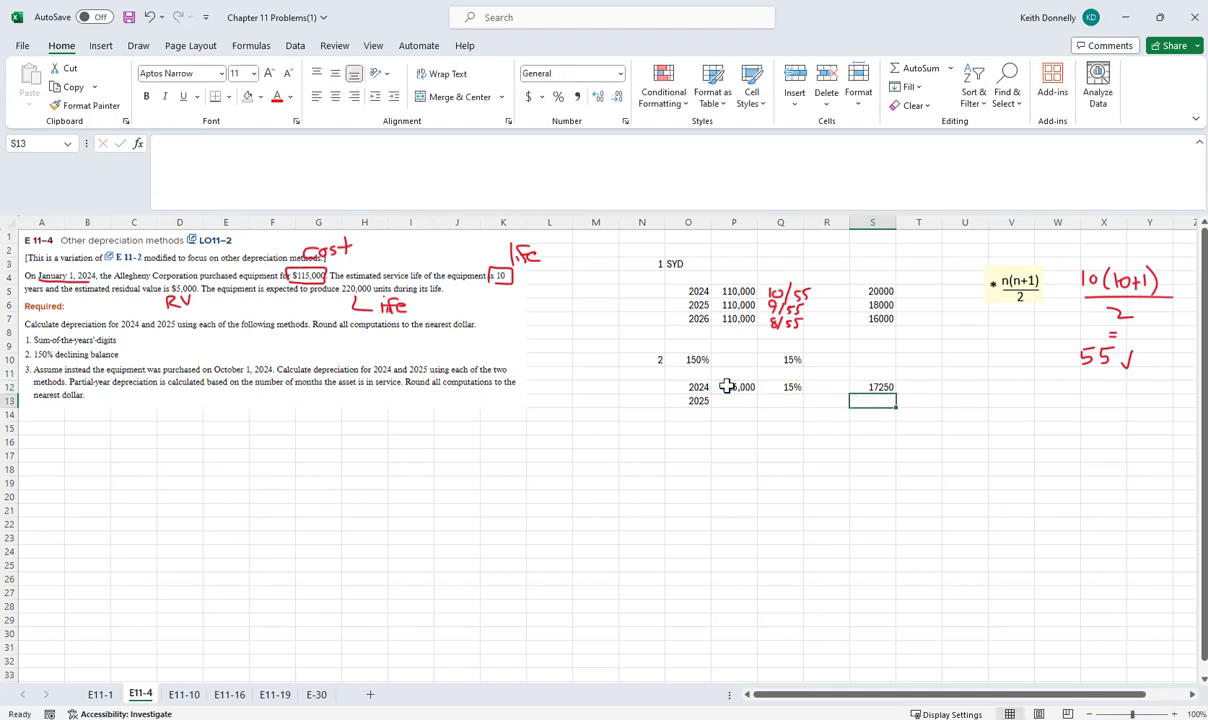
Step: Calculate the 2025 beginning book value in P13 with the formula =P12-S12
{"action": "key", "text": "Left"}
{"action": "key", "text": "Left"}
{"action": "key", "text": "Left"}
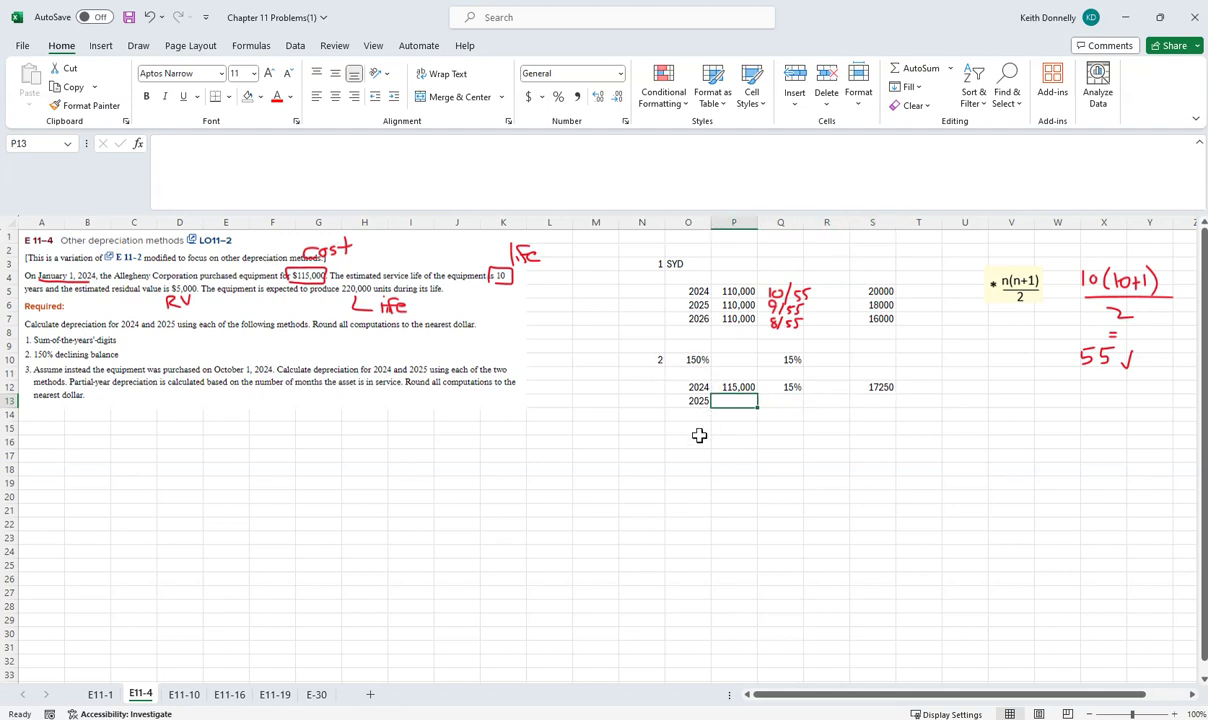
{"action": "type", "text": "="}
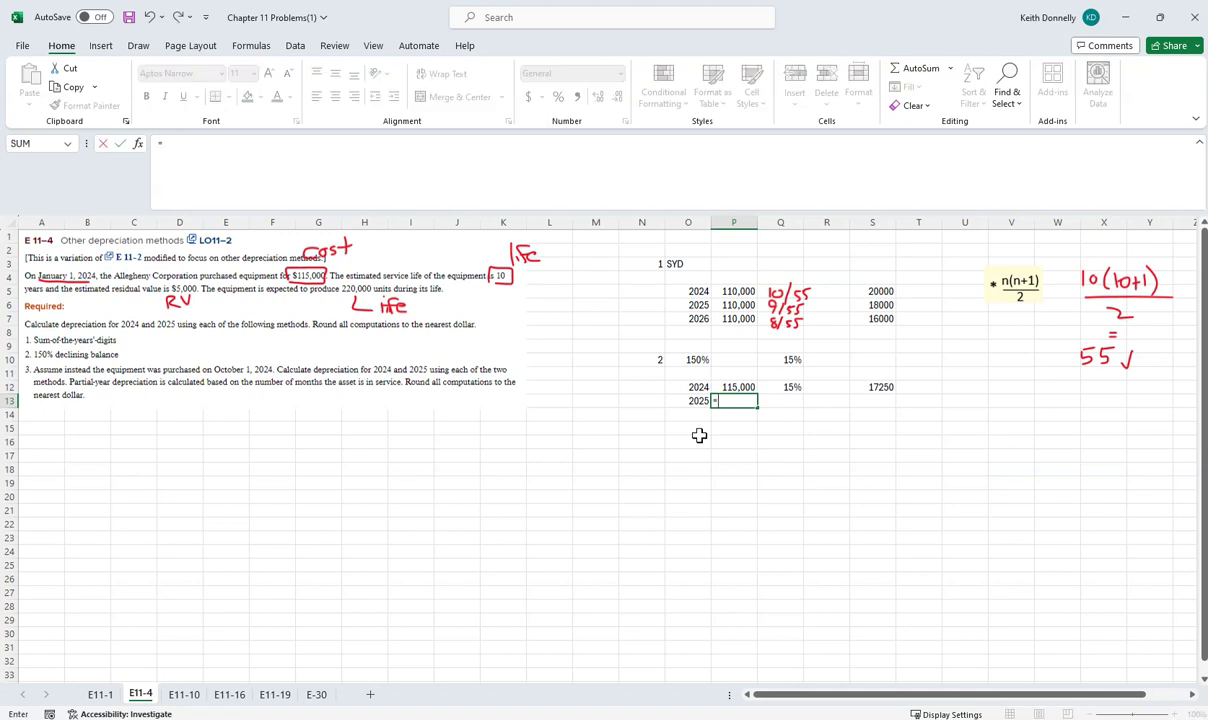
{"action": "key", "text": "Up"}
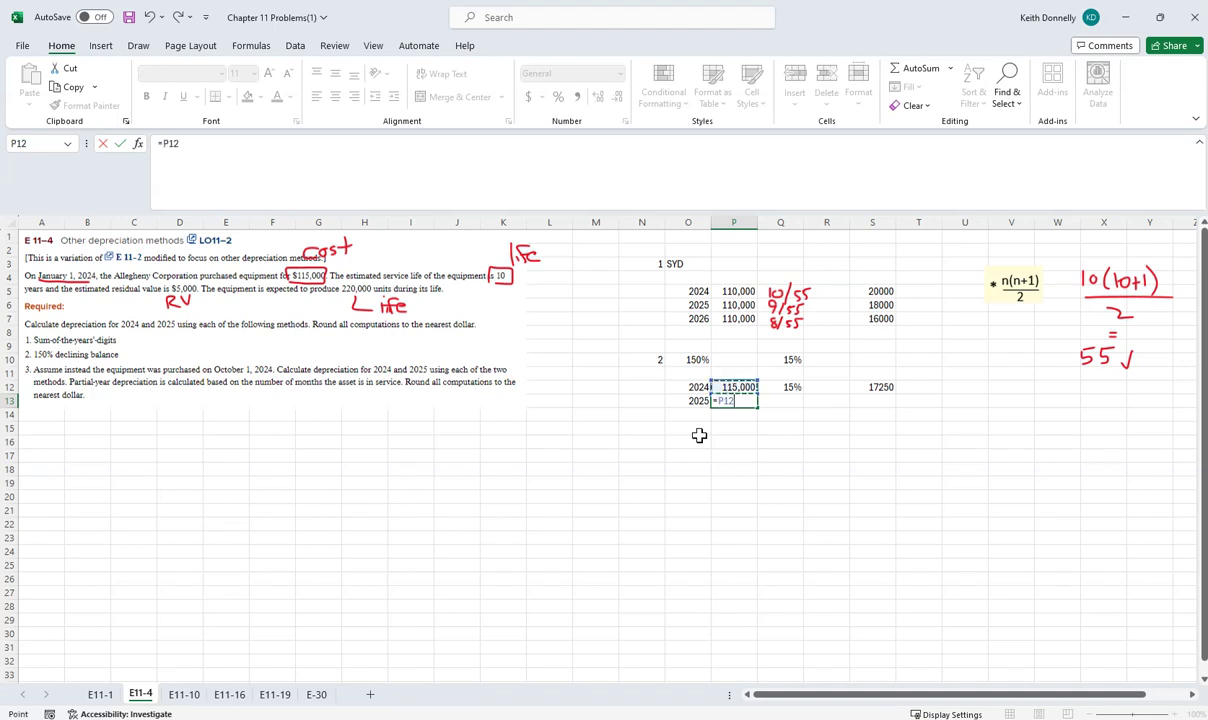
{"action": "type", "text": "-"}
{"action": "key", "text": "Right"}
{"action": "key", "text": "Right"}
{"action": "key", "text": "Right"}
{"action": "key", "text": "Up"}
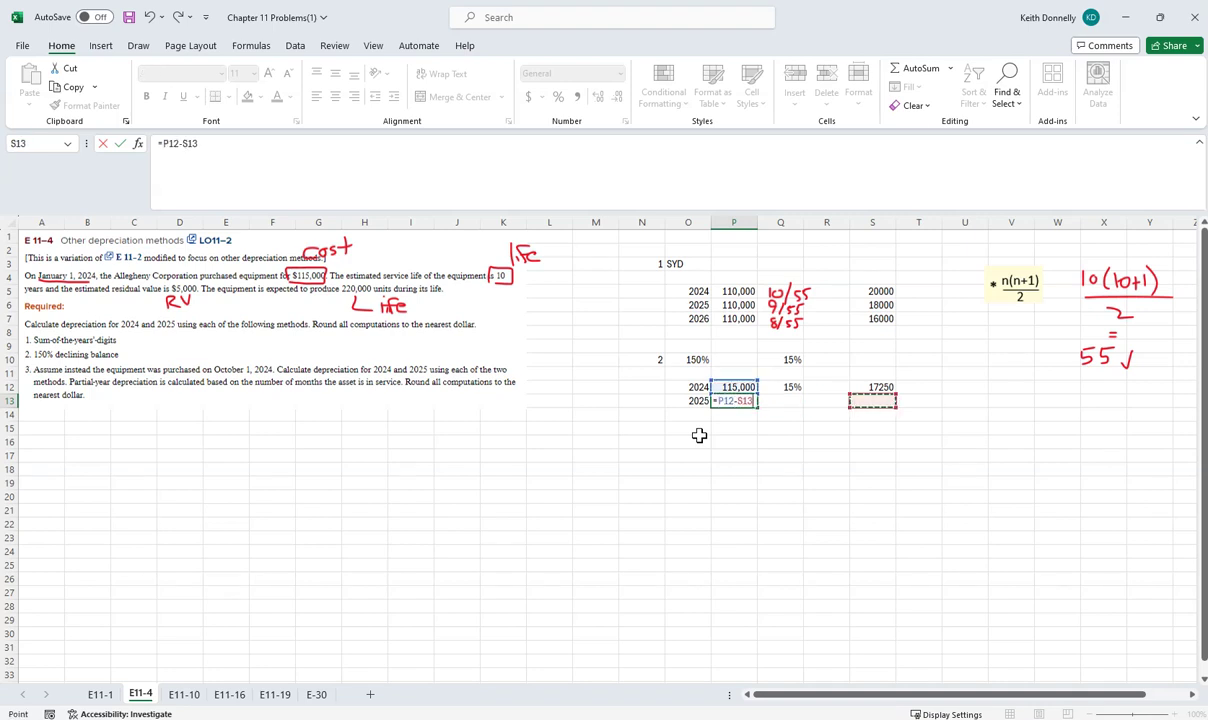
{"action": "key", "text": "Return"}
{"action": "key", "text": "Up"}
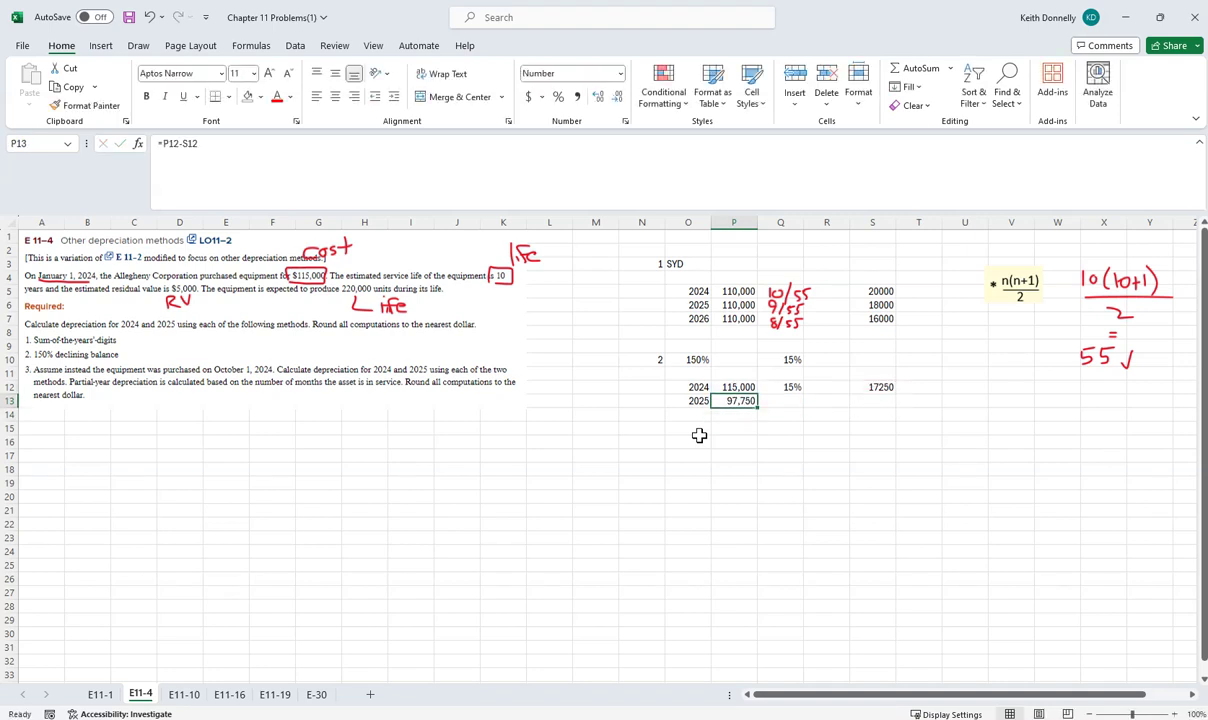
Step: Fill the 150% declining-balance rate from Q12 down to Q13 for 2025
{"action": "key", "text": "Up"}
{"action": "key", "text": "Right"}
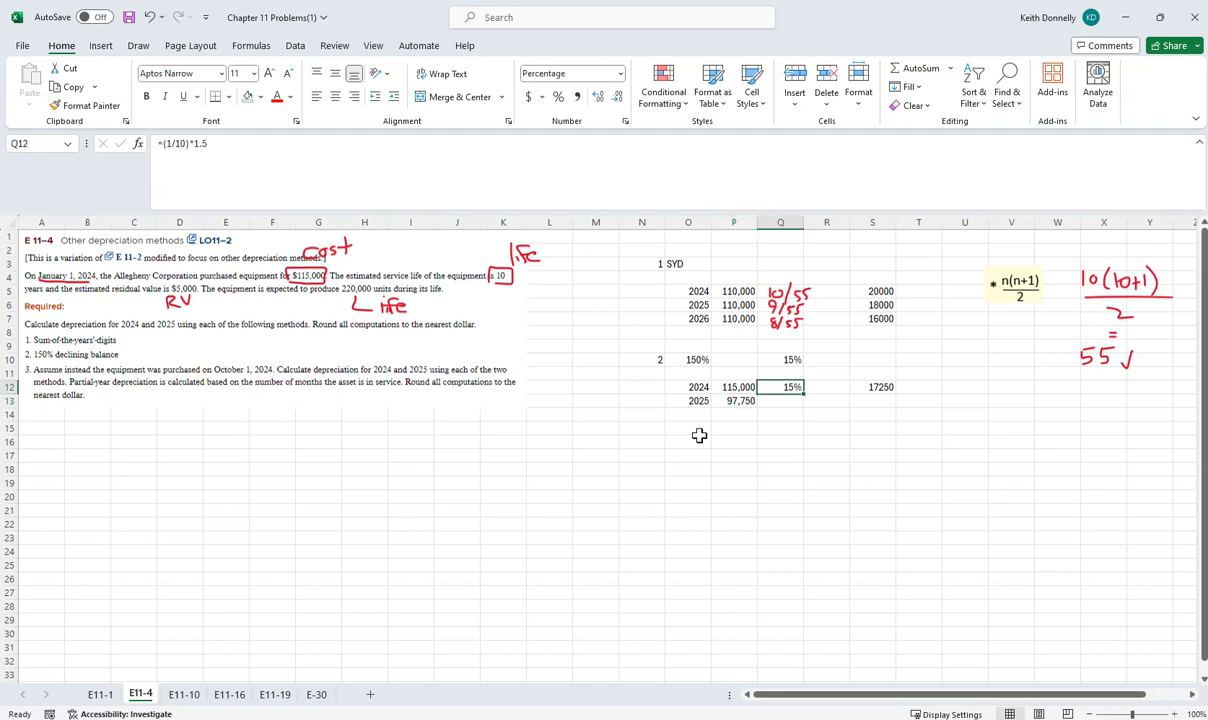
{"action": "key", "text": "shift+Down"}
{"action": "key", "text": "ctrl+d"}
Step: Fill the depreciation formula from S12 down to S13 and show the 2025 amount without decimals
{"action": "key", "text": "Right"}
{"action": "key", "text": "Right"}
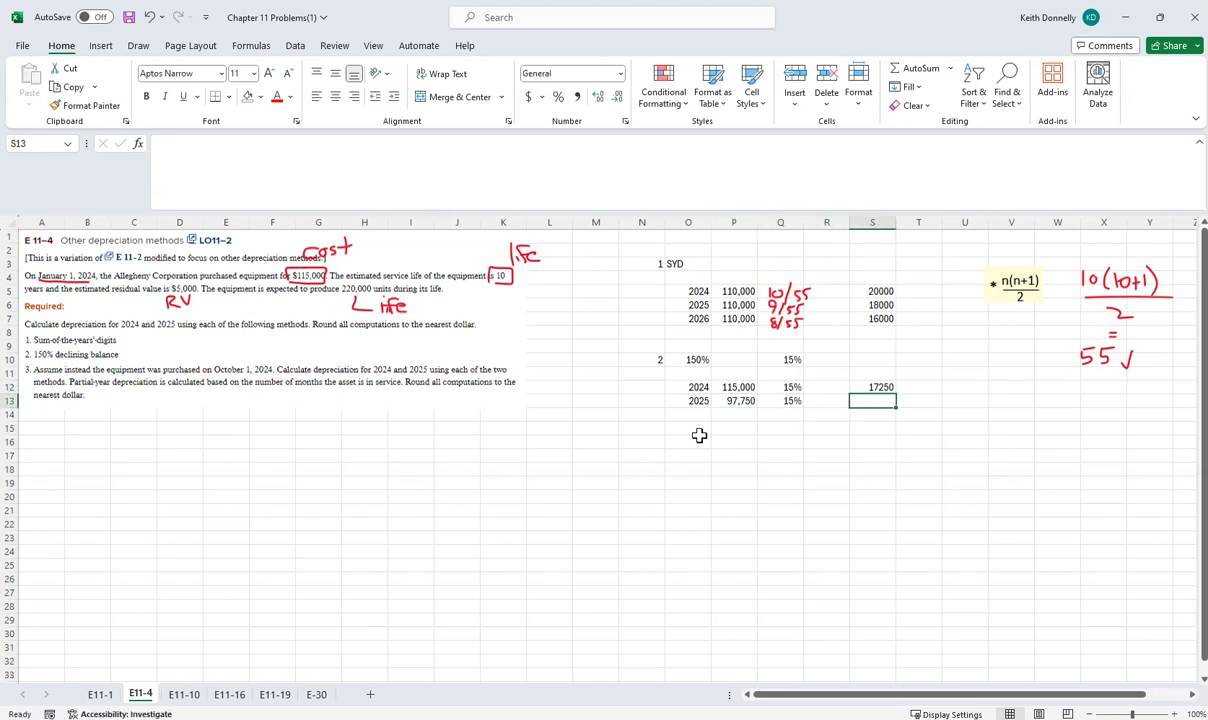
{"action": "key", "text": "shift+Down"}
{"action": "key", "text": "ctrl+d"}
{"action": "key", "text": "Down"}
{"action": "left_click", "coordinate": [606, 98]}
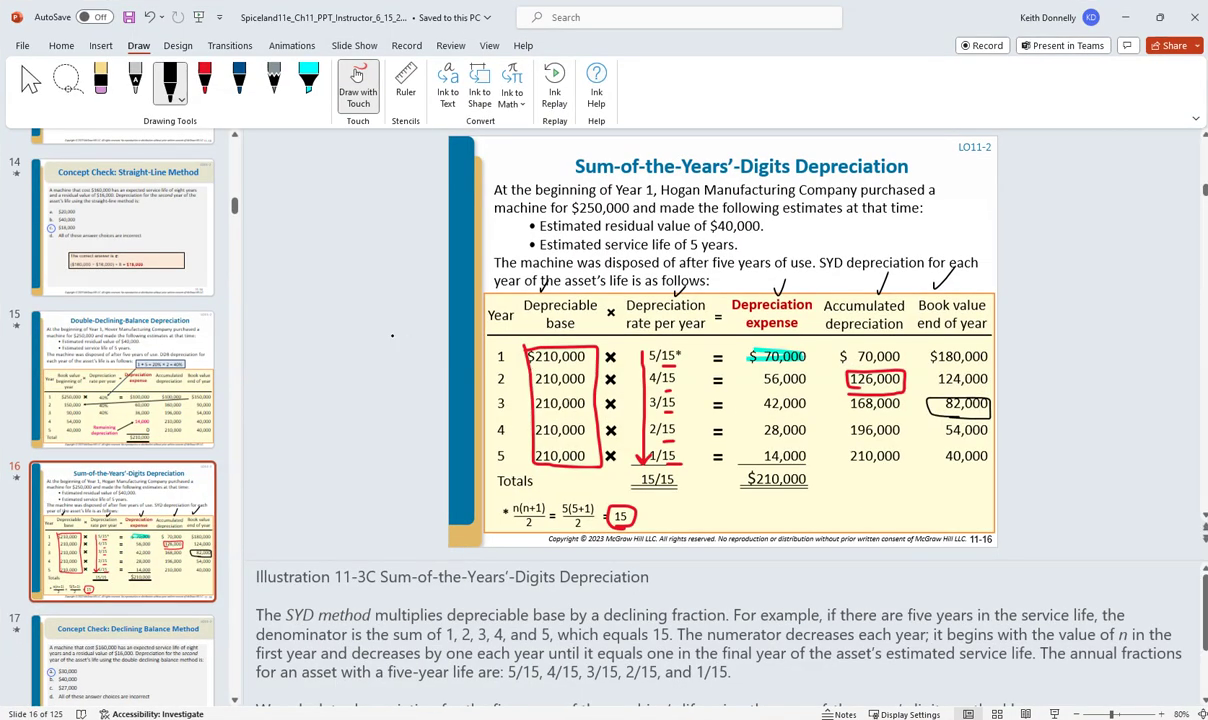
Step: Switch to PowerPoint and, on the Straight-Line Method slide 12, handwrite SL in black with an arrow to the Depreciable base column
{"action": "left_click_drag", "start_coordinate": [393, 327], "coordinate": [412, 298]}
{"action": "scroll", "coordinate": [115, 505], "scroll_direction": "up", "scroll_amount": 5}
{"action": "left_click", "coordinate": [137, 580]}
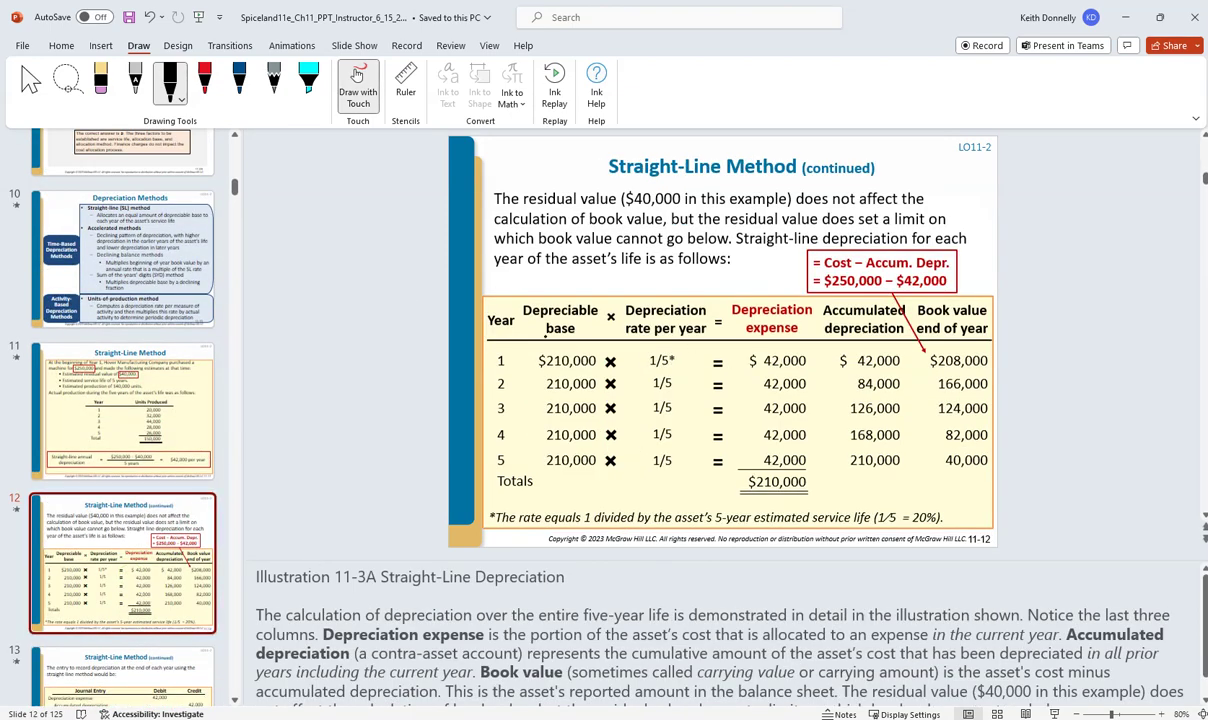
{"action": "scroll", "coordinate": [157, 600], "scroll_direction": "up", "scroll_amount": 3}
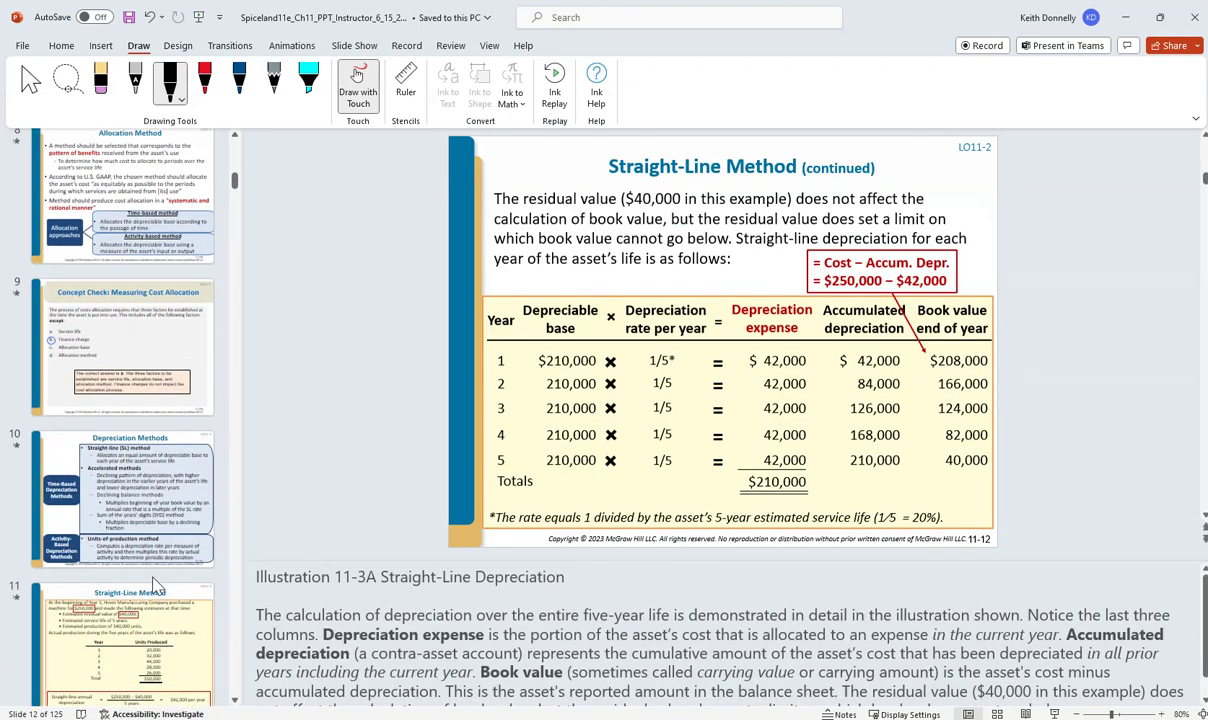
{"action": "scroll", "coordinate": [157, 600], "scroll_direction": "down", "scroll_amount": 5}
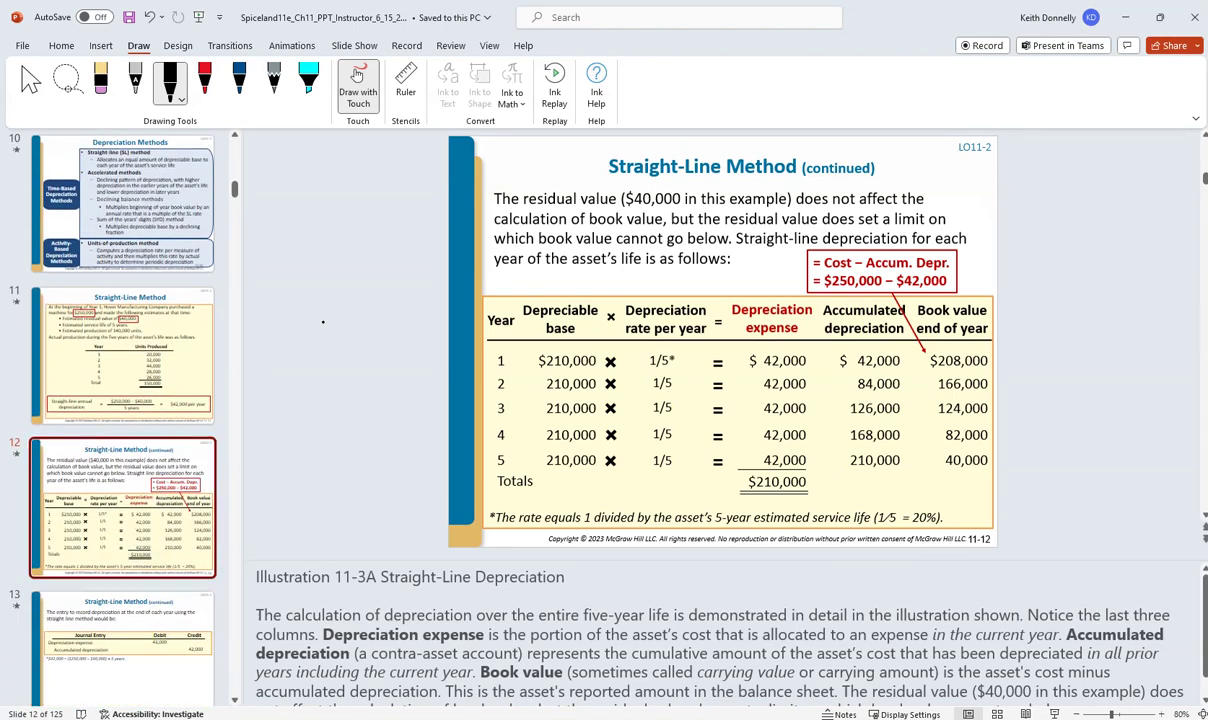
{"action": "mouse_move", "coordinate": [318, 296]}
{"action": "left_mouse_down"}
{"action": "mouse_move", "coordinate": [283, 325]}
{"action": "mouse_move", "coordinate": [352, 310]}
{"action": "mouse_move", "coordinate": [548, 340]}
{"action": "left_mouse_up"}
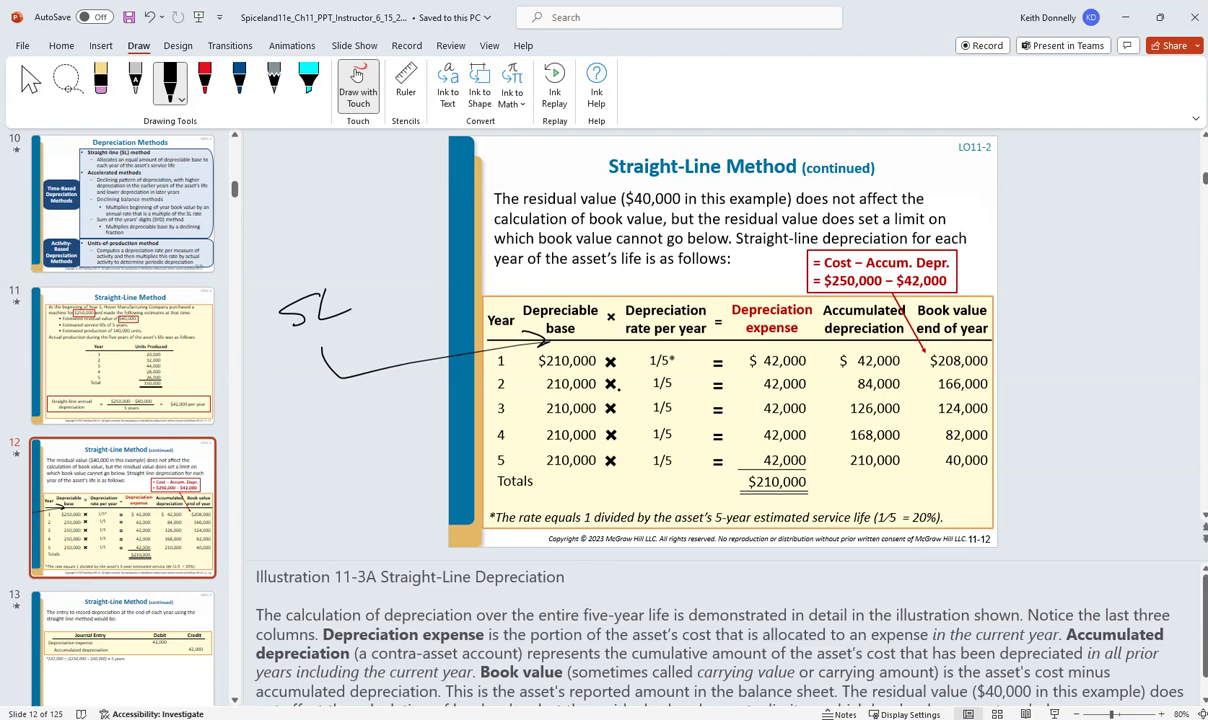
Step: On the Double-Declining-Balance slide, mark the beginning book value column with black ink outlines and a downward arrow, and draw a check mark beside the slide
{"action": "scroll", "coordinate": [91, 478], "scroll_direction": "down", "scroll_amount": 5}
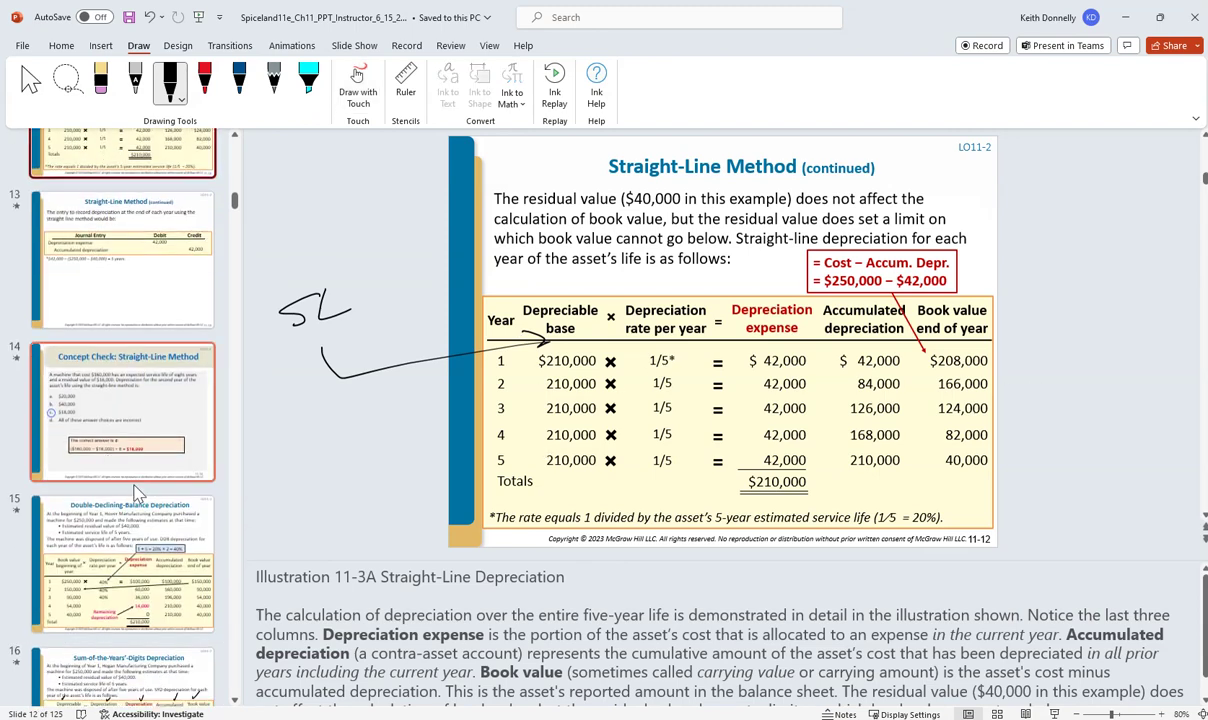
{"action": "left_click", "coordinate": [153, 562]}
{"action": "mouse_move", "coordinate": [590, 384]}
{"action": "left_mouse_down"}
{"action": "mouse_move", "coordinate": [538, 436]}
{"action": "mouse_move", "coordinate": [546, 488]}
{"action": "left_mouse_up"}
{"action": "mouse_move", "coordinate": [590, 398]}
{"action": "left_mouse_down"}
{"action": "mouse_move", "coordinate": [545, 505]}
{"action": "mouse_move", "coordinate": [492, 335]}
{"action": "left_mouse_up"}
{"action": "left_click_drag", "start_coordinate": [390, 443], "coordinate": [425, 350]}
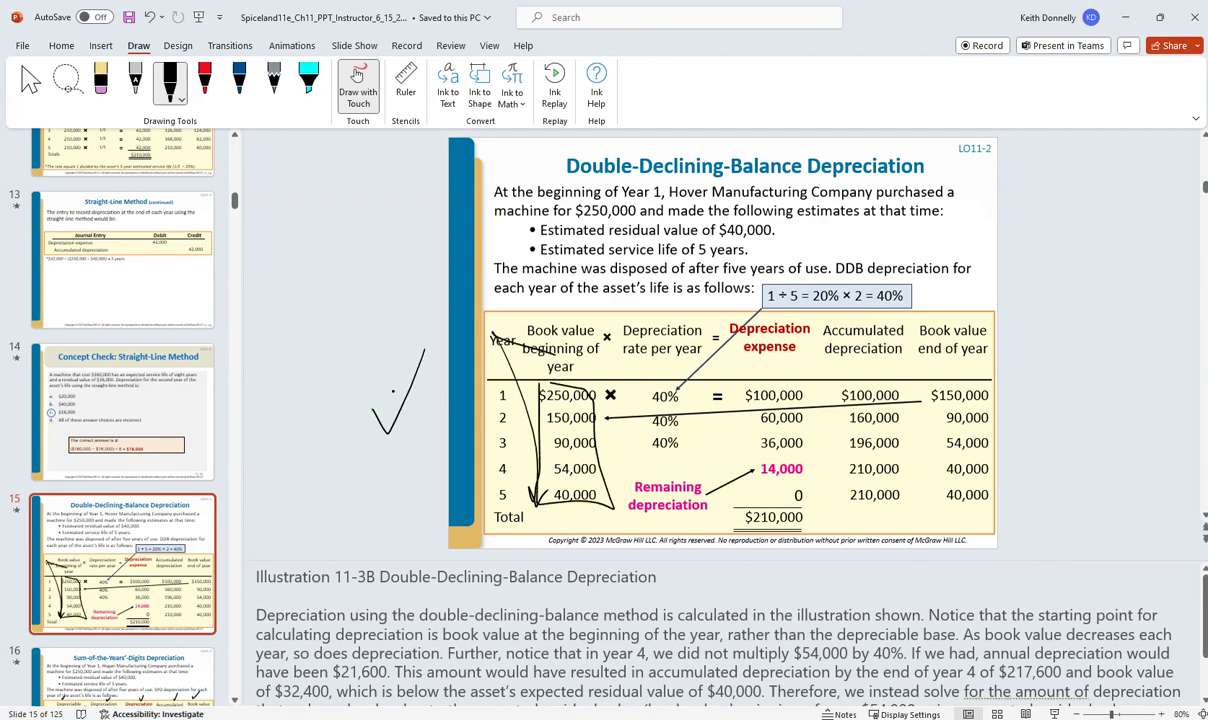
Step: On the Units-of-Production Depreciation slide 19, draw a black downward arrow along the Units produced column
{"action": "scroll", "coordinate": [150, 470], "scroll_direction": "down", "scroll_amount": 3}
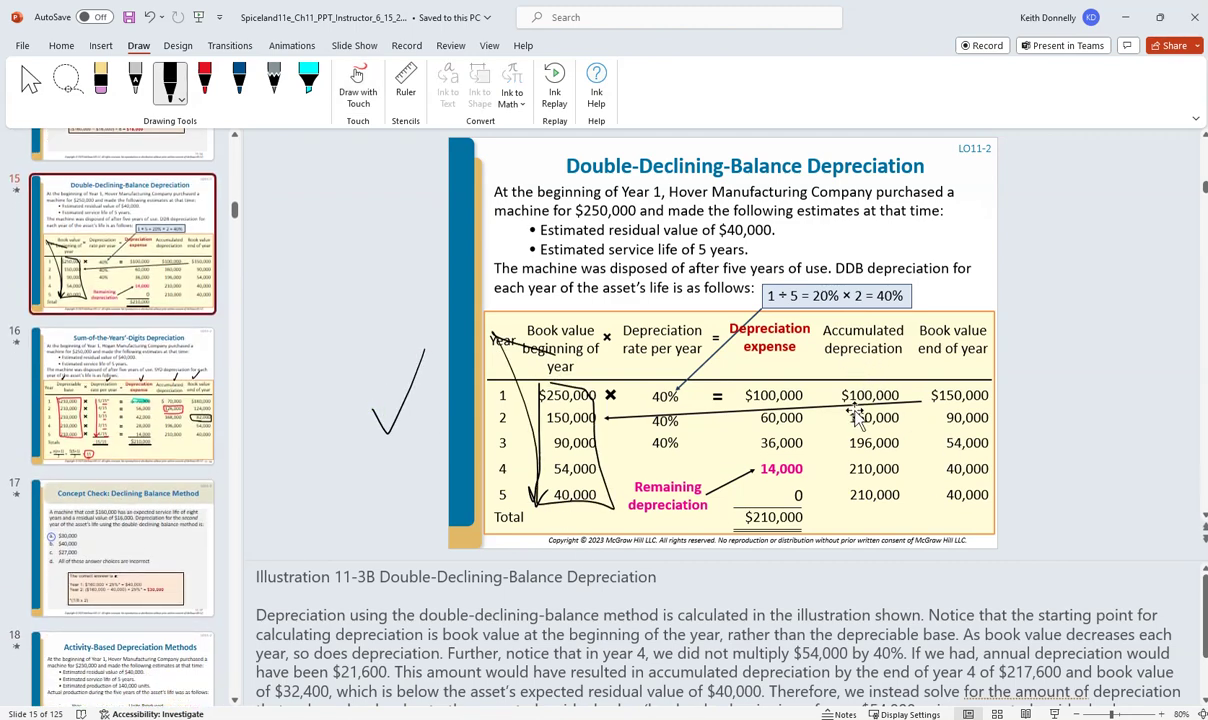
{"action": "scroll", "coordinate": [140, 551], "scroll_direction": "down", "scroll_amount": 5}
{"action": "left_click", "coordinate": [128, 487]}
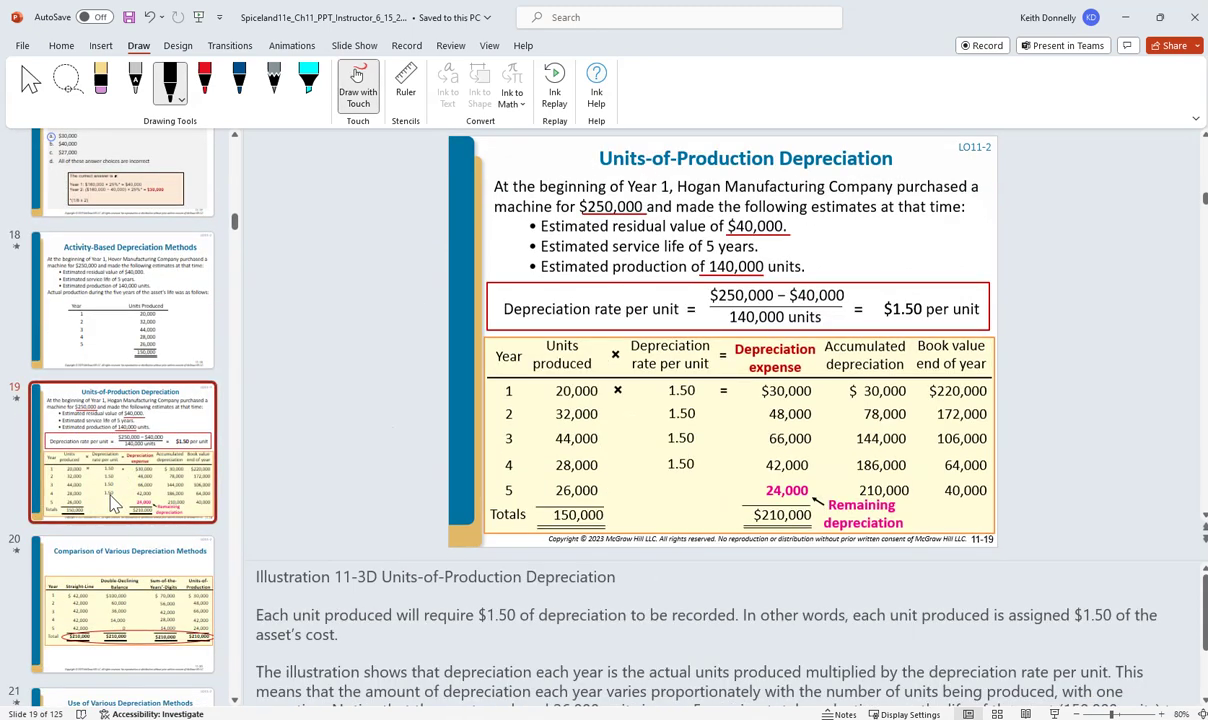
{"action": "mouse_move", "coordinate": [548, 380]}
{"action": "left_mouse_down"}
{"action": "mouse_move", "coordinate": [541, 500]}
{"action": "mouse_move", "coordinate": [549, 488]}
{"action": "left_mouse_up"}
{"action": "scroll", "coordinate": [130, 487], "scroll_direction": "down", "scroll_amount": 3}
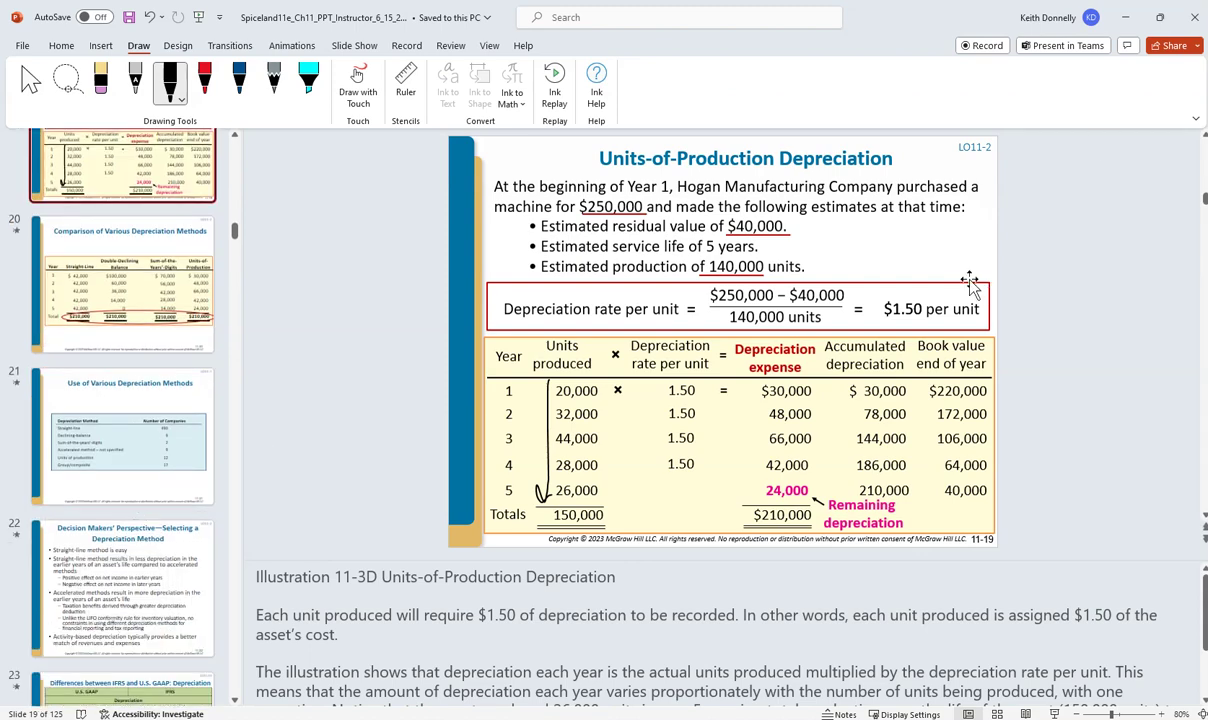
Step: Switch back to the Excel workbook and label the three SYD amounts with dep in T5:T7
{"action": "key", "text": "alt+Tab"}
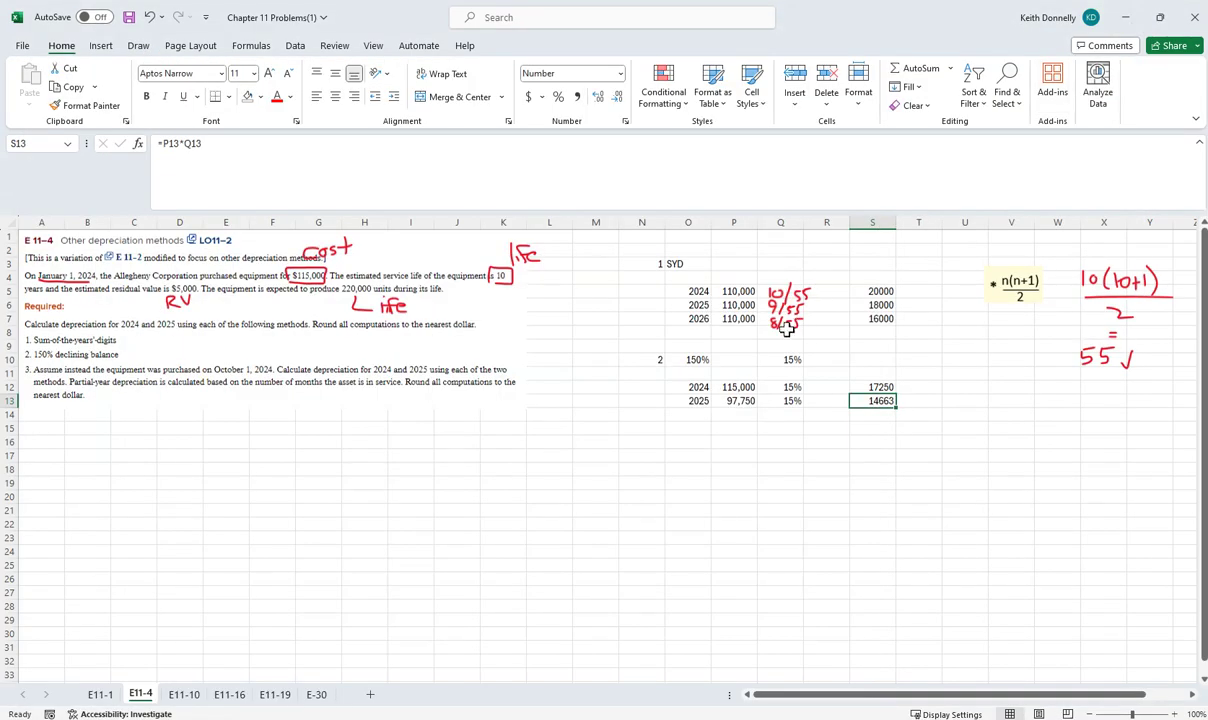
{"action": "left_click", "coordinate": [915, 291]}
{"action": "type", "text": "dep"}
{"action": "key", "text": "Return"}
{"action": "type", "text": "dep"}
{"action": "key", "text": "Return"}
{"action": "type", "text": "dep"}
{"action": "key", "text": "Return"}
Step: Label the two 150% declining-balance amounts with dep in T12:T13
{"action": "key", "text": "Down"}
{"action": "key", "text": "Down"}
{"action": "key", "text": "Down"}
{"action": "key", "text": "Down"}
{"action": "type", "text": "dep"}
{"action": "key", "text": "Return"}
{"action": "type", "text": "dep"}
{"action": "key", "text": "Return"}
{"action": "key", "text": "Left"}
{"action": "key", "text": "Left"}
{"action": "key", "text": "Left"}
{"action": "key", "text": "Down"}
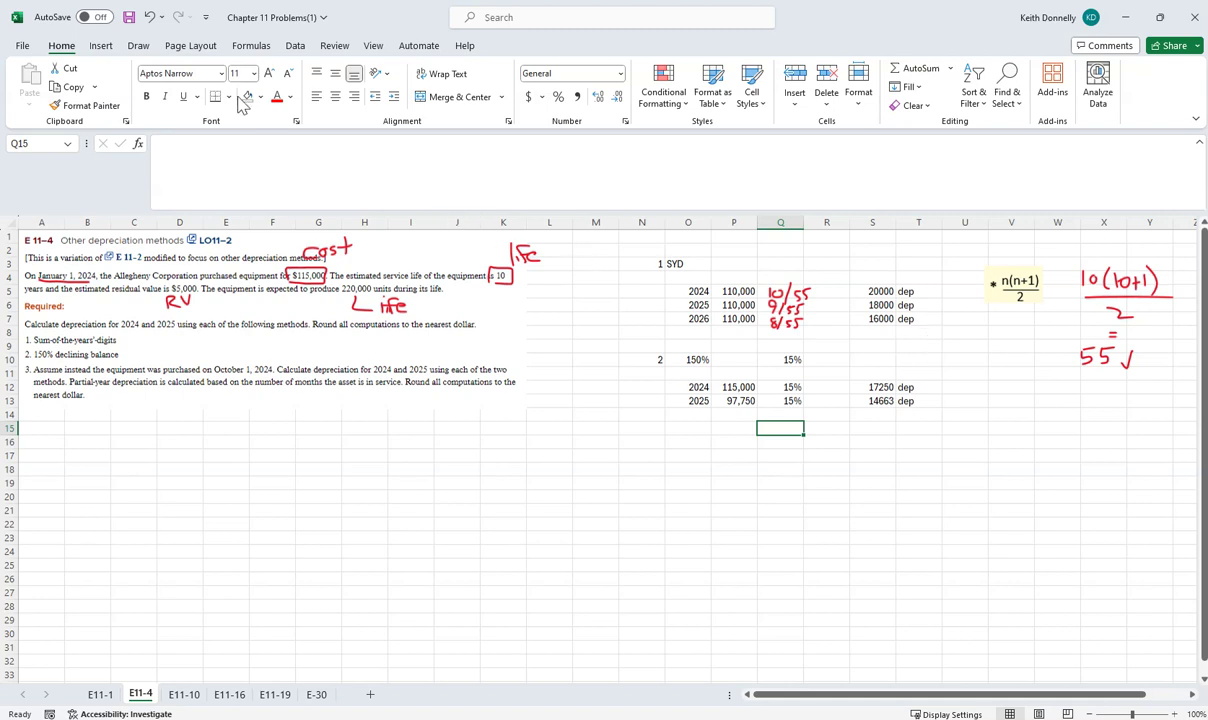
Step: Highlight the purchase date October 1, 2024 in requirement 3 in turquoise
{"action": "left_click", "coordinate": [145, 46]}
{"action": "left_click", "coordinate": [270, 88]}
{"action": "left_click_drag", "start_coordinate": [212, 370], "coordinate": [276, 370]}
Step: Draw a red horizontal timeline below the exercise text with a point labelled 10/1
{"action": "left_click", "coordinate": [170, 80]}
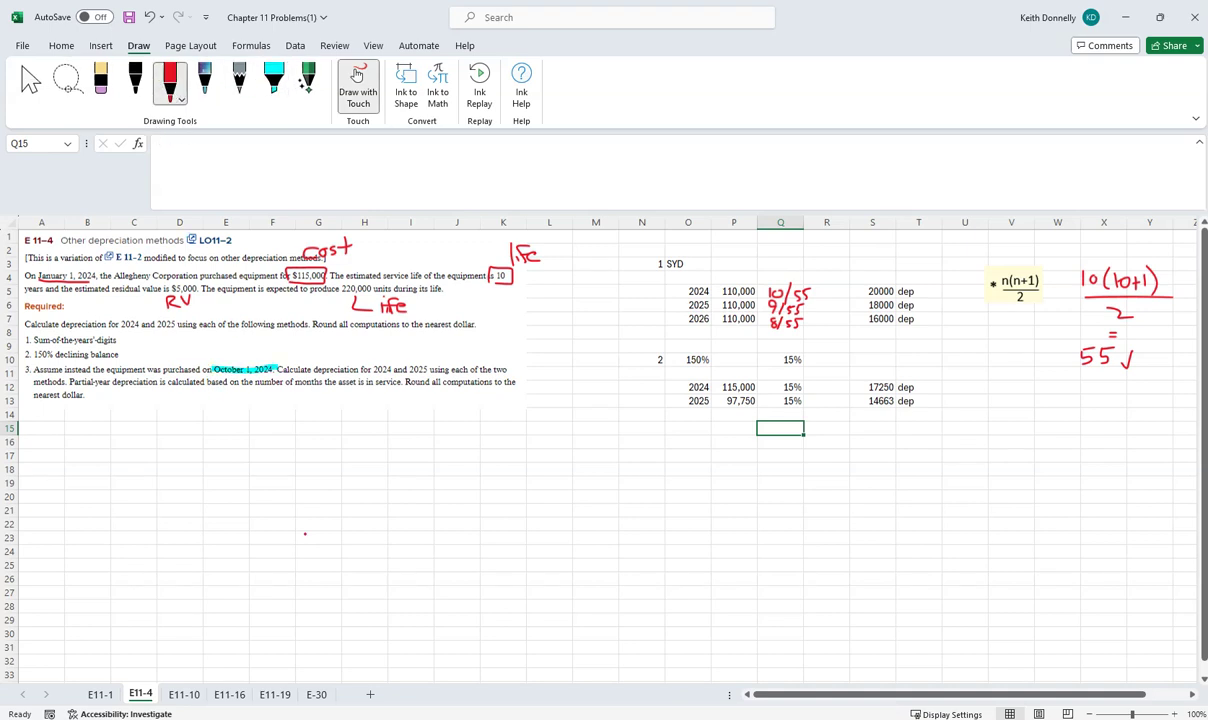
{"action": "mouse_move", "coordinate": [265, 472]}
{"action": "left_mouse_down"}
{"action": "mouse_move", "coordinate": [266, 488]}
{"action": "mouse_move", "coordinate": [296, 488]}
{"action": "left_mouse_up"}
{"action": "left_click_drag", "start_coordinate": [186, 462], "coordinate": [338, 462]}
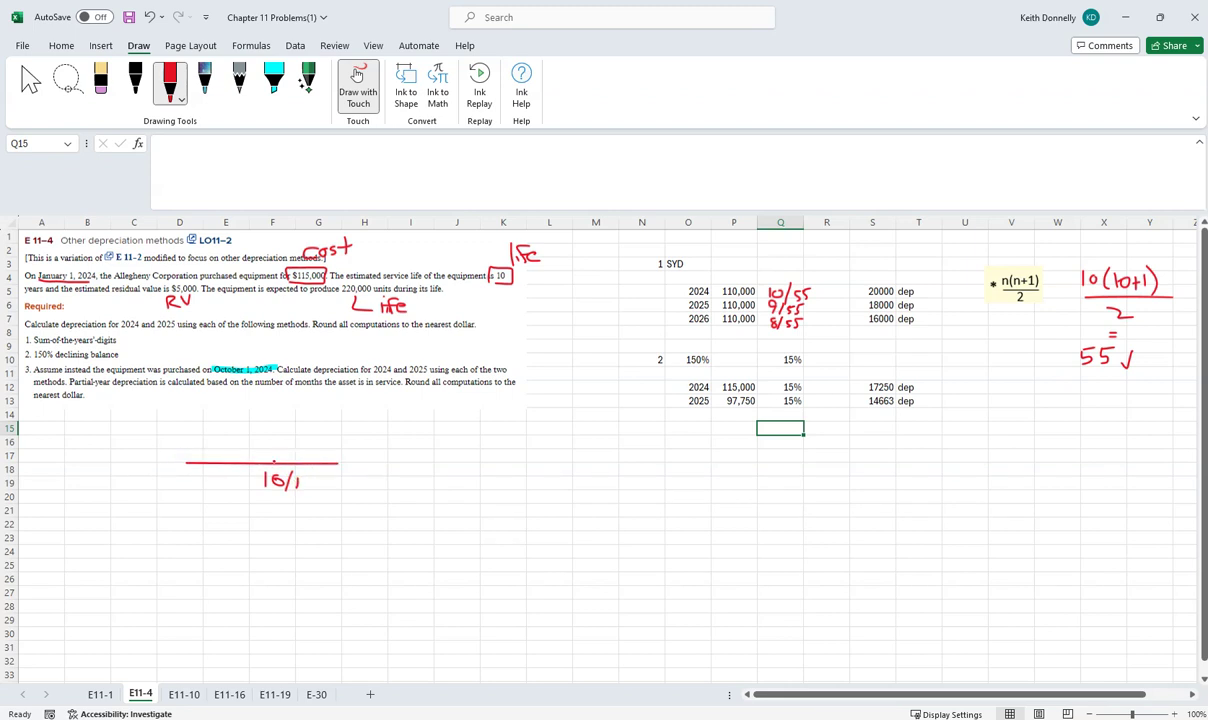
Step: Mark the part of the timeline after 10/1 with a yellow highlighter band above the line
{"action": "left_click", "coordinate": [273, 80]}
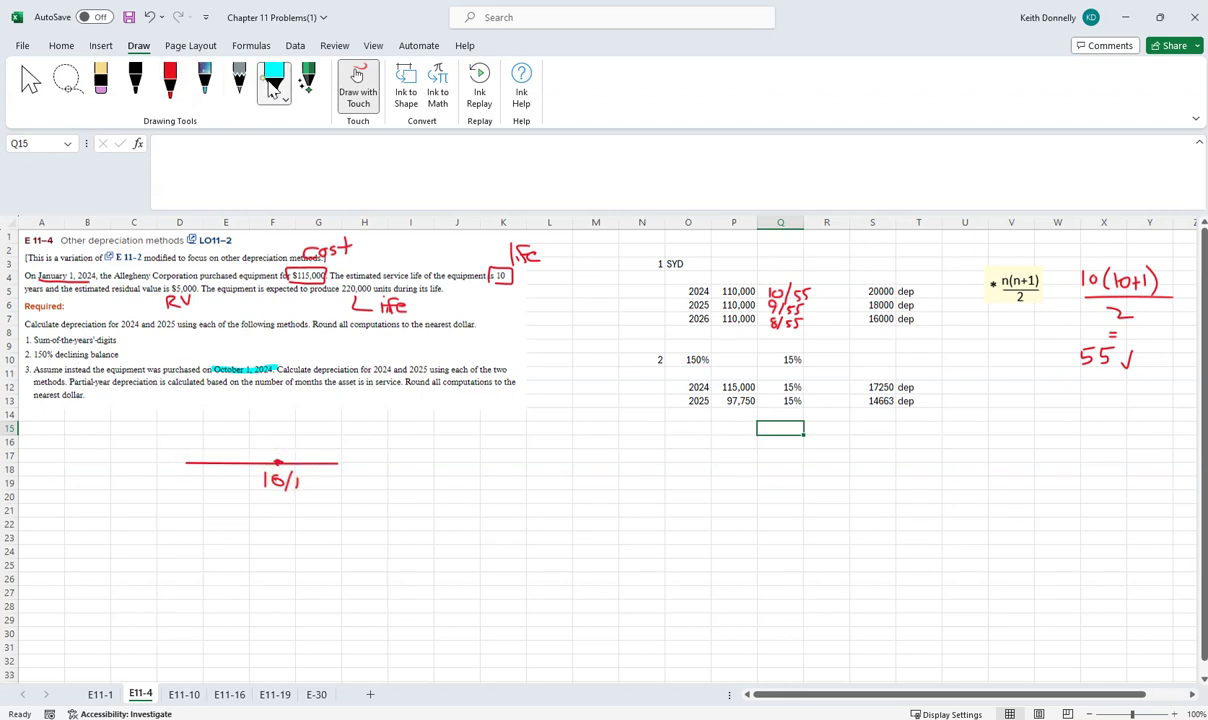
{"action": "left_click", "coordinate": [273, 82]}
{"action": "left_click", "coordinate": [296, 218]}
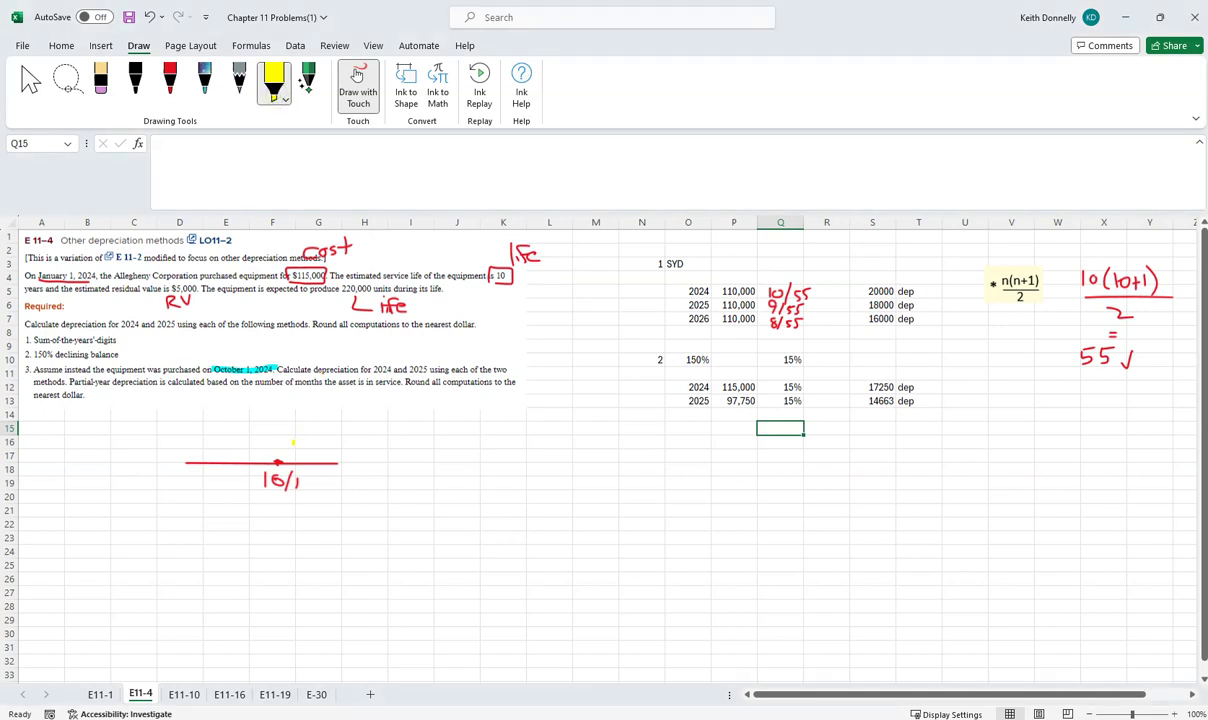
{"action": "left_click_drag", "start_coordinate": [270, 443], "coordinate": [347, 443]}
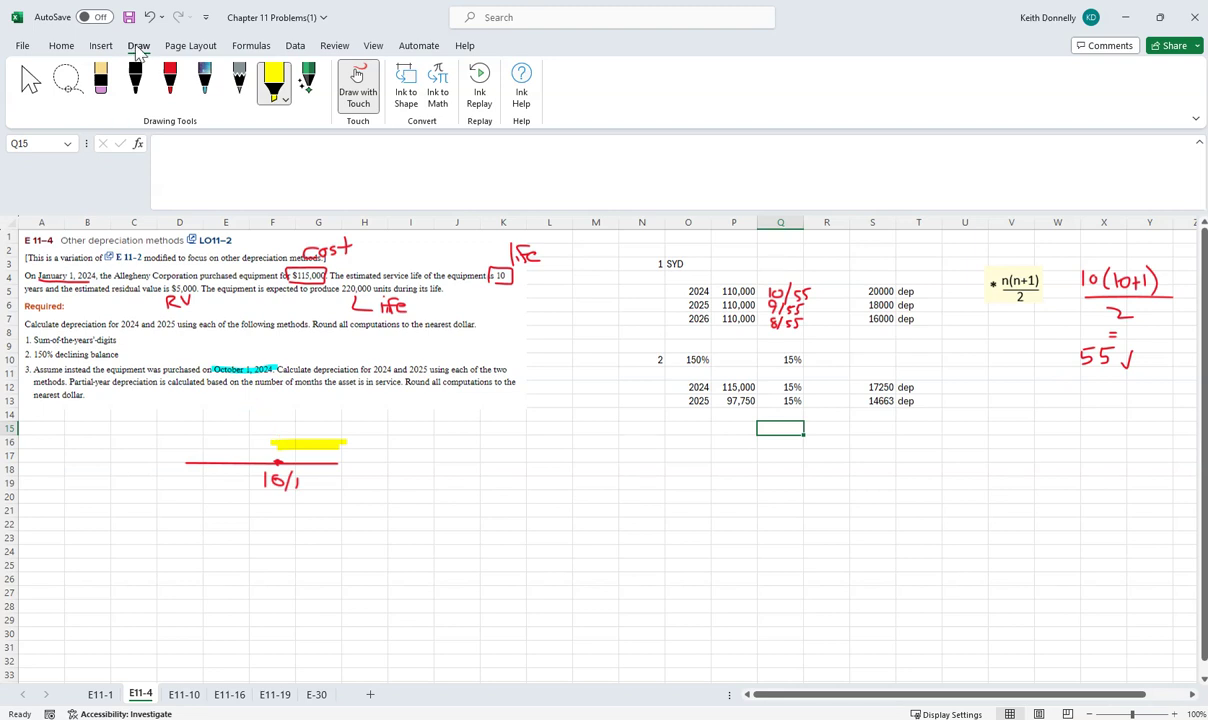
Step: Handwrite 24 in red beside the timeline and 3 above the yellow band
{"action": "left_click", "coordinate": [170, 80]}
{"action": "left_click_drag", "start_coordinate": [58, 462], "coordinate": [80, 474]}
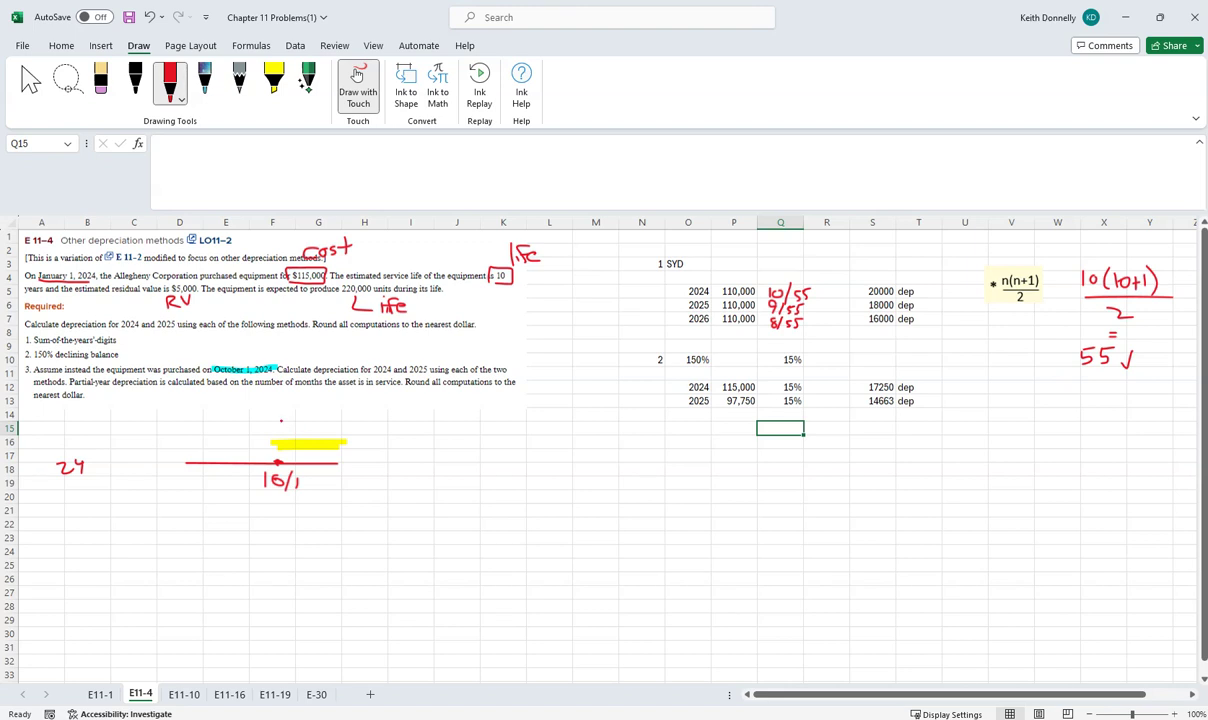
{"action": "left_click_drag", "start_coordinate": [301, 431], "coordinate": [302, 441]}
{"action": "left_click", "coordinate": [357, 76]}
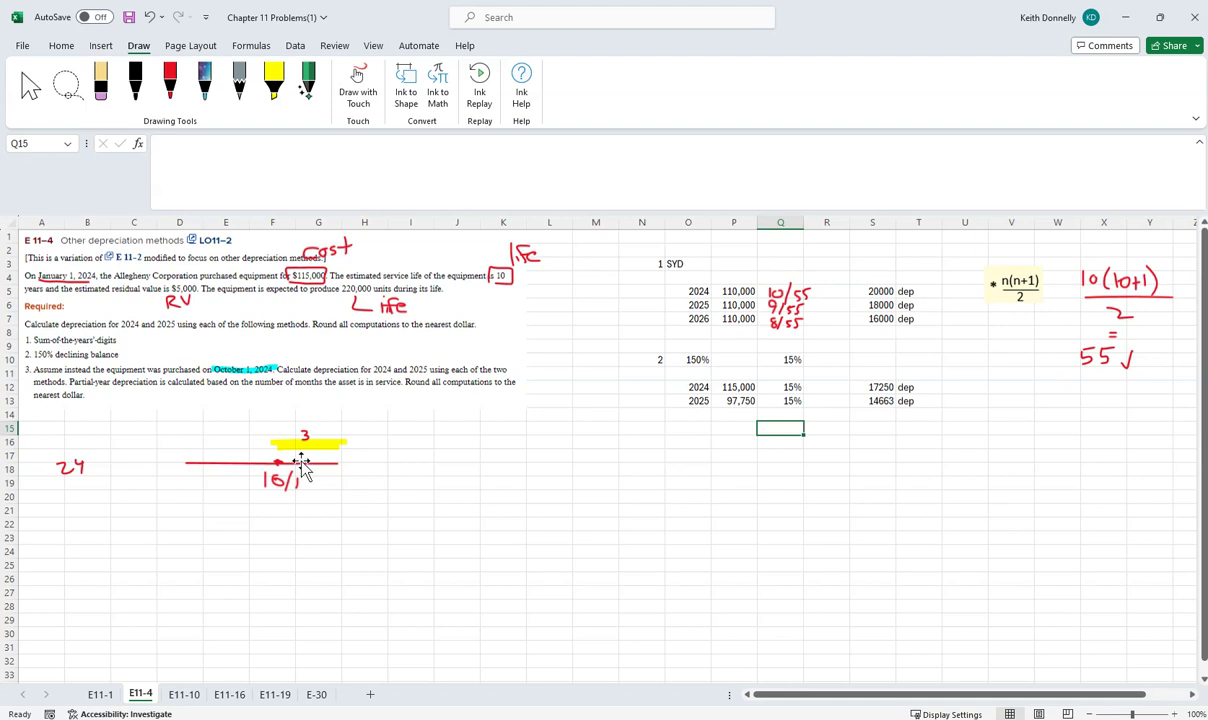
Step: Box the years 2024 and 2025 in requirement 3 in red ink, leave inking and select cell B22
{"action": "left_click", "coordinate": [172, 84]}
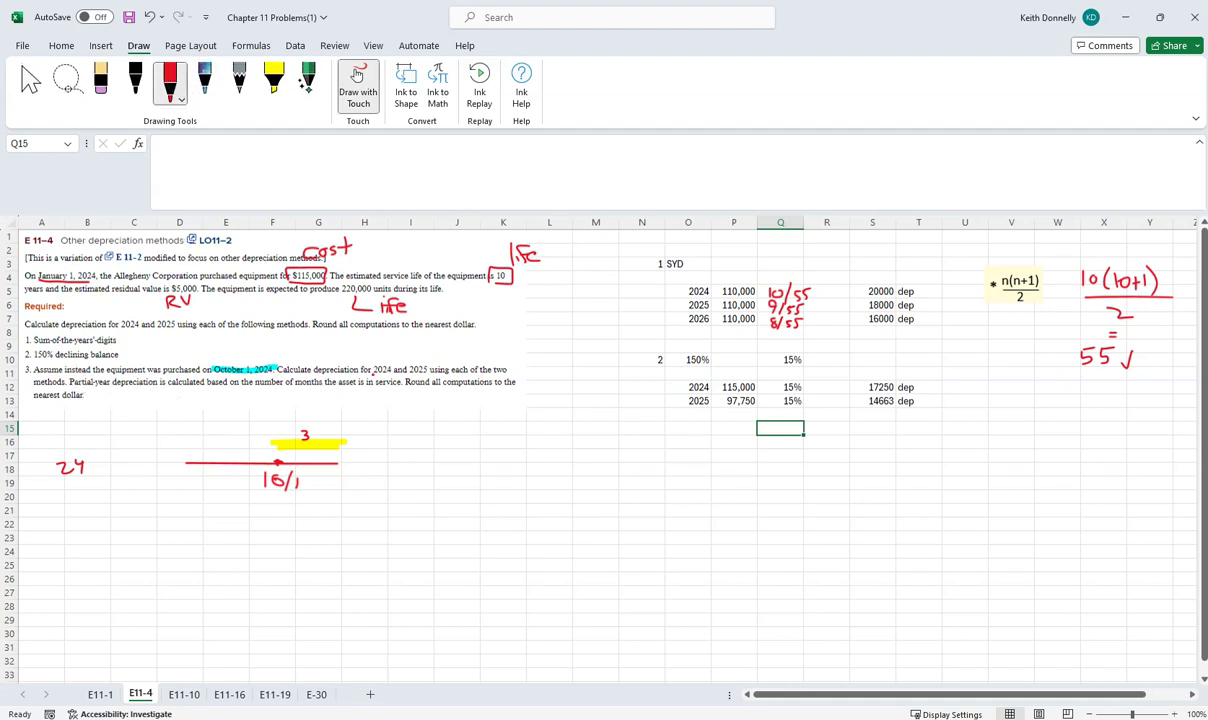
{"action": "mouse_move", "coordinate": [394, 366]}
{"action": "left_mouse_down"}
{"action": "mouse_move", "coordinate": [429, 376]}
{"action": "mouse_move", "coordinate": [408, 364]}
{"action": "left_mouse_up"}
{"action": "left_click", "coordinate": [357, 78]}
{"action": "left_click", "coordinate": [84, 524]}
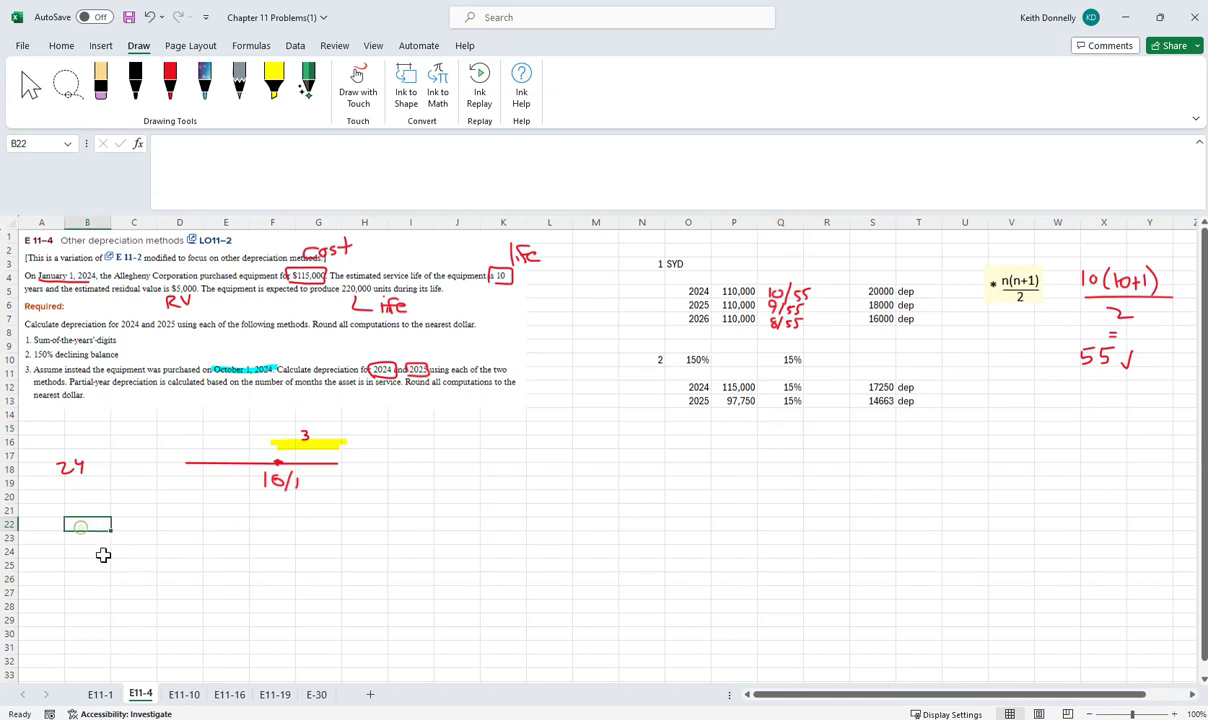
Step: Label the new section in row 22 with 1 in column A and SYD in column B
{"action": "type", "text": "SYD"}
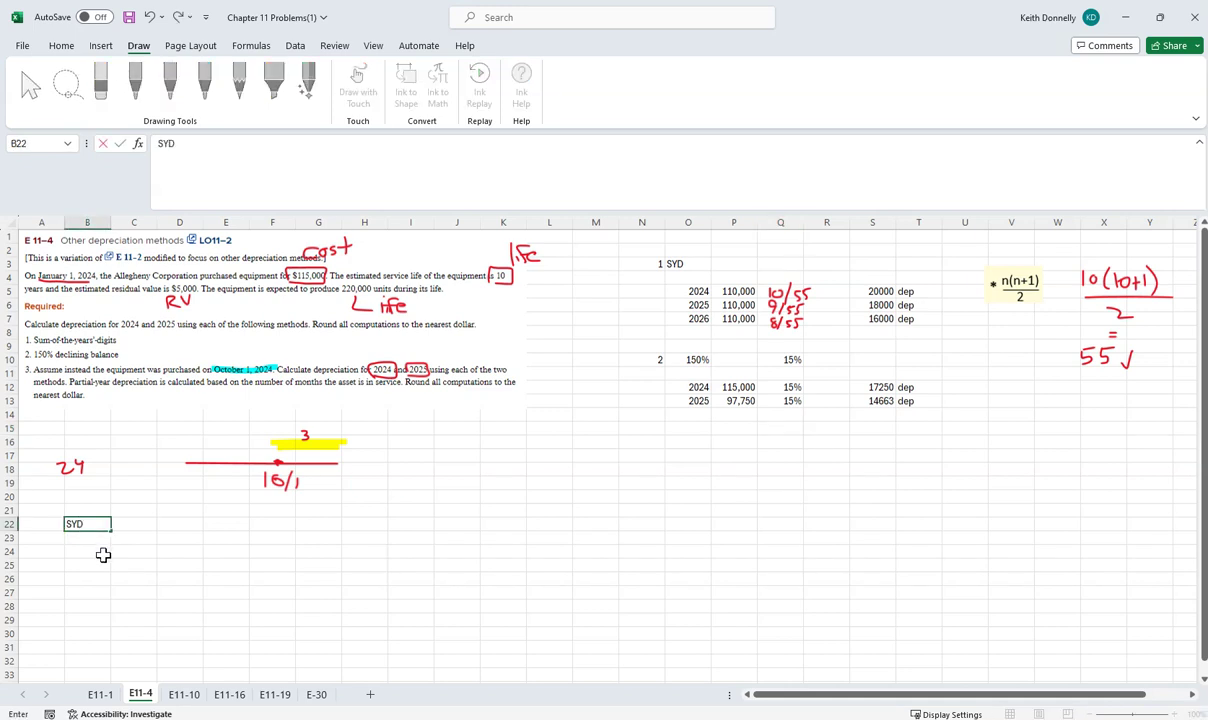
{"action": "key", "text": "Left"}
{"action": "type", "text": "1"}
{"action": "key", "text": "Right"}
{"action": "key", "text": "Right"}
{"action": "key", "text": "Down"}
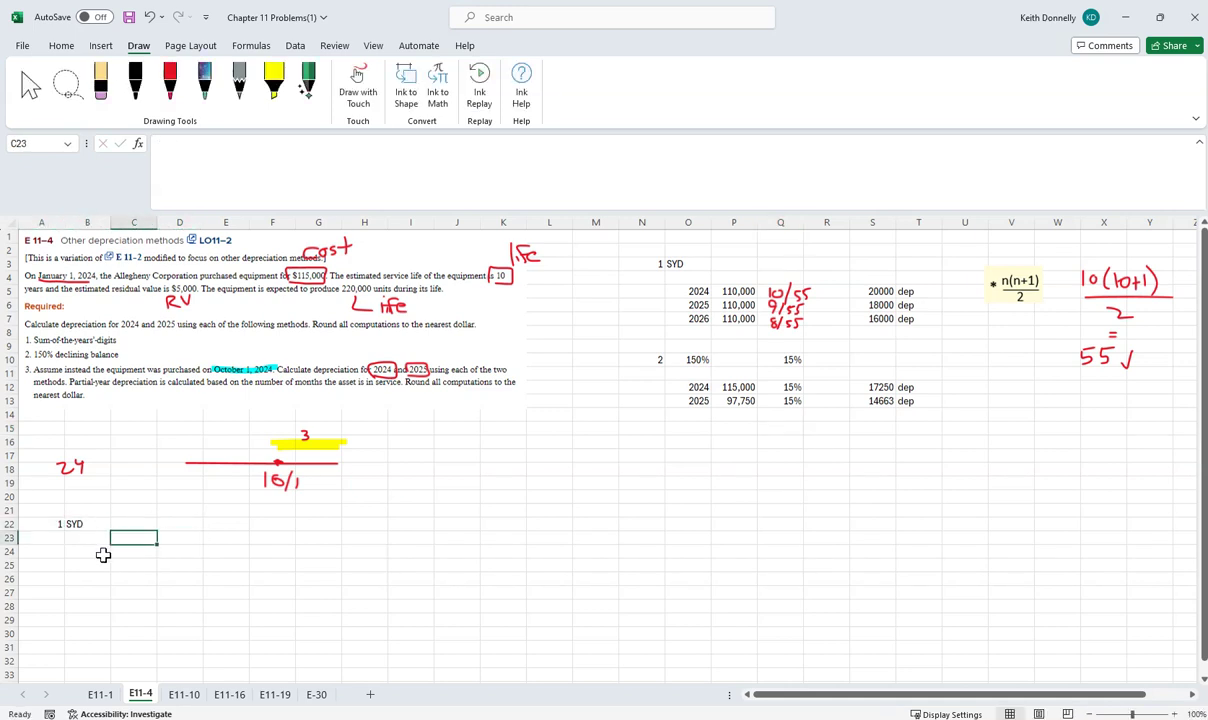
Step: Enter 2024 in both B24 and B25 as the year labels of the SYD schedule
{"action": "left_click", "coordinate": [103, 554]}
{"action": "type", "text": "2024"}
{"action": "key", "text": "Return"}
{"action": "type", "text": "2024"}
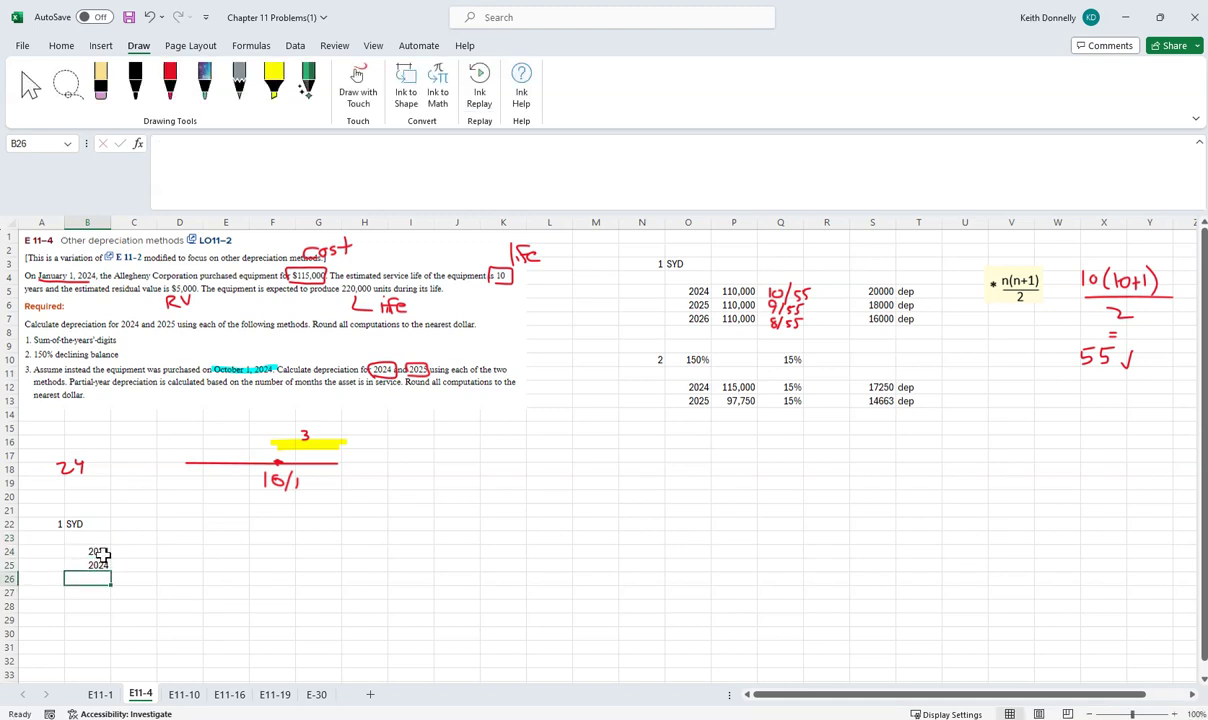
Step: Enter the depreciable base of 110,000 in C24 beside the first 2024 label
{"action": "key", "text": "Tab"}
{"action": "key", "text": "Up"}
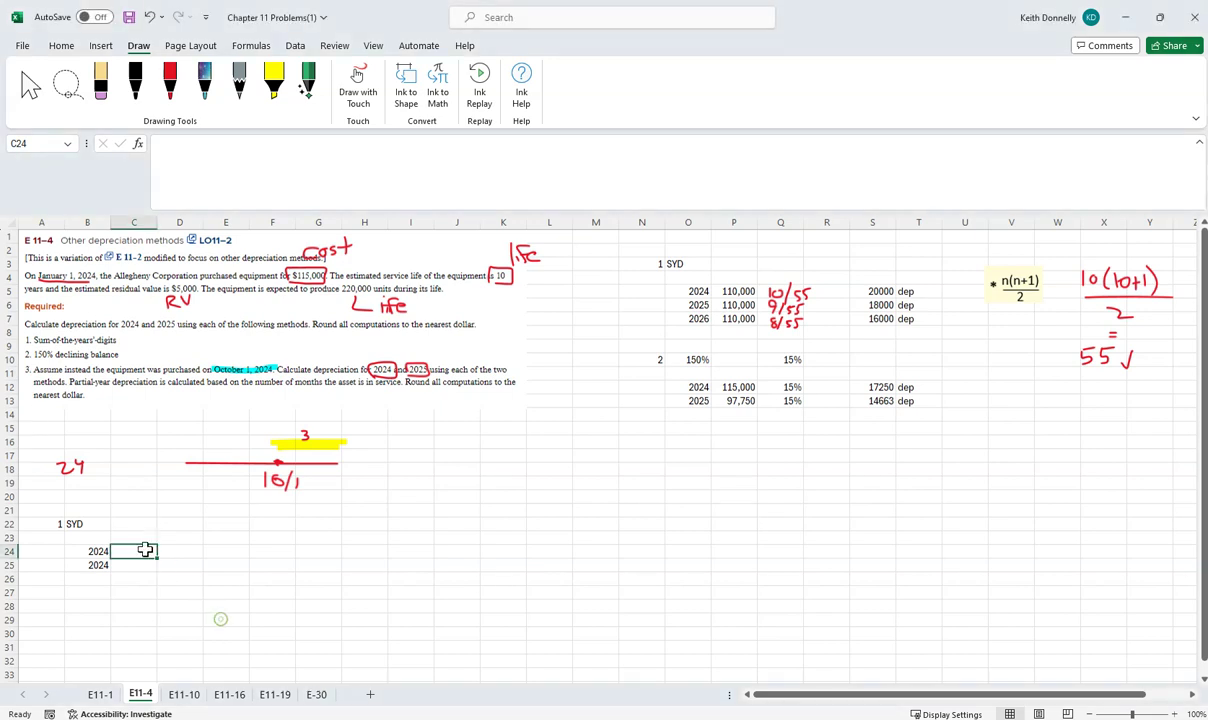
{"action": "type", "text": "11"}
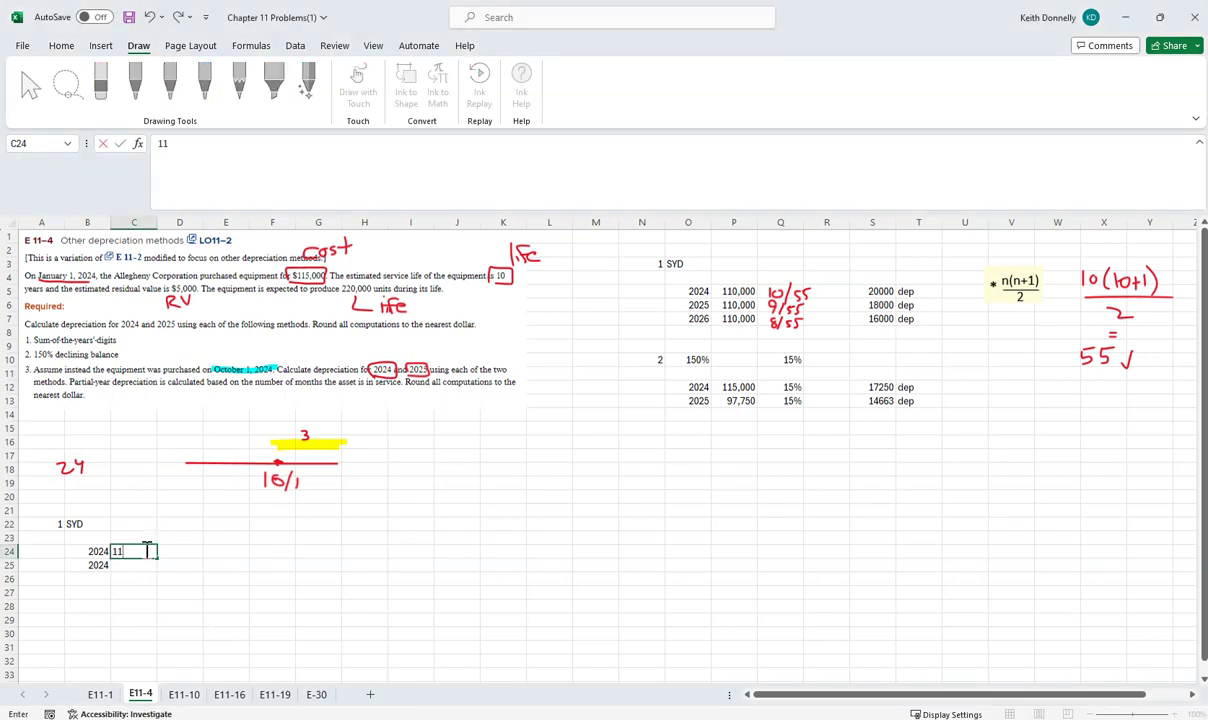
{"action": "type", "text": "0,000"}
{"action": "key", "text": "Return"}
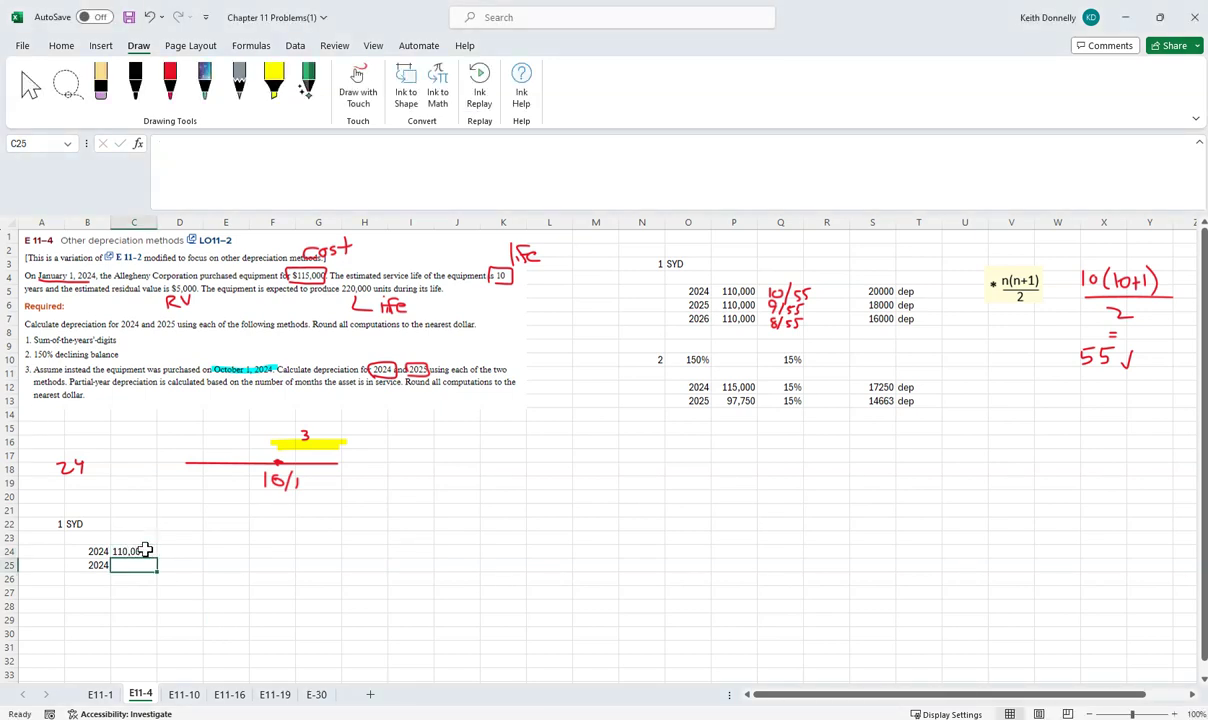
{"action": "left_click", "coordinate": [130, 551]}
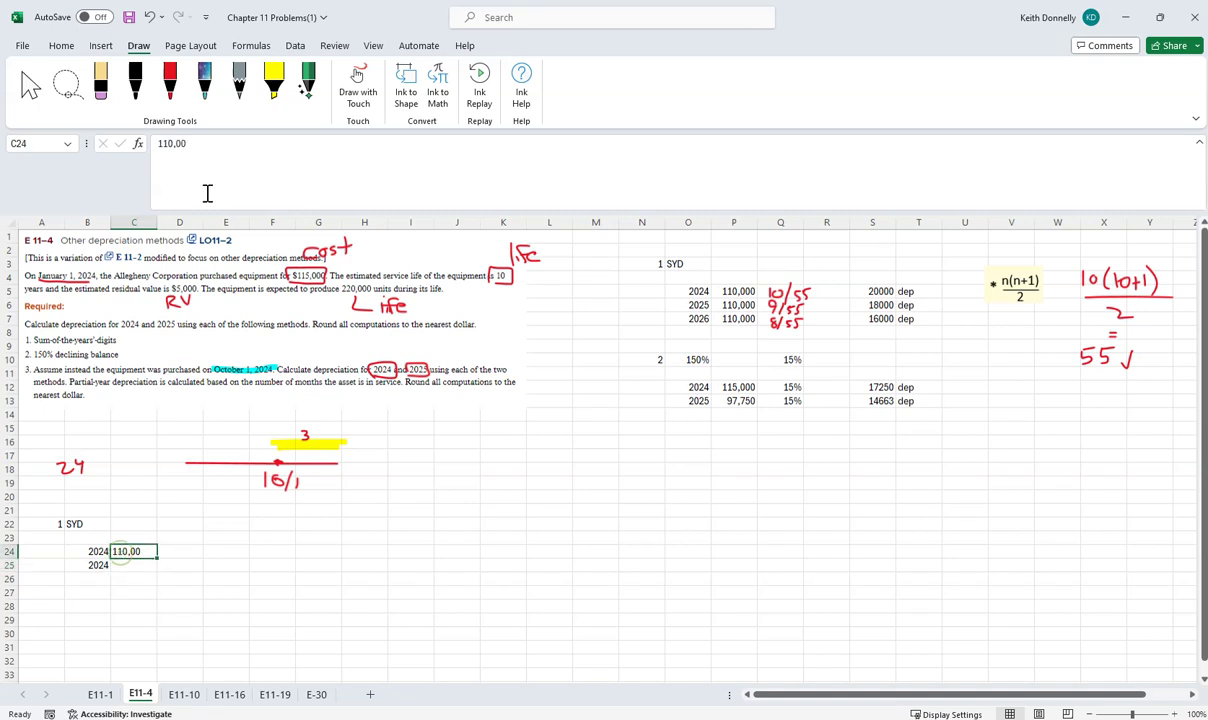
{"action": "left_click", "coordinate": [205, 186]}
{"action": "type", "text": "0"}
{"action": "key", "text": "Tab"}
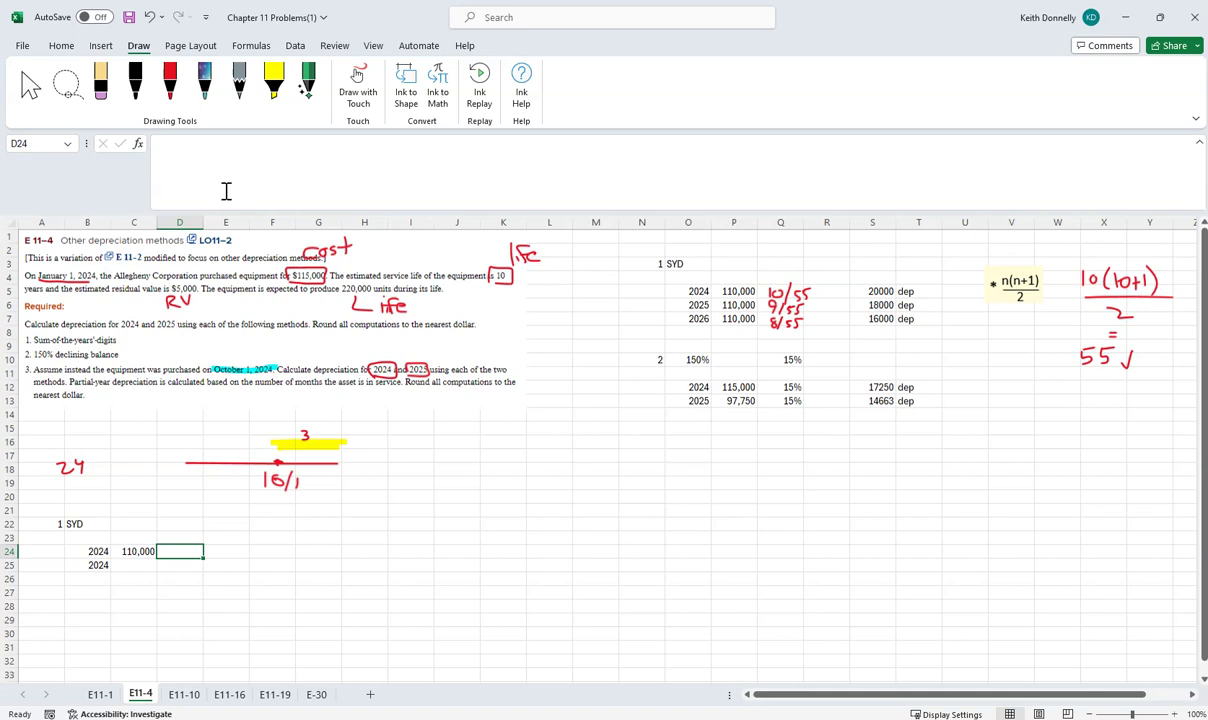
Step: Handwrite × 10/55 × 3/12 = in red ink across row 24 after the 110,000 amount
{"action": "left_click", "coordinate": [170, 80]}
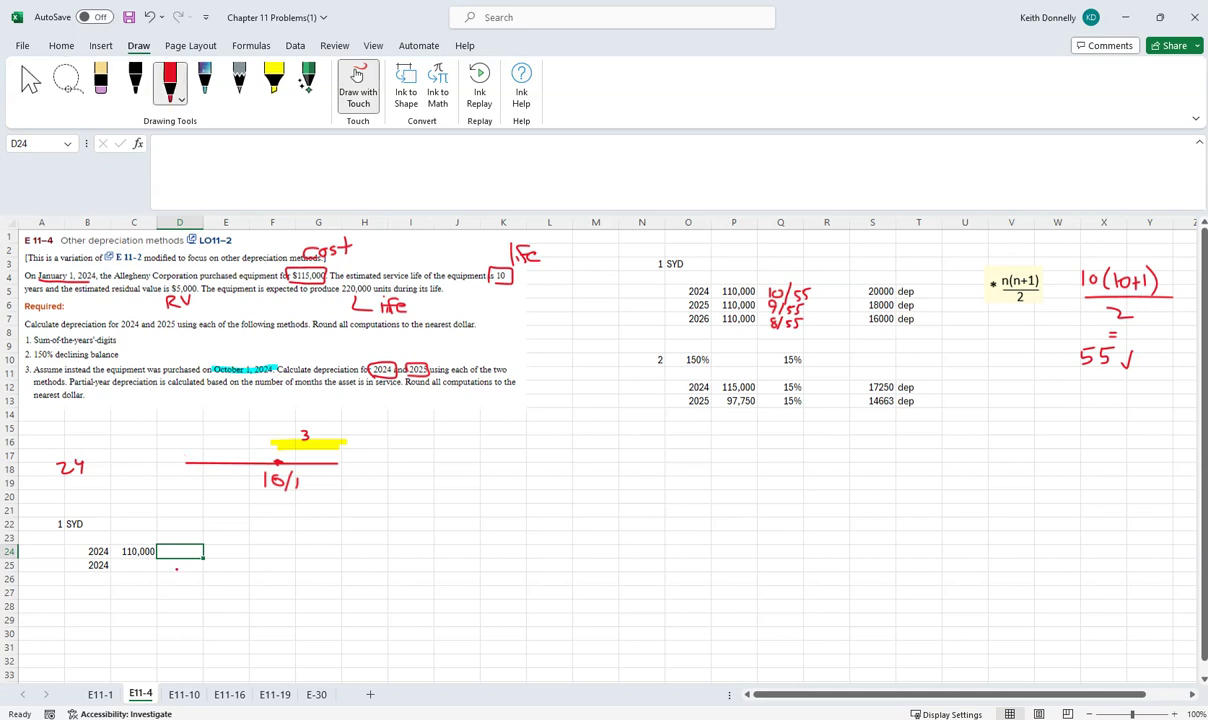
{"action": "mouse_move", "coordinate": [174, 546]}
{"action": "left_mouse_down"}
{"action": "mouse_move", "coordinate": [184, 556]}
{"action": "mouse_move", "coordinate": [174, 556]}
{"action": "left_mouse_up"}
{"action": "mouse_move", "coordinate": [212, 551]}
{"action": "left_mouse_down"}
{"action": "mouse_move", "coordinate": [229, 541]}
{"action": "mouse_move", "coordinate": [232, 557]}
{"action": "left_mouse_up"}
{"action": "left_click_drag", "start_coordinate": [263, 547], "coordinate": [270, 556]}
{"action": "mouse_move", "coordinate": [270, 547]}
{"action": "left_mouse_down"}
{"action": "mouse_move", "coordinate": [263, 556]}
{"action": "mouse_move", "coordinate": [368, 551]}
{"action": "left_mouse_up"}
{"action": "left_click", "coordinate": [334, 553]}
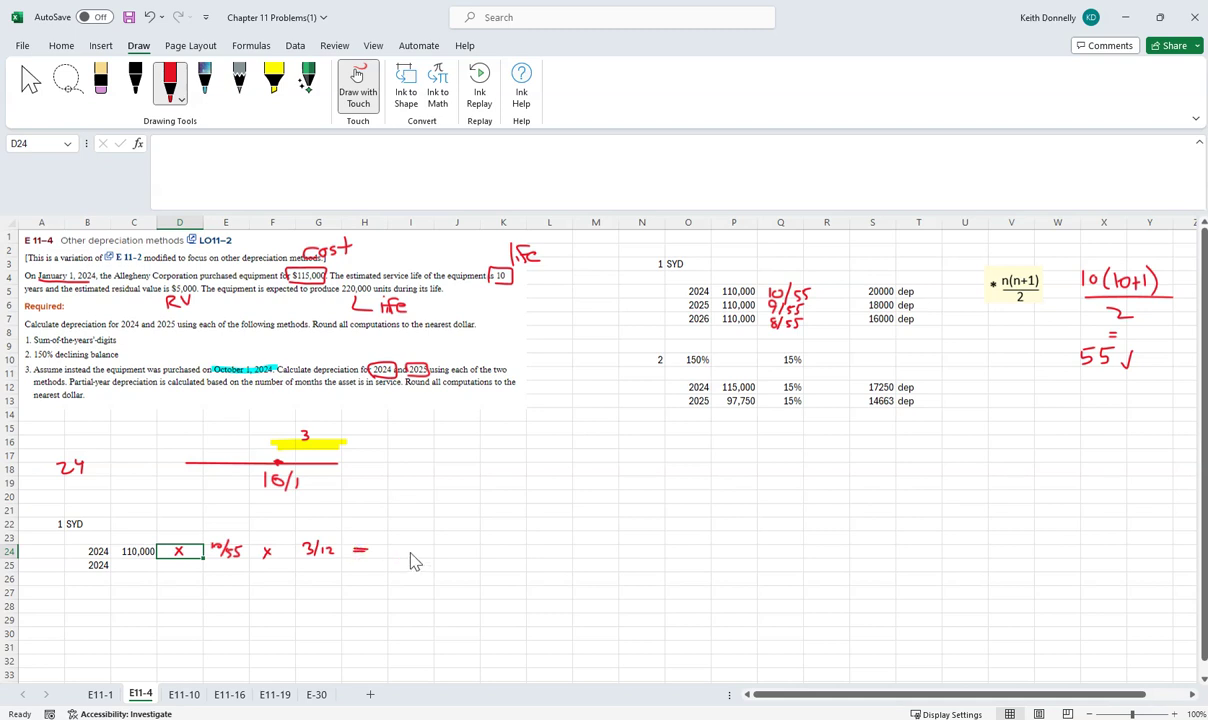
{"action": "key", "text": "Escape"}
Step: Calculate the first-period depreciation in I24 with the formula =C24*10/55*3/12
{"action": "left_click", "coordinate": [402, 550]}
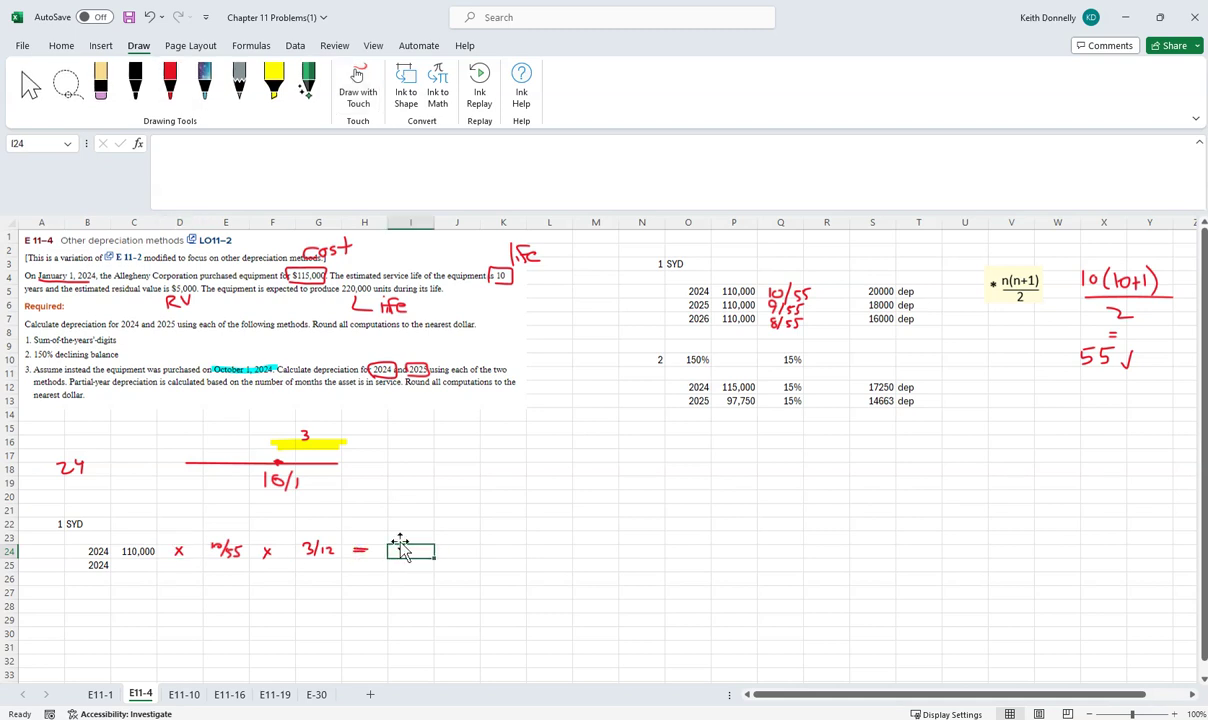
{"action": "type", "text": "="}
{"action": "key", "text": "Left"}
{"action": "key", "text": "Left"}
{"action": "key", "text": "Left"}
{"action": "key", "text": "Left"}
{"action": "key", "text": "Left"}
{"action": "key", "text": "Left"}
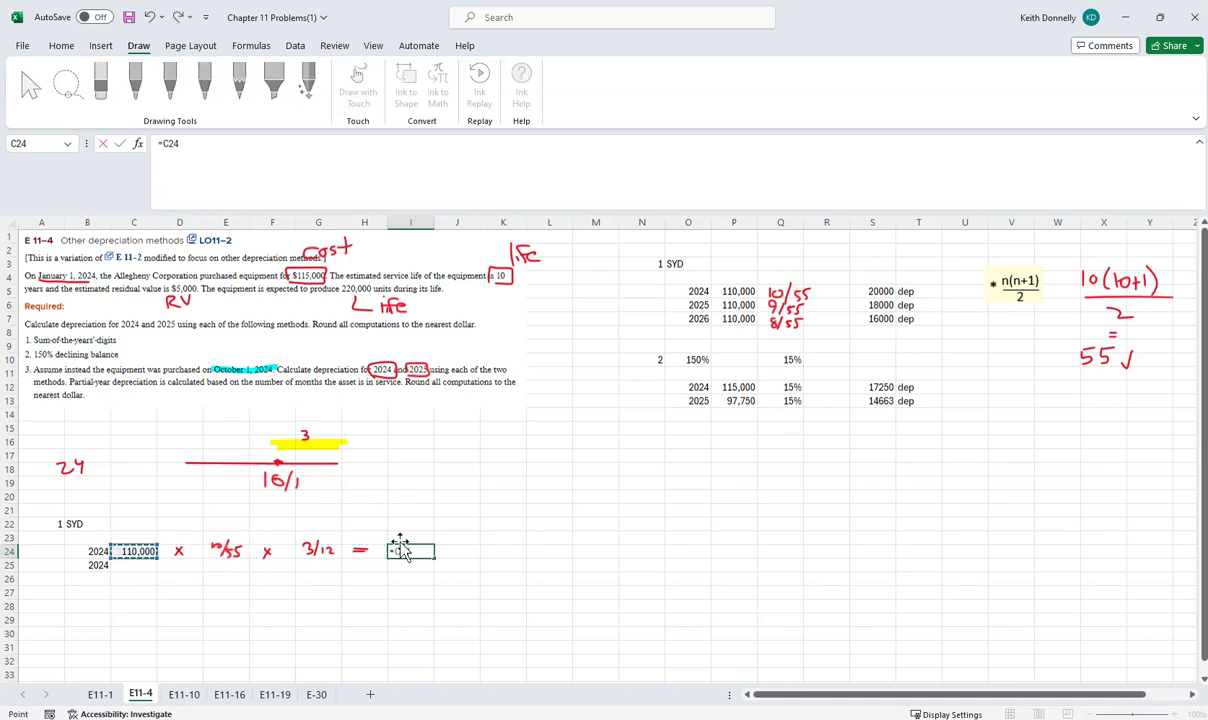
{"action": "type", "text": "*10/55*3/12"}
{"action": "key", "text": "Return"}
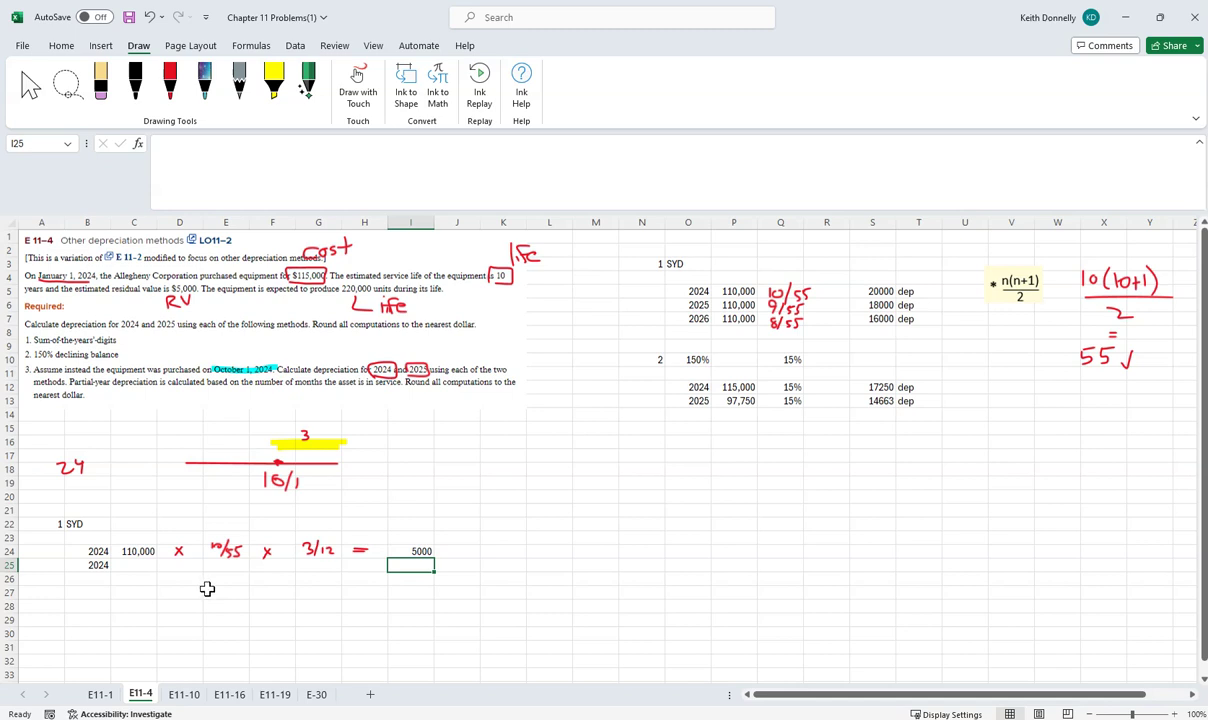
Step: Enter 110,000 in C25 as the depreciable base for the second schedule line
{"action": "left_click", "coordinate": [143, 566]}
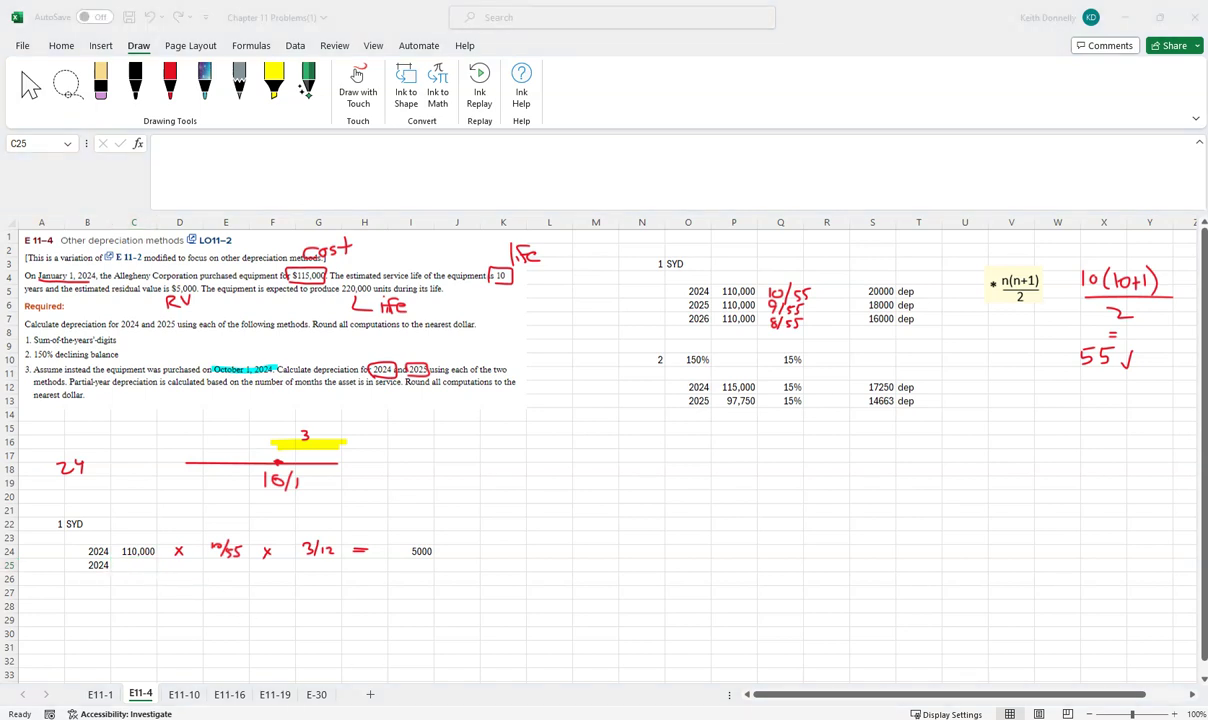
{"action": "left_click", "coordinate": [135, 562]}
{"action": "type", "text": "="}
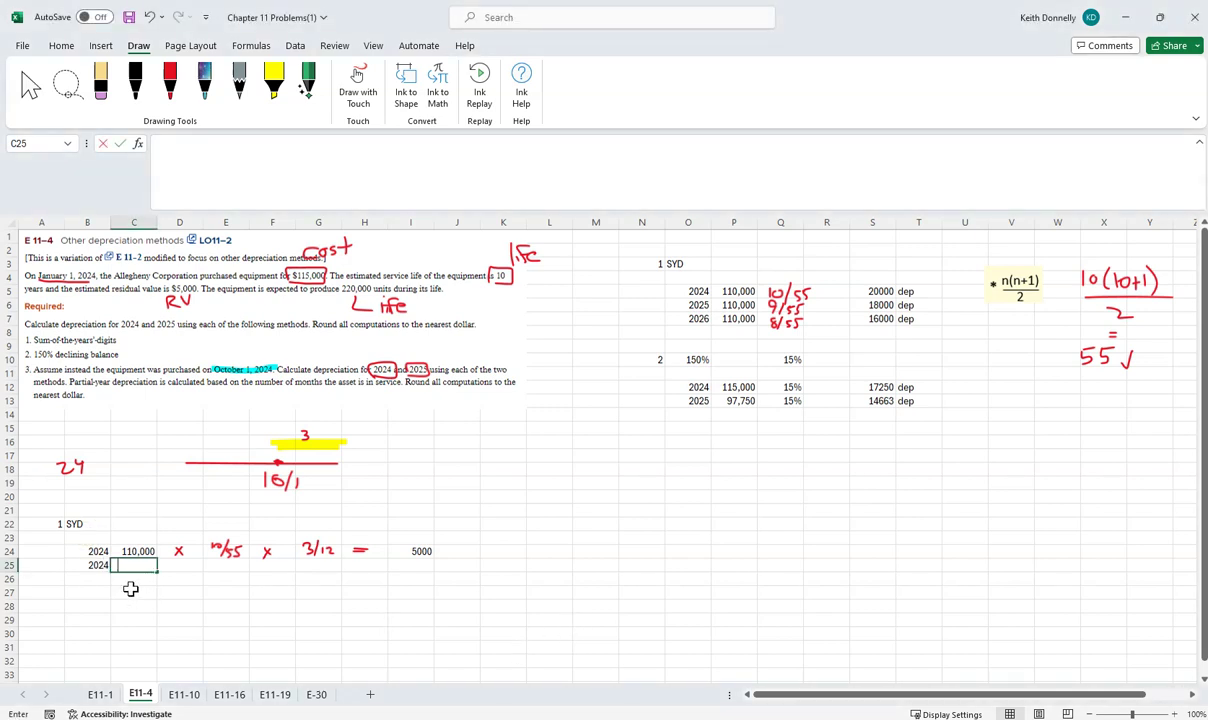
{"action": "type", "text": "110,00"}
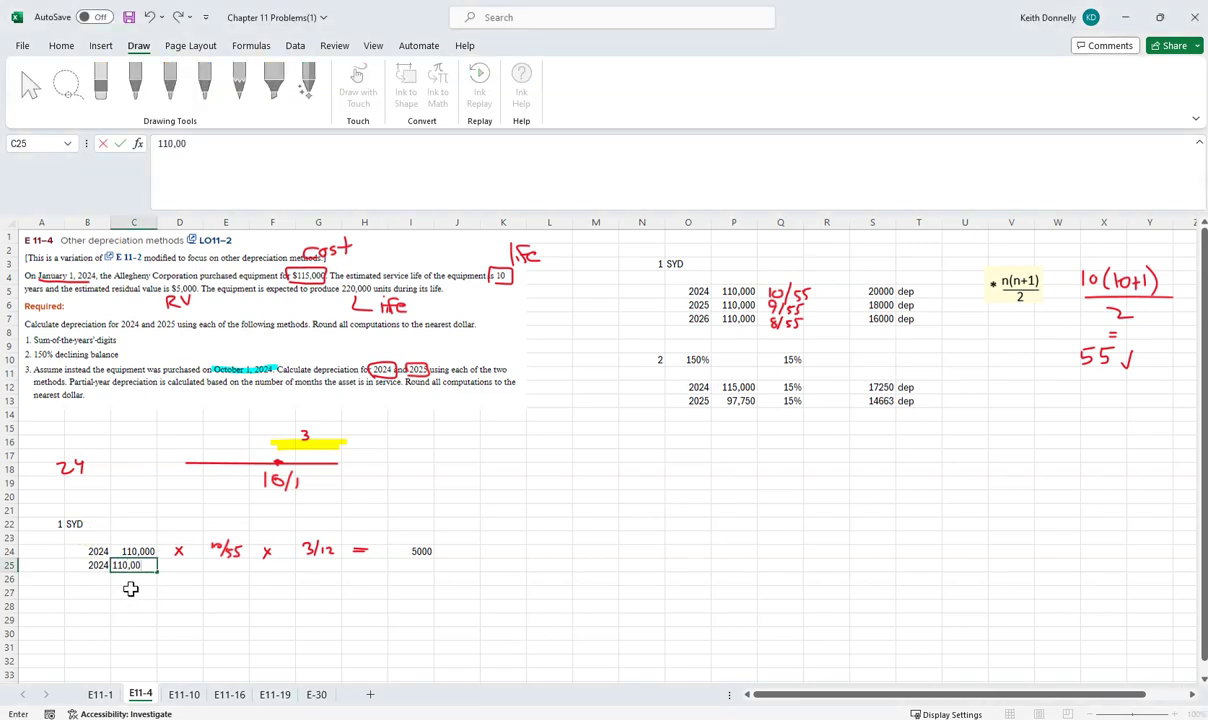
{"action": "type", "text": "0"}
{"action": "key", "text": "Return"}
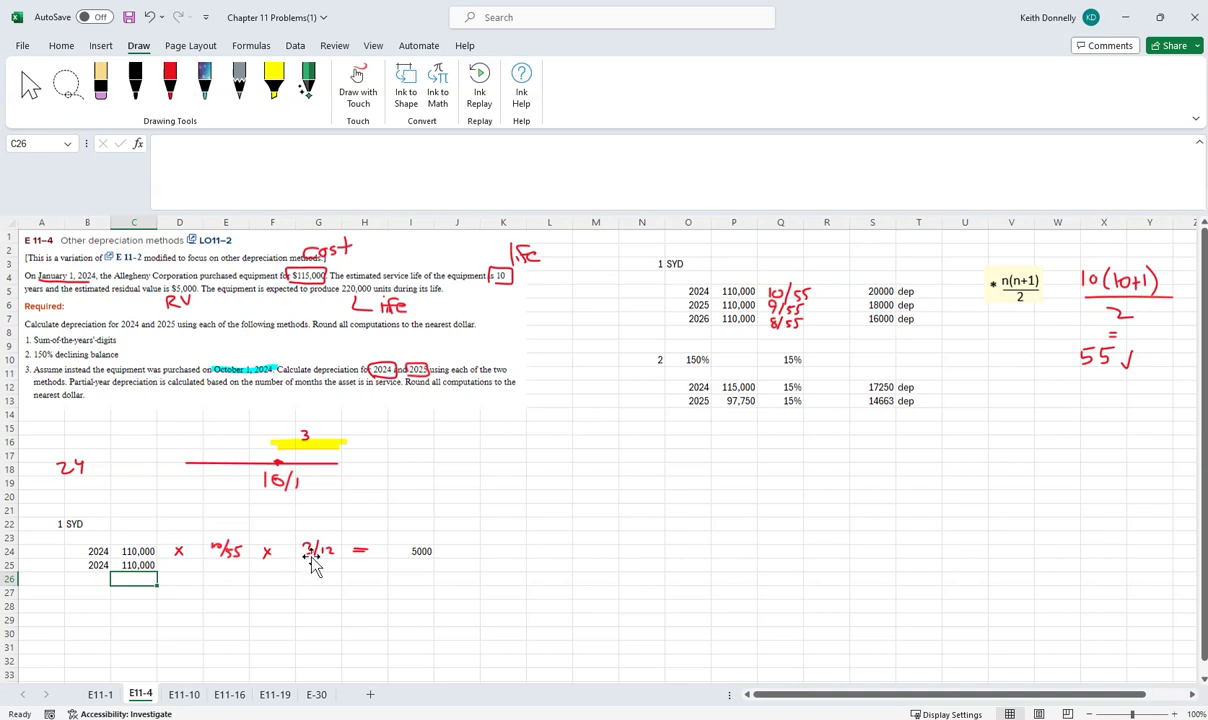
Step: Handwrite × 10/55 × 9/12 in red ink across row 25 after the 110,000 amount
{"action": "left_click", "coordinate": [170, 82]}
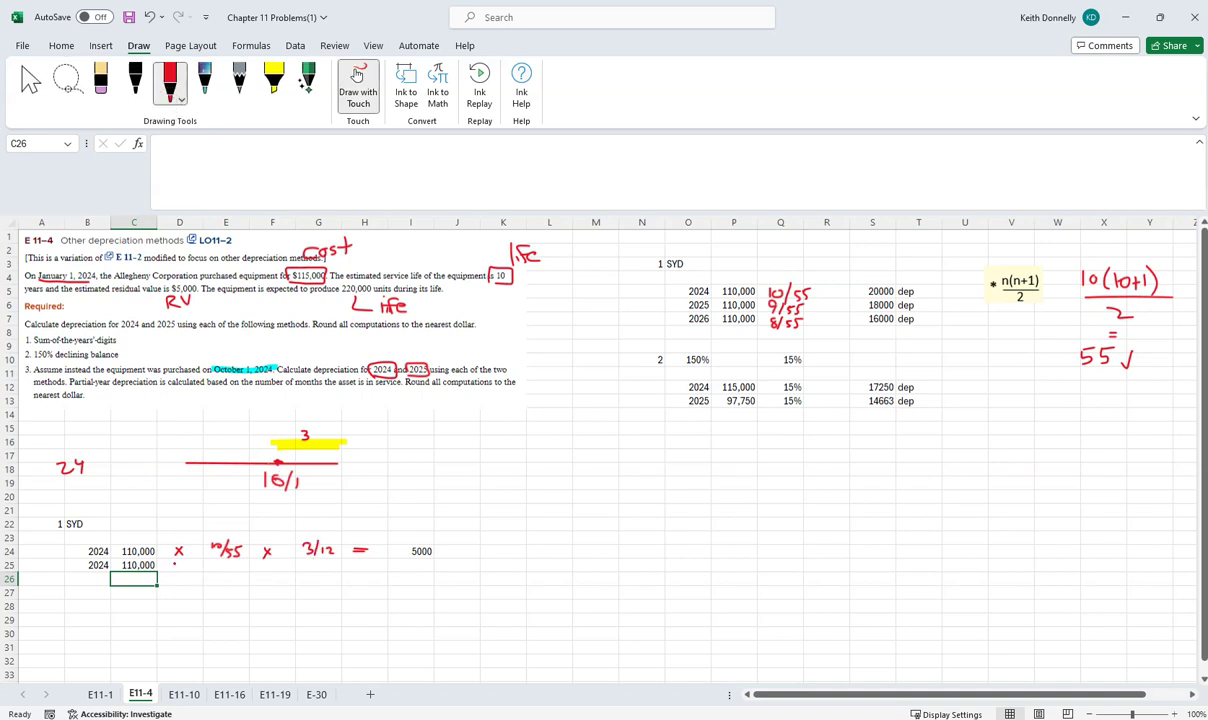
{"action": "left_click_drag", "start_coordinate": [172, 561], "coordinate": [182, 572]}
{"action": "left_click_drag", "start_coordinate": [182, 561], "coordinate": [172, 572]}
{"action": "mouse_move", "coordinate": [204, 561]}
{"action": "left_mouse_down"}
{"action": "mouse_move", "coordinate": [204, 573]}
{"action": "mouse_move", "coordinate": [230, 558]}
{"action": "mouse_move", "coordinate": [229, 571]}
{"action": "mouse_move", "coordinate": [327, 577]}
{"action": "left_mouse_up"}
Step: Draw timeline arrows for the 3-month and 9-month periods, label the second 9, and bracket both periods with the label 10
{"action": "left_click_drag", "start_coordinate": [276, 421], "coordinate": [331, 419]}
{"action": "left_click_drag", "start_coordinate": [338, 489], "coordinate": [449, 484]}
{"action": "mouse_move", "coordinate": [437, 480]}
{"action": "left_mouse_down"}
{"action": "mouse_move", "coordinate": [449, 484]}
{"action": "mouse_move", "coordinate": [392, 481]}
{"action": "left_mouse_up"}
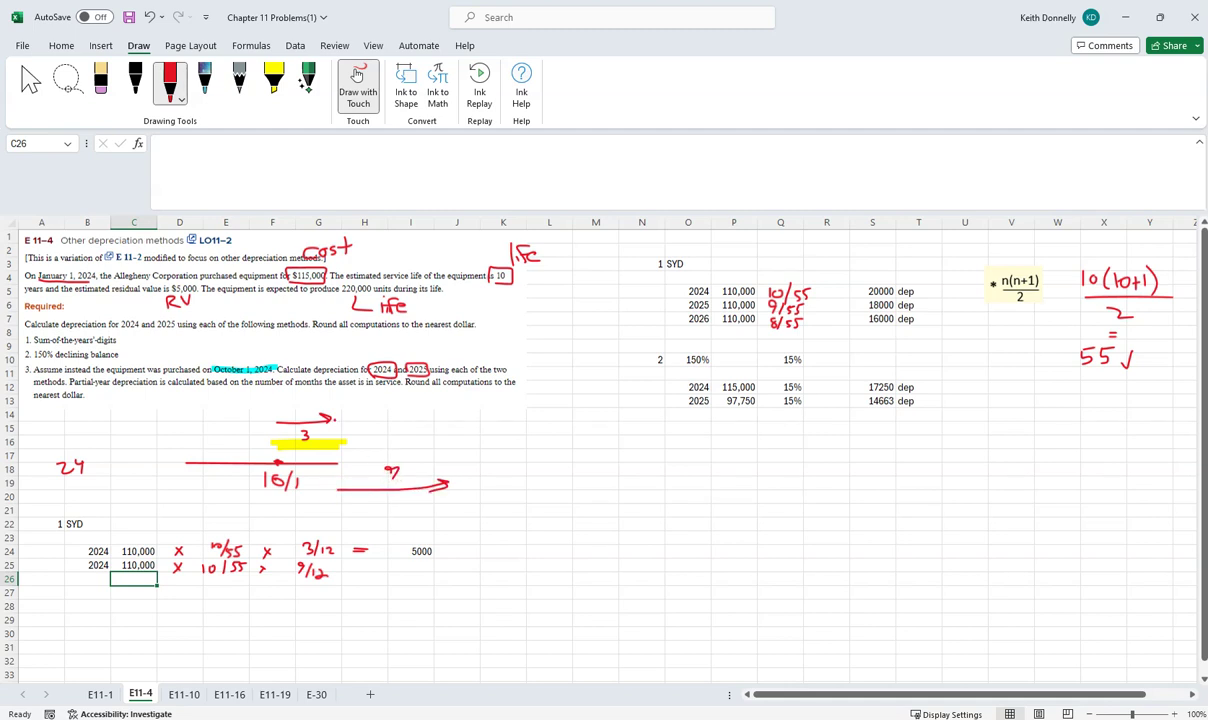
{"action": "mouse_move", "coordinate": [316, 418]}
{"action": "left_mouse_down"}
{"action": "mouse_move", "coordinate": [381, 425]}
{"action": "mouse_move", "coordinate": [381, 446]}
{"action": "left_mouse_up"}
{"action": "left_click_drag", "start_coordinate": [352, 392], "coordinate": [361, 393]}
Step: Extend the timeline with another arrow labelled 3, and write 9 above a short line over it
{"action": "left_click_drag", "start_coordinate": [455, 494], "coordinate": [519, 494]}
{"action": "mouse_move", "coordinate": [506, 488]}
{"action": "left_mouse_down"}
{"action": "mouse_move", "coordinate": [506, 500]}
{"action": "mouse_move", "coordinate": [482, 483]}
{"action": "left_mouse_up"}
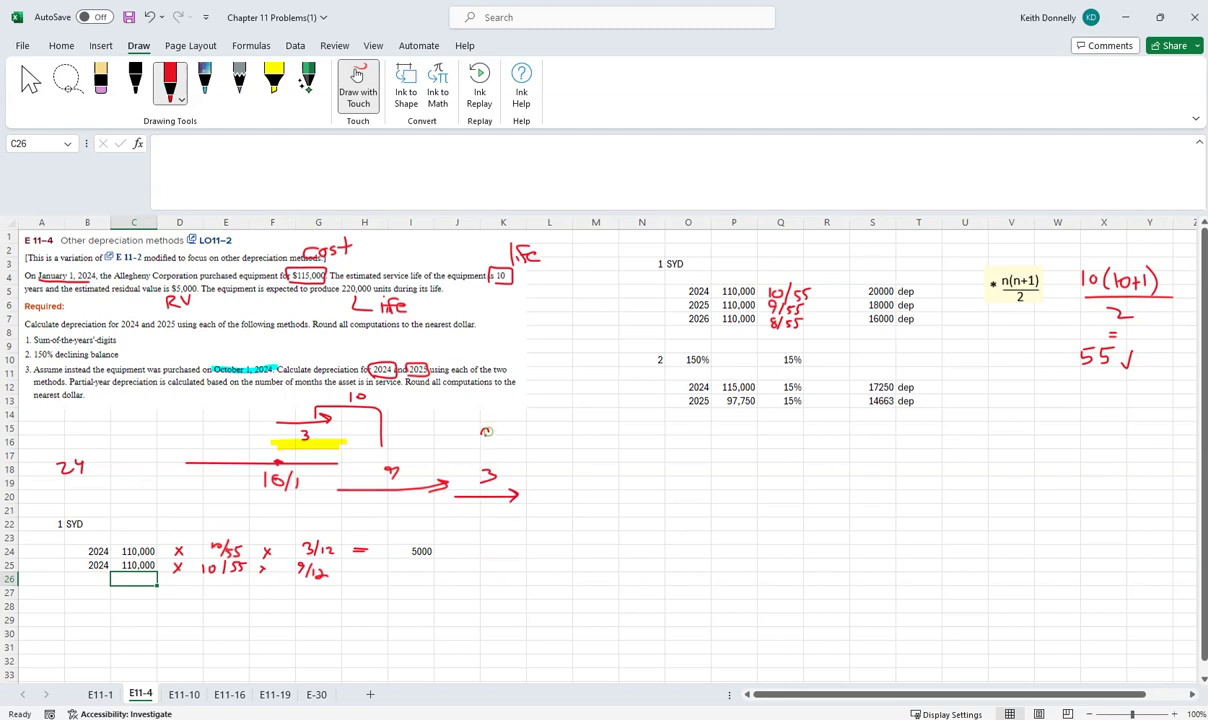
{"action": "left_click_drag", "start_coordinate": [489, 428], "coordinate": [484, 447]}
{"action": "left_click_drag", "start_coordinate": [476, 455], "coordinate": [497, 455]}
Step: Handwrite an equals sign after 9/12 in row 25 and enter the formula =110000*10/55*9/12 in I25
{"action": "left_click_drag", "start_coordinate": [345, 566], "coordinate": [360, 572]}
{"action": "left_click", "coordinate": [244, 586]}
{"action": "key", "text": "Escape"}
{"action": "left_click", "coordinate": [410, 565]}
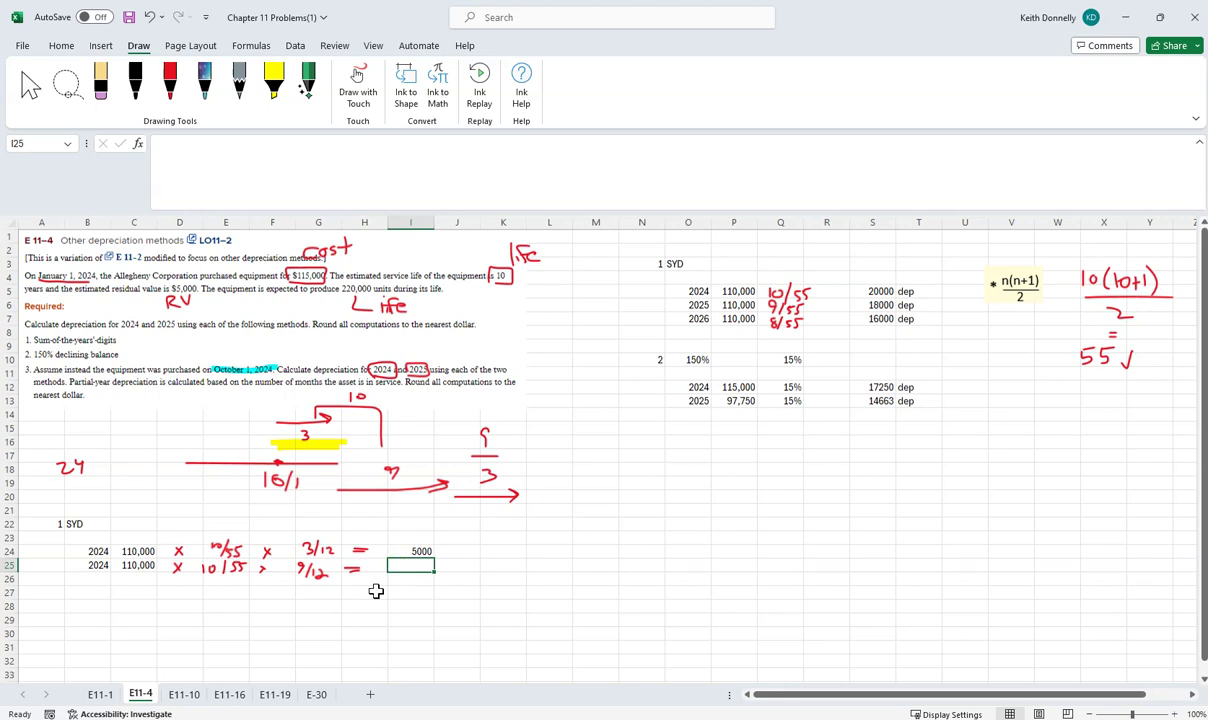
{"action": "type", "text": "=11"}
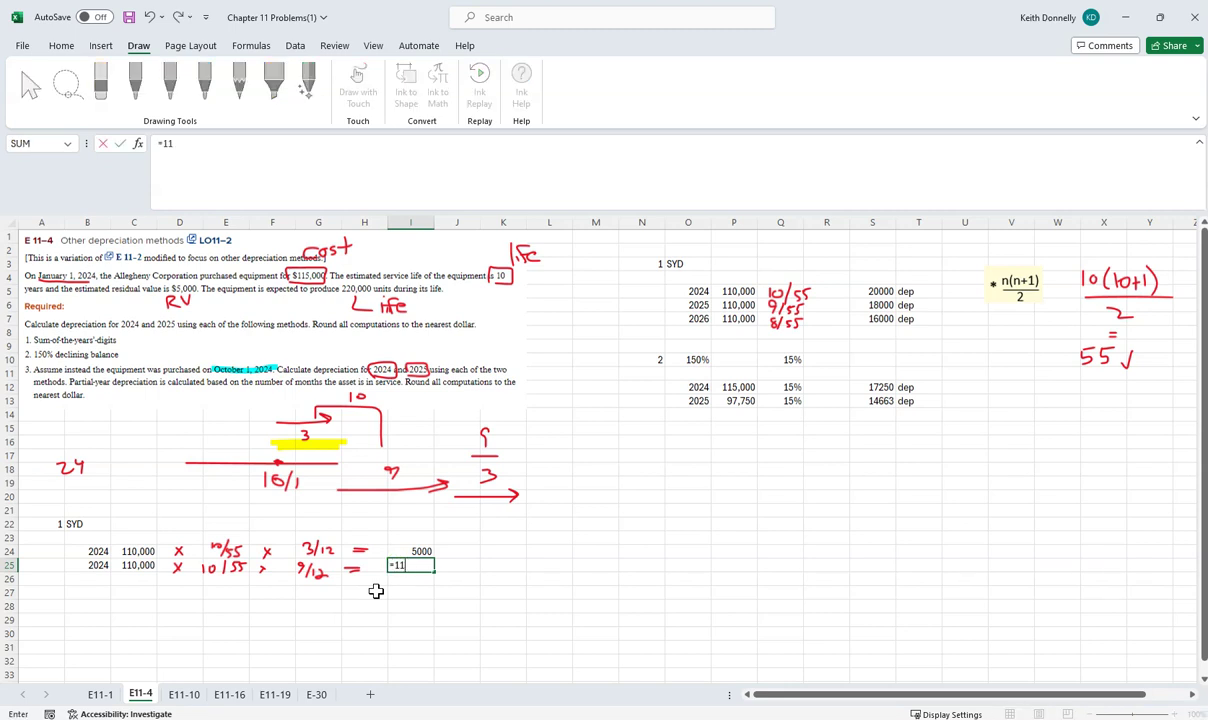
{"action": "type", "text": "0000/10/55"}
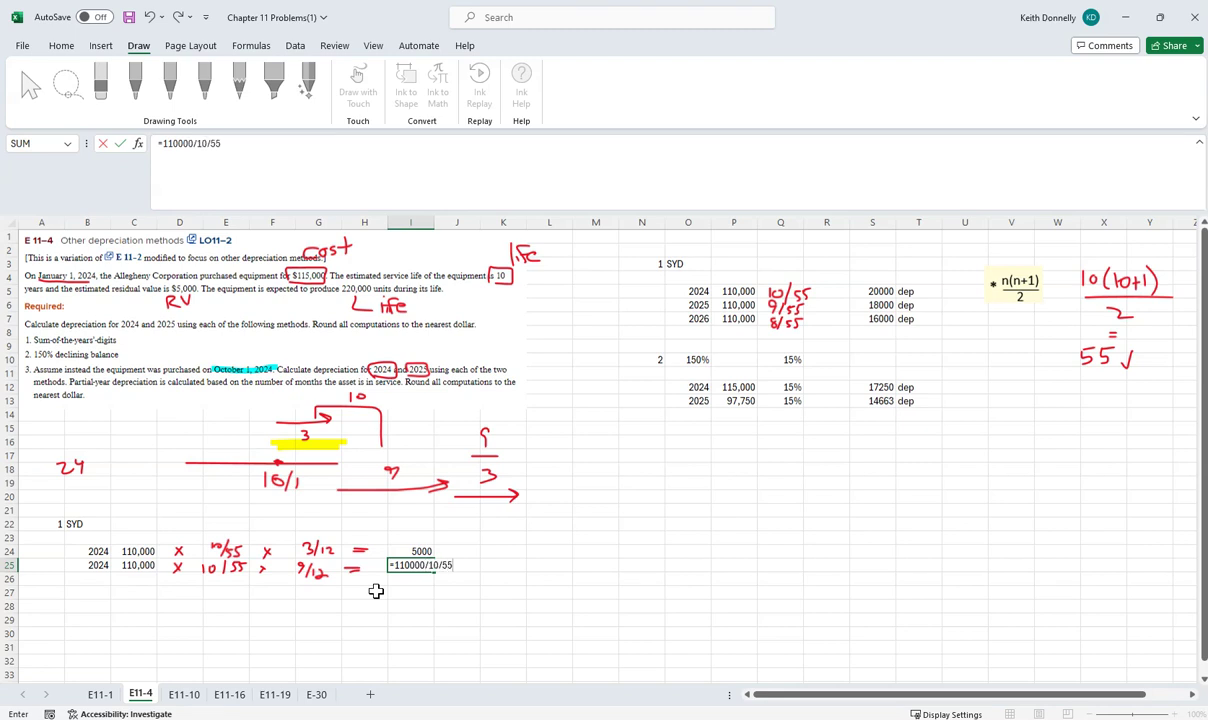
{"action": "key", "text": "BackSpace"}
{"action": "key", "text": "BackSpace"}
{"action": "key", "text": "BackSpace"}
{"action": "key", "text": "BackSpace"}
{"action": "key", "text": "BackSpace"}
{"action": "key", "text": "BackSpace"}
{"action": "type", "text": "*10/155"}
{"action": "key", "text": "BackSpace"}
{"action": "key", "text": "BackSpace"}
{"action": "key", "text": "BackSpace"}
{"action": "type", "text": "55*9/12"}
{"action": "key", "text": "Return"}
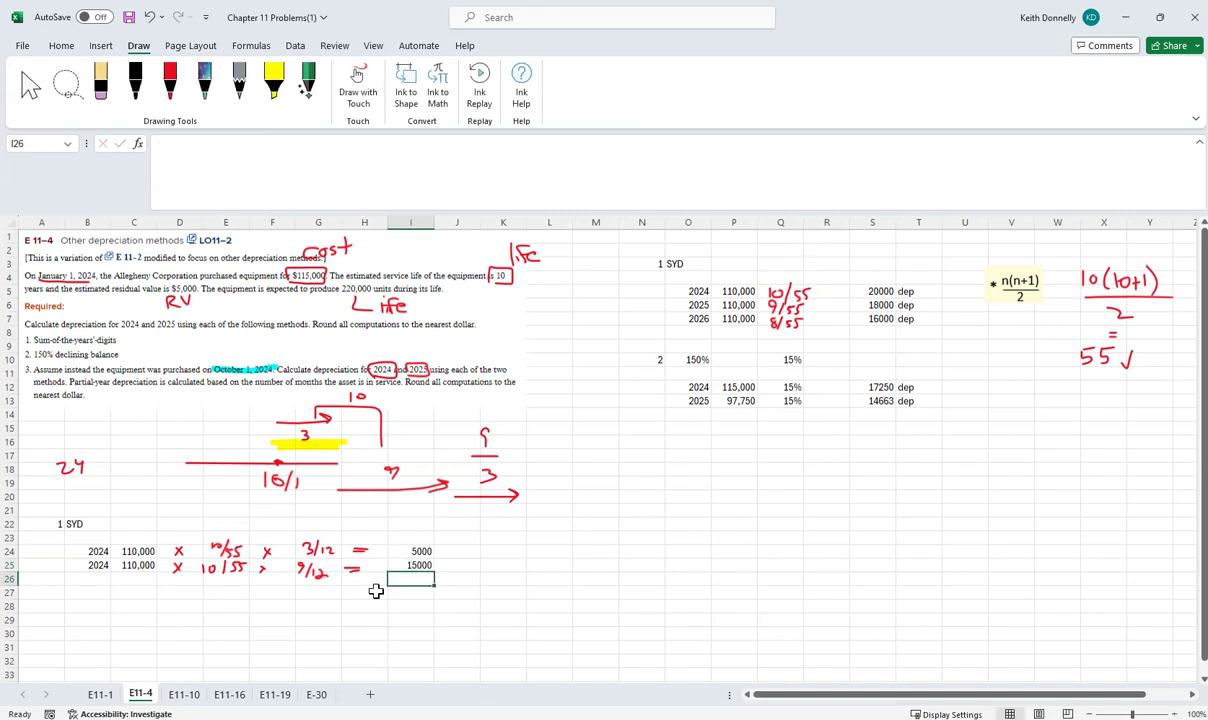
Step: Enter 110,000 in C26 as the depreciable base for the third schedule line
{"action": "key", "text": "Left"}
{"action": "key", "text": "Left"}
{"action": "key", "text": "Left"}
{"action": "key", "text": "Left"}
{"action": "key", "text": "Left"}
{"action": "key", "text": "Left"}
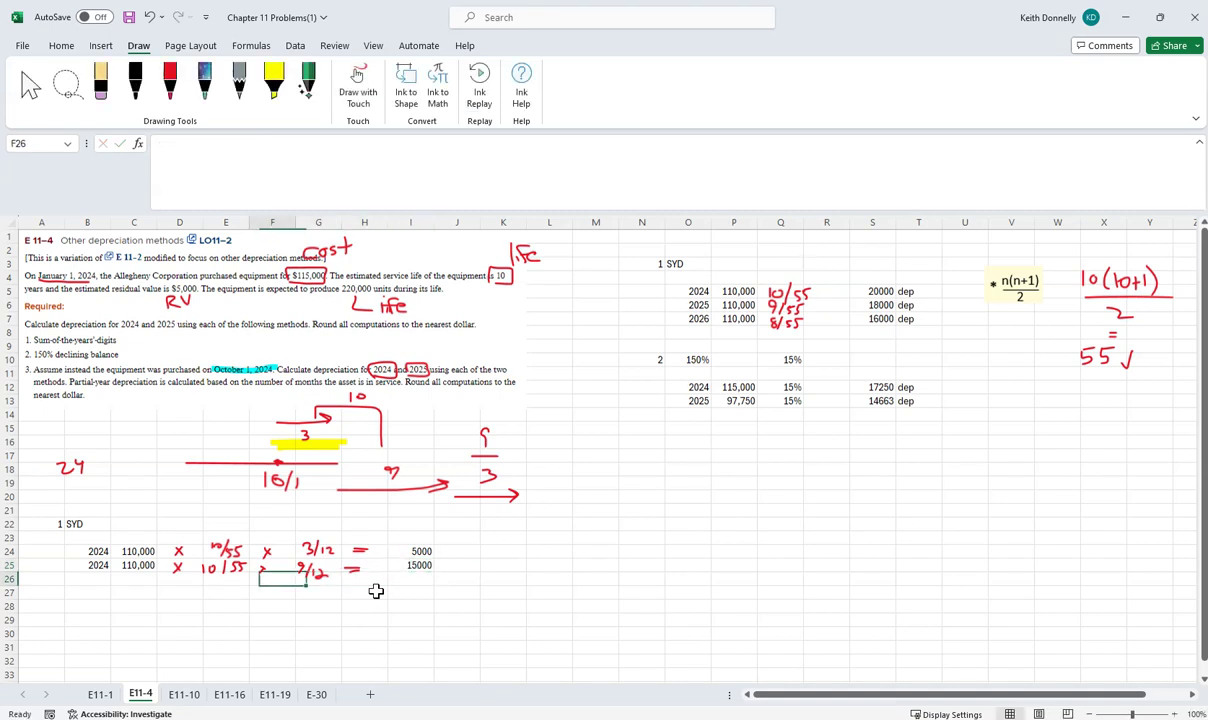
{"action": "type", "text": "110"}
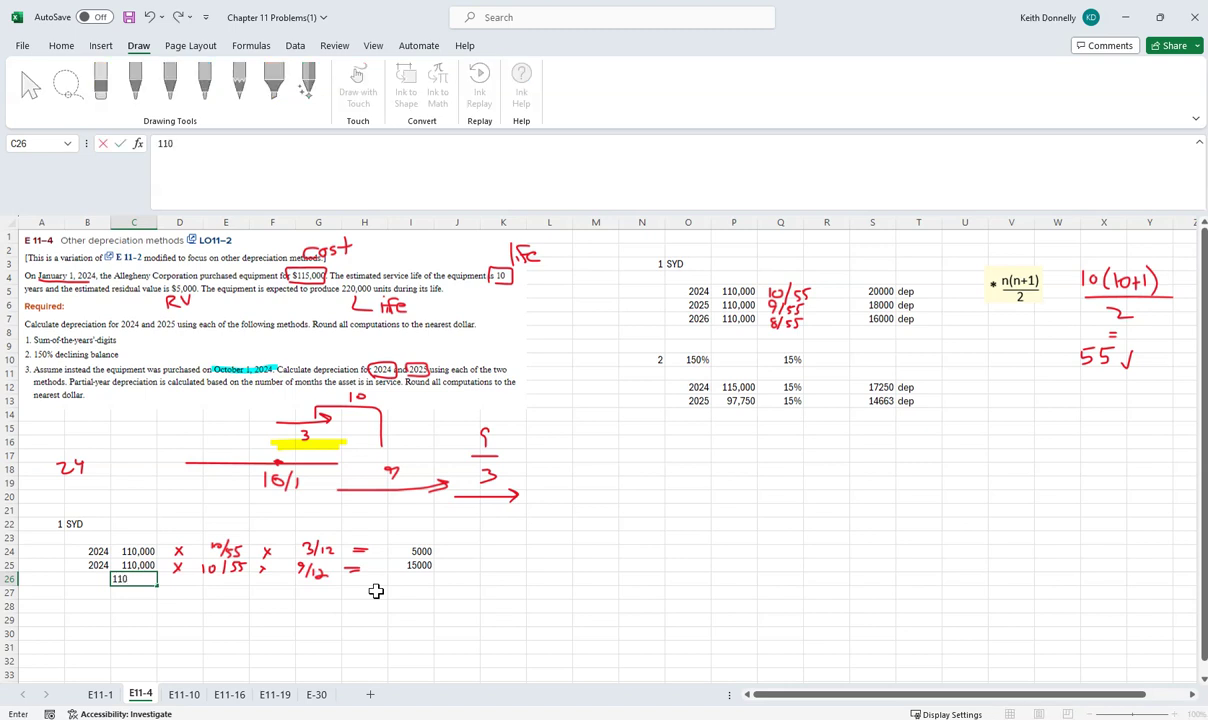
{"action": "type", "text": ",000"}
{"action": "key", "text": "Return"}
Step: Handwrite 10, 9 and 8 in a column below the 150% schedule and cross out the 10
{"action": "left_click", "coordinate": [170, 82]}
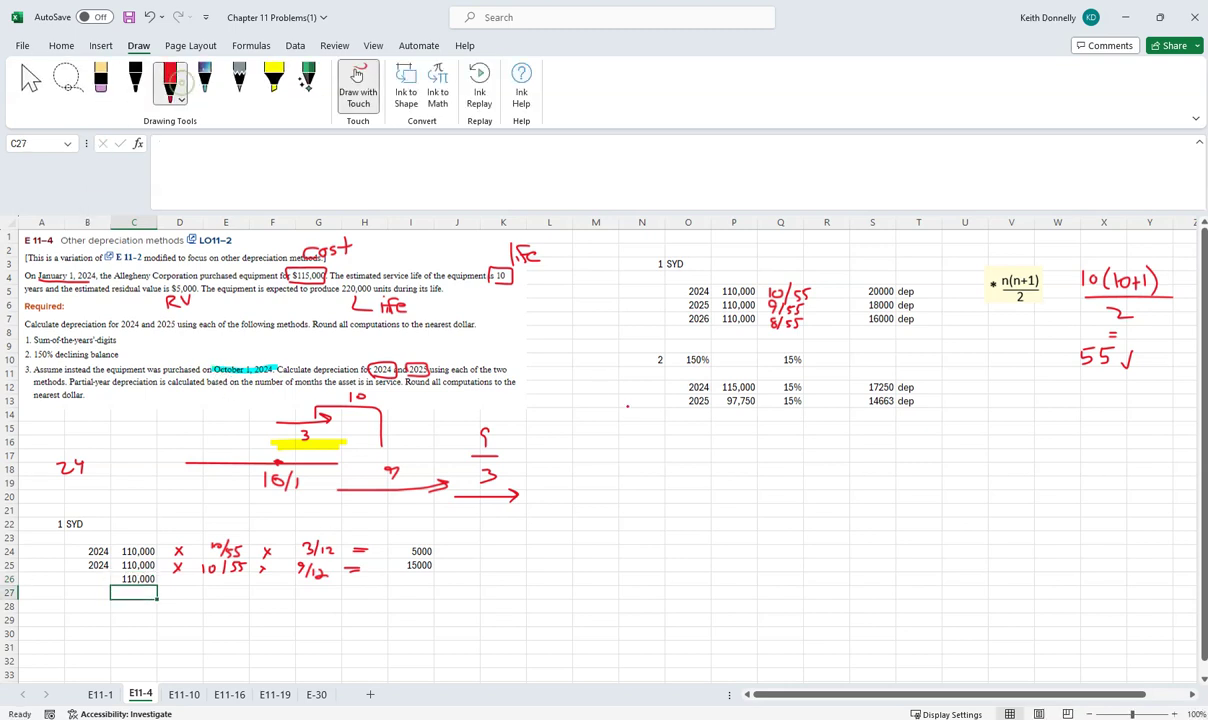
{"action": "left_click_drag", "start_coordinate": [695, 462], "coordinate": [697, 471]}
{"action": "mouse_move", "coordinate": [705, 462]}
{"action": "left_mouse_down"}
{"action": "mouse_move", "coordinate": [700, 509]}
{"action": "mouse_move", "coordinate": [716, 479]}
{"action": "mouse_move", "coordinate": [697, 481]}
{"action": "left_mouse_up"}
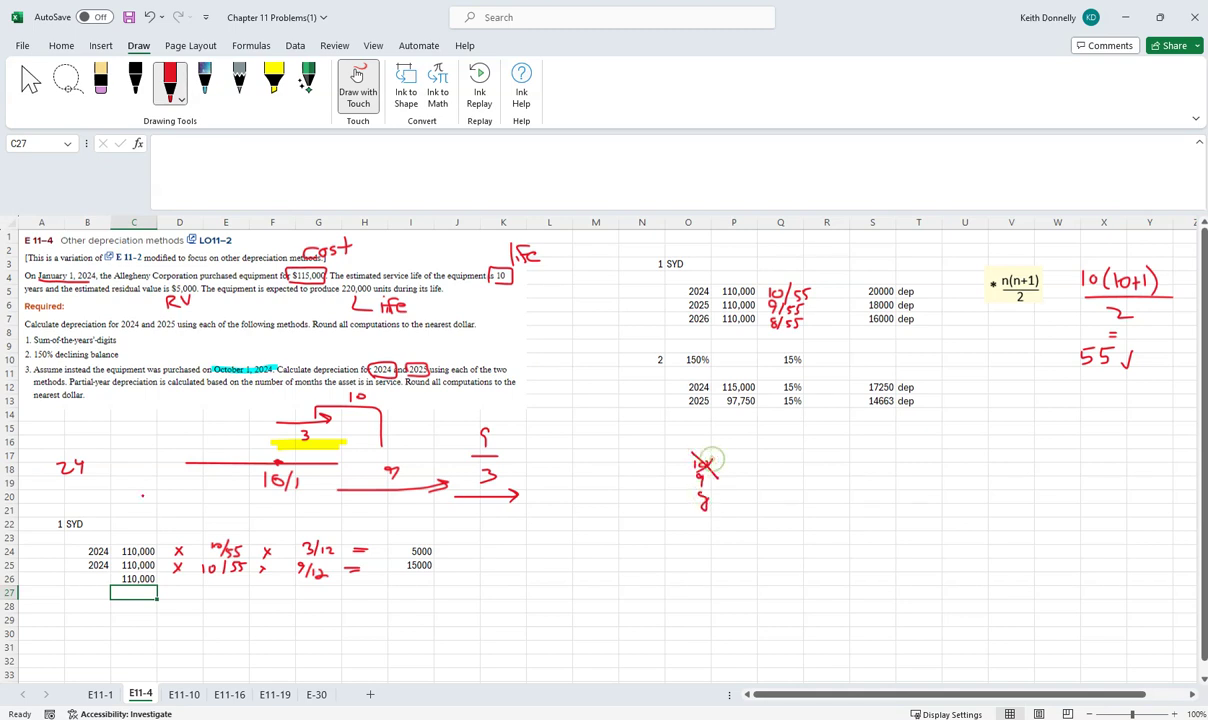
Step: Cross out the 3 and 9 month labels on the timeline, box the bracket's label, and draw a line under the 2025 span
{"action": "left_click_drag", "start_coordinate": [296, 428], "coordinate": [310, 441]}
{"action": "left_click_drag", "start_coordinate": [383, 466], "coordinate": [410, 476]}
{"action": "left_click_drag", "start_coordinate": [352, 392], "coordinate": [354, 390]}
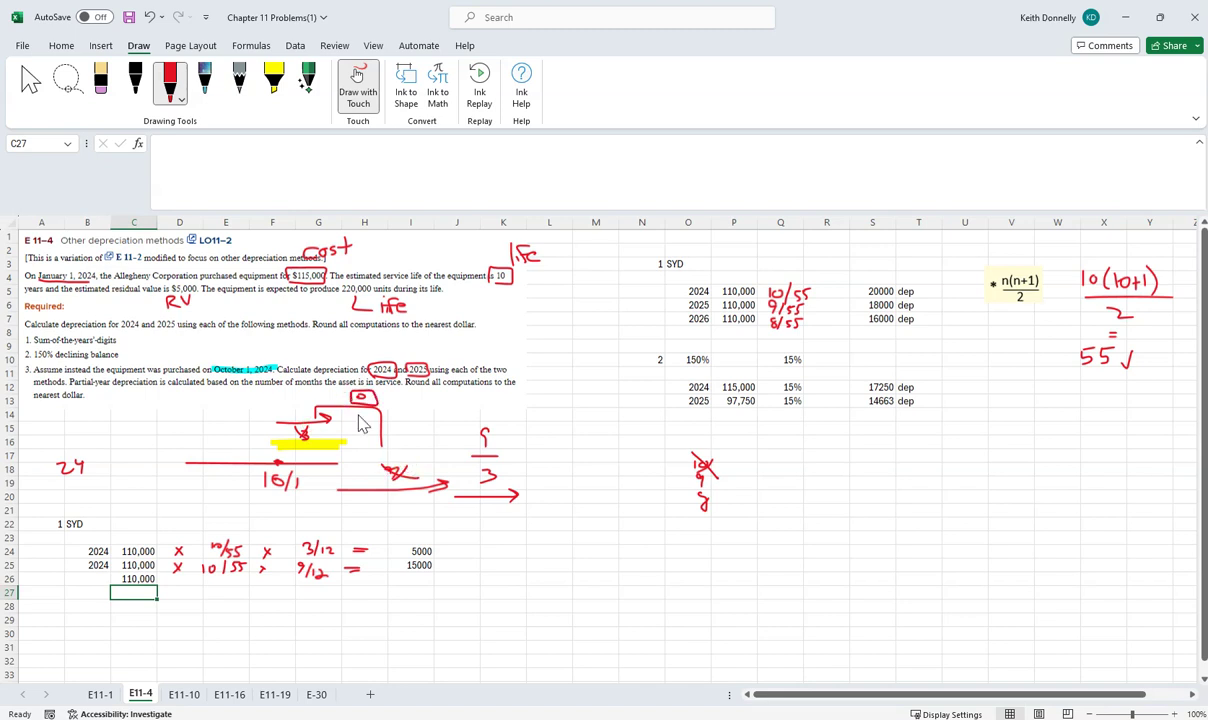
{"action": "left_click_drag", "start_coordinate": [353, 515], "coordinate": [488, 511]}
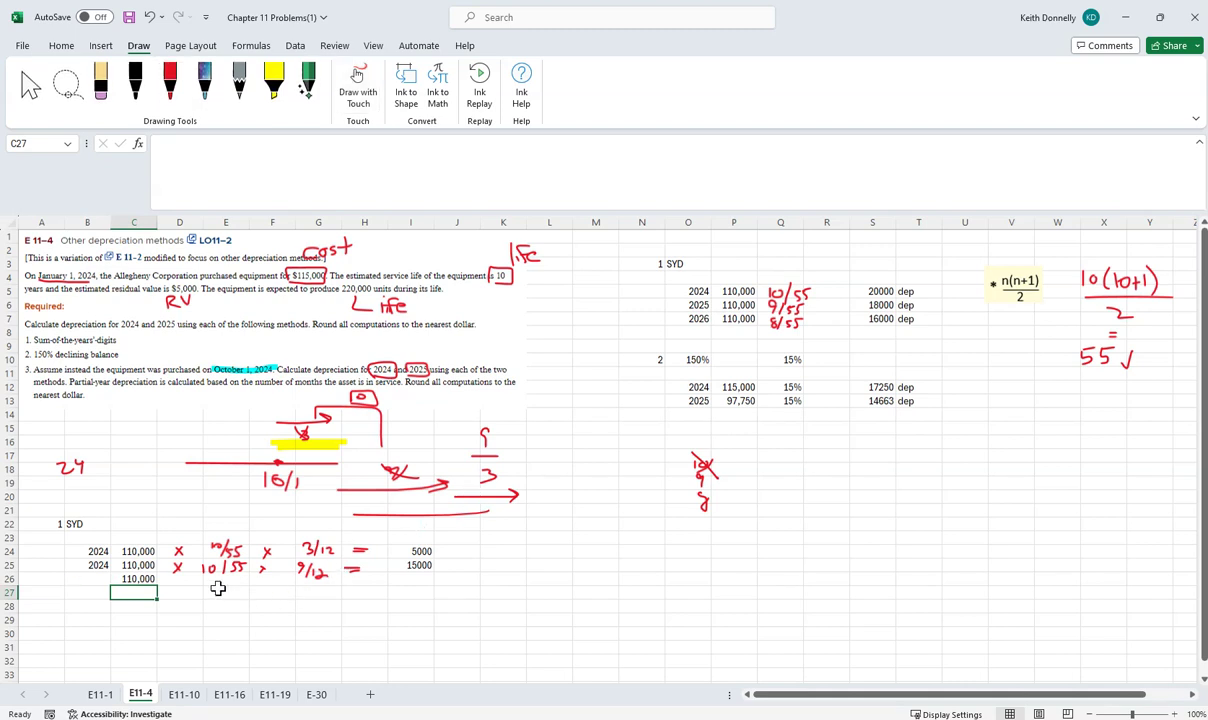
Step: Handwrite × 9/55 × 3/12 = in red ink across row 26 after the 110,000 amount
{"action": "left_click", "coordinate": [172, 85]}
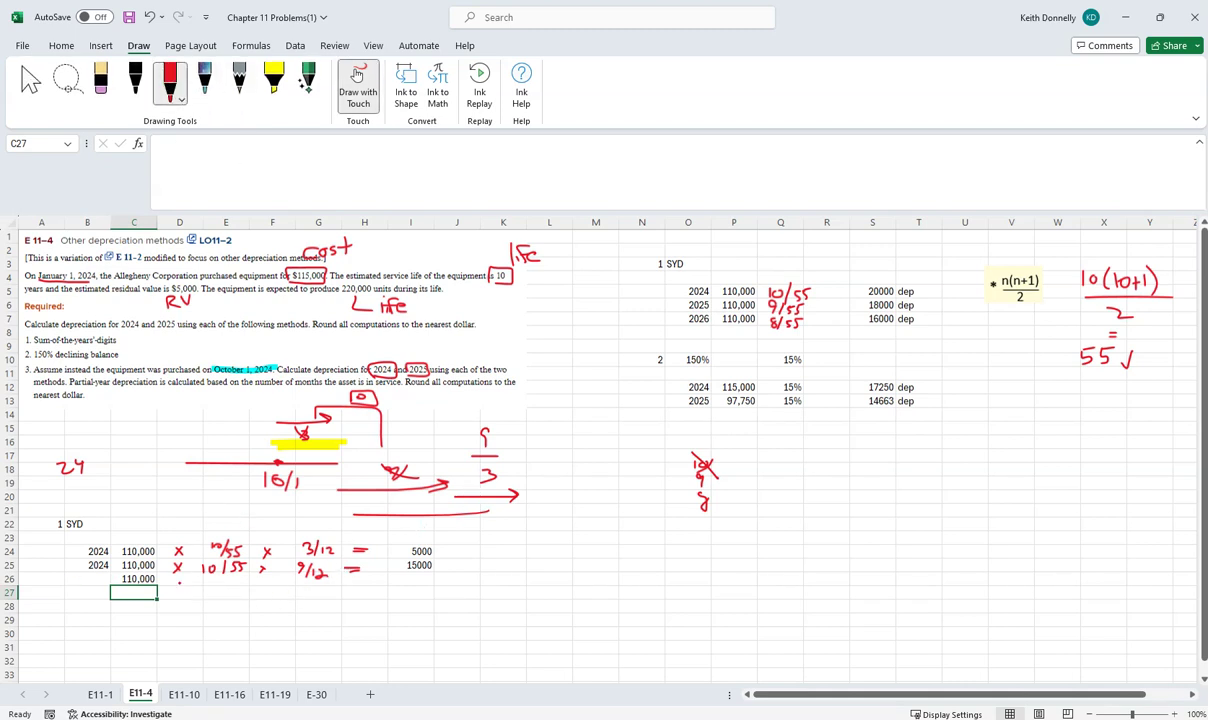
{"action": "mouse_move", "coordinate": [214, 582]}
{"action": "left_mouse_down"}
{"action": "mouse_move", "coordinate": [211, 595]}
{"action": "mouse_move", "coordinate": [237, 591]}
{"action": "left_mouse_up"}
{"action": "left_click_drag", "start_coordinate": [264, 582], "coordinate": [301, 599]}
{"action": "mouse_move", "coordinate": [309, 586]}
{"action": "left_mouse_down"}
{"action": "mouse_move", "coordinate": [322, 602]}
{"action": "mouse_move", "coordinate": [356, 590]}
{"action": "left_mouse_up"}
{"action": "key", "text": "Escape"}
Step: Calculate the third line's depreciation in I26 with the formula =110000*9/55*3/12
{"action": "left_click", "coordinate": [410, 580]}
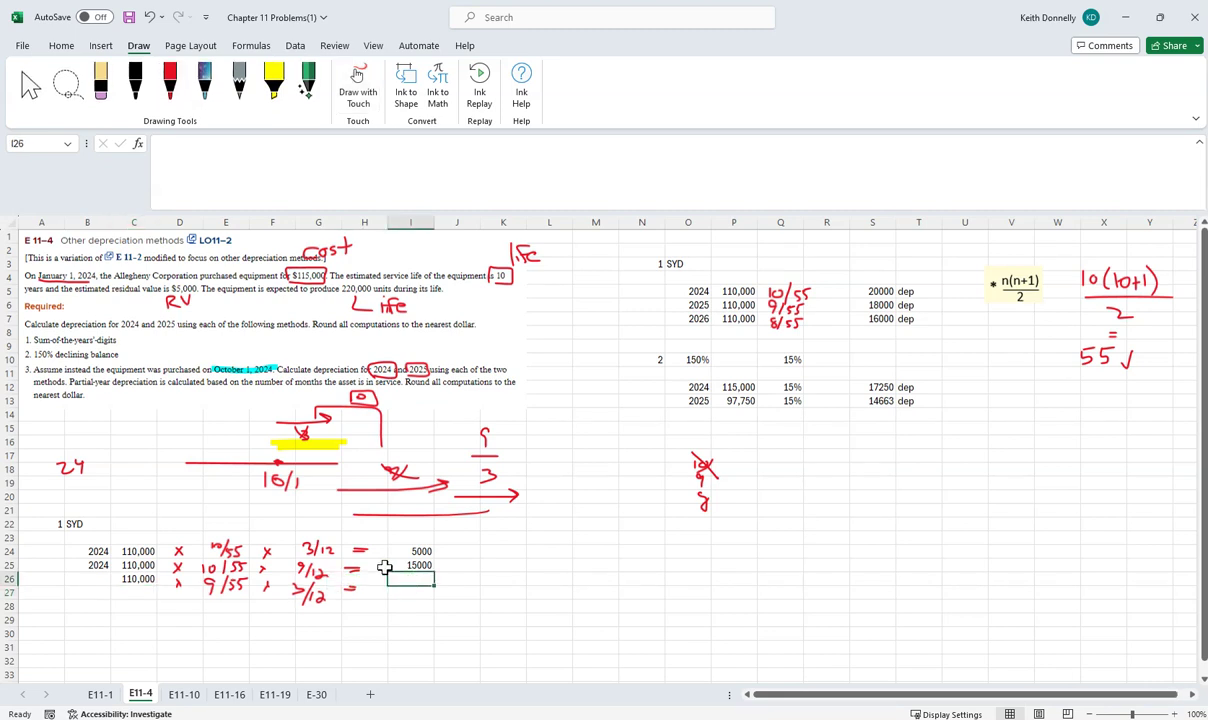
{"action": "type", "text": "=110000"}
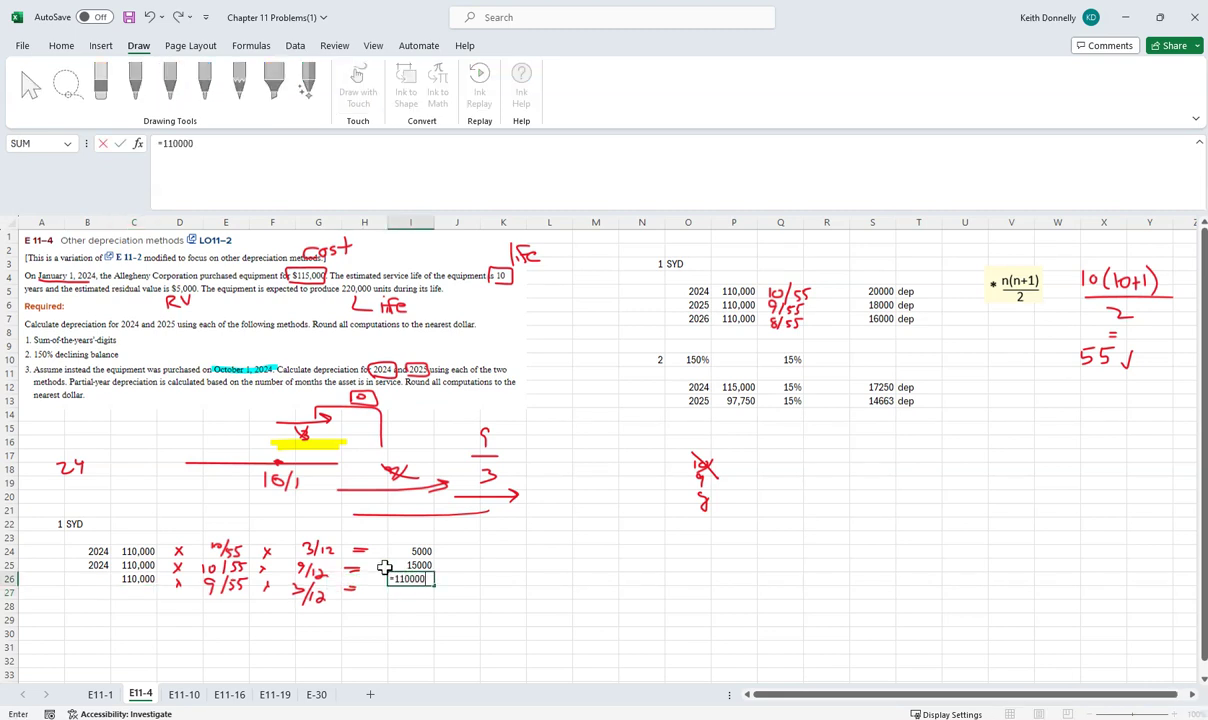
{"action": "type", "text": "*9/55*3/12"}
{"action": "key", "text": "Return"}
Step: Make the two depreciation amounts in I25 and I26 bold
{"action": "left_click", "coordinate": [391, 566]}
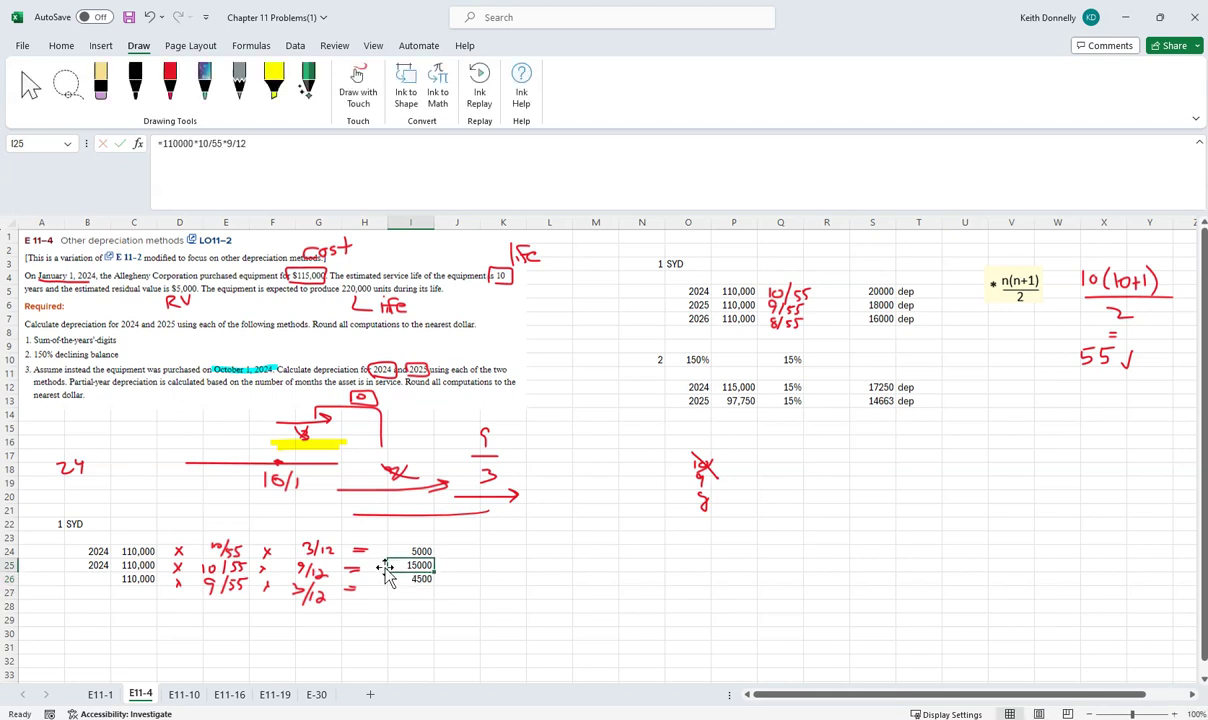
{"action": "key", "text": "shift+Down"}
{"action": "key", "text": "ctrl+b"}
{"action": "key", "text": "Right"}
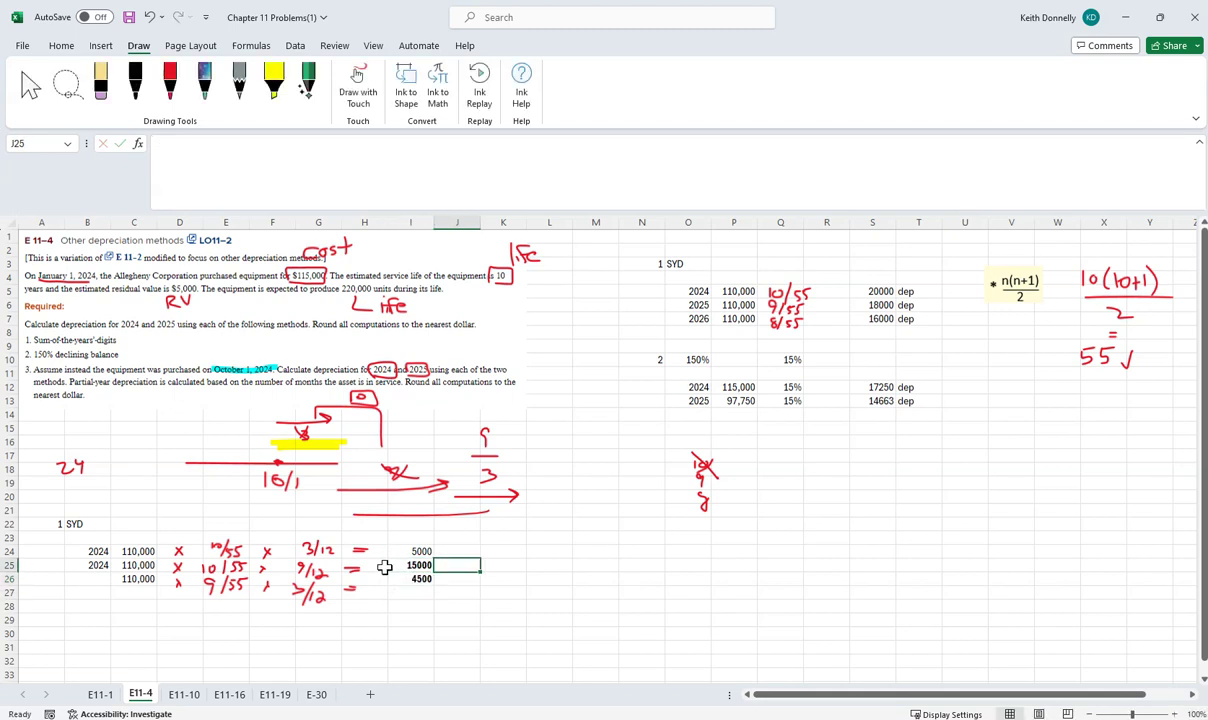
Step: Add the two bold depreciation amounts in K25 with the formula =I25+I26
{"action": "key", "text": "Right"}
{"action": "type", "text": "="}
{"action": "key", "text": "Left"}
{"action": "key", "text": "Left"}
{"action": "type", "text": "+"}
{"action": "key", "text": "Down"}
{"action": "key", "text": "Left"}
{"action": "key", "text": "Left"}
{"action": "key", "text": "ctrl+Return"}
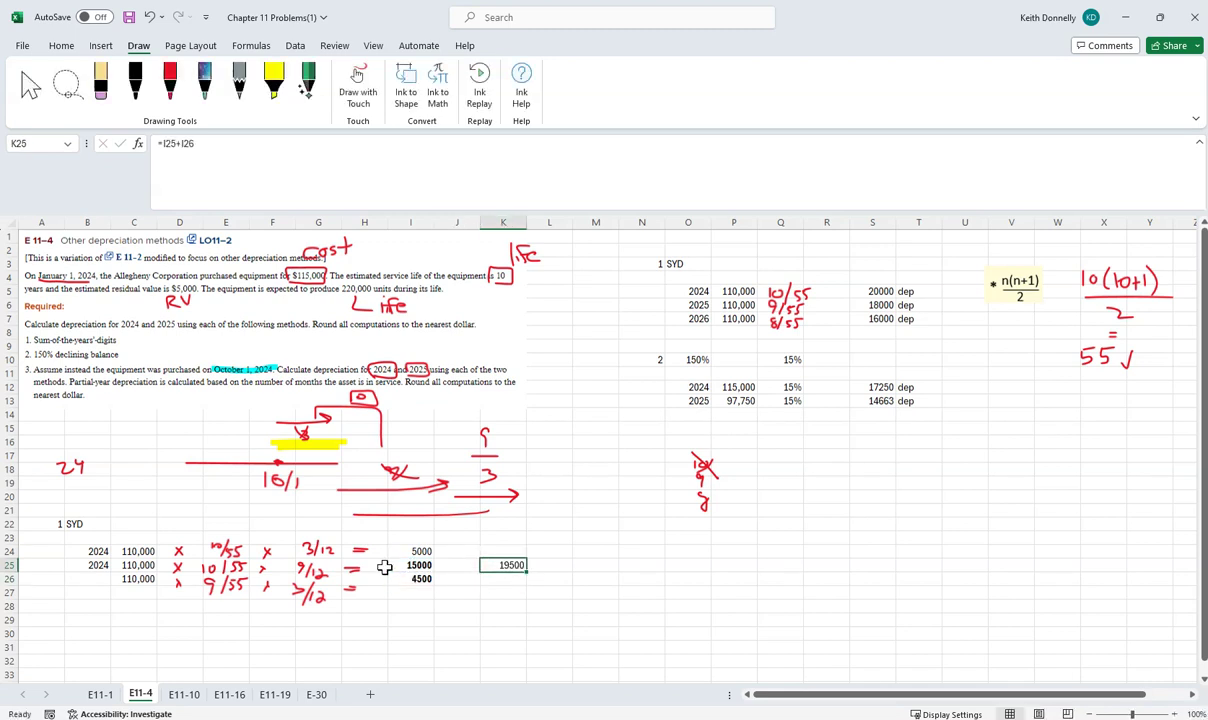
Step: Label the total in K25 with the year 2024 in L25
{"action": "key", "text": "Right"}
{"action": "type", "text": "2024"}
{"action": "key", "text": "Return"}
Step: Bring the first line's depreciation amount into K24 with the formula =I24
{"action": "key", "text": "Up"}
{"action": "key", "text": "Up"}
{"action": "key", "text": "Left"}
{"action": "type", "text": "=I24"}
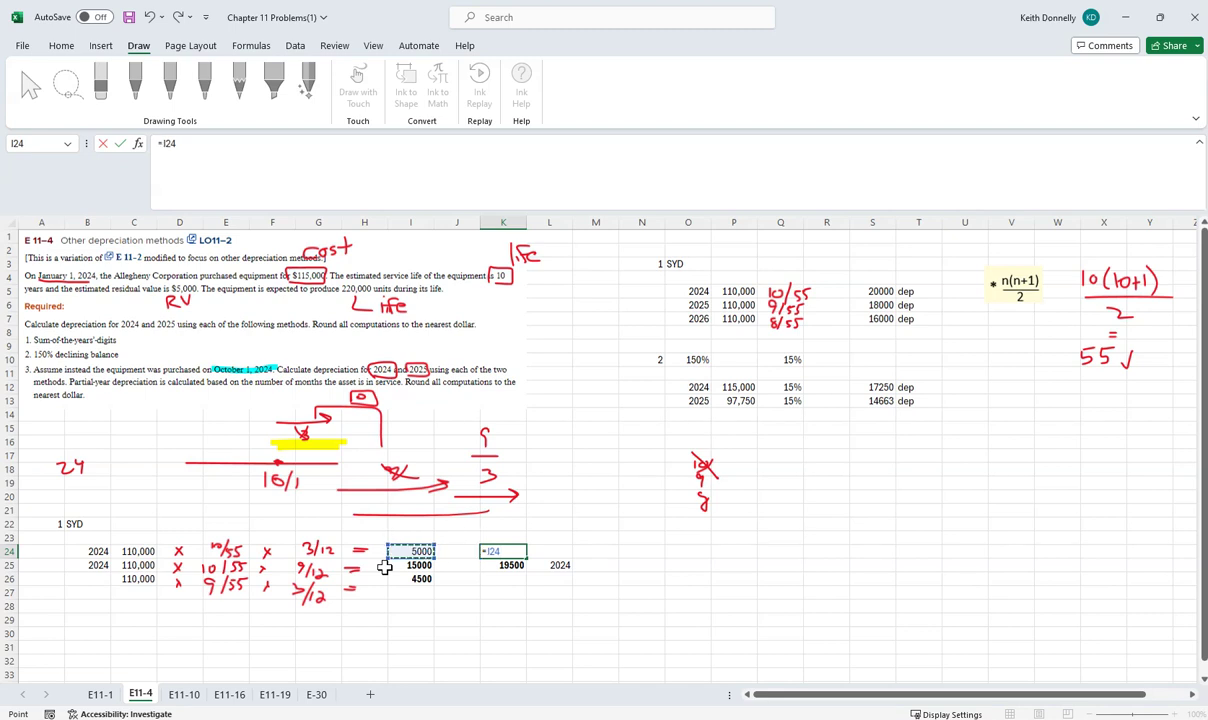
{"action": "key", "text": "Return"}
Step: Label the yearly depreciation totals with 2024 in L24 and 2025 in L25
{"action": "key", "text": "Right"}
{"action": "key", "text": "Up"}
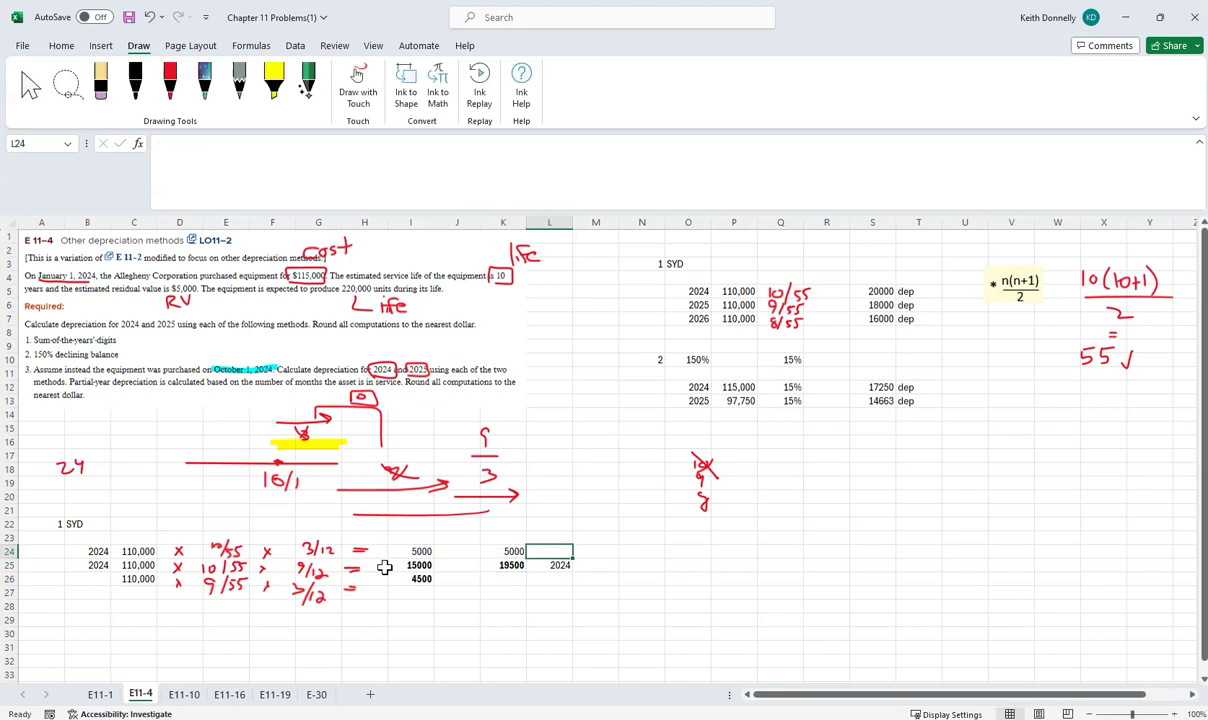
{"action": "type", "text": "2024"}
{"action": "key", "text": "Return"}
{"action": "type", "text": "2025"}
{"action": "key", "text": "Return"}
{"action": "key", "text": "Up"}
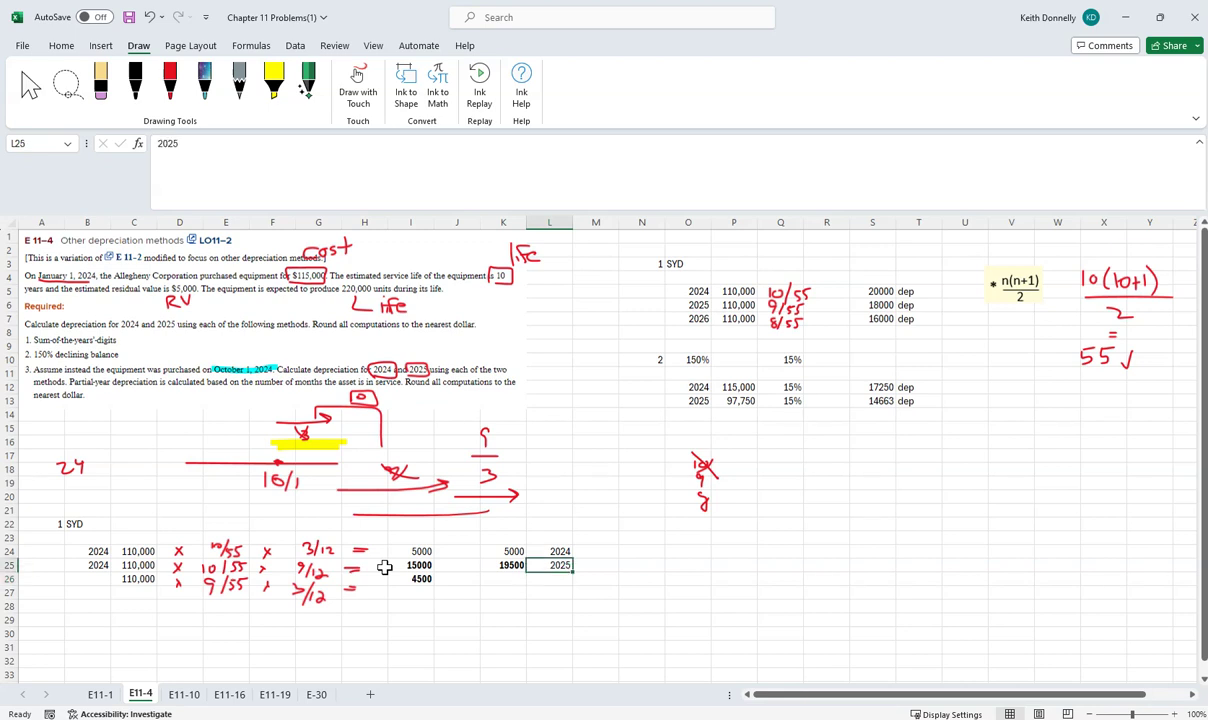
{"action": "key", "text": "Left"}
{"action": "key", "text": "Down"}
{"action": "key", "text": "Down"}
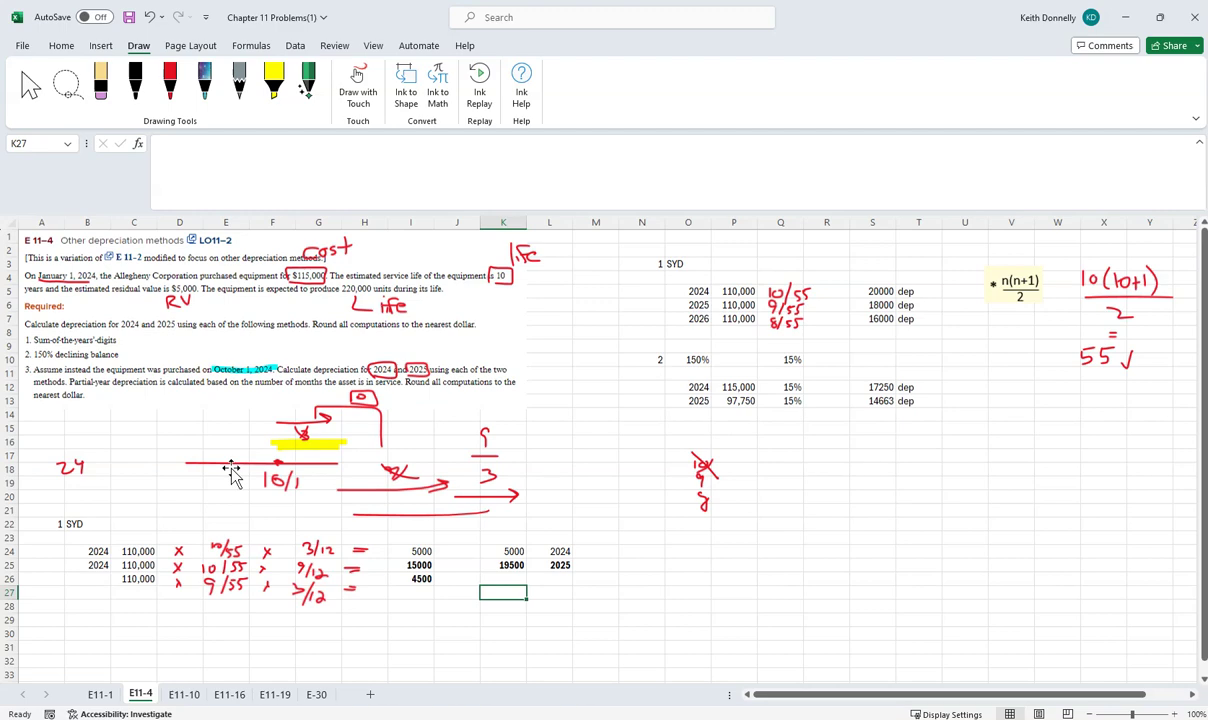
Step: Start the second method's section in row 30 with 2 in A30 and 150% in B30
{"action": "scroll", "coordinate": [250, 500], "scroll_direction": "down", "scroll_amount": 4}
{"action": "left_click", "coordinate": [64, 482]}
{"action": "left_click", "coordinate": [60, 473]}
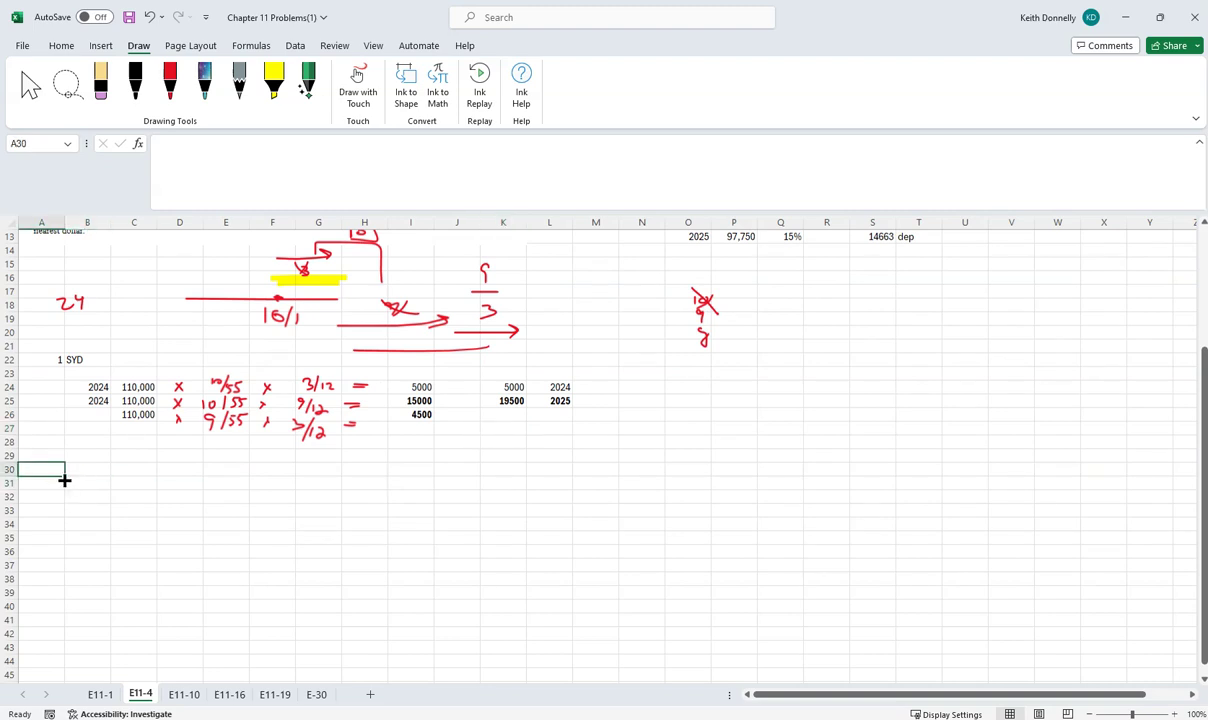
{"action": "left_click", "coordinate": [62, 481]}
{"action": "left_click", "coordinate": [63, 477]}
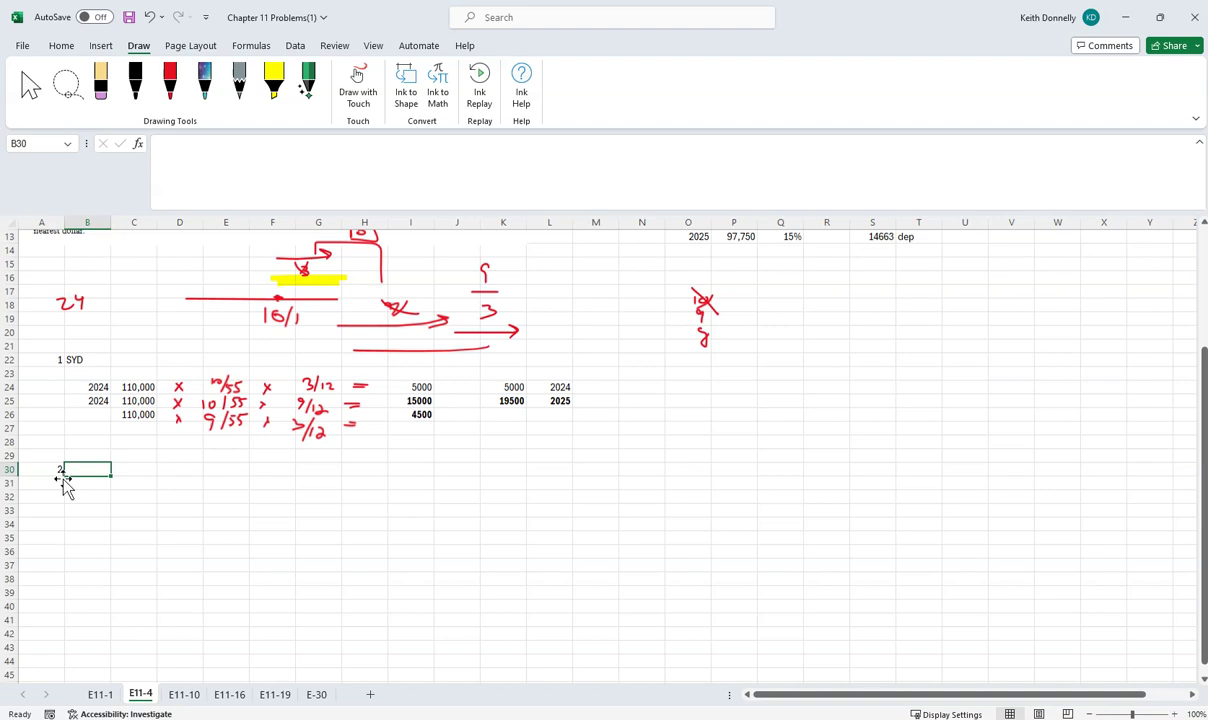
{"action": "type", "text": "150%"}
{"action": "key", "text": "Return"}
Step: Link the full-year 150% depreciation amounts for 2024 and 2025 from S12 and S13 into C31 and C32
{"action": "key", "text": "Right"}
{"action": "scroll", "coordinate": [791, 590], "scroll_direction": "up", "scroll_amount": 3}
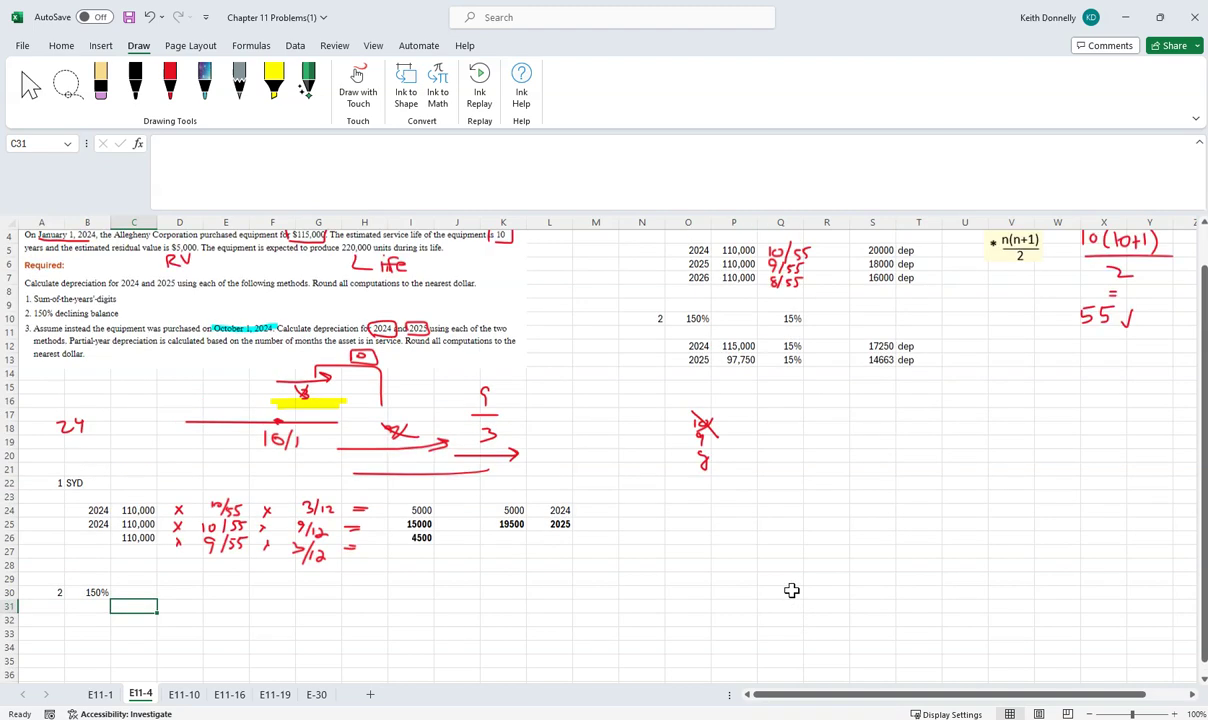
{"action": "type", "text": "="}
{"action": "left_click", "coordinate": [870, 346]}
{"action": "key", "text": "Return"}
{"action": "type", "text": "="}
{"action": "left_click", "coordinate": [872, 359]}
{"action": "key", "text": "Return"}
{"action": "type", "text": "="}
{"action": "left_click", "coordinate": [185, 607]}
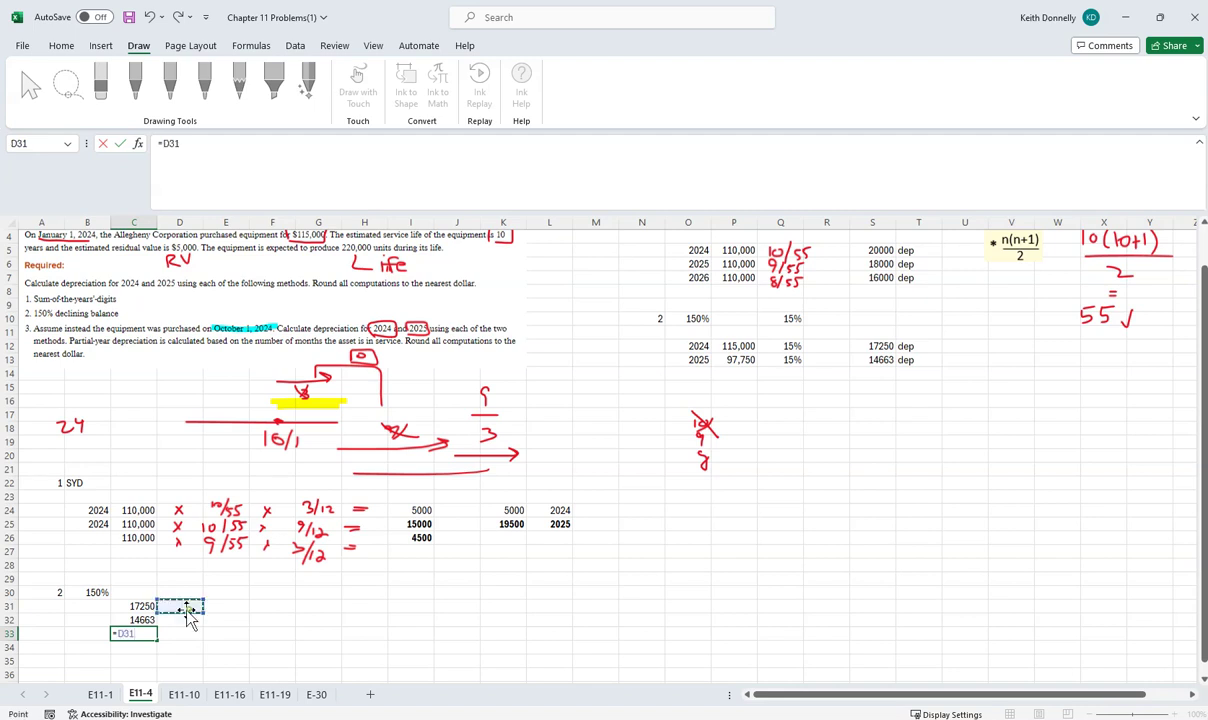
{"action": "key", "text": "Escape"}
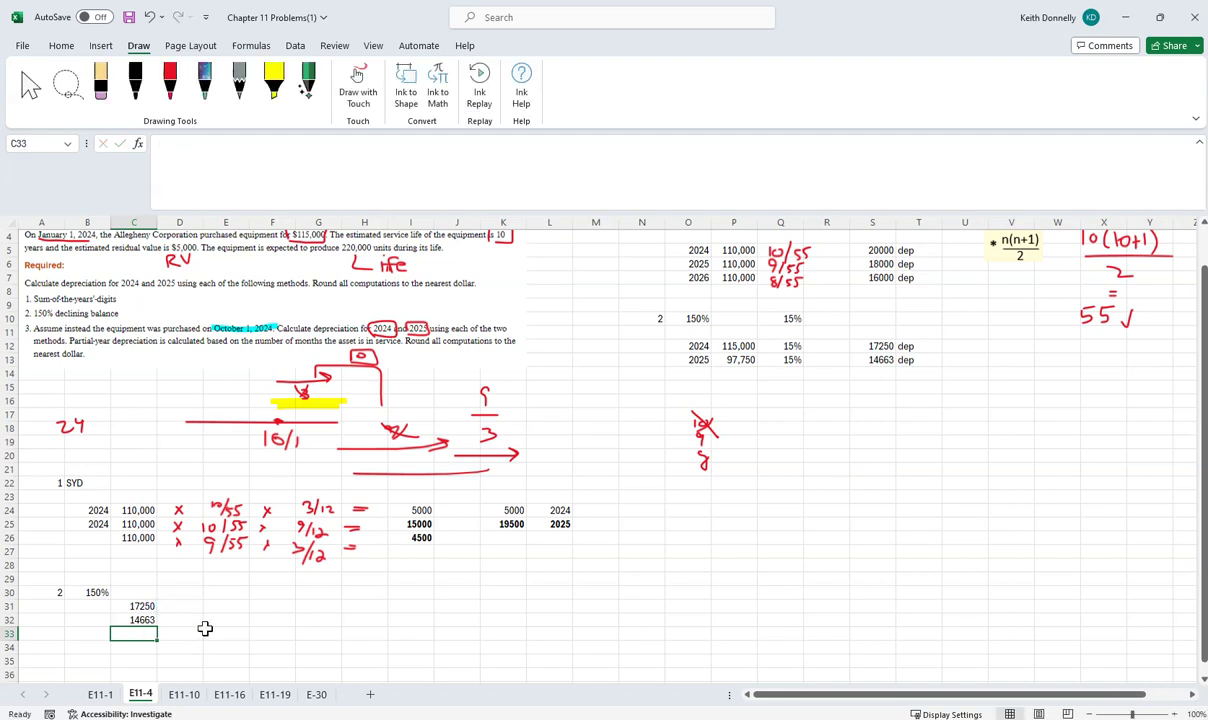
Step: Copy the 150% method's 2024 and 2025 rows from O12:T13 to B32 and clear the amount left in C31
{"action": "left_click", "coordinate": [195, 607]}
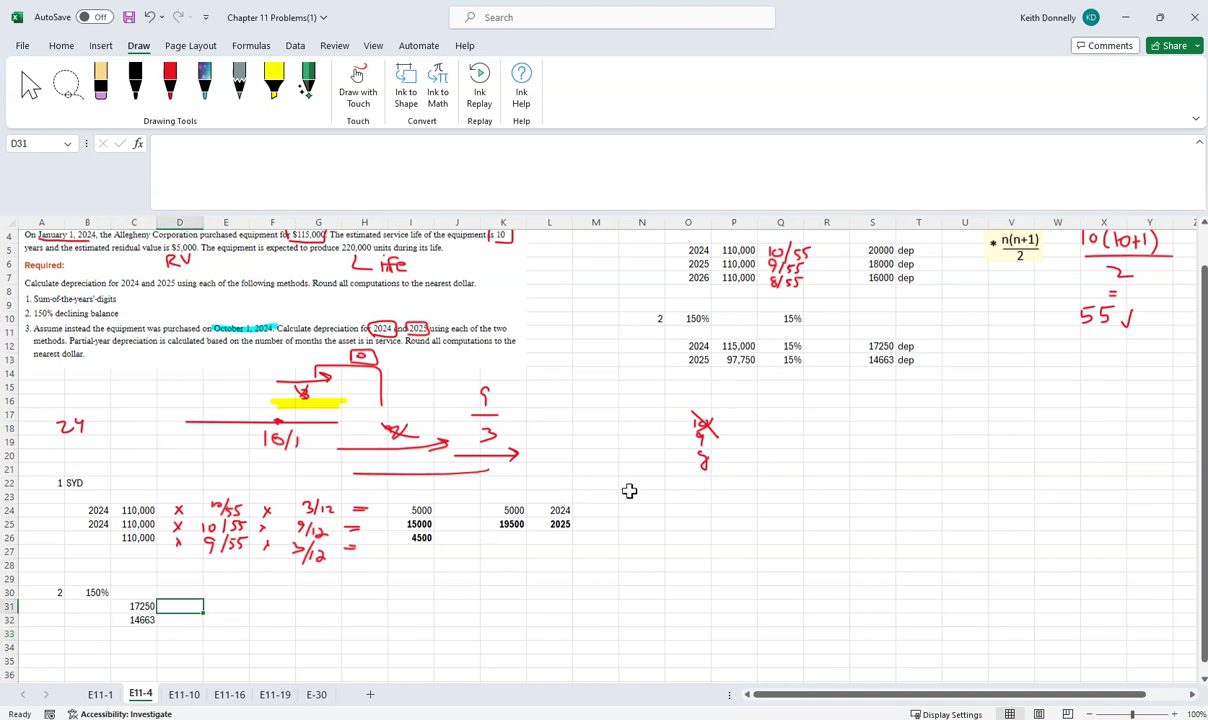
{"action": "left_click_drag", "start_coordinate": [900, 358], "coordinate": [703, 350]}
{"action": "key", "text": "ctrl+c"}
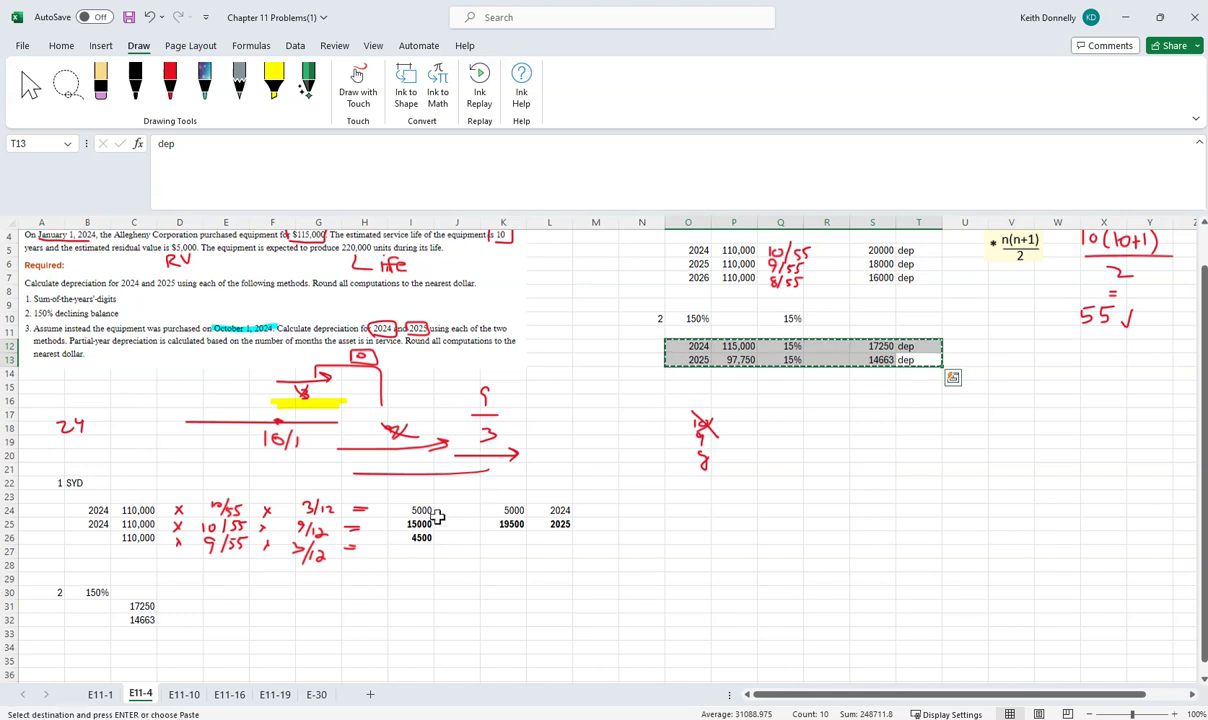
{"action": "left_click", "coordinate": [98, 607]}
{"action": "left_click", "coordinate": [101, 621]}
{"action": "key", "text": "ctrl+v"}
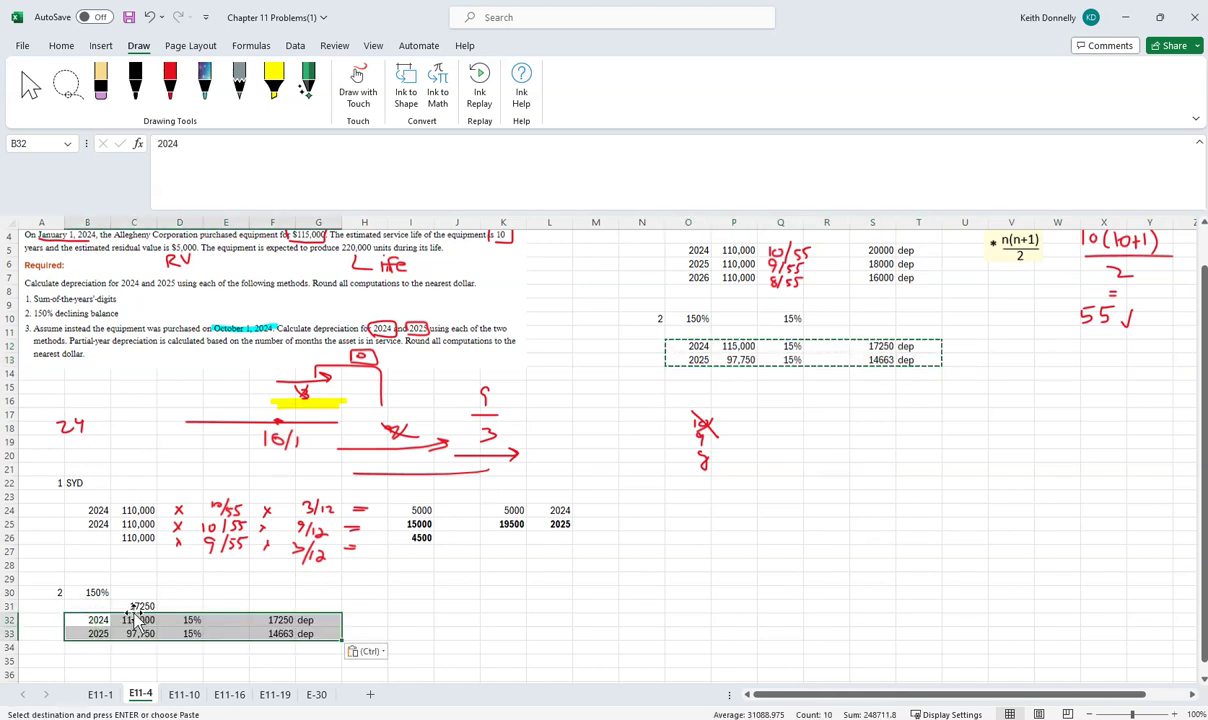
{"action": "left_click", "coordinate": [140, 607]}
{"action": "key", "text": "Delete"}
Step: Enter the 2024 partial-year fraction in E32 with the formula =3/12
{"action": "key", "text": "Down"}
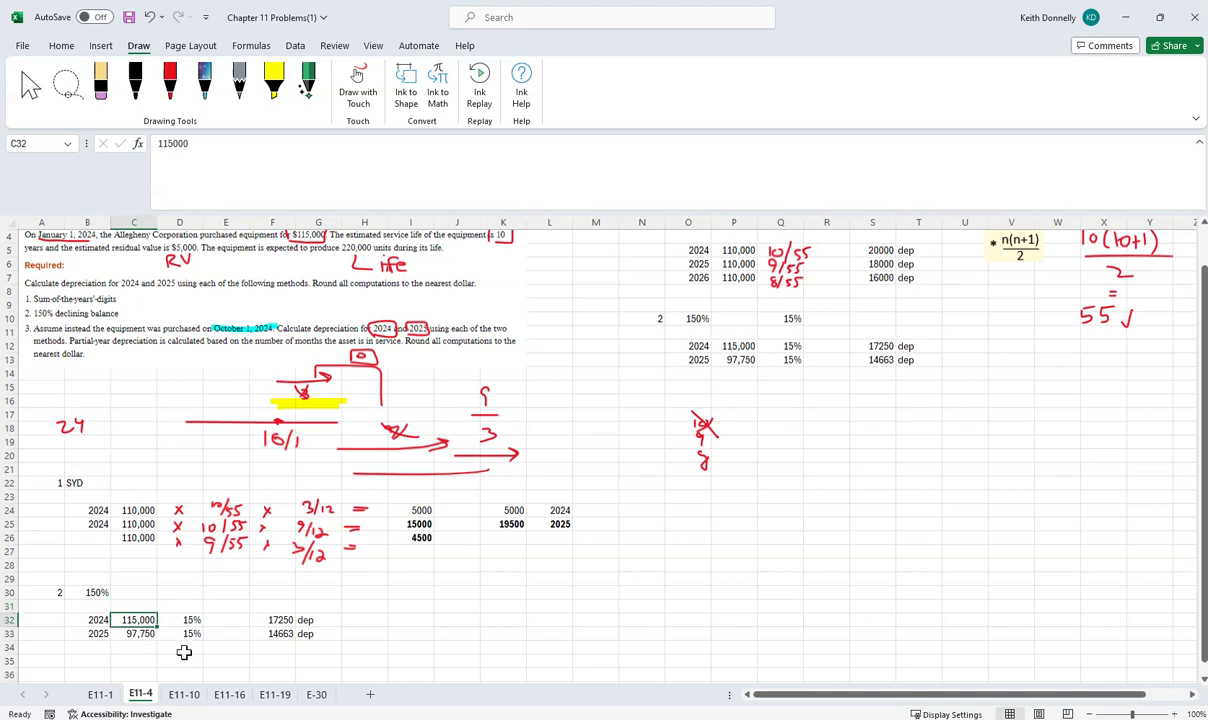
{"action": "key", "text": "Right"}
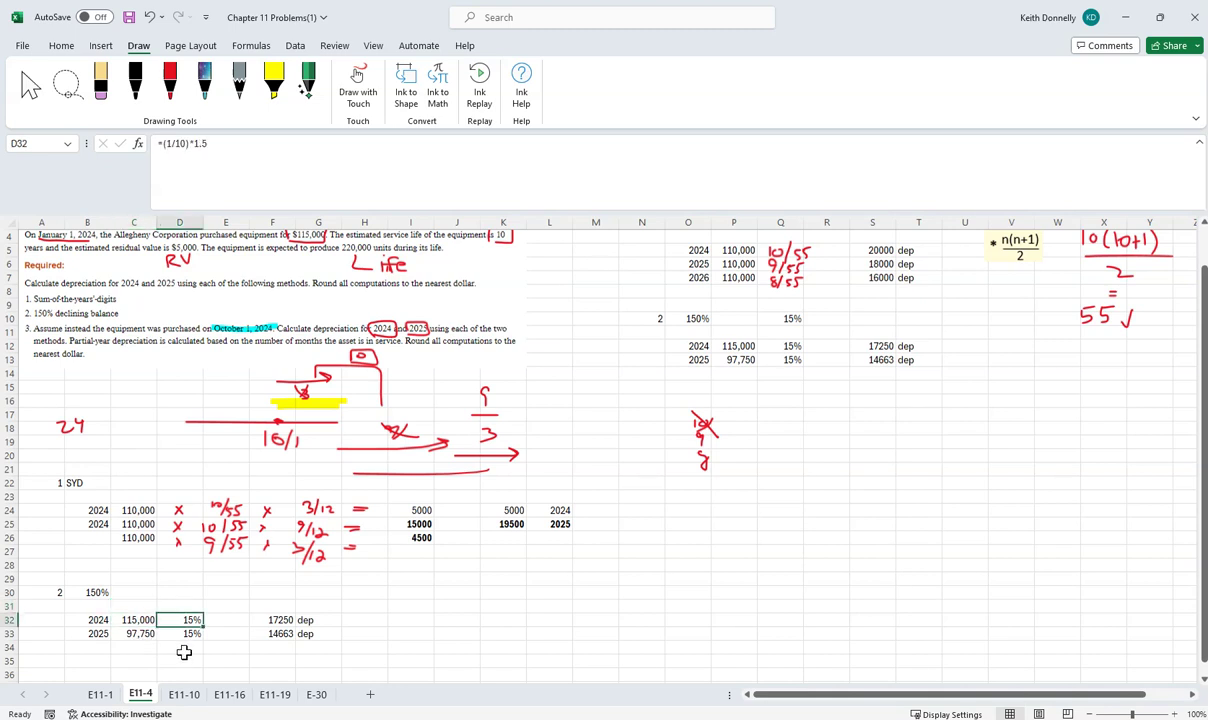
{"action": "key", "text": "Right"}
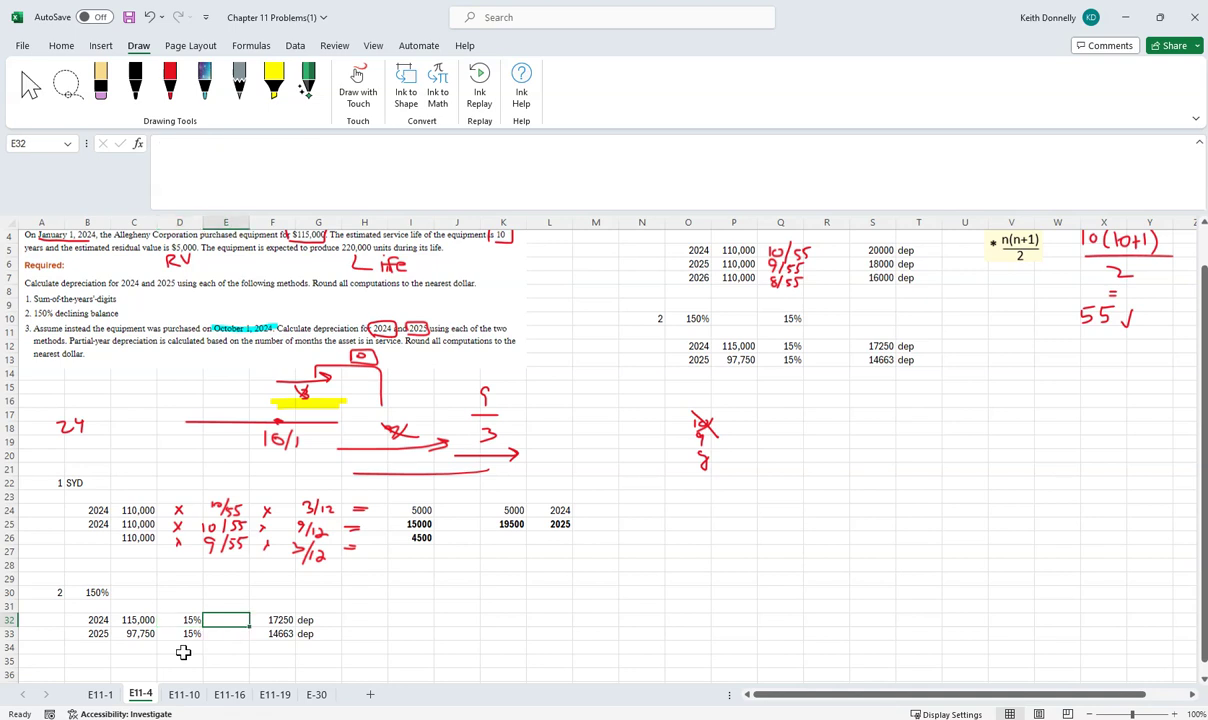
{"action": "type", "text": "=3/15"}
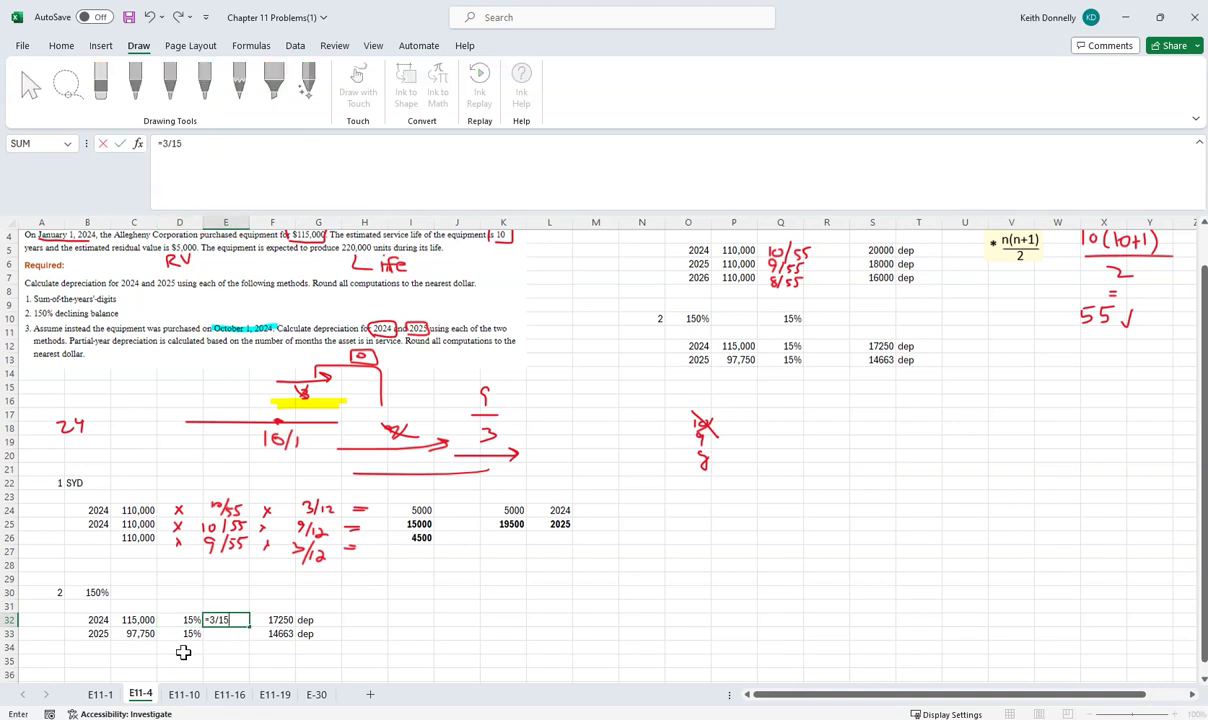
{"action": "key", "text": "BackSpace"}
{"action": "type", "text": "2"}
{"action": "key", "text": "Return"}
Step: Calculate the 2024 partial-year depreciation in F32 with =C32*D32*E32 and show it without decimals
{"action": "key", "text": "Up"}
{"action": "key", "text": "Right"}
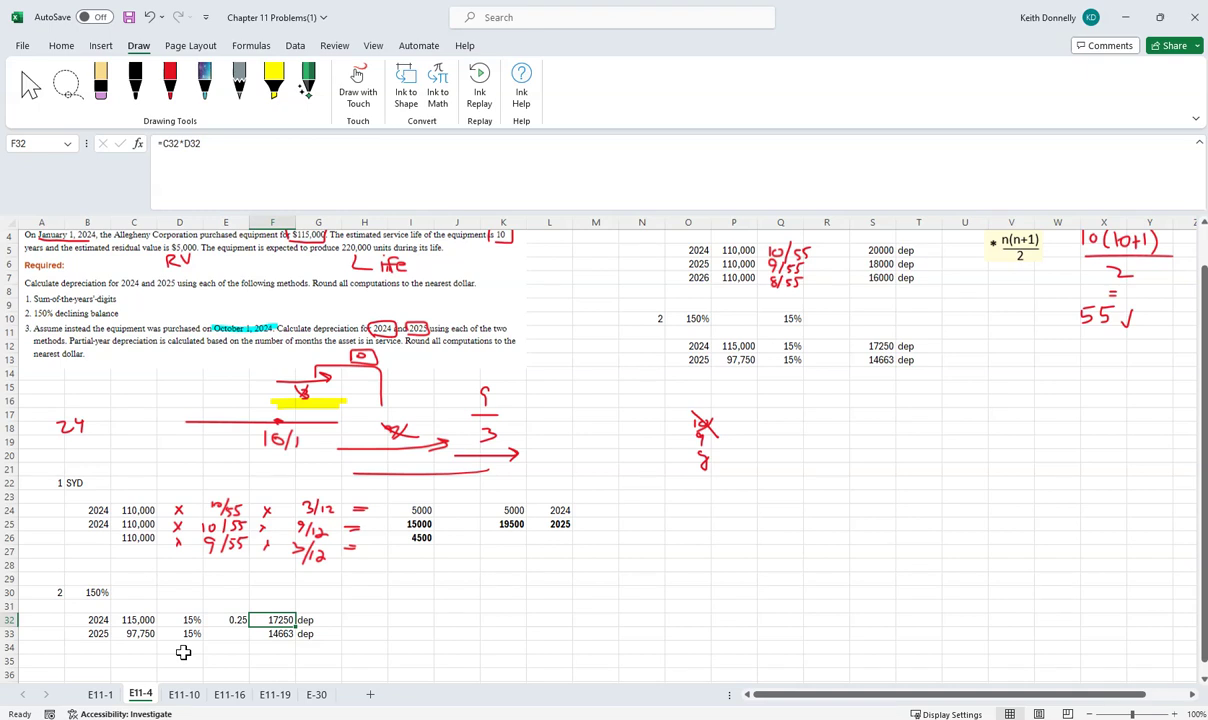
{"action": "type", "text": "="}
{"action": "key", "text": "Left"}
{"action": "key", "text": "Left"}
{"action": "key", "text": "Left"}
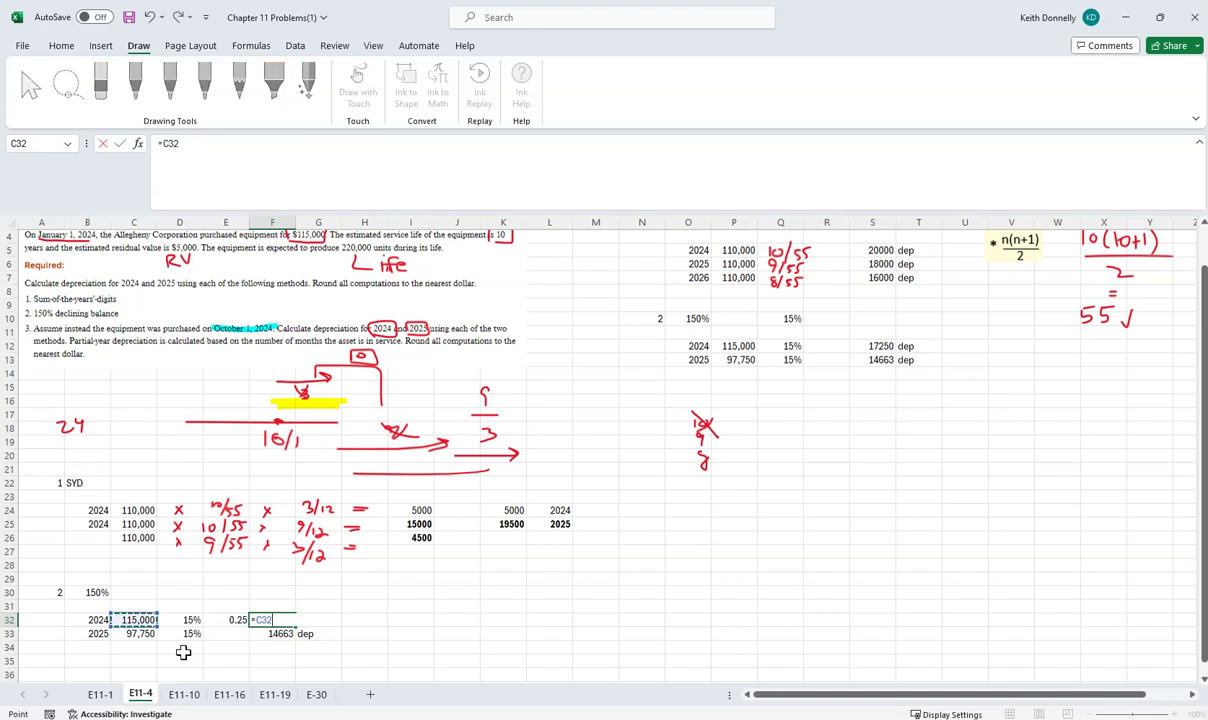
{"action": "type", "text": "*"}
{"action": "key", "text": "Left"}
{"action": "key", "text": "Left"}
{"action": "type", "text": "*"}
{"action": "key", "text": "Left"}
{"action": "key", "text": "ctrl+Return"}
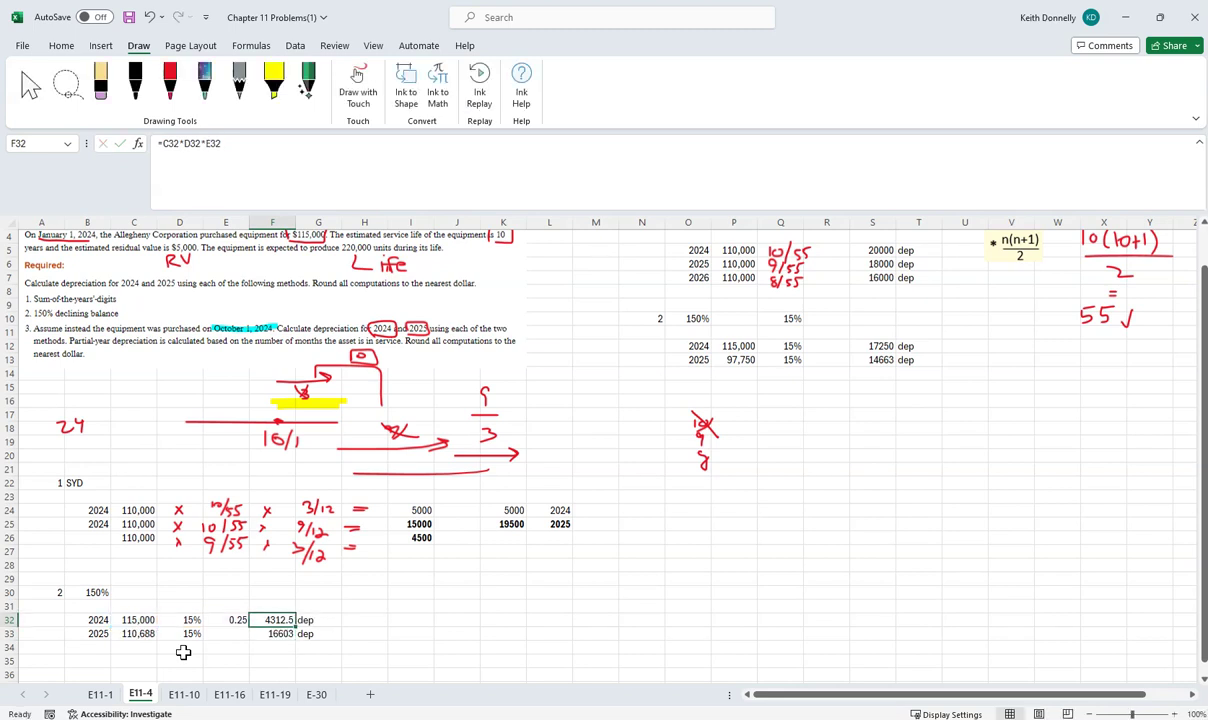
{"action": "left_click", "coordinate": [61, 45]}
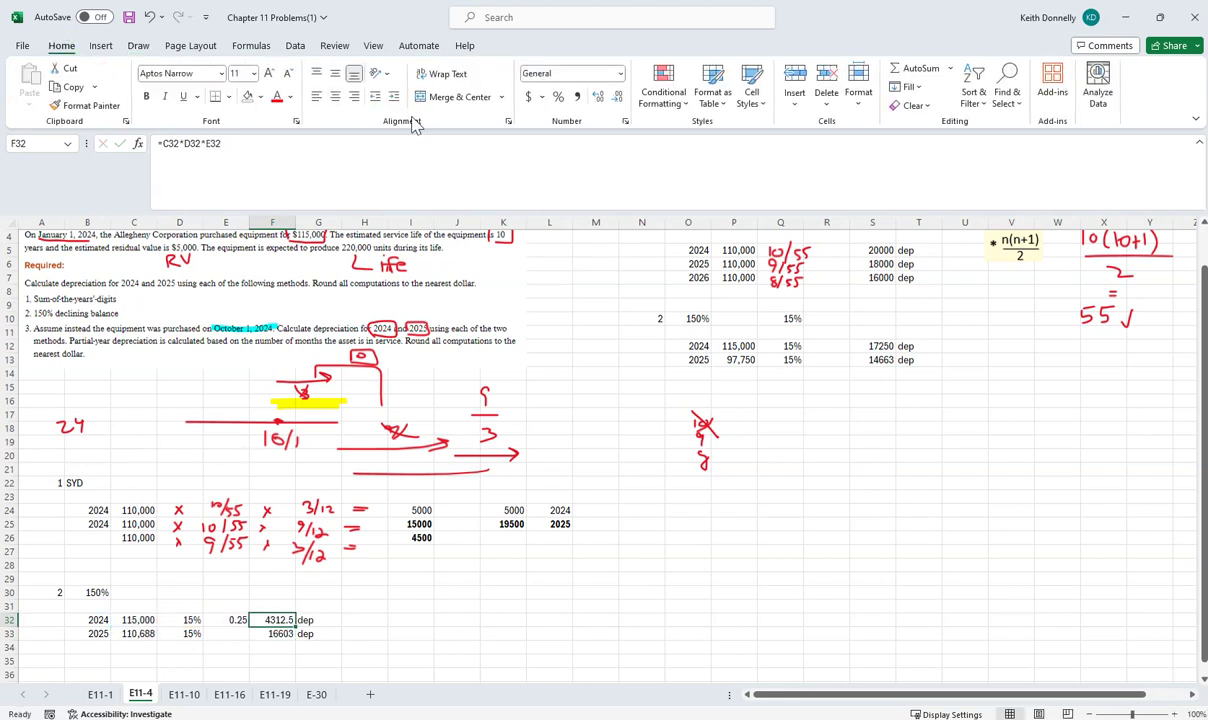
{"action": "left_click", "coordinate": [615, 103]}
Step: Enter the 2025 beginning book value in C33 with the formula =C32-F32
{"action": "left_click", "coordinate": [130, 633]}
{"action": "type", "text": "=C32-F32"}
{"action": "key", "text": "Return"}
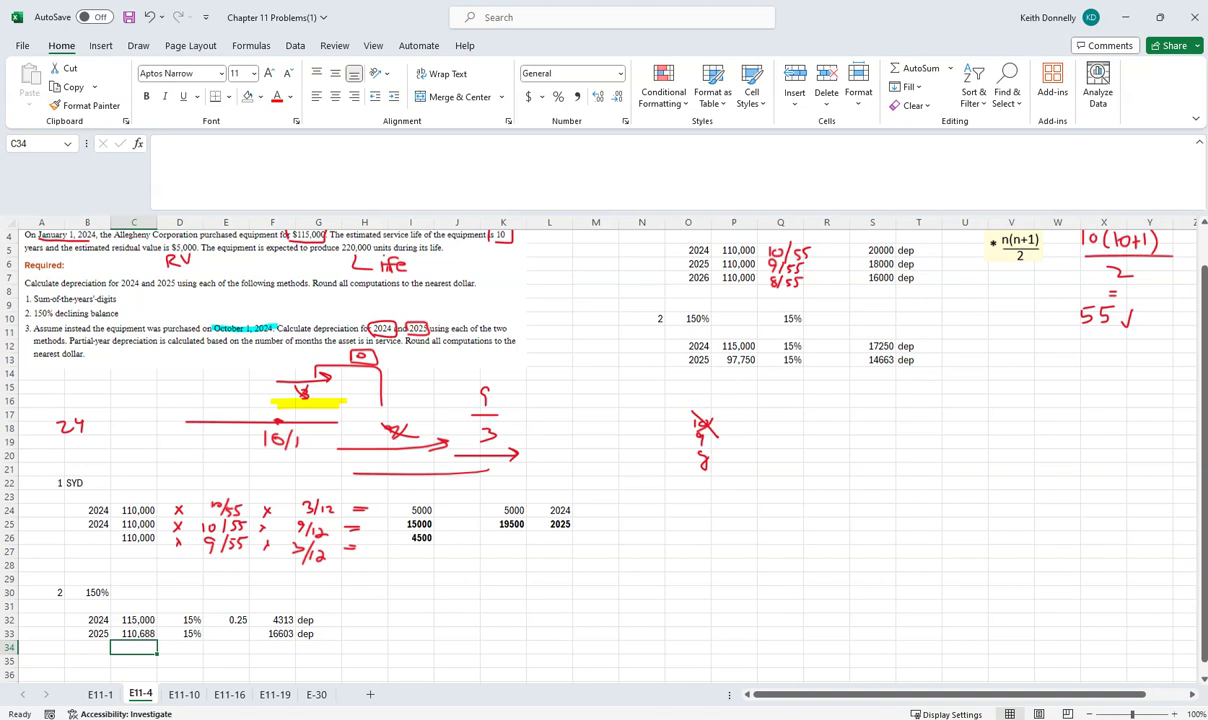
Step: On sheet E11-10, underline $400,000, 700,000 units, residual value of $50,000 and sold for $210,000 with the red pen
{"action": "left_click", "coordinate": [183, 696]}
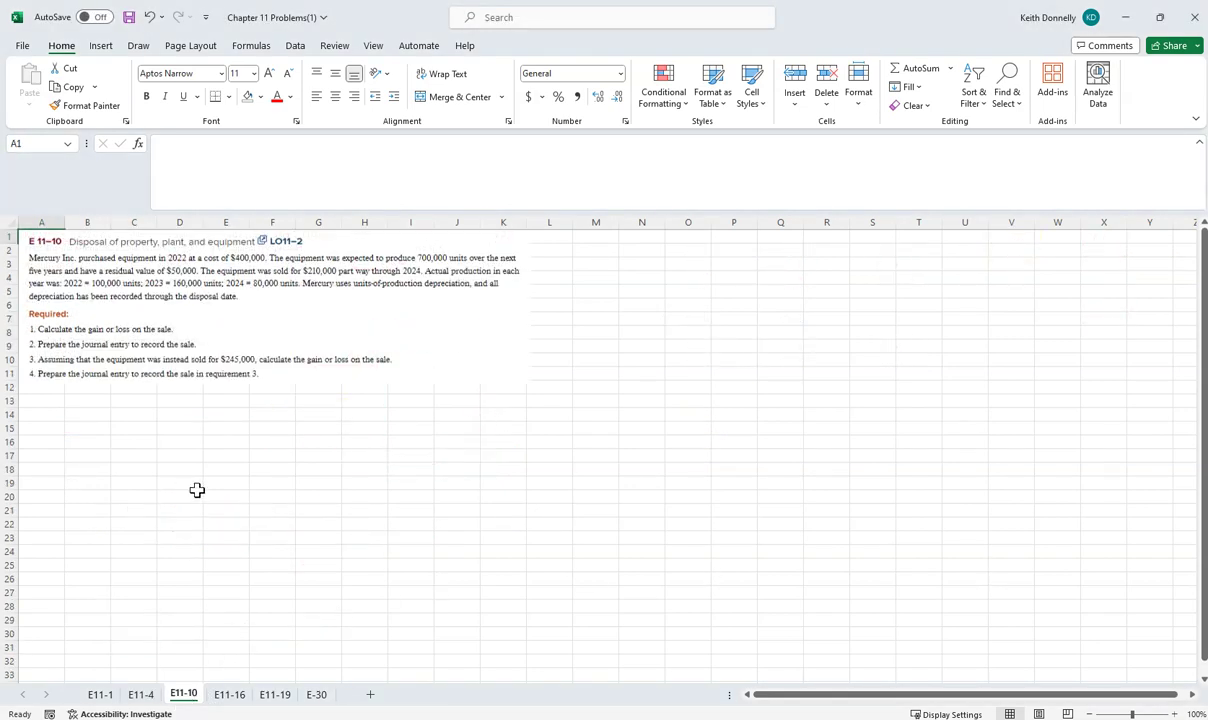
{"action": "left_click", "coordinate": [138, 45]}
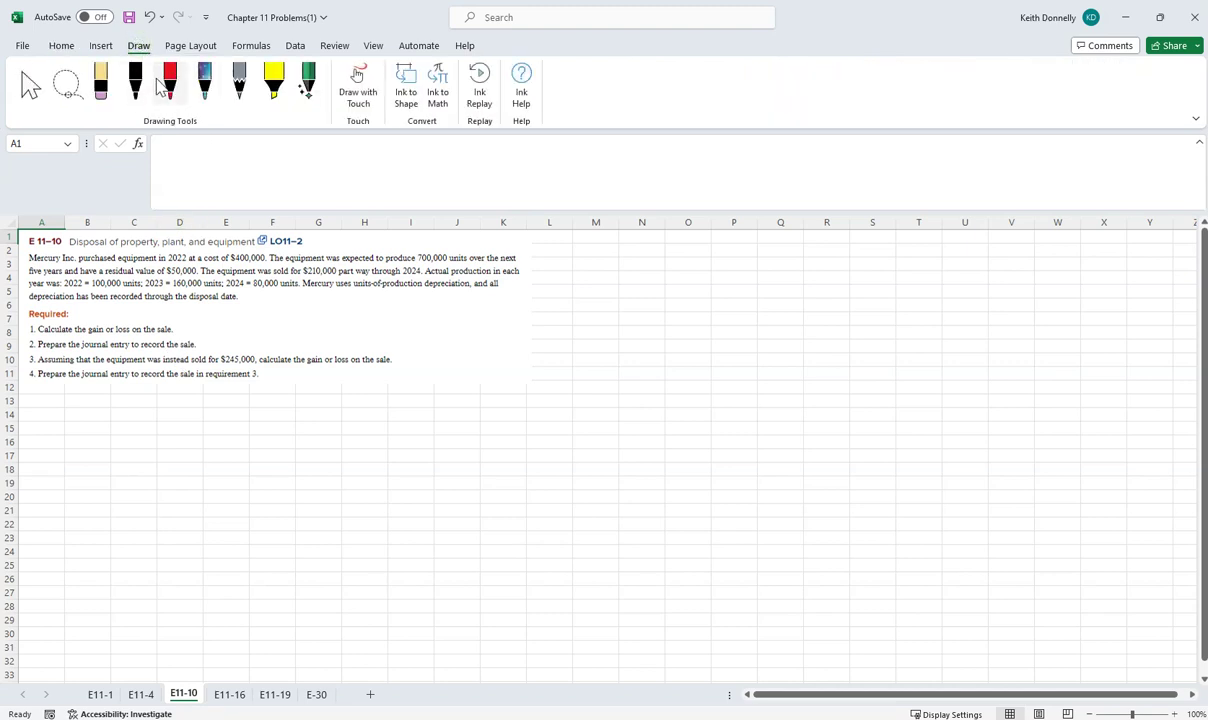
{"action": "left_click", "coordinate": [166, 84]}
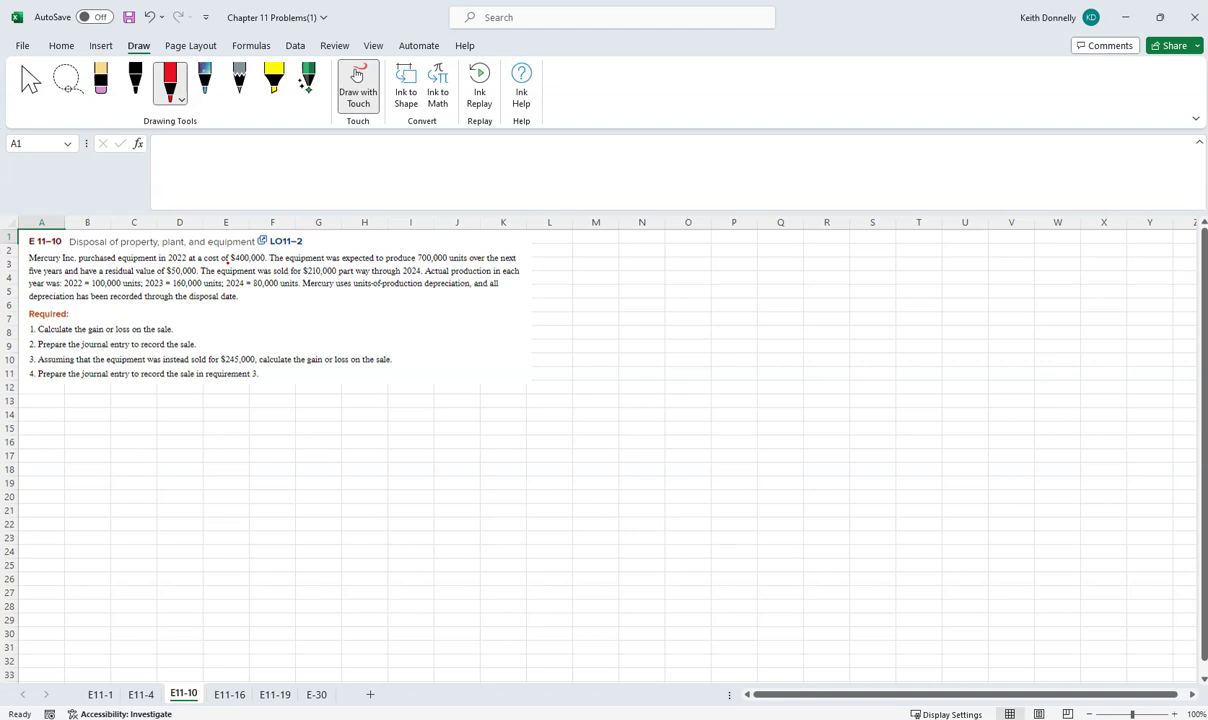
{"action": "left_click_drag", "start_coordinate": [230, 262], "coordinate": [265, 262]}
{"action": "left_click_drag", "start_coordinate": [418, 263], "coordinate": [466, 262]}
{"action": "left_click_drag", "start_coordinate": [105, 276], "coordinate": [197, 276]}
{"action": "mouse_move", "coordinate": [273, 276]}
{"action": "left_mouse_down"}
{"action": "mouse_move", "coordinate": [336, 276]}
{"action": "mouse_move", "coordinate": [334, 289]}
{"action": "left_mouse_up"}
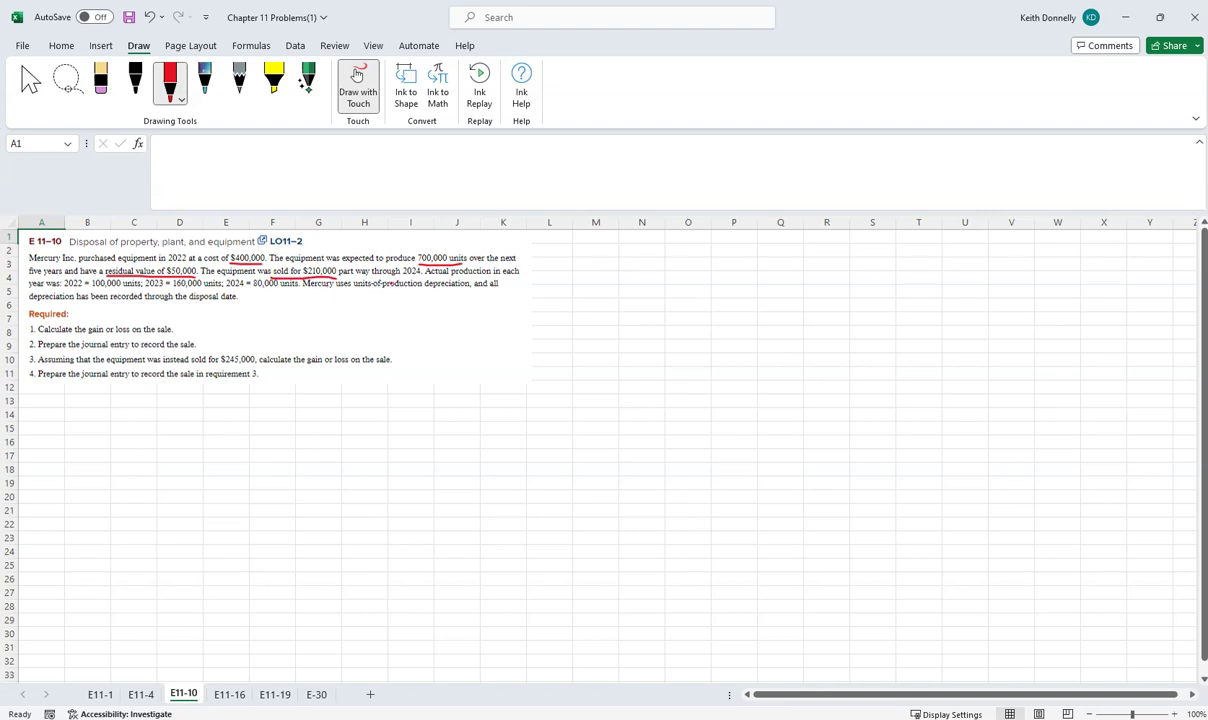
Step: Highlight the actual production figures for 2022 to 2024 in yellow and underline units-of-production with the galaxy pen
{"action": "left_click", "coordinate": [273, 80]}
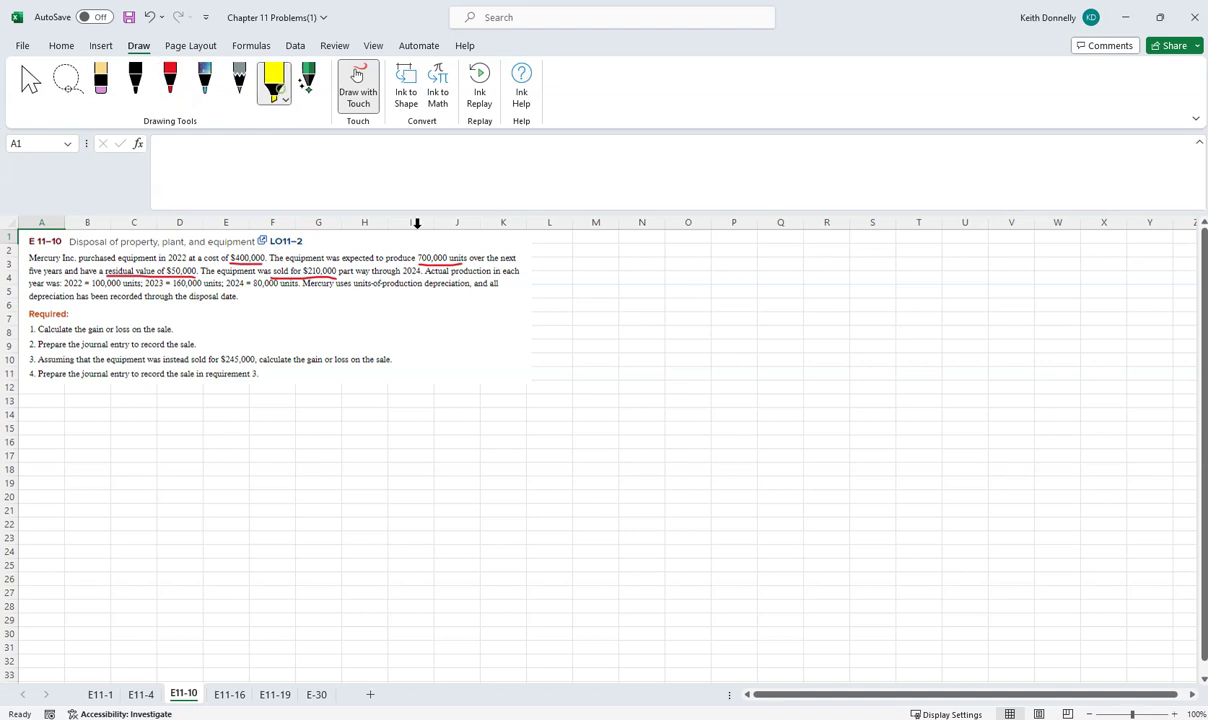
{"action": "left_click_drag", "start_coordinate": [418, 271], "coordinate": [464, 271]}
{"action": "left_click_drag", "start_coordinate": [64, 283], "coordinate": [298, 283]}
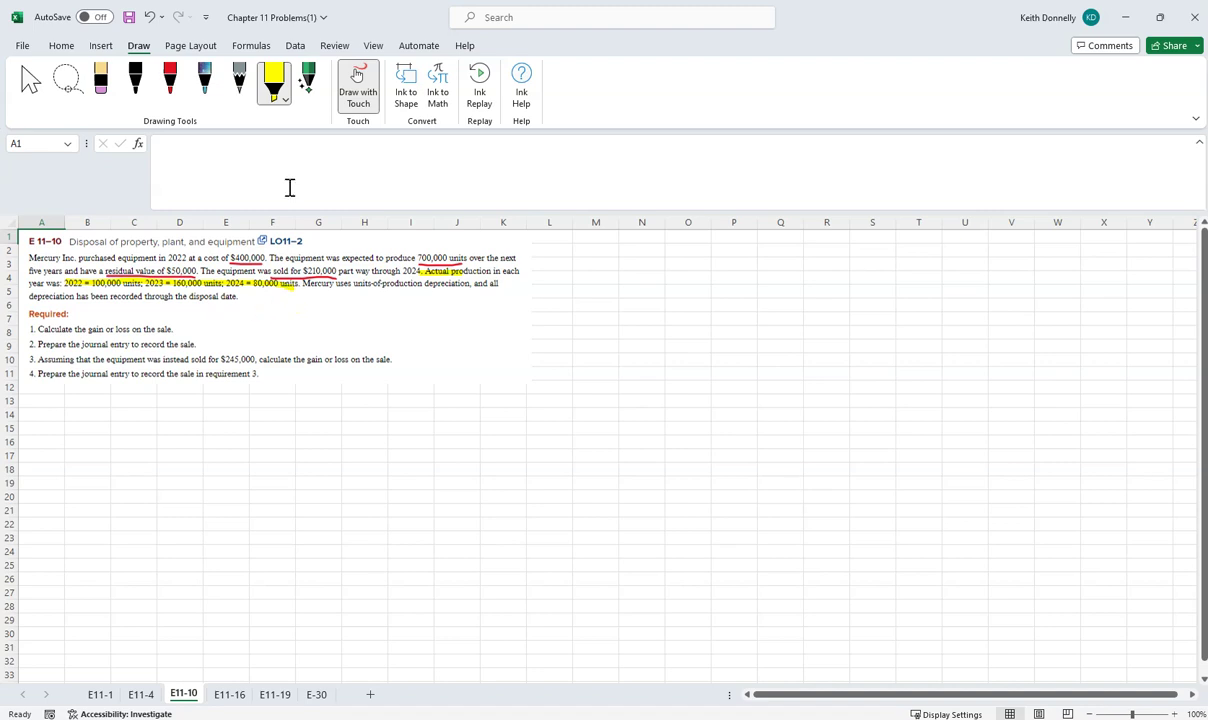
{"action": "left_click", "coordinate": [204, 80]}
{"action": "left_click_drag", "start_coordinate": [355, 290], "coordinate": [406, 290]}
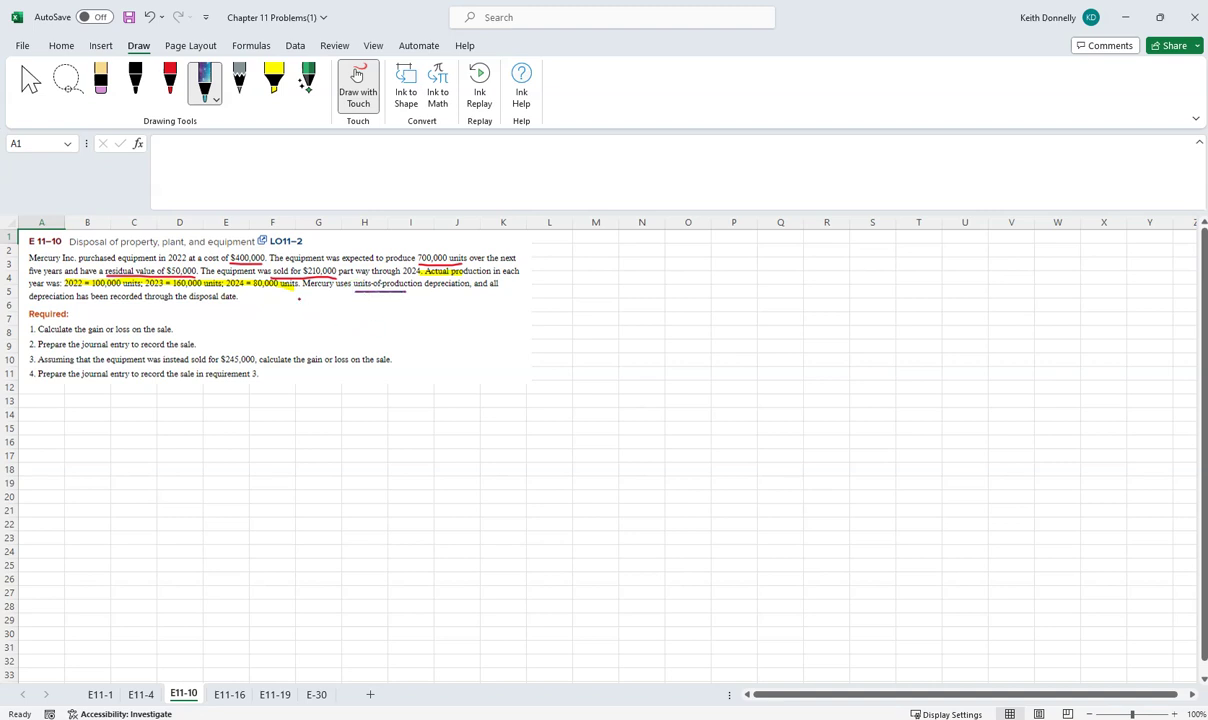
Step: Handwrite 2022 in red below the problem text and draw a horizontal timeline with end ticks spanning columns C to H
{"action": "left_click", "coordinate": [170, 80]}
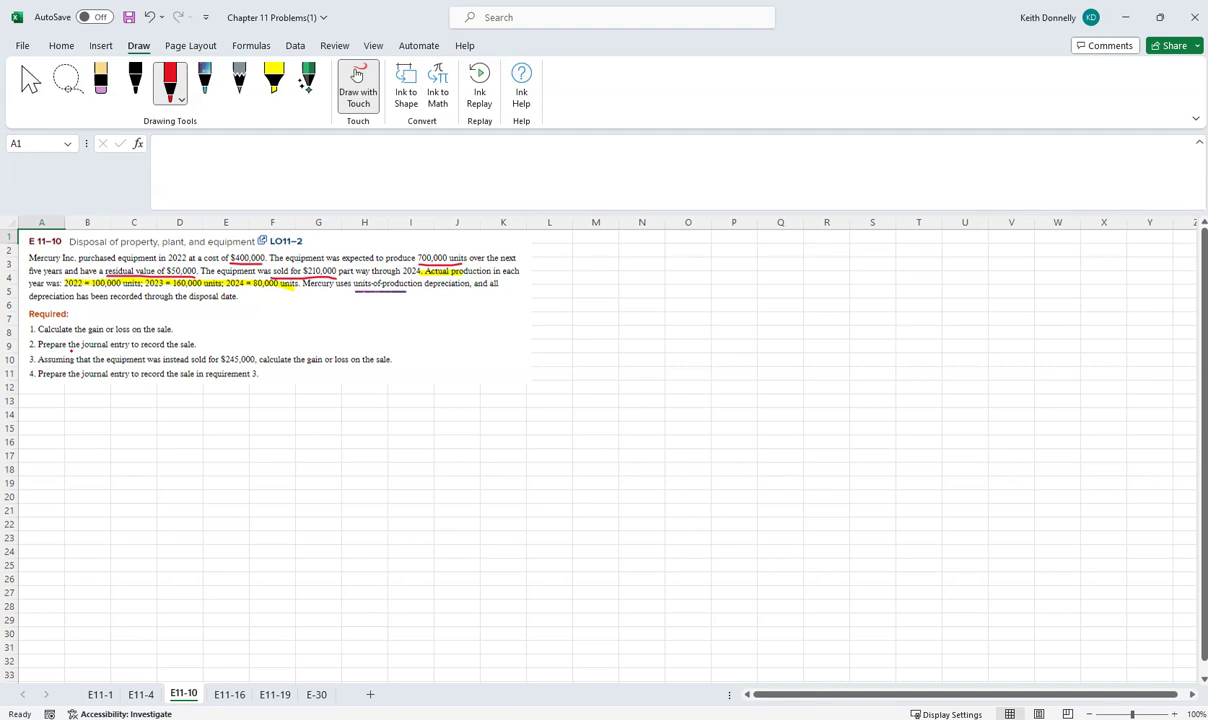
{"action": "left_click", "coordinate": [357, 74]}
{"action": "left_click", "coordinate": [671, 318]}
{"action": "left_click", "coordinate": [170, 80]}
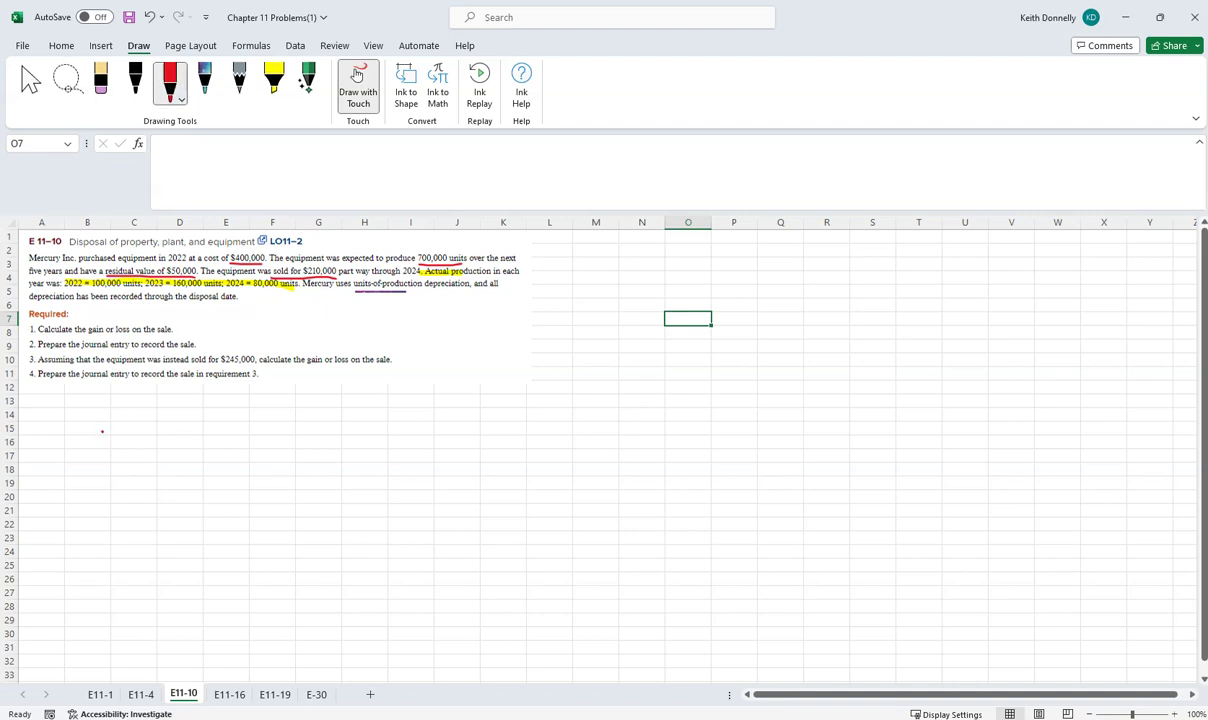
{"action": "left_click_drag", "start_coordinate": [103, 428], "coordinate": [137, 435]}
{"action": "left_click_drag", "start_coordinate": [141, 426], "coordinate": [155, 434]}
{"action": "mouse_move", "coordinate": [116, 452]}
{"action": "left_mouse_down"}
{"action": "mouse_move", "coordinate": [116, 467]}
{"action": "mouse_move", "coordinate": [370, 469]}
{"action": "mouse_move", "coordinate": [377, 450]}
{"action": "left_mouse_up"}
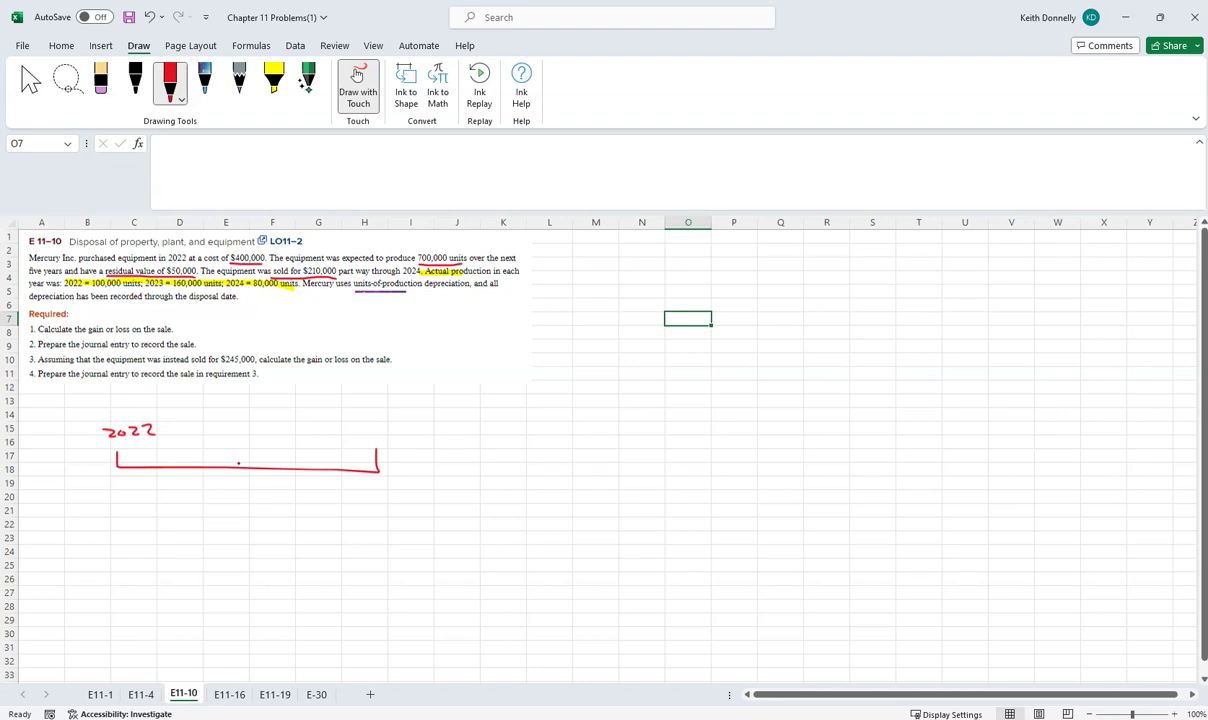
Step: Mark the timeline's midpoint in red with a tick and an X, labelled 2024 above and sell below
{"action": "mouse_move", "coordinate": [236, 450]}
{"action": "left_mouse_down"}
{"action": "mouse_move", "coordinate": [236, 467]}
{"action": "mouse_move", "coordinate": [252, 425]}
{"action": "mouse_move", "coordinate": [281, 429]}
{"action": "left_mouse_up"}
{"action": "left_click_drag", "start_coordinate": [278, 419], "coordinate": [240, 474]}
{"action": "mouse_move", "coordinate": [240, 457]}
{"action": "left_mouse_down"}
{"action": "mouse_move", "coordinate": [229, 474]}
{"action": "mouse_move", "coordinate": [254, 494]}
{"action": "left_mouse_up"}
{"action": "left_click_drag", "start_coordinate": [257, 490], "coordinate": [263, 493]}
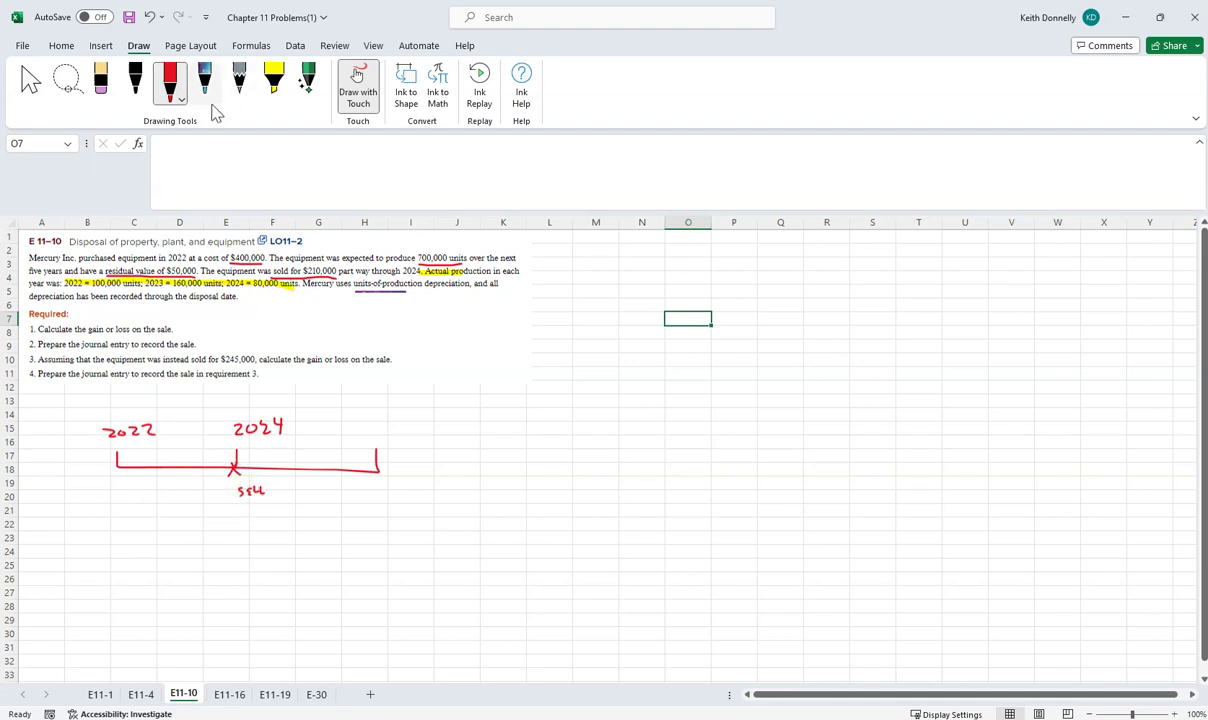
{"action": "left_click", "coordinate": [270, 490]}
Step: Draw an arrow from the sell label to a handwritten calculation: SP, <NBV>, a line and G(L) below it
{"action": "mouse_move", "coordinate": [255, 505]}
{"action": "left_mouse_down"}
{"action": "mouse_move", "coordinate": [256, 526]}
{"action": "mouse_move", "coordinate": [313, 527]}
{"action": "left_mouse_up"}
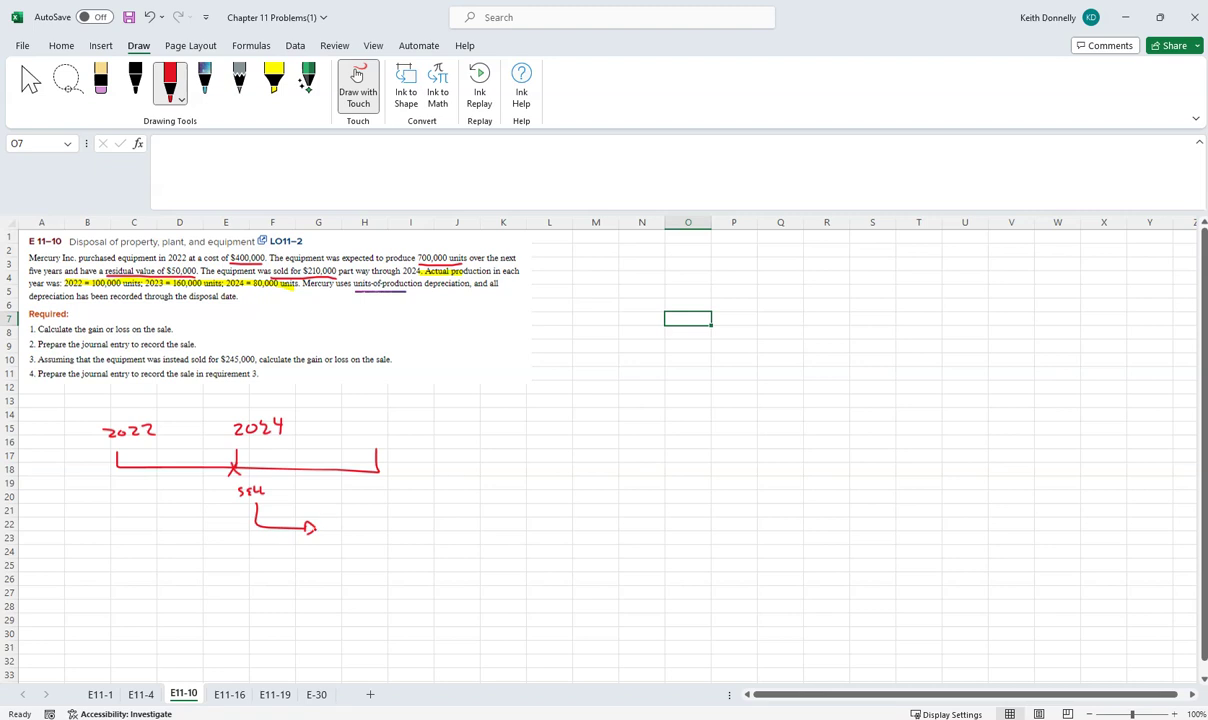
{"action": "mouse_move", "coordinate": [337, 515]}
{"action": "left_mouse_down"}
{"action": "mouse_move", "coordinate": [327, 531]}
{"action": "mouse_move", "coordinate": [345, 523]}
{"action": "left_mouse_up"}
{"action": "mouse_move", "coordinate": [321, 547]}
{"action": "left_mouse_down"}
{"action": "mouse_move", "coordinate": [321, 562]}
{"action": "mouse_move", "coordinate": [349, 549]}
{"action": "mouse_move", "coordinate": [350, 562]}
{"action": "mouse_move", "coordinate": [373, 549]}
{"action": "mouse_move", "coordinate": [386, 557]}
{"action": "left_mouse_up"}
{"action": "mouse_move", "coordinate": [303, 572]}
{"action": "left_mouse_down"}
{"action": "mouse_move", "coordinate": [384, 572]}
{"action": "mouse_move", "coordinate": [330, 601]}
{"action": "mouse_move", "coordinate": [375, 606]}
{"action": "left_mouse_up"}
{"action": "left_click", "coordinate": [360, 603]}
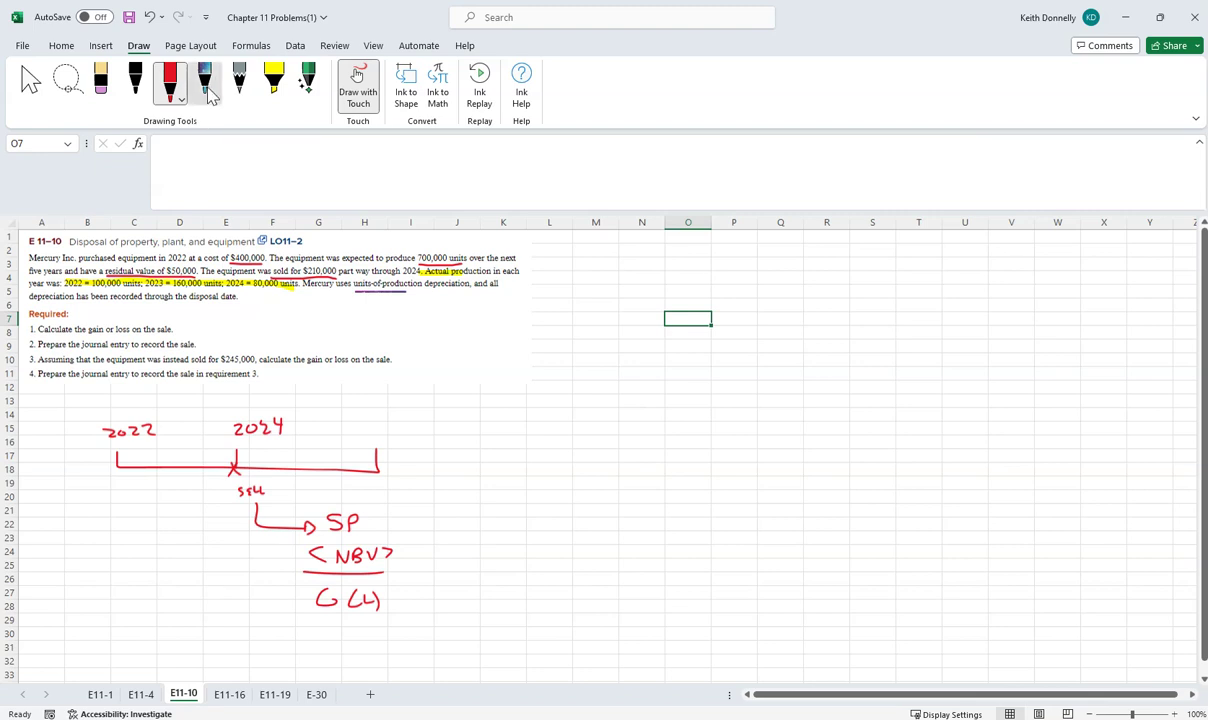
Step: Switch the red pen to blue, box NBV in the calculation and draw a line from it to a handwritten COST - AD
{"action": "left_click", "coordinate": [178, 104]}
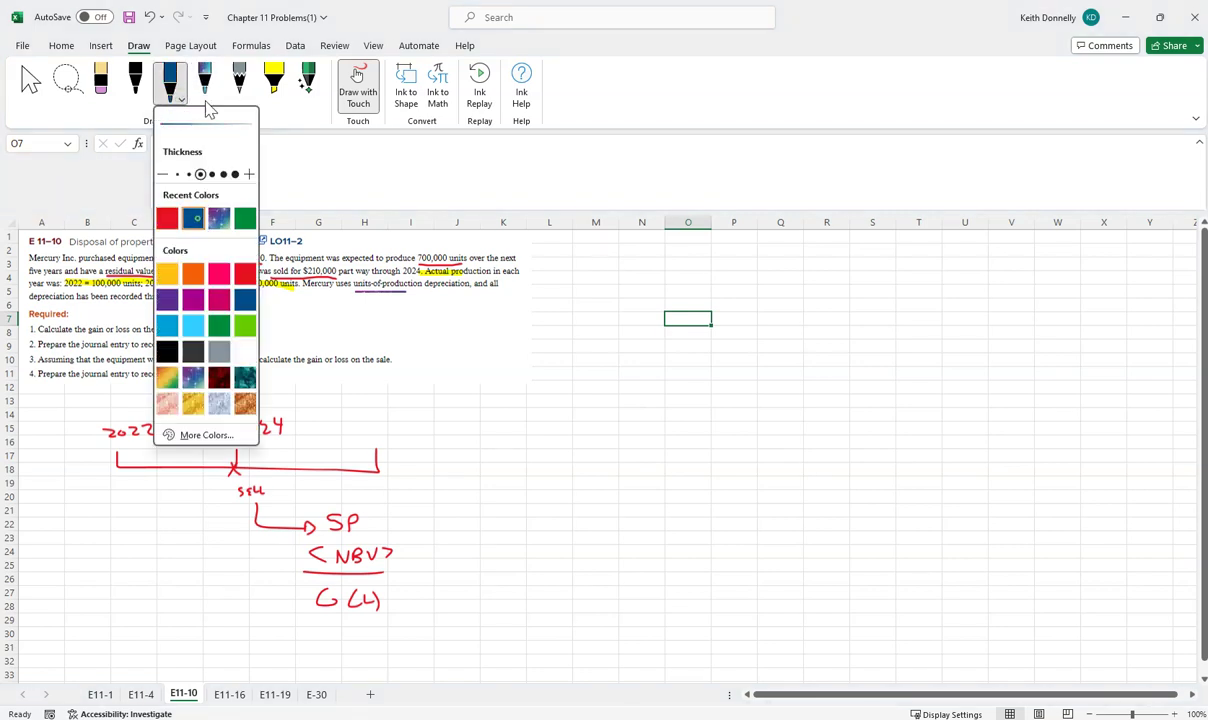
{"action": "left_click", "coordinate": [178, 214]}
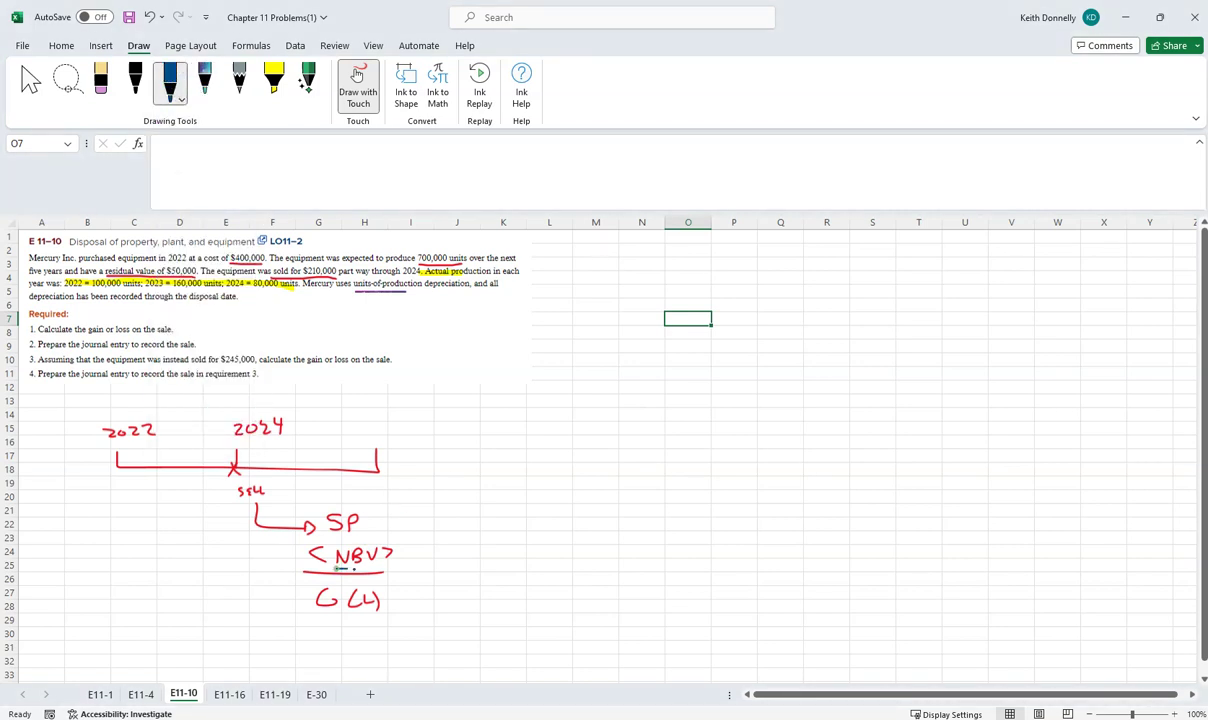
{"action": "mouse_move", "coordinate": [337, 543]}
{"action": "left_mouse_down"}
{"action": "mouse_move", "coordinate": [385, 568]}
{"action": "mouse_move", "coordinate": [336, 545]}
{"action": "mouse_move", "coordinate": [253, 633]}
{"action": "mouse_move", "coordinate": [275, 652]}
{"action": "mouse_move", "coordinate": [305, 653]}
{"action": "left_mouse_up"}
{"action": "left_click_drag", "start_coordinate": [299, 644], "coordinate": [344, 649]}
{"action": "left_click_drag", "start_coordinate": [349, 641], "coordinate": [350, 655]}
Step: Highlight in yellow the timeline from 2022 to the sale mark and the AD in the handwritten formula
{"action": "left_click", "coordinate": [274, 80]}
{"action": "left_click_drag", "start_coordinate": [121, 469], "coordinate": [233, 465]}
{"action": "left_click_drag", "start_coordinate": [340, 648], "coordinate": [348, 649]}
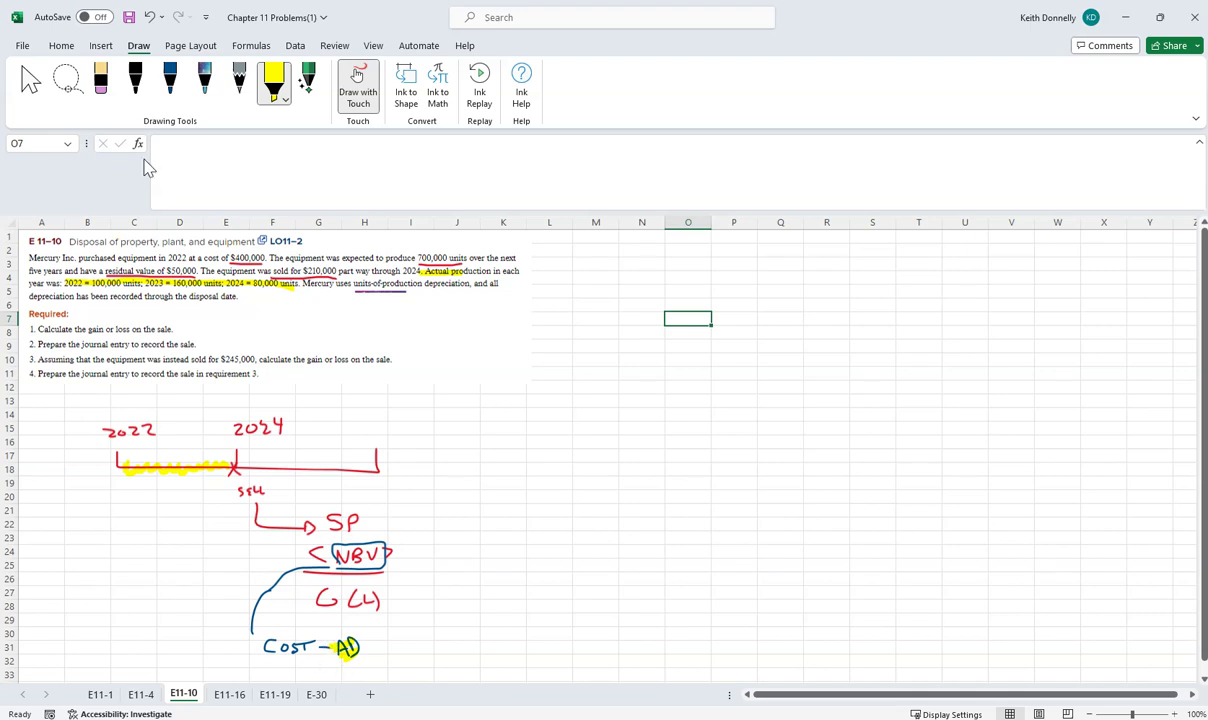
Step: Handwrite 400 above COST and an x above AD in blue
{"action": "left_click", "coordinate": [170, 78]}
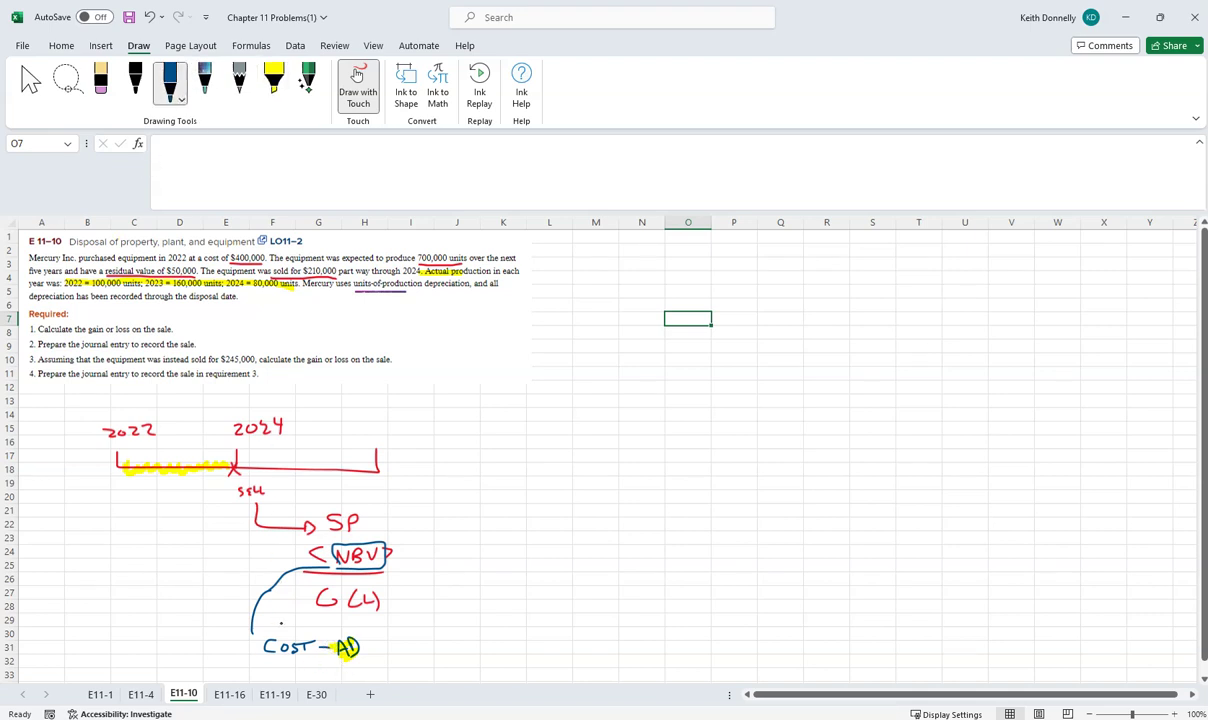
{"action": "mouse_move", "coordinate": [283, 620]}
{"action": "left_mouse_down"}
{"action": "mouse_move", "coordinate": [286, 631]}
{"action": "mouse_move", "coordinate": [343, 631]}
{"action": "left_mouse_up"}
{"action": "left_click_drag", "start_coordinate": [343, 621], "coordinate": [336, 631]}
Step: Enter 1 in N5 and the heading Units of Production in O5
{"action": "key", "text": "Escape"}
{"action": "key", "text": "Up"}
{"action": "key", "text": "Up"}
{"action": "type", "text": "Units of"}
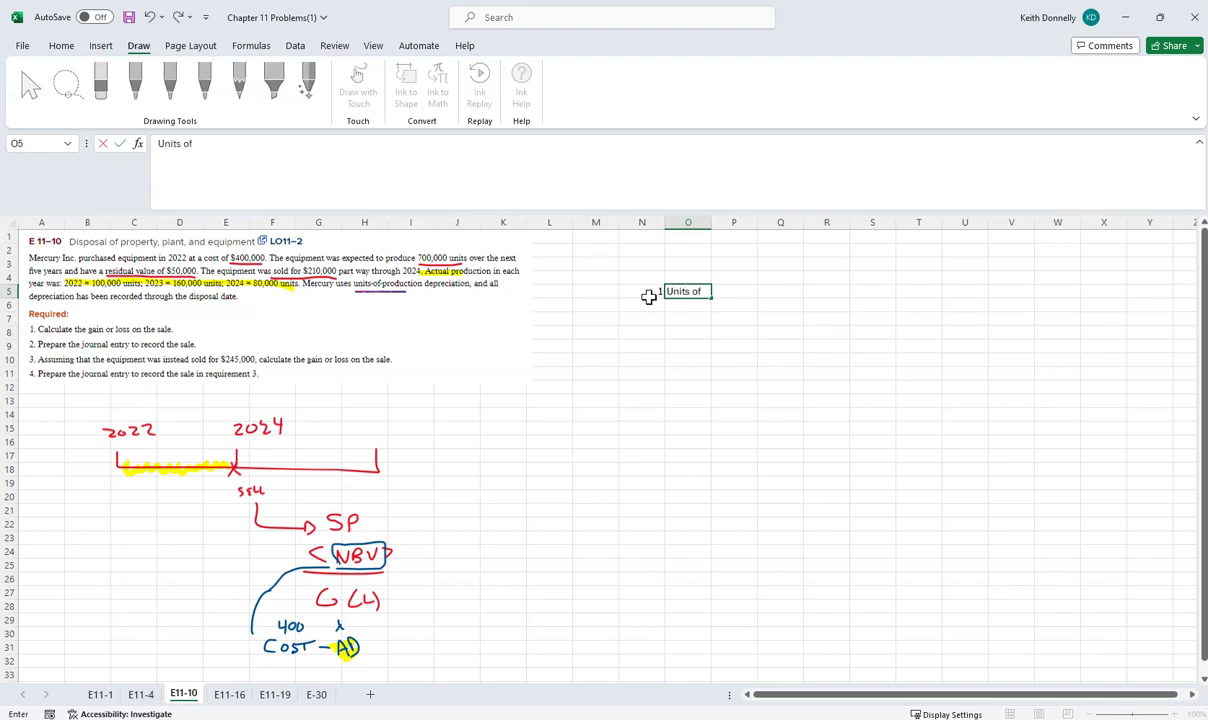
{"action": "type", "text": " Production"}
{"action": "key", "text": "Return"}
{"action": "key", "text": "Down"}
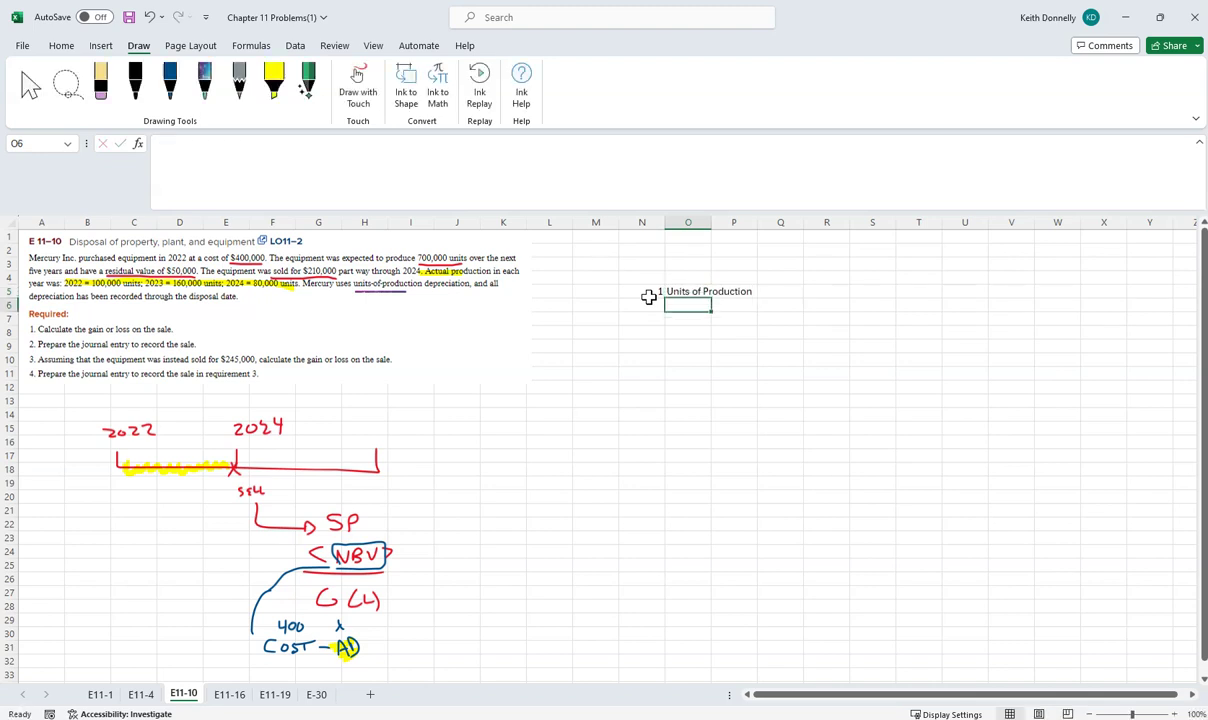
{"action": "key", "text": "Right"}
Step: Handwrite in blue at the top of columns R to T the fraction COST 400 - RV 50 over 700
{"action": "left_click", "coordinate": [170, 82]}
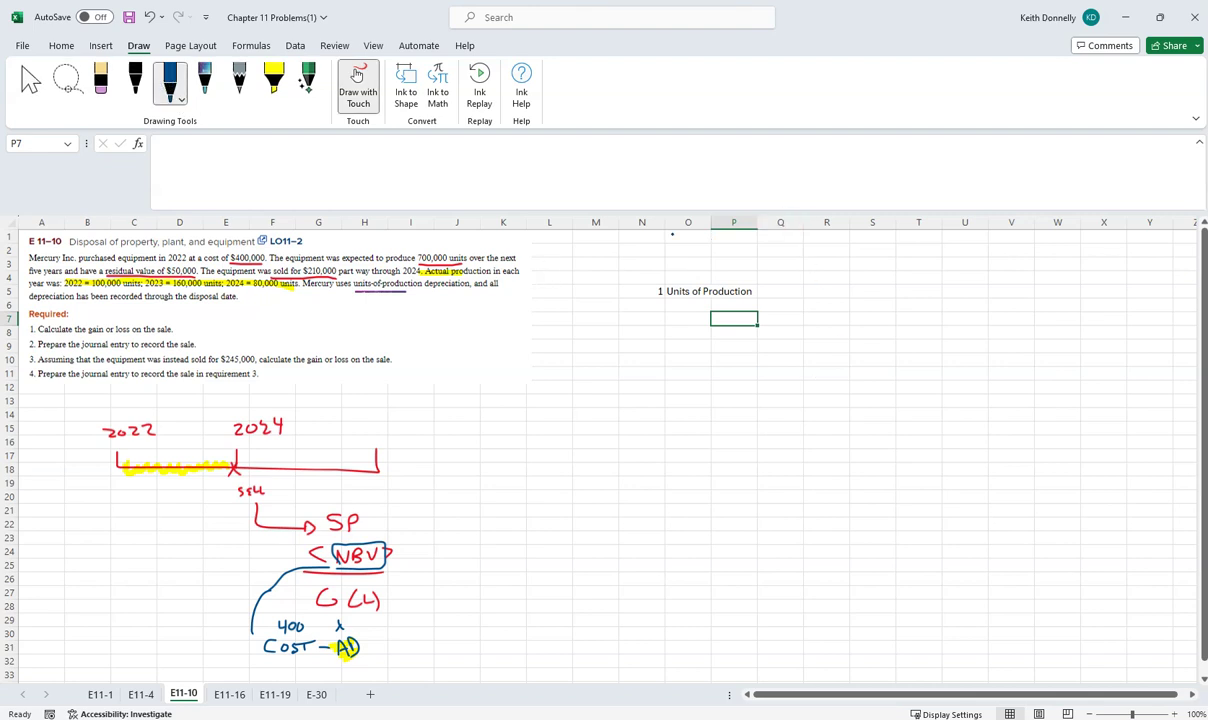
{"action": "mouse_move", "coordinate": [821, 259]}
{"action": "left_mouse_down"}
{"action": "mouse_move", "coordinate": [851, 266]}
{"action": "mouse_move", "coordinate": [826, 253]}
{"action": "mouse_move", "coordinate": [865, 243]}
{"action": "left_mouse_up"}
{"action": "mouse_move", "coordinate": [859, 244]}
{"action": "left_mouse_down"}
{"action": "mouse_move", "coordinate": [891, 270]}
{"action": "mouse_move", "coordinate": [905, 261]}
{"action": "mouse_move", "coordinate": [895, 253]}
{"action": "left_mouse_up"}
{"action": "left_click", "coordinate": [872, 266]}
{"action": "left_click", "coordinate": [897, 263]}
{"action": "mouse_move", "coordinate": [895, 241]}
{"action": "left_mouse_down"}
{"action": "mouse_move", "coordinate": [899, 253]}
{"action": "mouse_move", "coordinate": [911, 239]}
{"action": "left_mouse_up"}
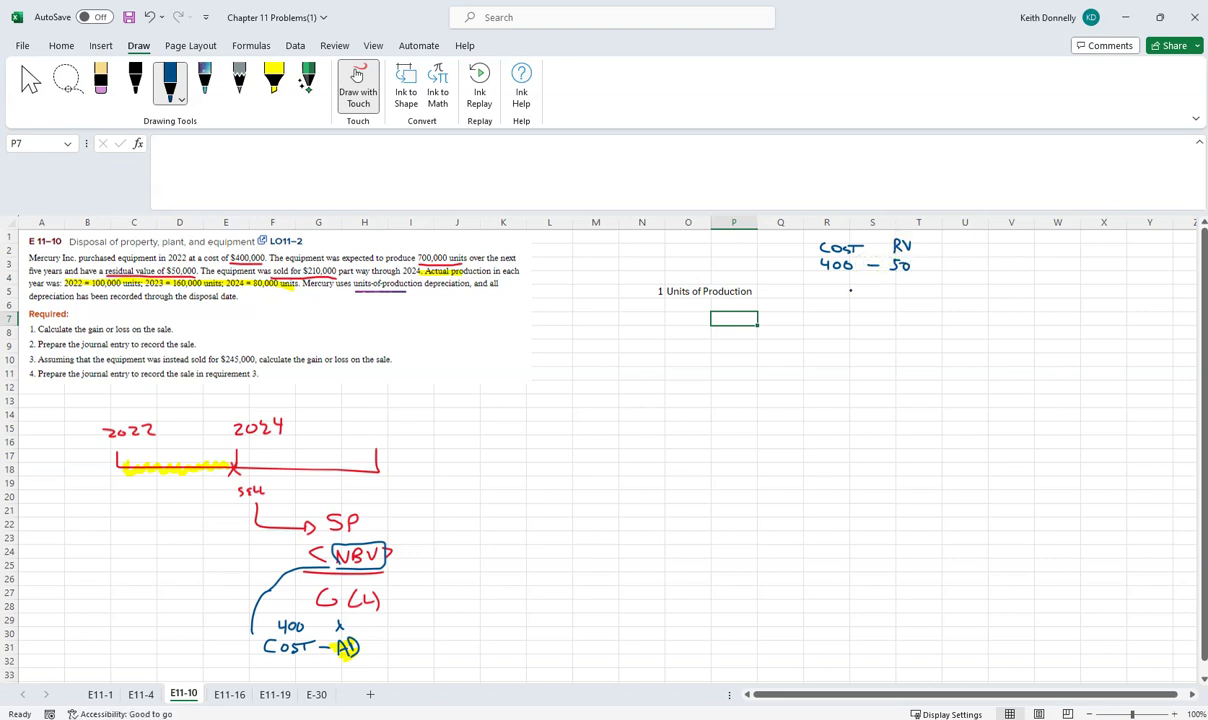
{"action": "left_click_drag", "start_coordinate": [818, 276], "coordinate": [918, 273]}
{"action": "mouse_move", "coordinate": [848, 288]}
{"action": "left_mouse_down"}
{"action": "mouse_move", "coordinate": [853, 299]}
{"action": "mouse_move", "coordinate": [878, 288]}
{"action": "left_mouse_up"}
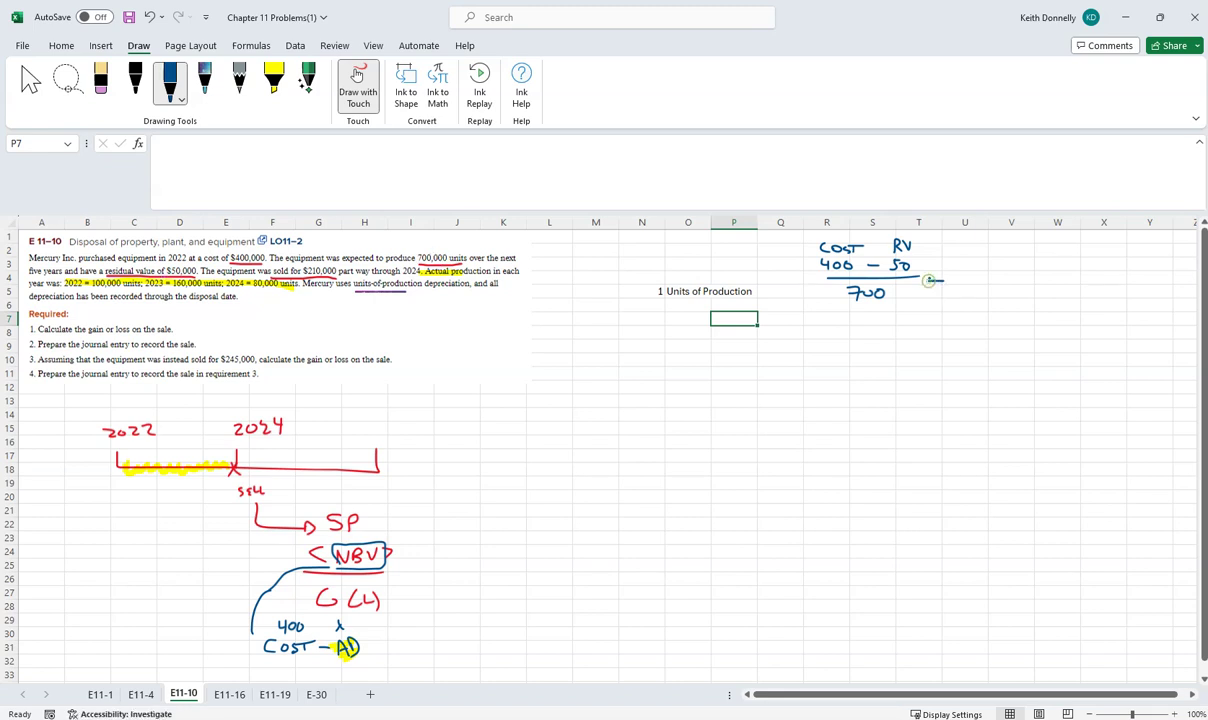
Step: Bracket the fraction's numerator and complete the handwritten equation with = .50 Dep per unit
{"action": "left_click_drag", "start_coordinate": [928, 279], "coordinate": [942, 279]}
{"action": "mouse_move", "coordinate": [928, 284]}
{"action": "left_mouse_down"}
{"action": "mouse_move", "coordinate": [990, 266]}
{"action": "mouse_move", "coordinate": [926, 268]}
{"action": "left_mouse_up"}
{"action": "left_click_drag", "start_coordinate": [806, 243], "coordinate": [806, 270]}
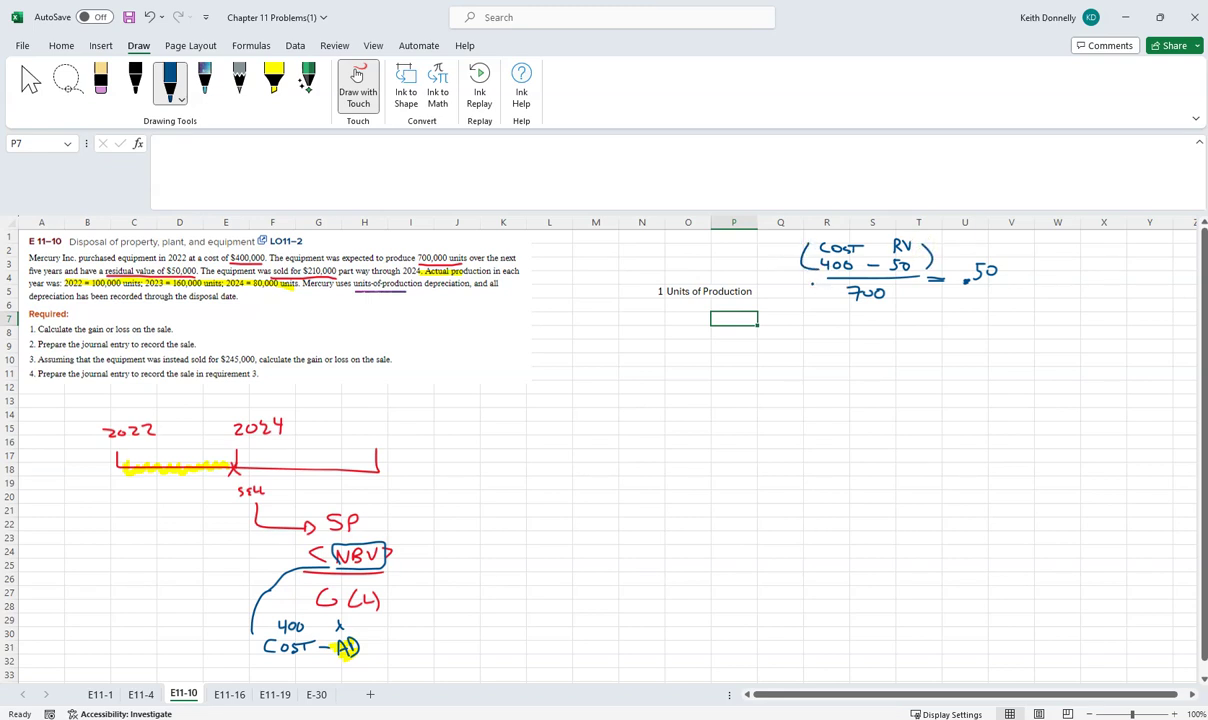
{"action": "mouse_move", "coordinate": [1011, 265]}
{"action": "left_mouse_down"}
{"action": "mouse_move", "coordinate": [1011, 280]}
{"action": "mouse_move", "coordinate": [1049, 287]}
{"action": "mouse_move", "coordinate": [1078, 273]}
{"action": "mouse_move", "coordinate": [1120, 279]}
{"action": "left_mouse_up"}
{"action": "left_click_drag", "start_coordinate": [1123, 271], "coordinate": [1130, 279]}
{"action": "left_click_drag", "start_coordinate": [1125, 270], "coordinate": [1135, 270]}
{"action": "left_click", "coordinate": [995, 291]}
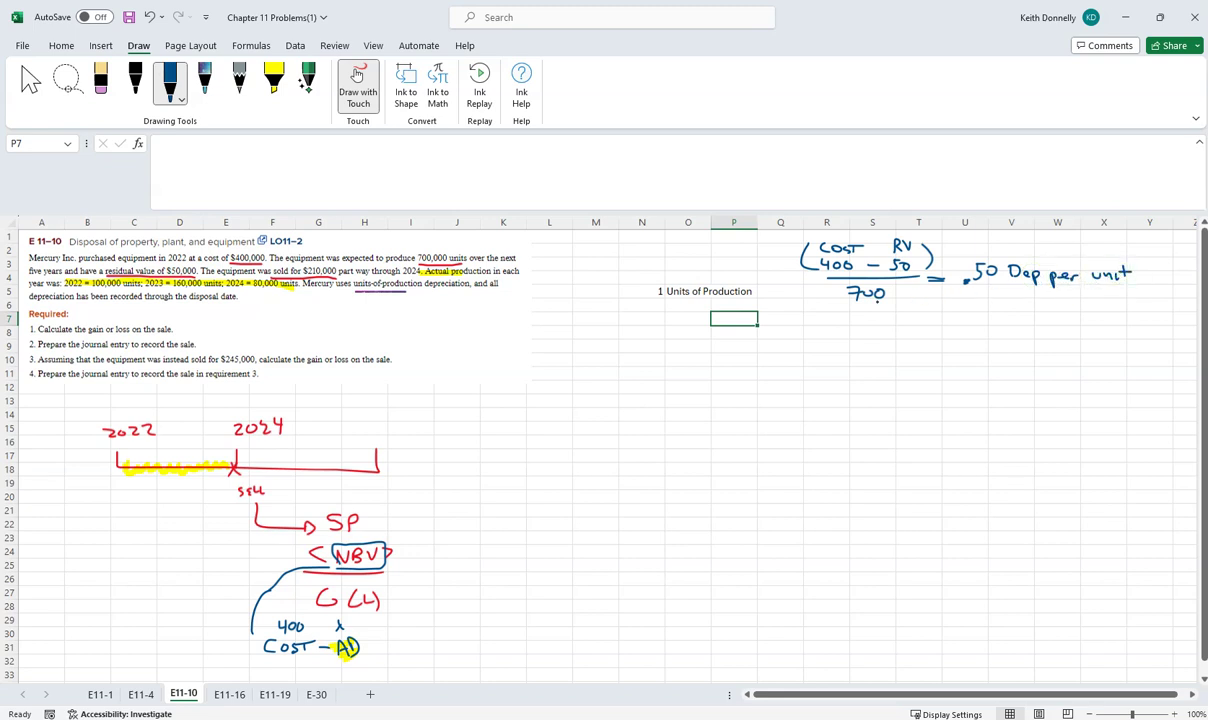
Step: List the years 2022, 2023 and 2024 in cells O9 to O11
{"action": "key", "text": "Escape"}
{"action": "left_click", "coordinate": [690, 344]}
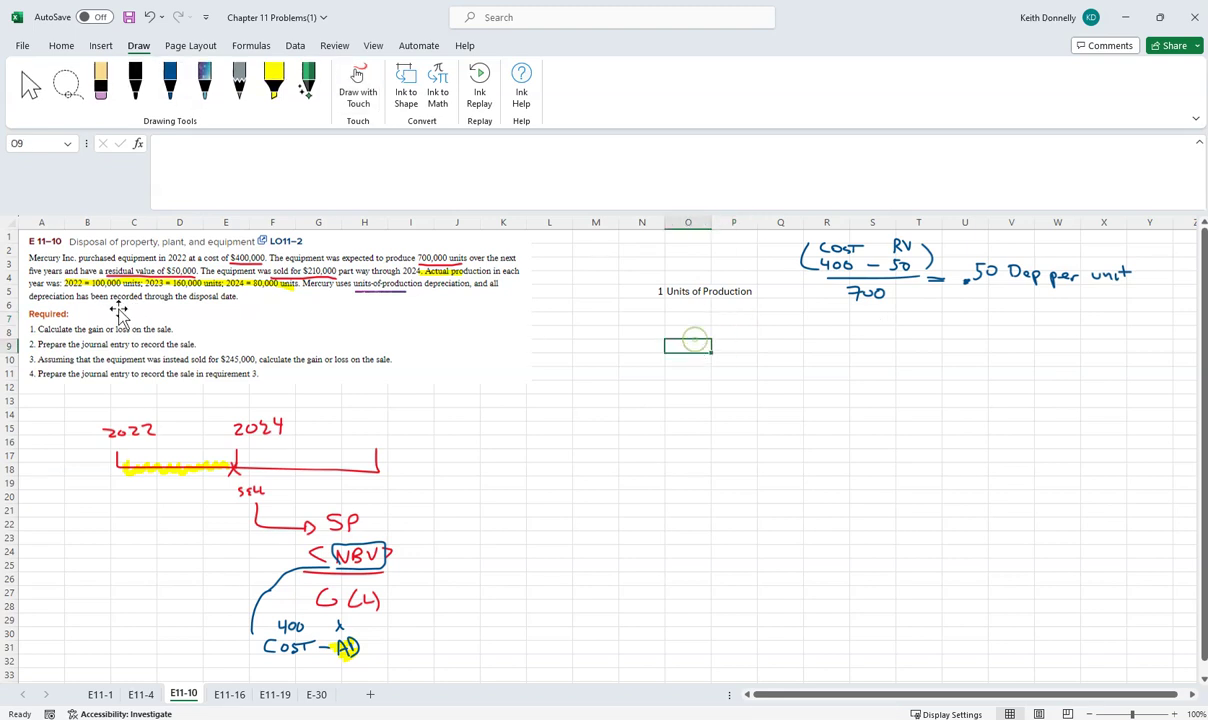
{"action": "type", "text": "2022"}
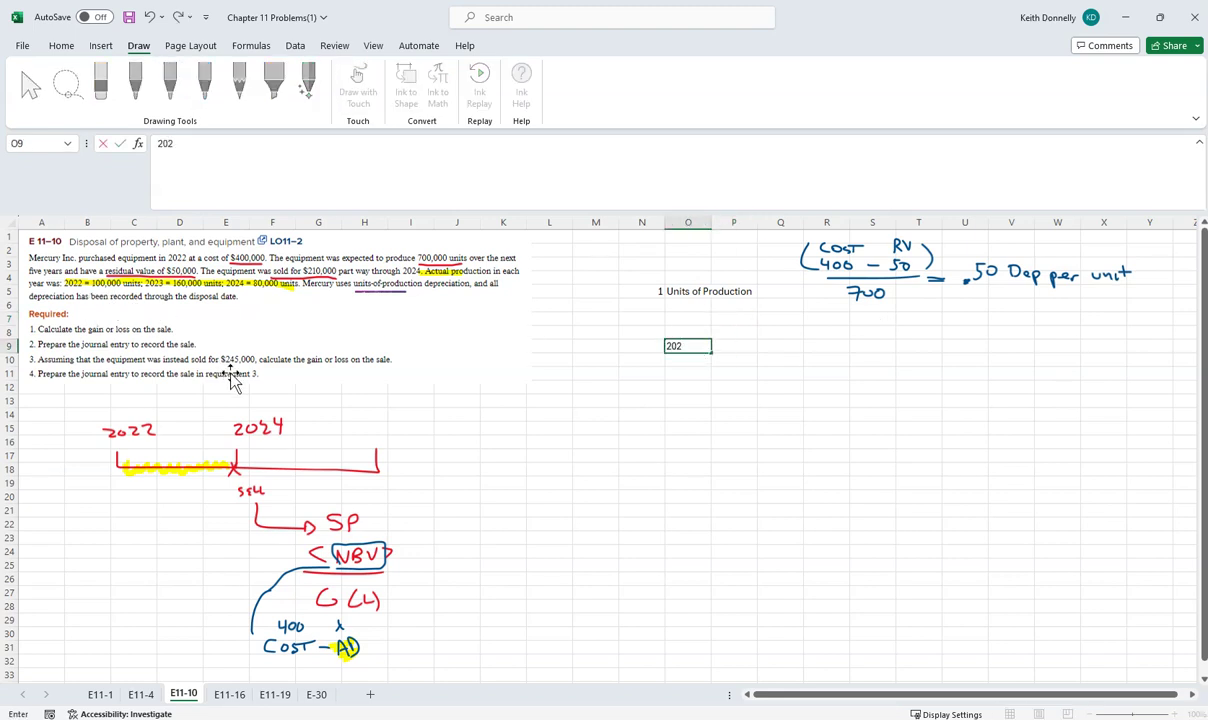
{"action": "key", "text": "Return"}
{"action": "type", "text": "2023"}
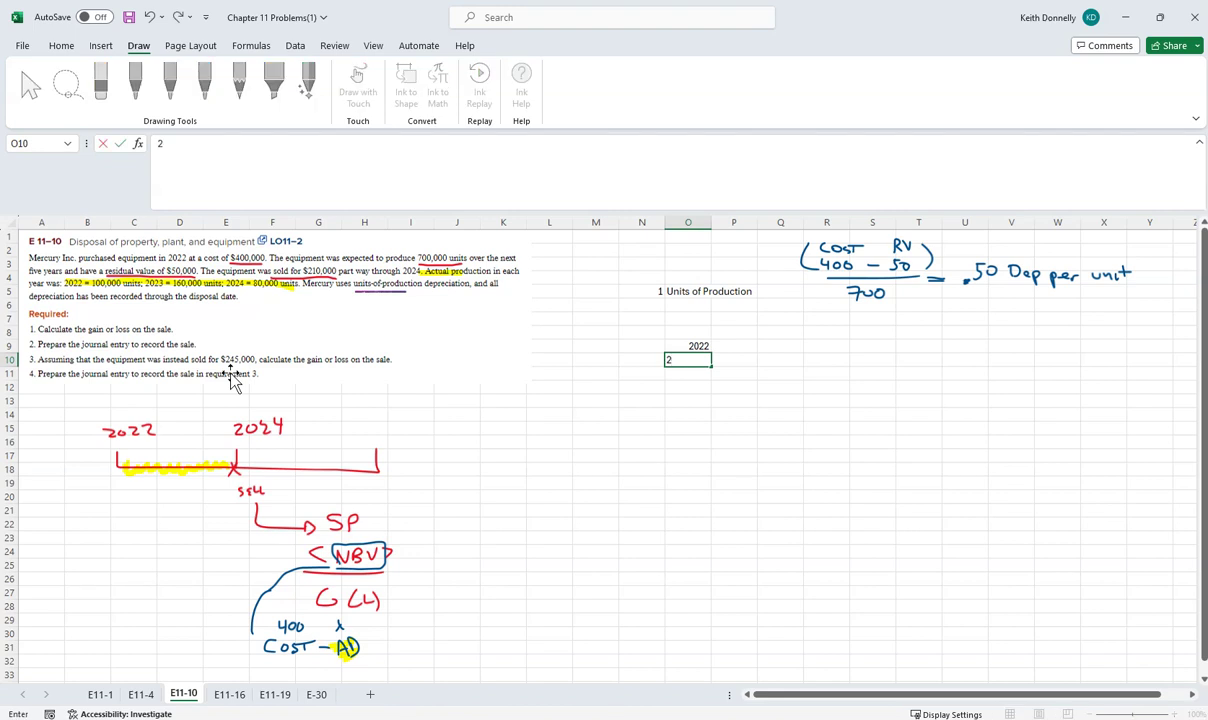
{"action": "key", "text": "Return"}
{"action": "type", "text": "2024"}
{"action": "key", "text": "Return"}
Step: Enter the production figures 100, 160 and 80 beside the years in P9 to P11
{"action": "key", "text": "Up"}
{"action": "key", "text": "Up"}
{"action": "key", "text": "Up"}
{"action": "key", "text": "Right"}
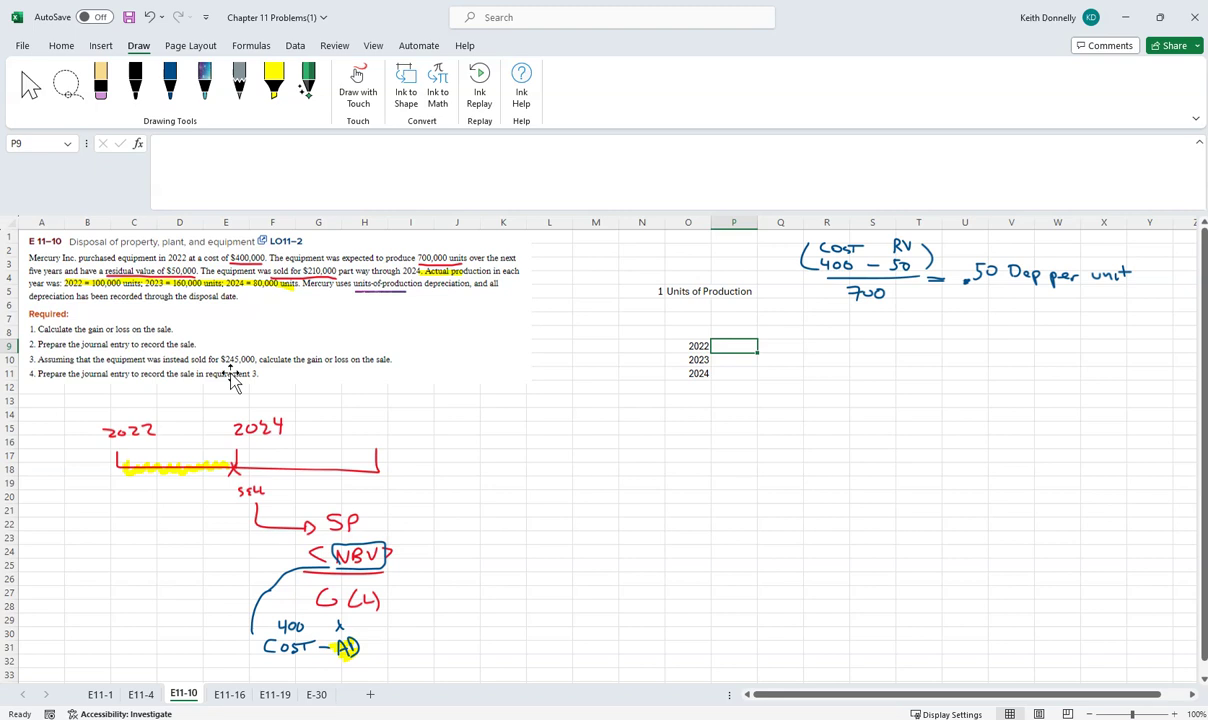
{"action": "type", "text": "100"}
{"action": "key", "text": "Return"}
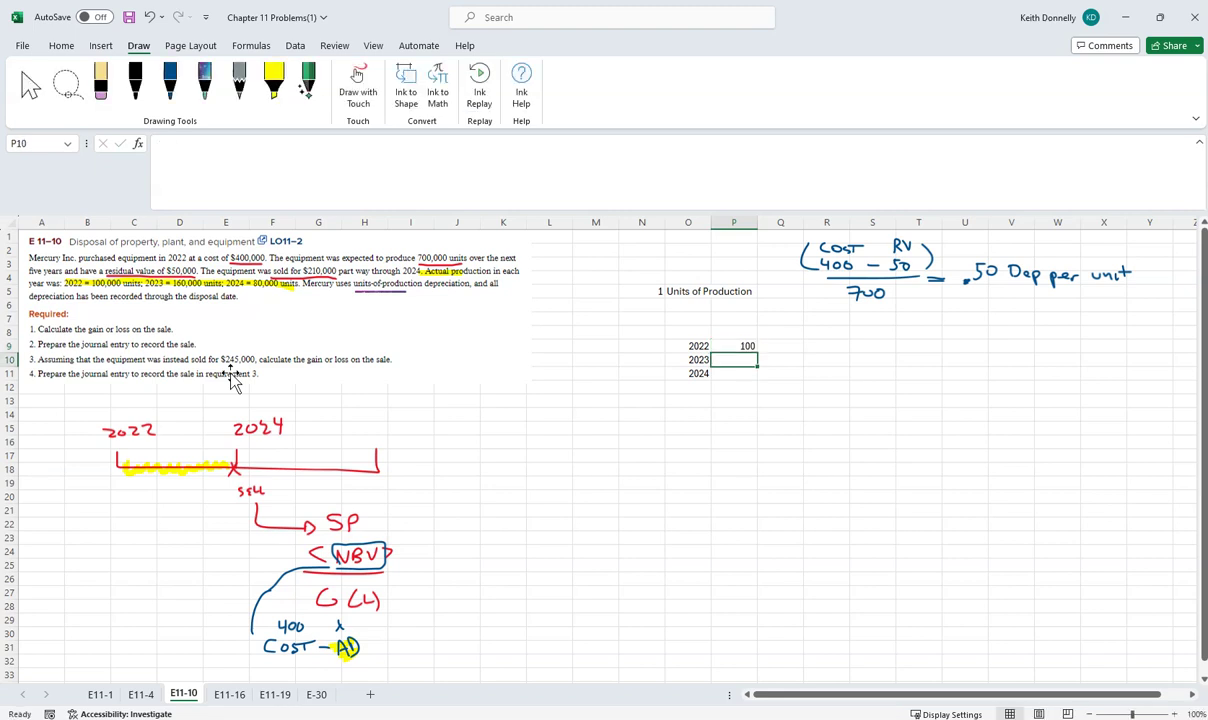
{"action": "type", "text": "160"}
{"action": "key", "text": "Return"}
{"action": "type", "text": "80"}
{"action": "key", "text": "Return"}
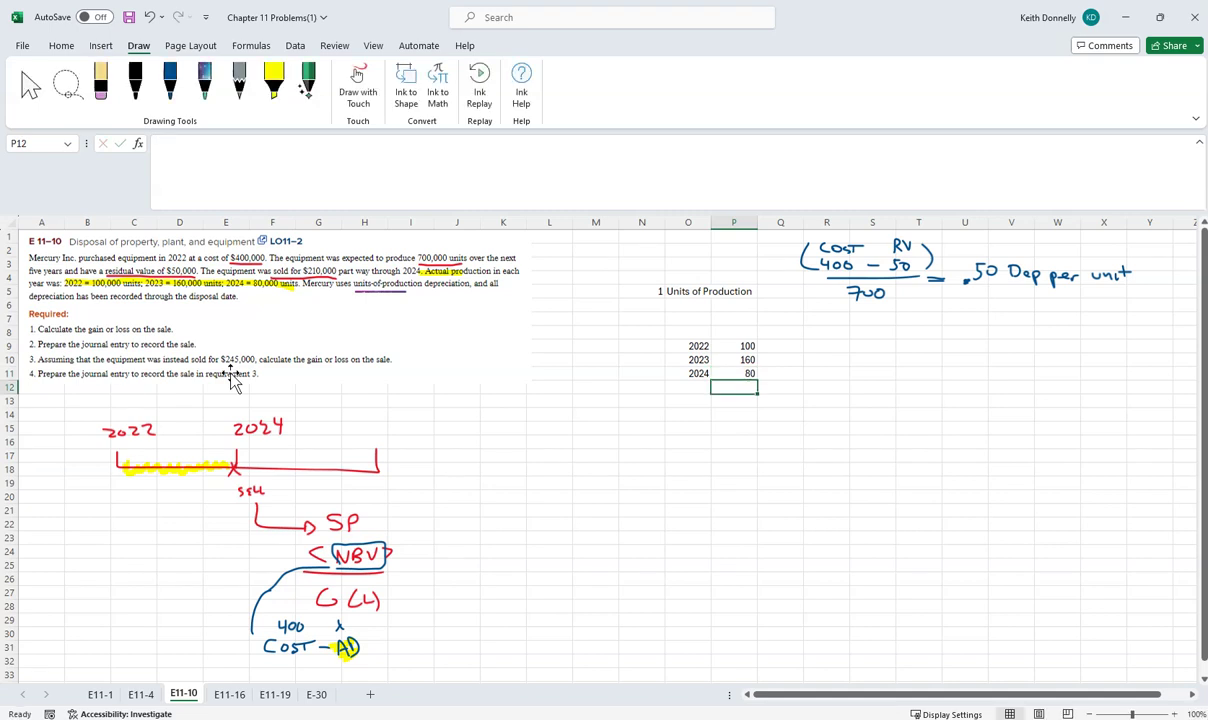
Step: Total the three years' production in P12 with =P9+P10+P11 and add a border line above the total
{"action": "key", "text": "Up"}
{"action": "key", "text": "Up"}
{"action": "key", "text": "Up"}
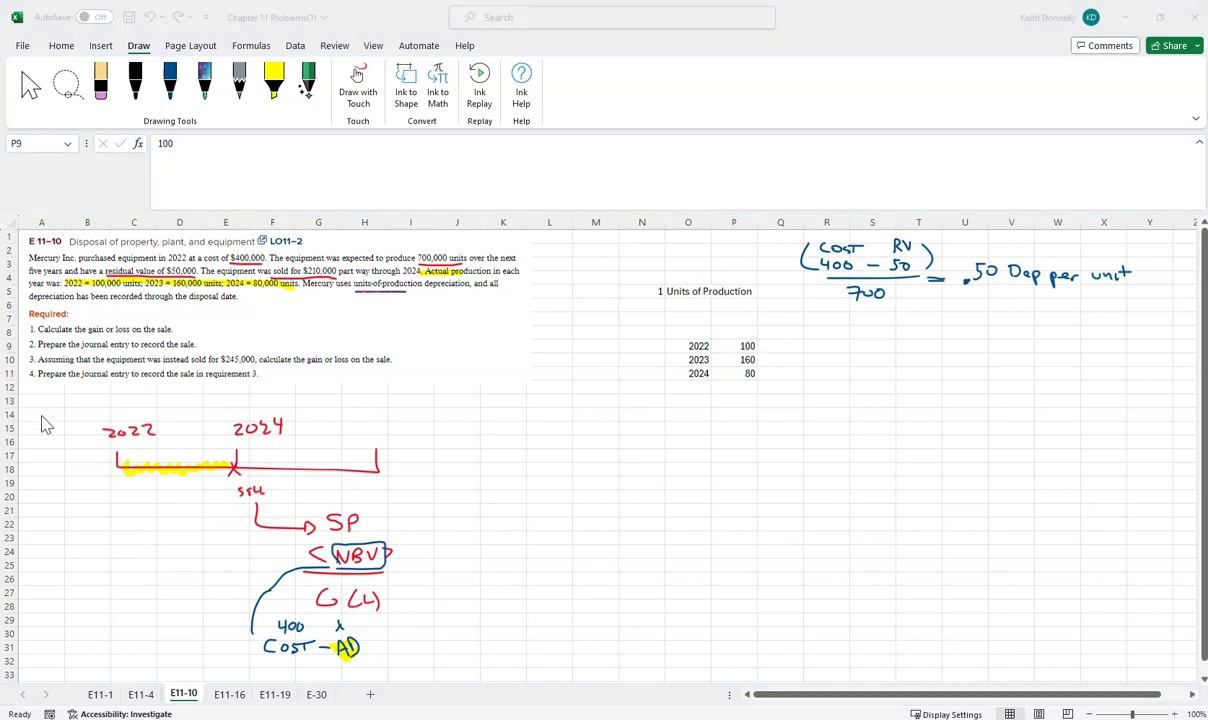
{"action": "left_click", "coordinate": [749, 372]}
{"action": "left_click", "coordinate": [745, 388]}
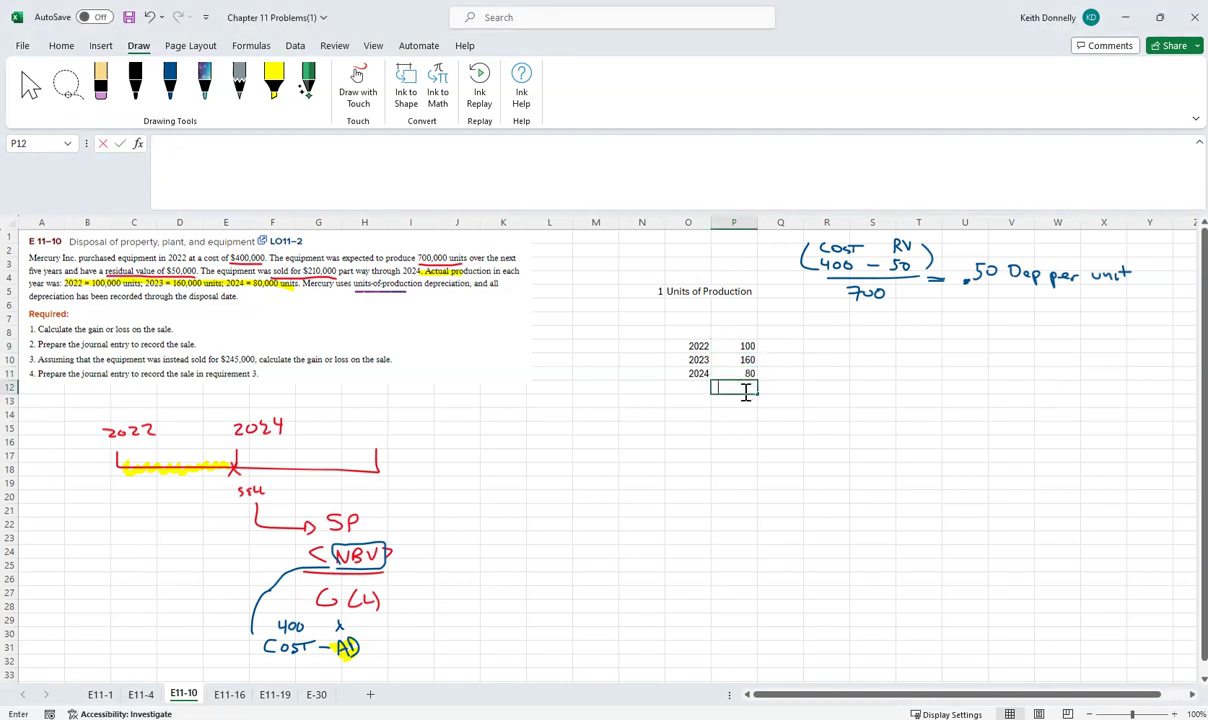
{"action": "type", "text": "="}
{"action": "key", "text": "Up"}
{"action": "key", "text": "Up"}
{"action": "key", "text": "Up"}
{"action": "type", "text": "+"}
{"action": "key", "text": "Up"}
{"action": "key", "text": "Up"}
{"action": "type", "text": "+"}
{"action": "key", "text": "Up"}
{"action": "key", "text": "Return"}
{"action": "left_click", "coordinate": [745, 388]}
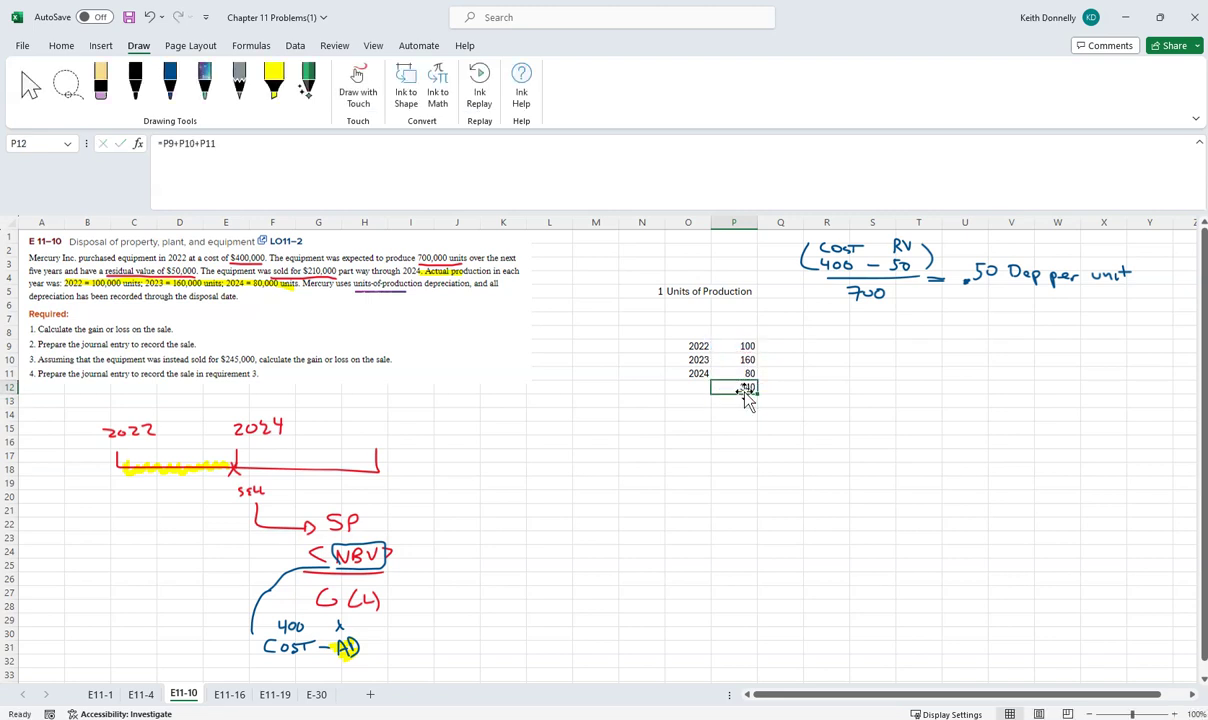
{"action": "left_click", "coordinate": [61, 45]}
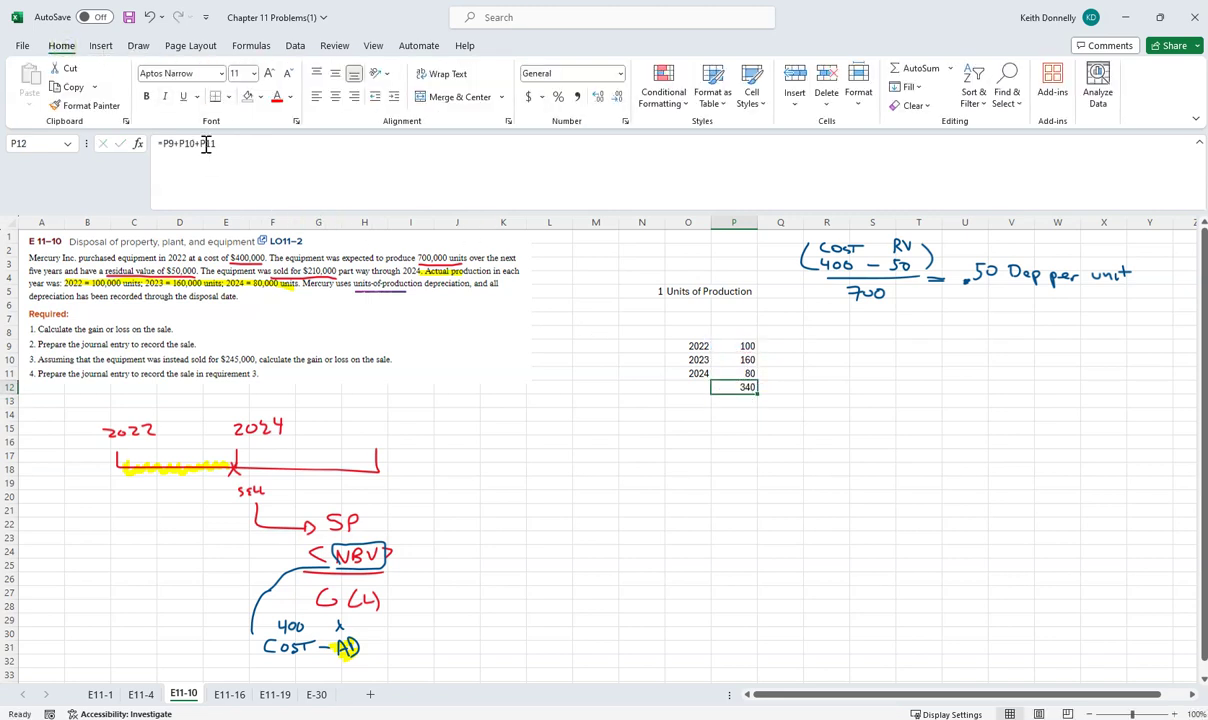
Step: Delete the handwritten 2024 label and its vertical tick from the timeline
{"action": "left_click", "coordinate": [258, 432]}
{"action": "key", "text": "Delete"}
{"action": "key", "text": "ctrl+z"}
{"action": "key", "text": "Delete"}
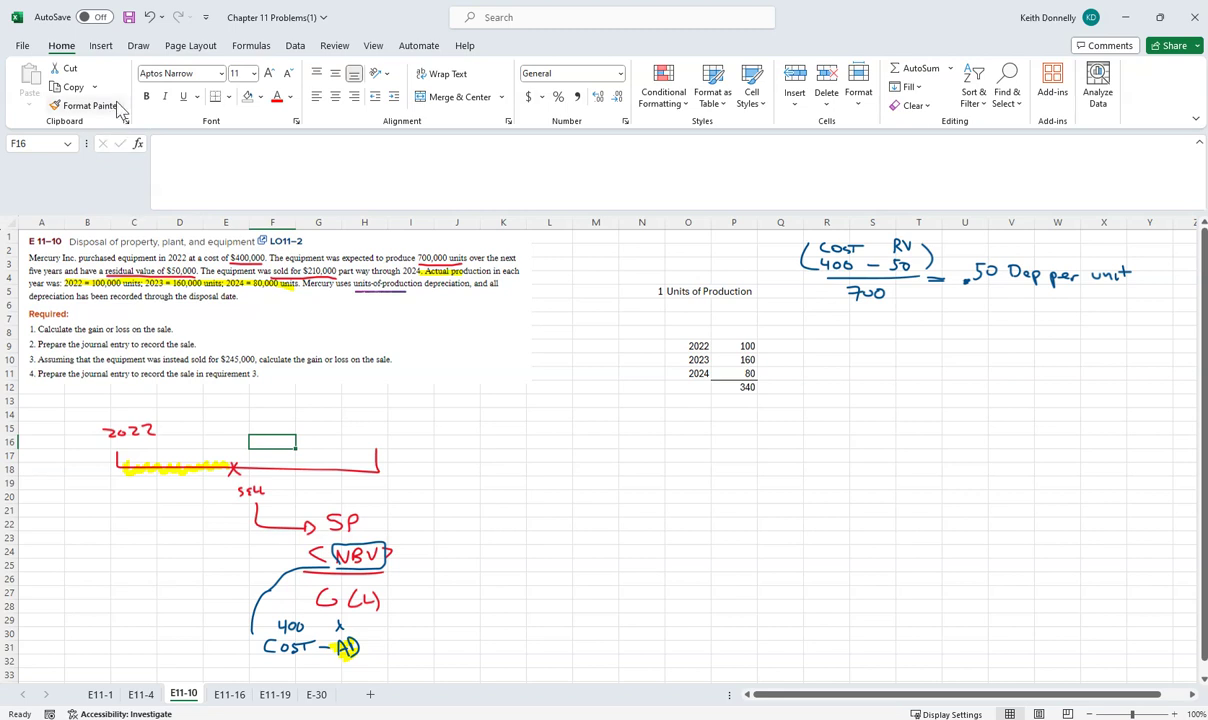
Step: In red, draw a tick before the sale mark labelled 2024 and write 100, 160 and 80 under the timeline segments
{"action": "left_click", "coordinate": [138, 45]}
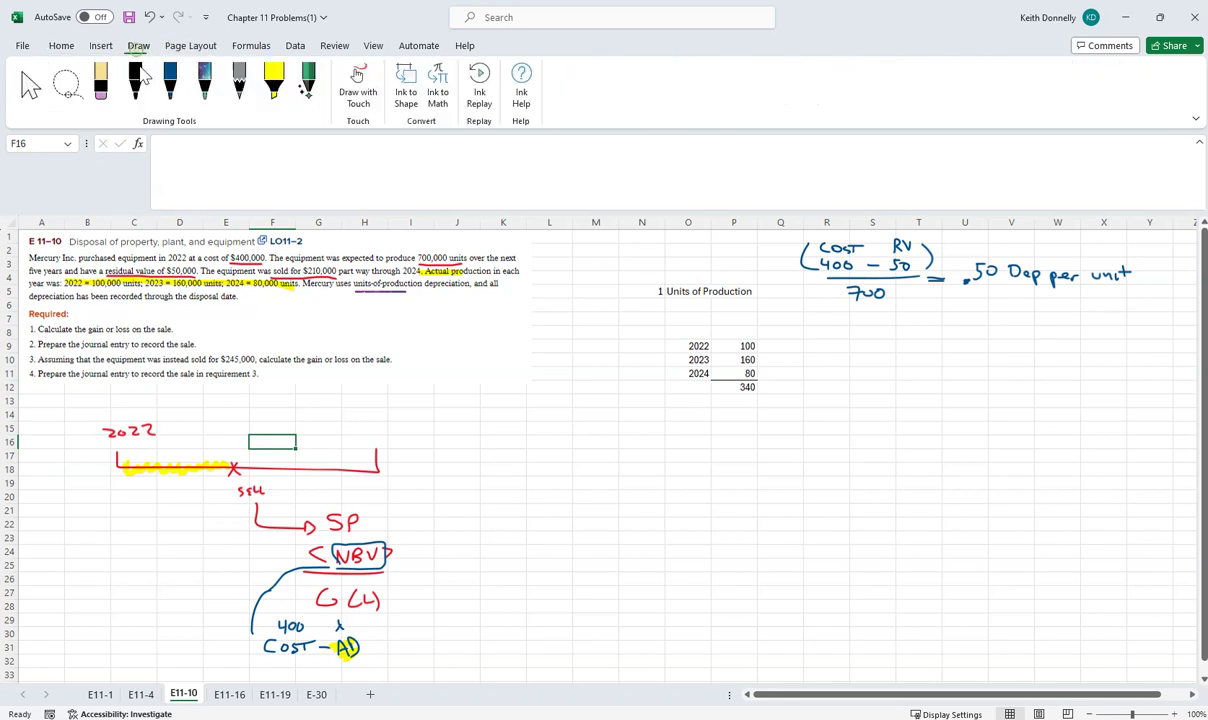
{"action": "left_click", "coordinate": [204, 80]}
{"action": "left_click", "coordinate": [204, 82]}
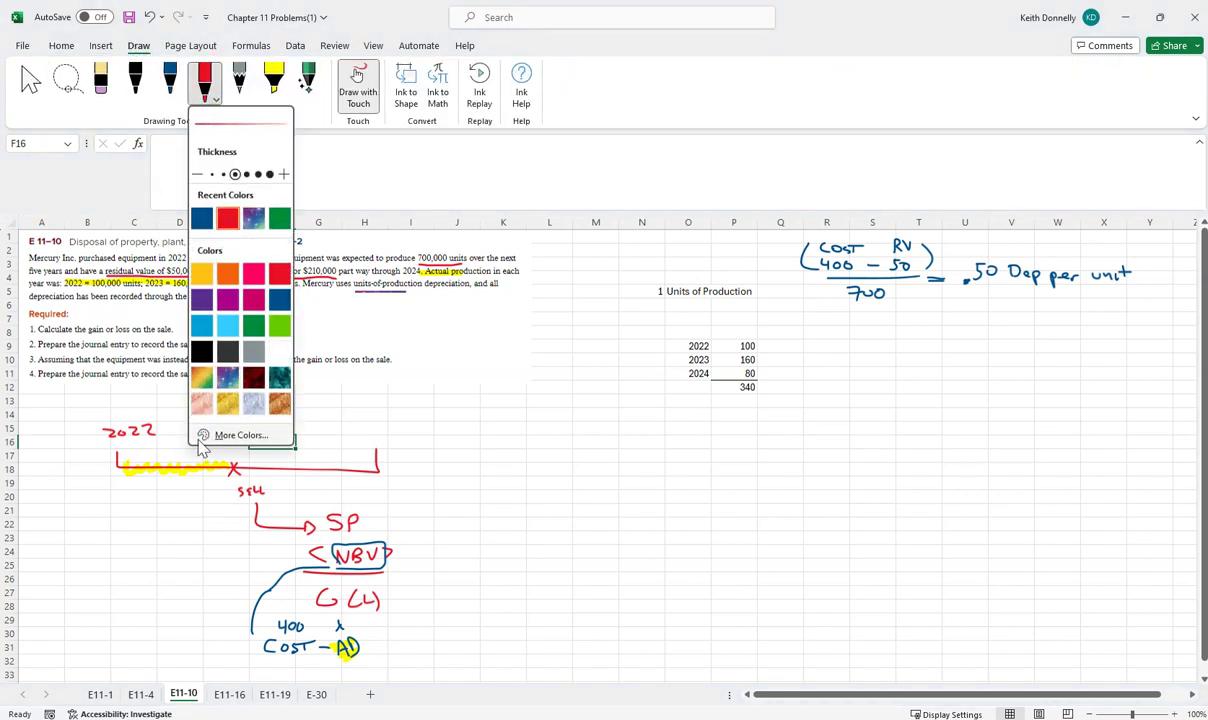
{"action": "left_click", "coordinate": [58, 45]}
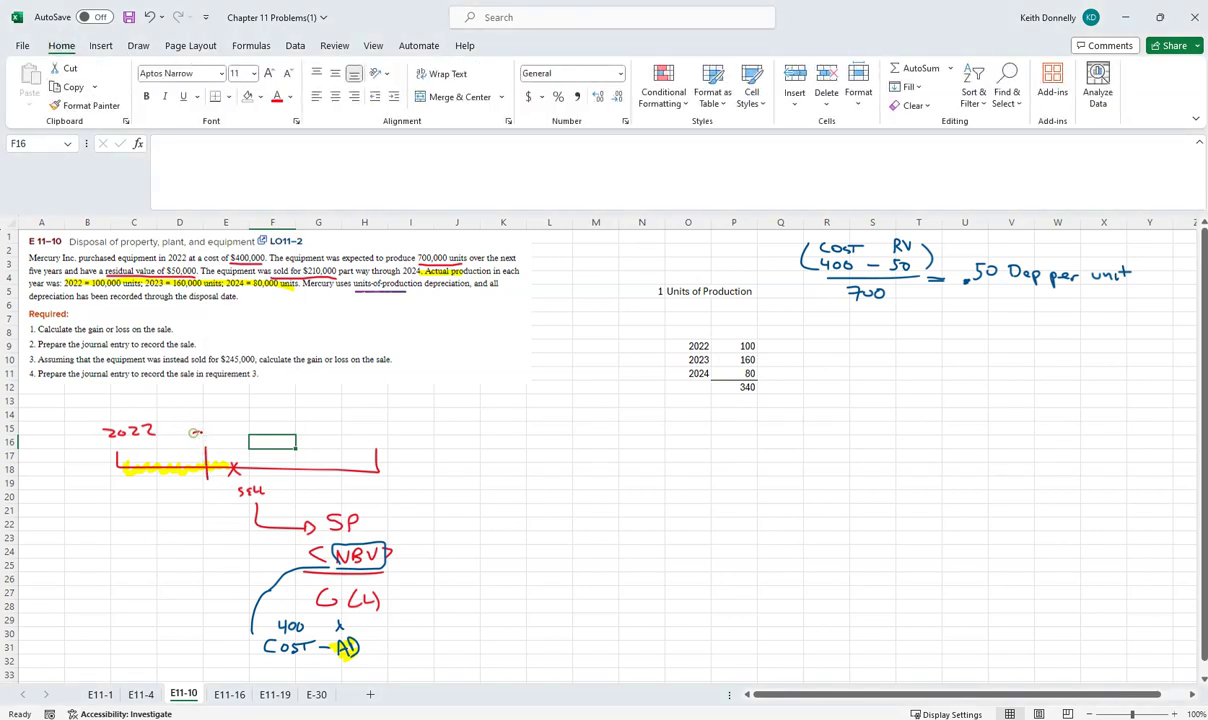
{"action": "left_click_drag", "start_coordinate": [207, 434], "coordinate": [230, 427]}
{"action": "left_click_drag", "start_coordinate": [132, 474], "coordinate": [174, 481]}
{"action": "left_click_drag", "start_coordinate": [216, 473], "coordinate": [221, 477]}
Step: Enter the depreciation rate of .5 in R12, on the production total's row
{"action": "left_click", "coordinate": [740, 387]}
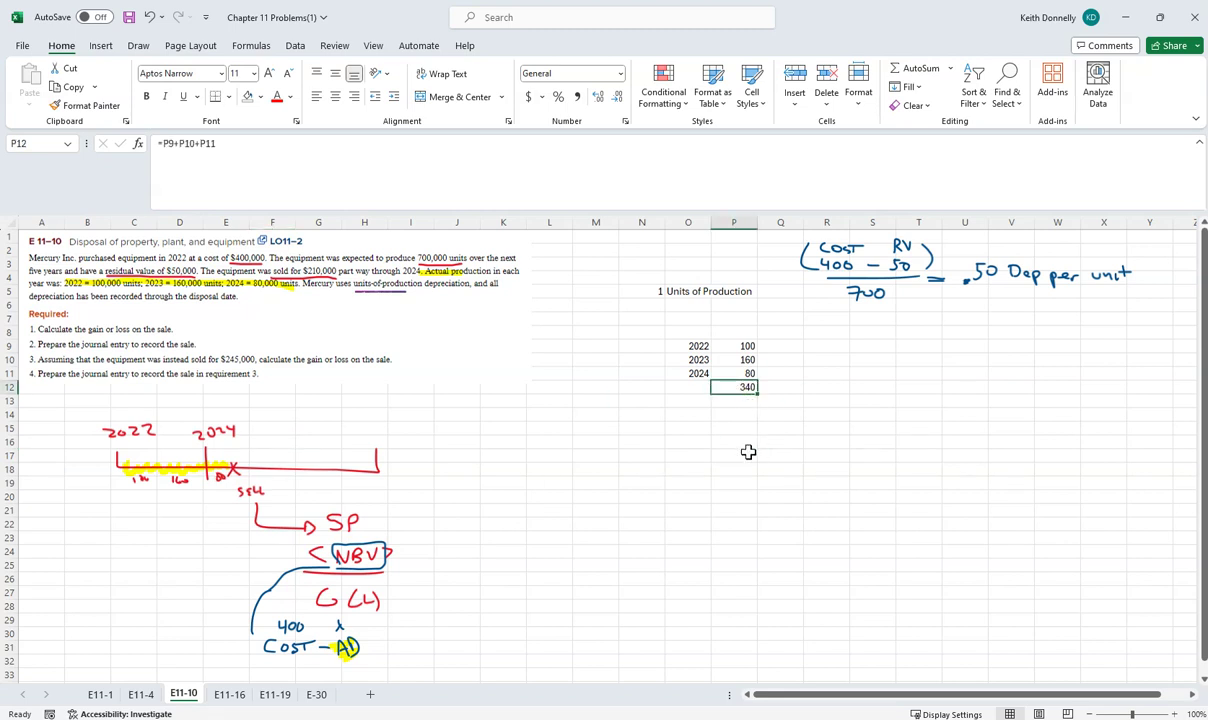
{"action": "key", "text": "Right"}
{"action": "key", "text": "Right"}
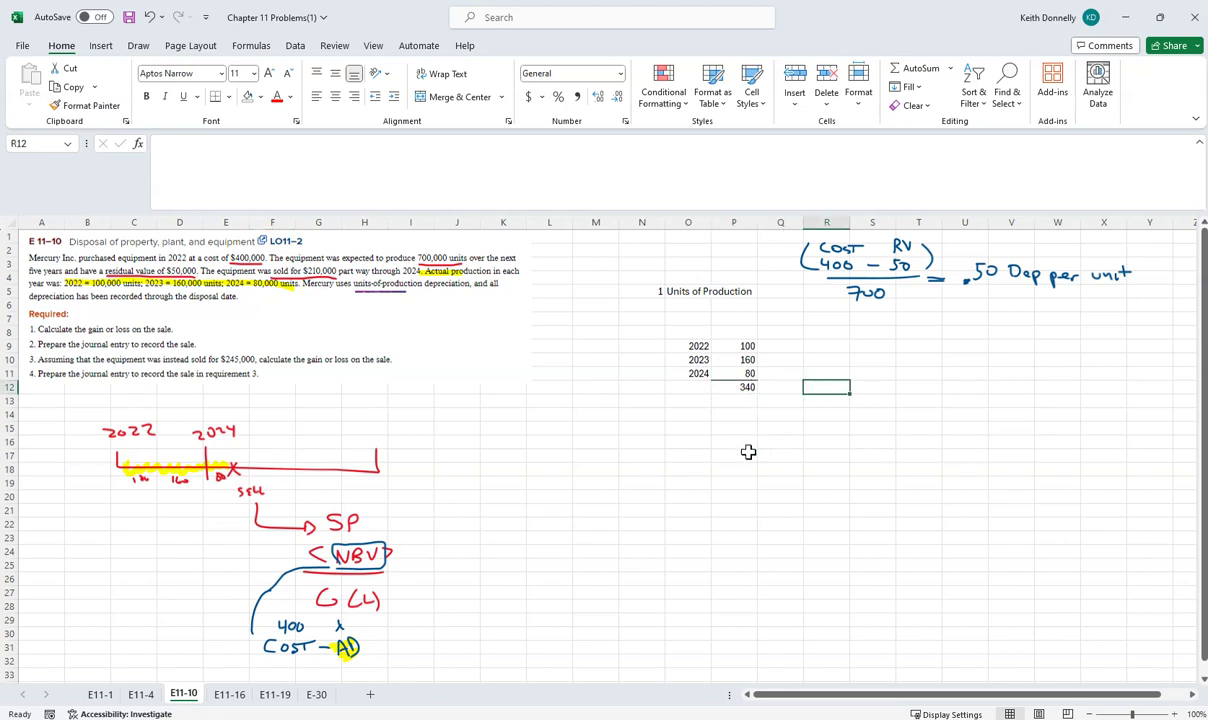
{"action": "type", "text": ".5"}
{"action": "key", "text": "Right"}
{"action": "key", "text": "Right"}
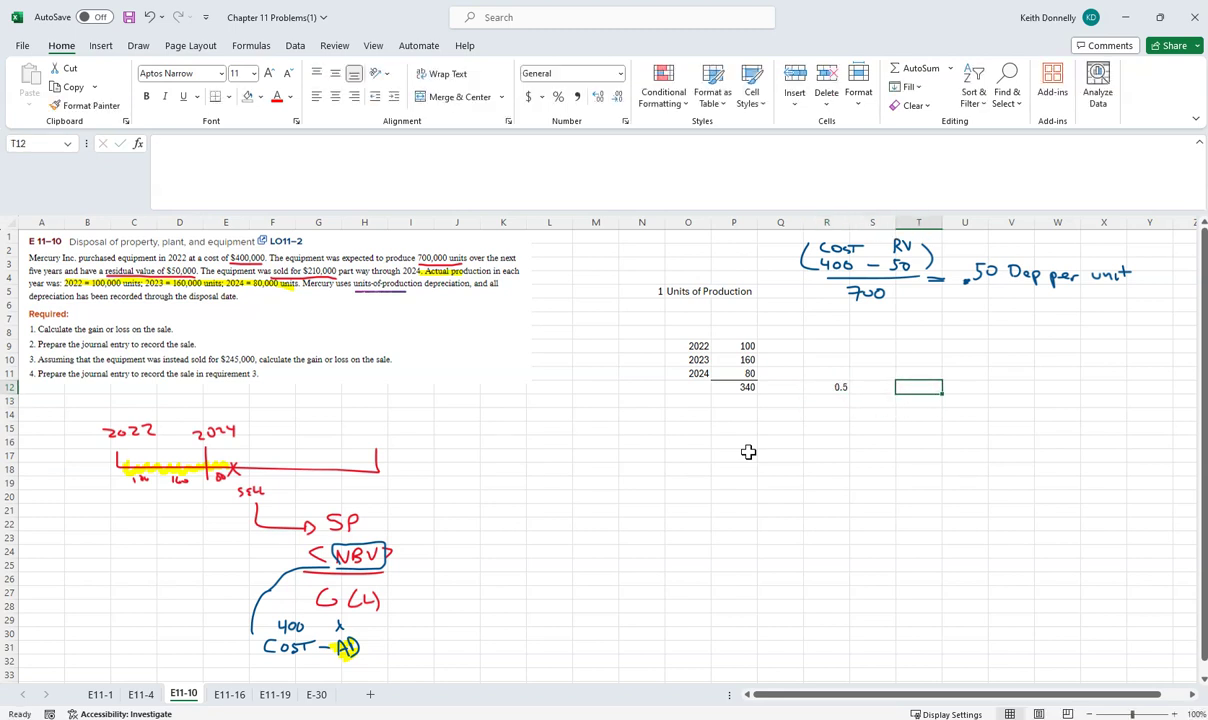
Step: Calculate the accumulated depreciation in T12 with the formula =P12*R12
{"action": "type", "text": "="}
{"action": "key", "text": "Left"}
{"action": "key", "text": "Left"}
{"action": "key", "text": "Left"}
{"action": "key", "text": "Left"}
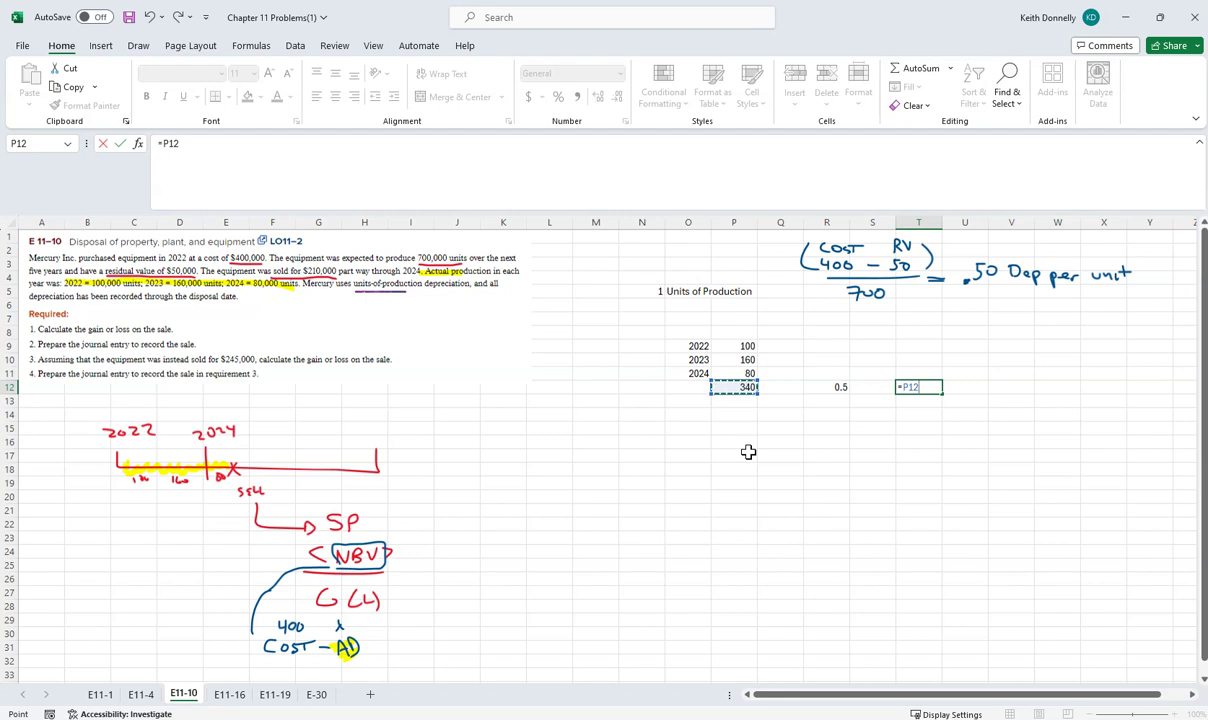
{"action": "type", "text": "*"}
{"action": "key", "text": "Left"}
{"action": "key", "text": "Left"}
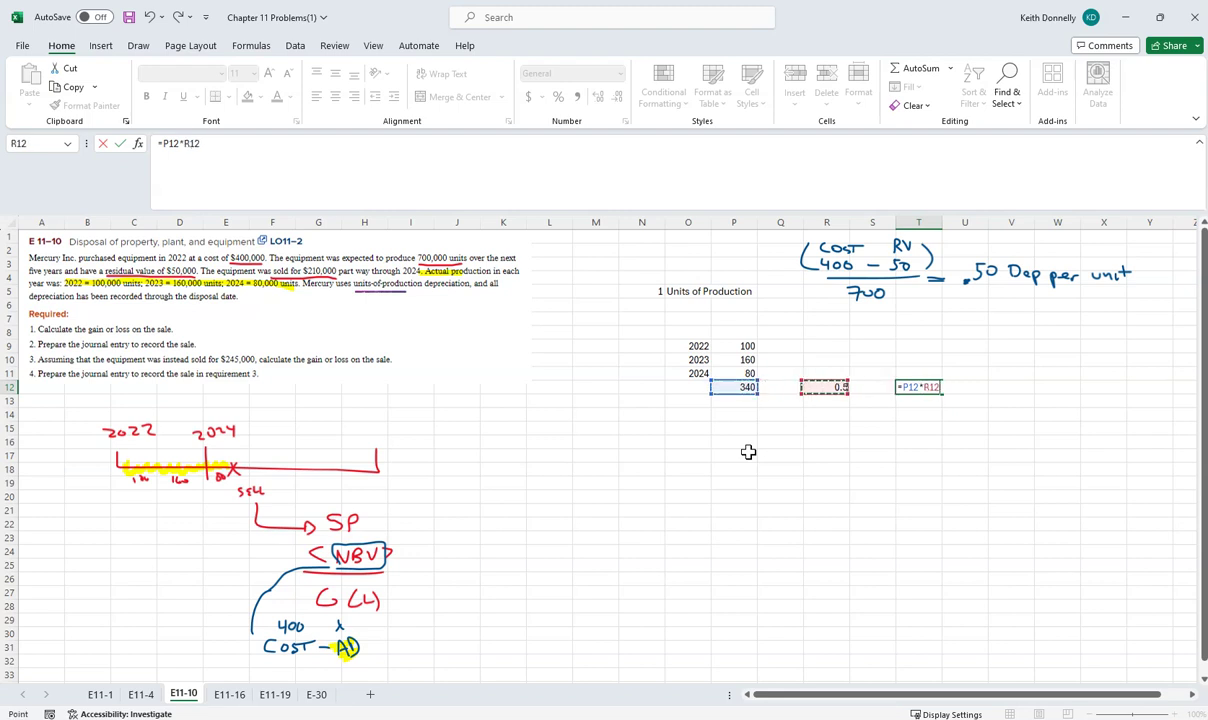
{"action": "key", "text": "Return"}
{"action": "key", "text": "Up"}
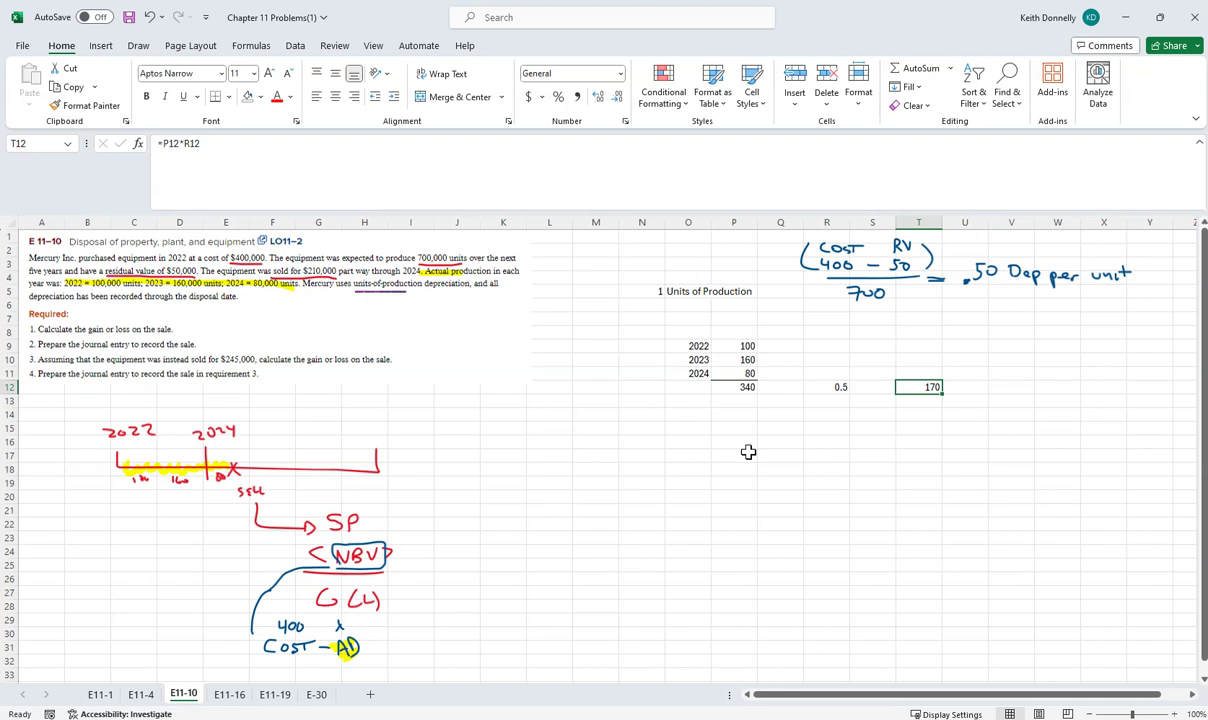
Step: Draw red X marks on either side of the rate in row 12 and handwrite ACT below the production total
{"action": "left_click", "coordinate": [138, 45]}
{"action": "left_click", "coordinate": [204, 80]}
{"action": "mouse_move", "coordinate": [781, 378]}
{"action": "left_mouse_down"}
{"action": "mouse_move", "coordinate": [793, 390]}
{"action": "mouse_move", "coordinate": [781, 390]}
{"action": "left_mouse_up"}
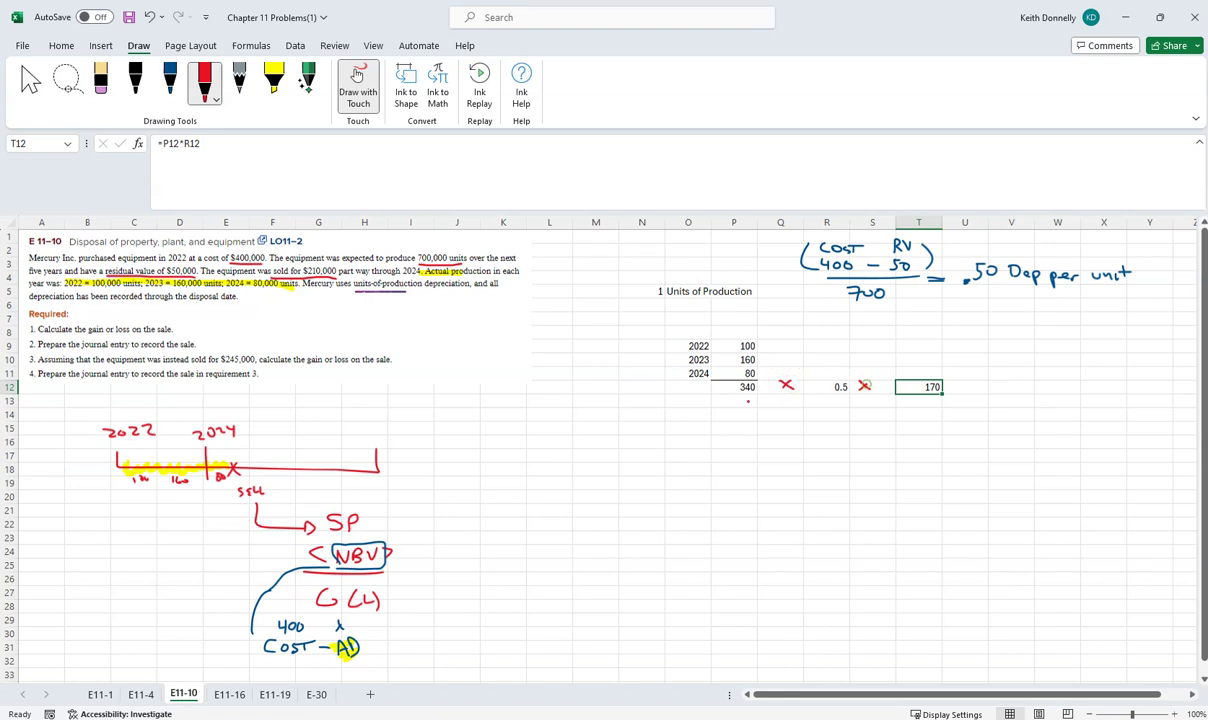
{"action": "mouse_move", "coordinate": [707, 405]}
{"action": "left_mouse_down"}
{"action": "mouse_move", "coordinate": [741, 394]}
{"action": "mouse_move", "coordinate": [734, 404]}
{"action": "left_mouse_up"}
Step: Highlight in yellow the handwritten .50 and the 0.5 rate in R12, and put the highlighter away
{"action": "left_click", "coordinate": [274, 80]}
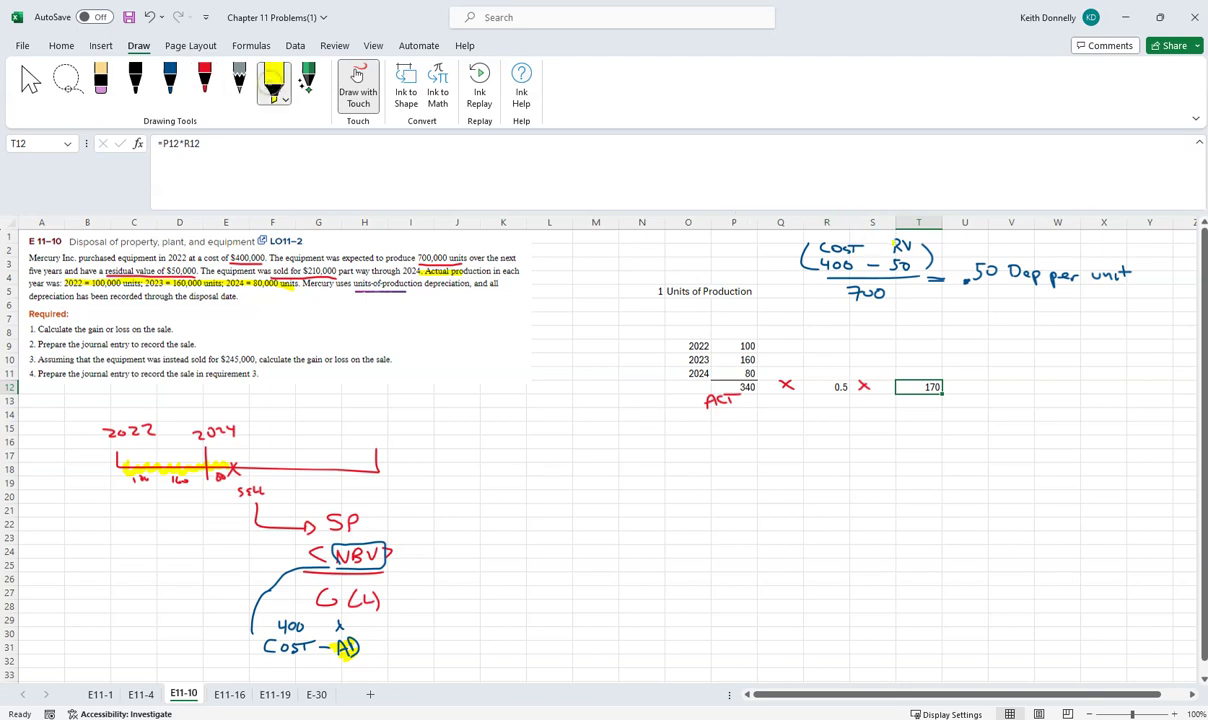
{"action": "left_click_drag", "start_coordinate": [966, 279], "coordinate": [998, 271]}
{"action": "left_click_drag", "start_coordinate": [827, 387], "coordinate": [851, 387]}
{"action": "left_click", "coordinate": [31, 82]}
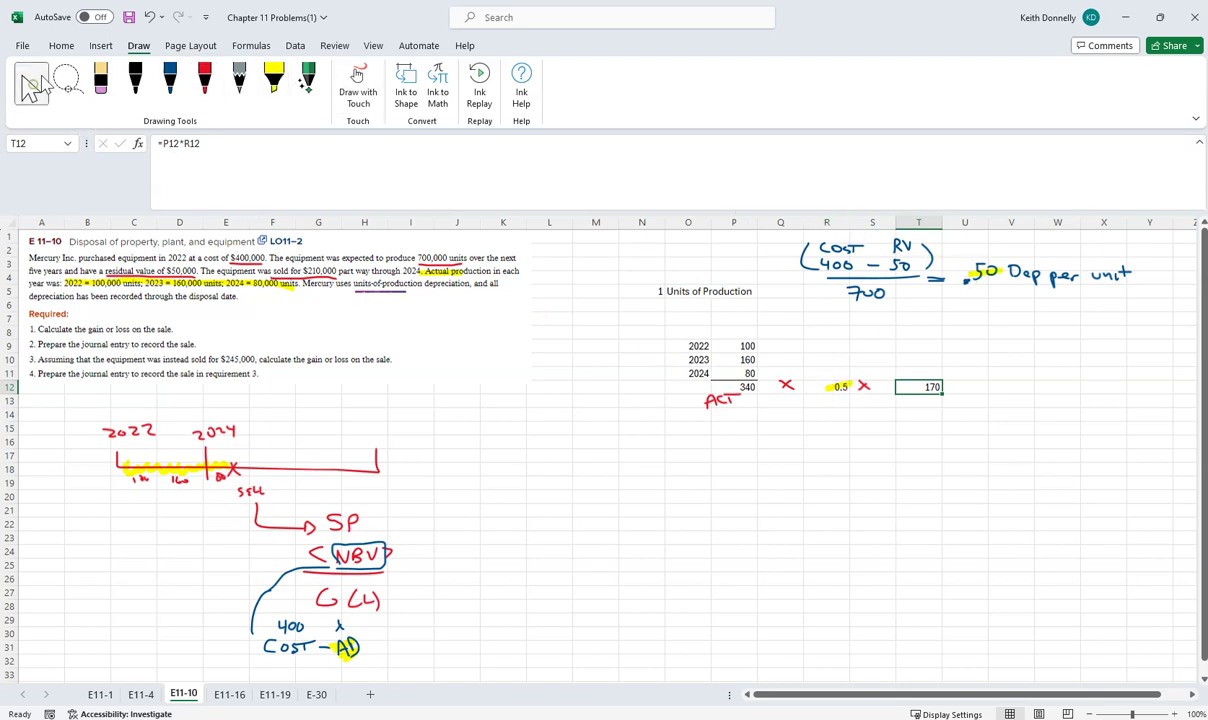
{"action": "left_click", "coordinate": [61, 45]}
{"action": "left_click", "coordinate": [138, 45]}
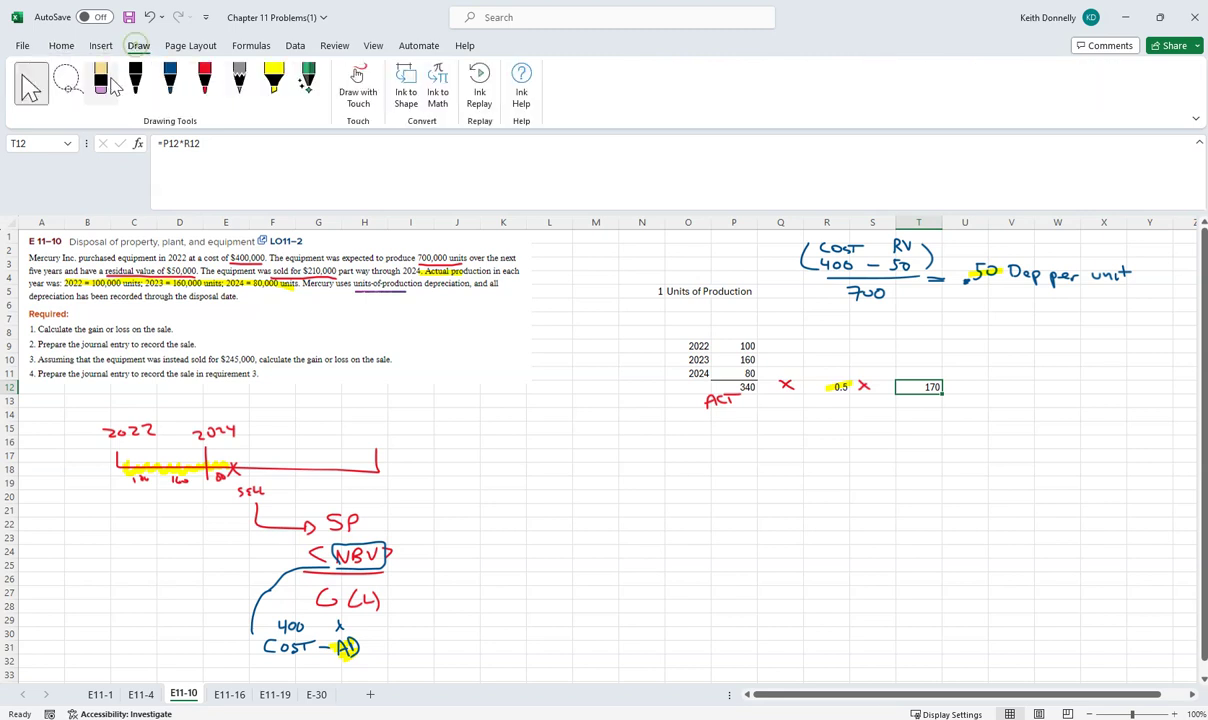
Step: Erase the second red X in row 12 and draw a red equals sign between 0.5 and the result in T12
{"action": "left_click", "coordinate": [100, 80]}
{"action": "left_click", "coordinate": [863, 386]}
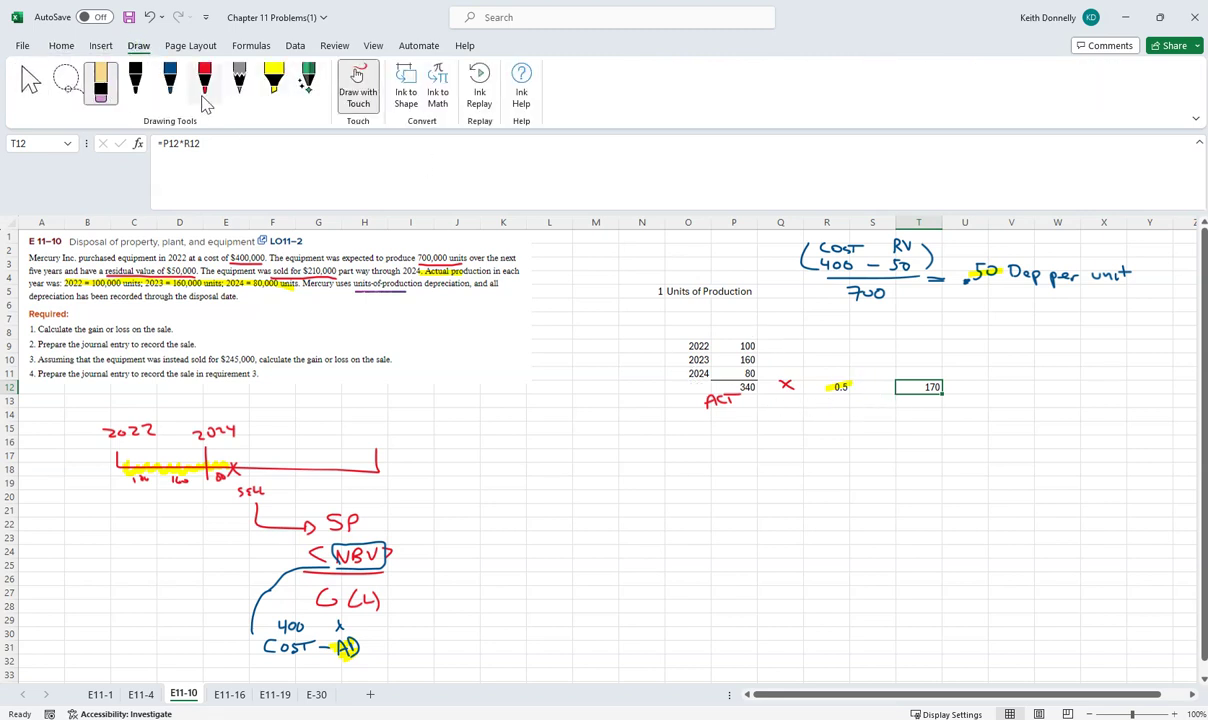
{"action": "left_click", "coordinate": [205, 92]}
{"action": "left_click", "coordinate": [871, 390]}
{"action": "left_click_drag", "start_coordinate": [865, 384], "coordinate": [879, 384]}
{"action": "left_click_drag", "start_coordinate": [865, 390], "coordinate": [879, 390]}
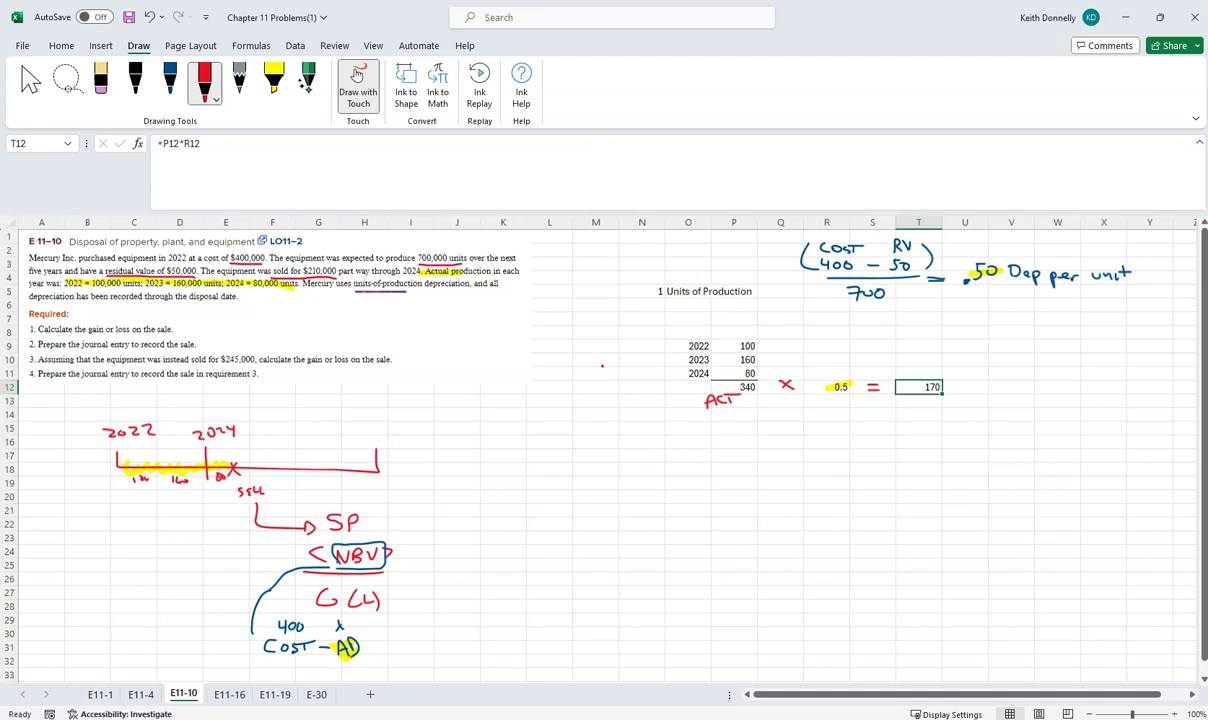
Step: Handwrite 210 SP in red below the depreciation calculation, with NBV under it and an arrow leading from NBV to an opening parenthesis
{"action": "mouse_move", "coordinate": [759, 442]}
{"action": "left_mouse_down"}
{"action": "mouse_move", "coordinate": [743, 459]}
{"action": "mouse_move", "coordinate": [769, 453]}
{"action": "left_mouse_up"}
{"action": "mouse_move", "coordinate": [664, 446]}
{"action": "left_mouse_down"}
{"action": "mouse_move", "coordinate": [695, 462]}
{"action": "mouse_move", "coordinate": [717, 445]}
{"action": "left_mouse_up"}
{"action": "left_click", "coordinate": [707, 460]}
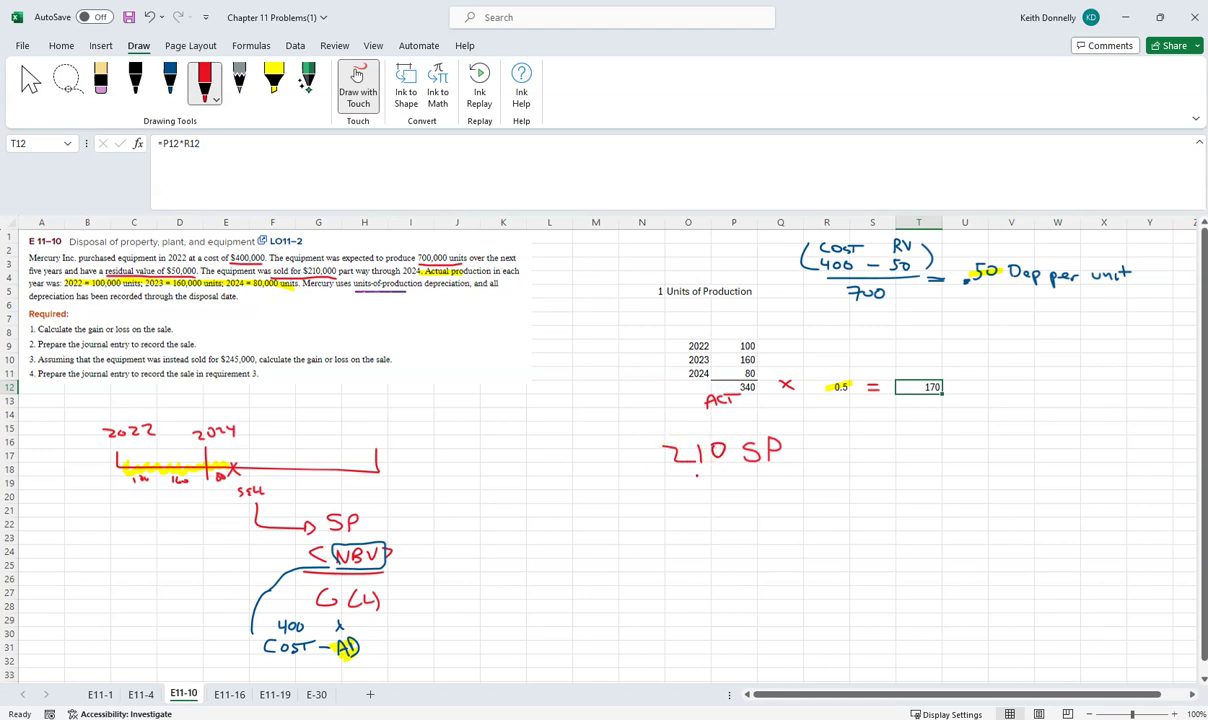
{"action": "mouse_move", "coordinate": [743, 499]}
{"action": "left_mouse_down"}
{"action": "mouse_move", "coordinate": [757, 479]}
{"action": "mouse_move", "coordinate": [768, 499]}
{"action": "left_mouse_up"}
{"action": "left_click", "coordinate": [785, 499]}
{"action": "mouse_move", "coordinate": [786, 478]}
{"action": "left_mouse_down"}
{"action": "mouse_move", "coordinate": [785, 492]}
{"action": "mouse_move", "coordinate": [793, 478]}
{"action": "mouse_move", "coordinate": [951, 503]}
{"action": "left_mouse_up"}
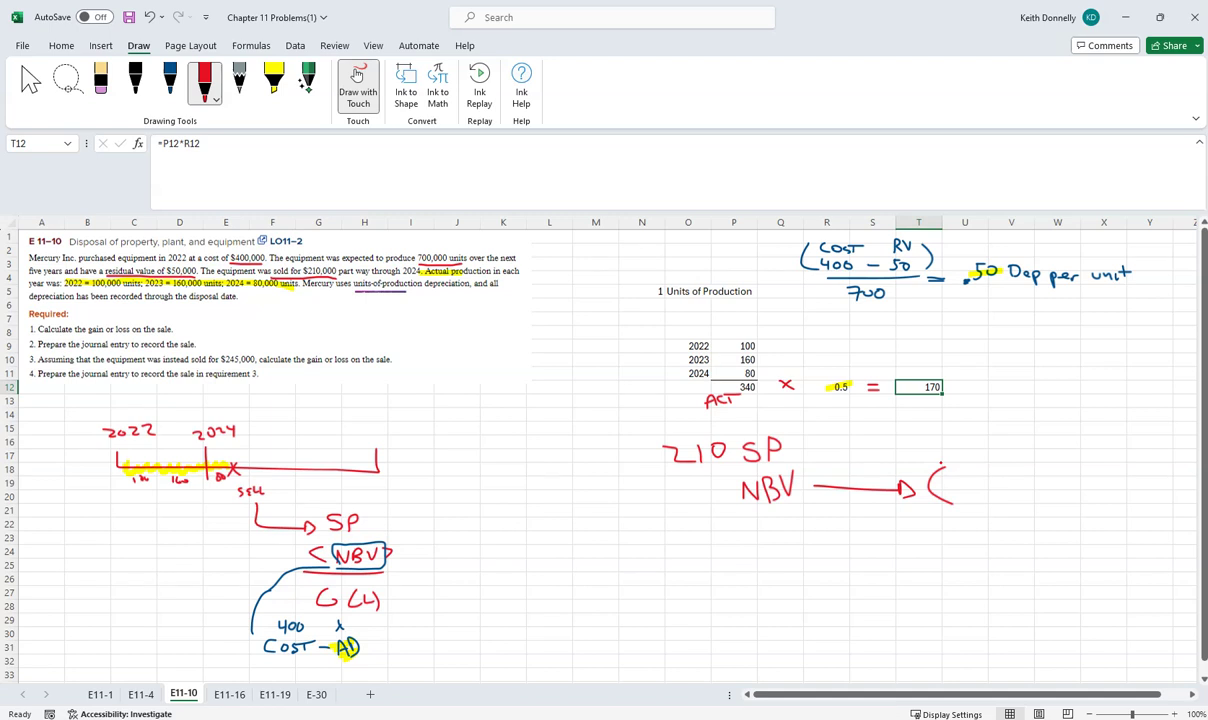
Step: Complete the NBV bracket as 400 − 170, labelled COST and AD, and add a red check mark above T12
{"action": "mouse_move", "coordinate": [962, 479]}
{"action": "left_mouse_down"}
{"action": "mouse_move", "coordinate": [965, 499]}
{"action": "mouse_move", "coordinate": [985, 483]}
{"action": "mouse_move", "coordinate": [968, 464]}
{"action": "left_mouse_up"}
{"action": "mouse_move", "coordinate": [980, 453]}
{"action": "left_mouse_down"}
{"action": "mouse_move", "coordinate": [985, 466]}
{"action": "mouse_move", "coordinate": [1008, 453]}
{"action": "mouse_move", "coordinate": [1019, 488]}
{"action": "mouse_move", "coordinate": [1058, 470]}
{"action": "left_mouse_up"}
{"action": "left_click_drag", "start_coordinate": [1058, 454], "coordinate": [1058, 470]}
{"action": "left_click_drag", "start_coordinate": [930, 371], "coordinate": [947, 364]}
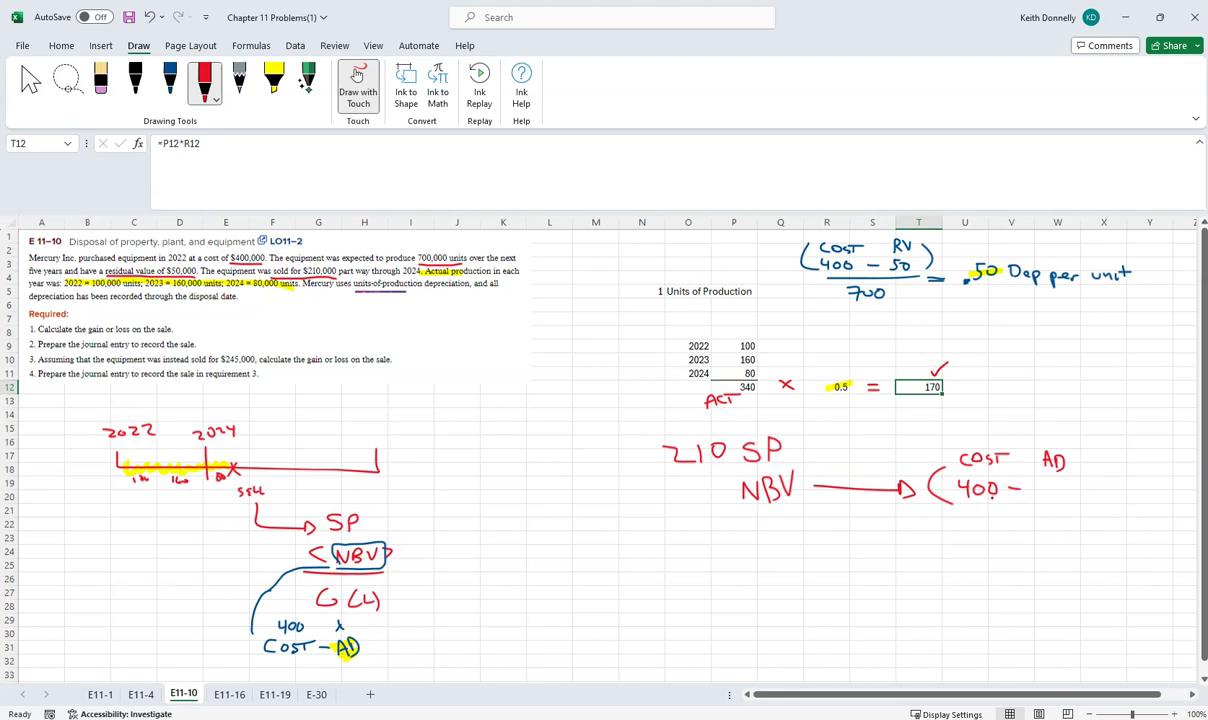
{"action": "left_click_drag", "start_coordinate": [1038, 478], "coordinate": [1039, 495]}
{"action": "mouse_move", "coordinate": [1046, 479]}
{"action": "left_mouse_down"}
{"action": "mouse_move", "coordinate": [1051, 496]}
{"action": "mouse_move", "coordinate": [1068, 479]}
{"action": "mouse_move", "coordinate": [1082, 493]}
{"action": "left_mouse_up"}
{"action": "left_click_drag", "start_coordinate": [1089, 474], "coordinate": [1090, 500]}
Step: Calculate the net book value in R24 with =400-170 and the sale result in R25 with =210-230
{"action": "key", "text": "Escape"}
{"action": "double_click", "coordinate": [841, 553]}
{"action": "type", "text": "=400-170"}
{"action": "key", "text": "Return"}
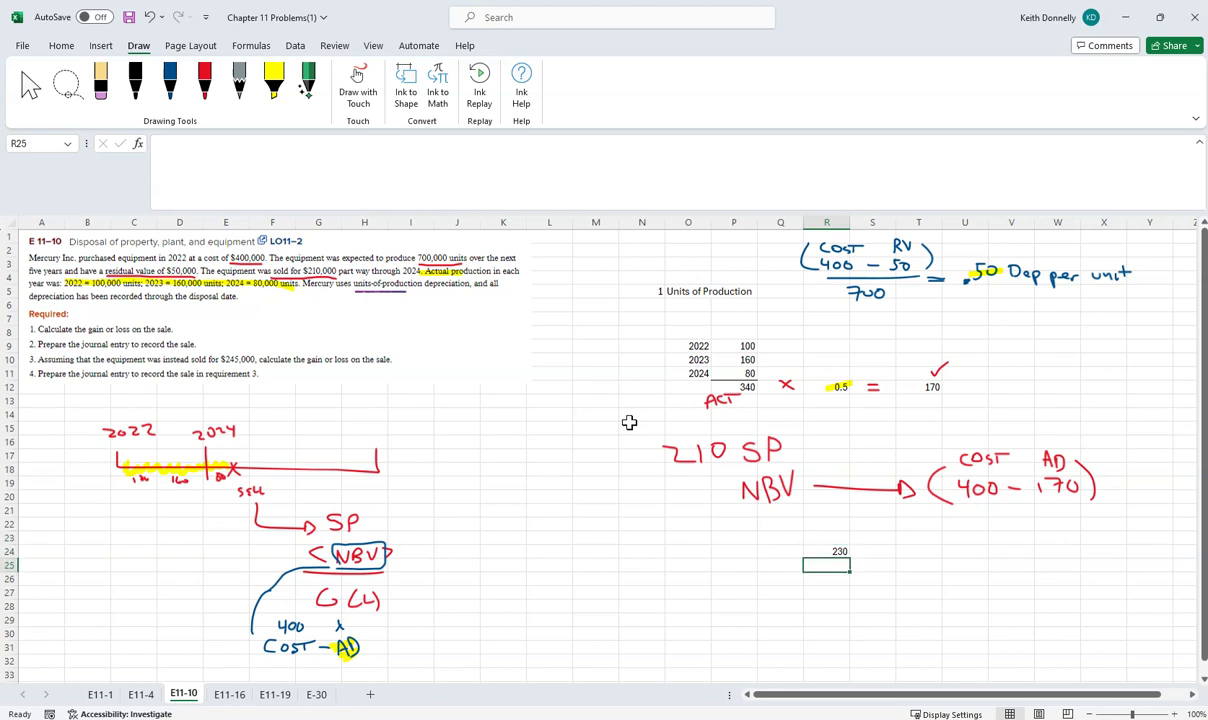
{"action": "type", "text": "=210-230"}
{"action": "key", "text": "Return"}
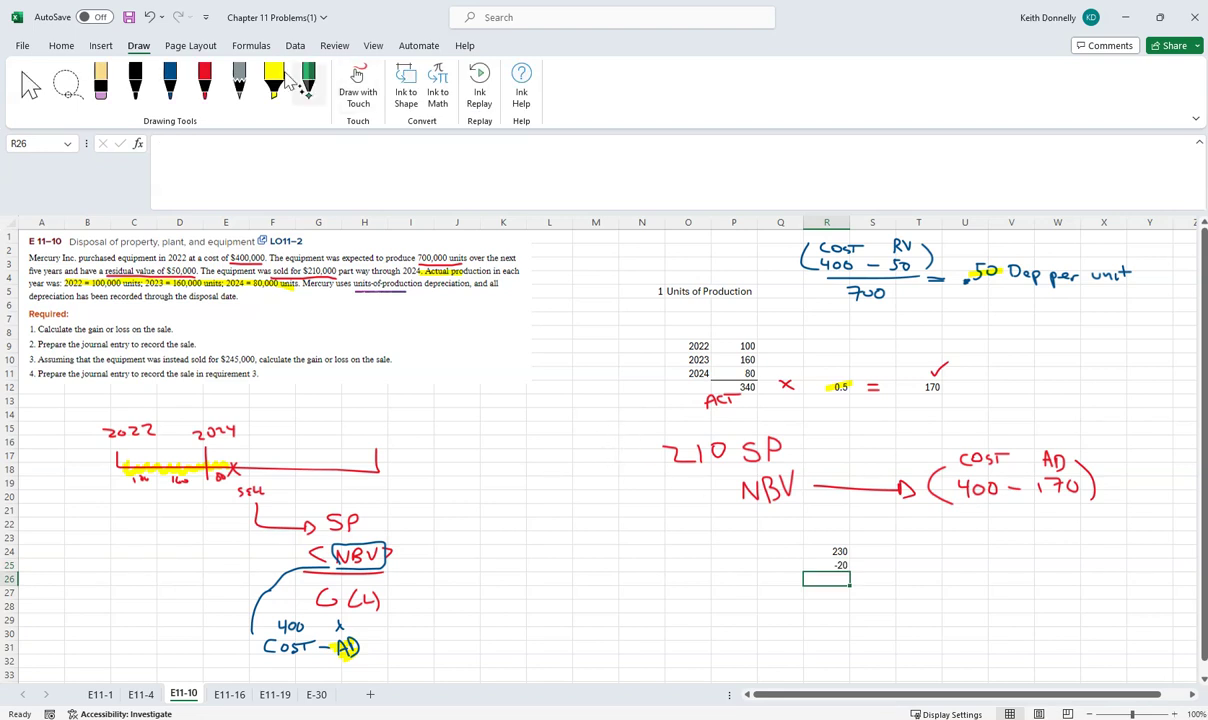
Step: Handwrite 230 in red before NBV, rule a line under the figures and write <20> LOSS below it
{"action": "left_click", "coordinate": [206, 86]}
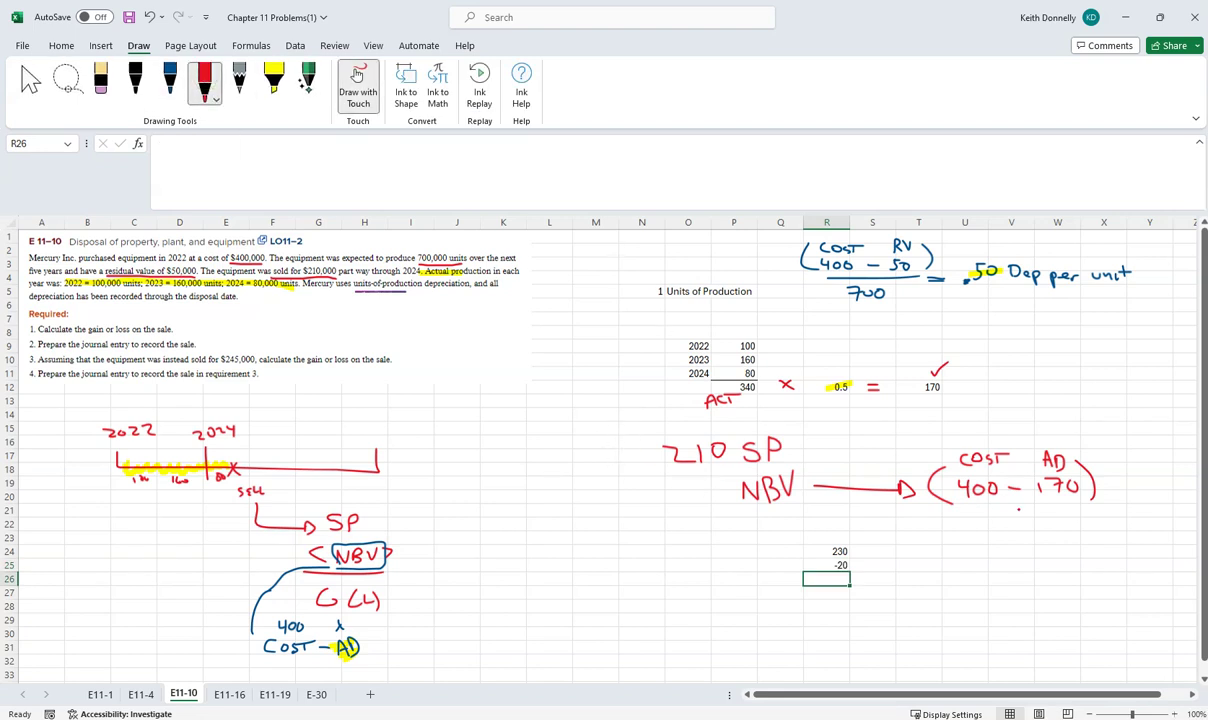
{"action": "mouse_move", "coordinate": [668, 483]}
{"action": "left_mouse_down"}
{"action": "mouse_move", "coordinate": [695, 505]}
{"action": "mouse_move", "coordinate": [724, 482]}
{"action": "left_mouse_up"}
{"action": "left_click_drag", "start_coordinate": [643, 514], "coordinate": [932, 523]}
{"action": "mouse_move", "coordinate": [676, 543]}
{"action": "left_mouse_down"}
{"action": "mouse_move", "coordinate": [679, 565]}
{"action": "mouse_move", "coordinate": [701, 546]}
{"action": "mouse_move", "coordinate": [734, 566]}
{"action": "mouse_move", "coordinate": [776, 566]}
{"action": "mouse_move", "coordinate": [785, 547]}
{"action": "mouse_move", "coordinate": [806, 566]}
{"action": "left_mouse_up"}
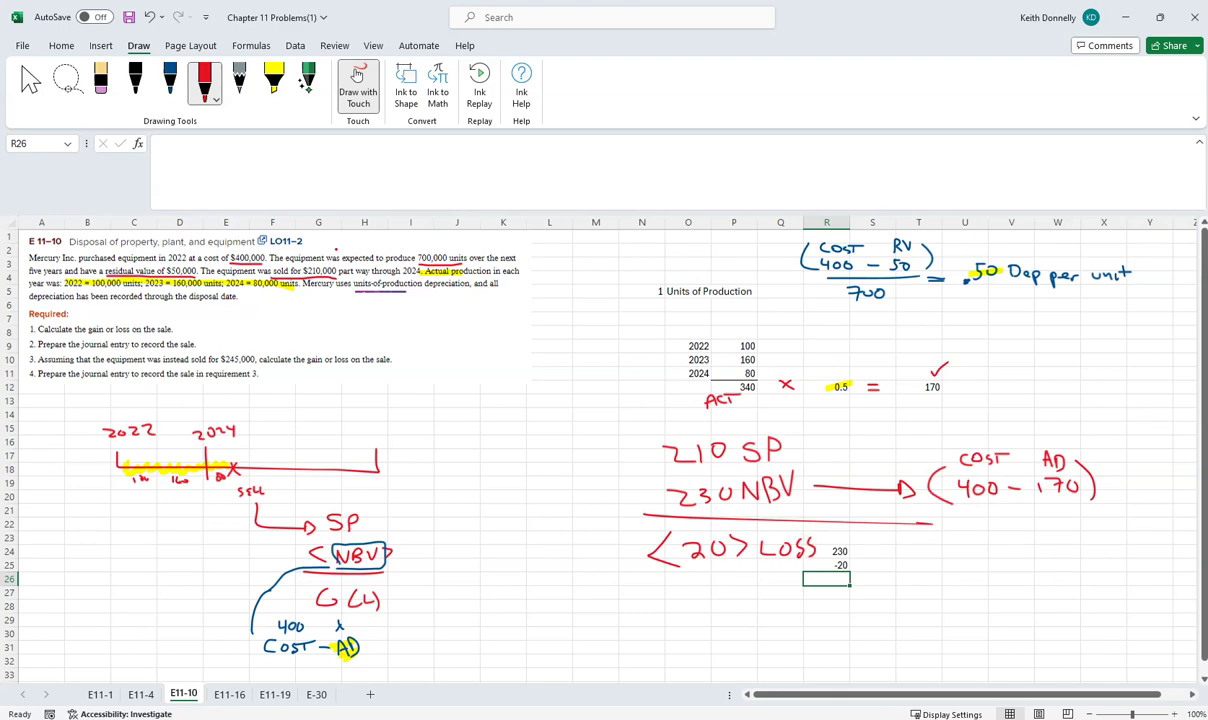
Step: Stop inking and delete the two scratch calculations in R25 and R24
{"action": "left_click", "coordinate": [357, 80]}
{"action": "key", "text": "Up"}
{"action": "key", "text": "Delete"}
{"action": "key", "text": "Up"}
{"action": "key", "text": "Delete"}
{"action": "key", "text": "Down"}
{"action": "key", "text": "Down"}
Step: Handwrite a boxed JE - SALE heading in blue below the loss, with a boxed Dr. Cash 210 line under it
{"action": "scroll", "coordinate": [650, 490], "scroll_direction": "down", "scroll_amount": 3}
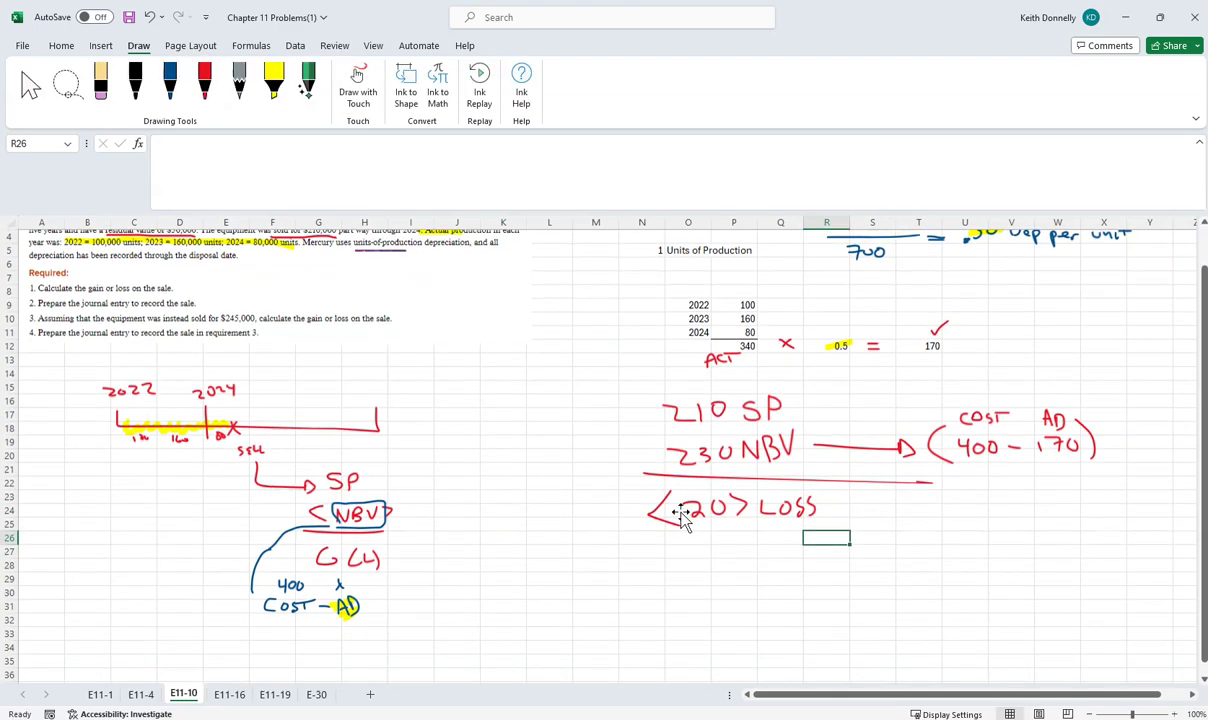
{"action": "left_click", "coordinate": [170, 85]}
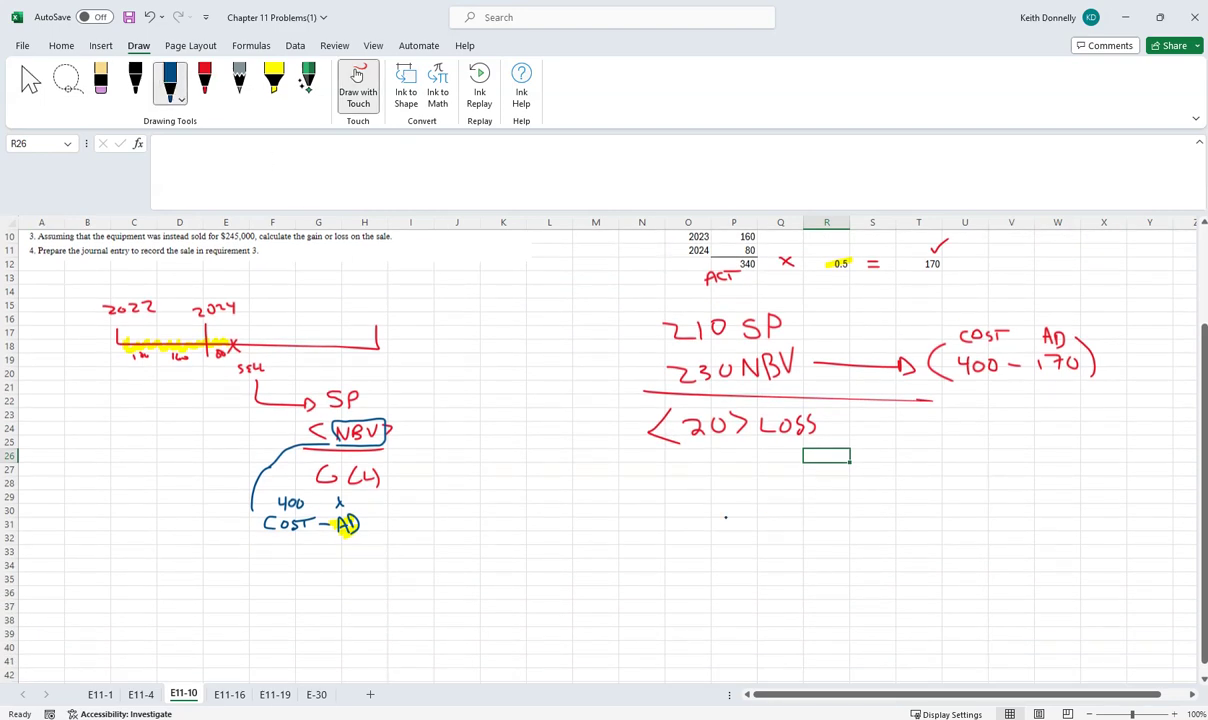
{"action": "left_click_drag", "start_coordinate": [680, 493], "coordinate": [771, 497]}
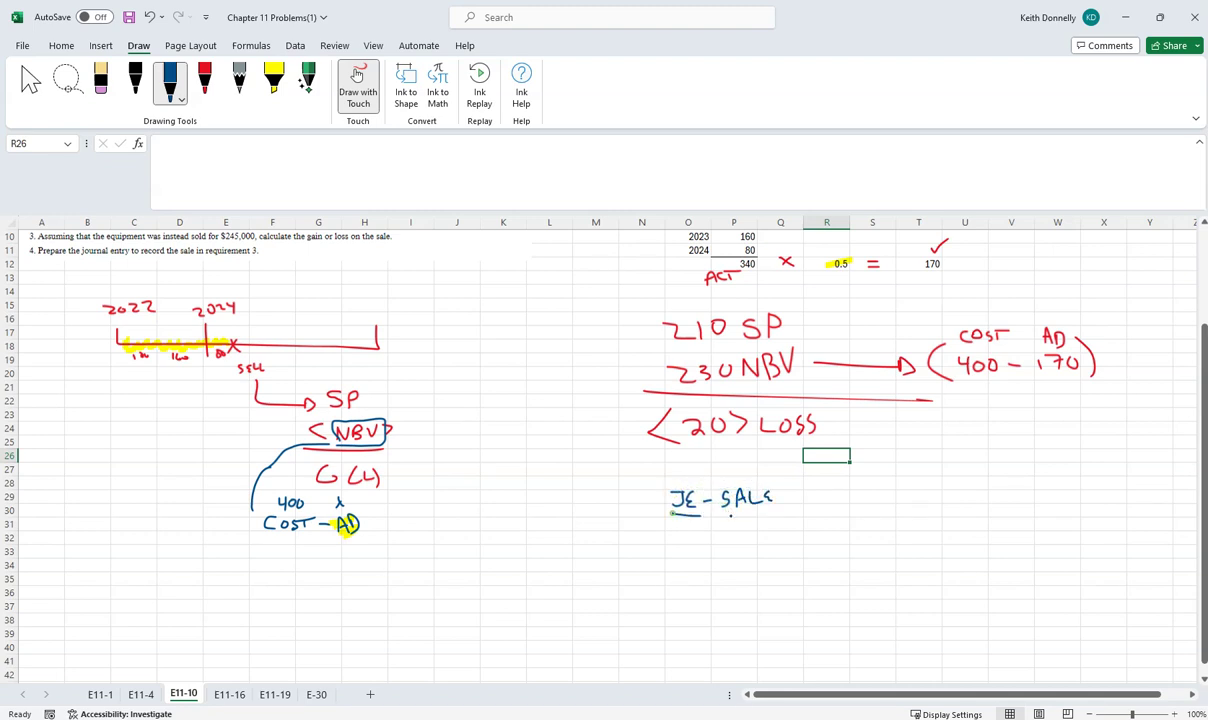
{"action": "mouse_move", "coordinate": [643, 476]}
{"action": "left_mouse_down"}
{"action": "mouse_move", "coordinate": [648, 512]}
{"action": "mouse_move", "coordinate": [642, 474]}
{"action": "left_mouse_up"}
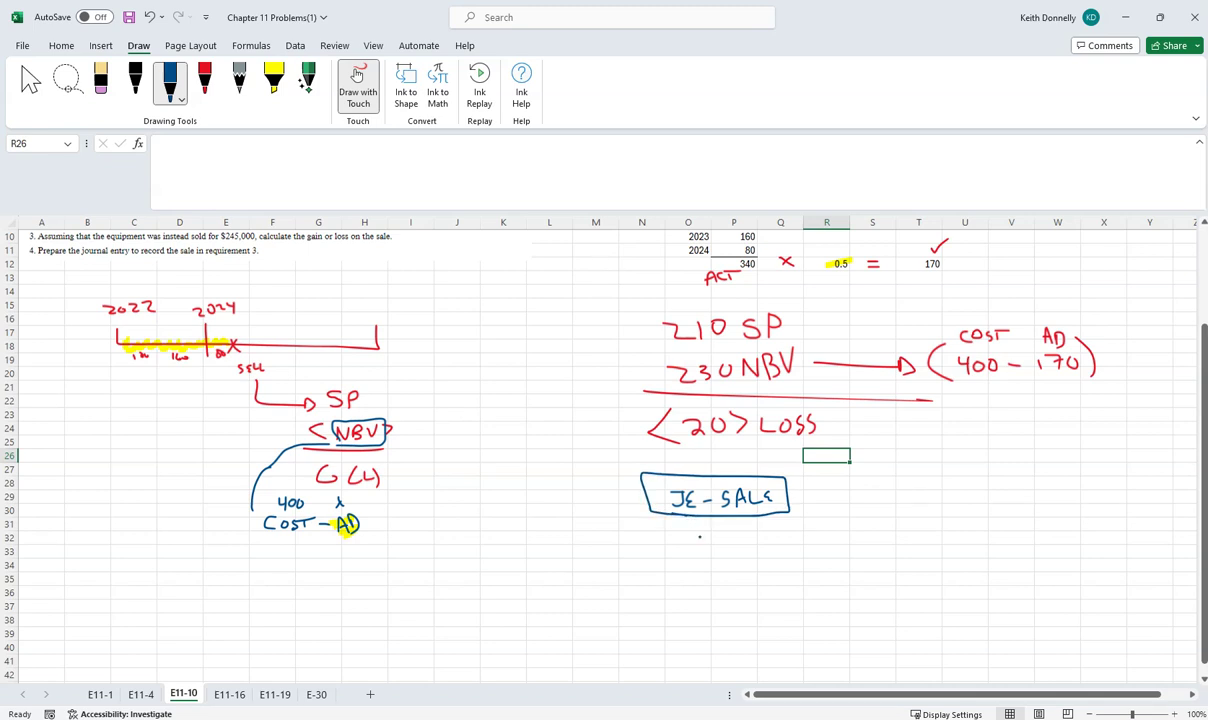
{"action": "left_click_drag", "start_coordinate": [744, 531], "coordinate": [785, 533]}
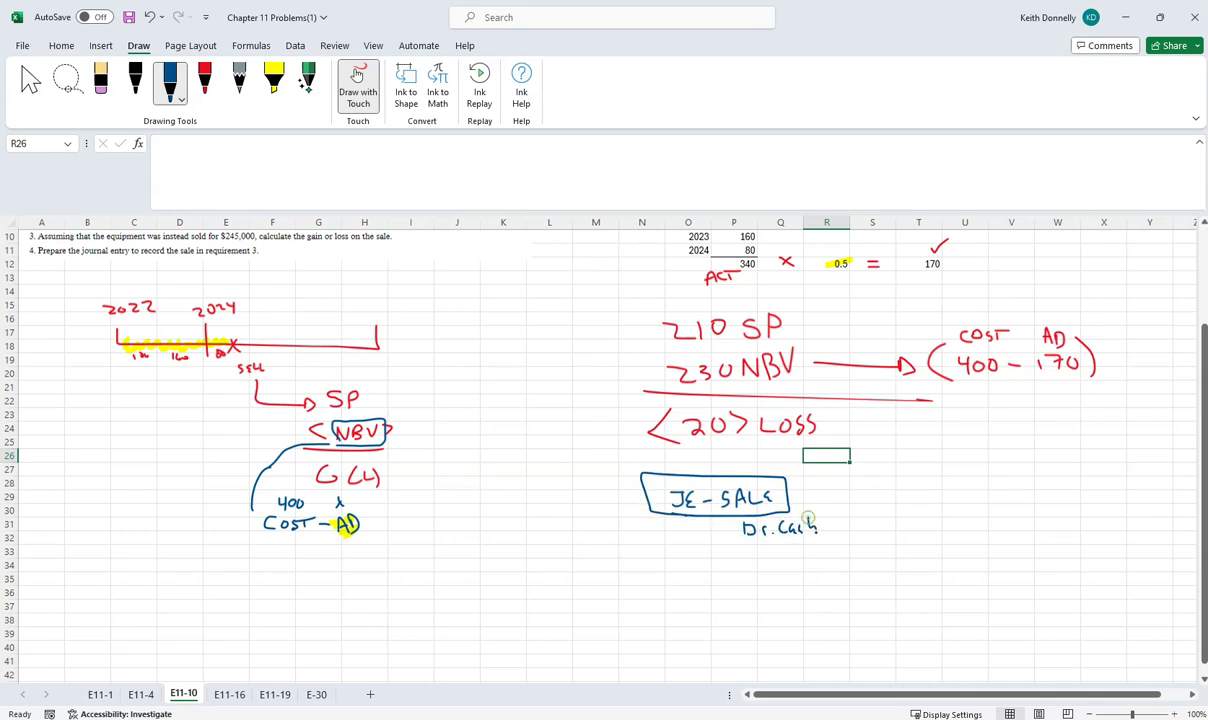
{"action": "mouse_move", "coordinate": [844, 520]}
{"action": "left_mouse_down"}
{"action": "mouse_move", "coordinate": [864, 531]}
{"action": "mouse_move", "coordinate": [876, 518]}
{"action": "left_mouse_up"}
{"action": "left_click", "coordinate": [828, 542]}
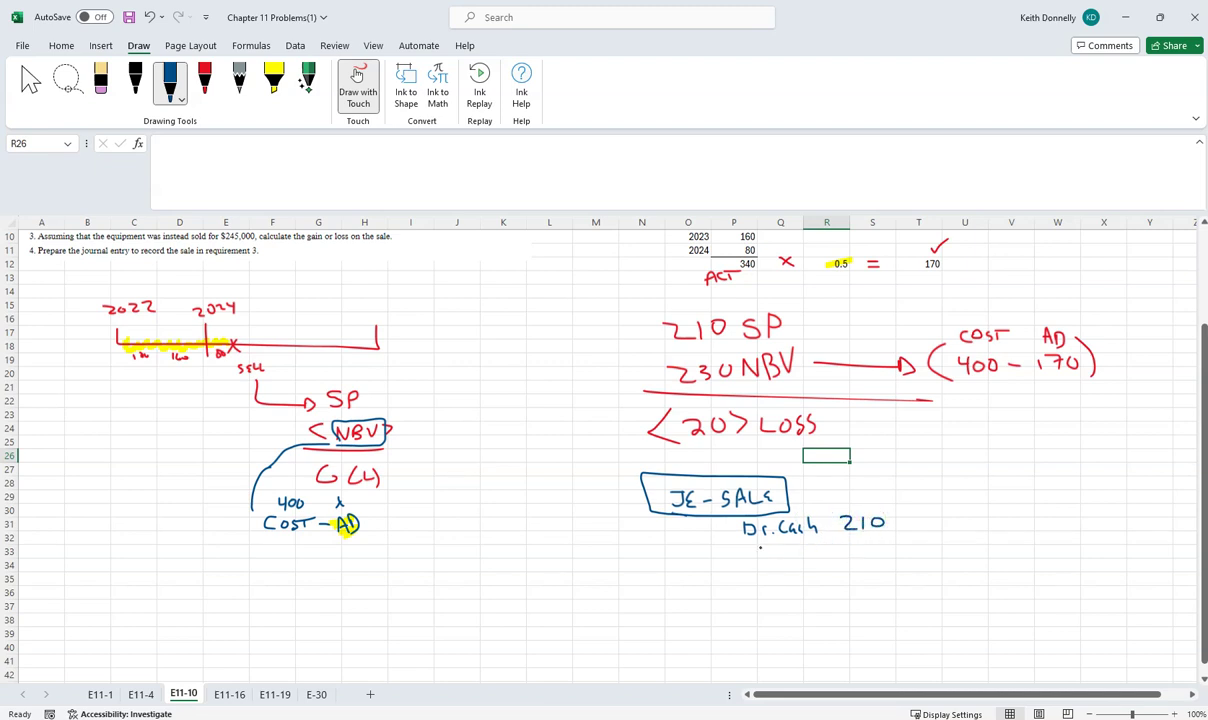
{"action": "mouse_move", "coordinate": [745, 545]}
{"action": "left_mouse_down"}
{"action": "mouse_move", "coordinate": [900, 542]}
{"action": "mouse_move", "coordinate": [880, 511]}
{"action": "mouse_move", "coordinate": [790, 513]}
{"action": "left_mouse_up"}
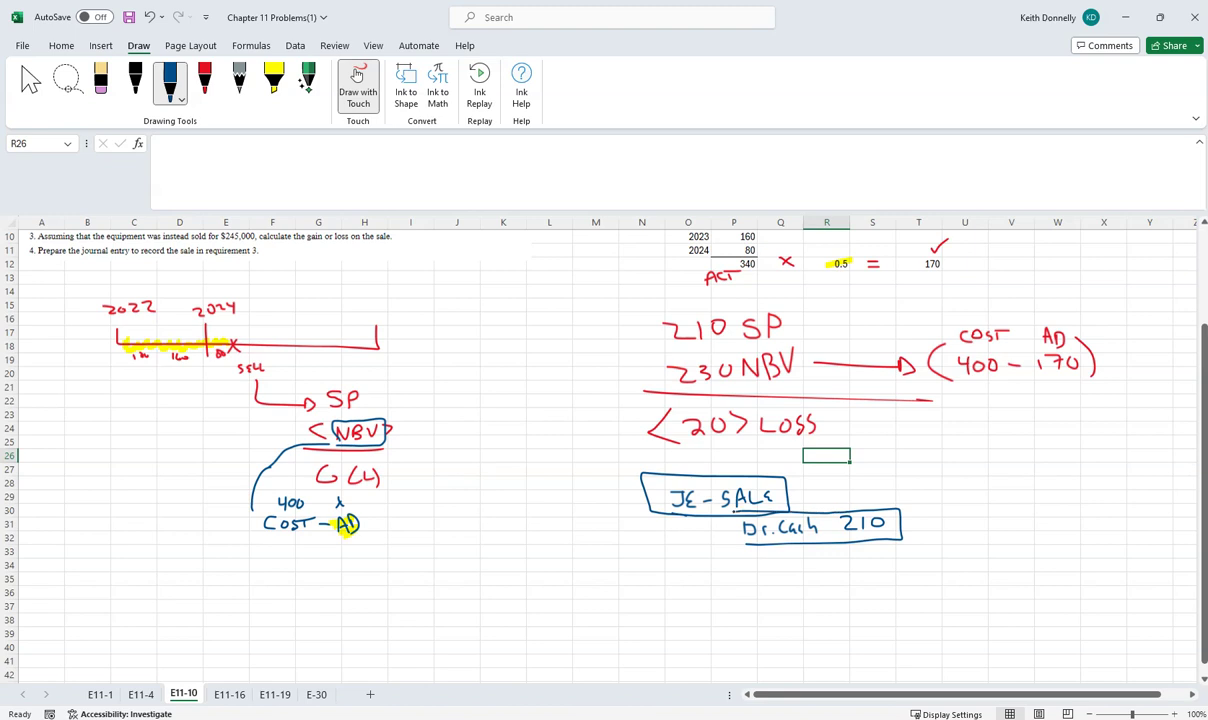
Step: Add blue check marks above COST and AD, and handwrite Dr. AD 170 in red under the cash line
{"action": "left_click_drag", "start_coordinate": [984, 308], "coordinate": [996, 304]}
{"action": "left_click_drag", "start_coordinate": [1041, 315], "coordinate": [1053, 309]}
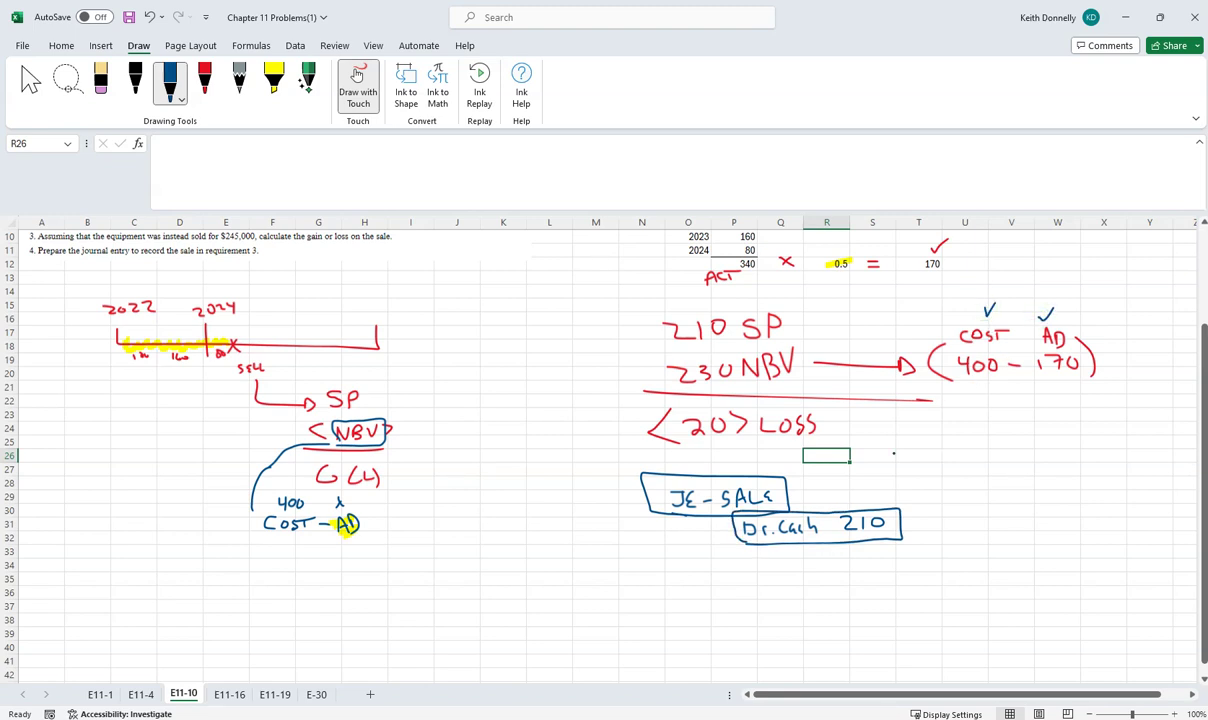
{"action": "left_click", "coordinate": [205, 80]}
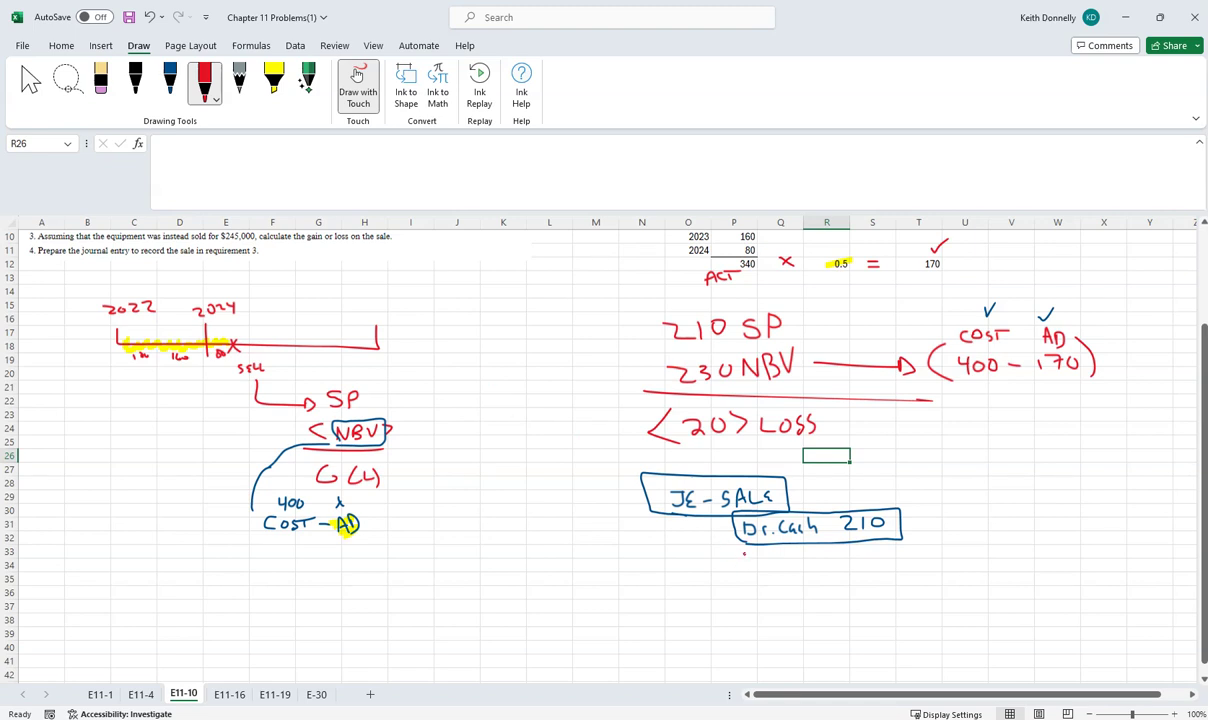
{"action": "mouse_move", "coordinate": [754, 556]}
{"action": "left_mouse_down"}
{"action": "mouse_move", "coordinate": [758, 568]}
{"action": "mouse_move", "coordinate": [797, 570]}
{"action": "left_mouse_up"}
{"action": "mouse_move", "coordinate": [862, 553]}
{"action": "left_mouse_down"}
{"action": "mouse_move", "coordinate": [868, 566]}
{"action": "mouse_move", "coordinate": [886, 560]}
{"action": "left_mouse_up"}
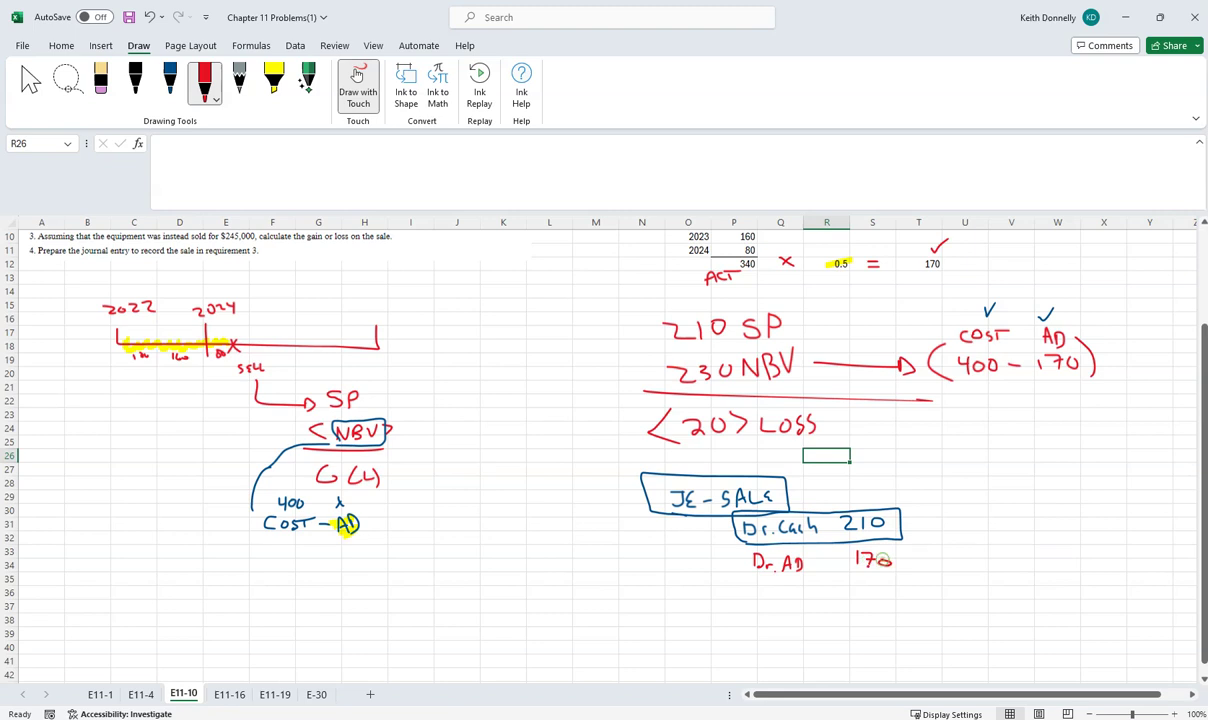
Step: Handwrite Cr. FA 400 in red under the AD line and box the debit and credit amount columns
{"action": "left_click_drag", "start_coordinate": [811, 582], "coordinate": [805, 591]}
{"action": "mouse_move", "coordinate": [813, 586]}
{"action": "left_mouse_down"}
{"action": "mouse_move", "coordinate": [835, 593]}
{"action": "mouse_move", "coordinate": [844, 580]}
{"action": "mouse_move", "coordinate": [856, 592]}
{"action": "left_mouse_up"}
{"action": "left_click", "coordinate": [825, 591]}
{"action": "left_click", "coordinate": [861, 591]}
{"action": "mouse_move", "coordinate": [939, 577]}
{"action": "left_mouse_down"}
{"action": "mouse_move", "coordinate": [942, 592]}
{"action": "mouse_move", "coordinate": [962, 581]}
{"action": "mouse_move", "coordinate": [977, 600]}
{"action": "mouse_move", "coordinate": [977, 525]}
{"action": "mouse_move", "coordinate": [937, 511]}
{"action": "mouse_move", "coordinate": [933, 600]}
{"action": "left_mouse_up"}
{"action": "mouse_move", "coordinate": [857, 492]}
{"action": "left_mouse_down"}
{"action": "mouse_move", "coordinate": [902, 600]}
{"action": "mouse_move", "coordinate": [855, 605]}
{"action": "left_mouse_up"}
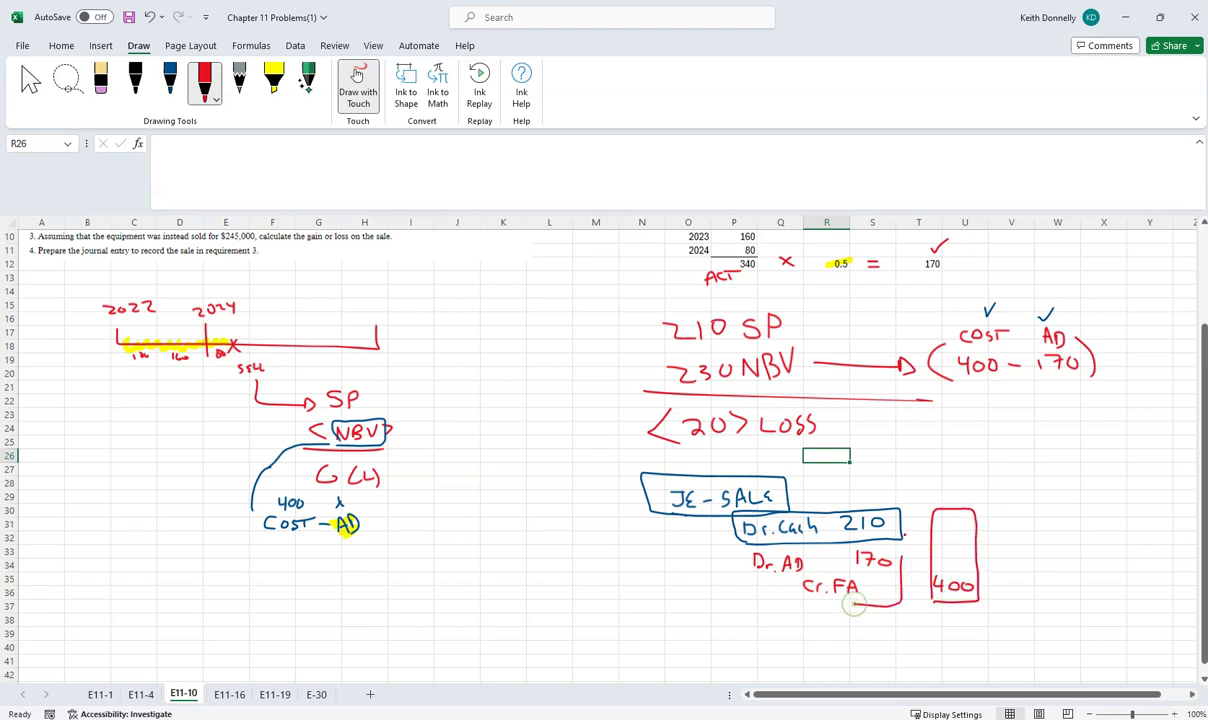
{"action": "left_click_drag", "start_coordinate": [857, 492], "coordinate": [854, 603]}
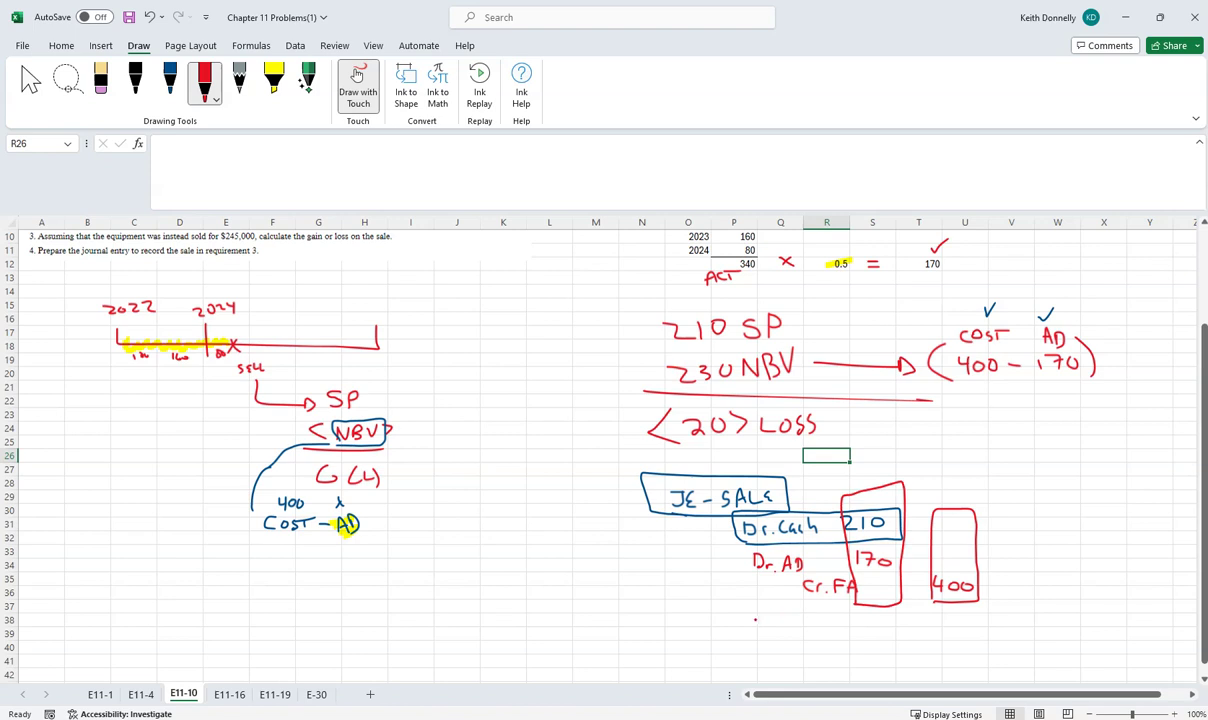
Step: Handwrite Dr. Loss 20 in red below the entry, with an arrow pointing up to the space under Dr. AD
{"action": "mouse_move", "coordinate": [756, 615]}
{"action": "left_mouse_down"}
{"action": "mouse_move", "coordinate": [757, 631]}
{"action": "mouse_move", "coordinate": [889, 618]}
{"action": "left_mouse_up"}
{"action": "left_click", "coordinate": [791, 615]}
{"action": "left_click", "coordinate": [860, 621]}
{"action": "left_click_drag", "start_coordinate": [781, 584], "coordinate": [758, 606]}
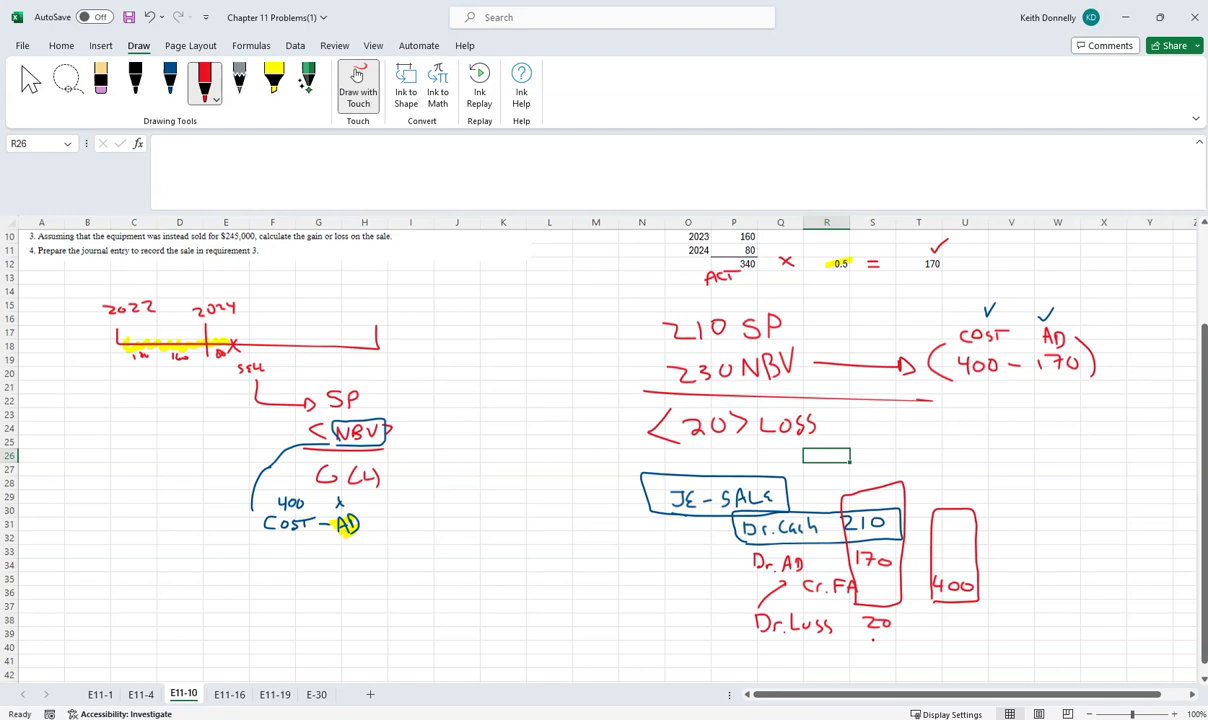
Step: Box $245,000 in requirement 3 in red and draw an arrow from it toward the gain or loss wording
{"action": "scroll", "coordinate": [570, 430], "scroll_direction": "up", "scroll_amount": 3}
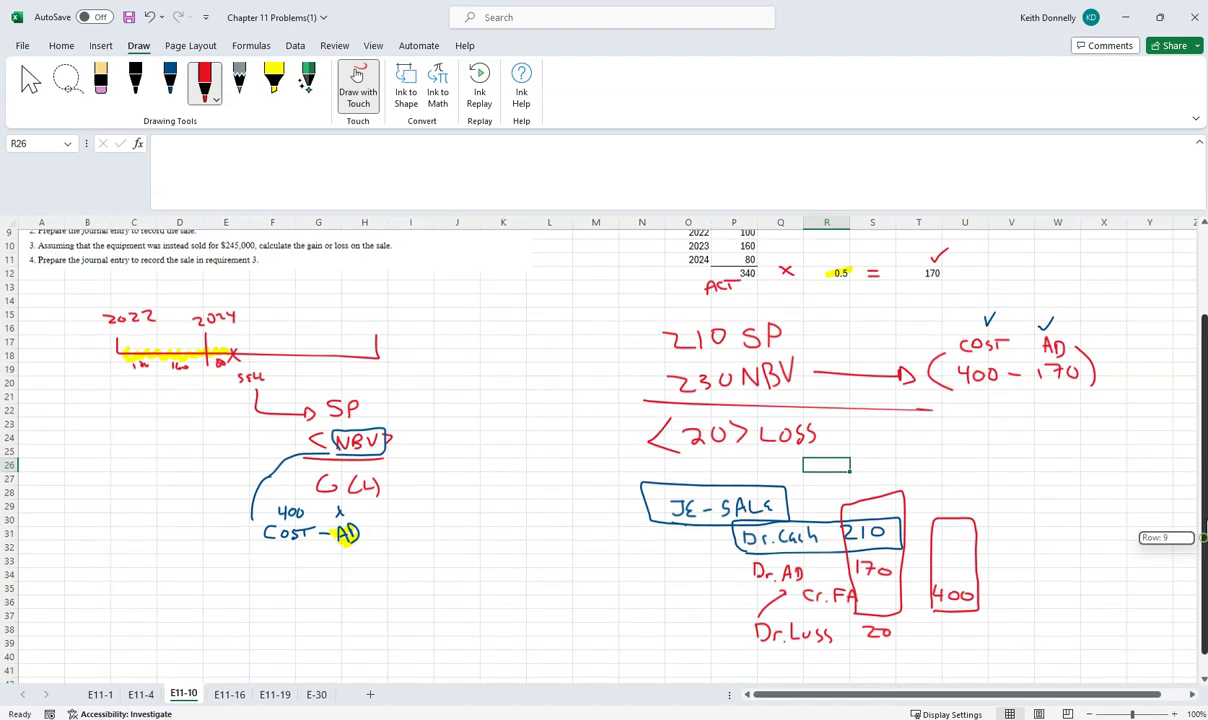
{"action": "scroll", "coordinate": [570, 430], "scroll_direction": "up", "scroll_amount": 1}
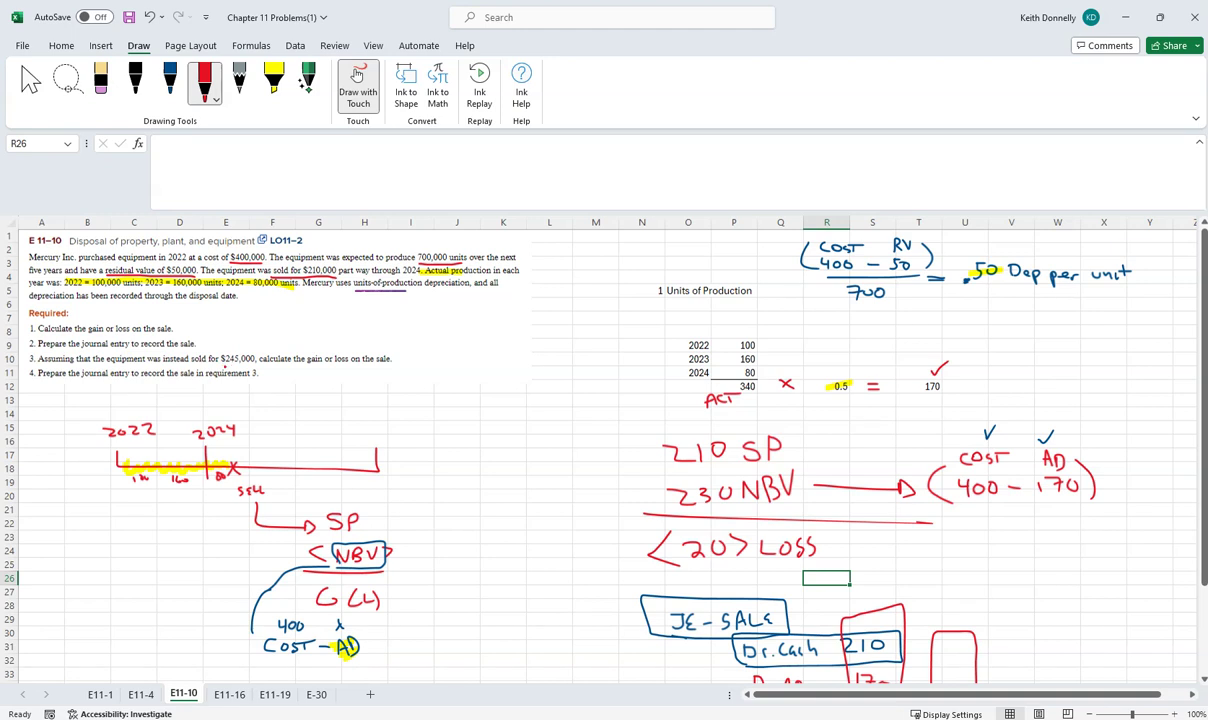
{"action": "mouse_move", "coordinate": [250, 348]}
{"action": "left_mouse_down"}
{"action": "mouse_move", "coordinate": [216, 360]}
{"action": "mouse_move", "coordinate": [321, 341]}
{"action": "left_mouse_up"}
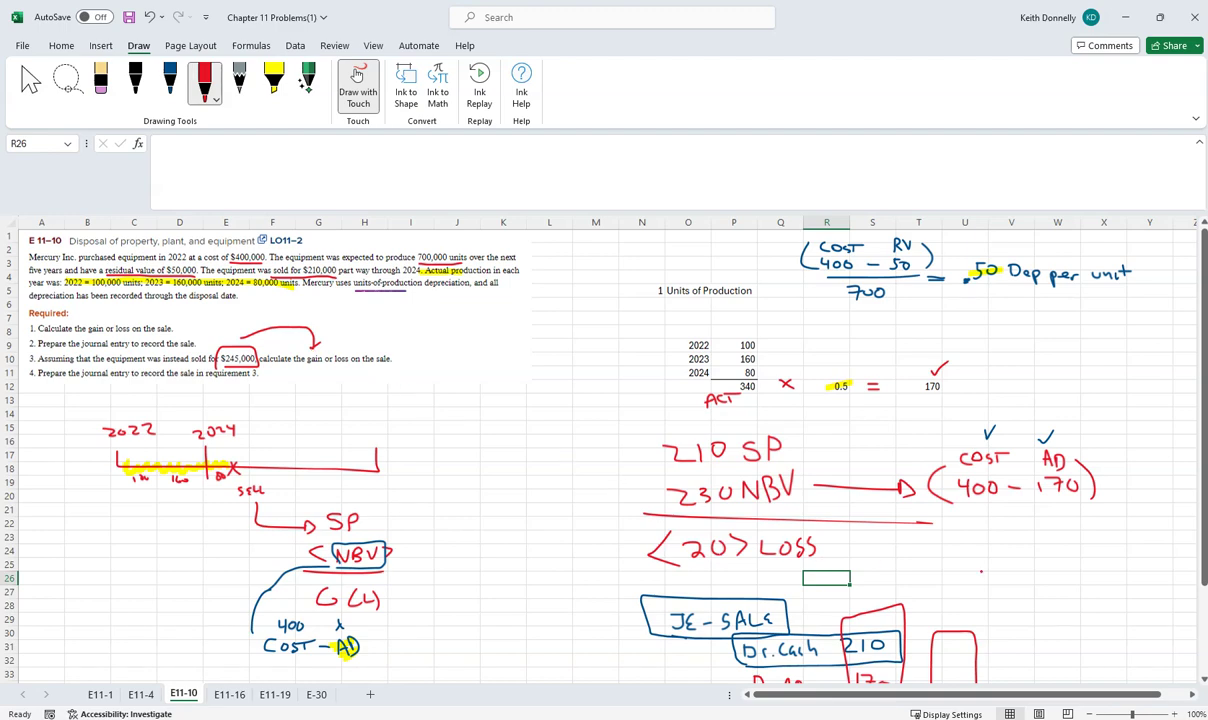
Step: Number the journal entry's parts in red, with a circled 2 beside the AD and FA lines and a circled 3 beside the loss
{"action": "scroll", "coordinate": [588, 500], "scroll_direction": "down", "scroll_amount": 3}
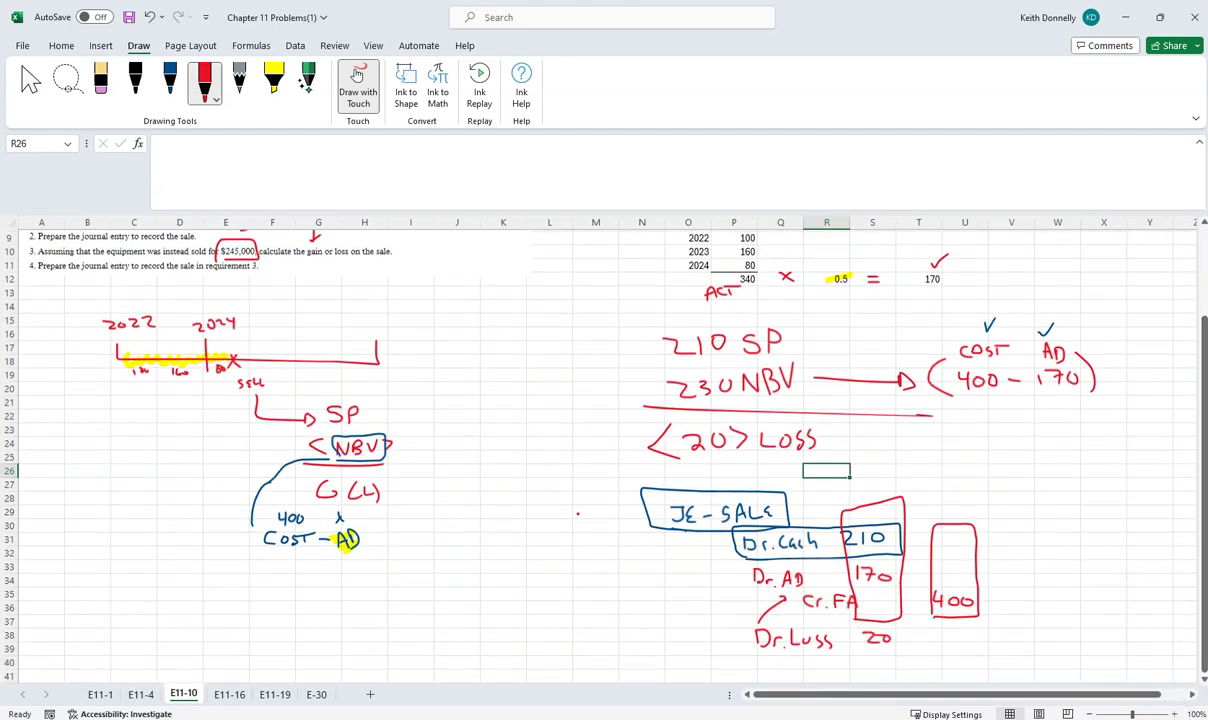
{"action": "mouse_move", "coordinate": [712, 543]}
{"action": "left_mouse_down"}
{"action": "mouse_move", "coordinate": [703, 570]}
{"action": "mouse_move", "coordinate": [745, 602]}
{"action": "mouse_move", "coordinate": [736, 585]}
{"action": "left_mouse_up"}
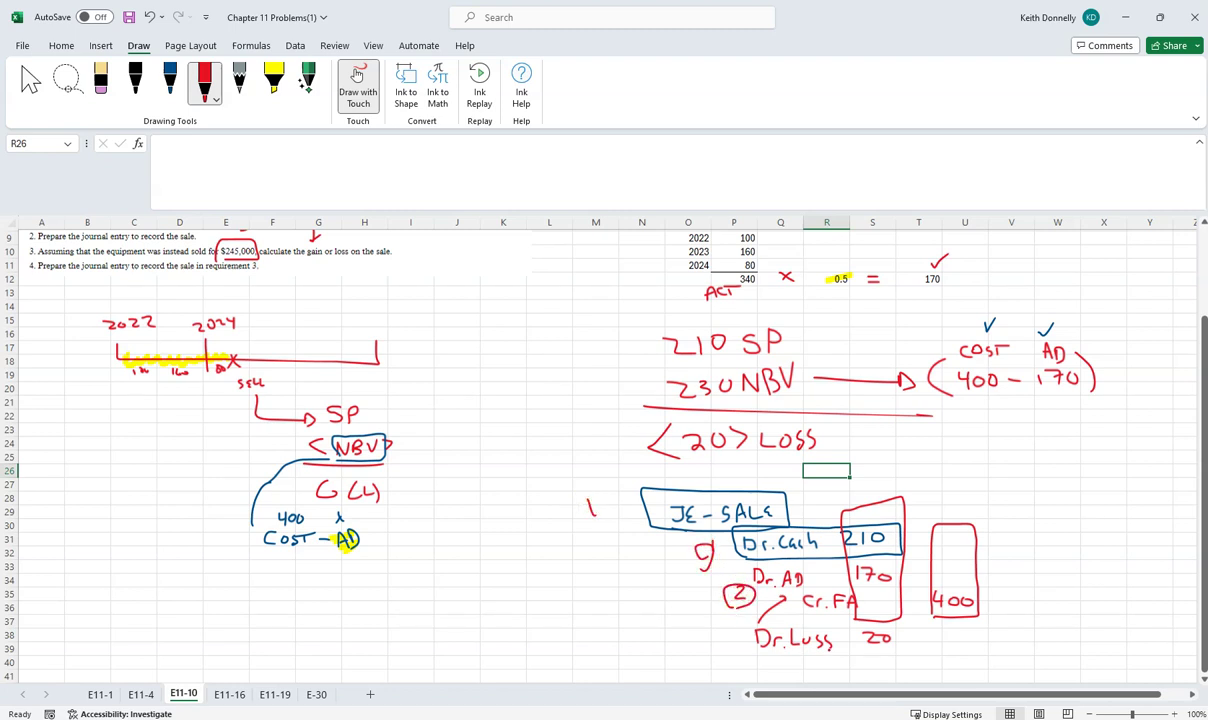
{"action": "mouse_move", "coordinate": [710, 644]}
{"action": "left_mouse_down"}
{"action": "mouse_move", "coordinate": [714, 658]}
{"action": "mouse_move", "coordinate": [702, 654]}
{"action": "mouse_move", "coordinate": [728, 644]}
{"action": "left_mouse_up"}
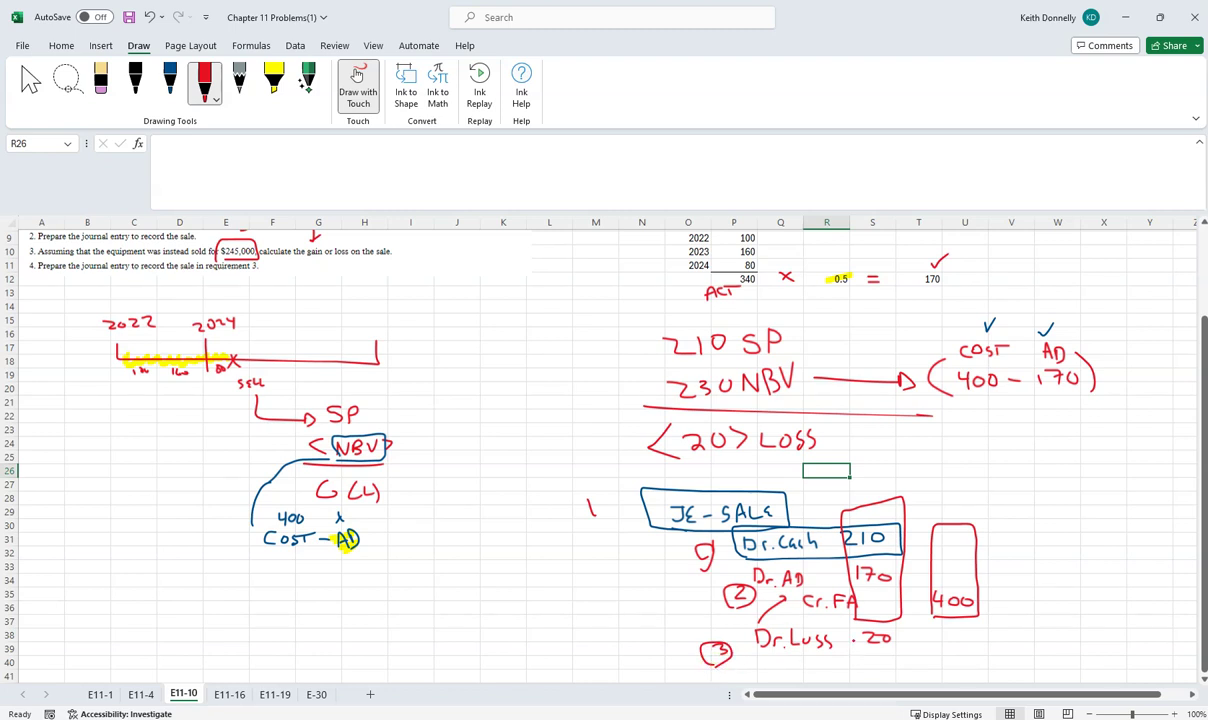
Step: On sheet E11-16, box $4,500,000 in blue, underline 900,000 as EST and 240,000 tons as ACT, and check mark the depletion requirement
{"action": "left_click", "coordinate": [229, 694]}
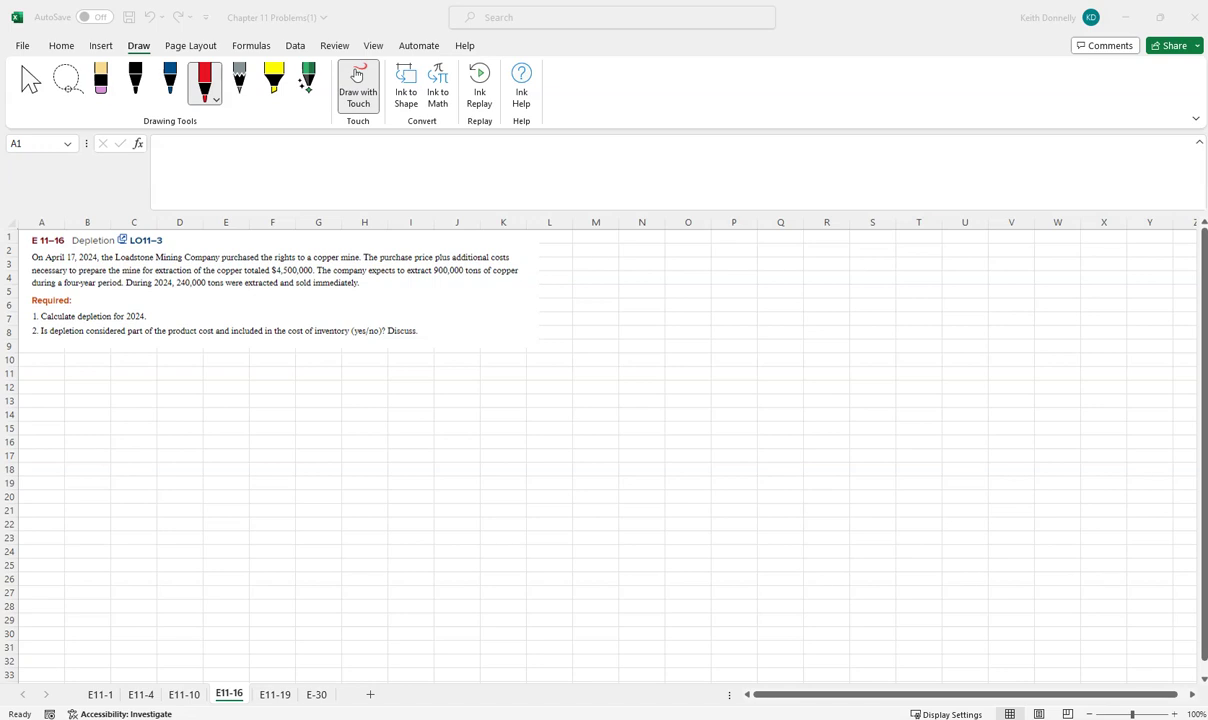
{"action": "left_click", "coordinate": [169, 80]}
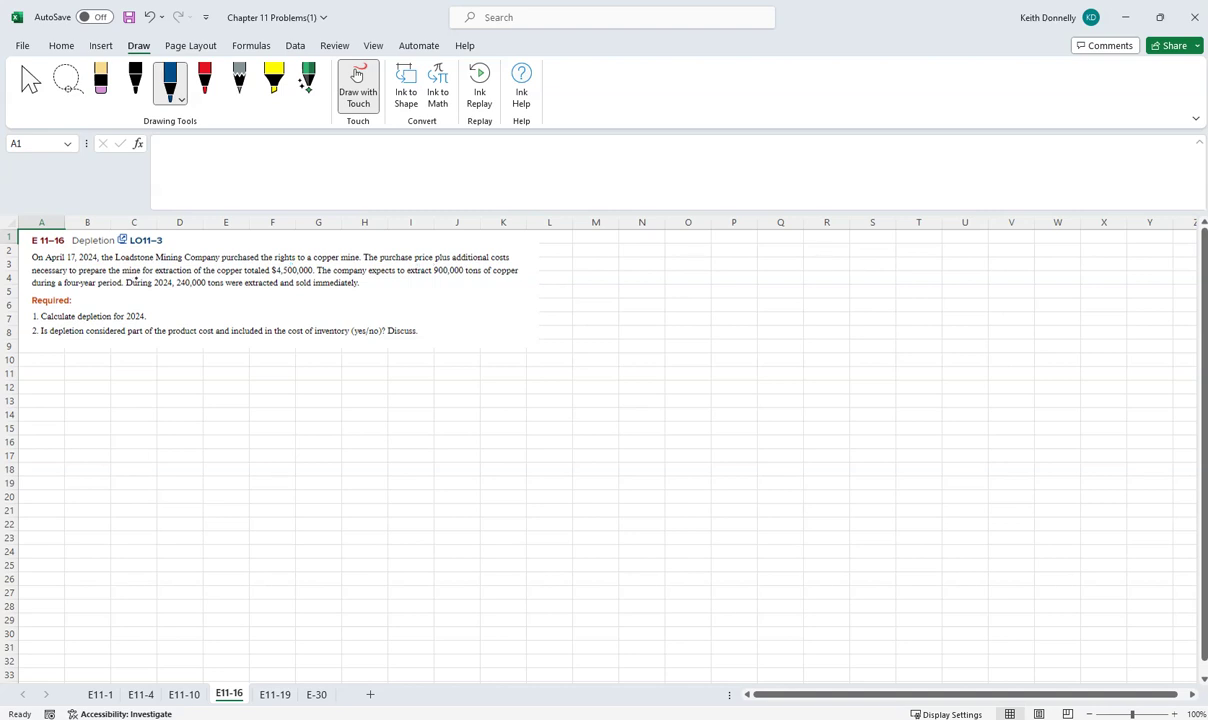
{"action": "mouse_move", "coordinate": [258, 263]}
{"action": "left_mouse_down"}
{"action": "mouse_move", "coordinate": [300, 262]}
{"action": "mouse_move", "coordinate": [277, 246]}
{"action": "mouse_move", "coordinate": [250, 262]}
{"action": "mouse_move", "coordinate": [266, 270]}
{"action": "left_mouse_up"}
{"action": "left_click_drag", "start_coordinate": [432, 280], "coordinate": [466, 280]}
{"action": "mouse_move", "coordinate": [441, 286]}
{"action": "left_mouse_down"}
{"action": "mouse_move", "coordinate": [461, 295]}
{"action": "mouse_move", "coordinate": [472, 283]}
{"action": "left_mouse_up"}
{"action": "mouse_move", "coordinate": [175, 292]}
{"action": "left_mouse_down"}
{"action": "mouse_move", "coordinate": [220, 292]}
{"action": "mouse_move", "coordinate": [201, 313]}
{"action": "left_mouse_up"}
{"action": "mouse_move", "coordinate": [211, 300]}
{"action": "left_mouse_down"}
{"action": "mouse_move", "coordinate": [211, 313]}
{"action": "mouse_move", "coordinate": [219, 303]}
{"action": "left_mouse_up"}
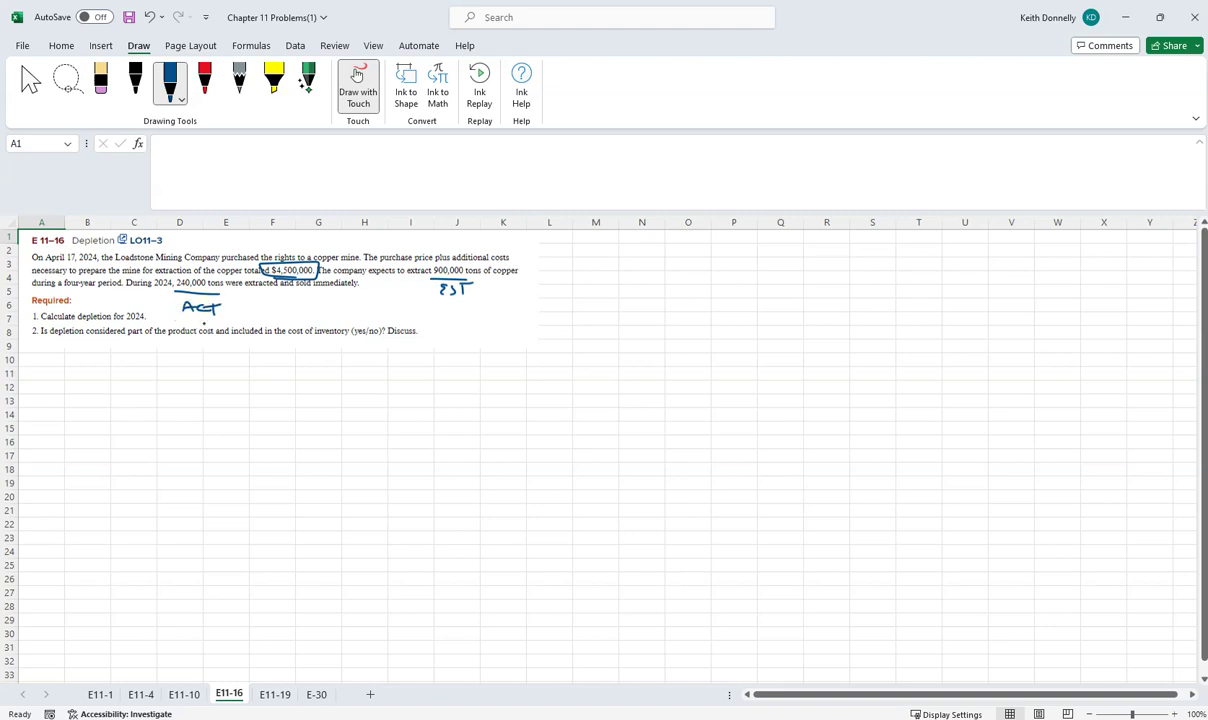
{"action": "left_click_drag", "start_coordinate": [93, 303], "coordinate": [107, 295]}
Step: Handwrite the depletion rate fraction in blue beside the problem: COST 4,500,000 over 900,000 Tons
{"action": "mouse_move", "coordinate": [711, 272]}
{"action": "left_mouse_down"}
{"action": "mouse_move", "coordinate": [719, 290]}
{"action": "mouse_move", "coordinate": [757, 274]}
{"action": "mouse_move", "coordinate": [764, 289]}
{"action": "mouse_move", "coordinate": [775, 274]}
{"action": "mouse_move", "coordinate": [799, 275]}
{"action": "mouse_move", "coordinate": [745, 260]}
{"action": "mouse_move", "coordinate": [778, 260]}
{"action": "left_mouse_up"}
{"action": "left_click", "coordinate": [723, 284]}
{"action": "left_click", "coordinate": [796, 274]}
{"action": "left_click", "coordinate": [796, 282]}
{"action": "left_click_drag", "start_coordinate": [773, 249], "coordinate": [784, 248]}
{"action": "left_click_drag", "start_coordinate": [826, 300], "coordinate": [693, 304]}
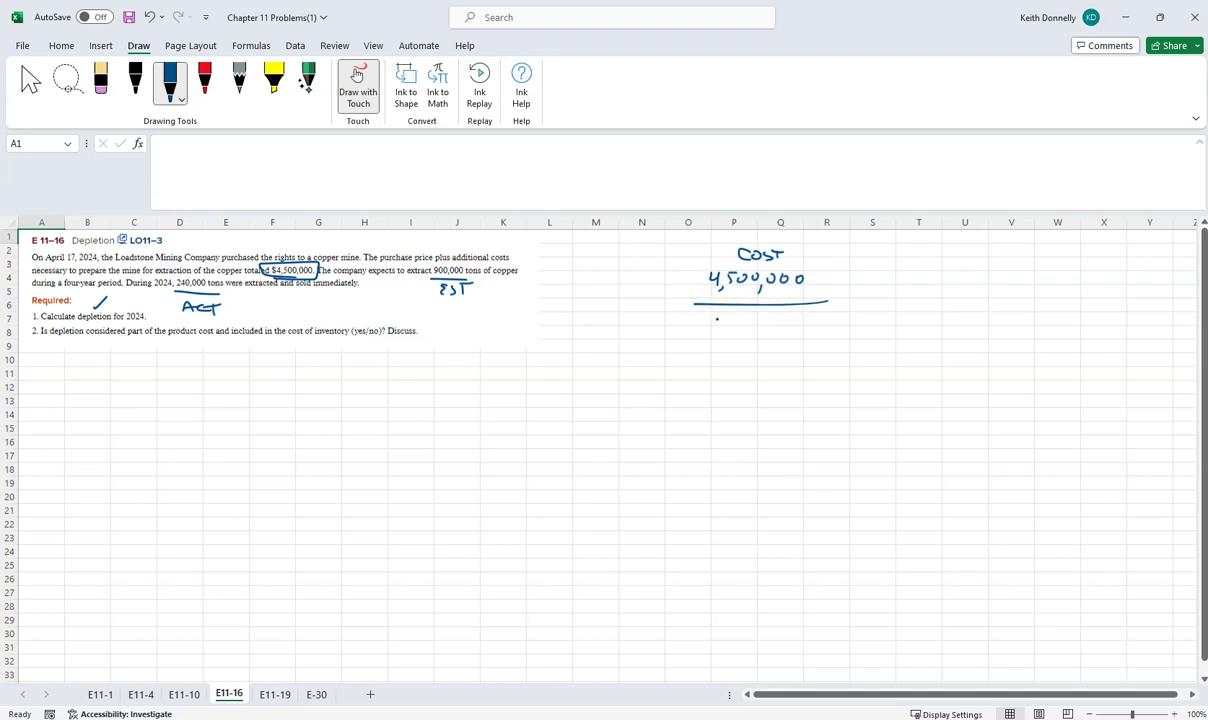
{"action": "left_click_drag", "start_coordinate": [729, 316], "coordinate": [749, 317]}
{"action": "mouse_move", "coordinate": [757, 323]}
{"action": "left_mouse_down"}
{"action": "mouse_move", "coordinate": [788, 316]}
{"action": "mouse_move", "coordinate": [730, 346]}
{"action": "mouse_move", "coordinate": [765, 348]}
{"action": "left_mouse_up"}
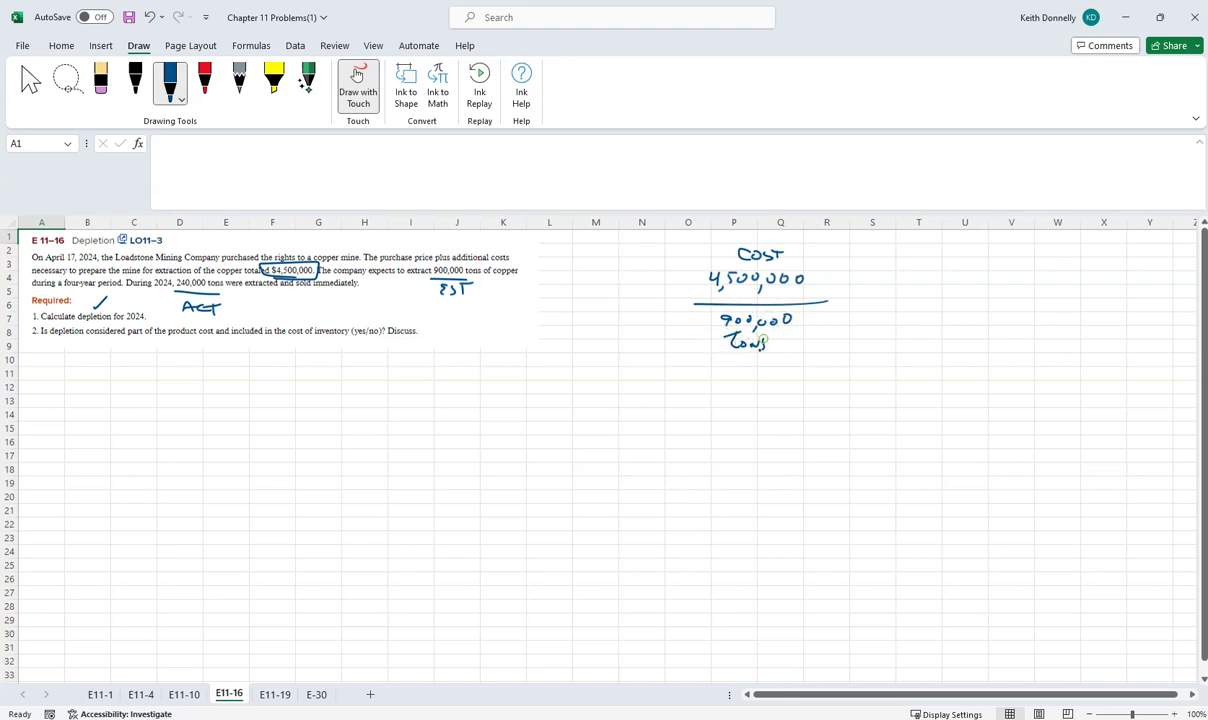
Step: Complete the fraction with = $5 per ton, and handwrite a circled 1 beside it and a circled 2 below
{"action": "mouse_move", "coordinate": [836, 303]}
{"action": "left_mouse_down"}
{"action": "mouse_move", "coordinate": [881, 305]}
{"action": "mouse_move", "coordinate": [893, 289]}
{"action": "mouse_move", "coordinate": [911, 308]}
{"action": "mouse_move", "coordinate": [946, 304]}
{"action": "left_mouse_up"}
{"action": "left_click_drag", "start_coordinate": [939, 298], "coordinate": [954, 297]}
{"action": "left_click_drag", "start_coordinate": [962, 295], "coordinate": [986, 304]}
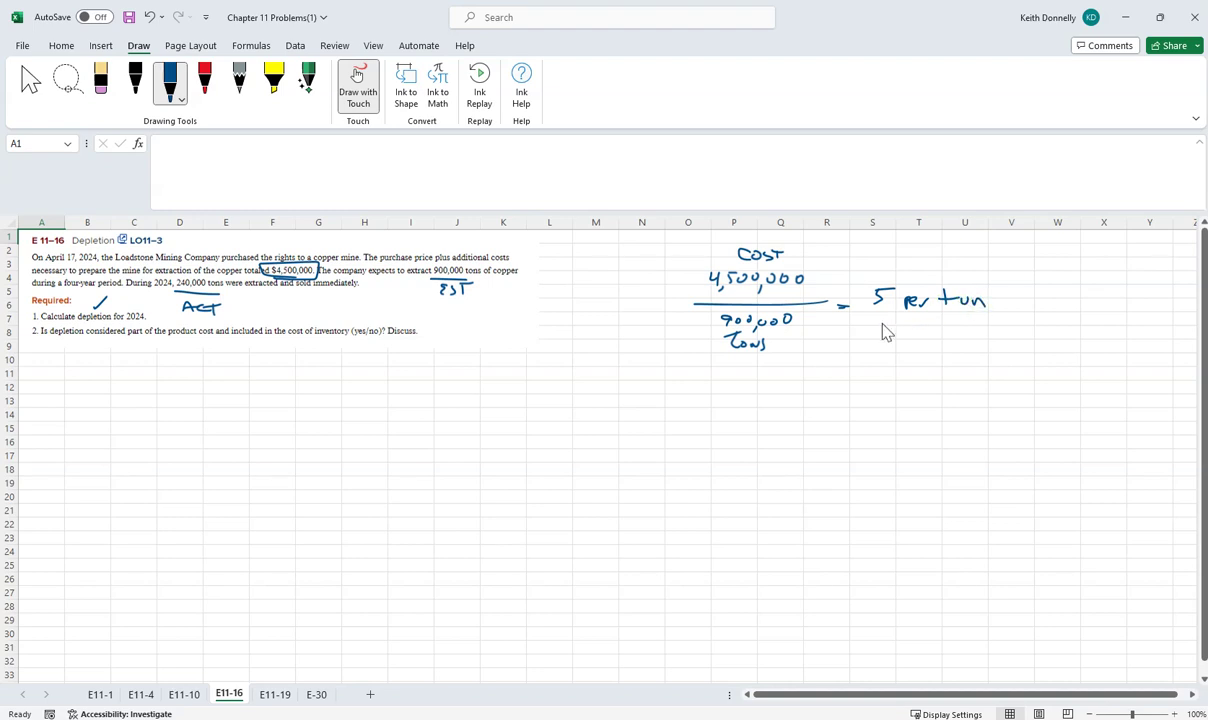
{"action": "mouse_move", "coordinate": [613, 291]}
{"action": "left_mouse_down"}
{"action": "mouse_move", "coordinate": [619, 308]}
{"action": "mouse_move", "coordinate": [614, 283]}
{"action": "left_mouse_up"}
{"action": "mouse_move", "coordinate": [604, 407]}
{"action": "left_mouse_down"}
{"action": "mouse_move", "coordinate": [620, 424]}
{"action": "mouse_move", "coordinate": [620, 401]}
{"action": "left_mouse_up"}
{"action": "left_click_drag", "start_coordinate": [857, 271], "coordinate": [858, 288]}
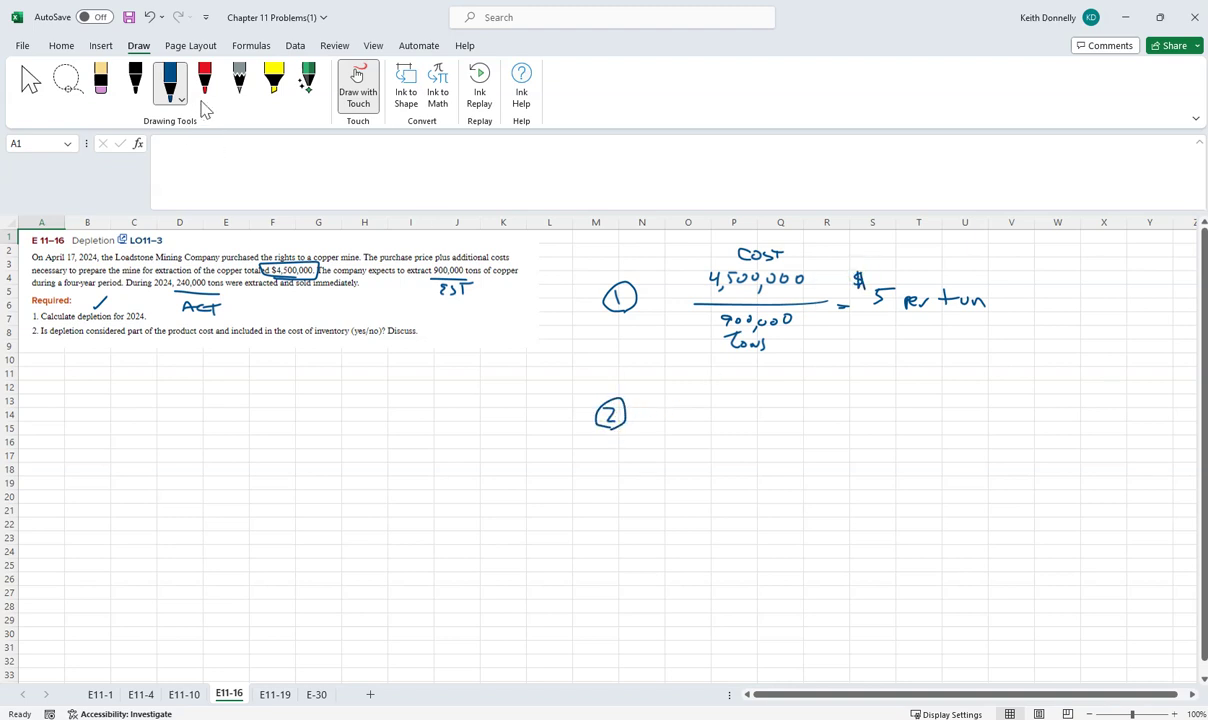
Step: Handwrite 240,000 in red beside the circled 2, with Y1 above it and ACT below it
{"action": "left_click", "coordinate": [204, 80]}
{"action": "mouse_move", "coordinate": [660, 413]}
{"action": "left_mouse_down"}
{"action": "mouse_move", "coordinate": [690, 428]}
{"action": "mouse_move", "coordinate": [697, 413]}
{"action": "mouse_move", "coordinate": [669, 385]}
{"action": "mouse_move", "coordinate": [706, 440]}
{"action": "mouse_move", "coordinate": [718, 421]}
{"action": "mouse_move", "coordinate": [742, 421]}
{"action": "left_mouse_up"}
{"action": "left_click", "coordinate": [714, 418]}
{"action": "left_click", "coordinate": [714, 426]}
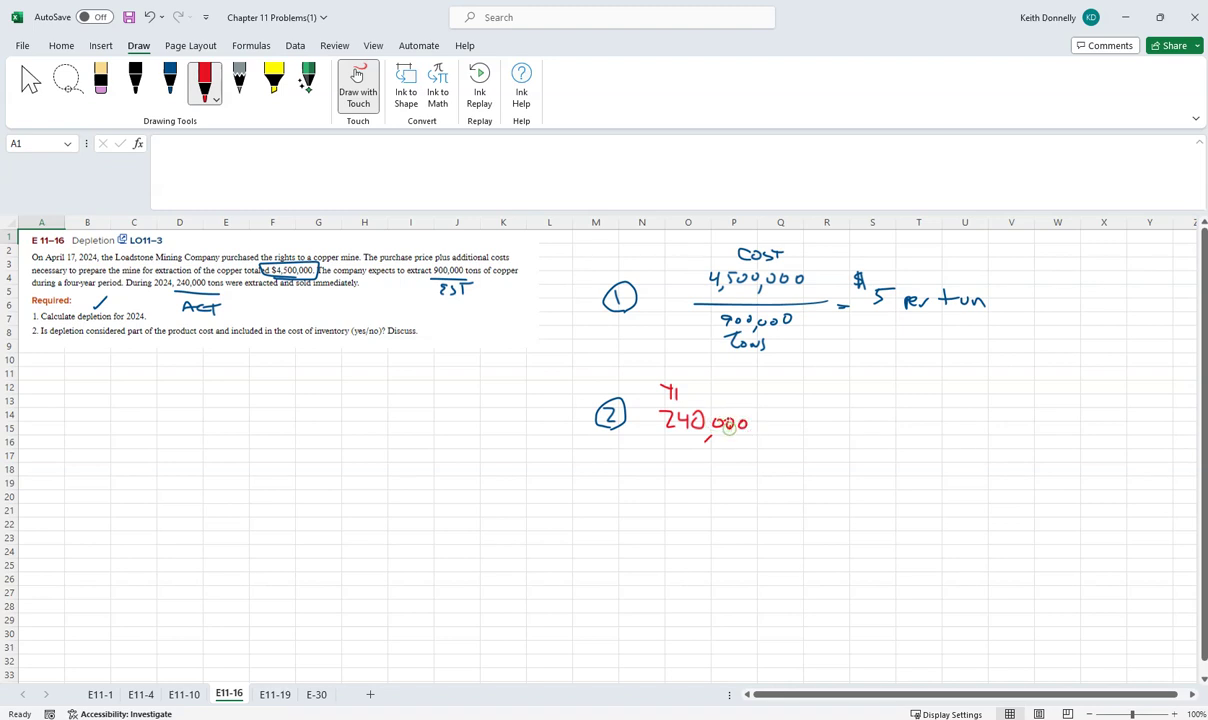
{"action": "left_click_drag", "start_coordinate": [668, 463], "coordinate": [686, 462]}
{"action": "left_click_drag", "start_coordinate": [697, 450], "coordinate": [715, 452]}
Step: Continue the red calculation with x $5 = 1,200,000 and write Depletion beneath the result
{"action": "left_click_drag", "start_coordinate": [776, 406], "coordinate": [786, 417]}
{"action": "mouse_move", "coordinate": [786, 406]}
{"action": "left_mouse_down"}
{"action": "mouse_move", "coordinate": [776, 417]}
{"action": "mouse_move", "coordinate": [803, 405]}
{"action": "mouse_move", "coordinate": [802, 417]}
{"action": "mouse_move", "coordinate": [814, 394]}
{"action": "mouse_move", "coordinate": [792, 391]}
{"action": "mouse_move", "coordinate": [848, 400]}
{"action": "left_mouse_up"}
{"action": "mouse_move", "coordinate": [830, 408]}
{"action": "left_mouse_down"}
{"action": "mouse_move", "coordinate": [884, 418]}
{"action": "mouse_move", "coordinate": [930, 393]}
{"action": "left_mouse_up"}
{"action": "mouse_move", "coordinate": [938, 408]}
{"action": "left_mouse_down"}
{"action": "mouse_move", "coordinate": [935, 418]}
{"action": "mouse_move", "coordinate": [951, 393]}
{"action": "mouse_move", "coordinate": [967, 394]}
{"action": "left_mouse_up"}
{"action": "left_click_drag", "start_coordinate": [994, 392], "coordinate": [1001, 391]}
{"action": "left_click_drag", "start_coordinate": [900, 432], "coordinate": [905, 452]}
{"action": "mouse_move", "coordinate": [913, 446]}
{"action": "left_mouse_down"}
{"action": "mouse_move", "coordinate": [938, 462]}
{"action": "mouse_move", "coordinate": [969, 456]}
{"action": "left_mouse_up"}
{"action": "left_click_drag", "start_coordinate": [962, 442], "coordinate": [981, 454]}
{"action": "left_click_drag", "start_coordinate": [990, 444], "coordinate": [1013, 446]}
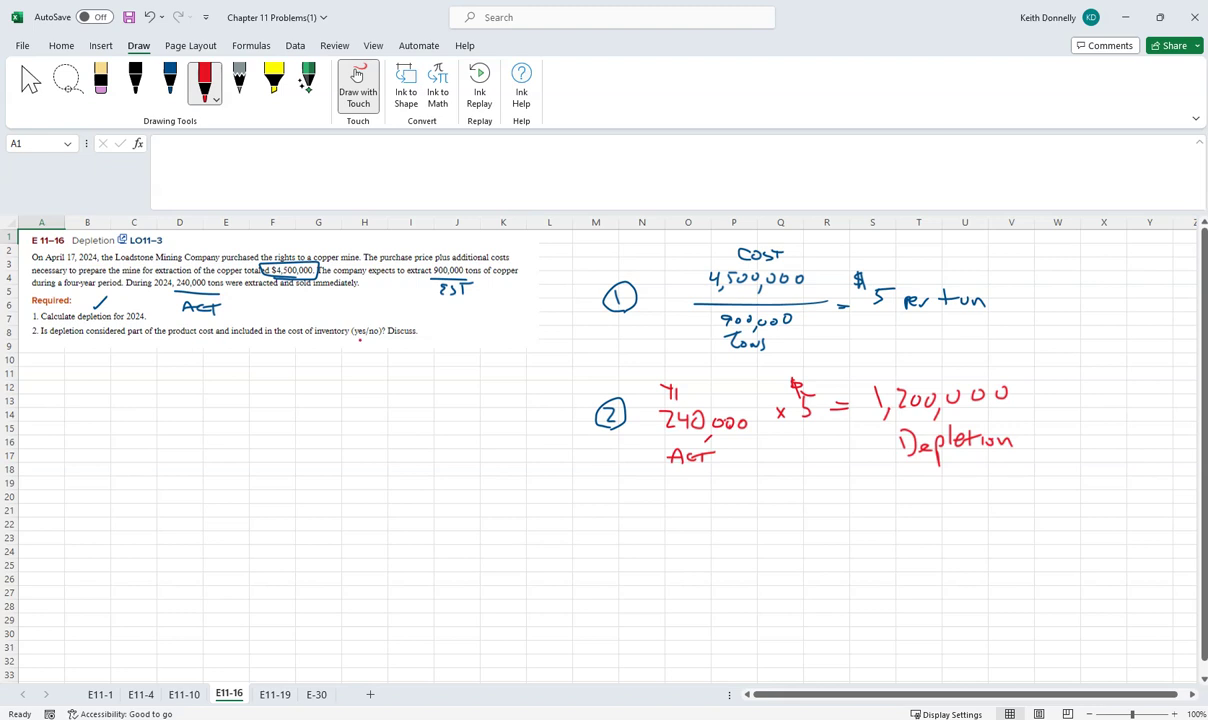
Step: Box yes in requirement 2 in red, and sketch a blue flow below the problem with arrows leading to INV and on to COGS
{"action": "mouse_move", "coordinate": [345, 324]}
{"action": "left_mouse_down"}
{"action": "mouse_move", "coordinate": [344, 340]}
{"action": "mouse_move", "coordinate": [367, 336]}
{"action": "mouse_move", "coordinate": [346, 323]}
{"action": "left_mouse_up"}
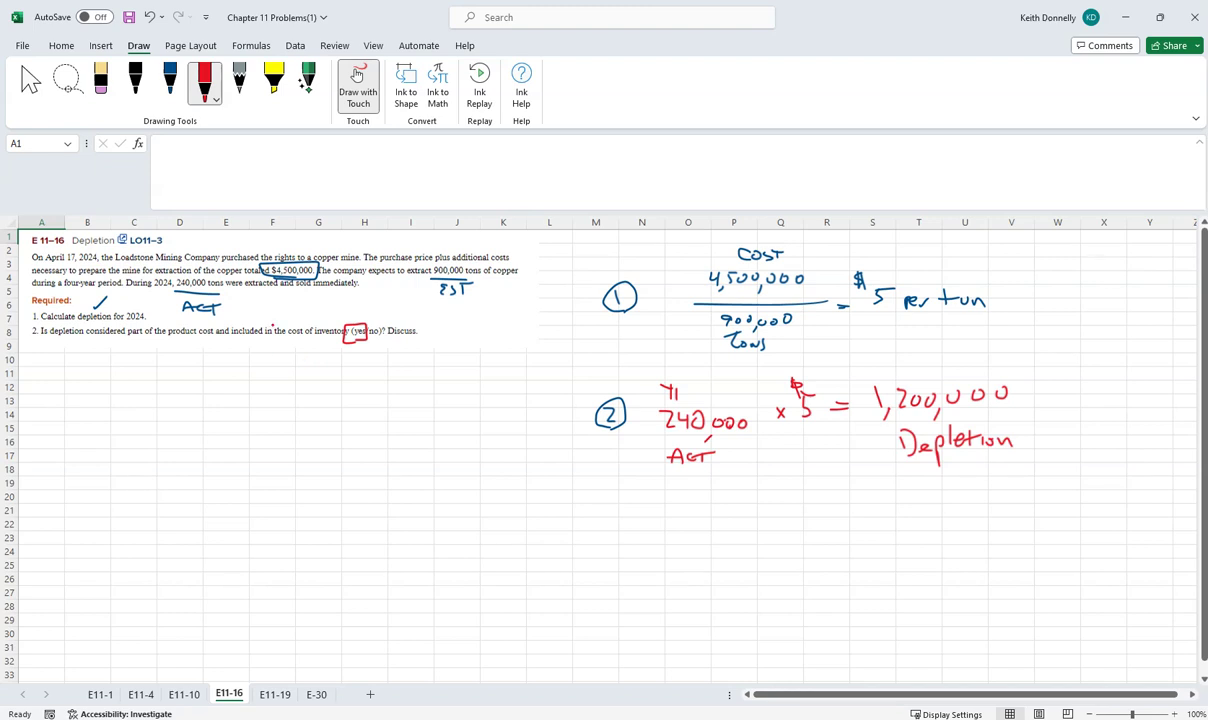
{"action": "left_click", "coordinate": [170, 80]}
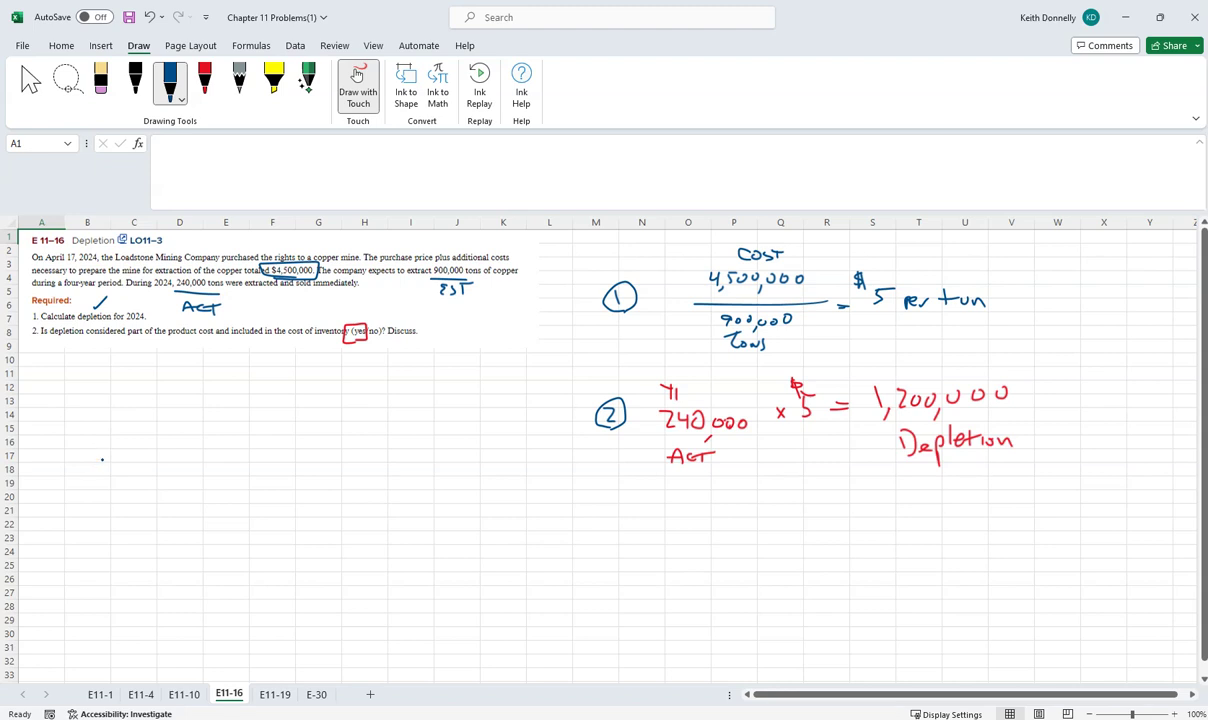
{"action": "mouse_move", "coordinate": [103, 448]}
{"action": "left_mouse_down"}
{"action": "mouse_move", "coordinate": [104, 470]}
{"action": "mouse_move", "coordinate": [205, 472]}
{"action": "mouse_move", "coordinate": [216, 460]}
{"action": "left_mouse_up"}
{"action": "mouse_move", "coordinate": [221, 472]}
{"action": "left_mouse_down"}
{"action": "mouse_move", "coordinate": [253, 456]}
{"action": "mouse_move", "coordinate": [405, 473]}
{"action": "left_mouse_up"}
{"action": "left_click_drag", "start_coordinate": [420, 458], "coordinate": [451, 460]}
{"action": "left_click_drag", "start_coordinate": [467, 453], "coordinate": [457, 466]}
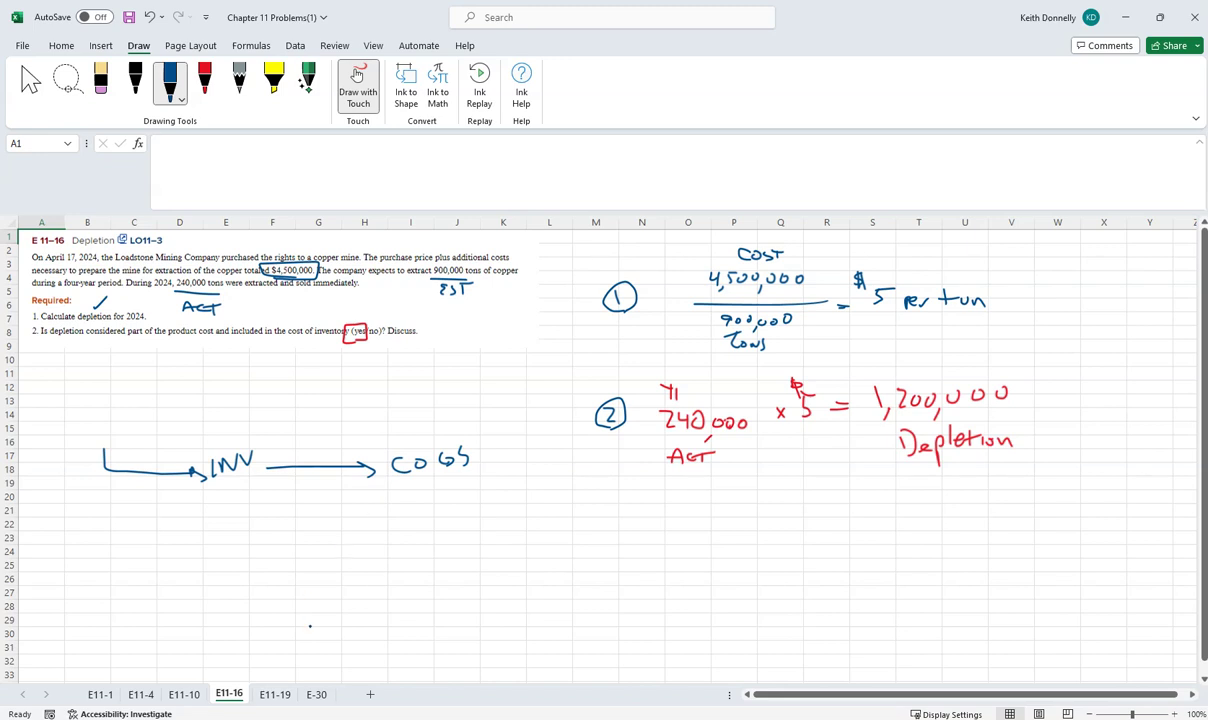
Step: On sheet E11-19, box patent in red in item a and underline $700,000, 10 years and net book value of $350,000
{"action": "left_click", "coordinate": [274, 694]}
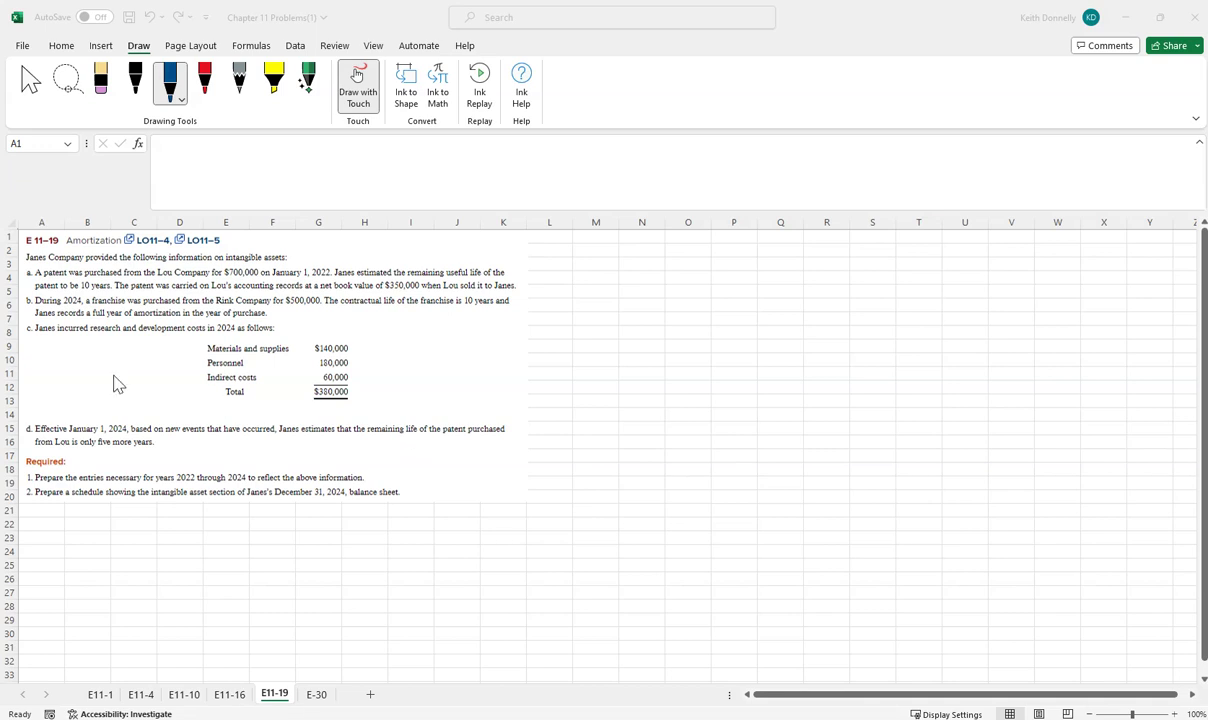
{"action": "left_click", "coordinate": [235, 80]}
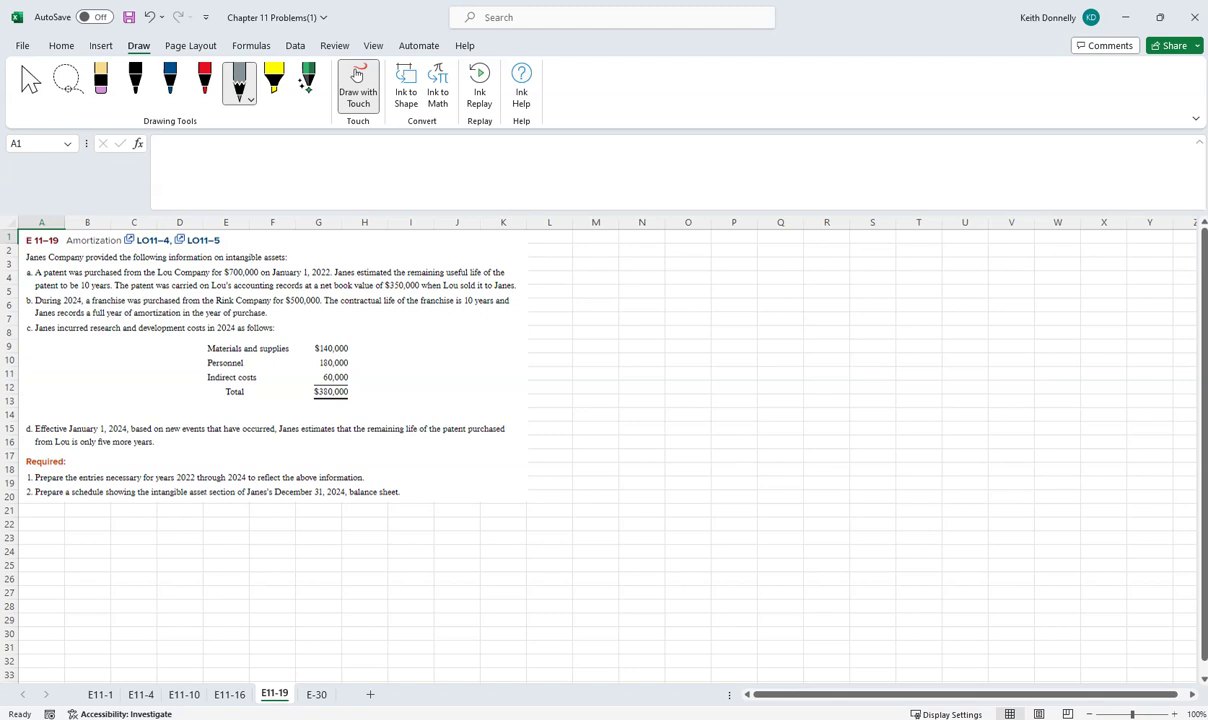
{"action": "left_click", "coordinate": [204, 80]}
{"action": "mouse_move", "coordinate": [45, 279]}
{"action": "left_mouse_down"}
{"action": "mouse_move", "coordinate": [71, 272]}
{"action": "mouse_move", "coordinate": [39, 275]}
{"action": "mouse_move", "coordinate": [56, 280]}
{"action": "left_mouse_up"}
{"action": "left_click_drag", "start_coordinate": [224, 278], "coordinate": [258, 278]}
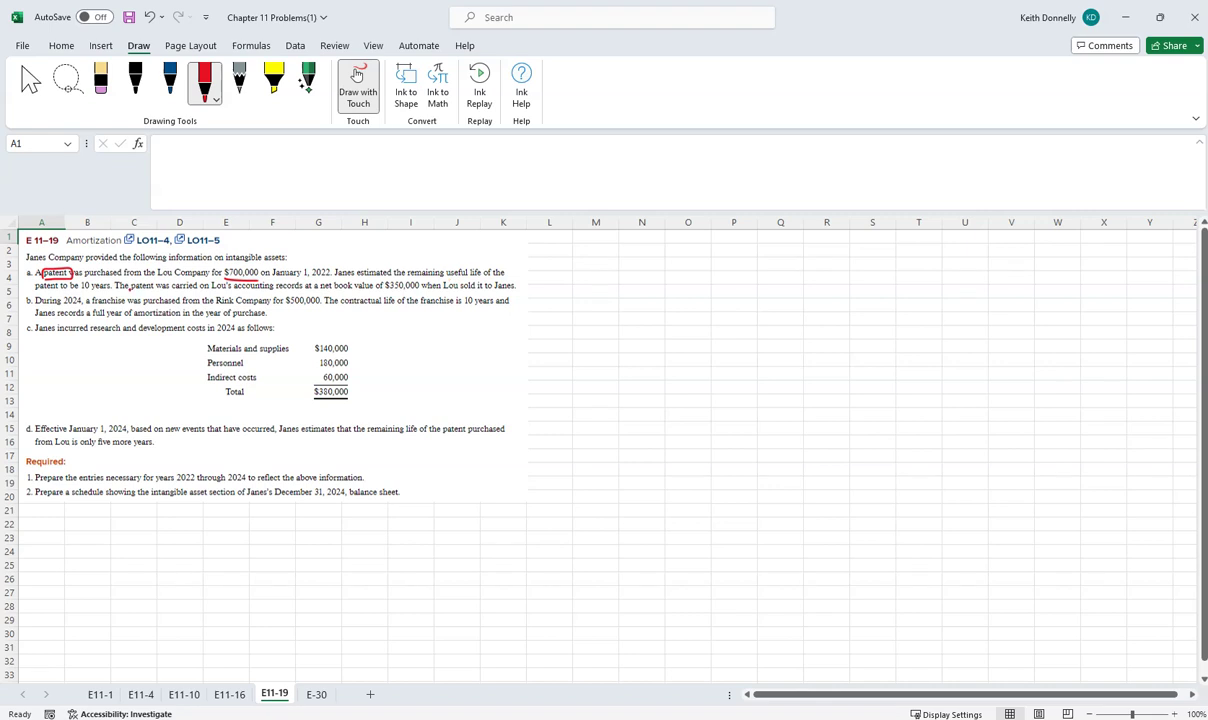
{"action": "left_click_drag", "start_coordinate": [80, 291], "coordinate": [110, 291]}
{"action": "left_click_drag", "start_coordinate": [319, 292], "coordinate": [420, 292]}
{"action": "key", "text": "Escape"}
Step: Start the first journal entry with number 1 in N3 and the date January 1, 2022 in O3
{"action": "left_click", "coordinate": [639, 265]}
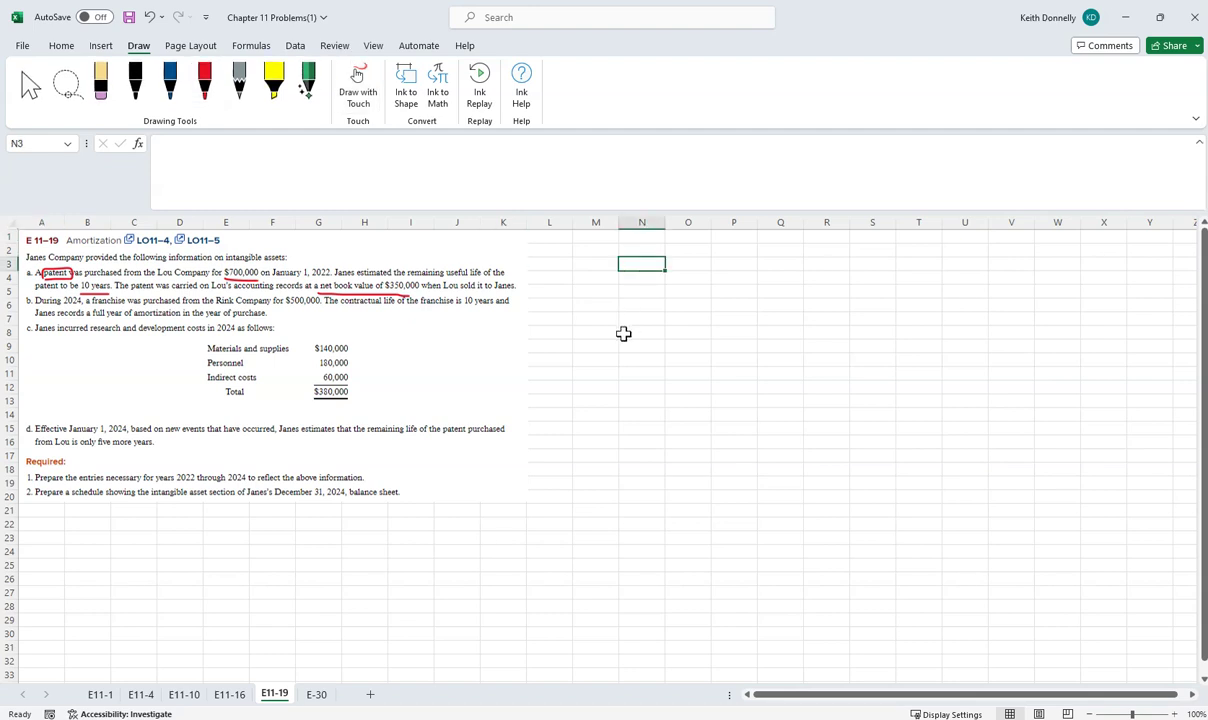
{"action": "type", "text": "1"}
{"action": "key", "text": "ctrl+Return"}
{"action": "left_click", "coordinate": [686, 262]}
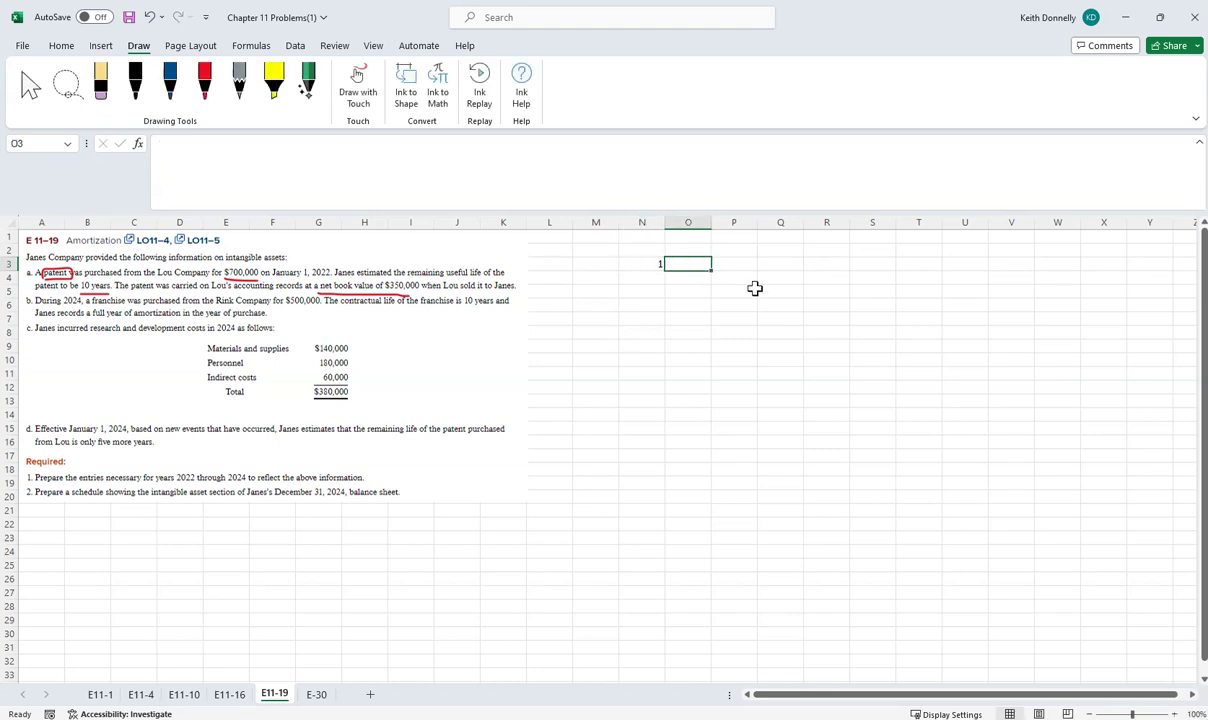
{"action": "type", "text": "Jn"}
{"action": "key", "text": "BackSpace"}
{"action": "type", "text": "anuary 1"}
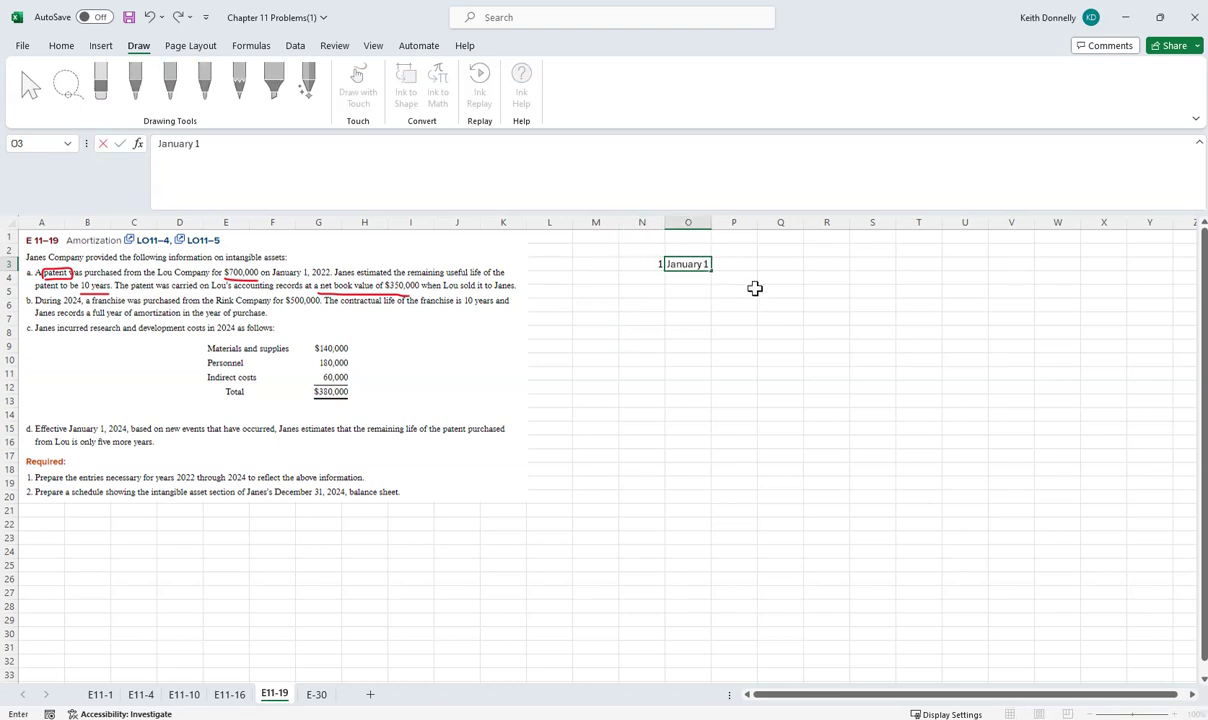
{"action": "type", "text": ", 2022"}
{"action": "key", "text": "ctrl+Return"}
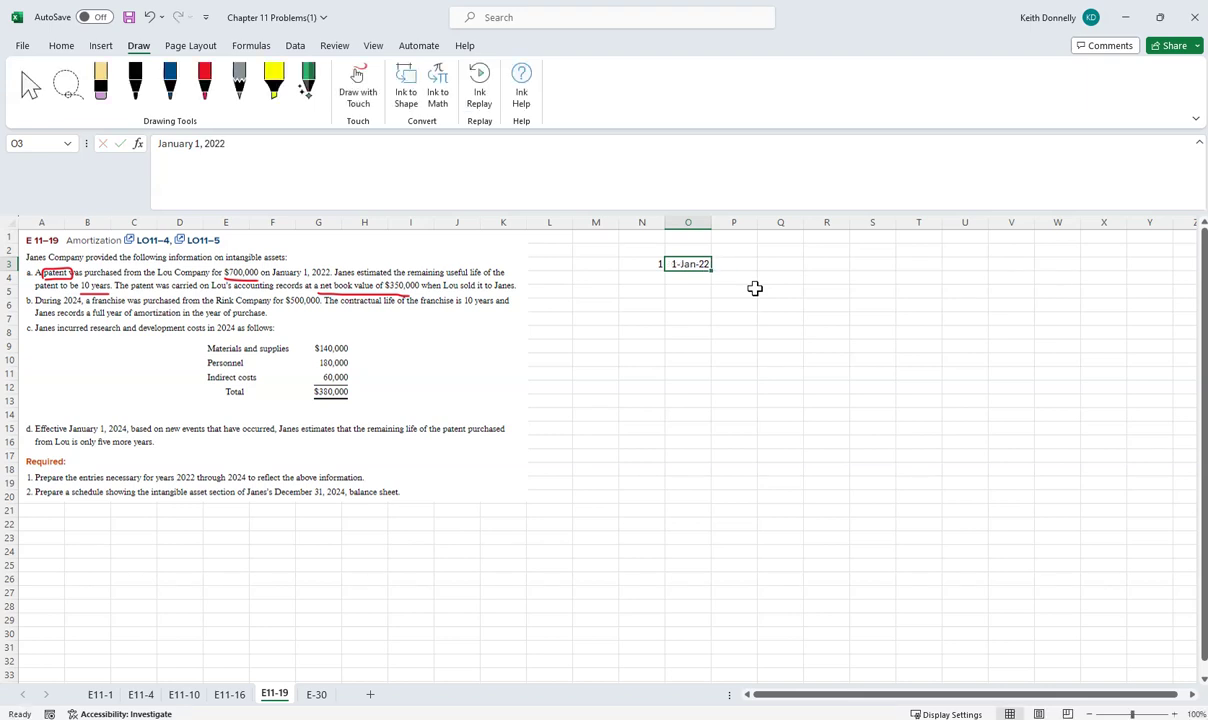
Step: Record the patent purchase below the date: Dr. Patent 700,000 in P4:Q4 and Cr. Cash 700,000 in Q5:R5
{"action": "left_click", "coordinate": [740, 280]}
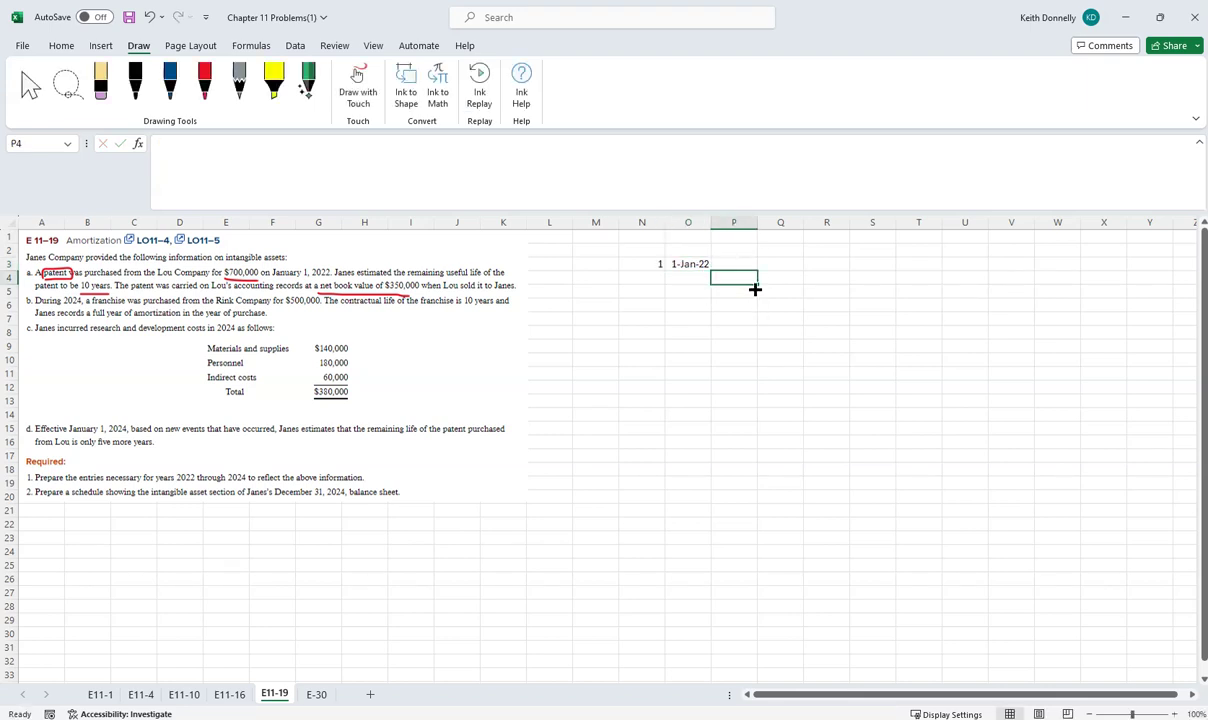
{"action": "type", "text": "Dr. Patent"}
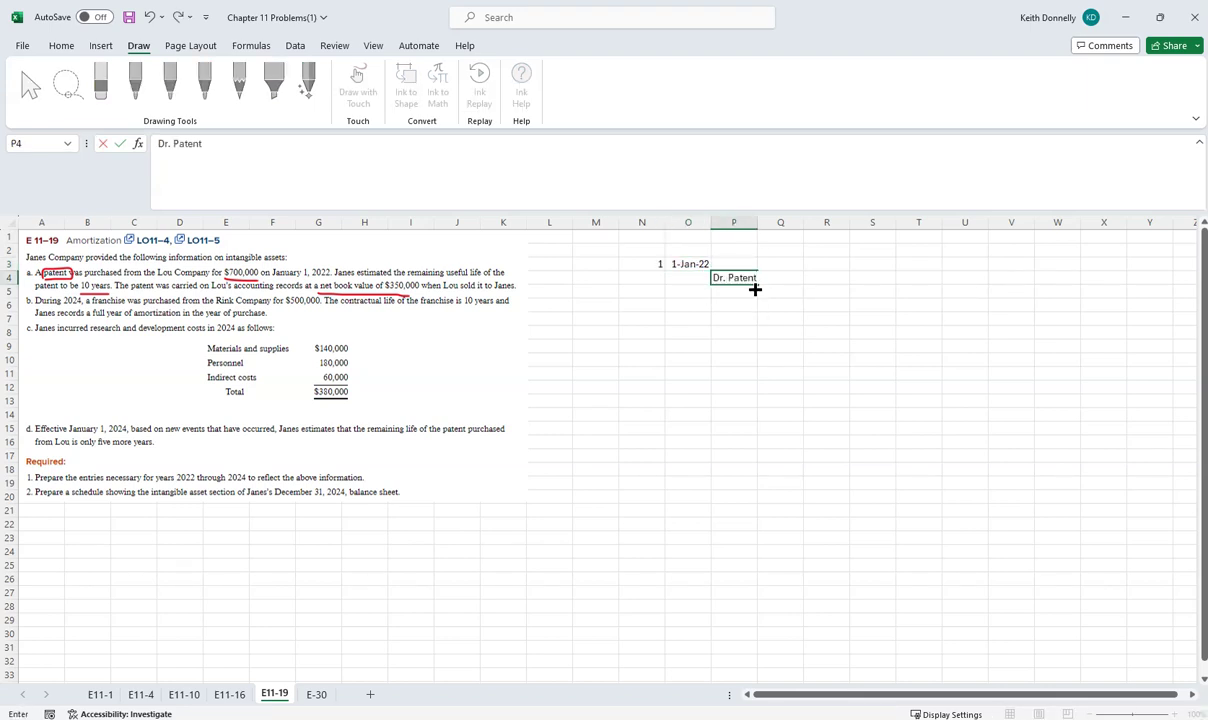
{"action": "left_click", "coordinate": [782, 279]}
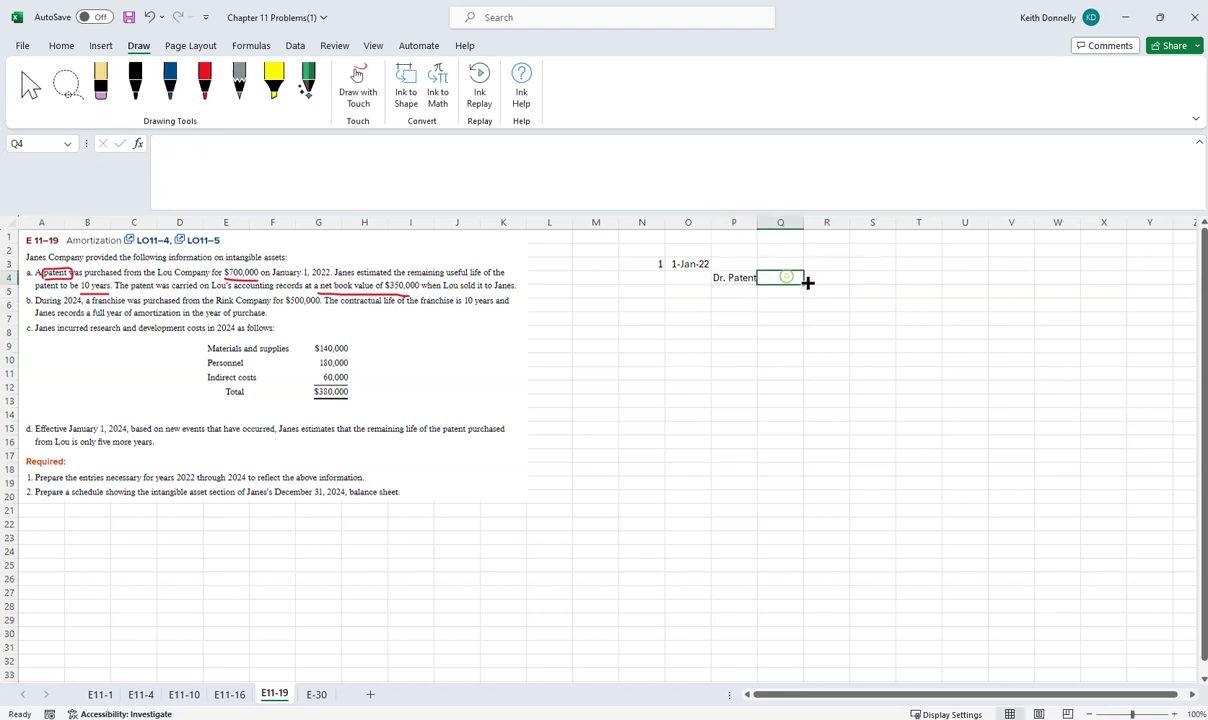
{"action": "type", "text": "700,000"}
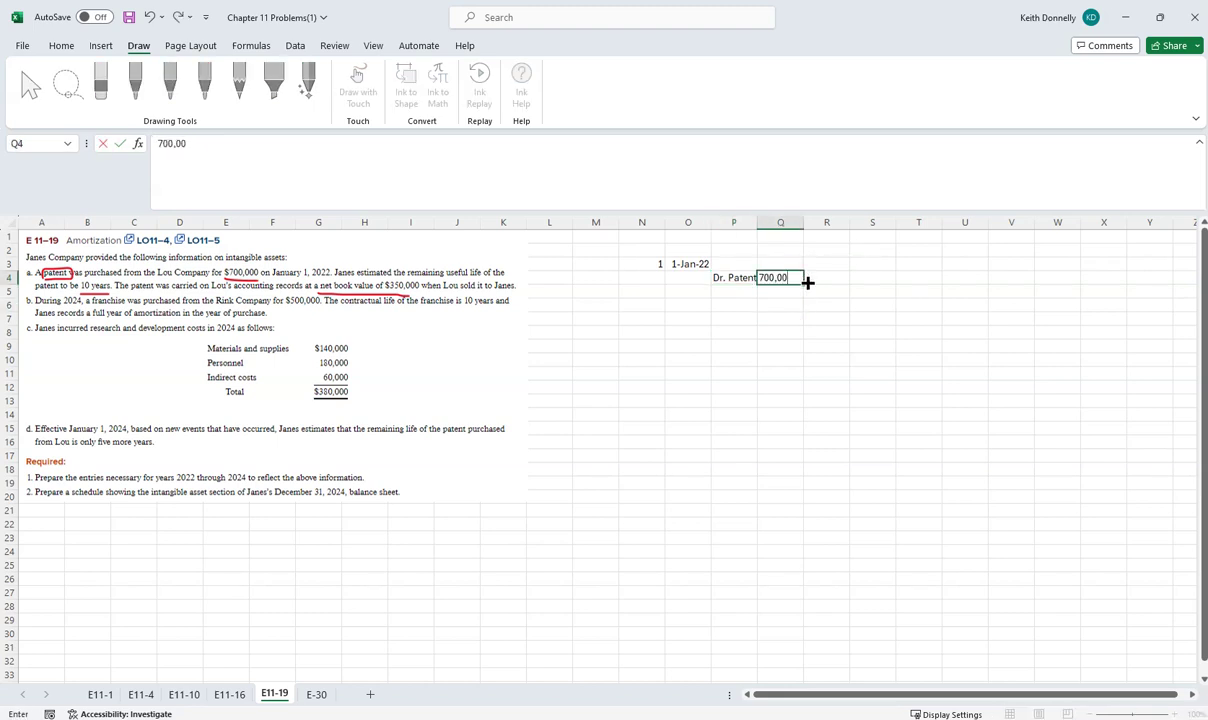
{"action": "key", "text": "ctrl+Return"}
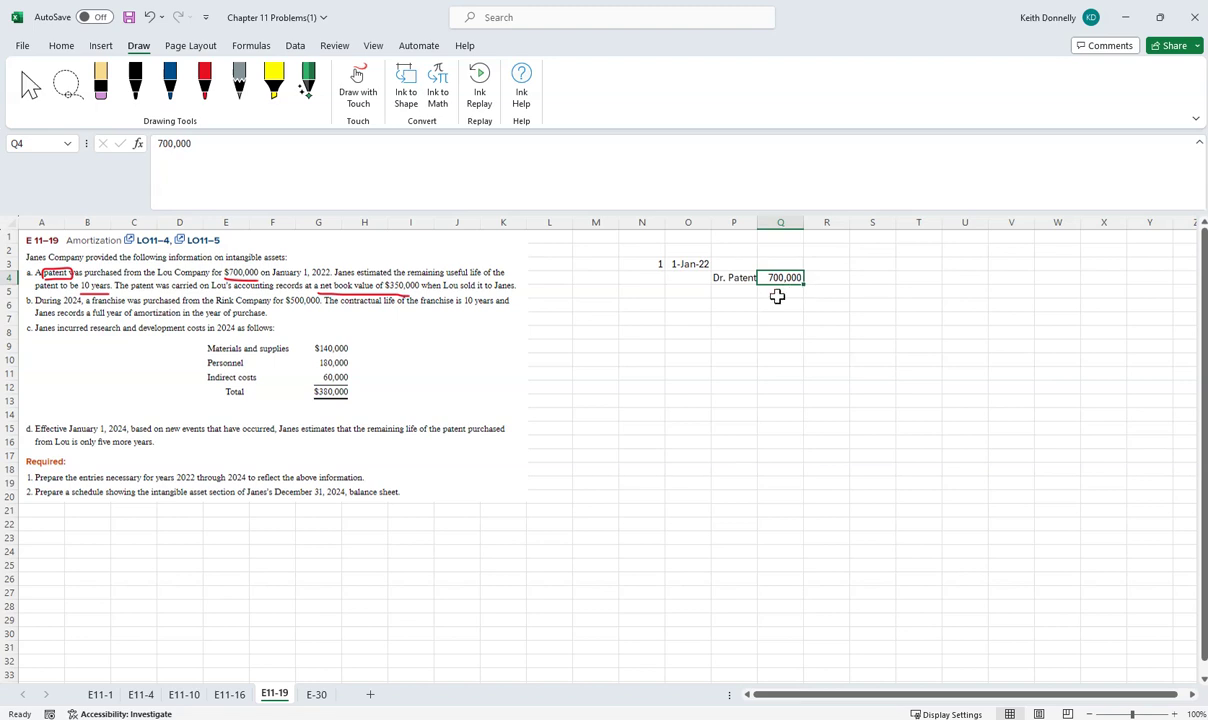
{"action": "left_click", "coordinate": [767, 300]}
{"action": "type", "text": "Cr. Cash"}
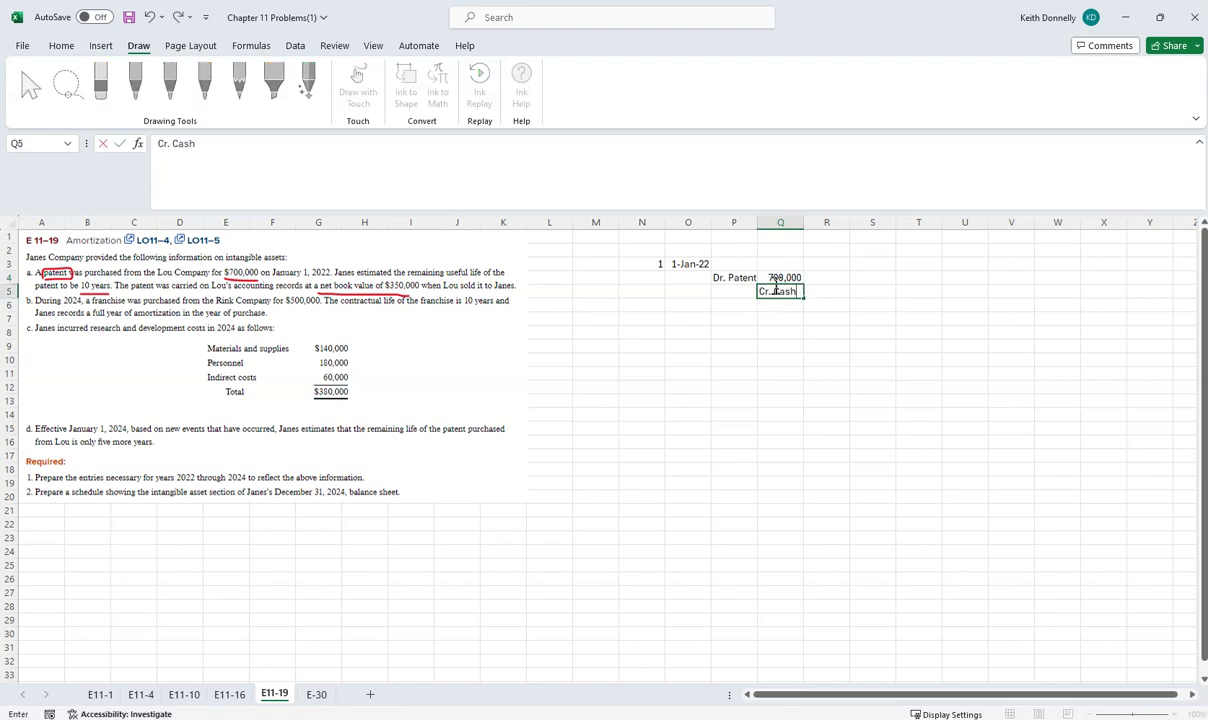
{"action": "left_click", "coordinate": [830, 290]}
{"action": "type", "text": "700,000"}
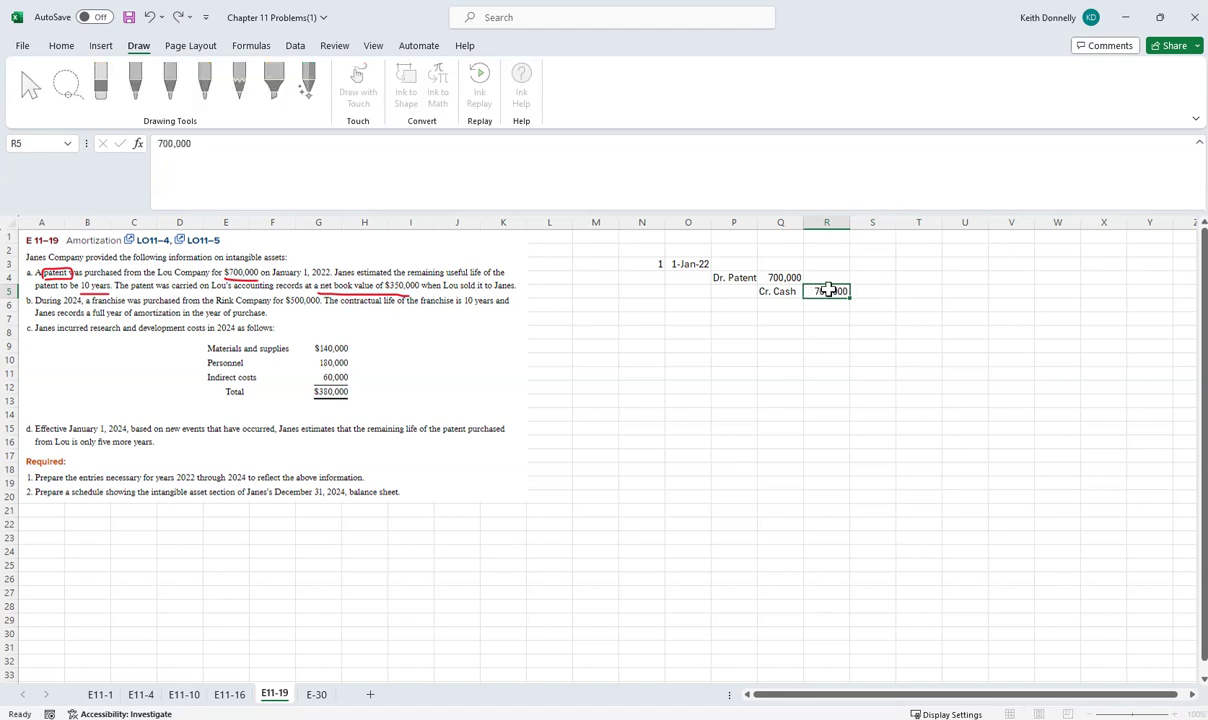
{"action": "key", "text": "ctrl+Return"}
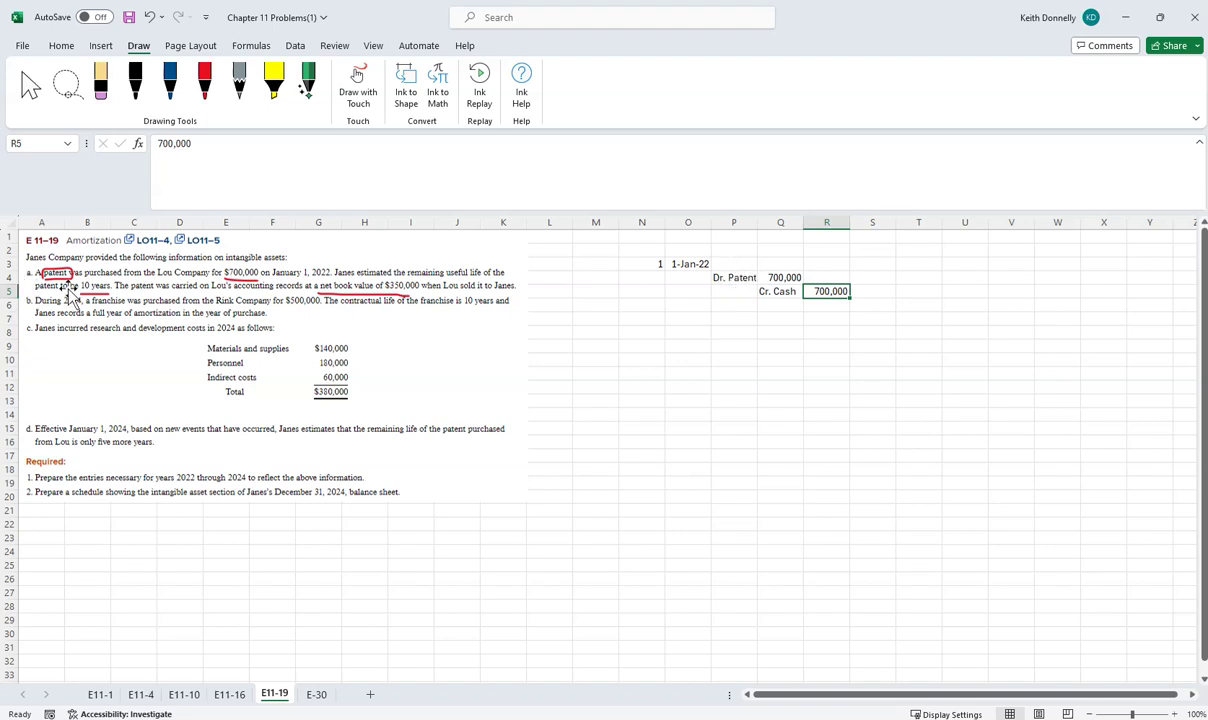
Step: Start the second entry with number 2 in N7 and the heading Amortization Exp in O7
{"action": "left_click", "coordinate": [678, 320]}
{"action": "left_click", "coordinate": [652, 319]}
{"action": "type", "text": "2"}
{"action": "key", "text": "ctrl+Return"}
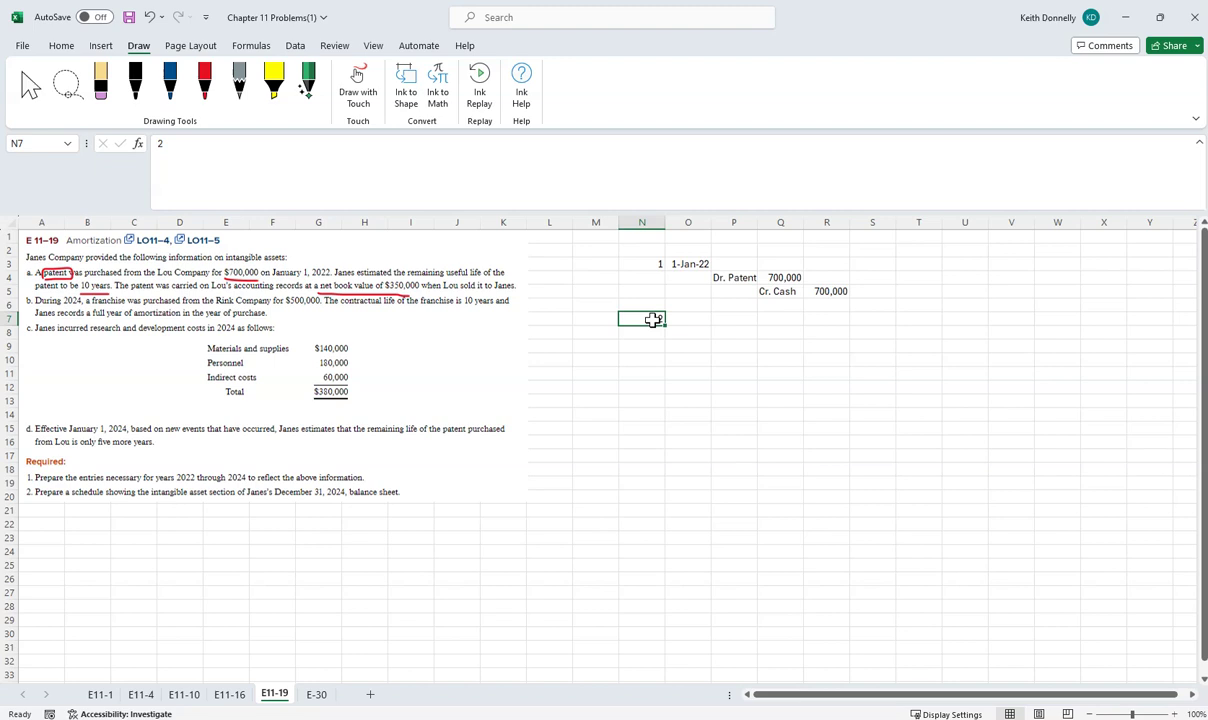
{"action": "left_click", "coordinate": [696, 320]}
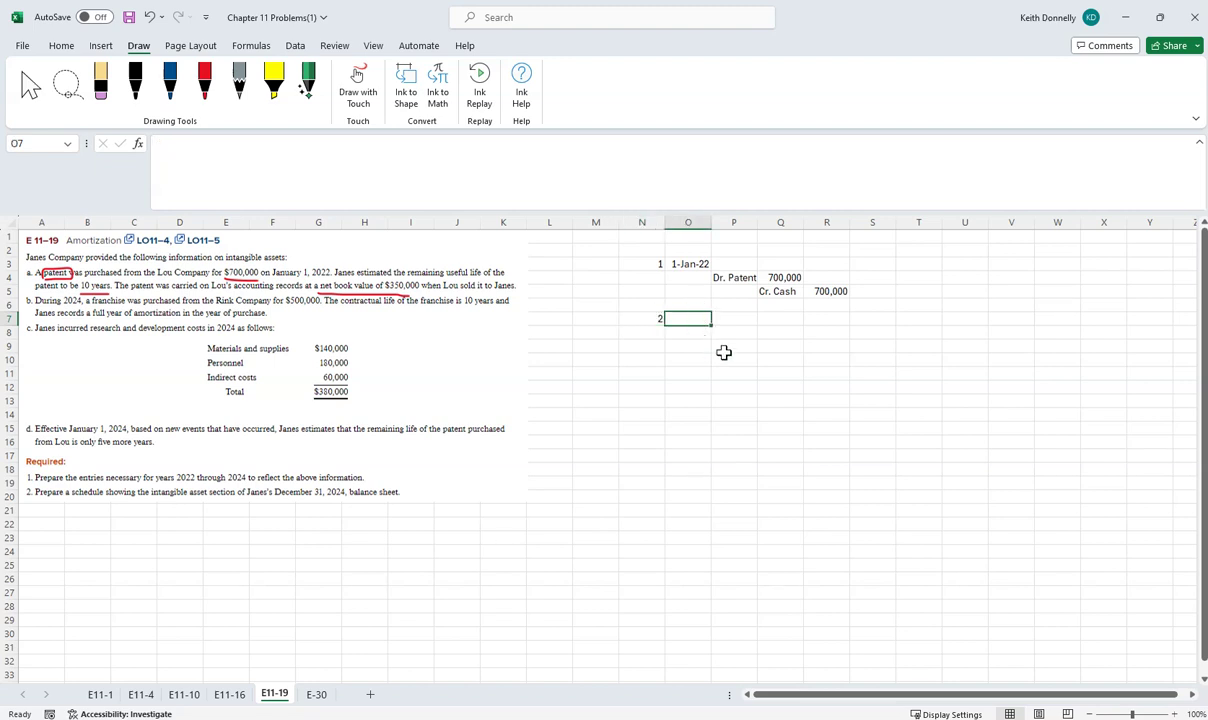
{"action": "type", "text": "Amortiza"}
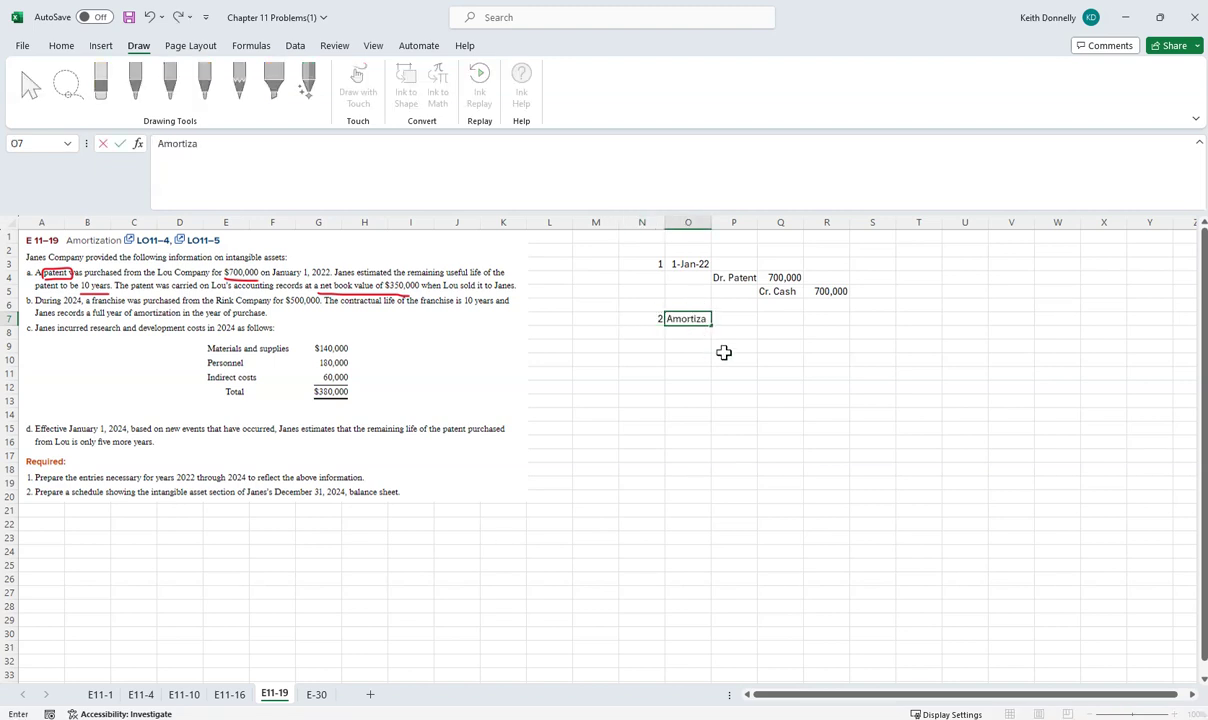
{"action": "type", "text": "tion Exp"}
{"action": "key", "text": "ctrl+Return"}
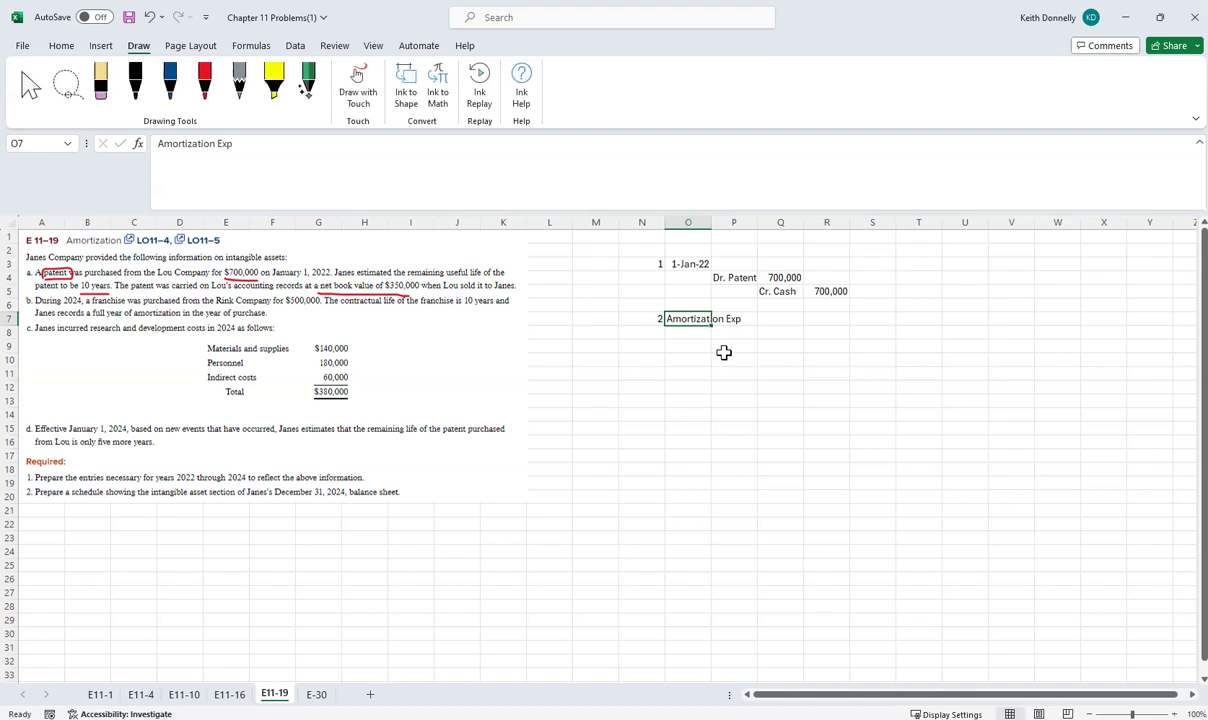
Step: Handwrite the patent's yearly amortization in red beside the first entry: 700/10 = 70K
{"action": "left_click", "coordinate": [204, 80]}
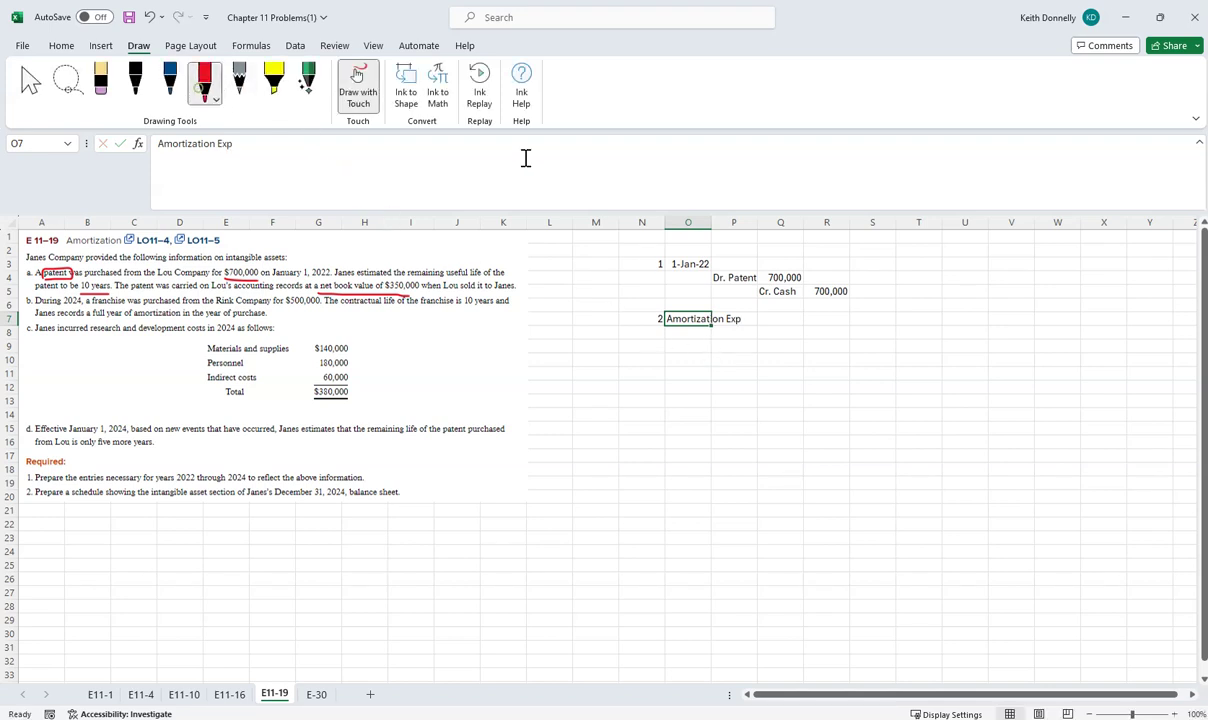
{"action": "mouse_move", "coordinate": [906, 256]}
{"action": "left_mouse_down"}
{"action": "mouse_move", "coordinate": [951, 270]}
{"action": "mouse_move", "coordinate": [995, 259]}
{"action": "left_mouse_up"}
{"action": "mouse_move", "coordinate": [985, 265]}
{"action": "left_mouse_down"}
{"action": "mouse_move", "coordinate": [1025, 257]}
{"action": "mouse_move", "coordinate": [1040, 268]}
{"action": "left_mouse_up"}
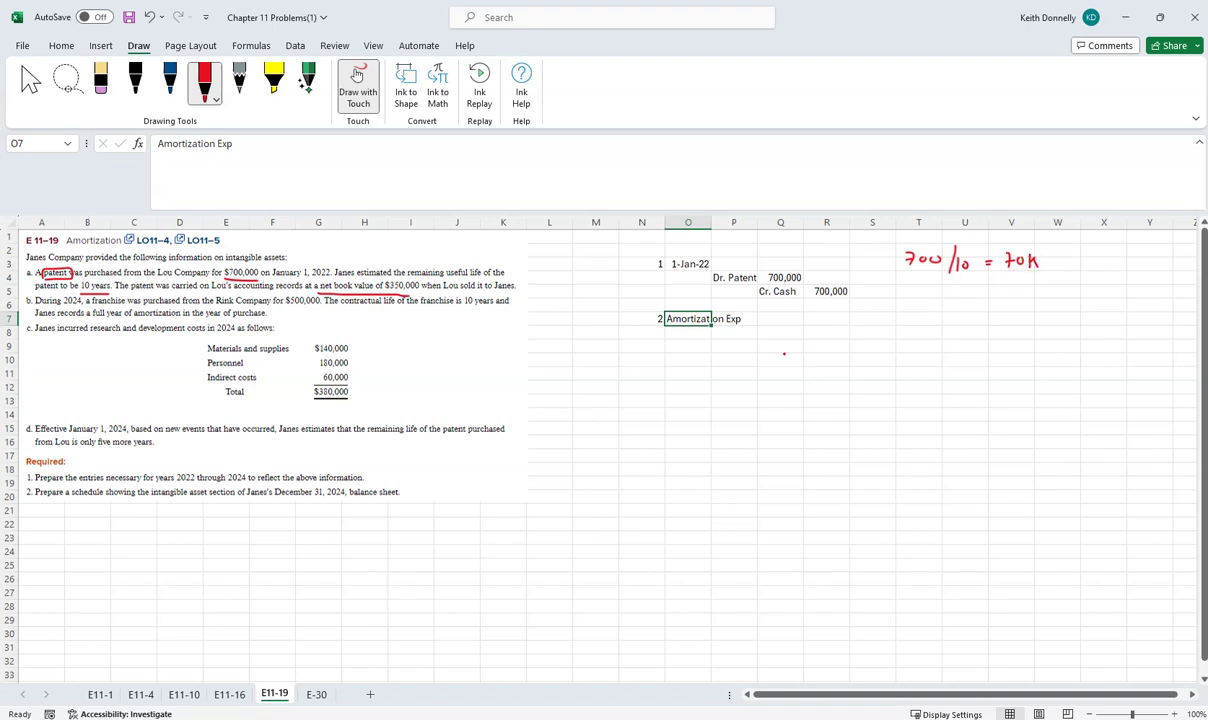
{"action": "key", "text": "Escape"}
Step: Record the patent amortization: Dr. Amortization Exp in P9 with 70,000 in R9, and Cr. Patent in Q10 with 70,000 in S10
{"action": "left_click", "coordinate": [733, 350]}
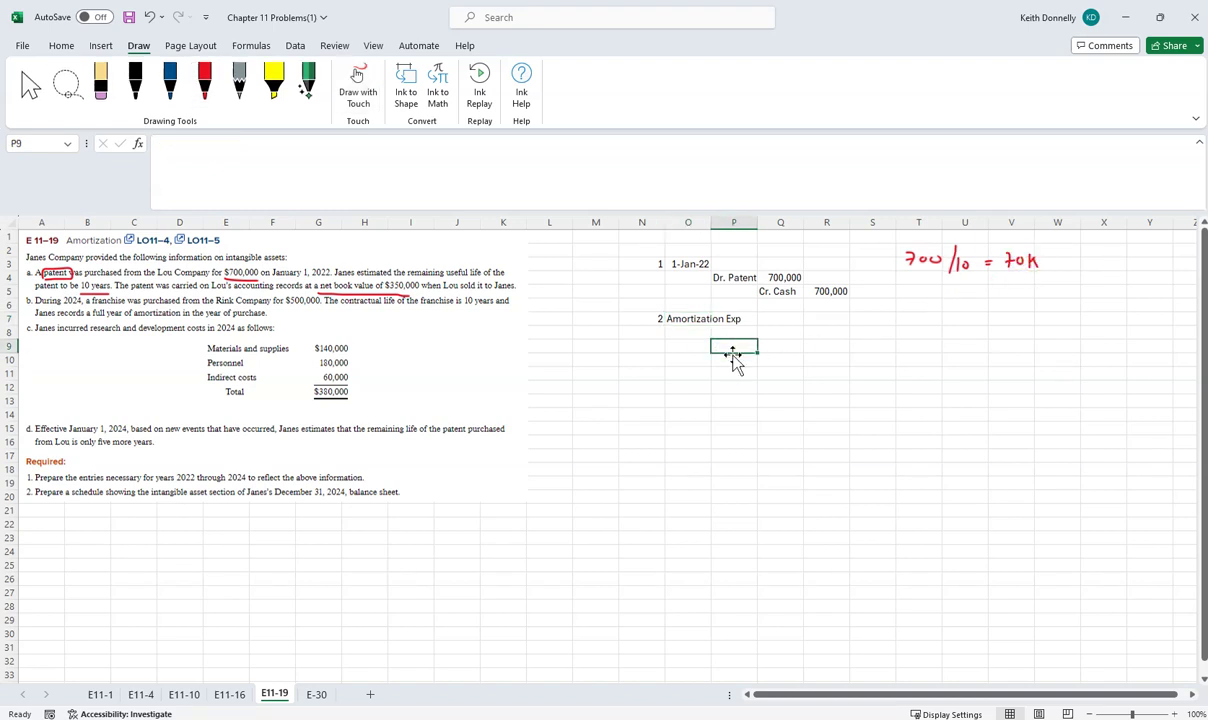
{"action": "type", "text": "Dr. Amortization Exp"}
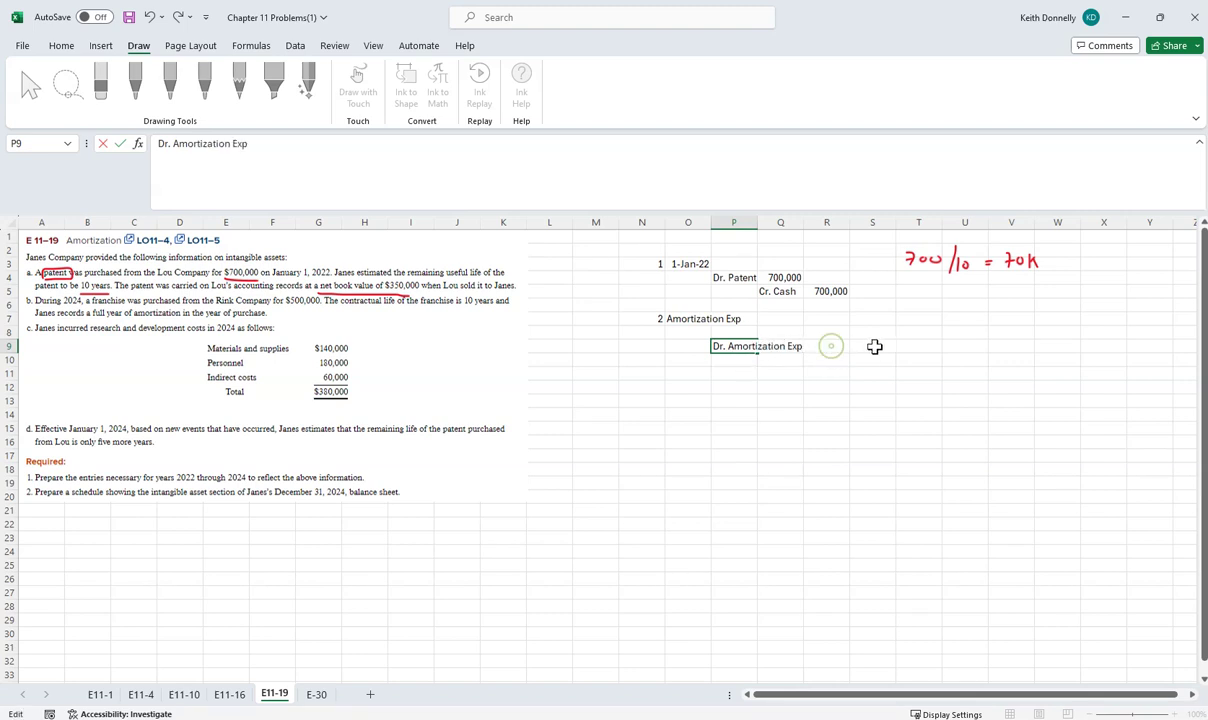
{"action": "left_click", "coordinate": [837, 350]}
{"action": "type", "text": "70,000"}
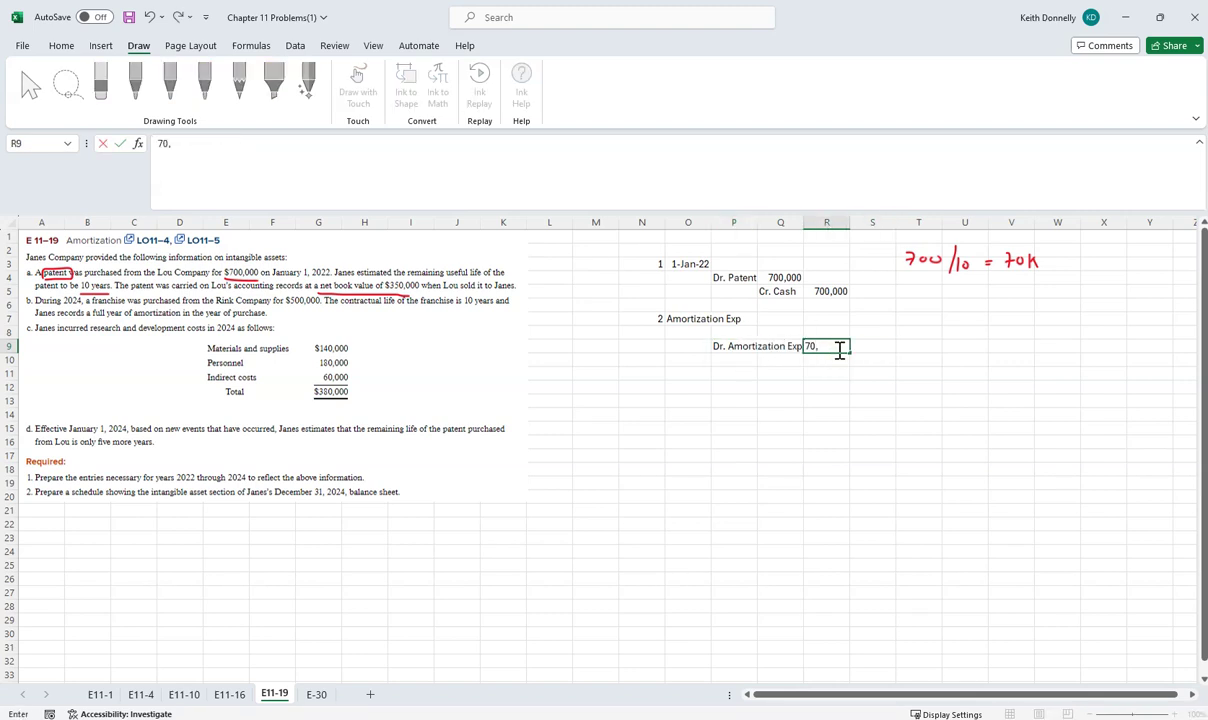
{"action": "left_click", "coordinate": [838, 350]}
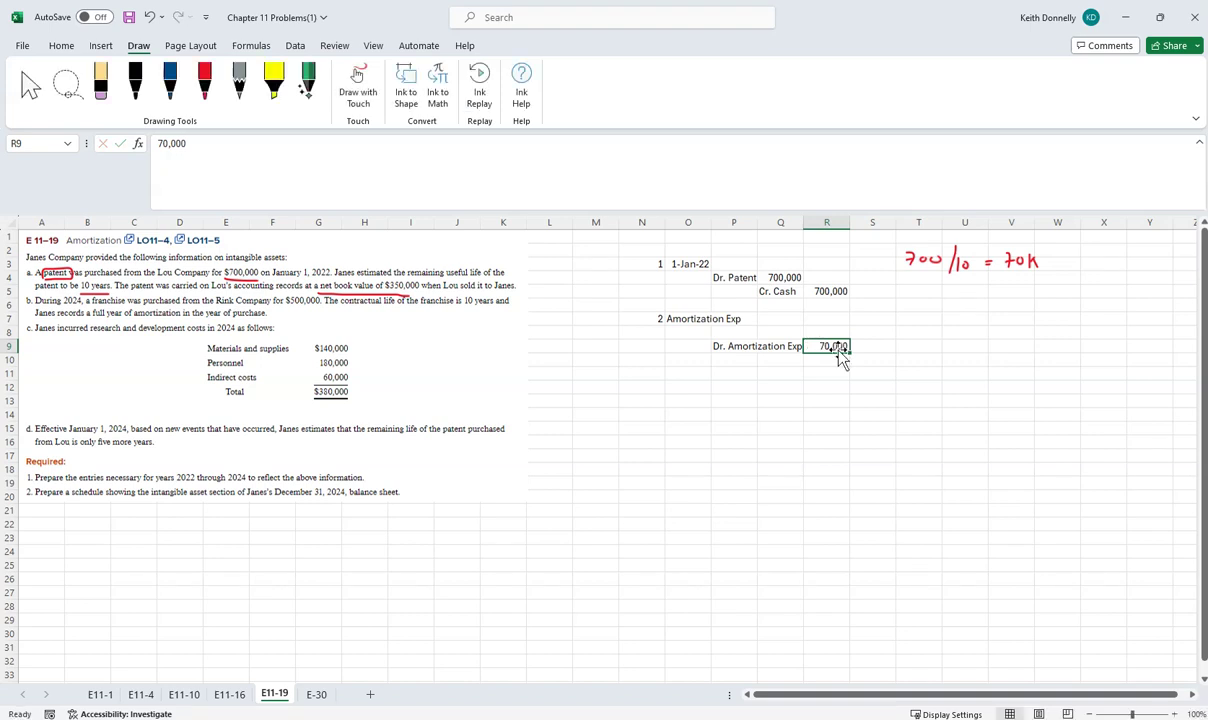
{"action": "left_click", "coordinate": [770, 360]}
{"action": "type", "text": "Cr. Patent"}
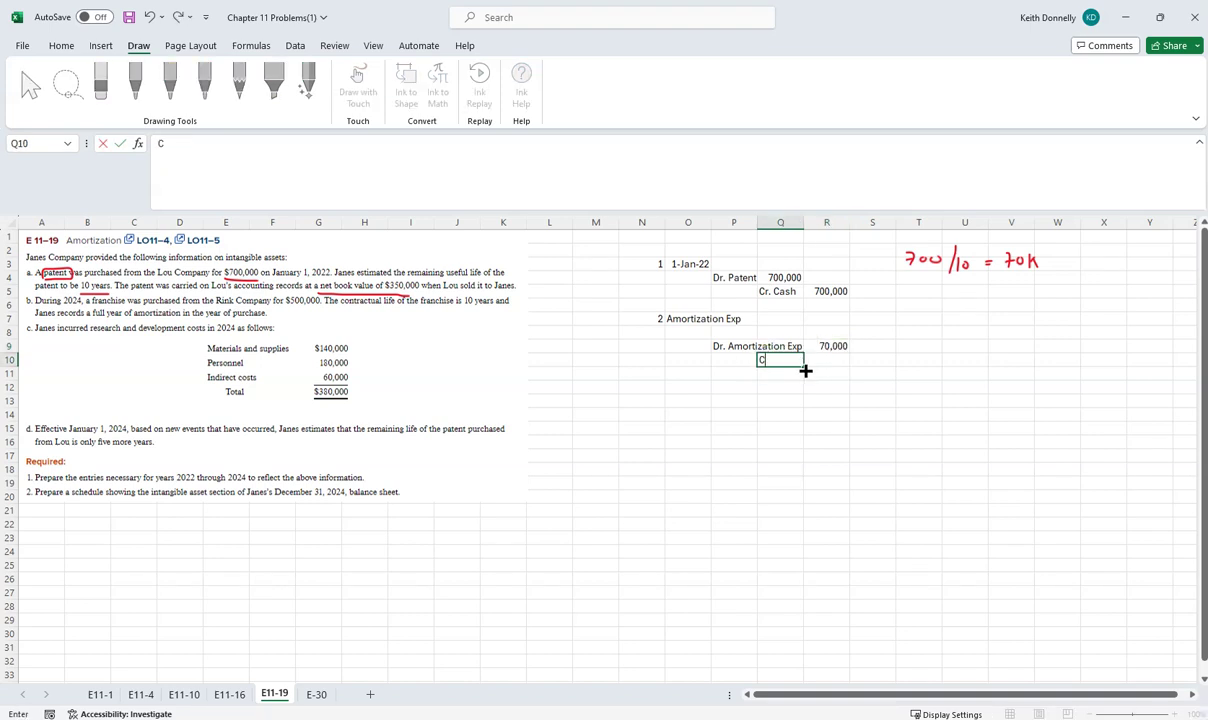
{"action": "key", "text": "ctrl+Return"}
{"action": "left_click", "coordinate": [885, 366]}
{"action": "type", "text": "70,000"}
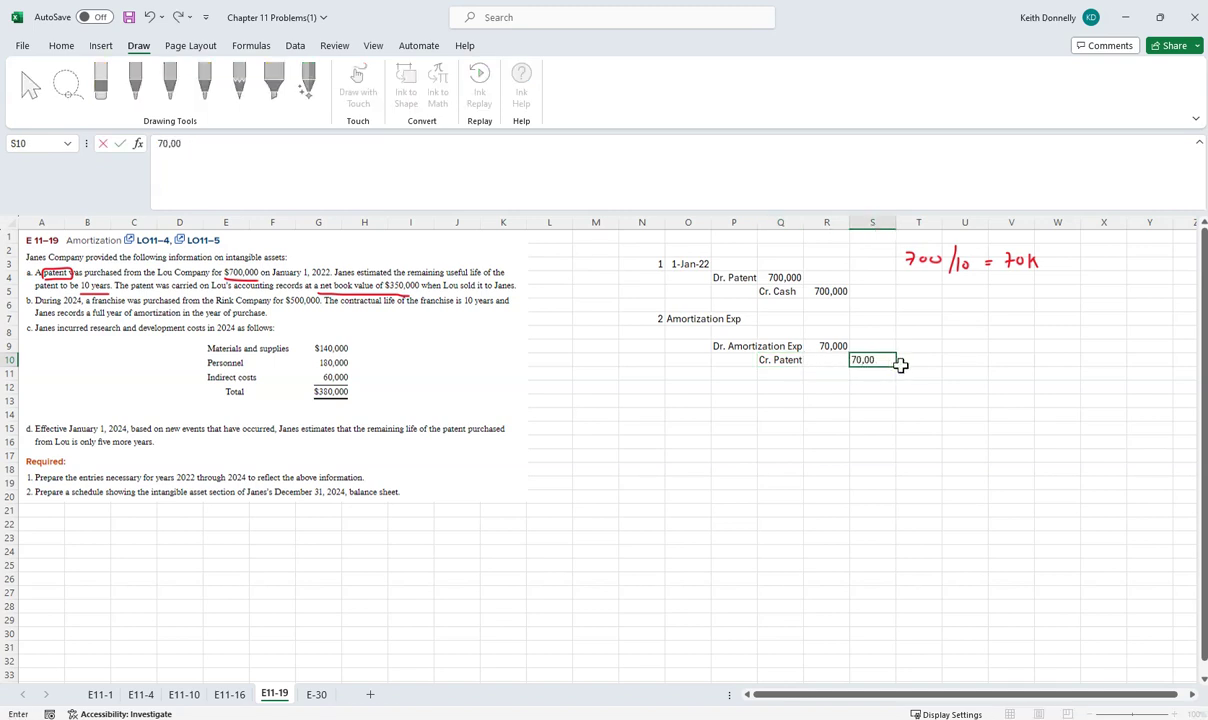
{"action": "key", "text": "ctrl+Return"}
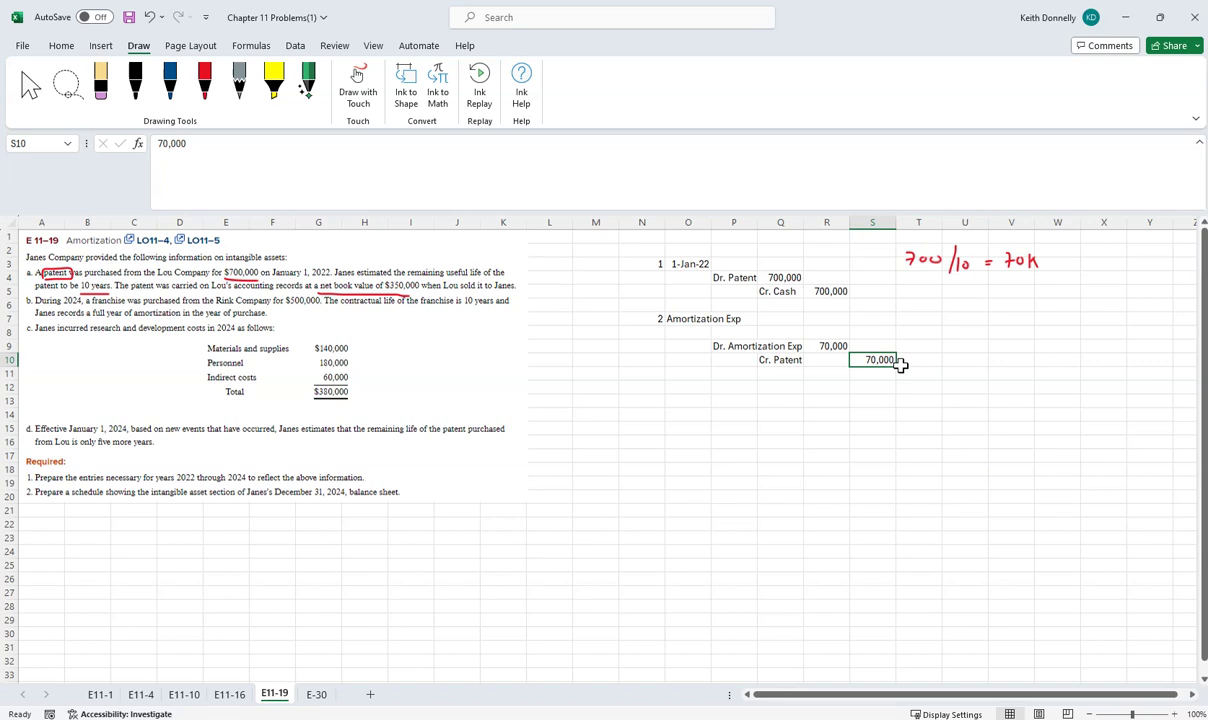
Step: Box franchise in blue in item b, and underline $500,000 and 10 years
{"action": "left_click", "coordinate": [170, 82]}
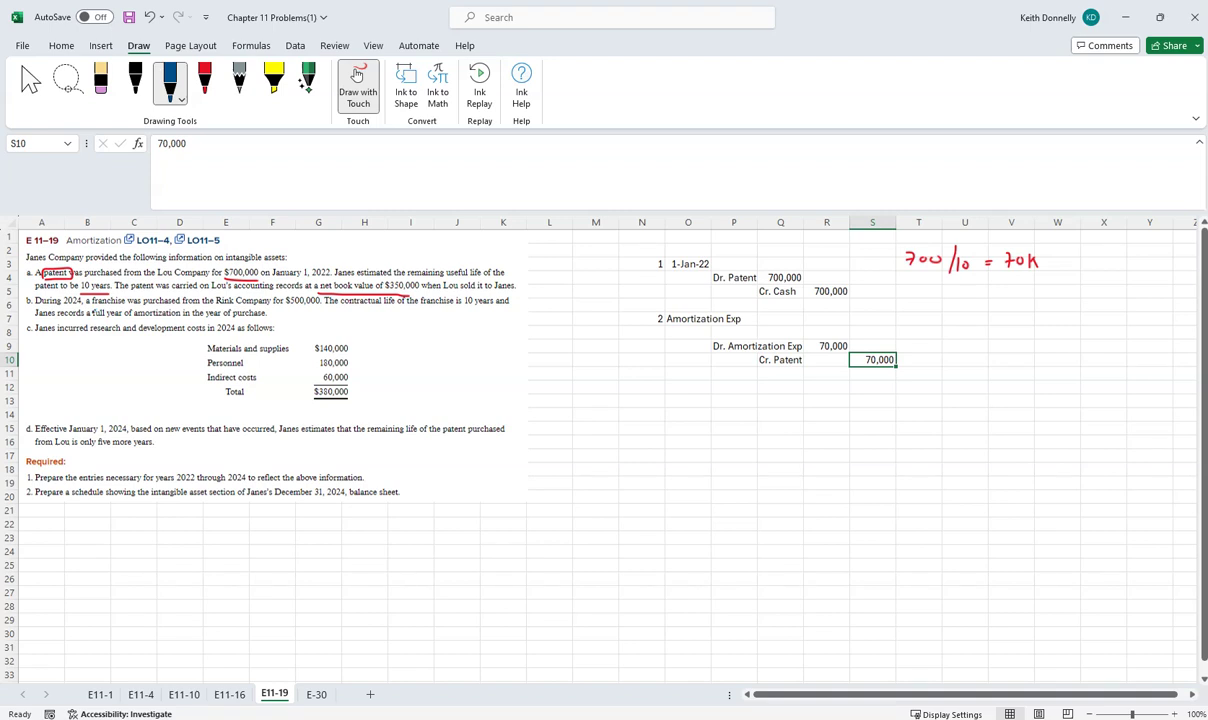
{"action": "mouse_move", "coordinate": [92, 307]}
{"action": "left_mouse_down"}
{"action": "mouse_move", "coordinate": [124, 306]}
{"action": "mouse_move", "coordinate": [88, 298]}
{"action": "mouse_move", "coordinate": [130, 303]}
{"action": "left_mouse_up"}
{"action": "left_click_drag", "start_coordinate": [286, 309], "coordinate": [325, 310]}
{"action": "left_click_drag", "start_coordinate": [464, 308], "coordinate": [498, 308]}
{"action": "key", "text": "Escape"}
Step: Start the third entry with number 3 in N13 and the heading Franchise in O13
{"action": "left_click", "coordinate": [658, 403]}
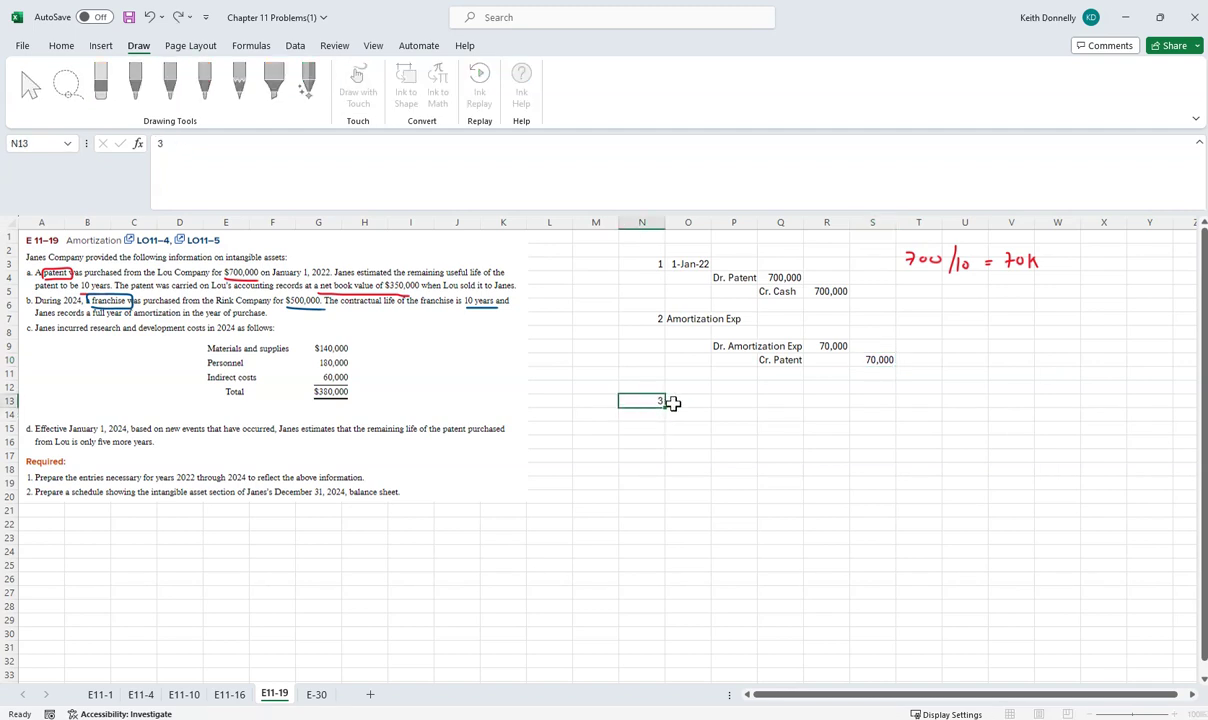
{"action": "type", "text": "3"}
{"action": "left_click", "coordinate": [700, 401]}
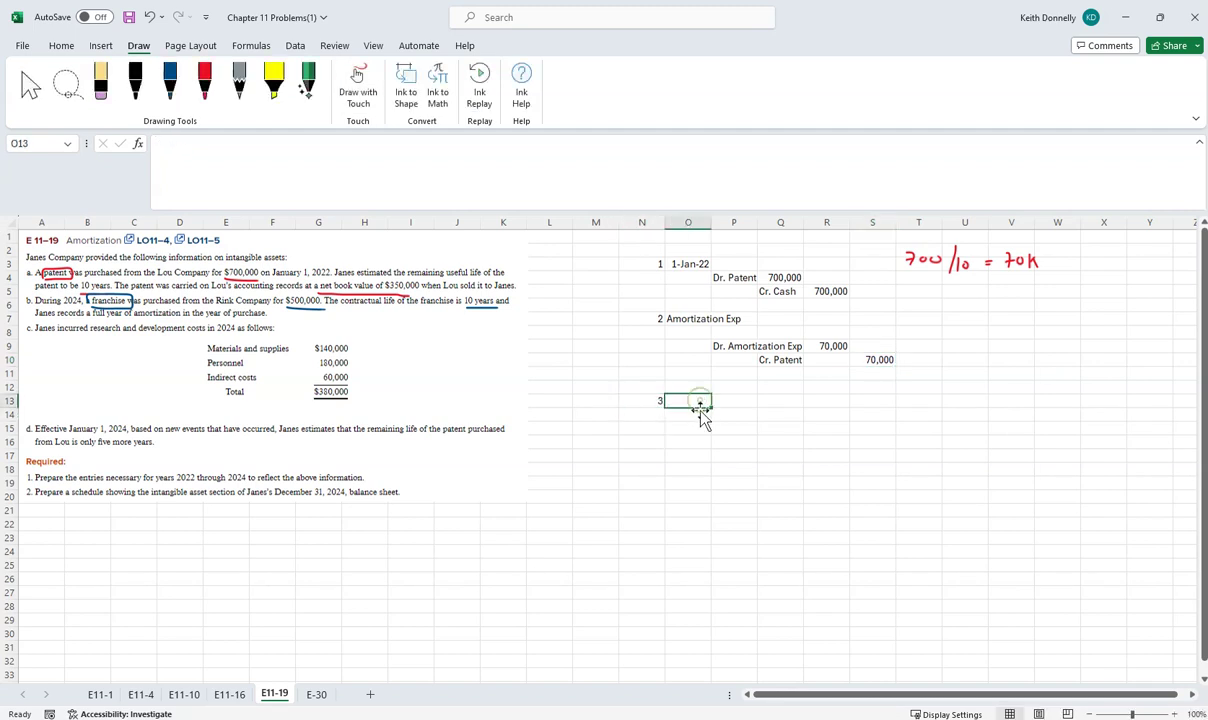
{"action": "type", "text": "Franchise"}
Step: Record the debit side of the franchise purchase: Dr. Franchise in P15 with 500,000 in R15
{"action": "left_click", "coordinate": [729, 430]}
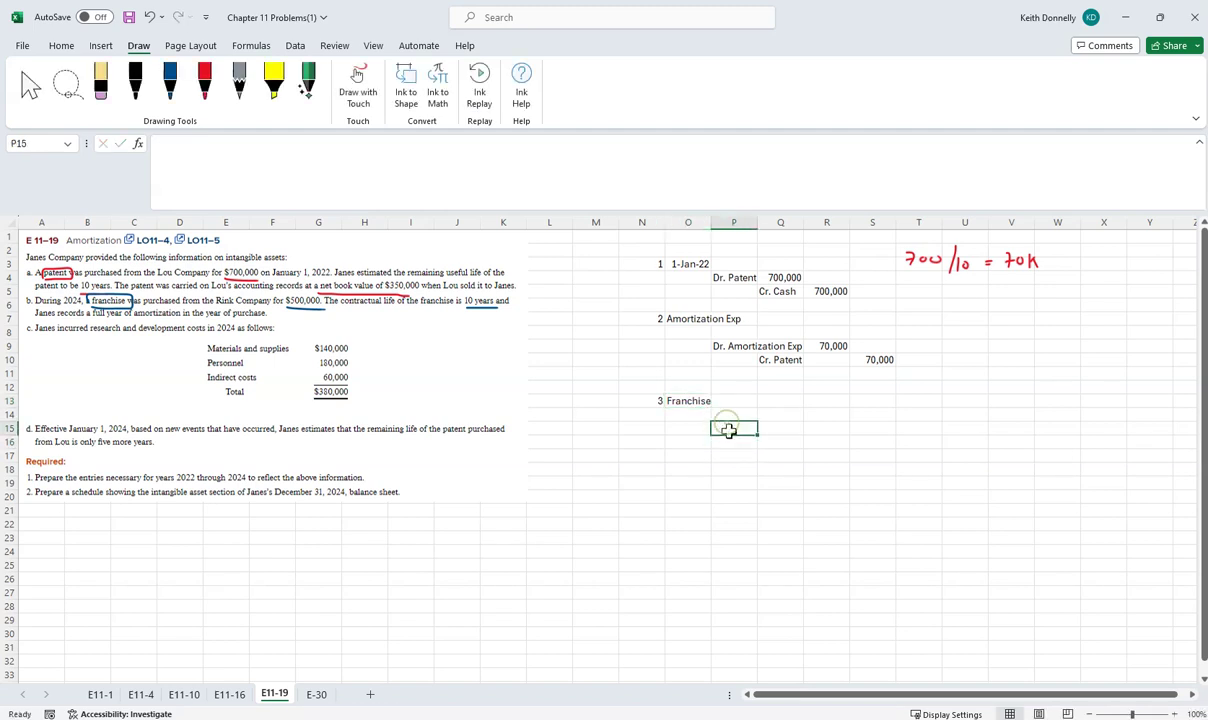
{"action": "type", "text": "Dr. Franc"}
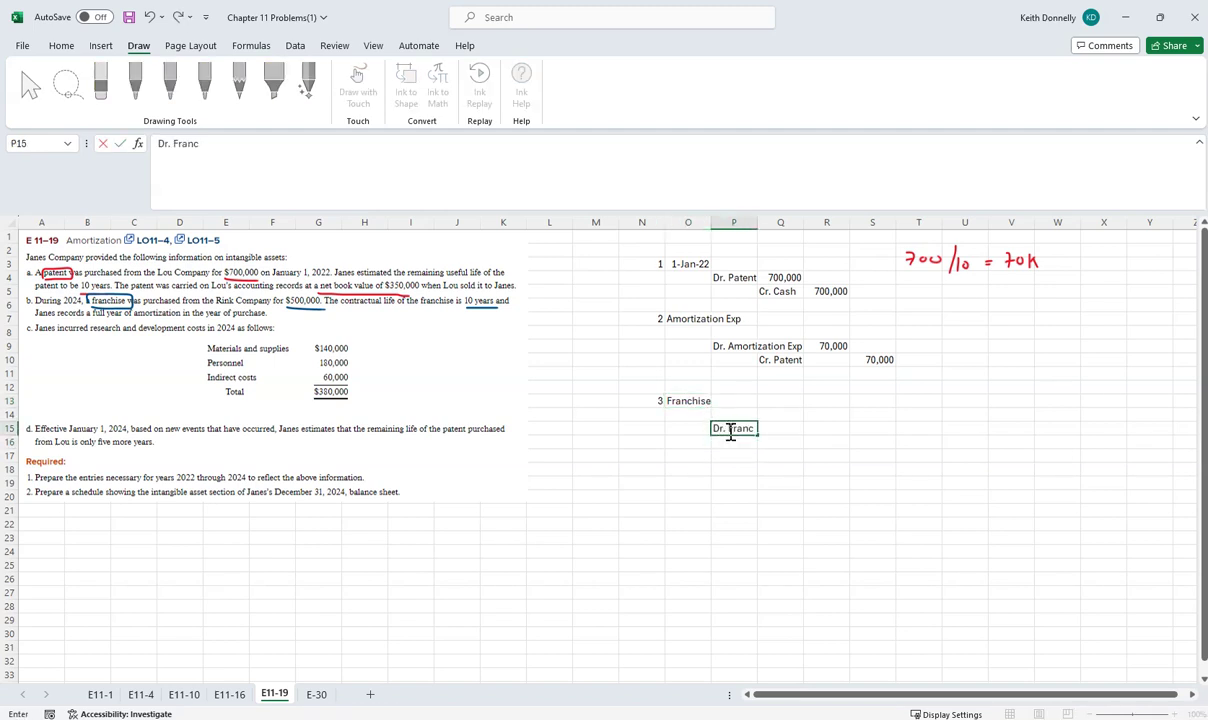
{"action": "type", "text": "hise"}
{"action": "left_click", "coordinate": [790, 427]}
{"action": "left_click", "coordinate": [850, 432]}
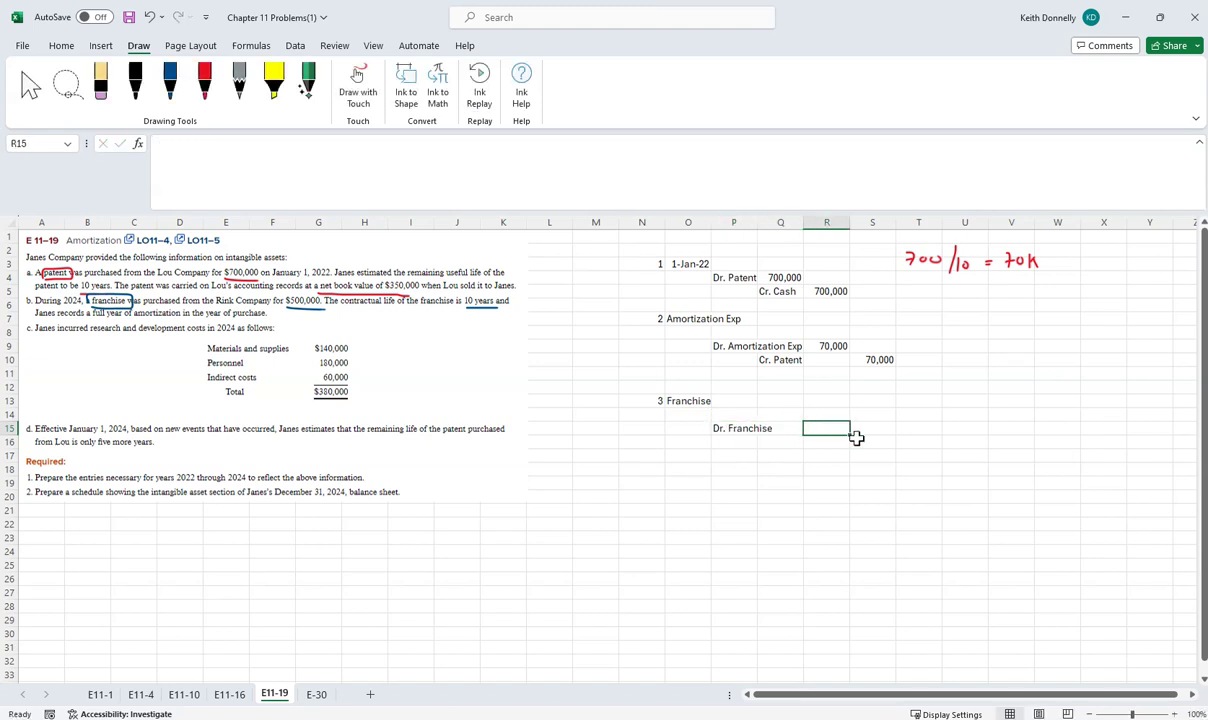
{"action": "type", "text": "500,000"}
{"action": "key", "text": "ctrl+Return"}
Step: Record the credit side of the franchise purchase: Cr. Cash in Q16 with 500,000 in S16
{"action": "left_click", "coordinate": [800, 445]}
{"action": "type", "text": "Cr. Cash"}
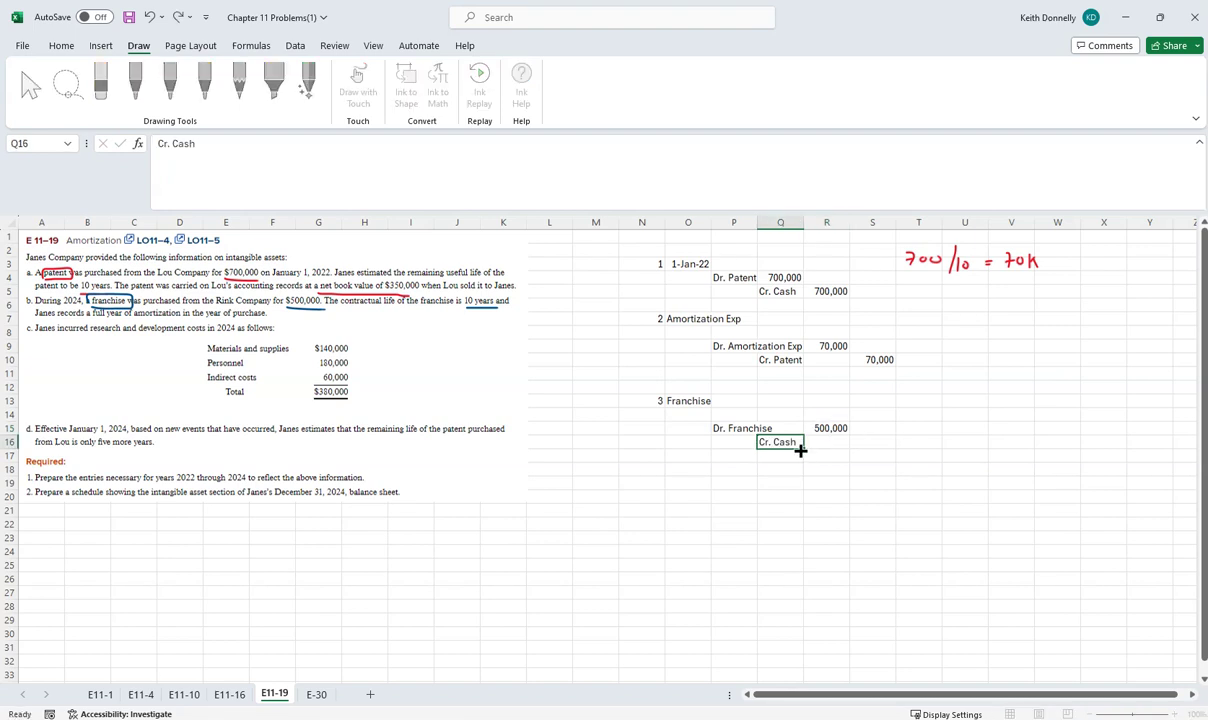
{"action": "key", "text": "ctrl+Return"}
{"action": "left_click", "coordinate": [880, 446]}
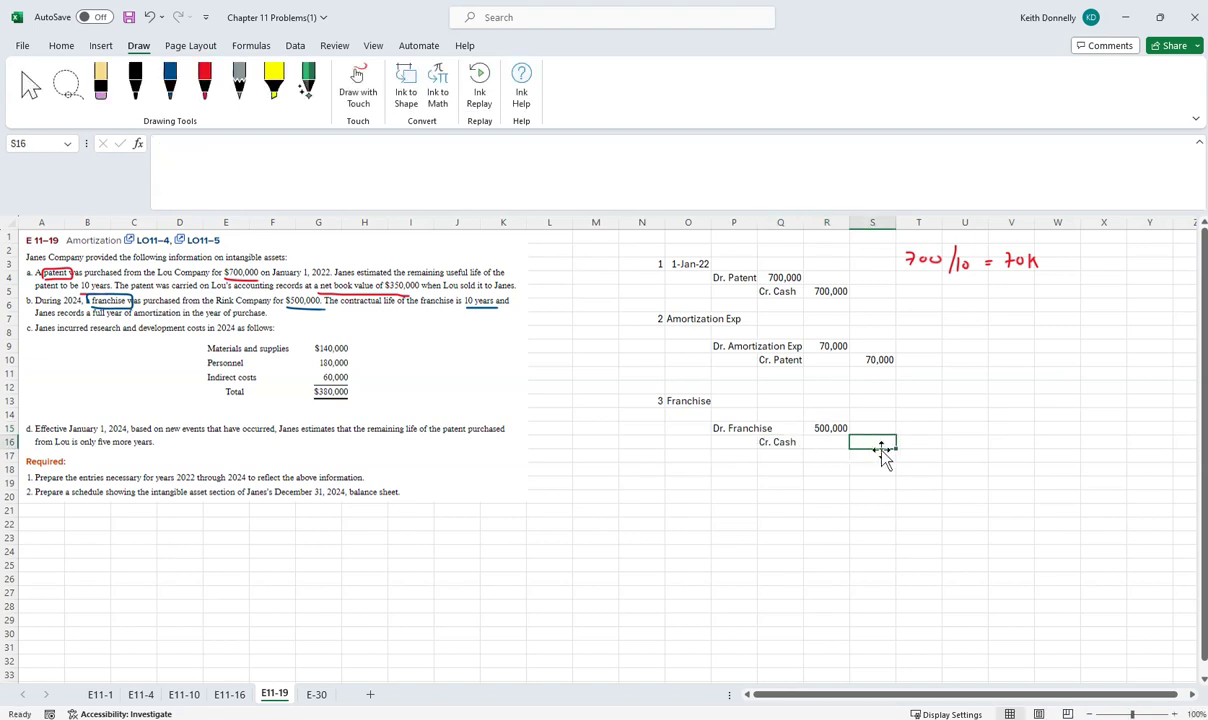
{"action": "type", "text": "500,000"}
{"action": "key", "text": "ctrl+Return"}
Step: Start the fourth entry with number 4 in N18 and the heading Amortization Patent in O18
{"action": "left_click", "coordinate": [678, 458]}
{"action": "left_click", "coordinate": [652, 456]}
{"action": "left_click", "coordinate": [651, 467]}
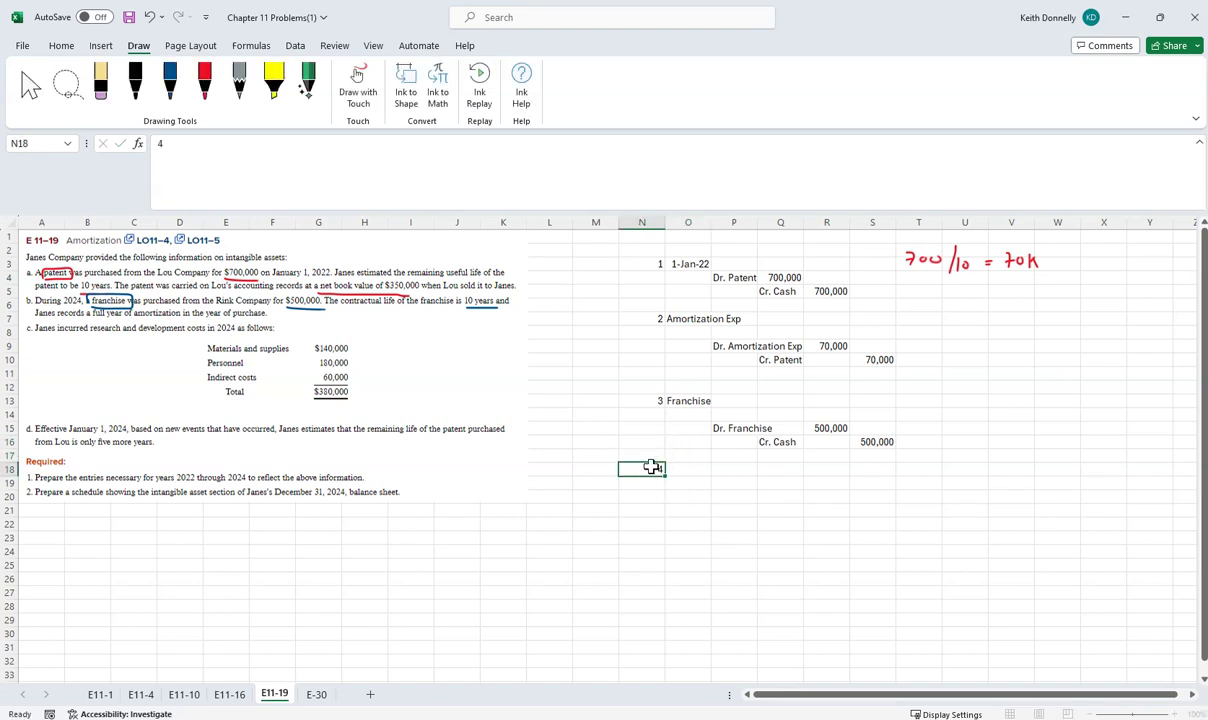
{"action": "type", "text": "4"}
{"action": "left_click", "coordinate": [697, 470]}
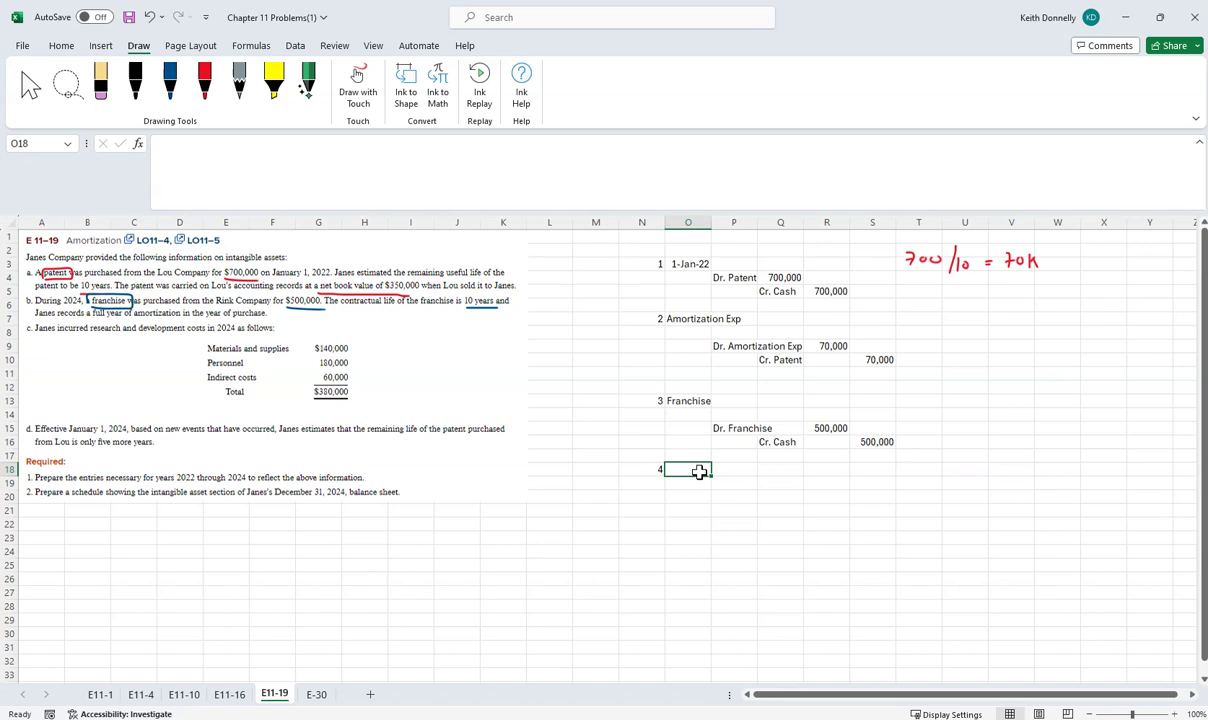
{"action": "type", "text": "Amor"}
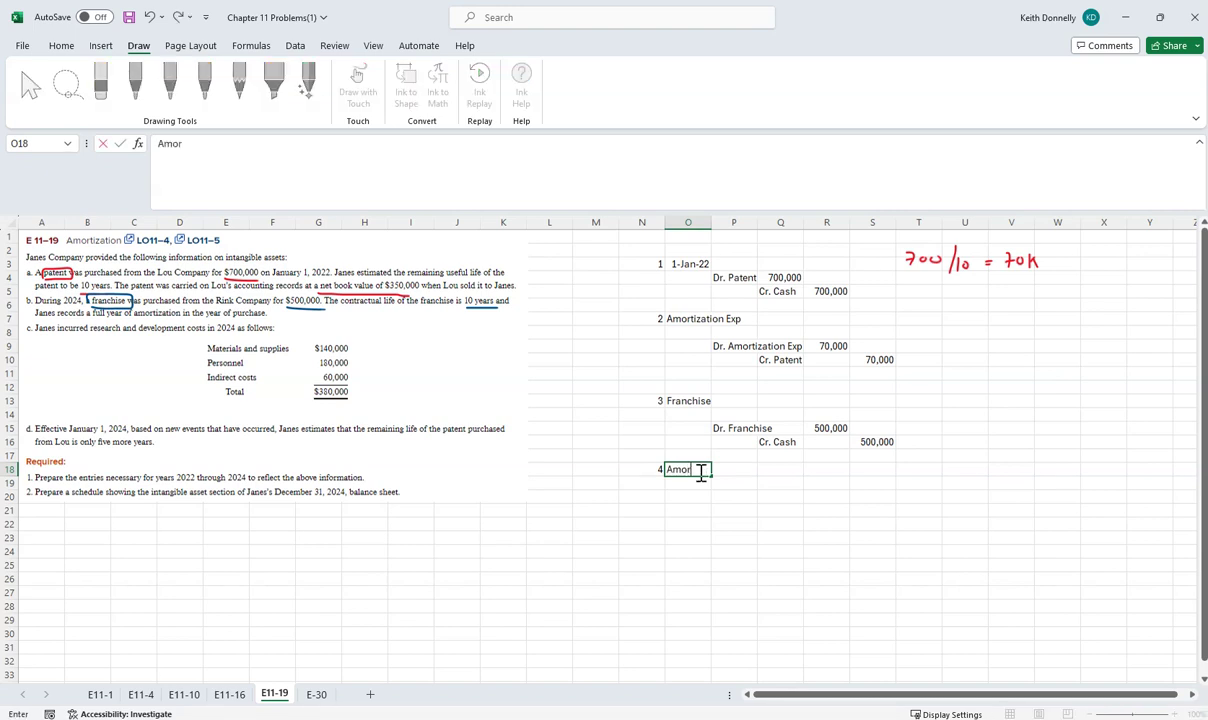
{"action": "type", "text": "tization Patent"}
{"action": "key", "text": "ctrl+Return"}
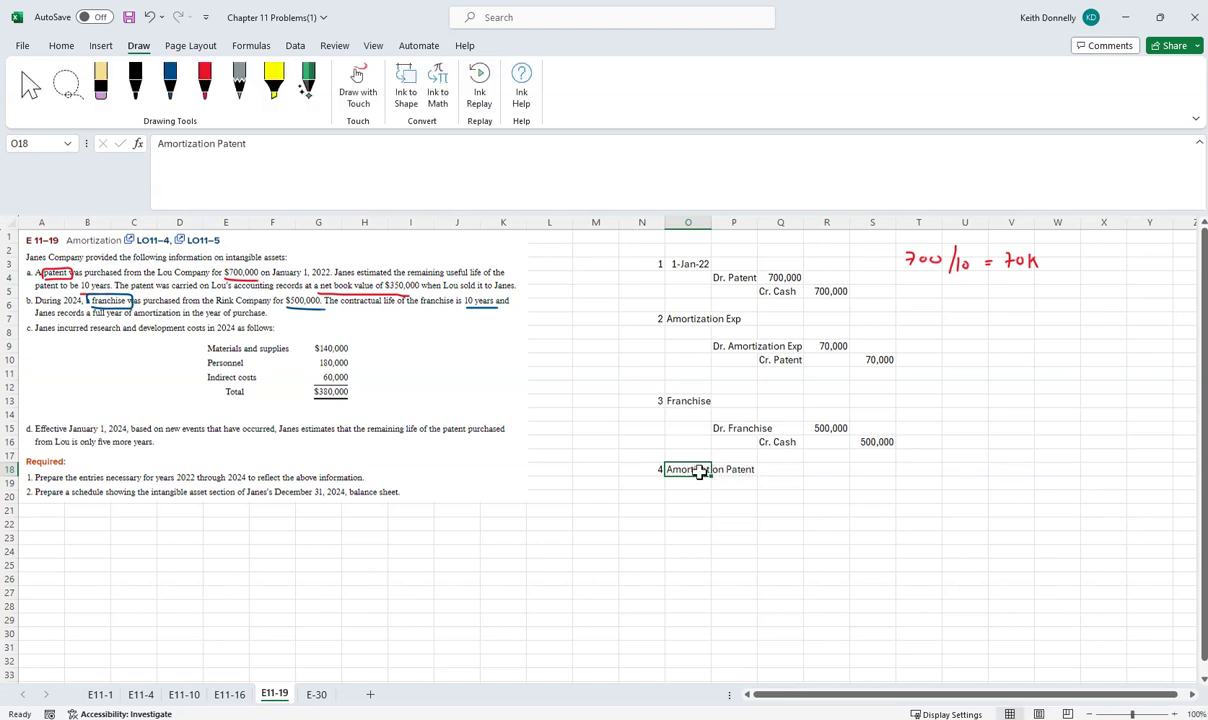
Step: Handwrite the franchise's yearly amortization in red beside the franchise purchase entry: 500/10 = 50K
{"action": "left_click", "coordinate": [204, 82]}
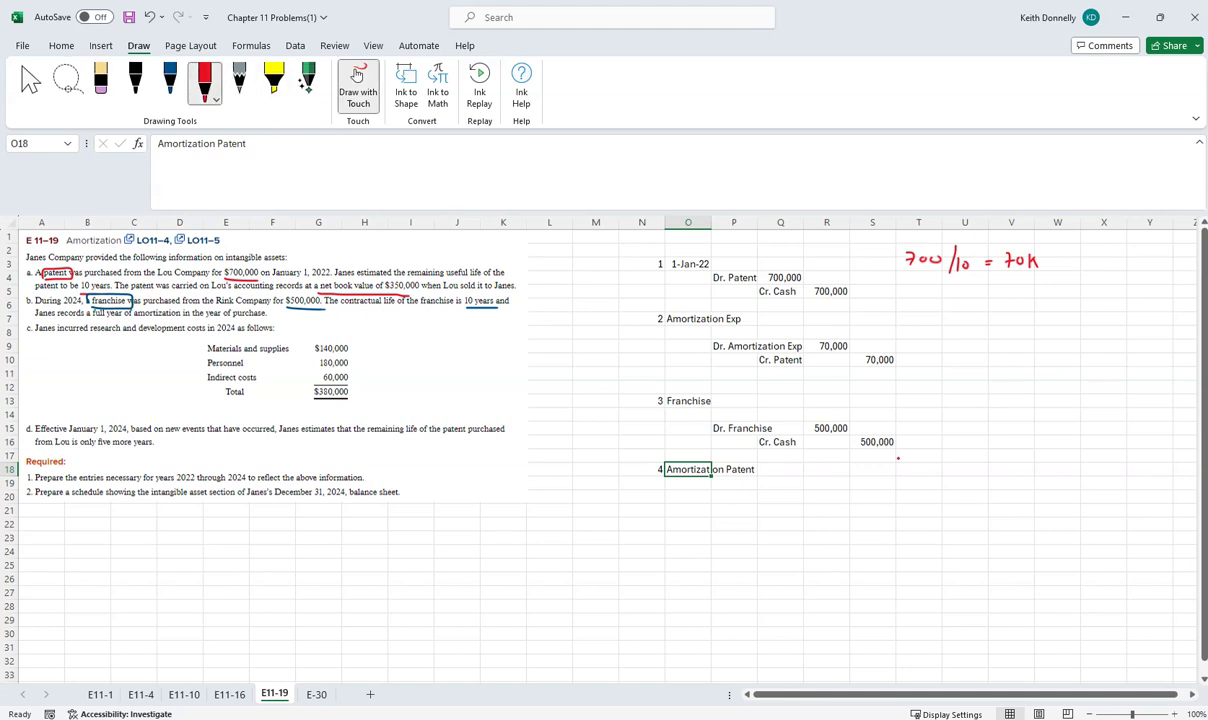
{"action": "mouse_move", "coordinate": [979, 427]}
{"action": "left_mouse_down"}
{"action": "mouse_move", "coordinate": [969, 437]}
{"action": "mouse_move", "coordinate": [987, 430]}
{"action": "mouse_move", "coordinate": [1004, 447]}
{"action": "left_mouse_up"}
{"action": "left_click", "coordinate": [996, 436]}
{"action": "left_click", "coordinate": [1014, 436]}
{"action": "mouse_move", "coordinate": [1015, 428]}
{"action": "left_mouse_down"}
{"action": "mouse_move", "coordinate": [1015, 446]}
{"action": "mouse_move", "coordinate": [1025, 432]}
{"action": "mouse_move", "coordinate": [1078, 422]}
{"action": "mouse_move", "coordinate": [1088, 432]}
{"action": "left_mouse_up"}
{"action": "left_click_drag", "start_coordinate": [1100, 420], "coordinate": [1101, 432]}
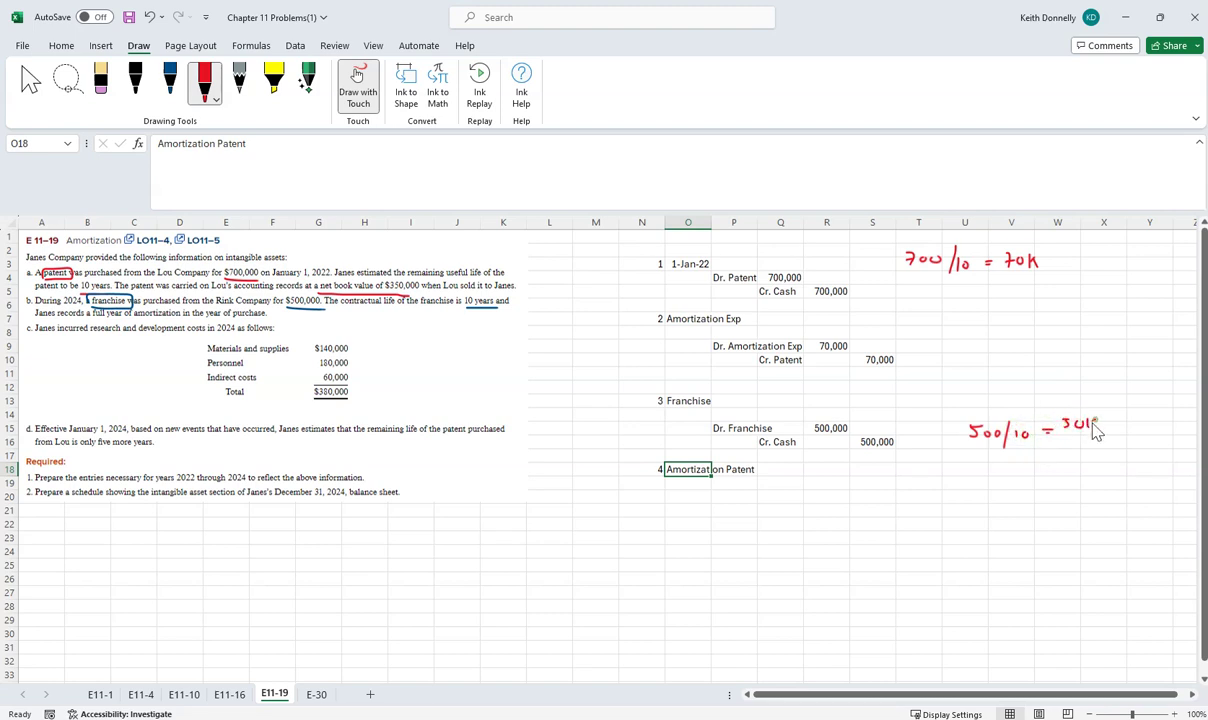
{"action": "key", "text": "Escape"}
Step: Record the franchise amortization: Dr. Amortization Exp in P19 with 50,000 in R19, and Cr. Franchsie in Q20 with 50,000 in S20
{"action": "left_click", "coordinate": [740, 485]}
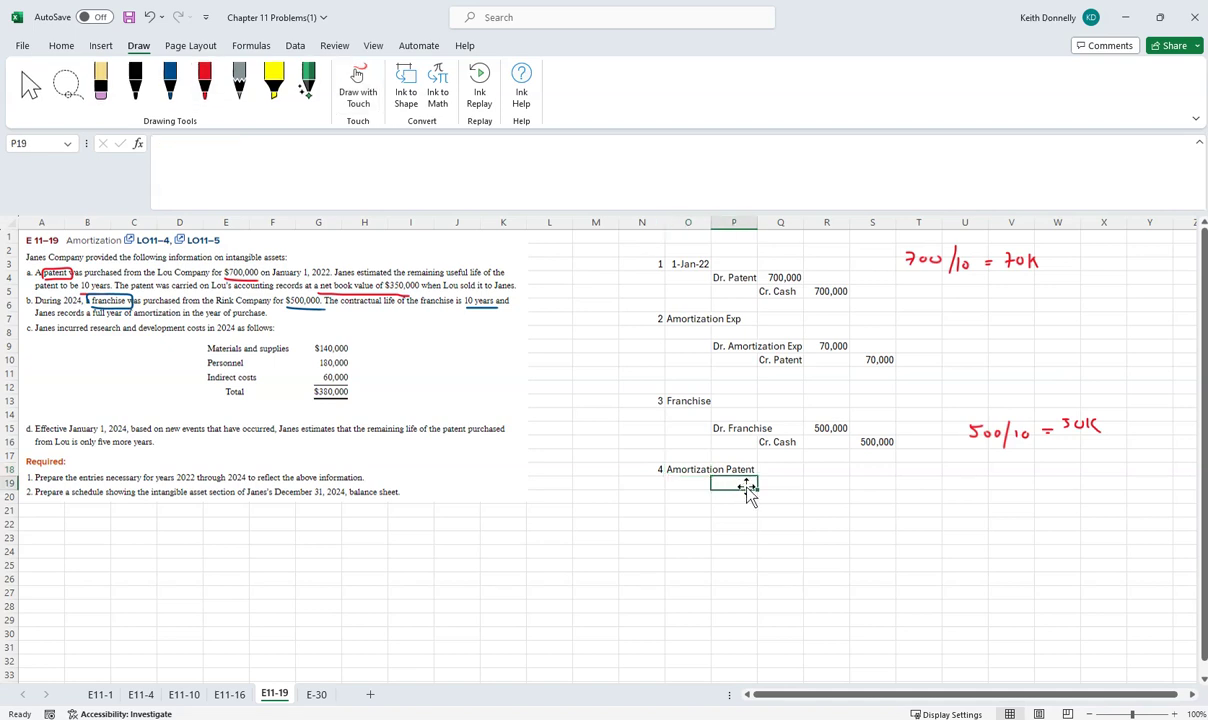
{"action": "type", "text": "Dr. Amortization Exp"}
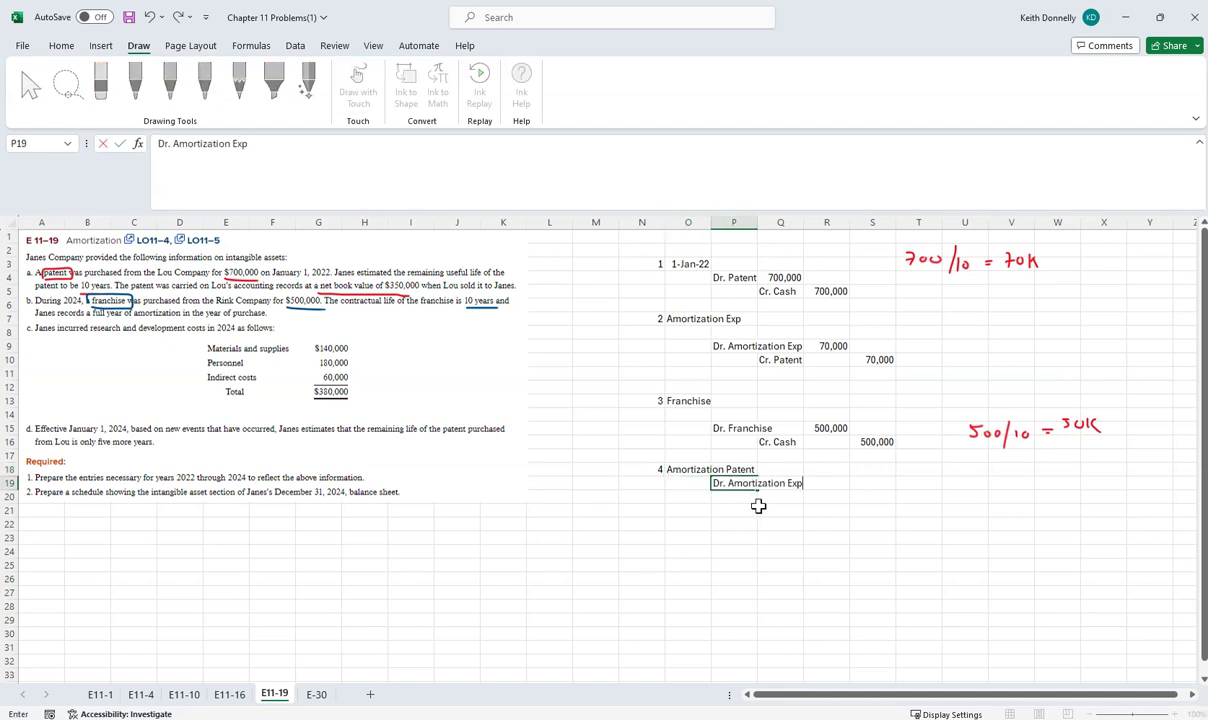
{"action": "left_click", "coordinate": [785, 499]}
{"action": "type", "text": "Cr."}
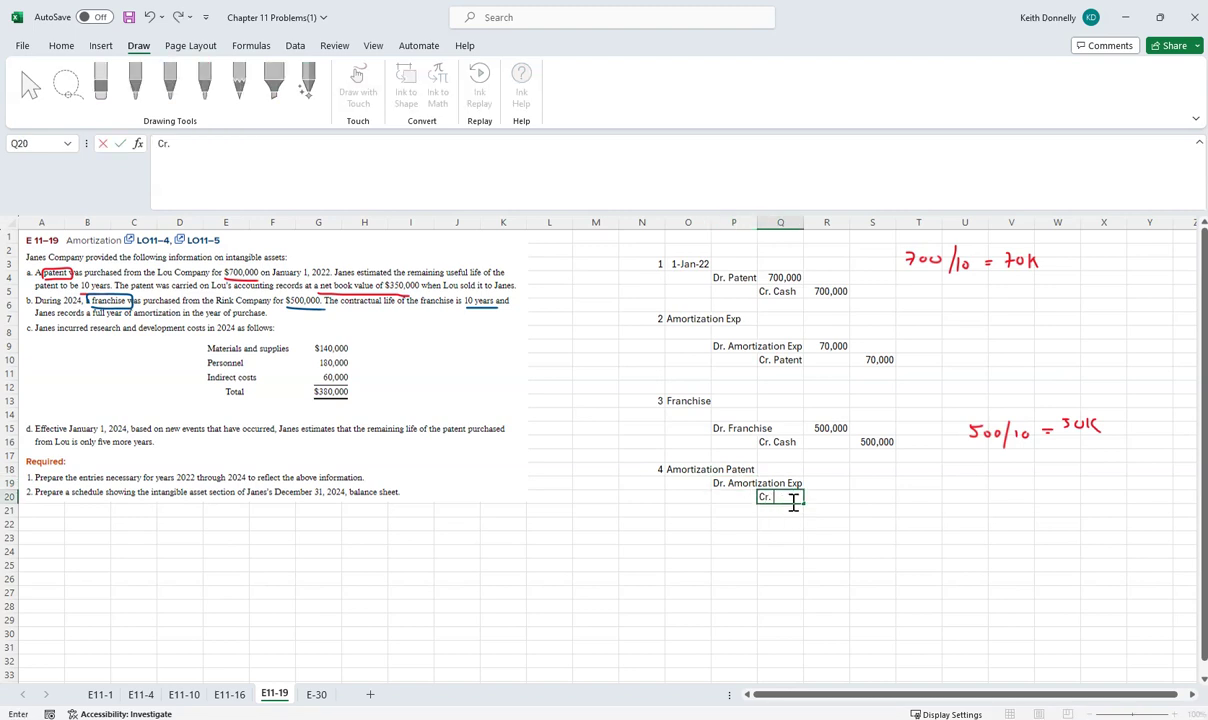
{"action": "type", "text": " Franchise"}
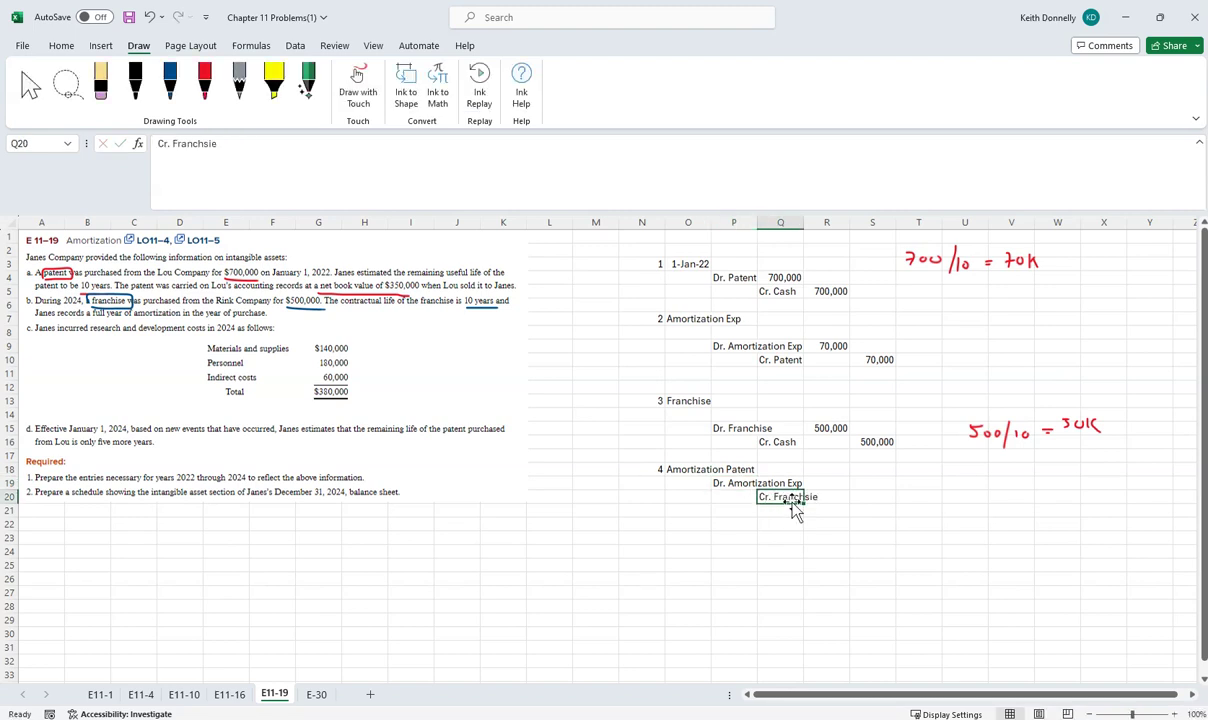
{"action": "left_click", "coordinate": [828, 485]}
{"action": "type", "text": "50,000"}
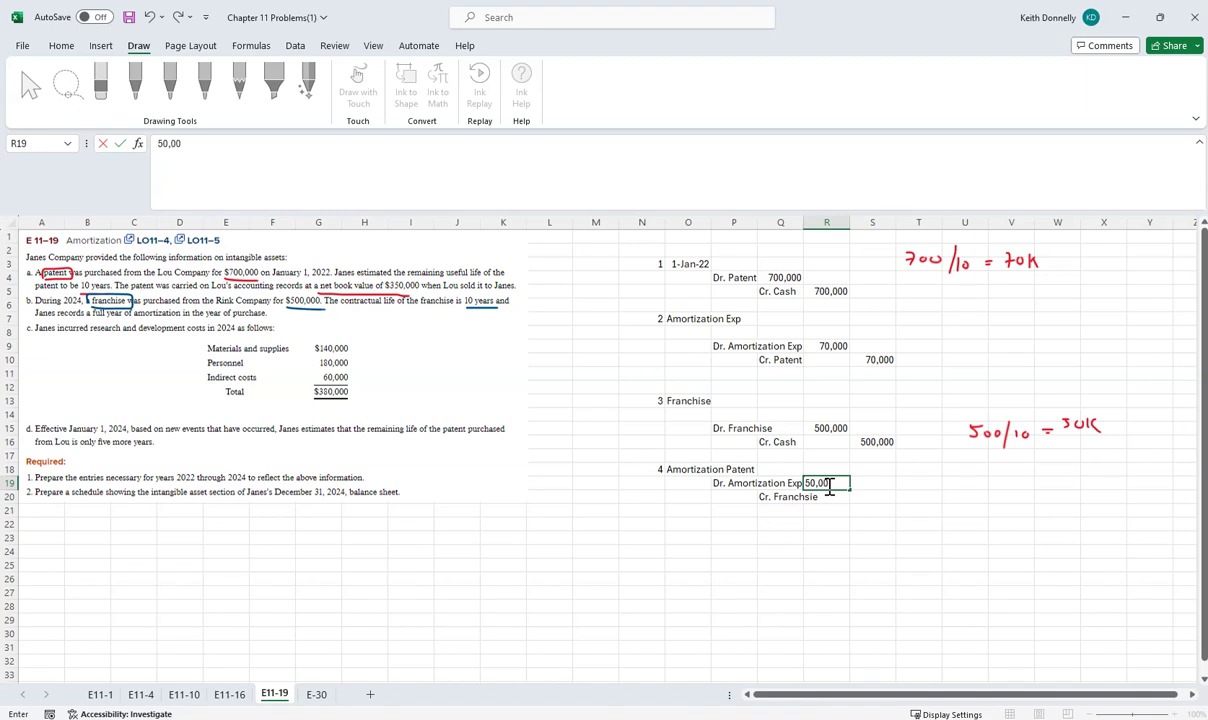
{"action": "key", "text": "ctrl+Return"}
{"action": "left_click", "coordinate": [868, 497]}
{"action": "type", "text": "50,000"}
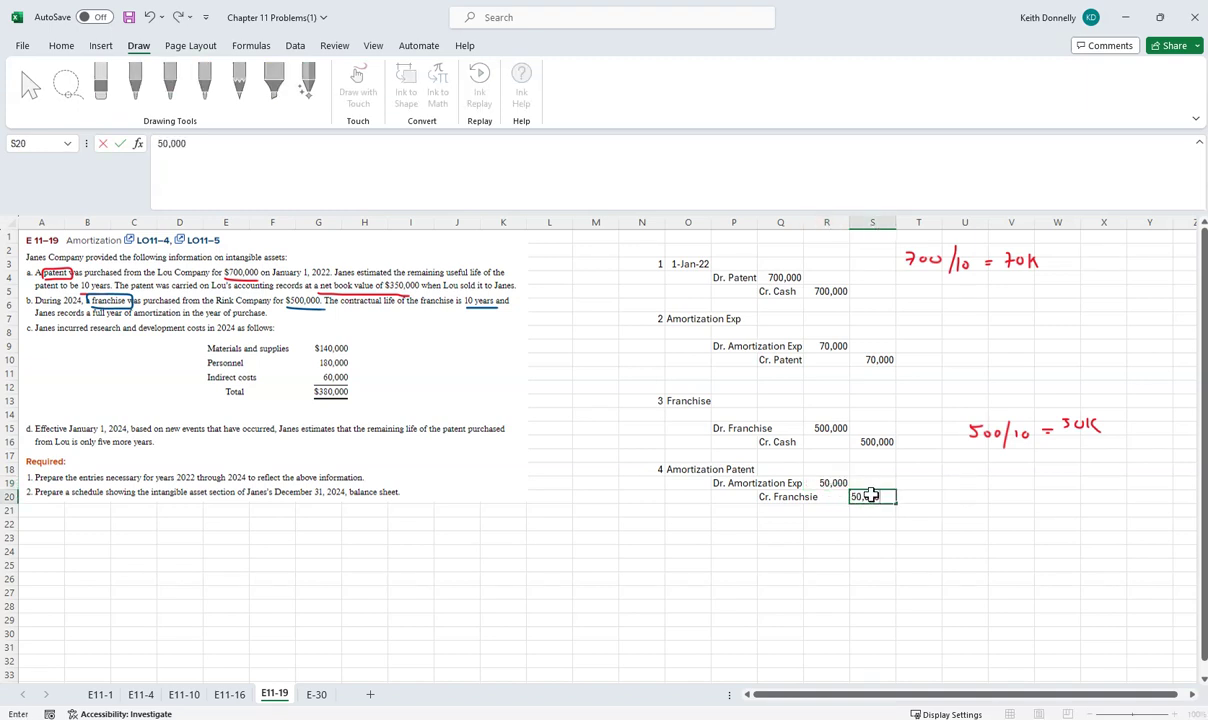
{"action": "key", "text": "ctrl+Return"}
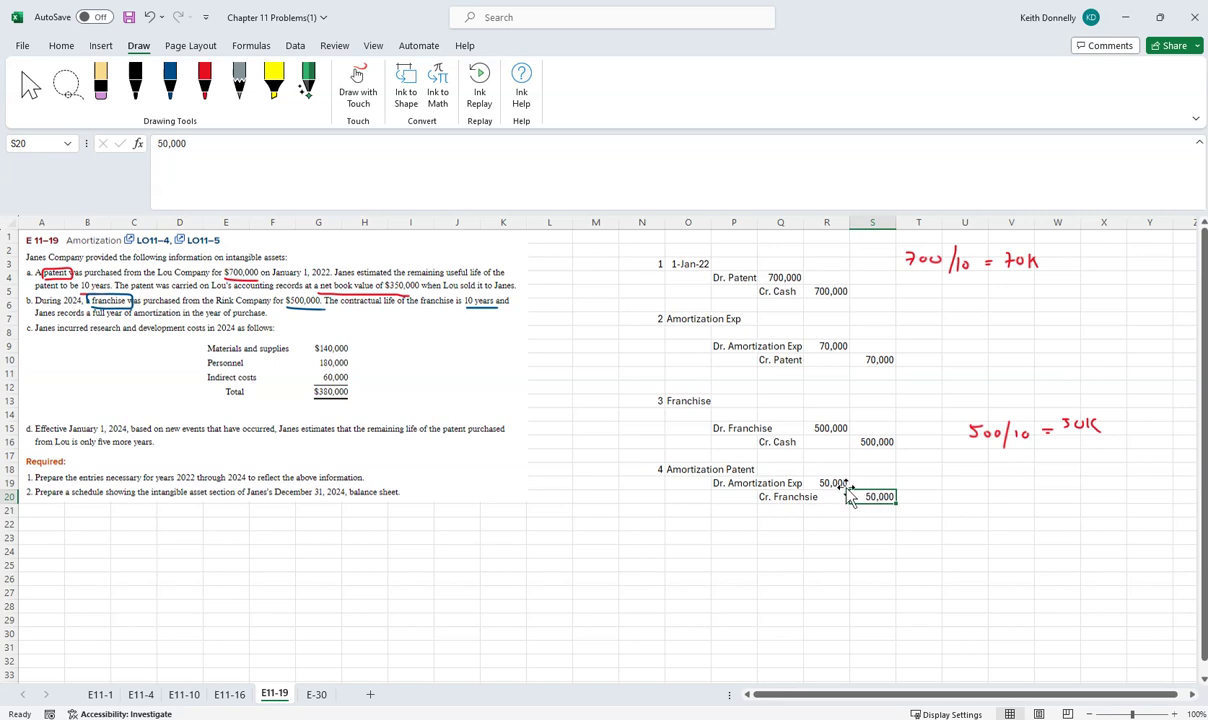
Step: Underline research and development in red in item c, and put a red check mark beside the $380,000 total
{"action": "left_click", "coordinate": [658, 523]}
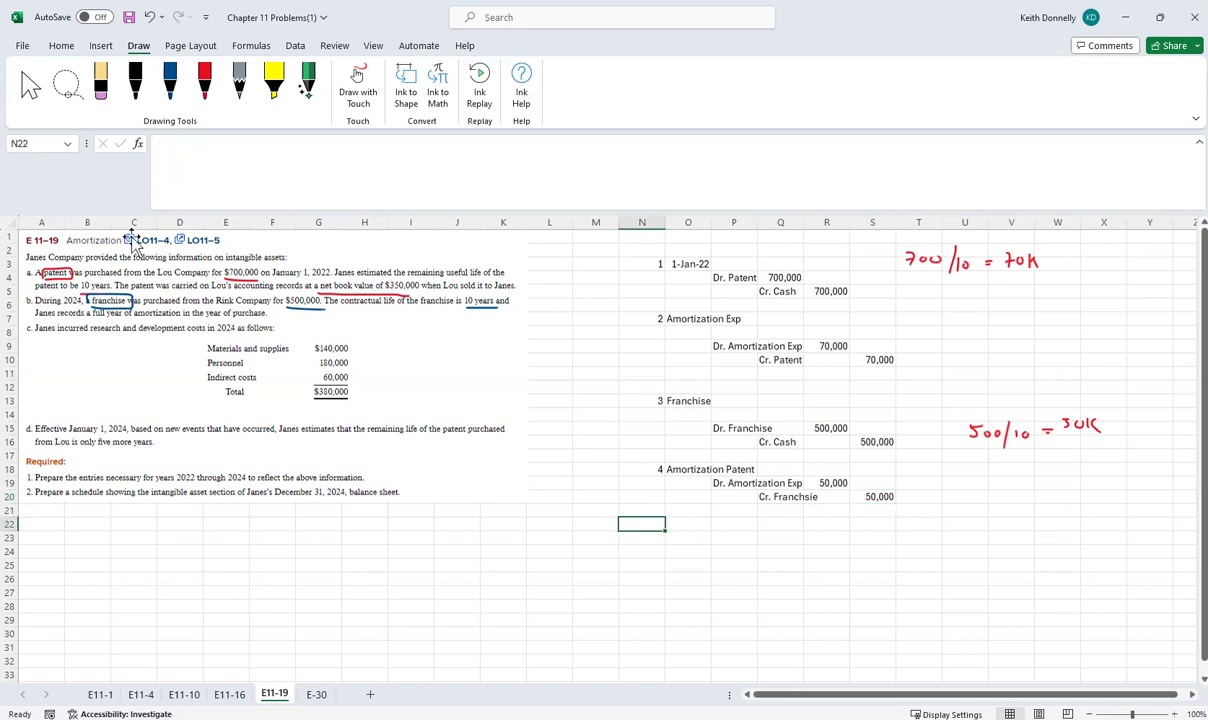
{"action": "left_click", "coordinate": [204, 80]}
{"action": "left_click_drag", "start_coordinate": [95, 335], "coordinate": [168, 331]}
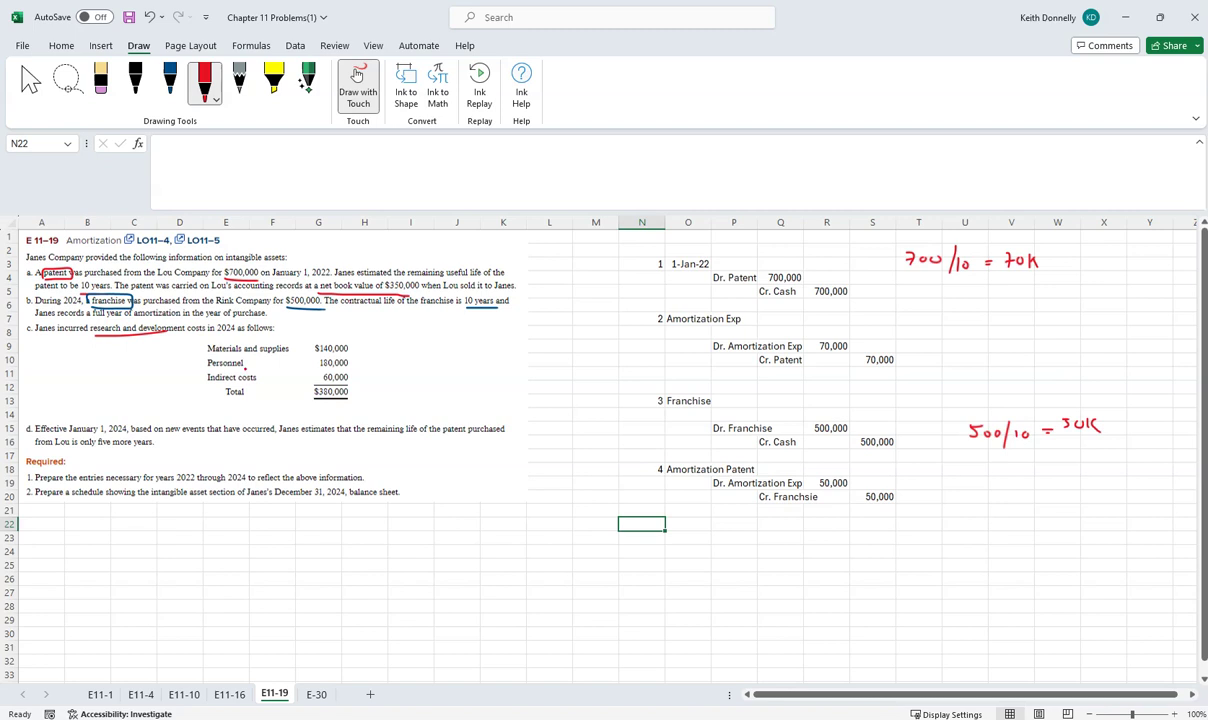
{"action": "left_click_drag", "start_coordinate": [352, 385], "coordinate": [366, 377]}
{"action": "key", "text": "Escape"}
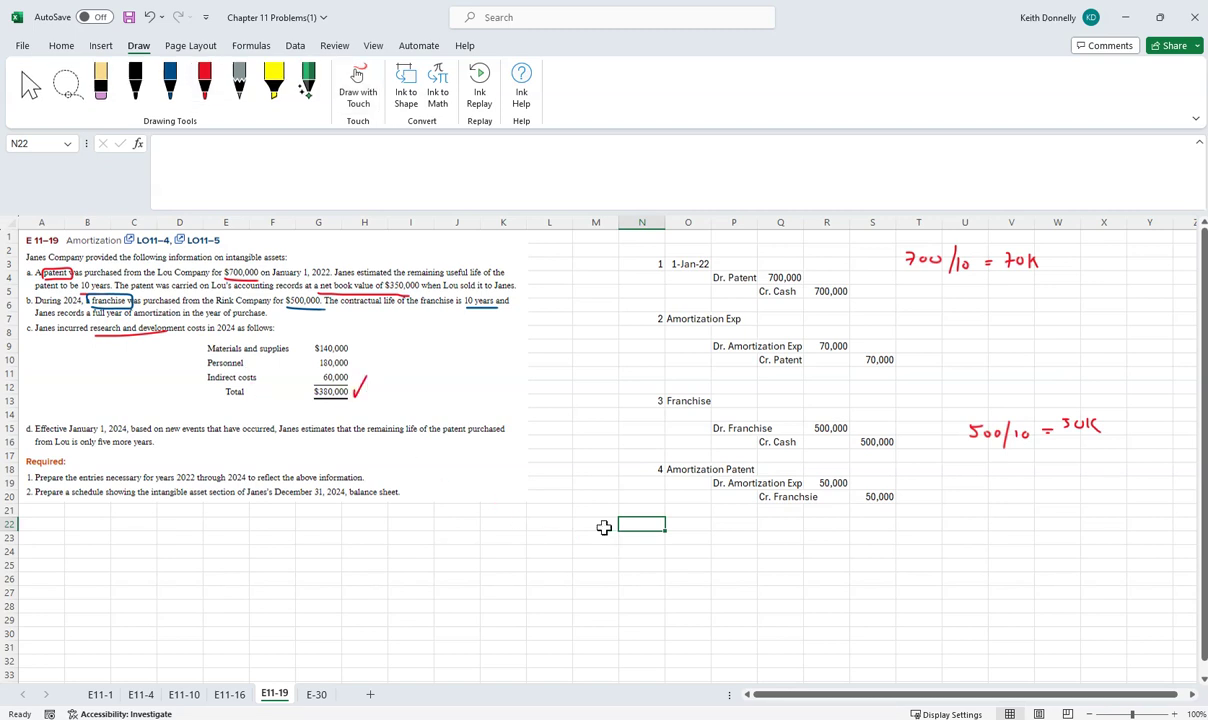
Step: Start the fifth entry with number 5 in N22 and the heading R&D in O22
{"action": "type", "text": "5"}
{"action": "key", "text": "Tab"}
{"action": "type", "text": "R&D"}
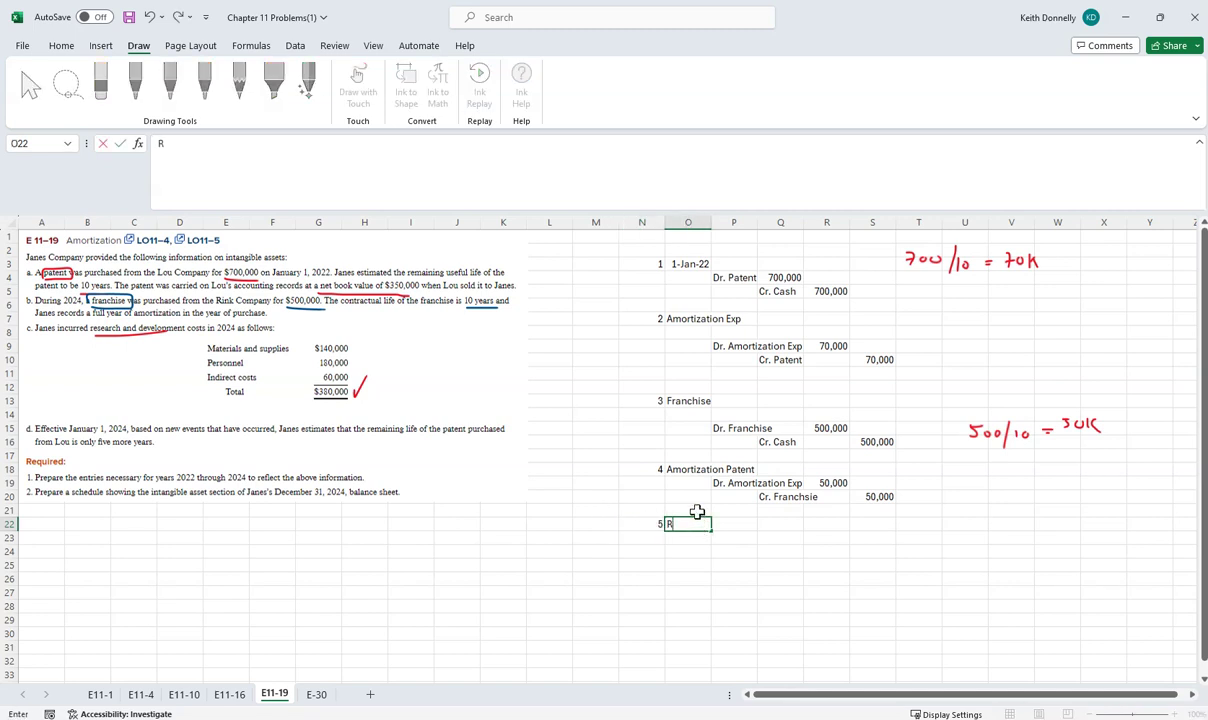
Step: Record the research and development costs: Dr. R&D Expense in O23 with 380,000 in Q23, and Cr. Cash in P24 with 380,000 in R24
{"action": "left_click", "coordinate": [697, 539]}
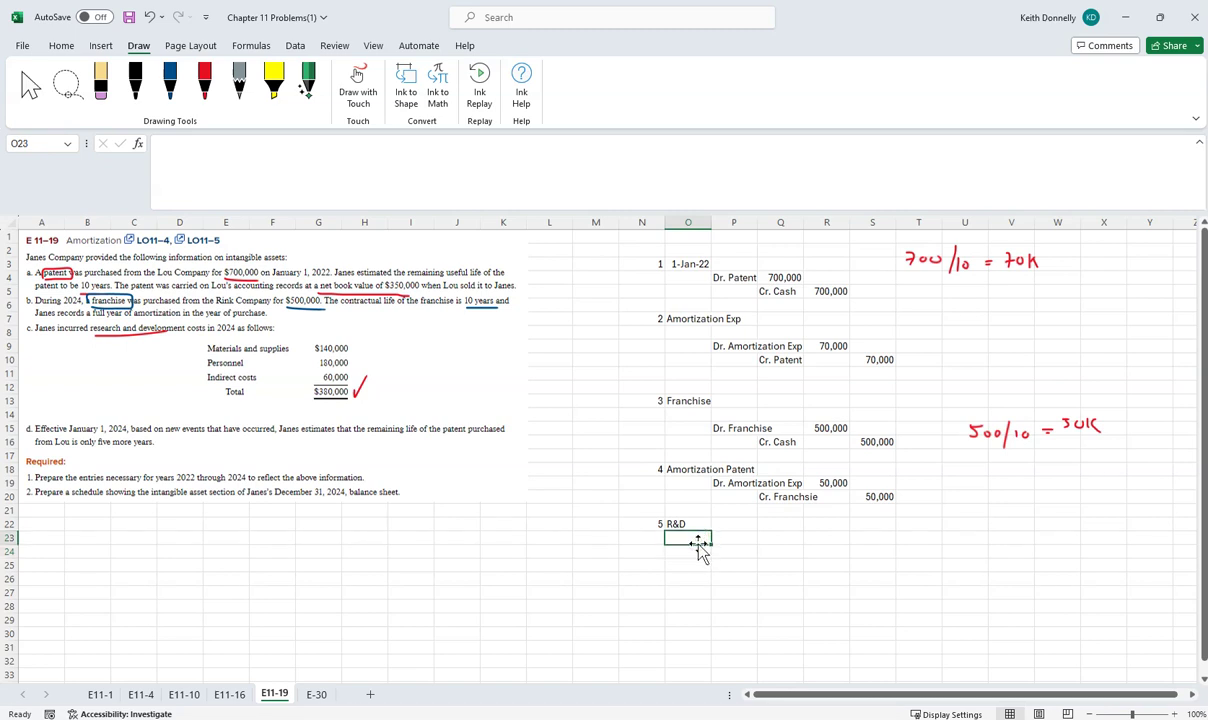
{"action": "type", "text": "Dr. R&D Expense"}
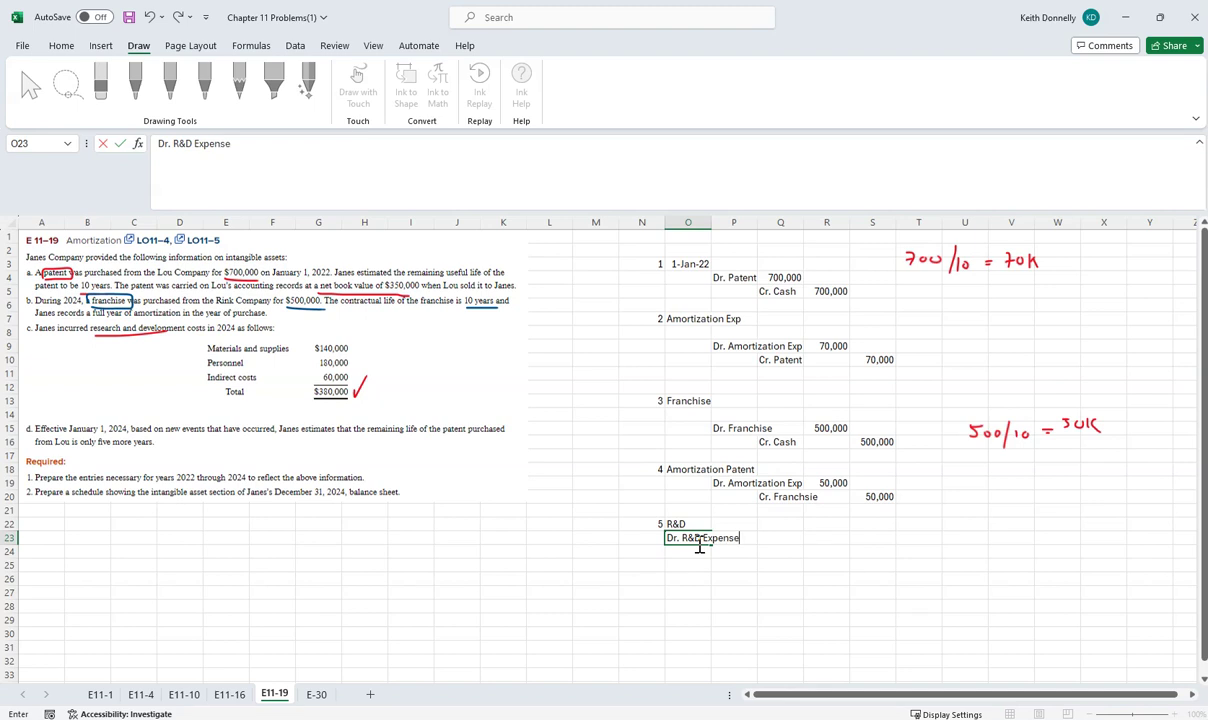
{"action": "left_click", "coordinate": [742, 552]}
{"action": "type", "text": "Cr. Cash"}
{"action": "key", "text": "ctrl+Return"}
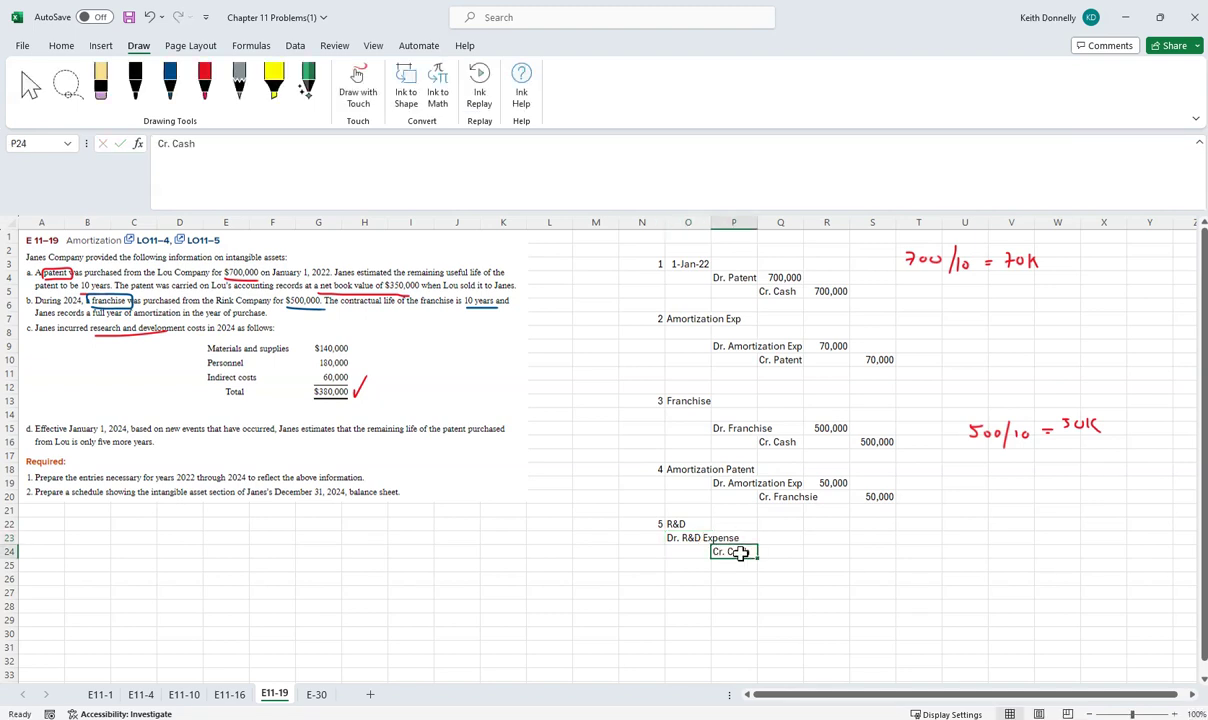
{"action": "left_click", "coordinate": [769, 540]}
{"action": "type", "text": "38"}
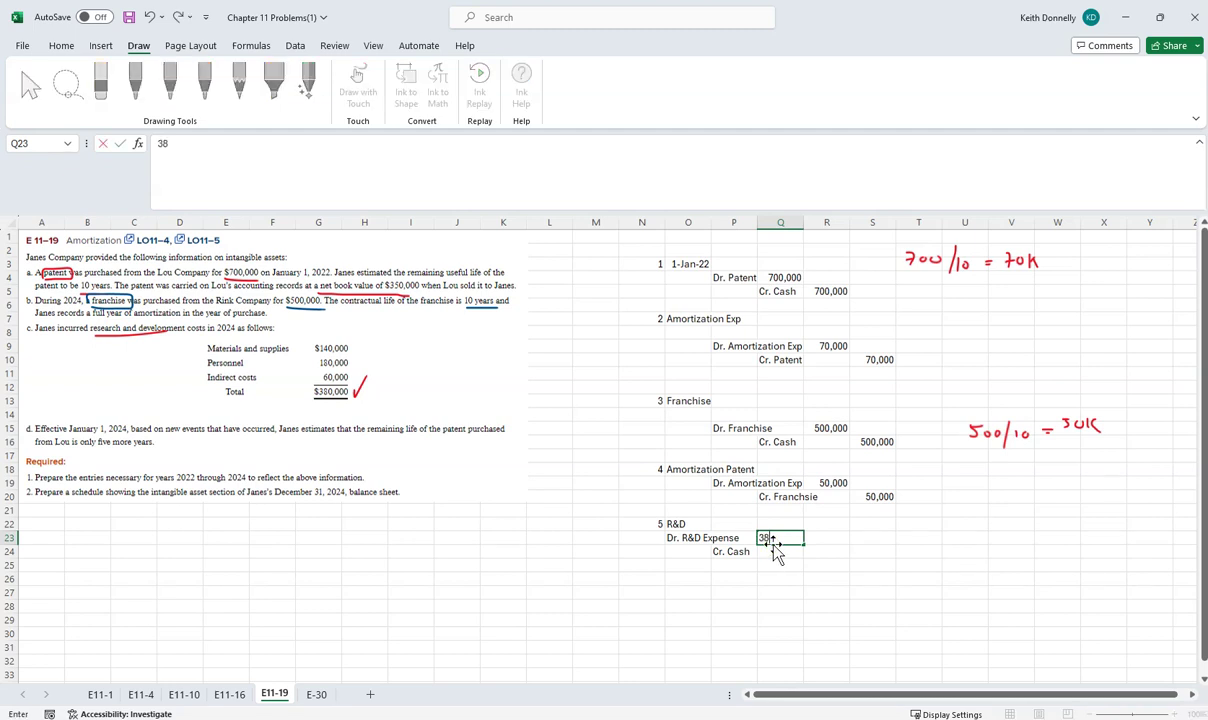
{"action": "type", "text": "0,000"}
{"action": "key", "text": "ctrl+Return"}
{"action": "left_click", "coordinate": [838, 551]}
{"action": "type", "text": "380,000"}
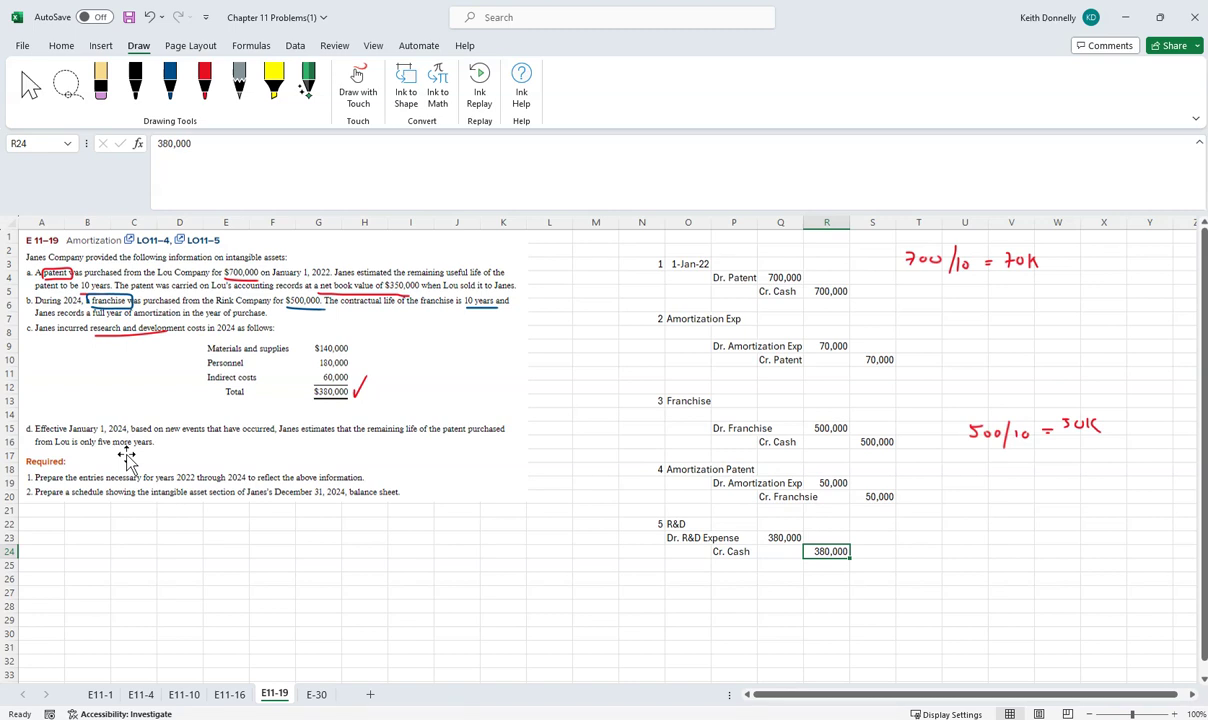
Step: Highlight in yellow the word patent in item a, the 10 in the handwritten patent calculation, and "only five more years" in item d
{"action": "left_click", "coordinate": [274, 80]}
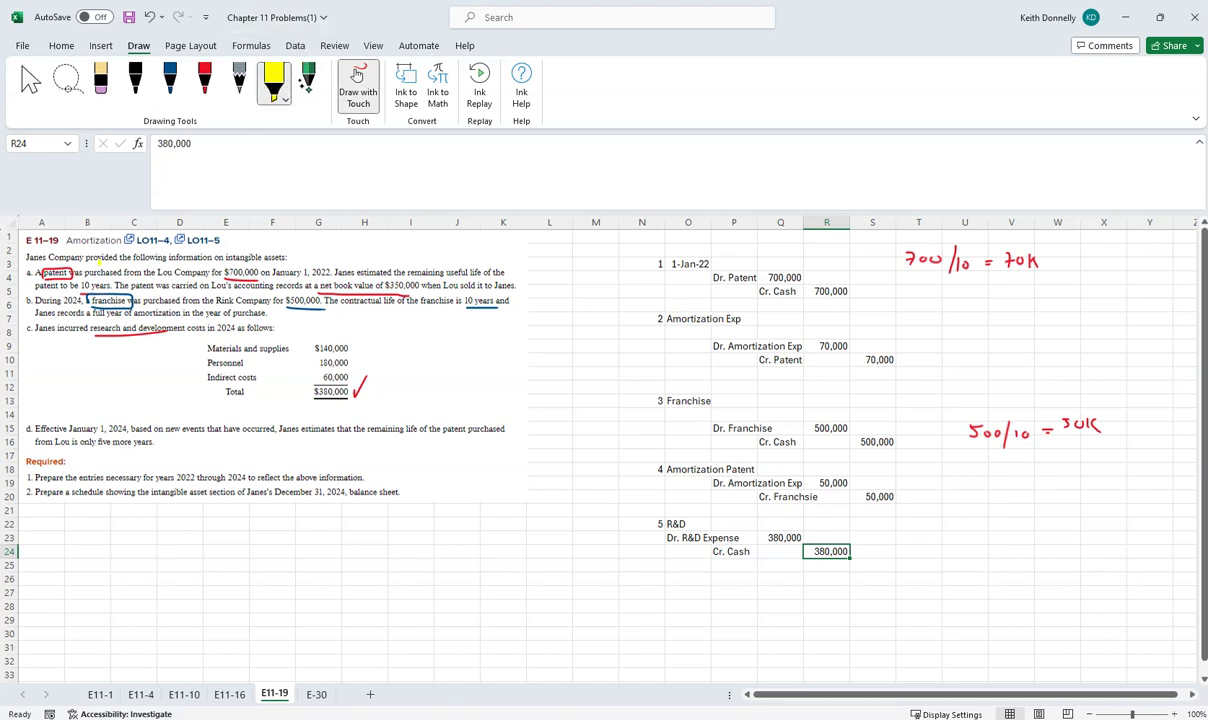
{"action": "left_click_drag", "start_coordinate": [36, 272], "coordinate": [72, 272]}
{"action": "left_click_drag", "start_coordinate": [952, 265], "coordinate": [967, 266]}
{"action": "left_click_drag", "start_coordinate": [82, 441], "coordinate": [153, 441]}
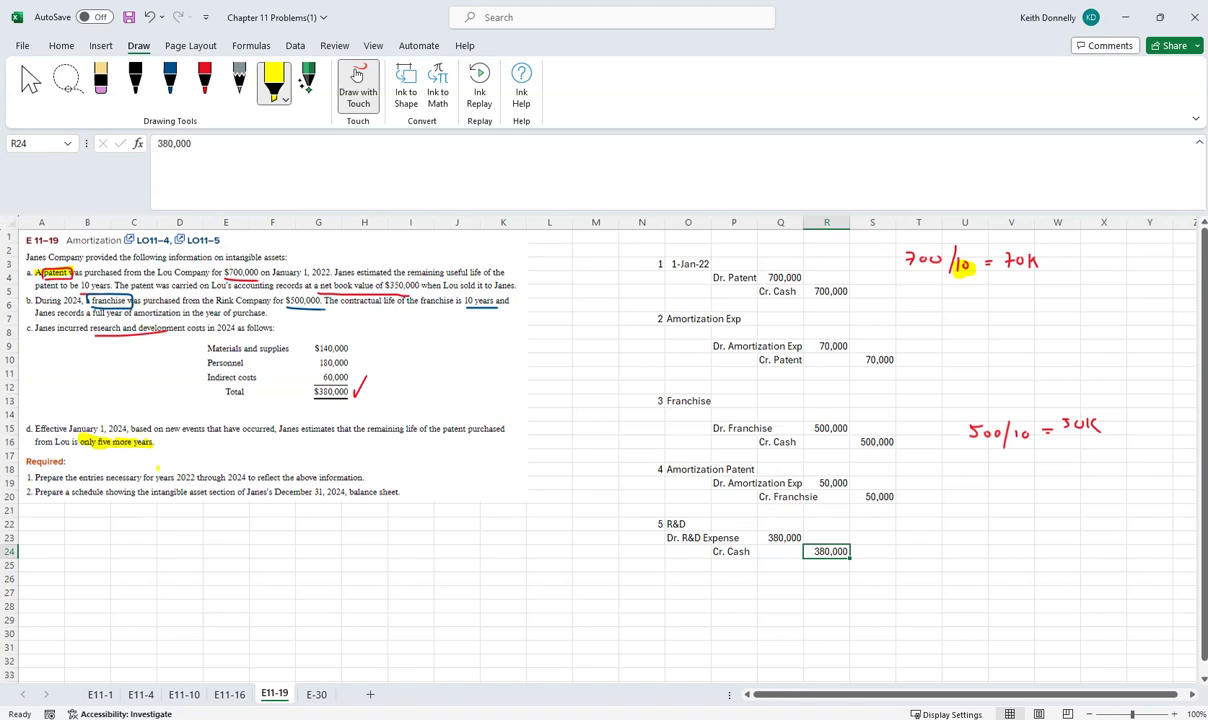
{"action": "left_click", "coordinate": [357, 74]}
Step: Begin the patent's change-in-estimate calculation below the problem with 700,000 in C23 and the heading Change in Est in B22
{"action": "left_click", "coordinate": [140, 537]}
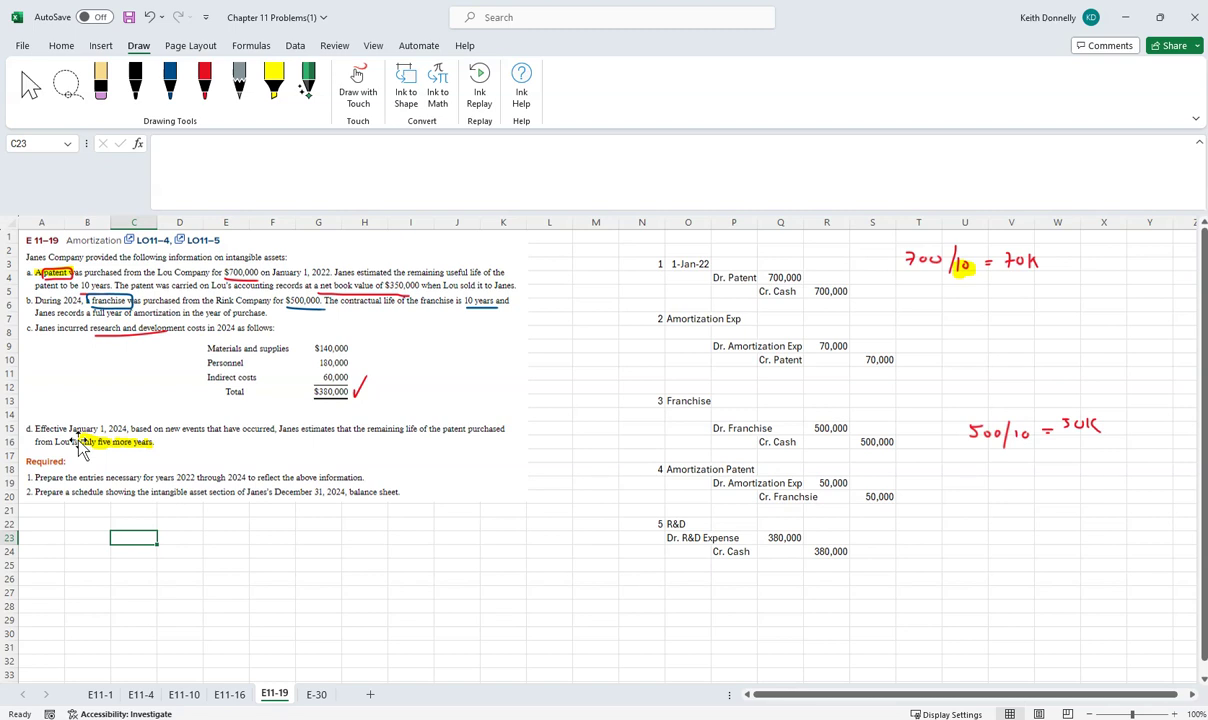
{"action": "type", "text": "70"}
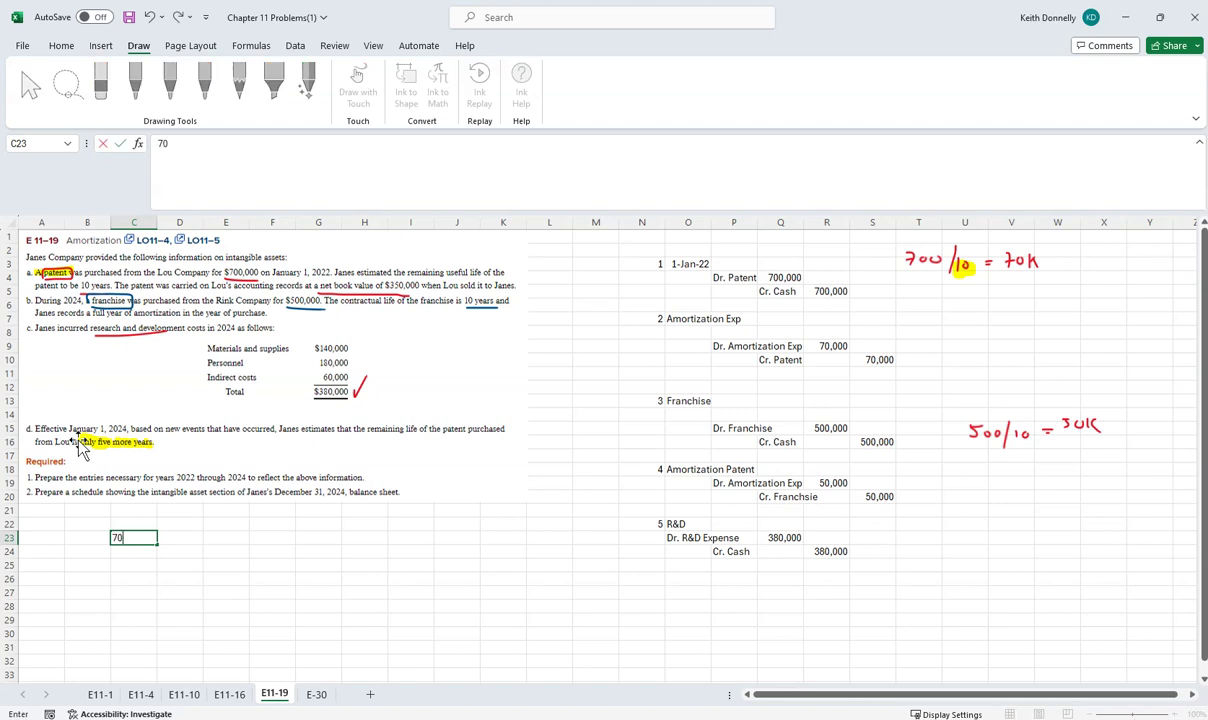
{"action": "type", "text": "0,000"}
{"action": "key", "text": "ctrl+Return"}
{"action": "left_click", "coordinate": [100, 525]}
{"action": "type", "text": "Change"}
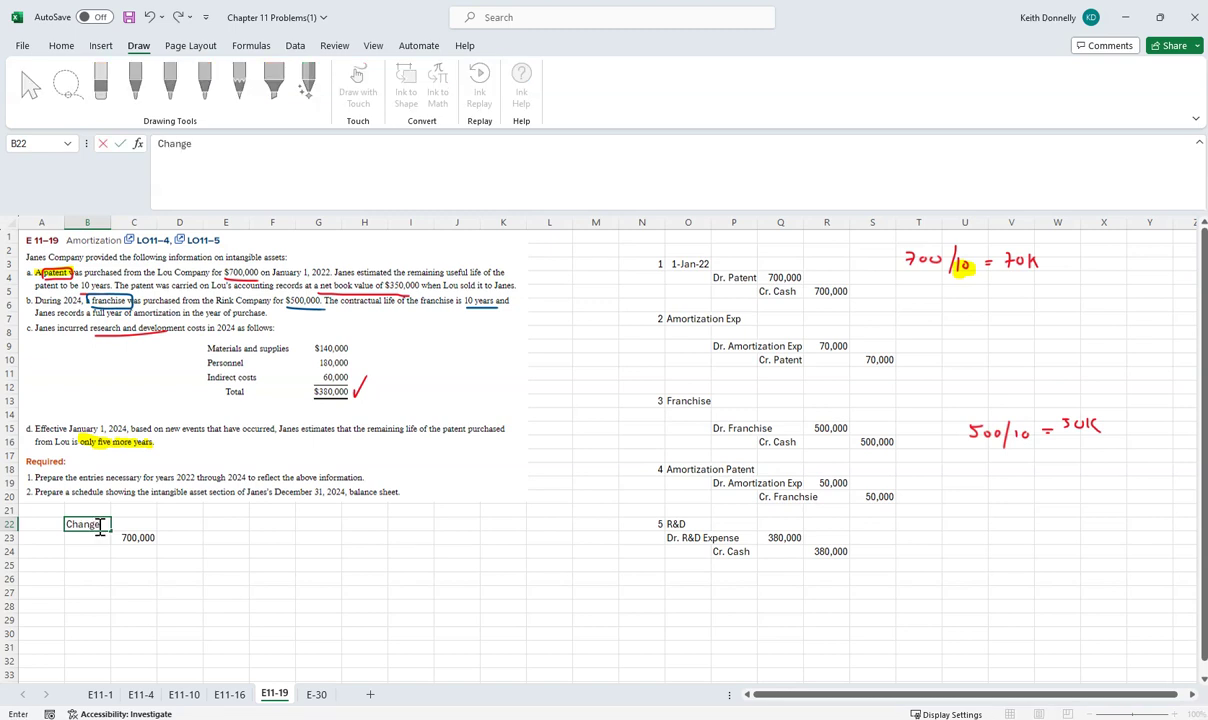
{"action": "type", "text": " in Est"}
{"action": "key", "text": "ctrl+Return"}
{"action": "left_click", "coordinate": [188, 538]}
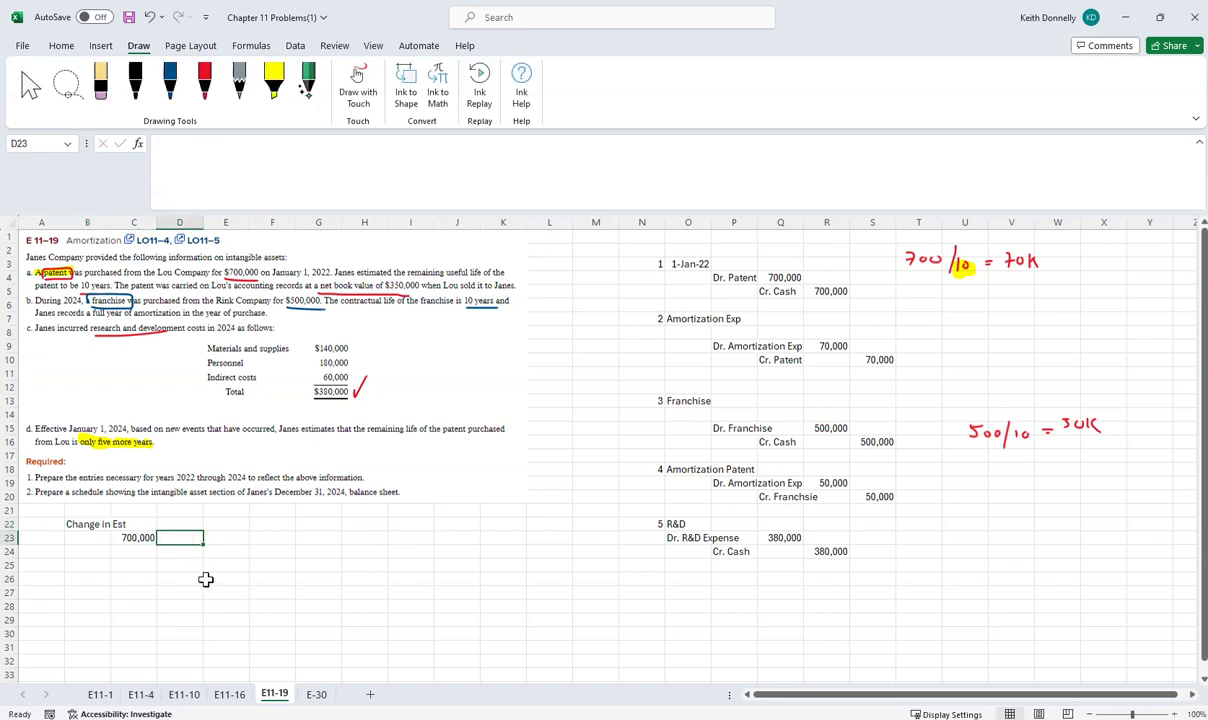
Step: Label the 700,000 in the change-in-estimate calculation as Cost of Patent in D23
{"action": "type", "text": "Cost of PAtent"}
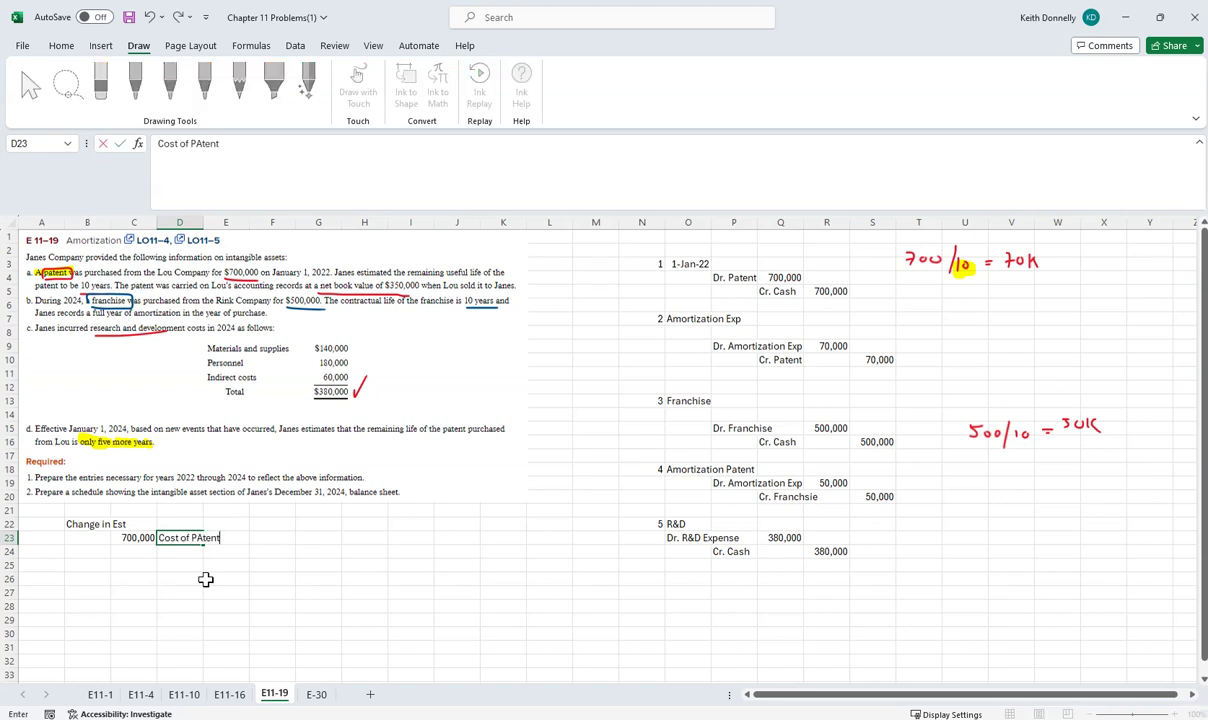
{"action": "key", "text": "BackSpace"}
{"action": "key", "text": "BackSpace"}
{"action": "key", "text": "BackSpace"}
{"action": "type", "text": "atent"}
{"action": "key", "text": "ctrl+Return"}
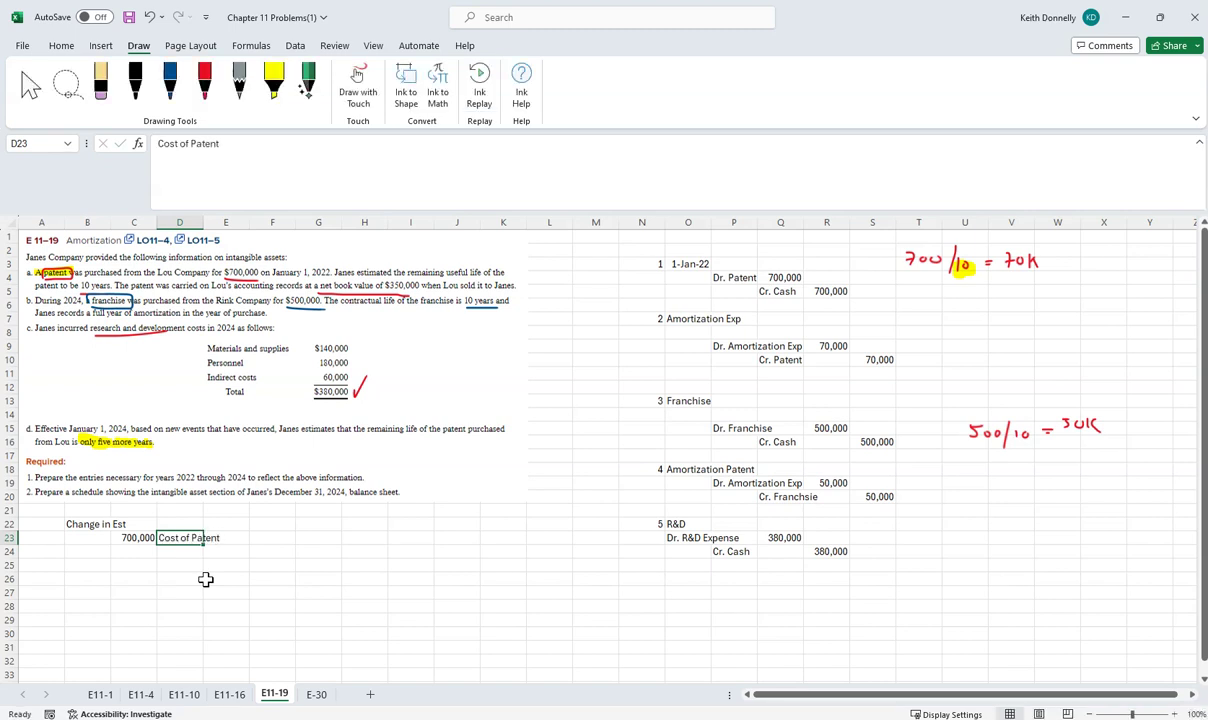
Step: Calculate two years of patent amortization in C24 as =70000*2 and label it Amortization to Date in D24
{"action": "left_click", "coordinate": [147, 553]}
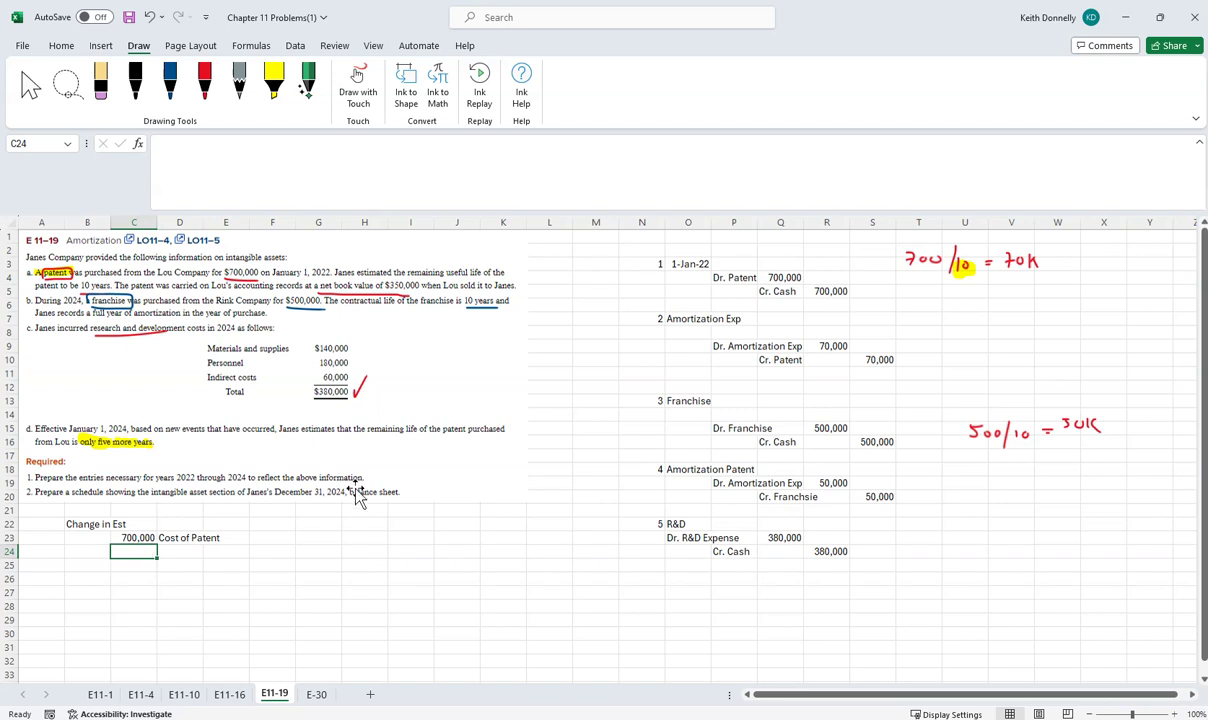
{"action": "left_click", "coordinate": [826, 346]}
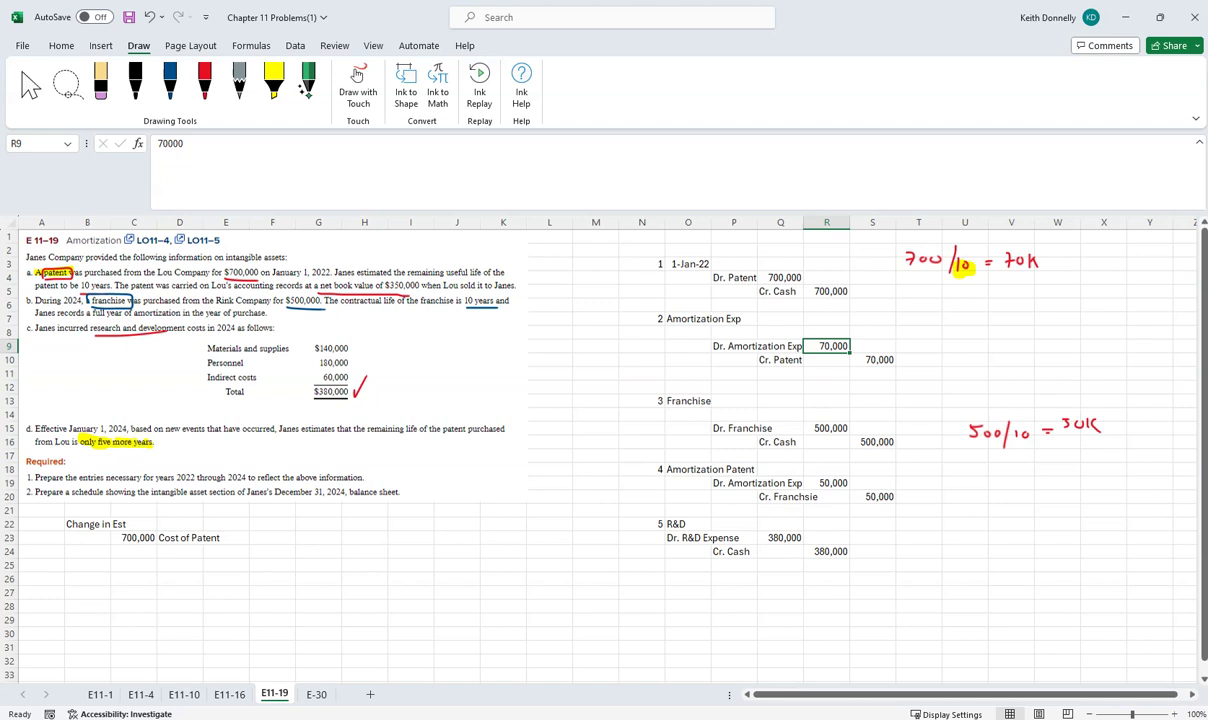
{"action": "left_click", "coordinate": [145, 551]}
{"action": "type", "text": "+70,000"}
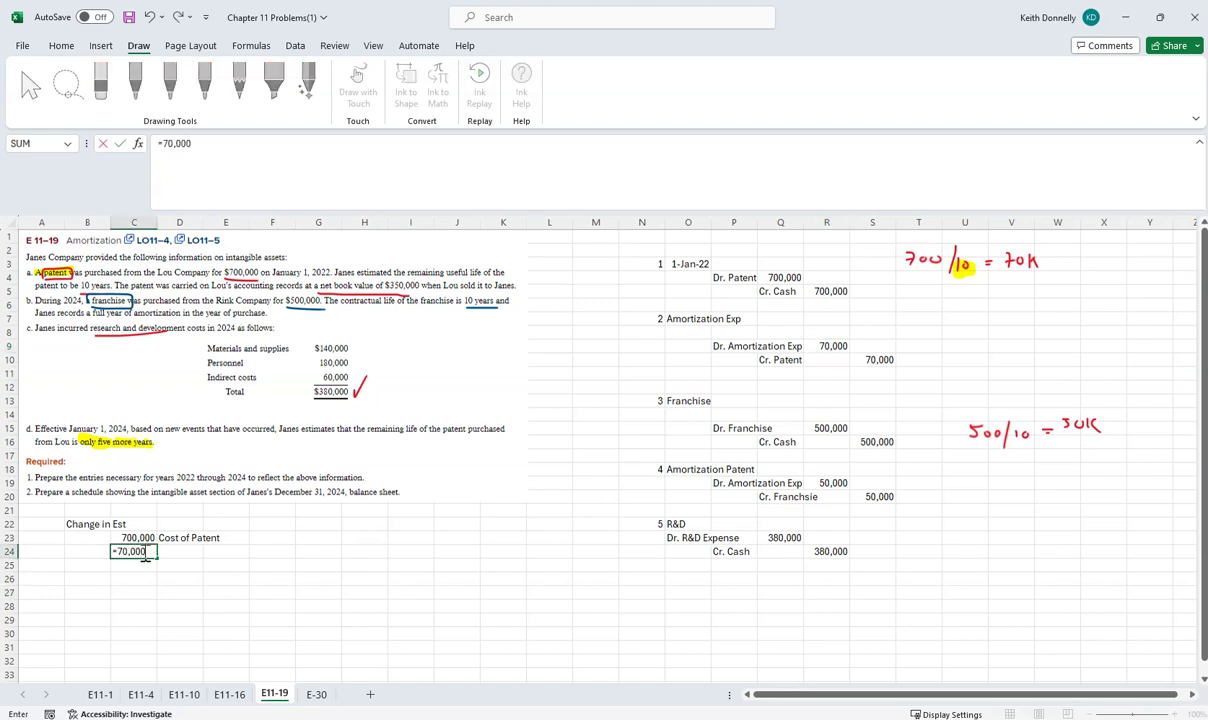
{"action": "type", "text": "*2"}
{"action": "key", "text": "Return"}
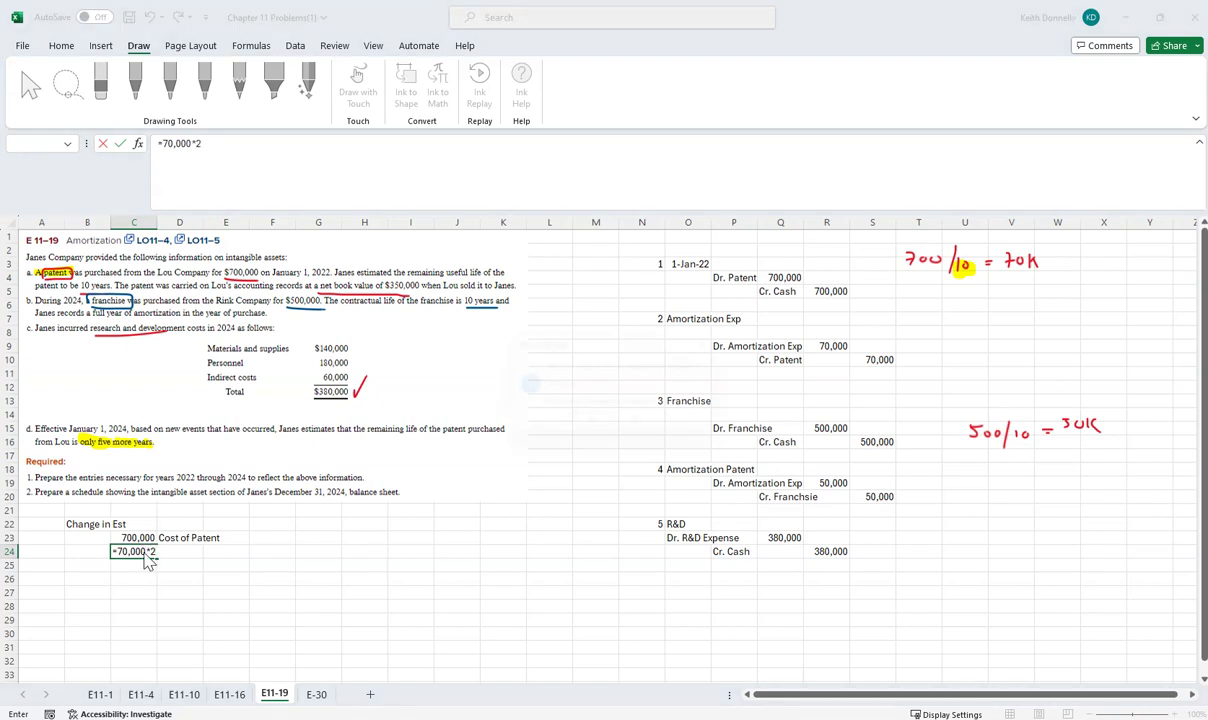
{"action": "key", "text": "Return"}
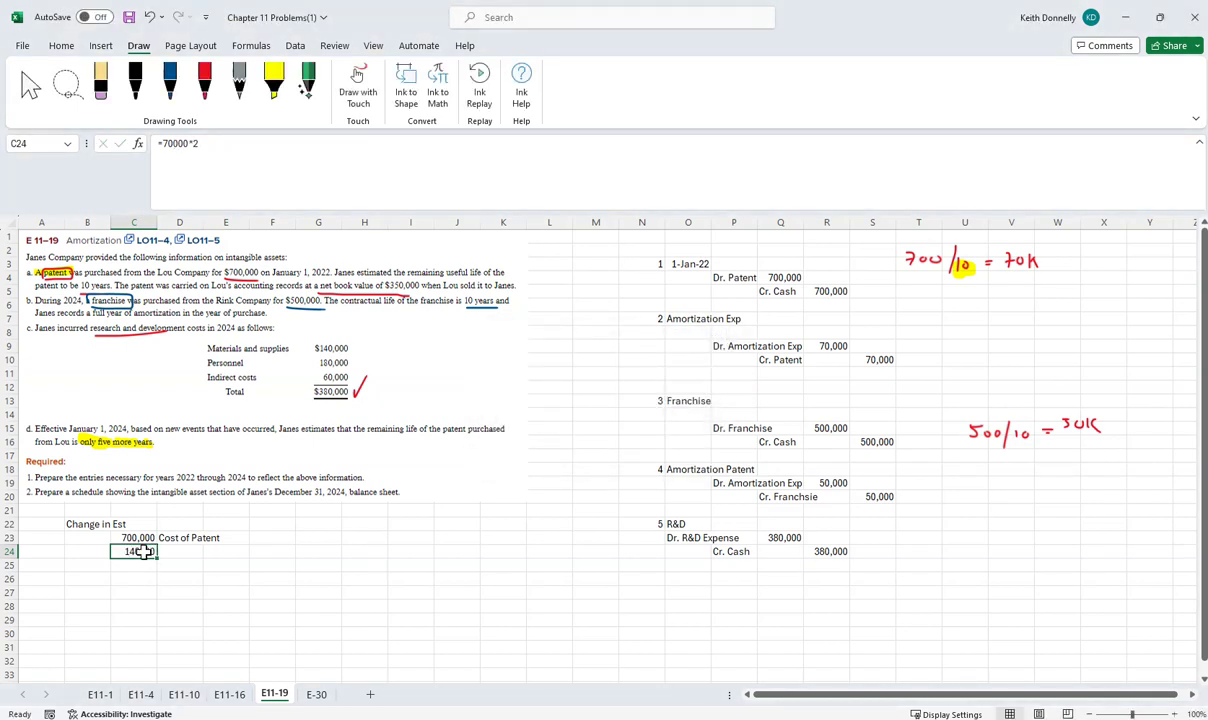
{"action": "left_click", "coordinate": [180, 552]}
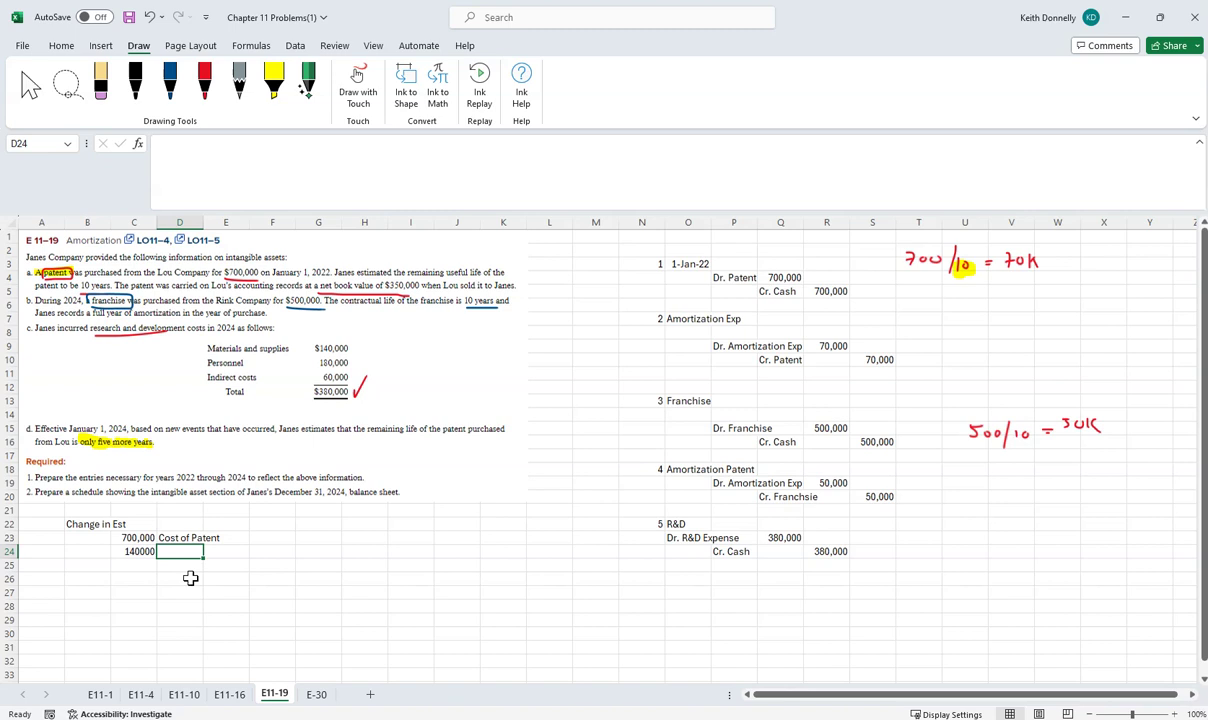
{"action": "type", "text": "Amortiz"}
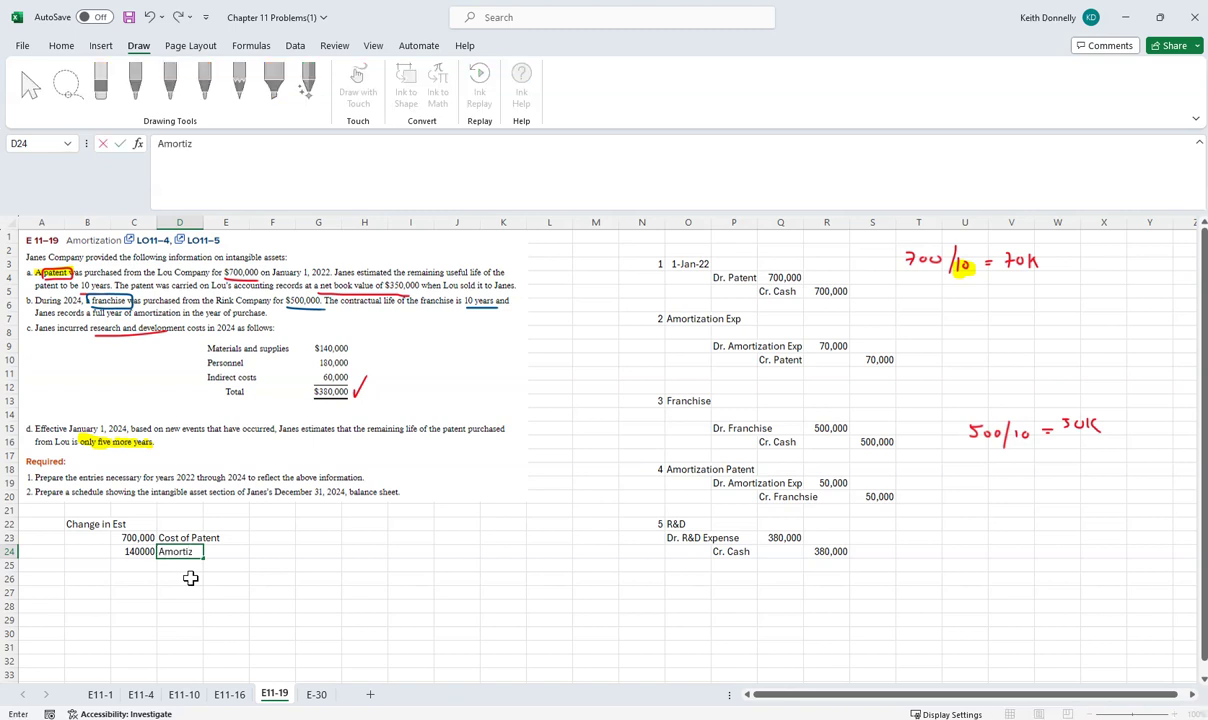
{"action": "type", "text": "ation to Date"}
{"action": "key", "text": "Return"}
Step: Subtract the amortization to date from the patent cost in C25 with =C23-C24
{"action": "left_click", "coordinate": [135, 553]}
{"action": "left_click", "coordinate": [135, 568]}
{"action": "type", "text": "="}
{"action": "left_click", "coordinate": [135, 538]}
{"action": "type", "text": "-"}
{"action": "left_click", "coordinate": [135, 552]}
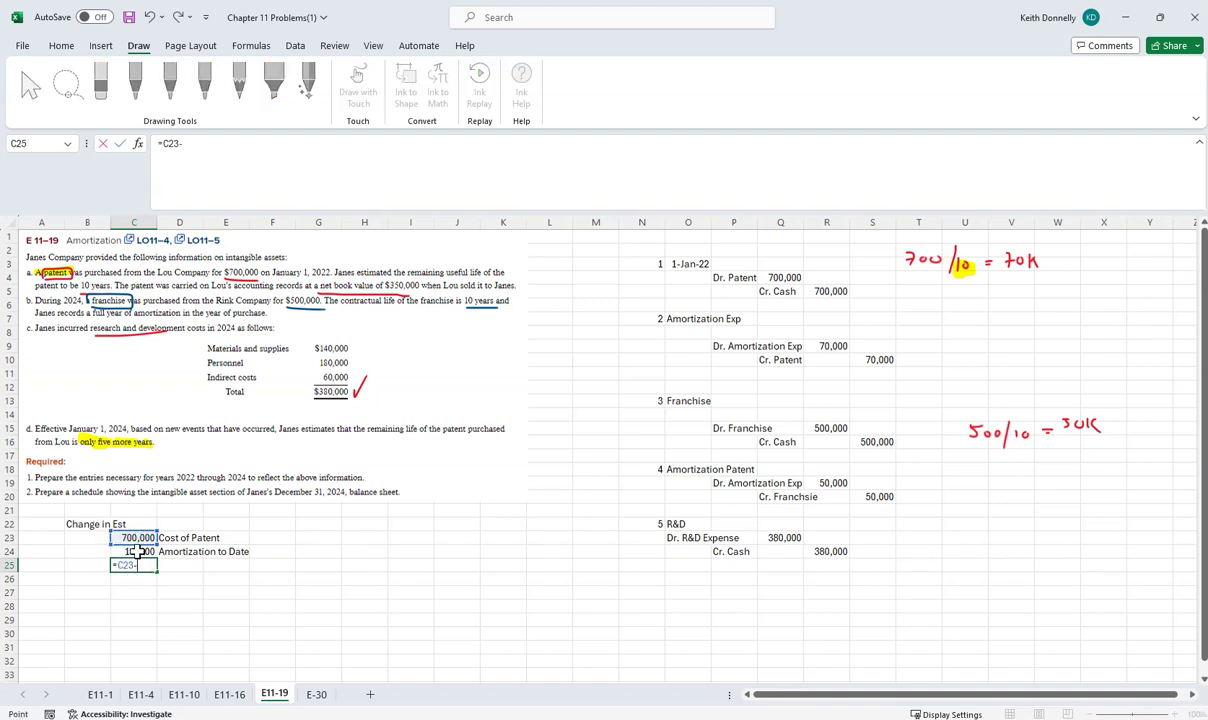
{"action": "key", "text": "ctrl+Return"}
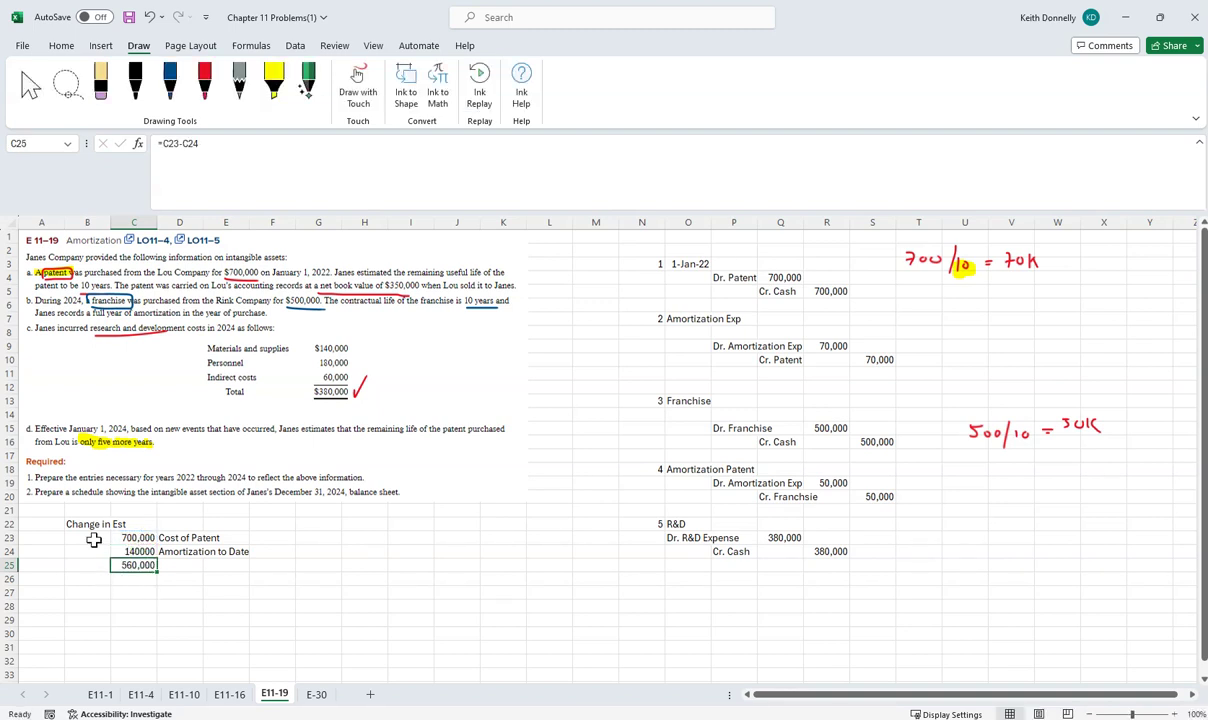
Step: Add a bottom border under the amortization amount in C24 and label the difference Unamortied Cost in D25
{"action": "left_click", "coordinate": [61, 45]}
{"action": "left_click", "coordinate": [147, 552]}
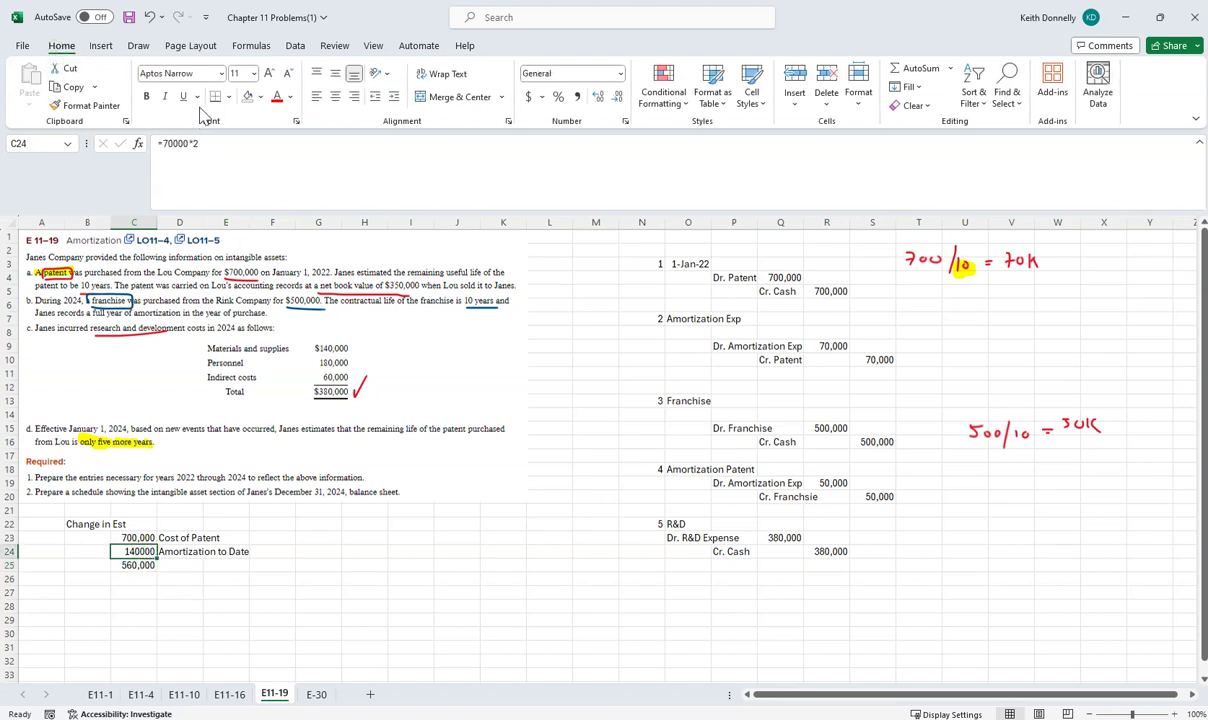
{"action": "left_click", "coordinate": [181, 563]}
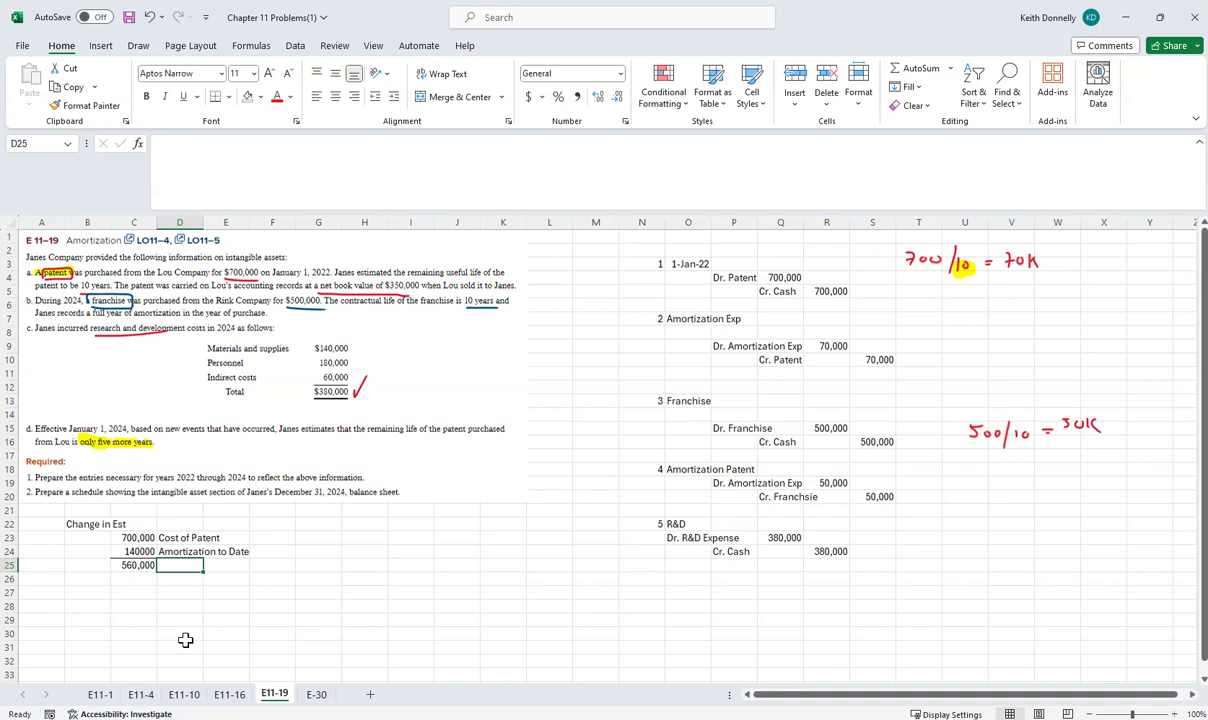
{"action": "type", "text": "Unamortied Cost"}
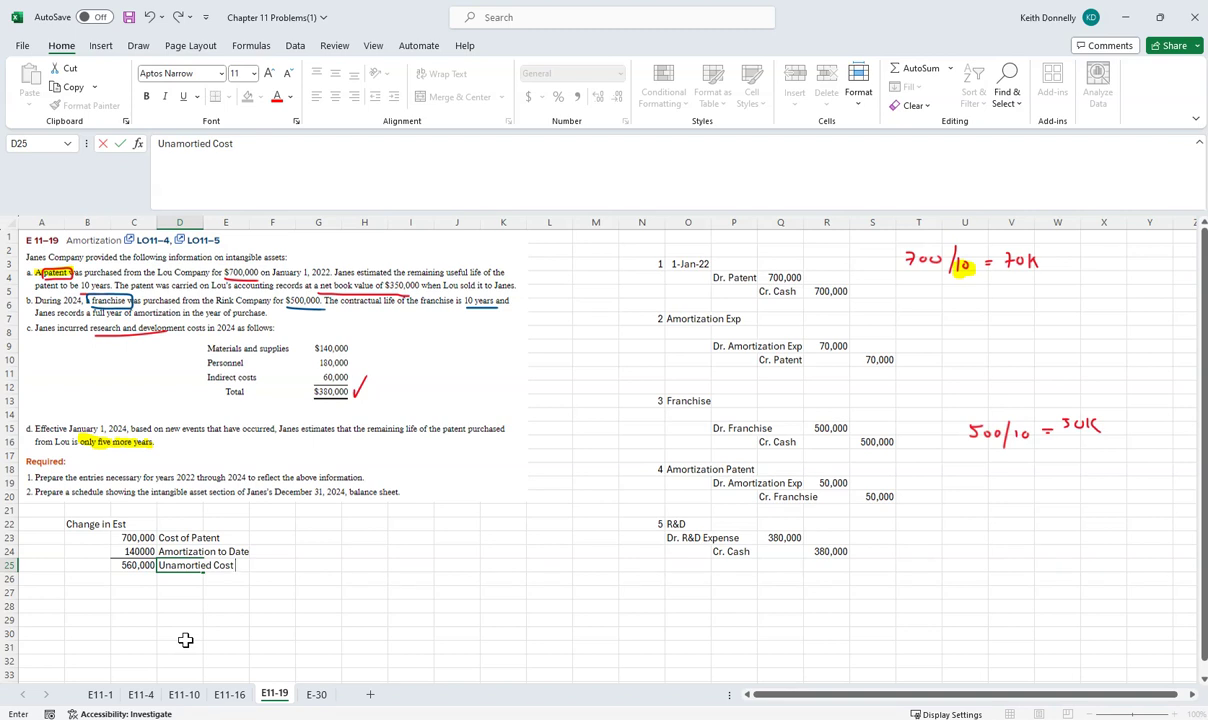
{"action": "key", "text": "ctrl+Return"}
Step: Enter the remaining life of 5 in C26 and label it Left in D26
{"action": "left_click", "coordinate": [148, 580]}
{"action": "type", "text": "5"}
{"action": "key", "text": "ctrl+Return"}
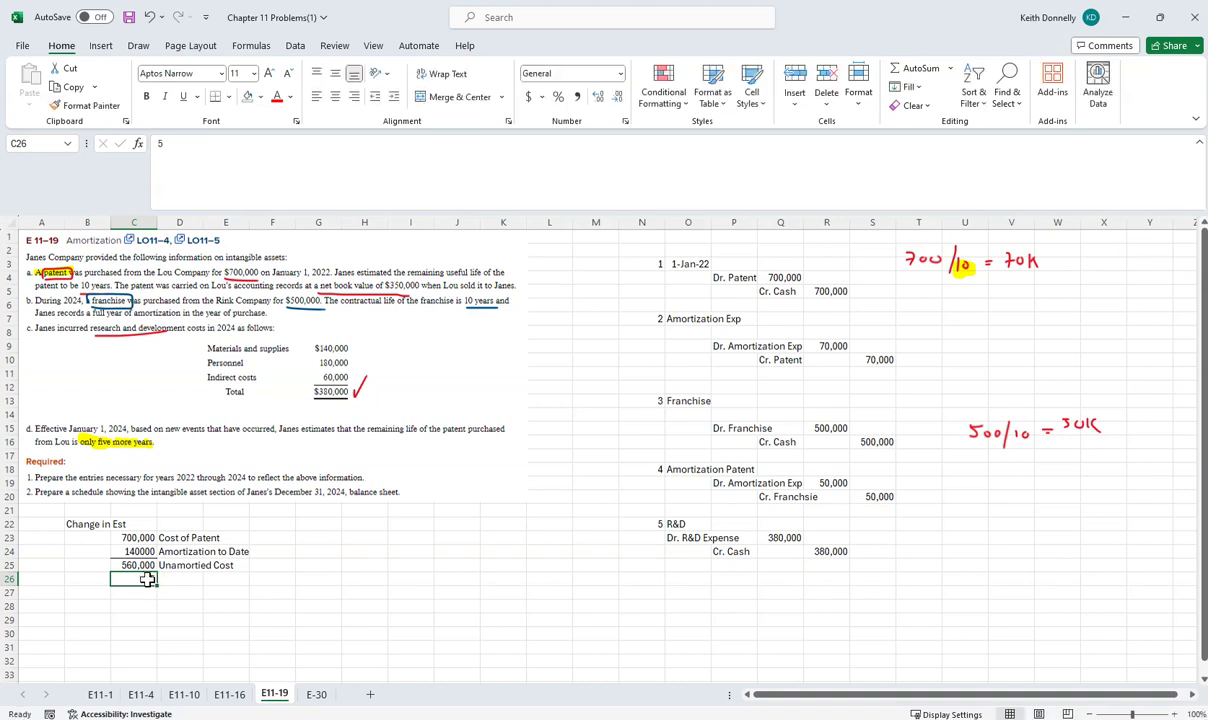
{"action": "left_click", "coordinate": [180, 578]}
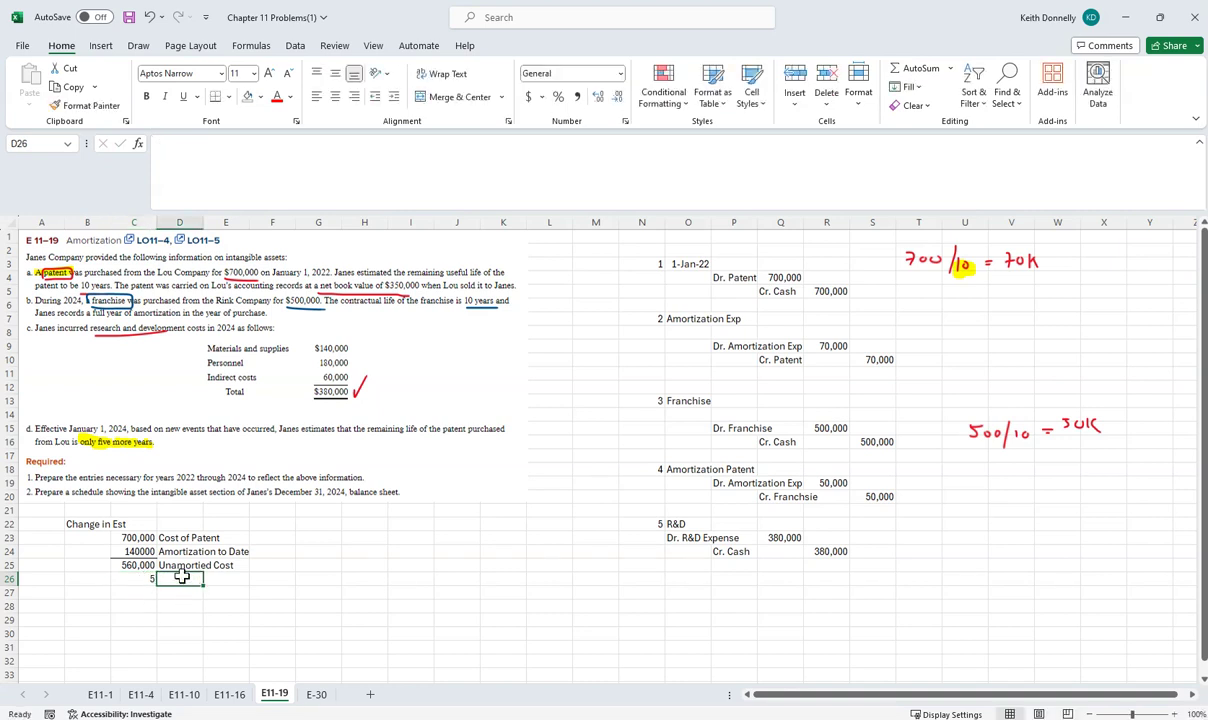
{"action": "type", "text": "Left"}
{"action": "key", "text": "ctrl+Return"}
Step: Handwrite 70, 70, 70 in red ink beside the Cost of Patent line of the calculation
{"action": "left_click", "coordinate": [131, 605]}
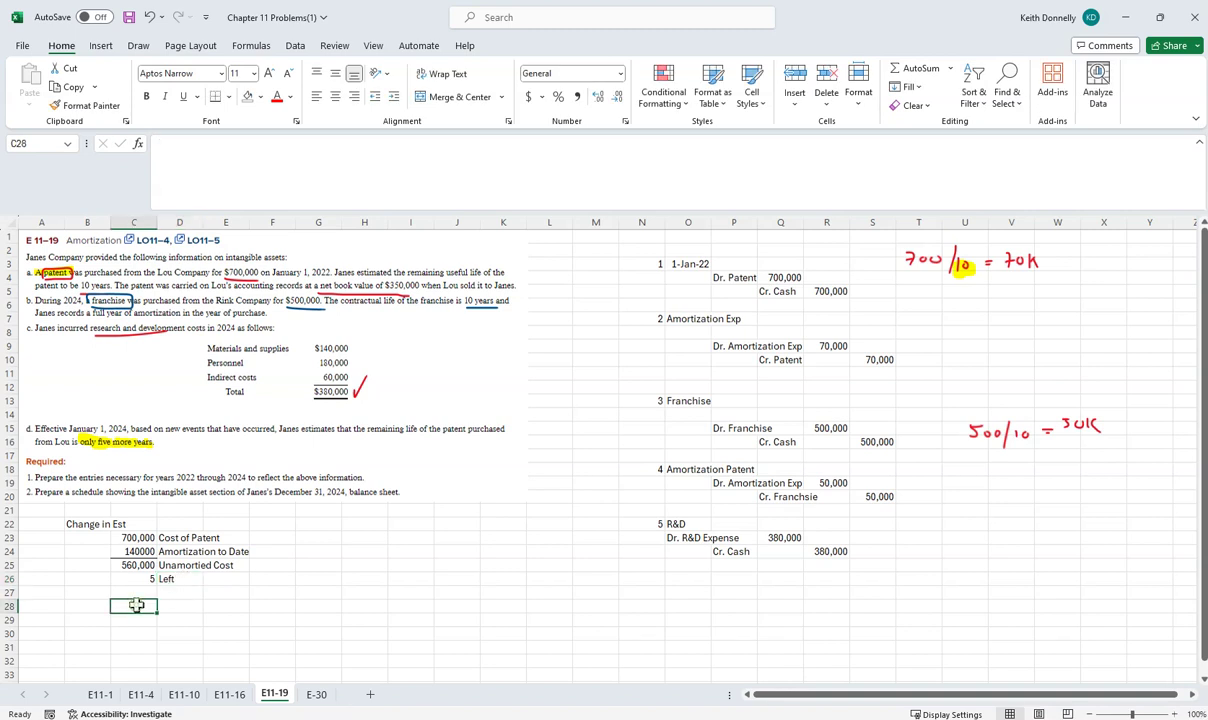
{"action": "left_click", "coordinate": [138, 45]}
{"action": "left_click", "coordinate": [357, 85]}
{"action": "mouse_move", "coordinate": [367, 535]}
{"action": "left_mouse_down"}
{"action": "mouse_move", "coordinate": [367, 545]}
{"action": "mouse_move", "coordinate": [451, 547]}
{"action": "left_mouse_up"}
{"action": "left_click_drag", "start_coordinate": [463, 537], "coordinate": [468, 545]}
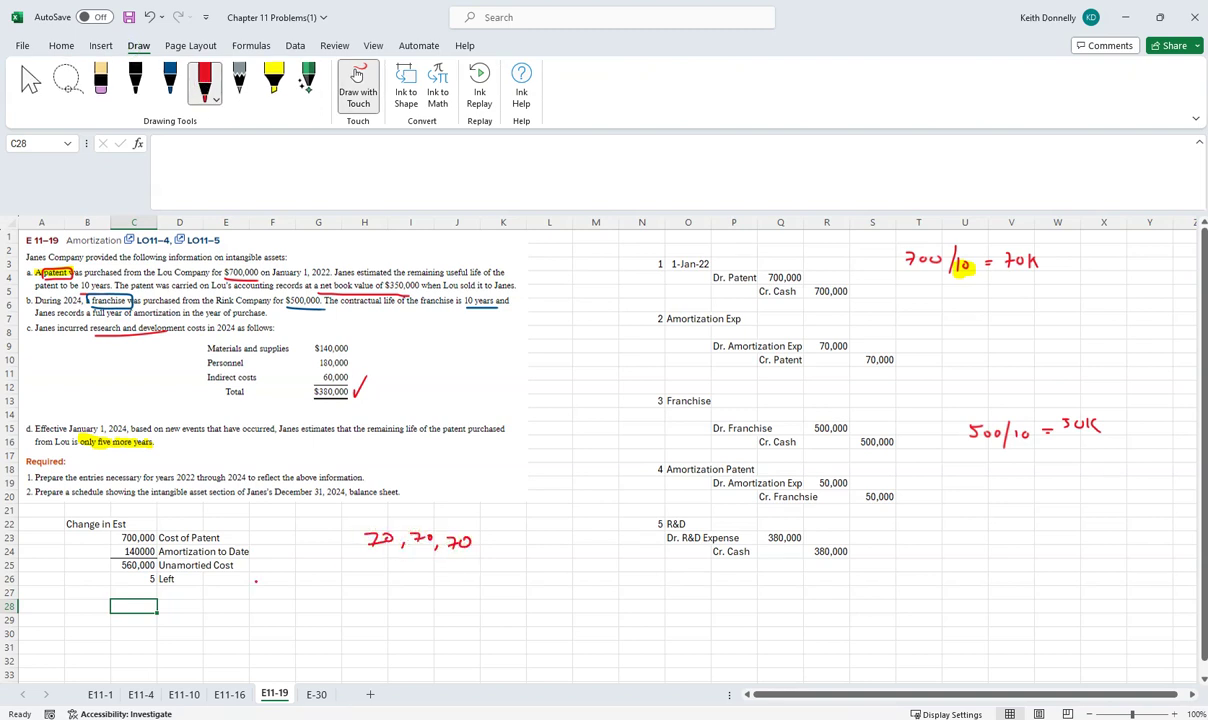
{"action": "key", "text": "Escape"}
Step: Divide the unamortized cost by the remaining life in C28 with =C25/C26 and label it New amortization in D28
{"action": "type", "text": "="}
{"action": "left_click", "coordinate": [133, 565]}
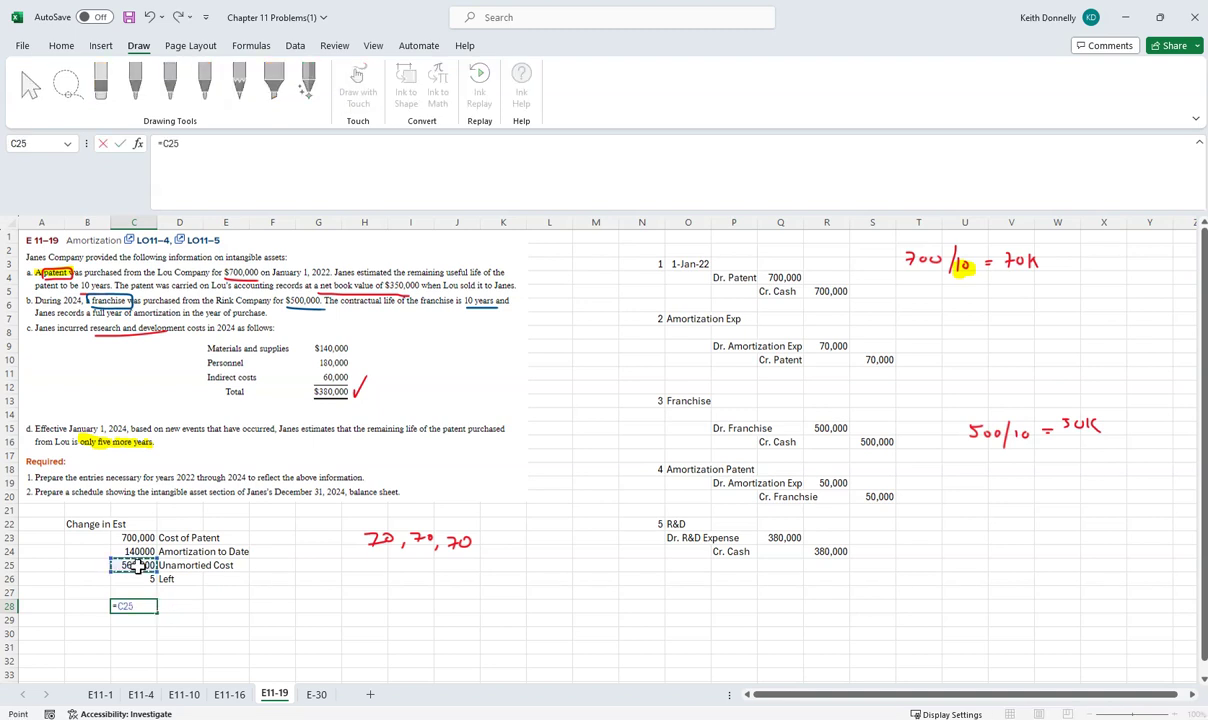
{"action": "type", "text": "/"}
{"action": "left_click", "coordinate": [140, 579]}
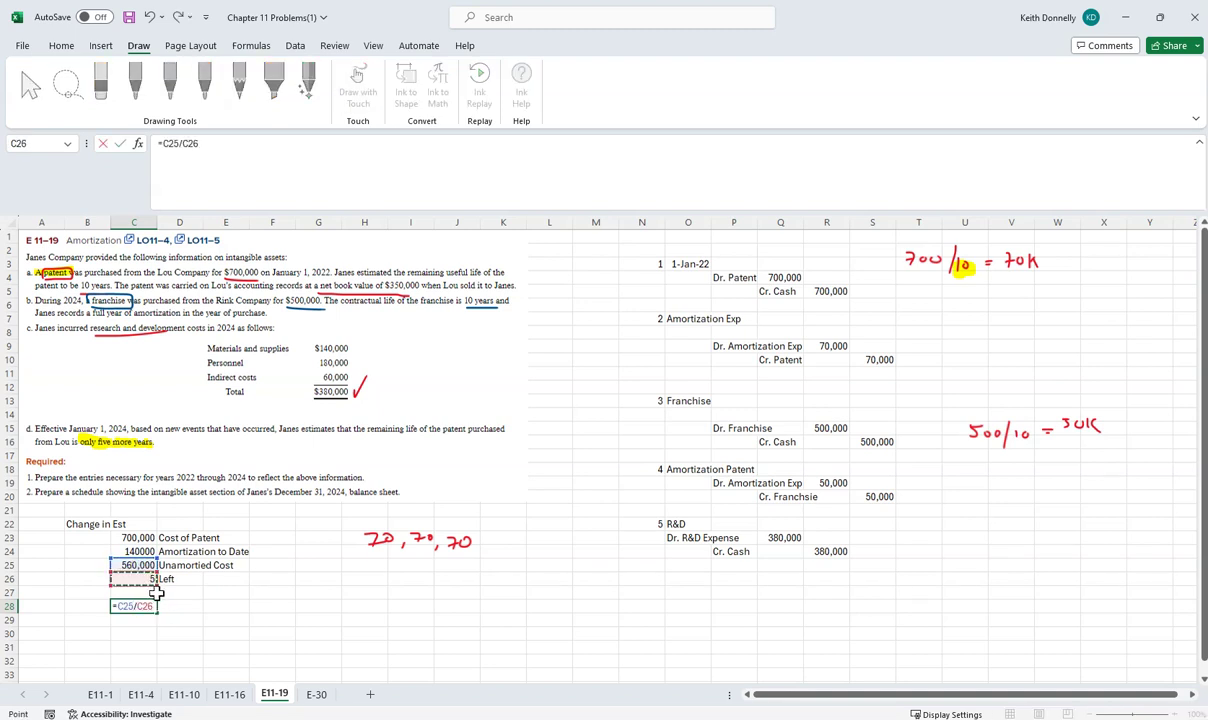
{"action": "key", "text": "ctrl+Return"}
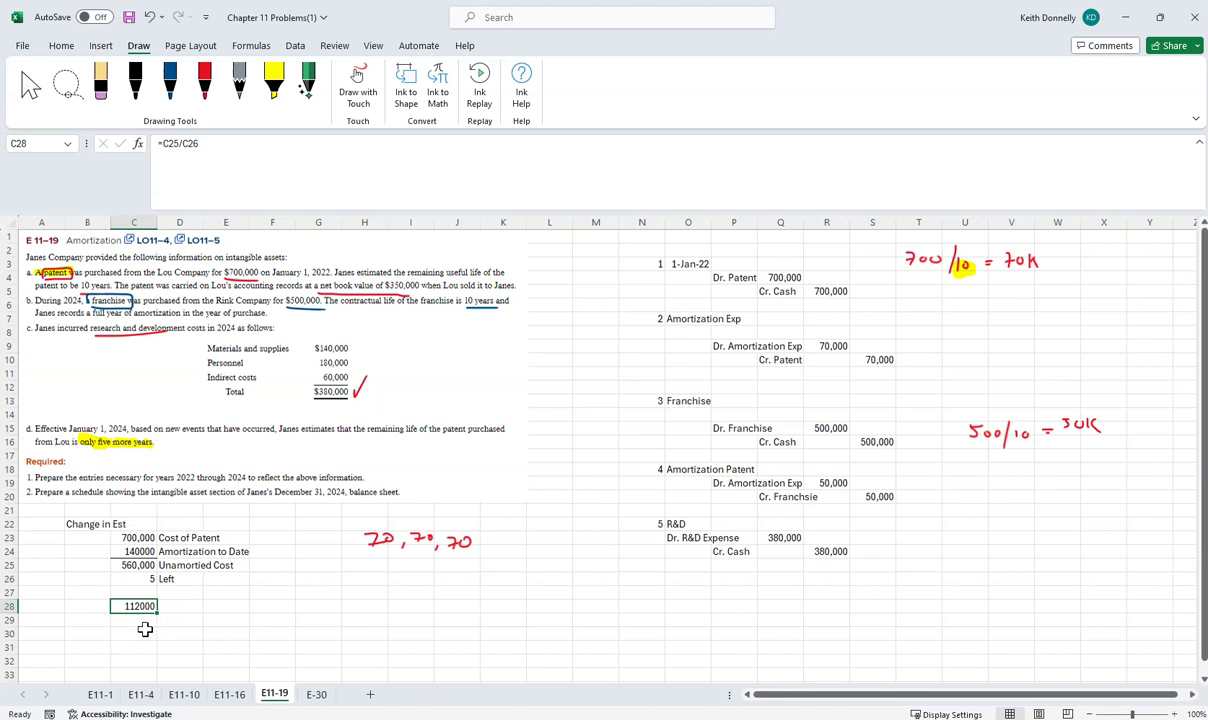
{"action": "left_click", "coordinate": [186, 606]}
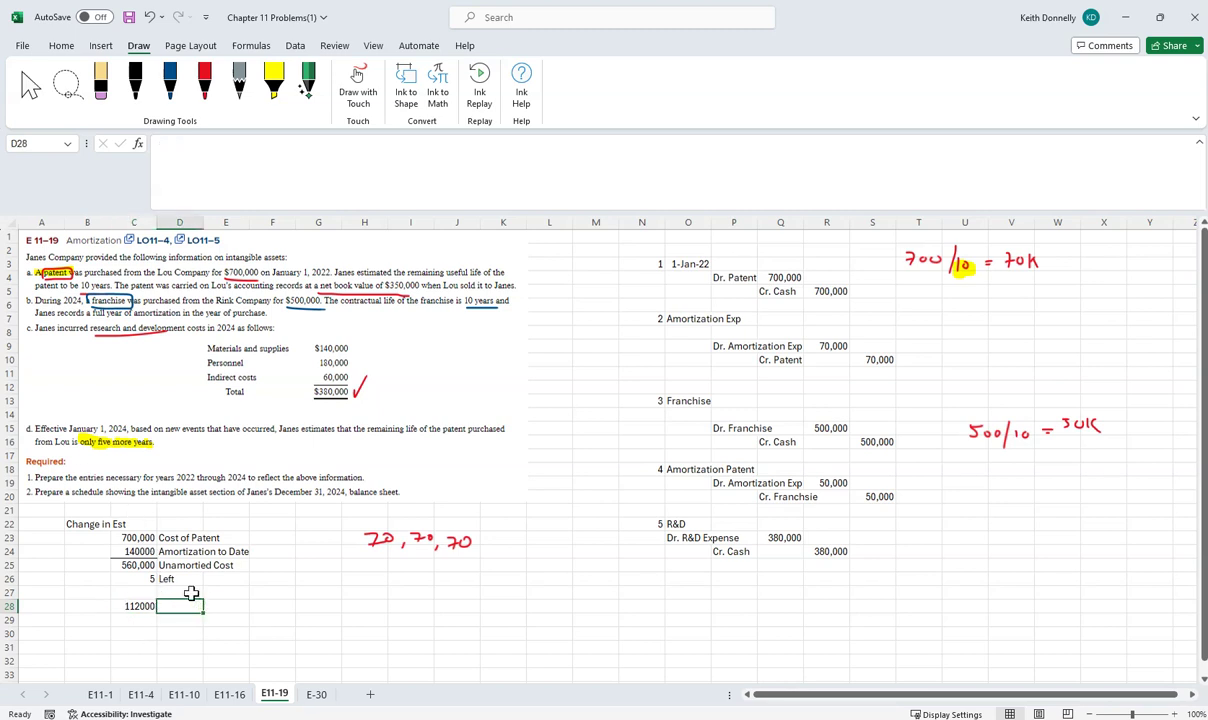
{"action": "type", "text": "New amortization"}
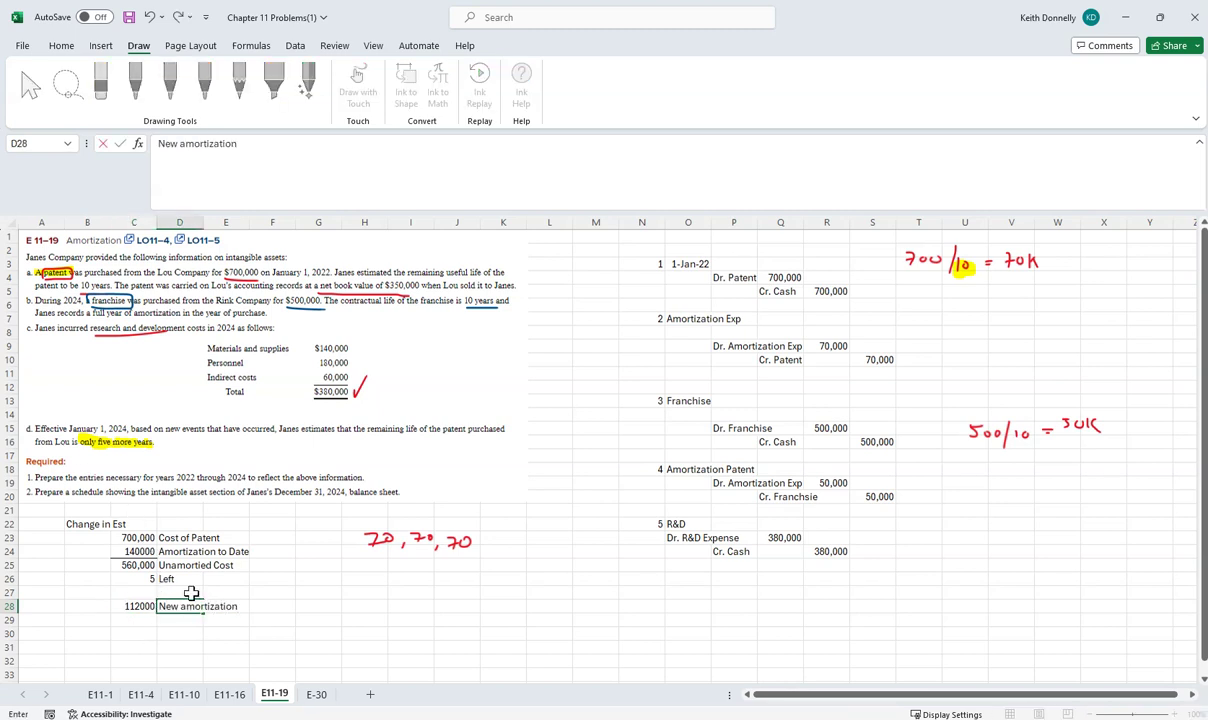
{"action": "key", "text": "ctrl+Return"}
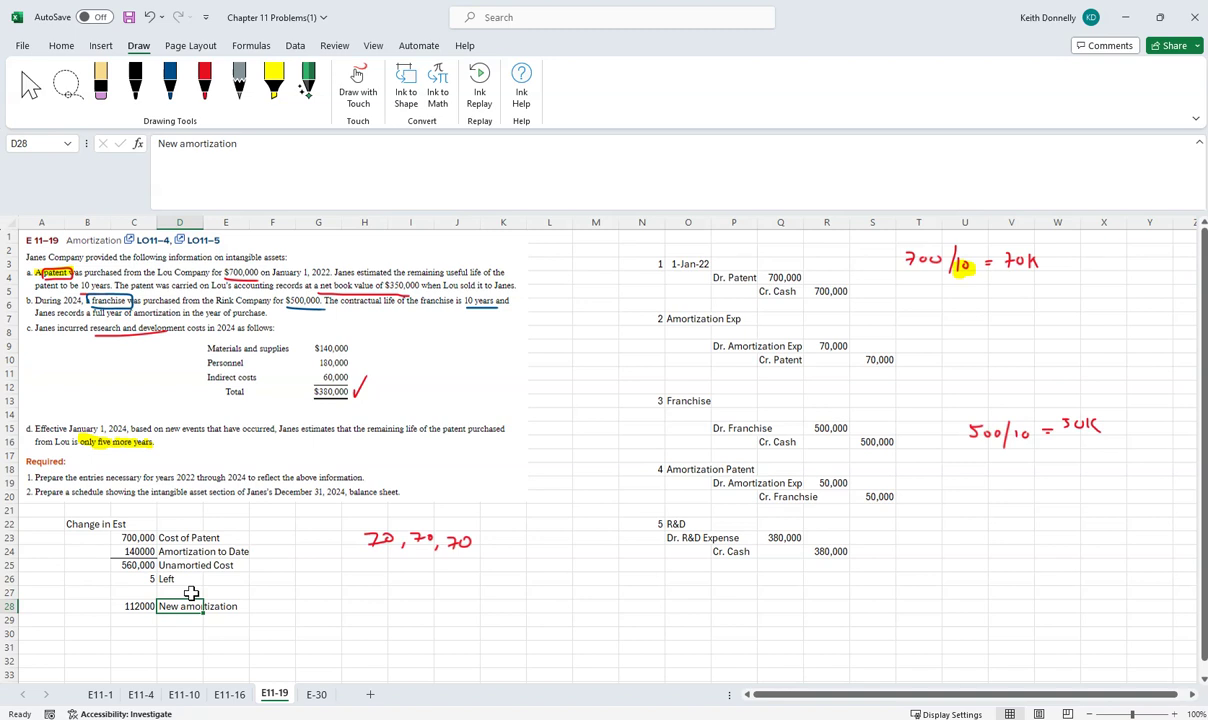
Step: Start the intangible asset schedule below the calculation with the heading Schedule in B31
{"action": "scroll", "coordinate": [250, 570], "scroll_direction": "down", "scroll_amount": 3}
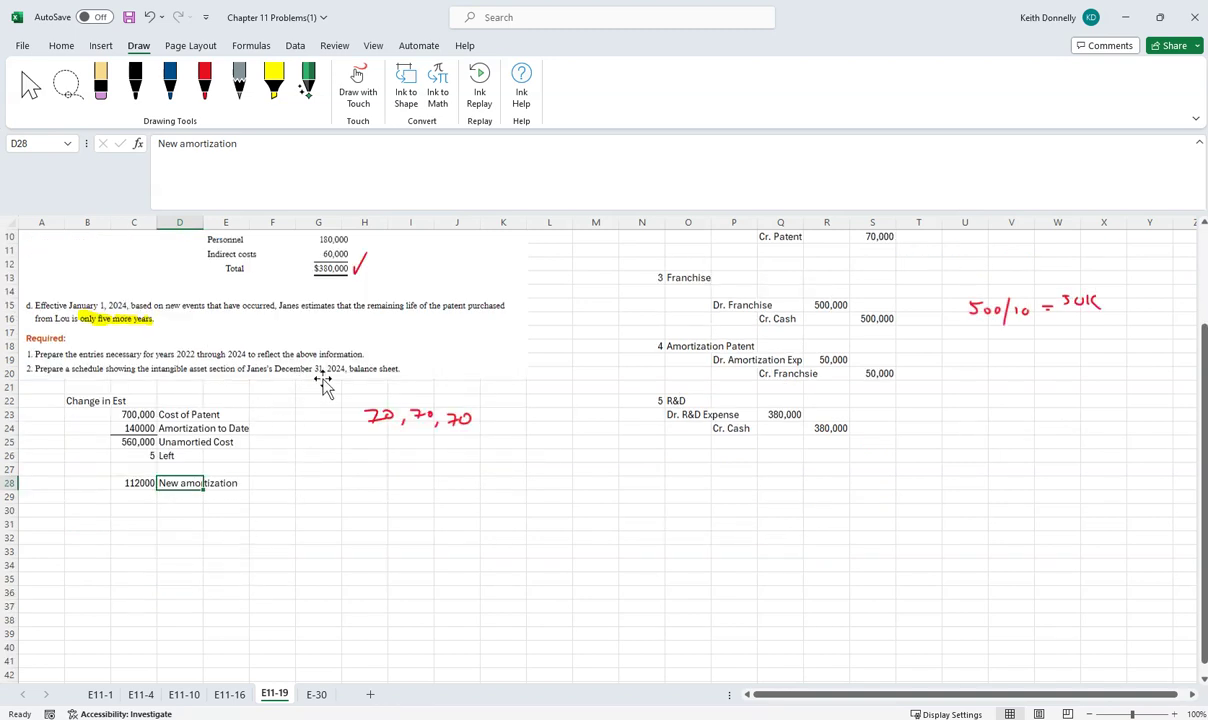
{"action": "left_click", "coordinate": [102, 538]}
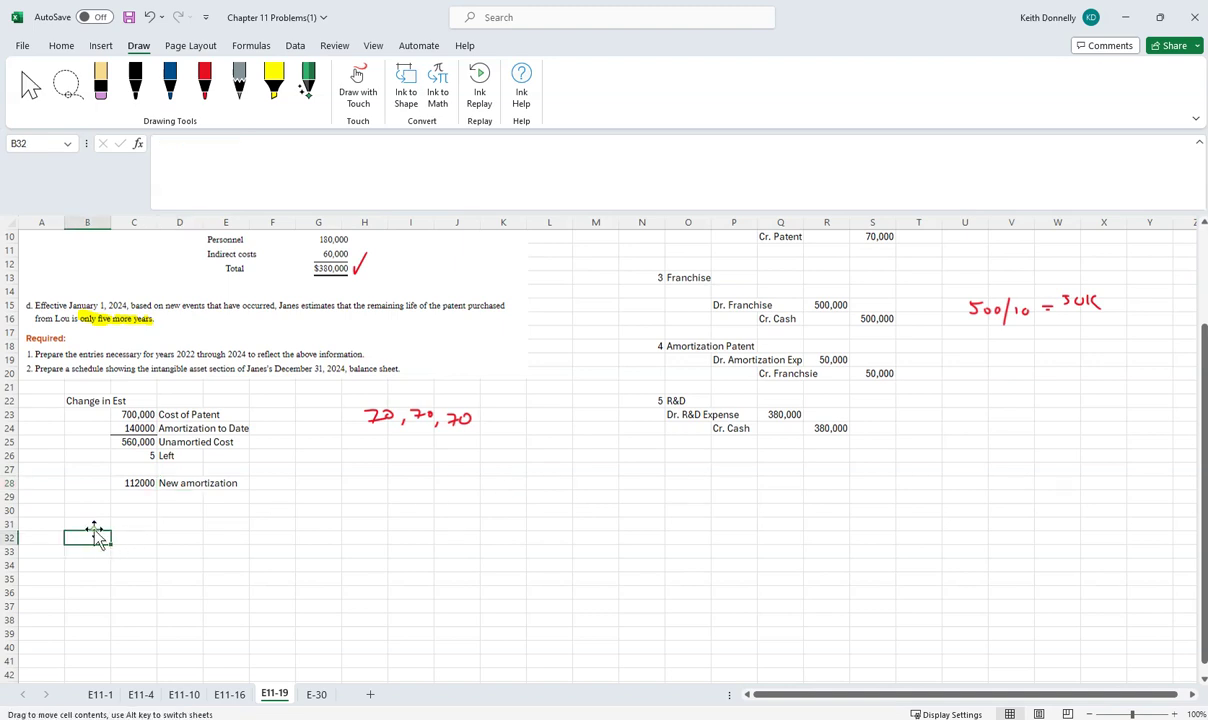
{"action": "left_click", "coordinate": [97, 524]}
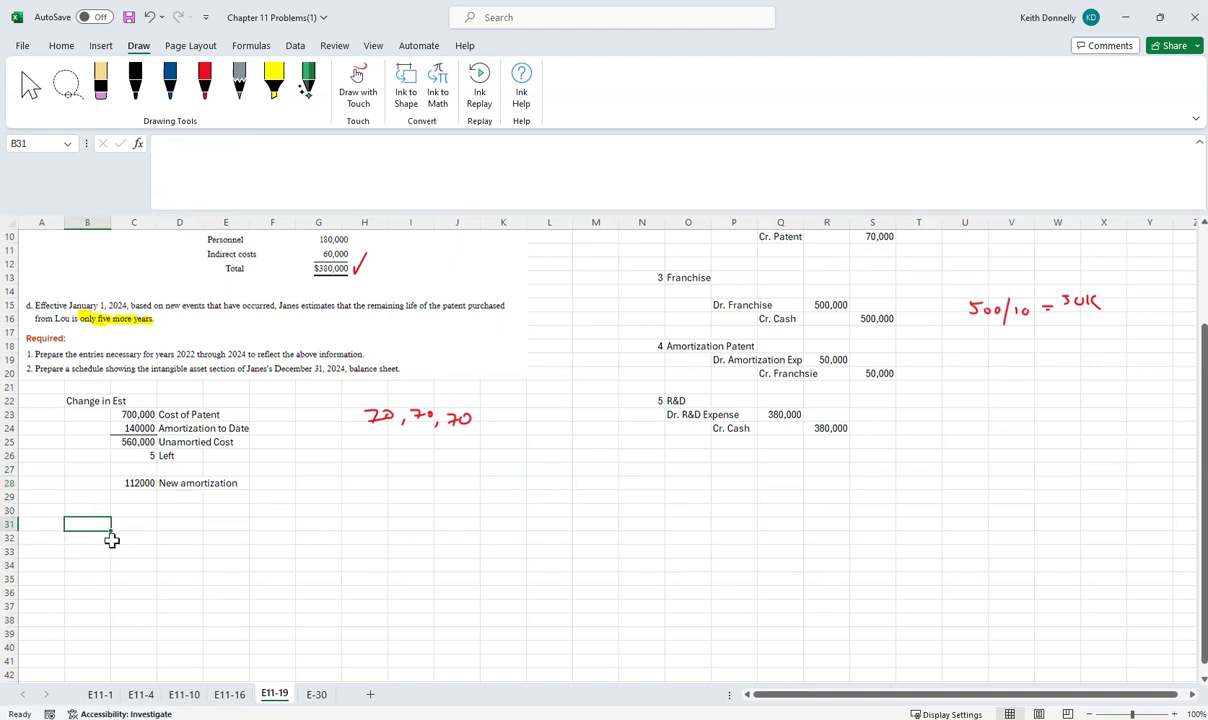
{"action": "type", "text": "Schedule"}
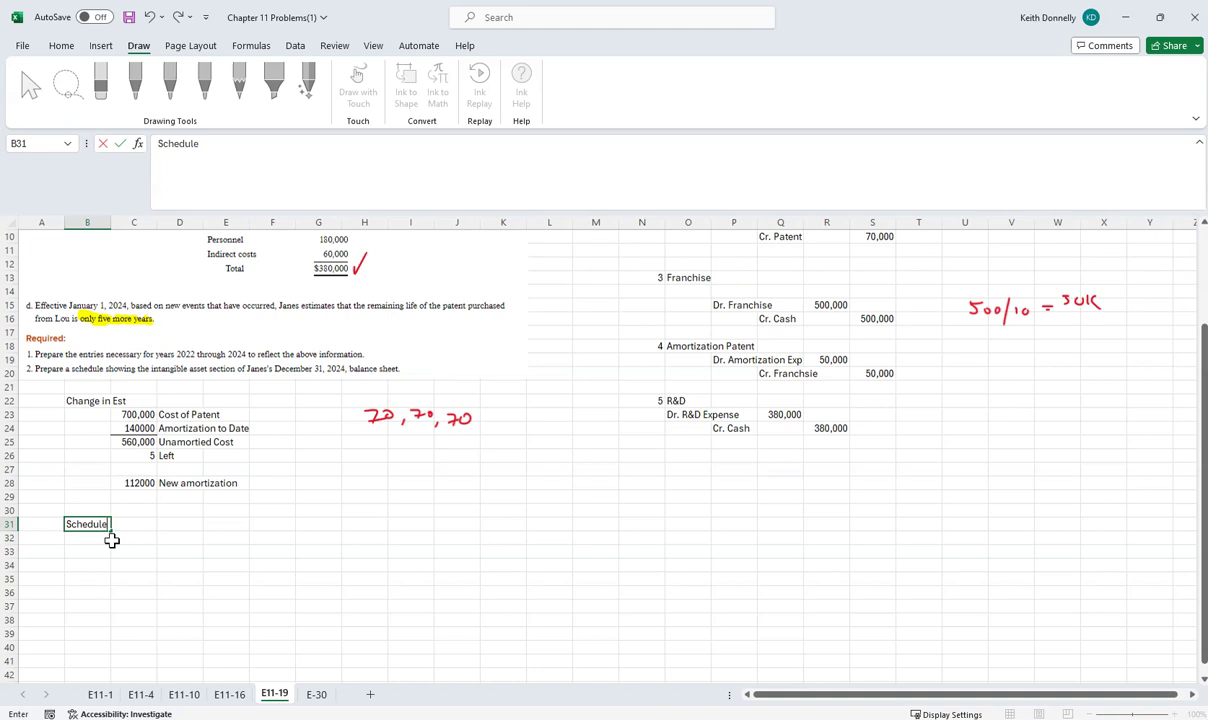
{"action": "key", "text": "ctrl+Return"}
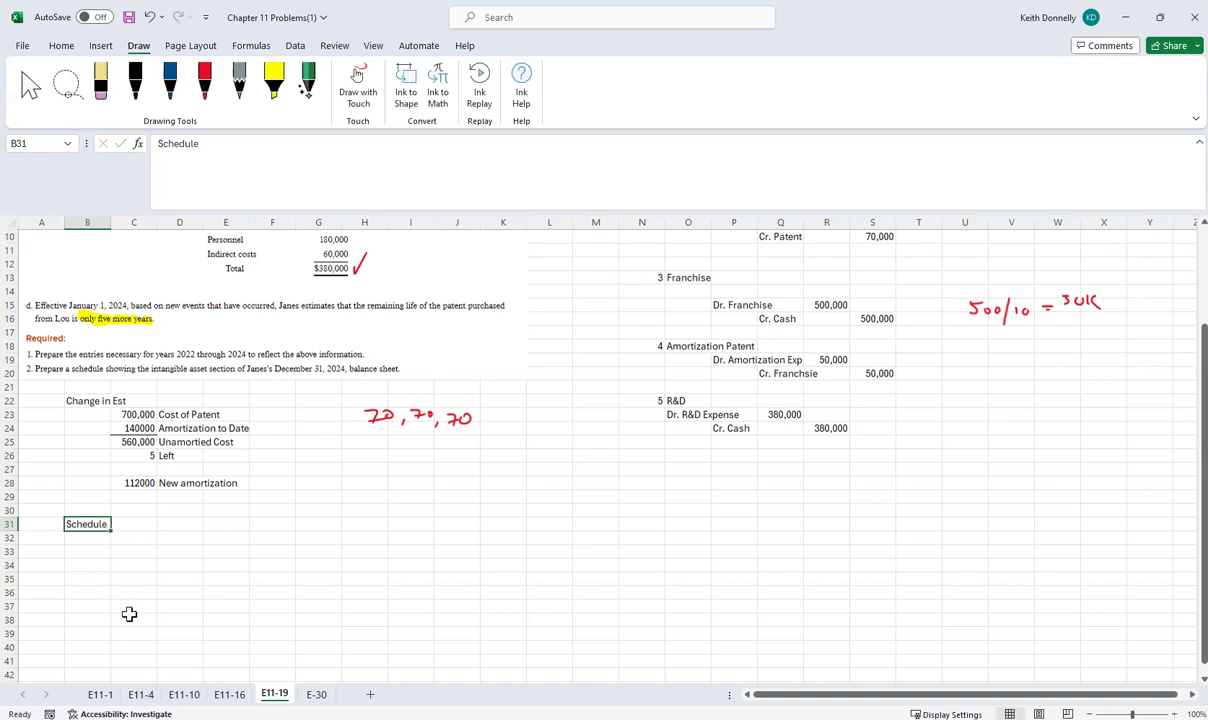
Step: List the schedule's assets under the heading: Patent in B33 and Franchise in B34
{"action": "left_click", "coordinate": [92, 552]}
{"action": "type", "text": "Patent"}
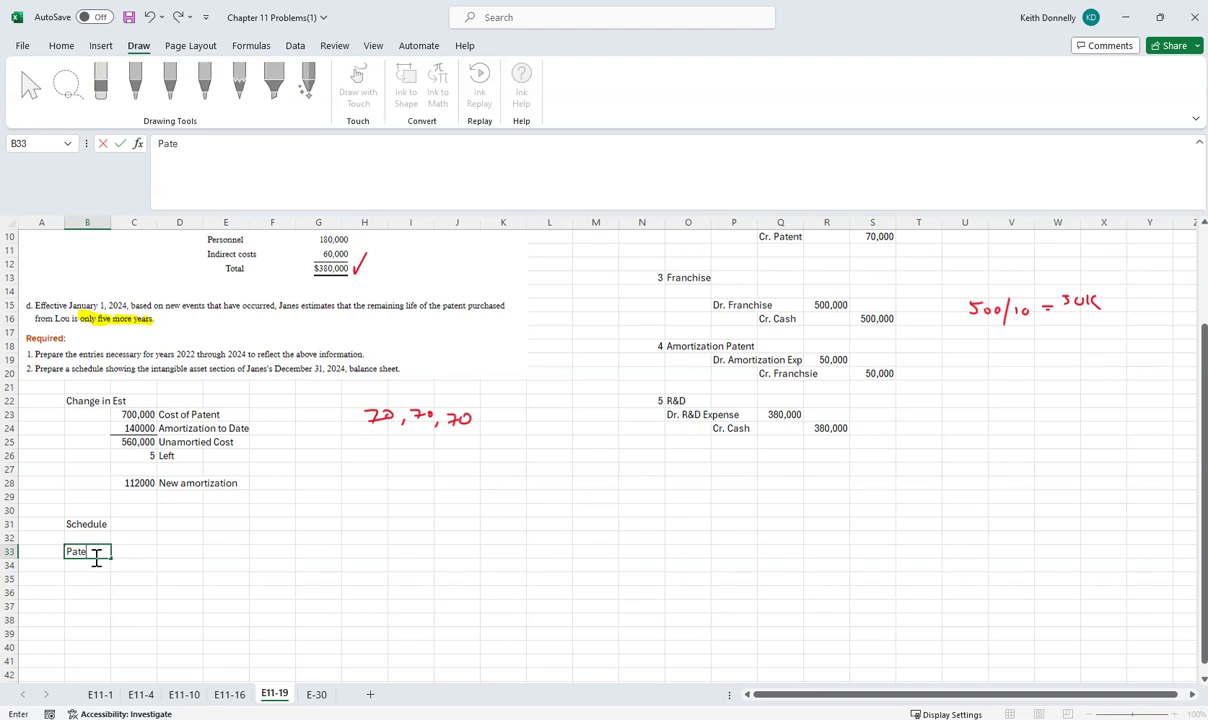
{"action": "left_click", "coordinate": [45, 577]}
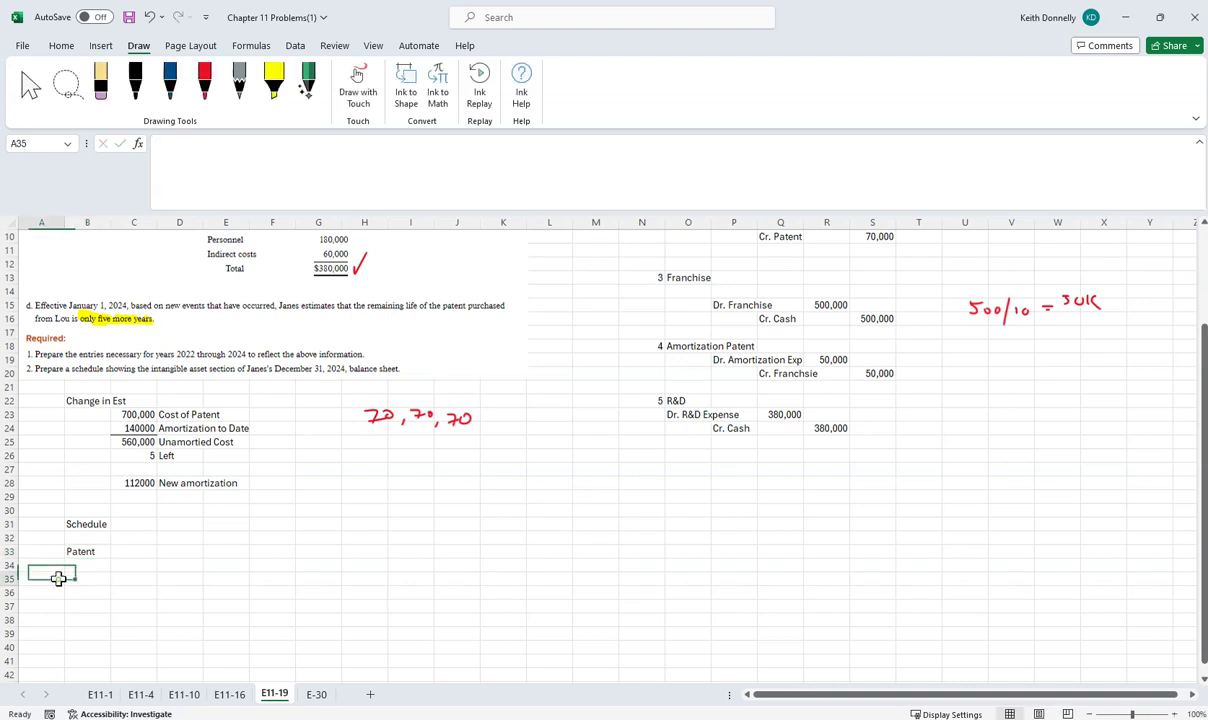
{"action": "left_click", "coordinate": [80, 565]}
{"action": "type", "text": "Francs"}
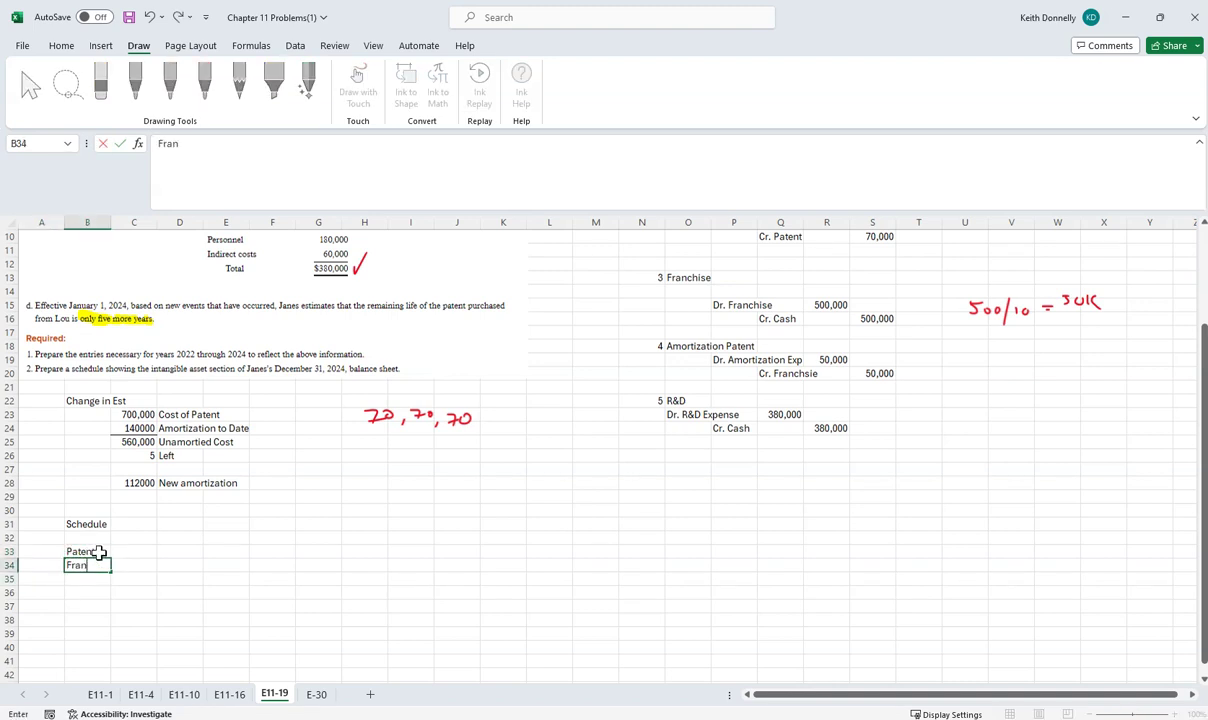
{"action": "key", "text": "BackSpace"}
{"action": "key", "text": "BackSpace"}
{"action": "type", "text": "chis"}
{"action": "key", "text": "BackSpace"}
{"action": "key", "text": "BackSpace"}
{"action": "type", "text": "ise"}
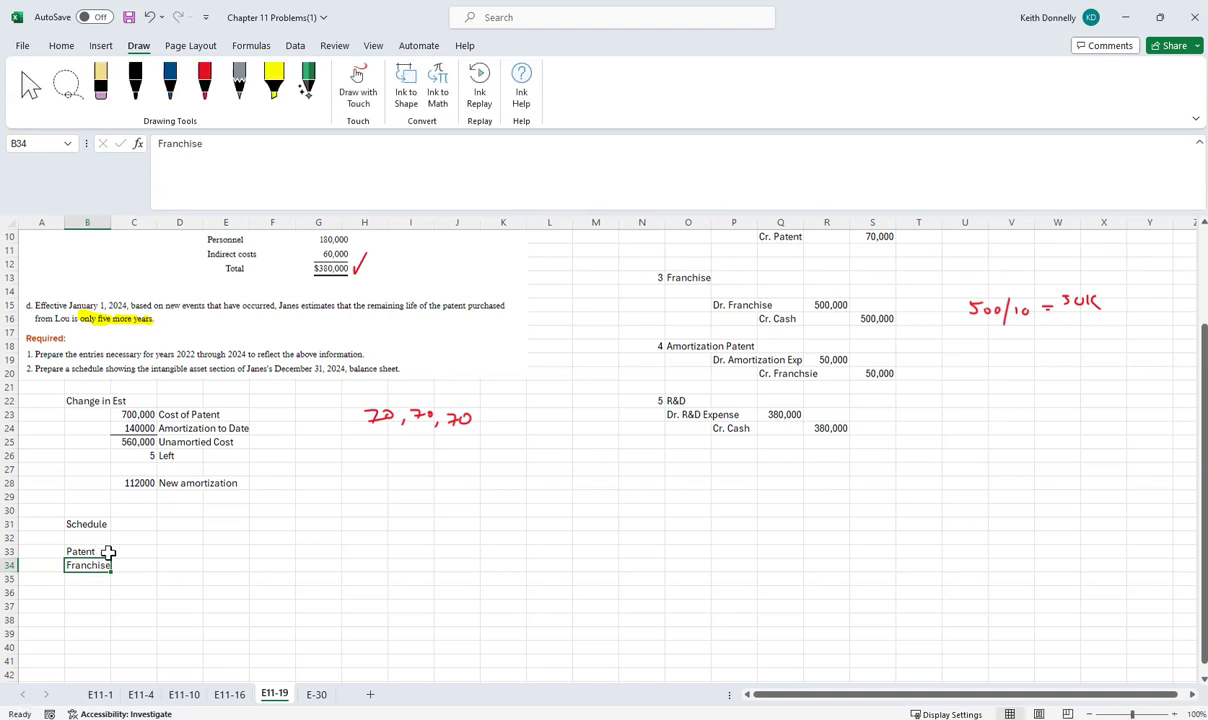
Step: Extend the schedule heading in B31 to read Schedule as of 12/31/2024
{"action": "left_click", "coordinate": [137, 552]}
{"action": "left_click", "coordinate": [80, 525]}
{"action": "left_click", "coordinate": [240, 152]}
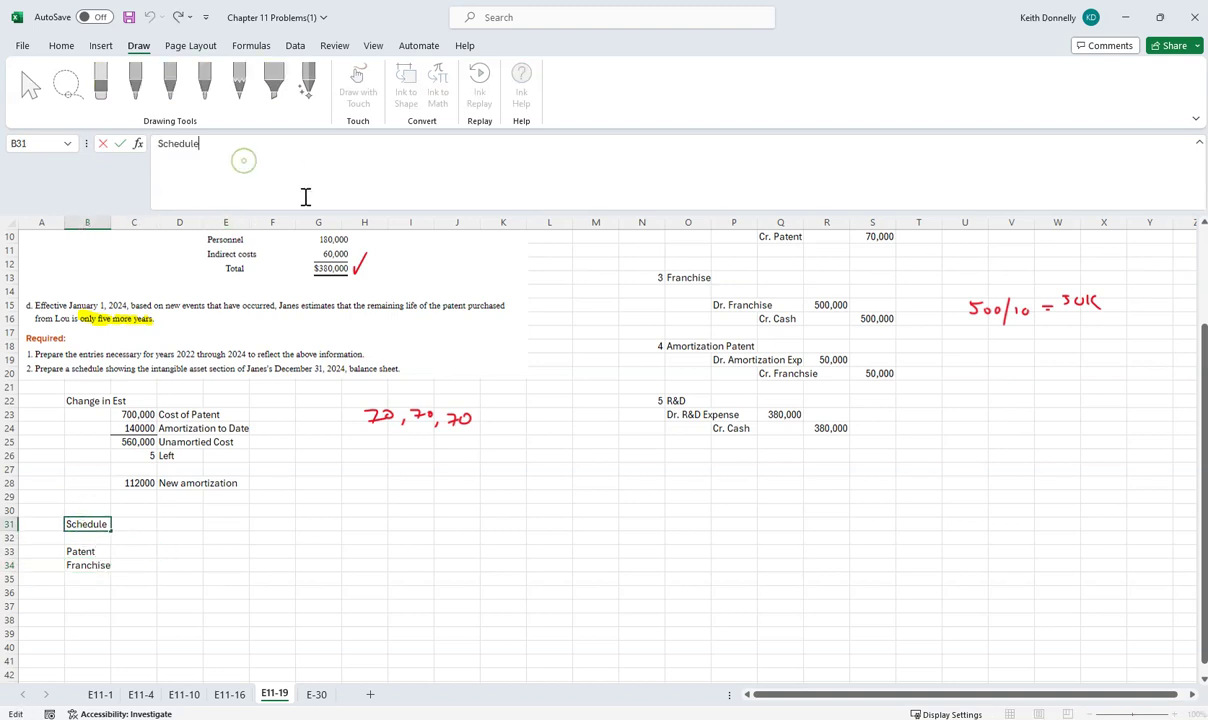
{"action": "type", "text": "as of 12/31/2024"}
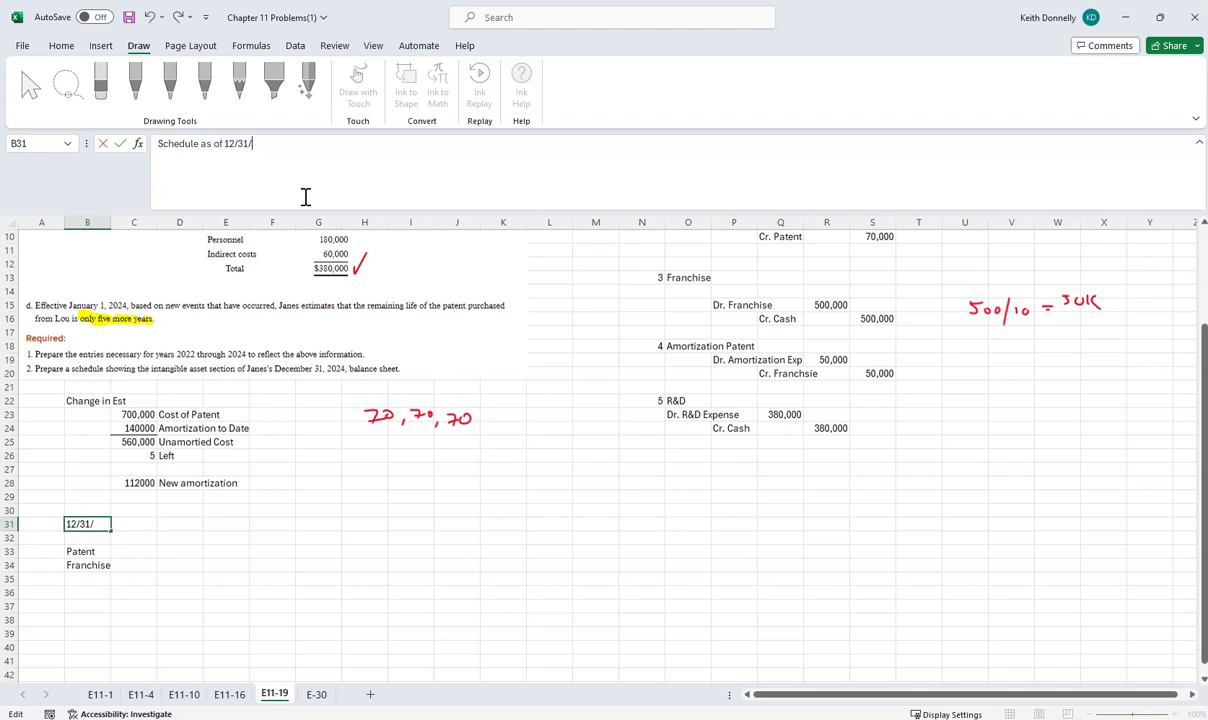
{"action": "key", "text": "ctrl+Return"}
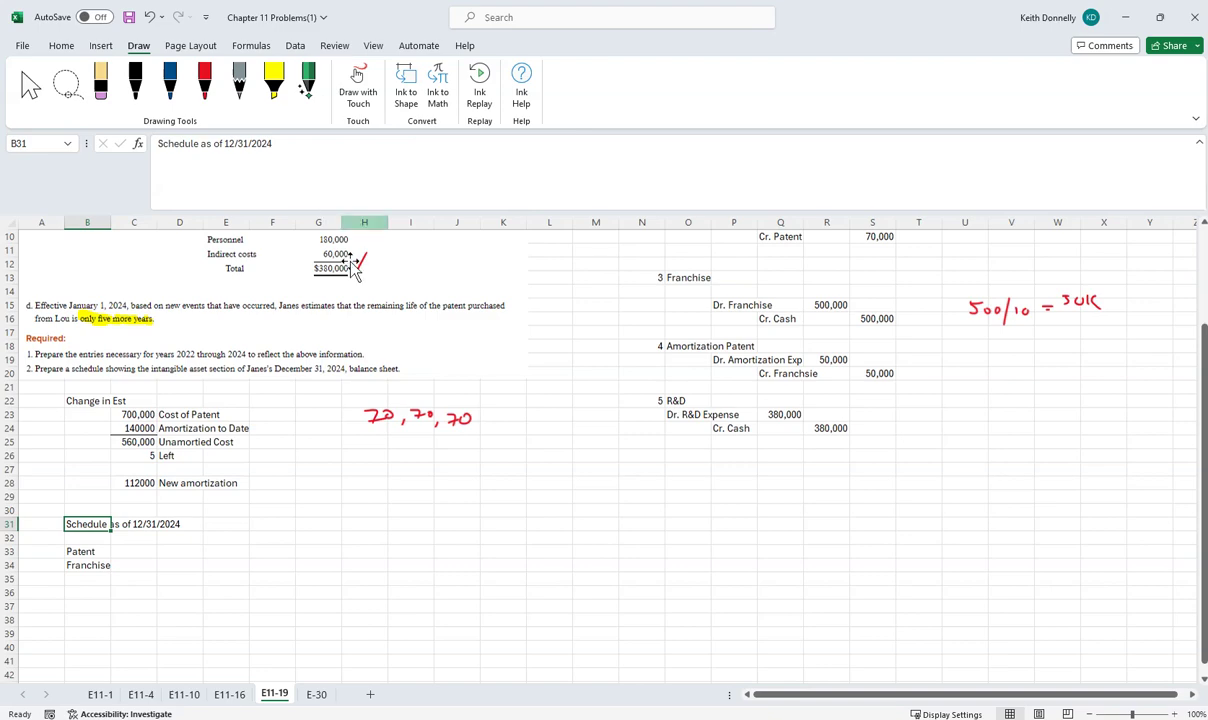
Step: Calculate the Patent balance in C33 by subtracting the new amortization from the unamortized cost with =C25-C28
{"action": "scroll", "coordinate": [186, 345], "scroll_direction": "up", "scroll_amount": 3}
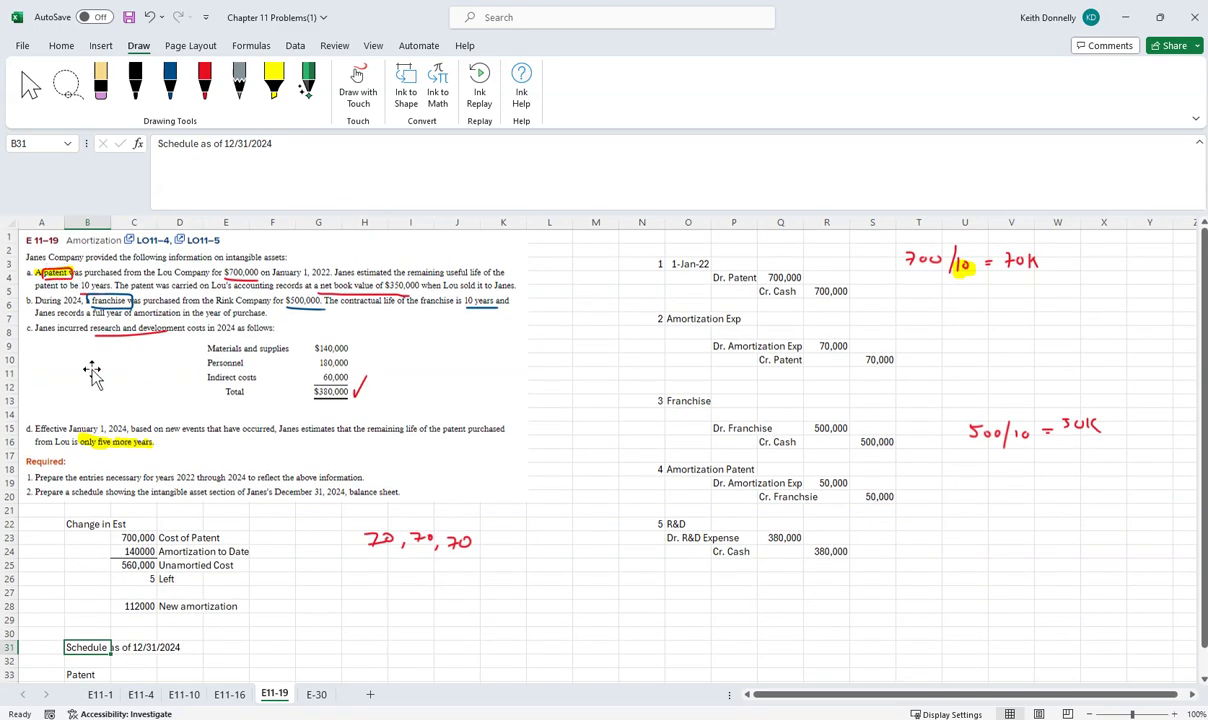
{"action": "scroll", "coordinate": [142, 611], "scroll_direction": "down", "scroll_amount": 1}
{"action": "left_click", "coordinate": [133, 633]}
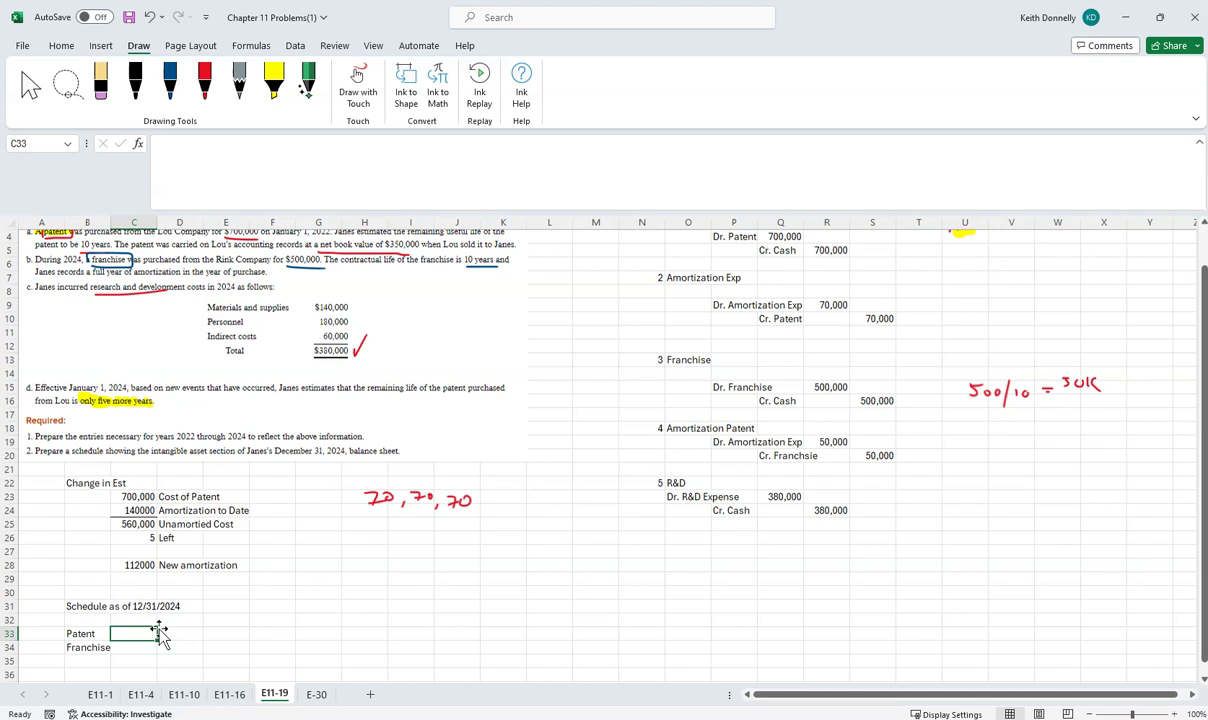
{"action": "type", "text": "="}
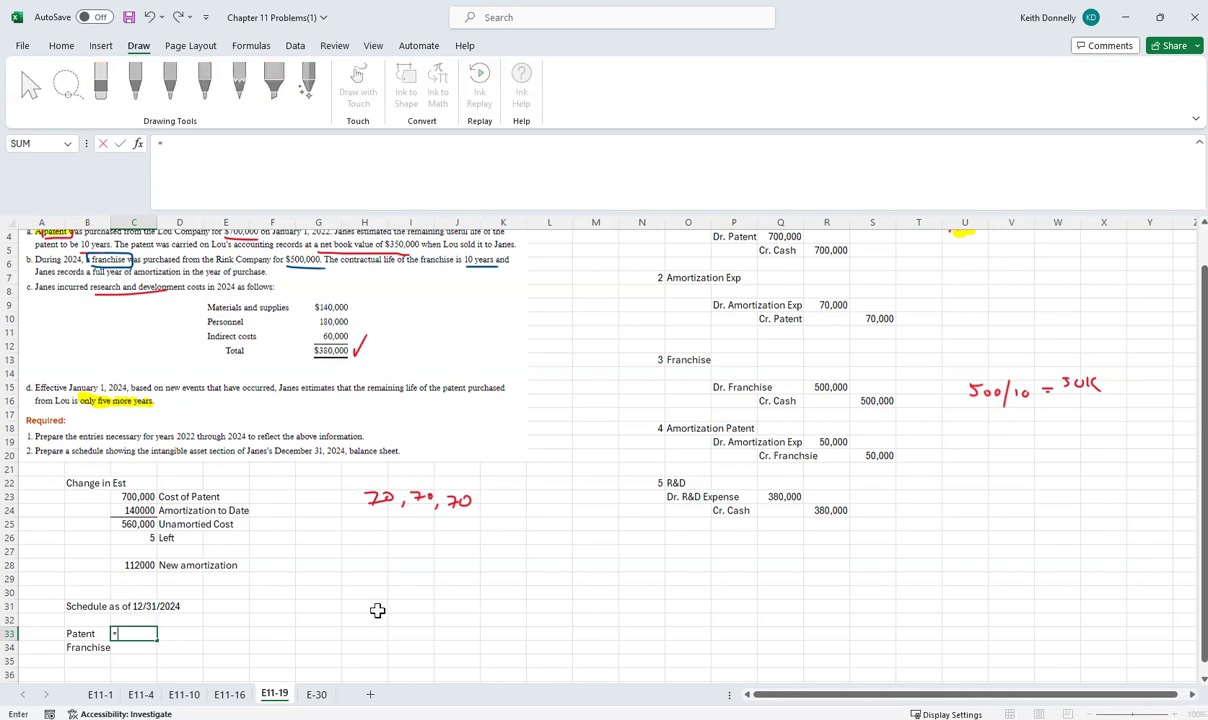
{"action": "scroll", "coordinate": [588, 600], "scroll_direction": "up", "scroll_amount": 1}
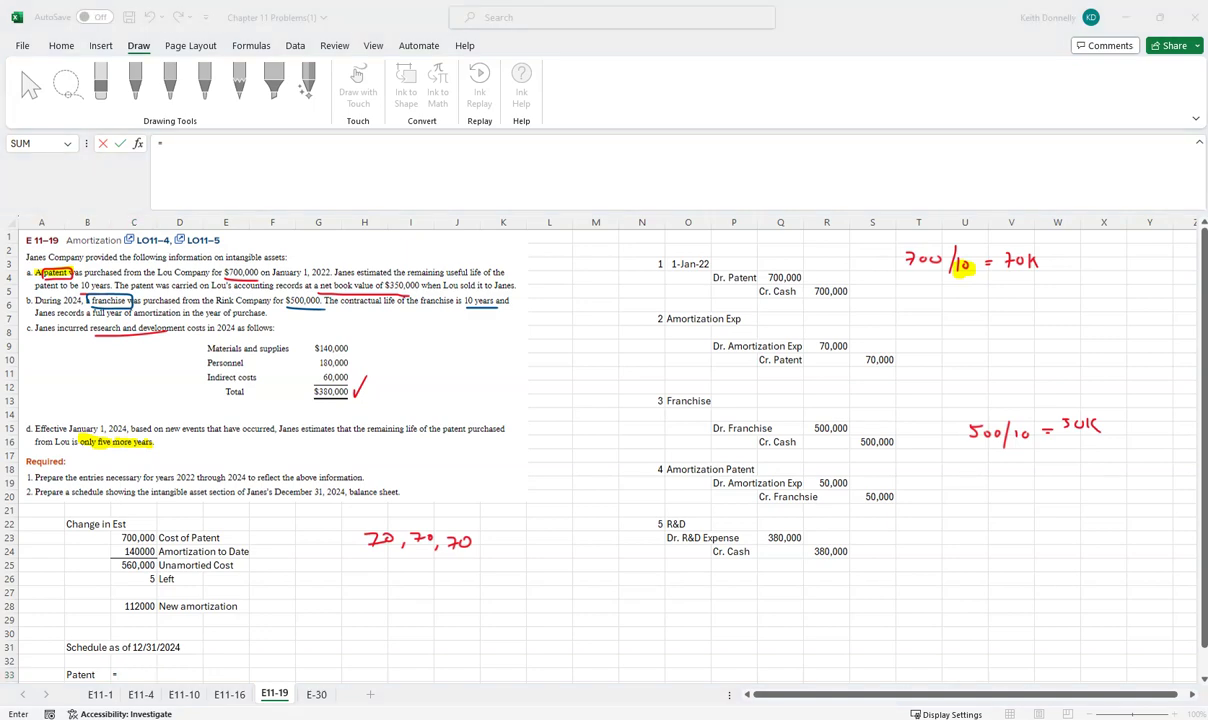
{"action": "scroll", "coordinate": [144, 635], "scroll_direction": "down", "scroll_amount": 1}
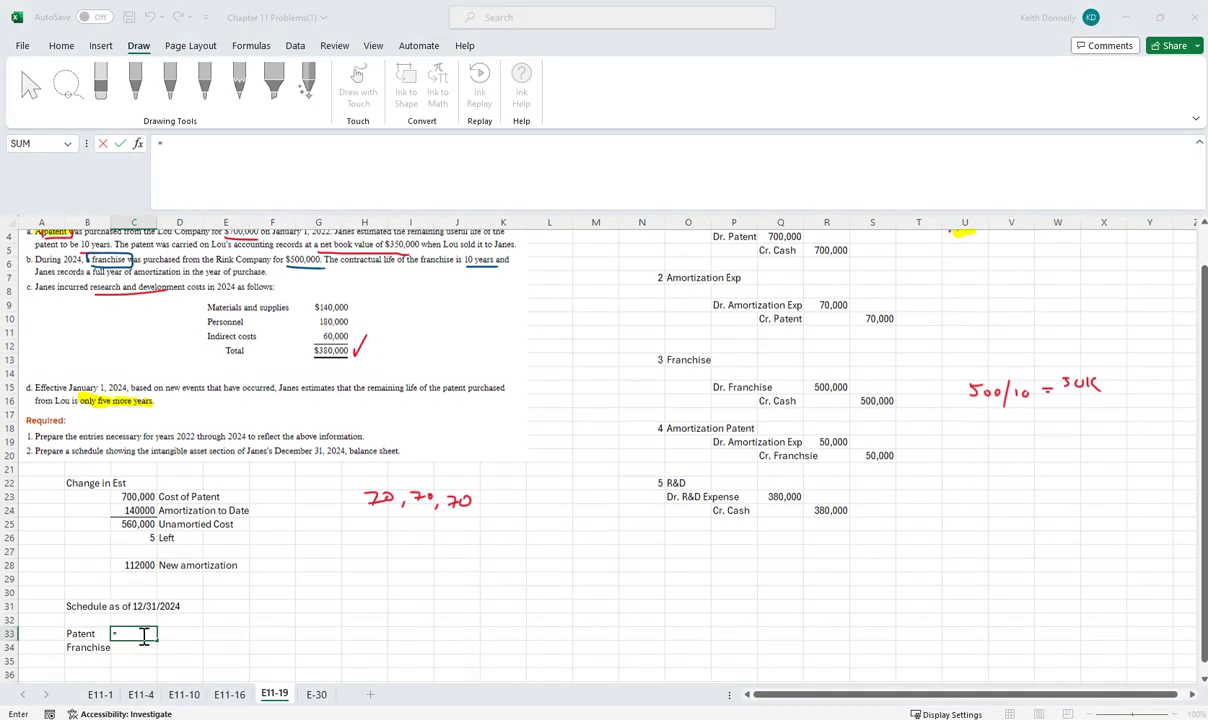
{"action": "left_click", "coordinate": [130, 525]}
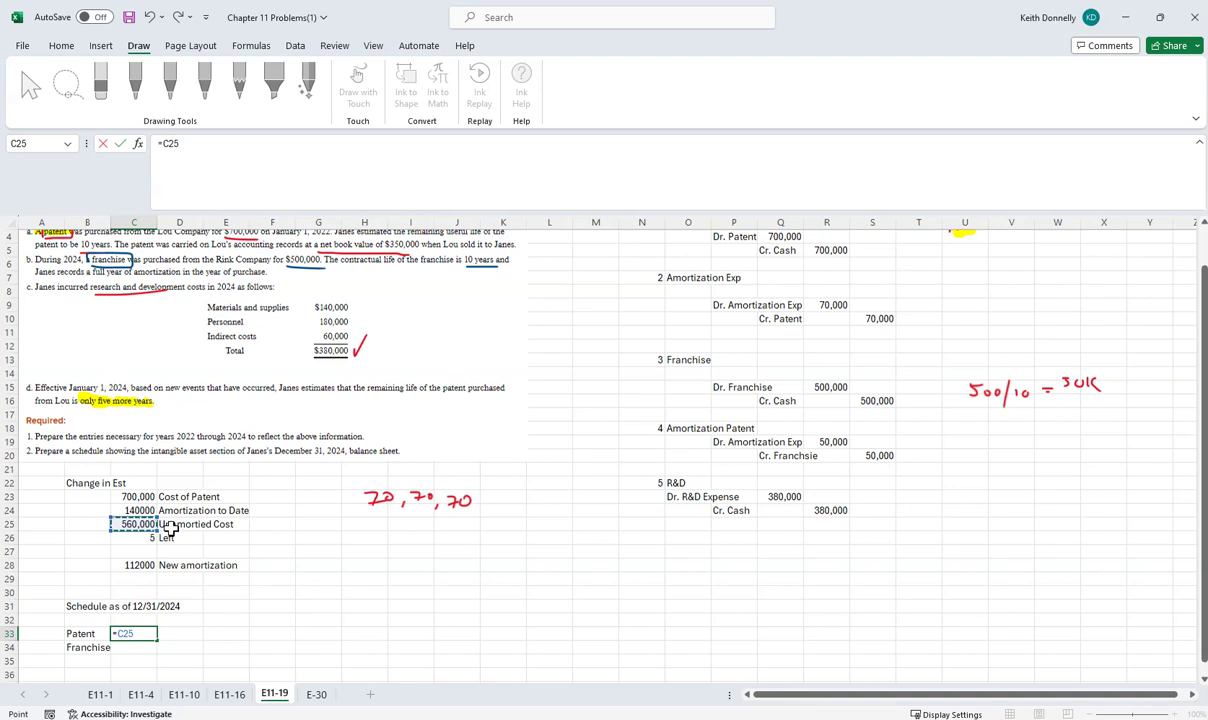
{"action": "type", "text": "-"}
{"action": "left_click", "coordinate": [140, 565]}
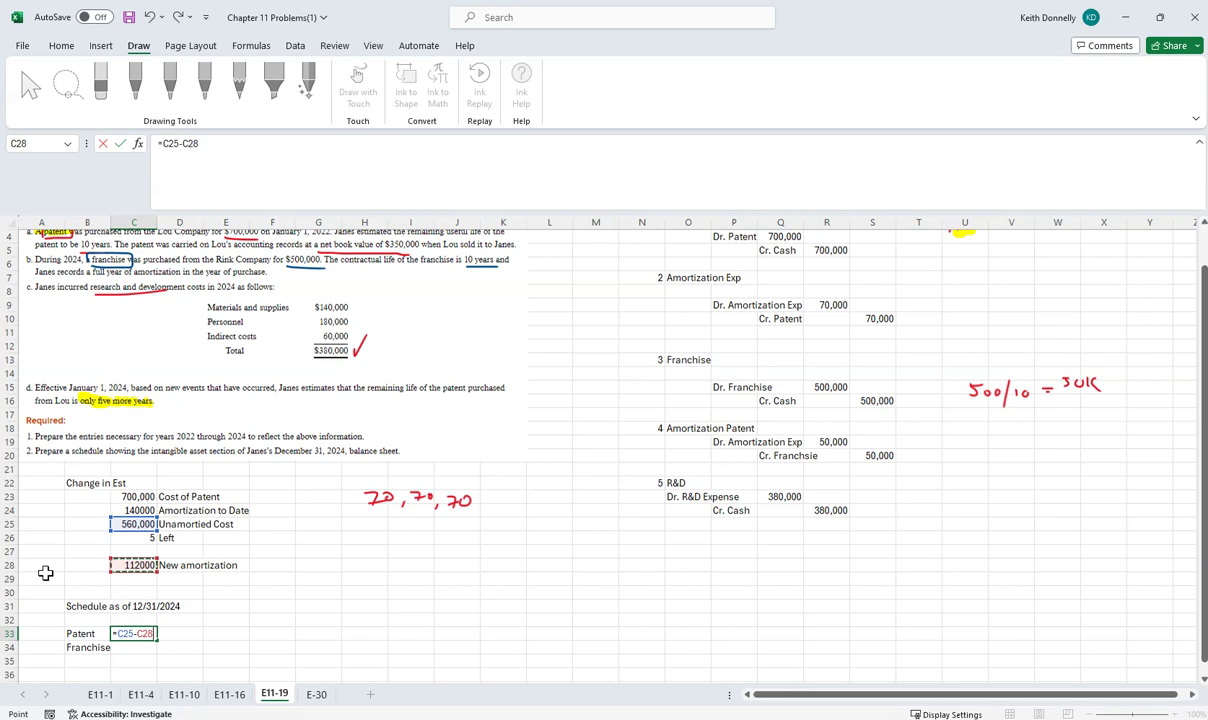
{"action": "key", "text": "ctrl+Return"}
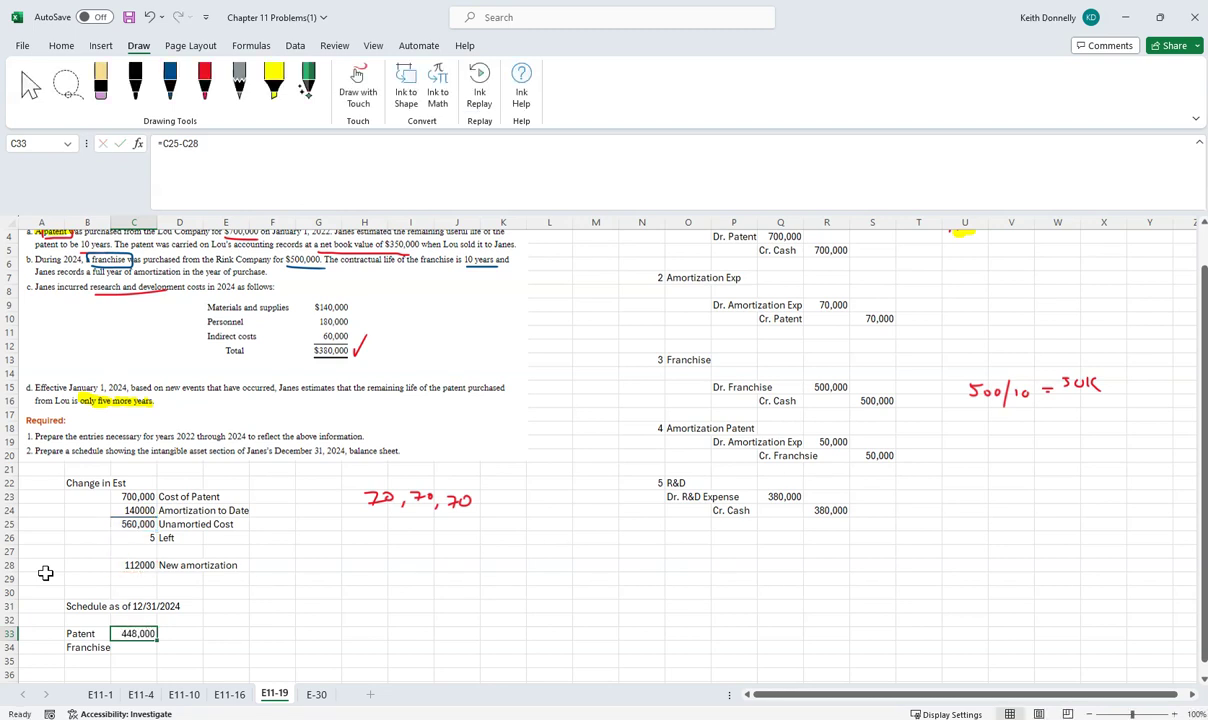
Step: Calculate the Franchise balance in C34 by subtracting its amortization expense from the franchise cost with =R15-R19
{"action": "left_click", "coordinate": [133, 647]}
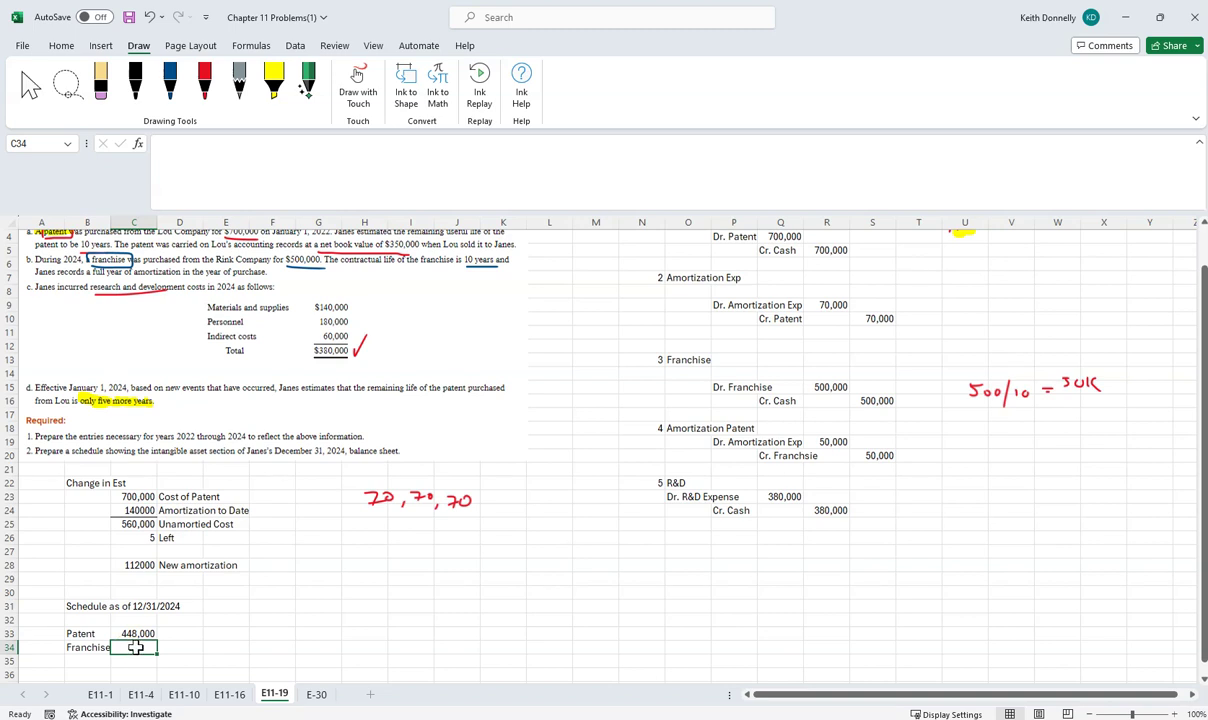
{"action": "type", "text": "="}
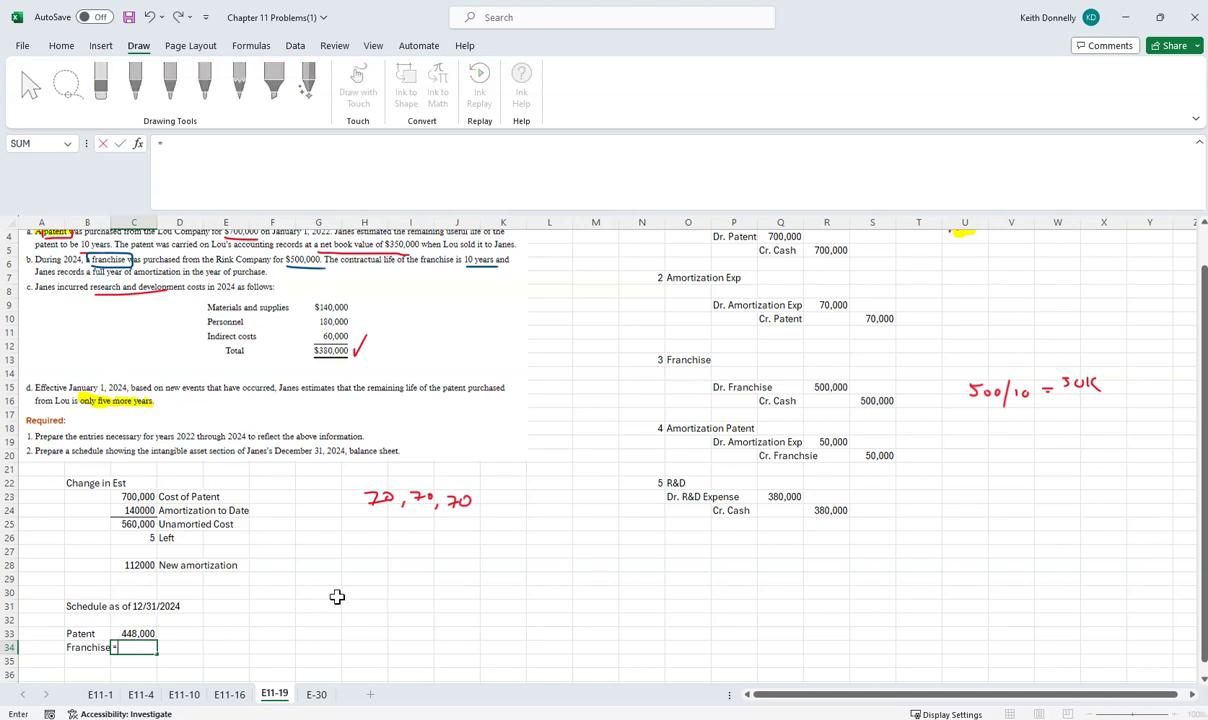
{"action": "left_click", "coordinate": [826, 387]}
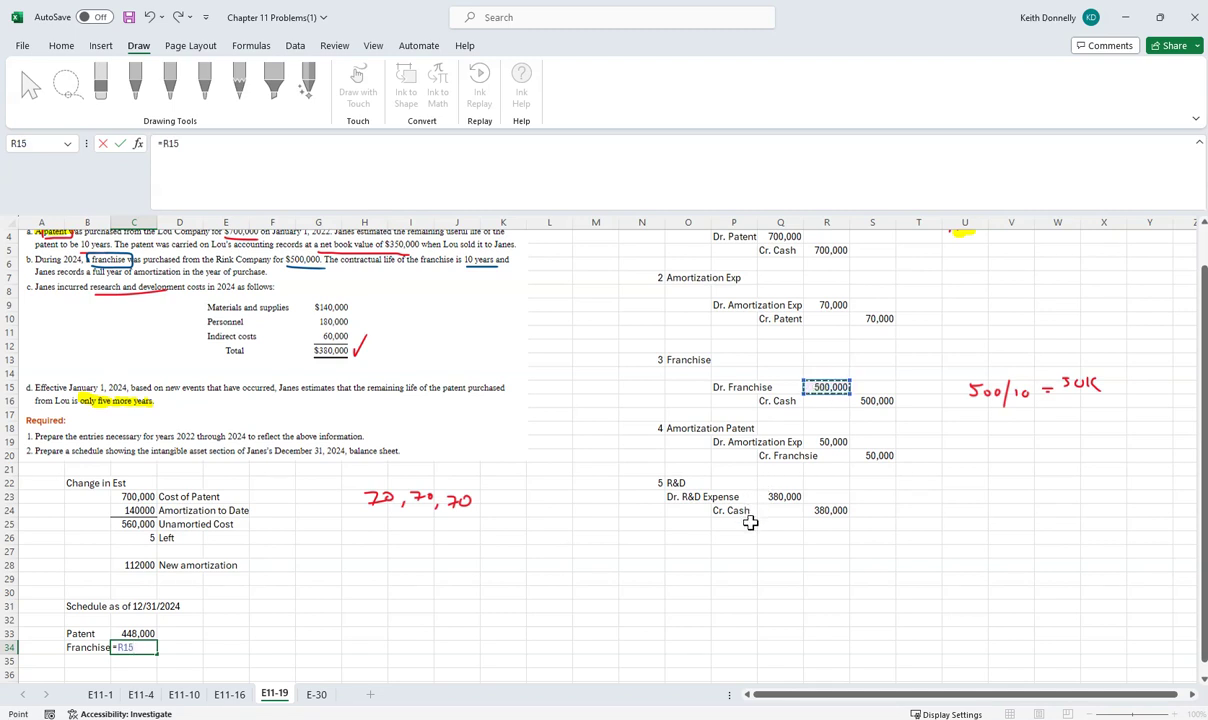
{"action": "scroll", "coordinate": [826, 325], "scroll_direction": "up", "scroll_amount": 1}
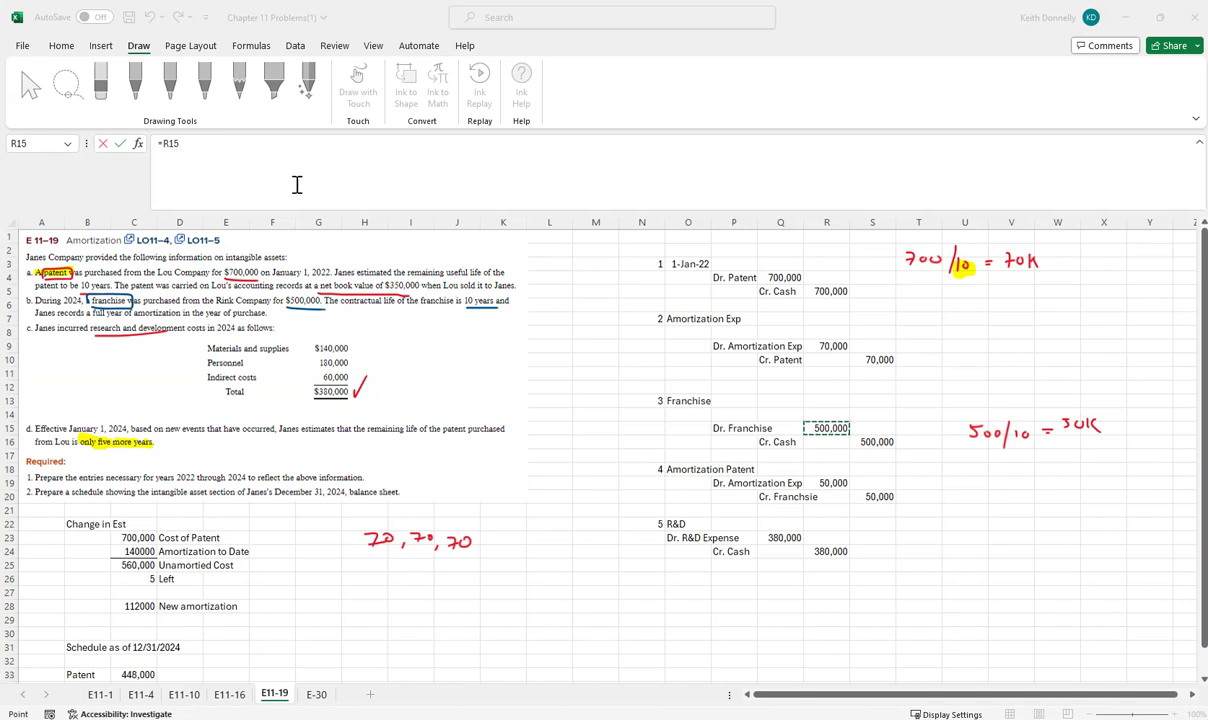
{"action": "left_click", "coordinate": [262, 160]}
{"action": "type", "text": "-"}
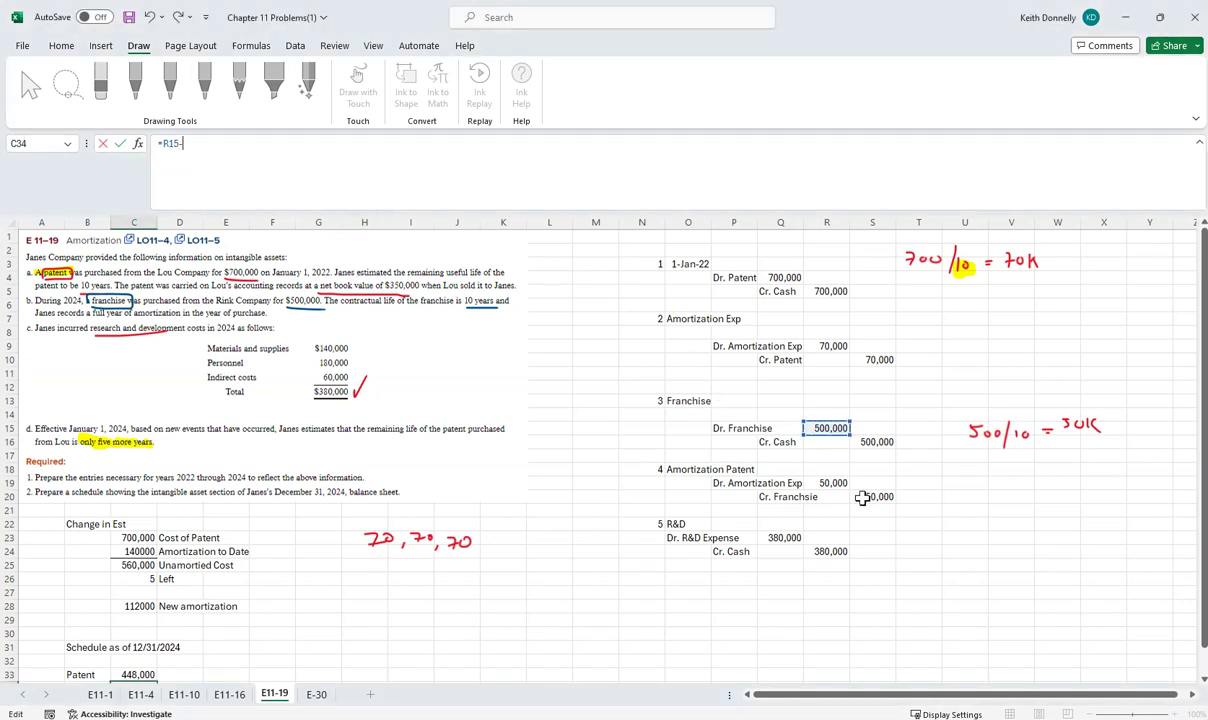
{"action": "left_click", "coordinate": [826, 483]}
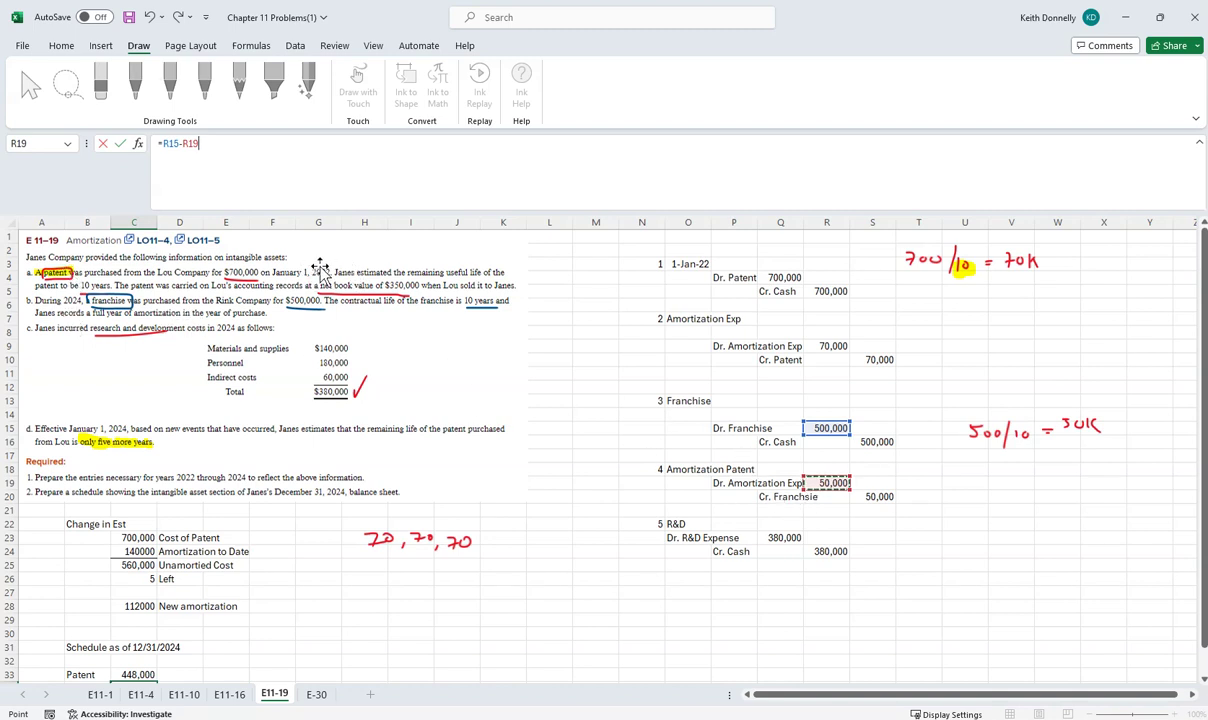
{"action": "key", "text": "Return"}
{"action": "scroll", "coordinate": [301, 587], "scroll_direction": "down", "scroll_amount": 3}
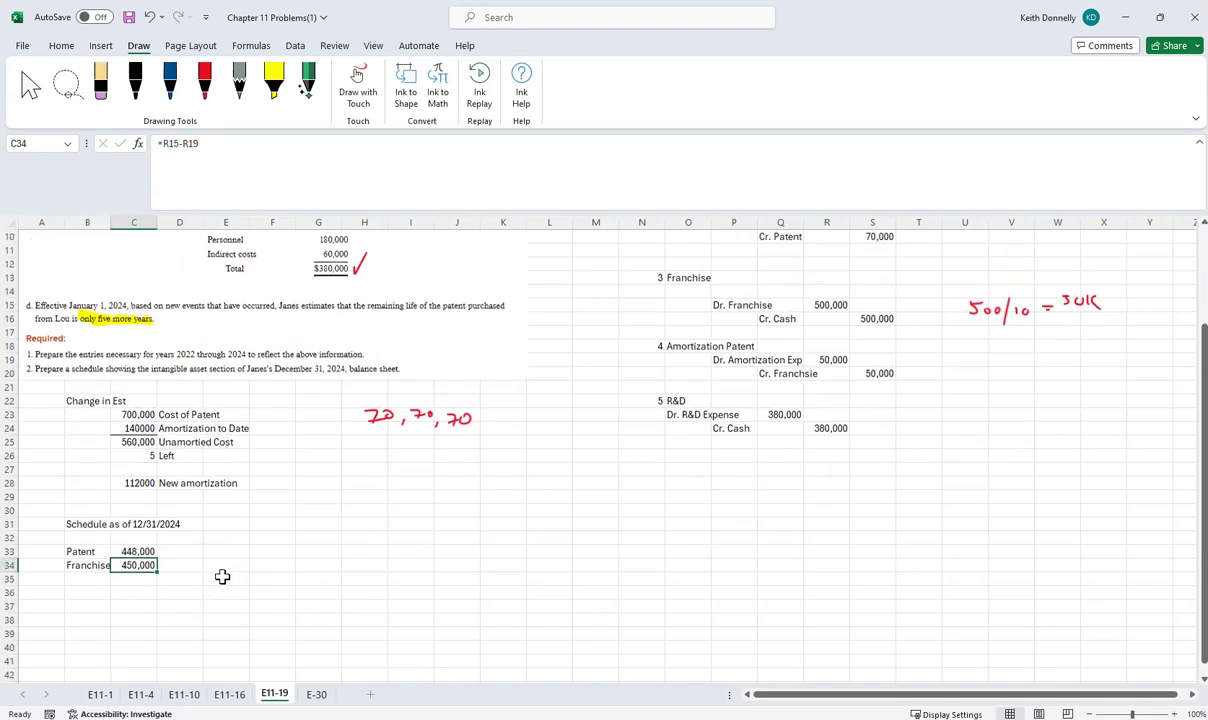
{"action": "left_click", "coordinate": [127, 591]}
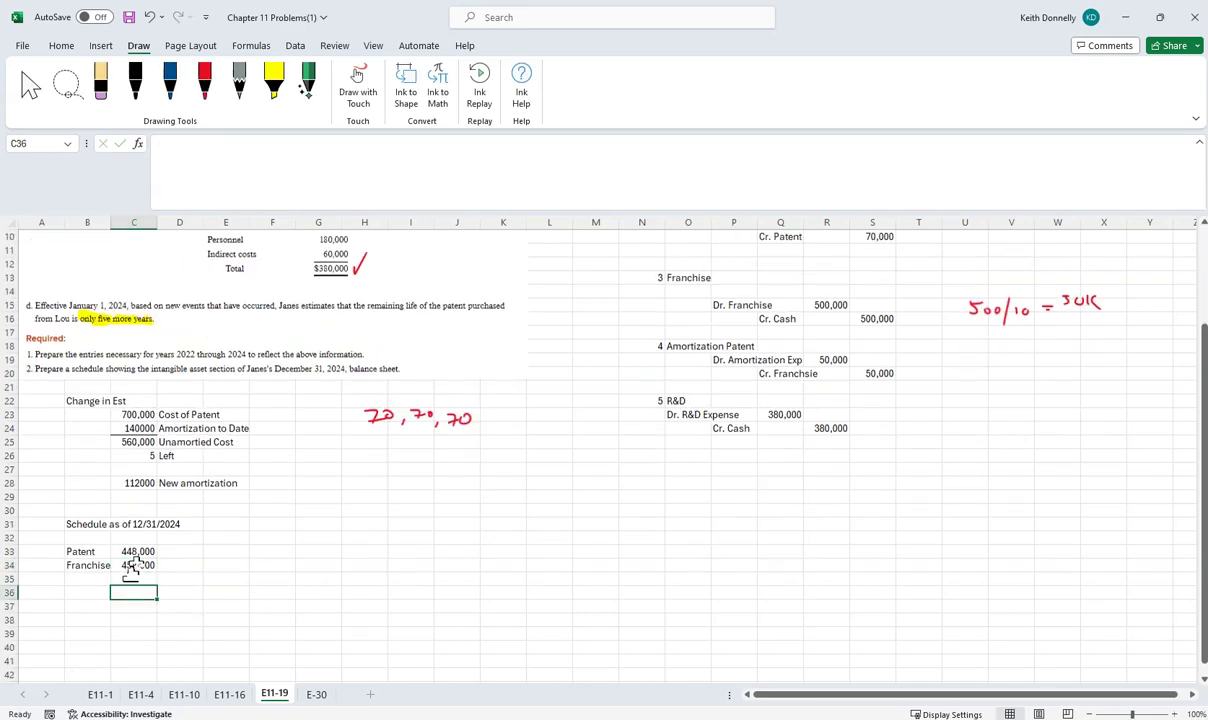
{"action": "left_click", "coordinate": [135, 551]}
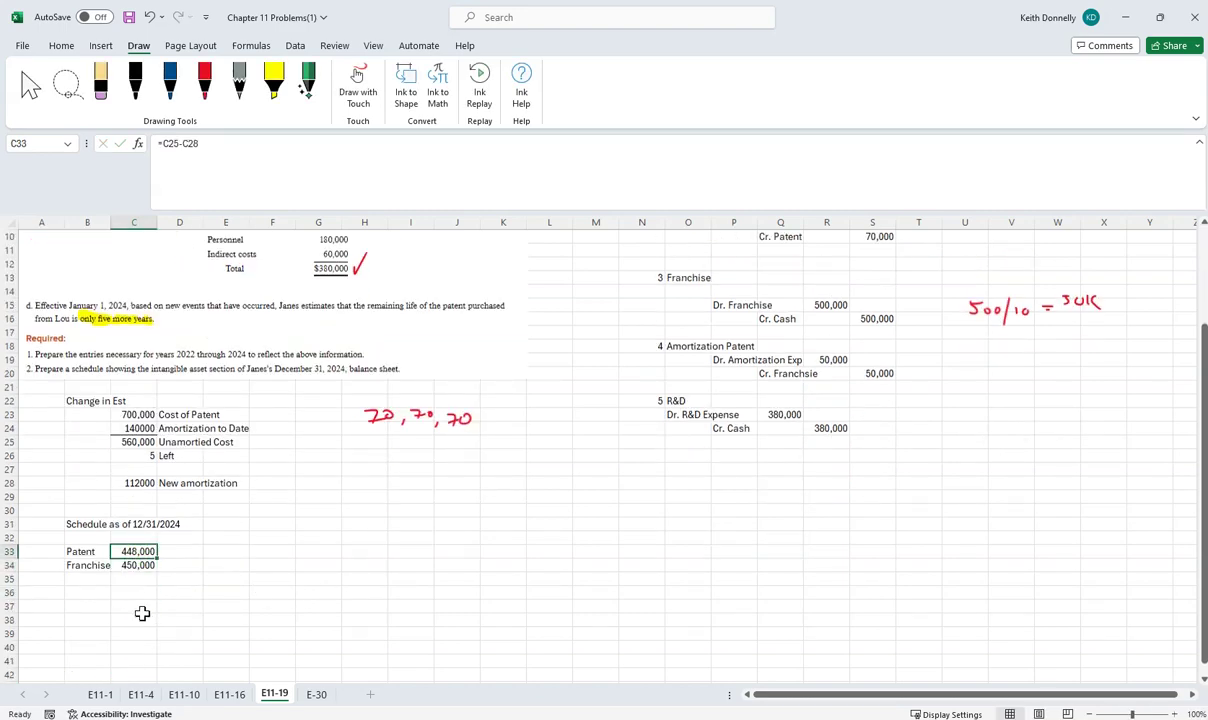
{"action": "left_click", "coordinate": [127, 565]}
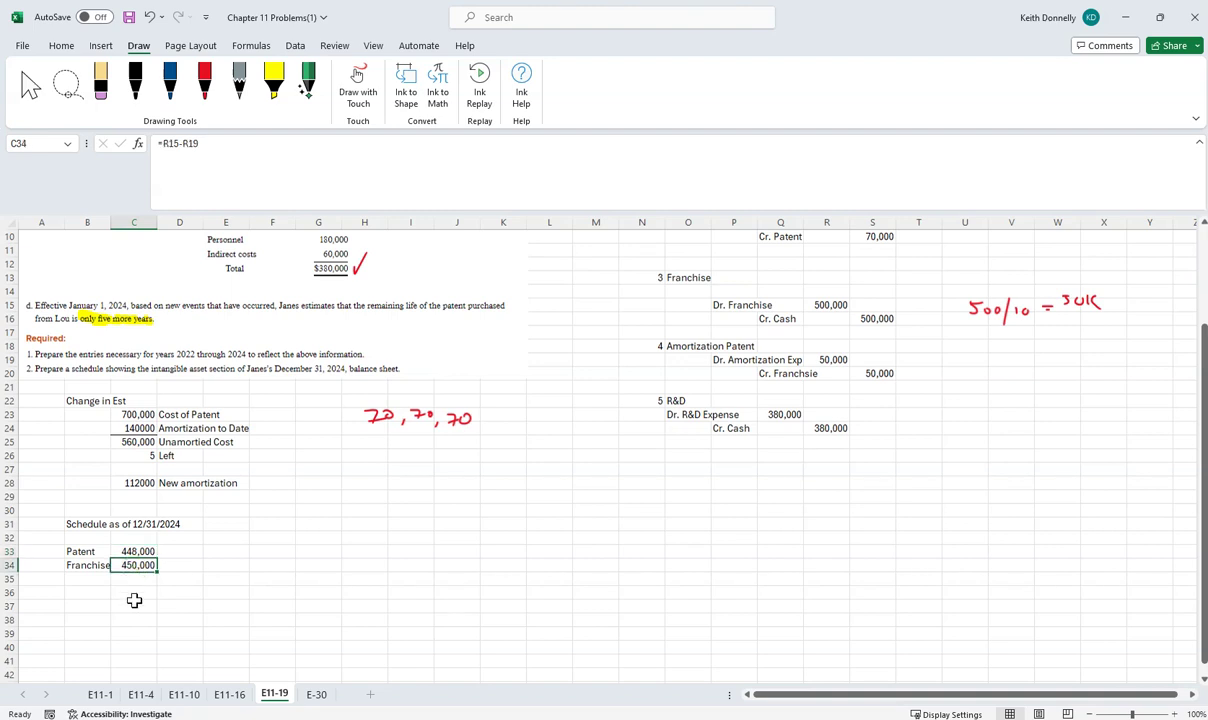
Step: Go to the E-30 sheet and underline significant decline and impairment test in red in the exercise text
{"action": "left_click", "coordinate": [314, 693]}
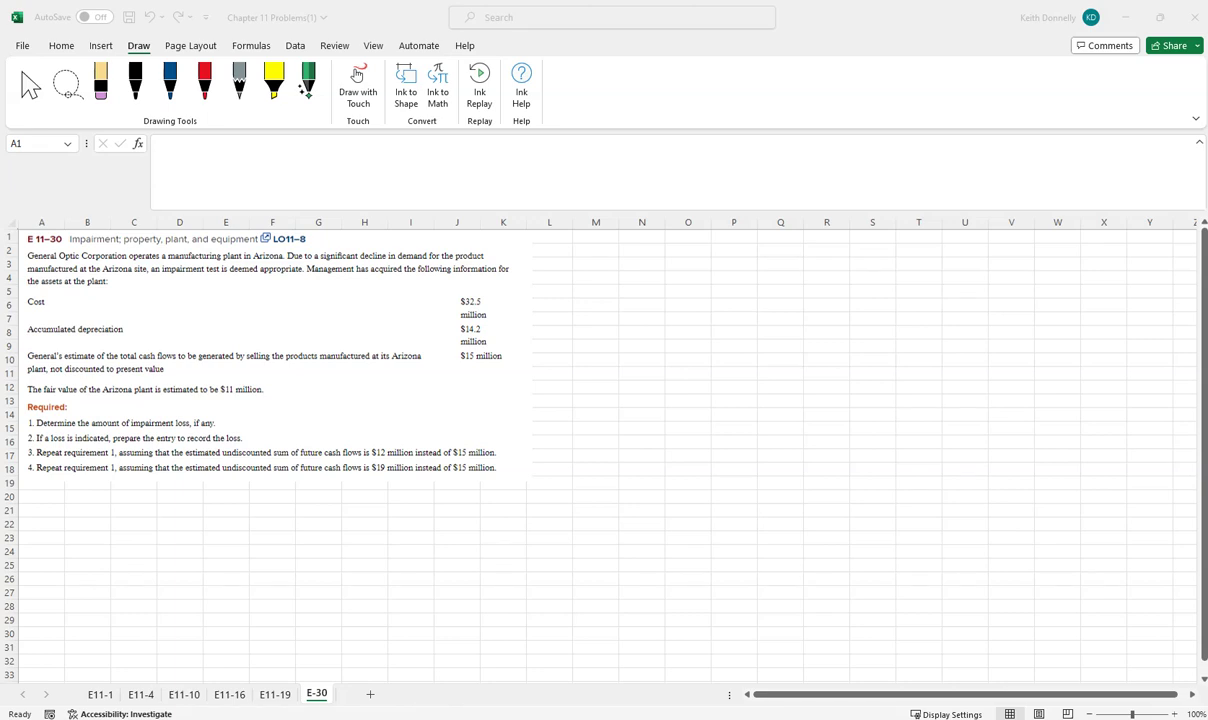
{"action": "left_click", "coordinate": [204, 80]}
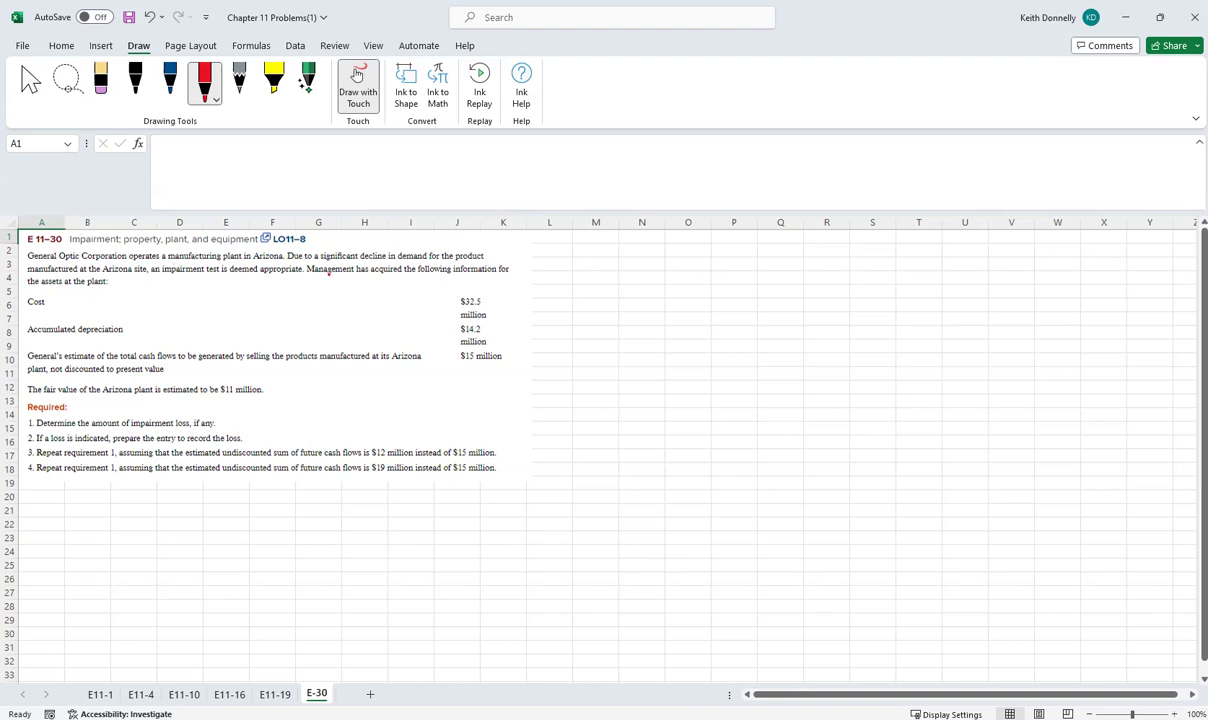
{"action": "left_click_drag", "start_coordinate": [324, 262], "coordinate": [378, 261]}
{"action": "left_click_drag", "start_coordinate": [185, 278], "coordinate": [217, 279]}
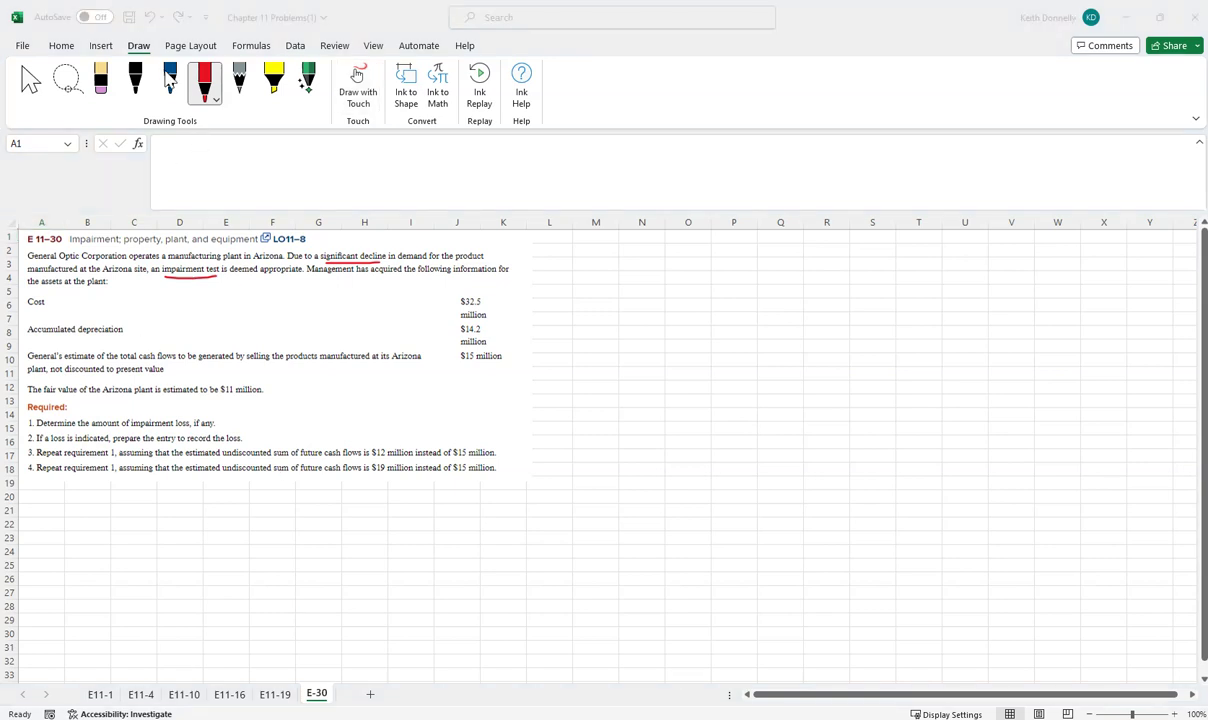
Step: Handwrite UNDISC FCF in red after "not discounted to present value" and underline fair value in the sentence below it
{"action": "left_click", "coordinate": [172, 82]}
{"action": "left_click", "coordinate": [203, 82]}
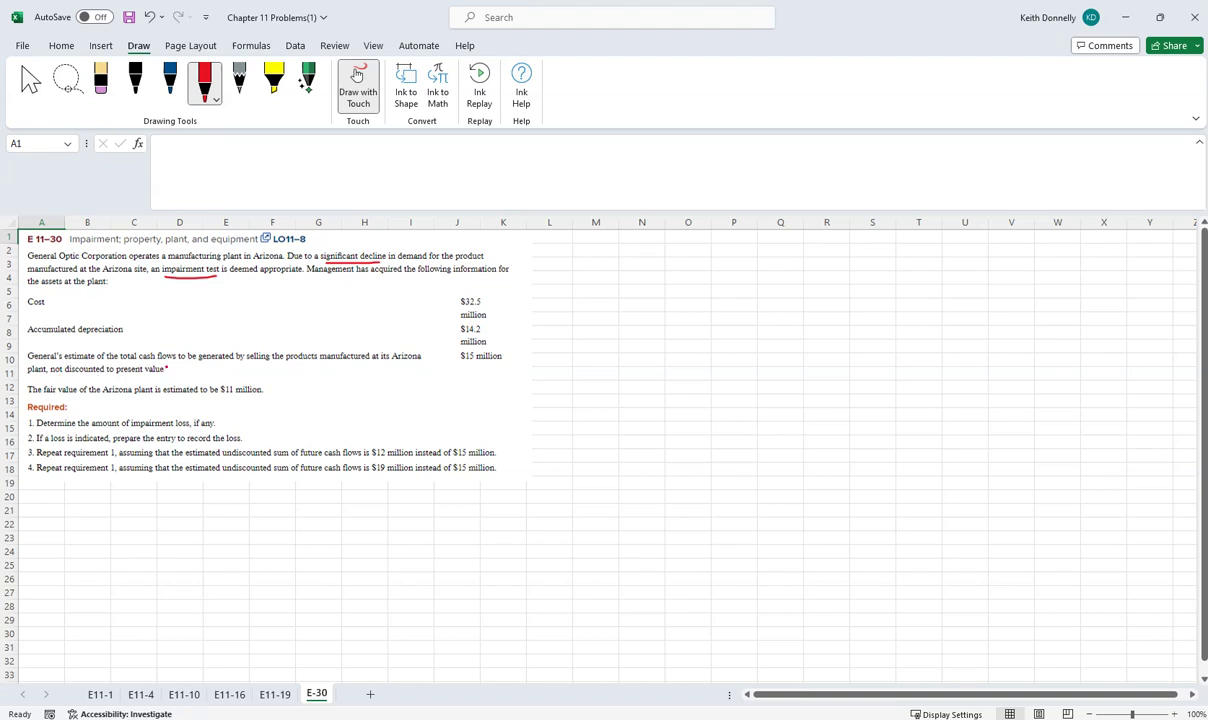
{"action": "left_click_drag", "start_coordinate": [170, 368], "coordinate": [204, 372]}
{"action": "left_click", "coordinate": [216, 372]}
{"action": "left_click_drag", "start_coordinate": [224, 366], "coordinate": [240, 376]}
{"action": "left_click_drag", "start_coordinate": [240, 366], "coordinate": [249, 366]}
{"action": "left_click_drag", "start_coordinate": [44, 394], "coordinate": [78, 394]}
Step: Draw a red diagonal branch line in the blank area beside the exercise text and handwrite Undisc FCF at its upper end
{"action": "mouse_move", "coordinate": [582, 316]}
{"action": "left_mouse_down"}
{"action": "mouse_move", "coordinate": [669, 272]}
{"action": "mouse_move", "coordinate": [697, 285]}
{"action": "mouse_move", "coordinate": [792, 271]}
{"action": "left_mouse_up"}
{"action": "left_click", "coordinate": [700, 277]}
{"action": "left_click", "coordinate": [700, 283]}
{"action": "left_click_drag", "start_coordinate": [772, 278], "coordinate": [783, 278]}
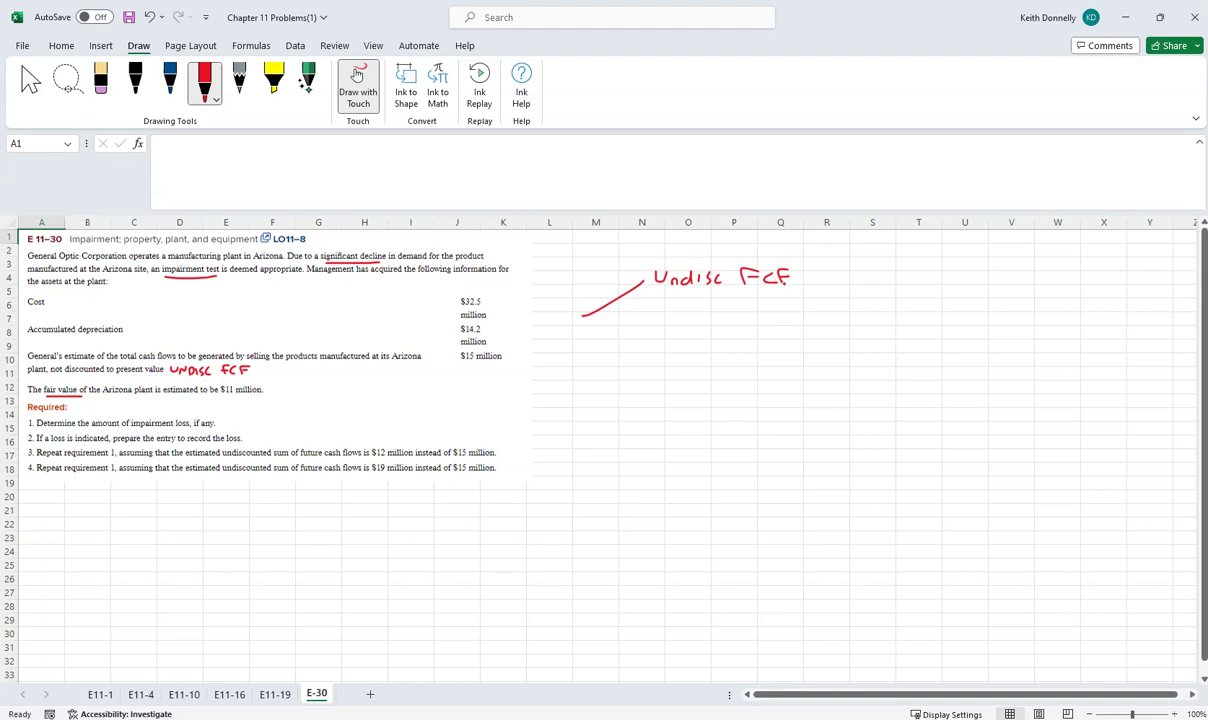
Step: Erase the branch line, handwrite 15 before Undisc FCF, and redraw the branch in red with a second, horizontal one from the same point
{"action": "left_click", "coordinate": [100, 80]}
{"action": "left_click", "coordinate": [592, 311]}
{"action": "left_click", "coordinate": [204, 80]}
{"action": "mouse_move", "coordinate": [619, 267]}
{"action": "left_mouse_down"}
{"action": "mouse_move", "coordinate": [620, 283]}
{"action": "mouse_move", "coordinate": [640, 267]}
{"action": "left_mouse_up"}
{"action": "left_click_drag", "start_coordinate": [563, 321], "coordinate": [613, 276]}
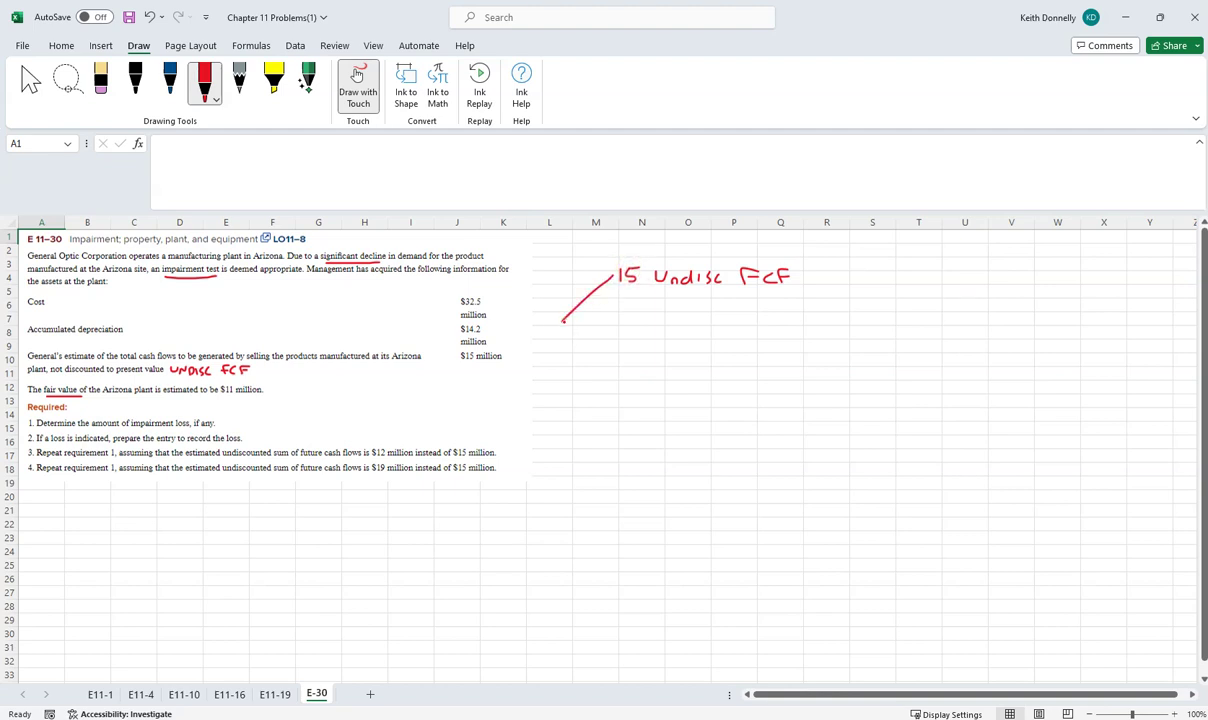
{"action": "left_click_drag", "start_coordinate": [563, 321], "coordinate": [602, 328]}
{"action": "key", "text": "Escape"}
Step: Calculate the plant's net book value in V3 from cost less accumulated depreciation with =32.5-14.2
{"action": "left_click", "coordinate": [1010, 265]}
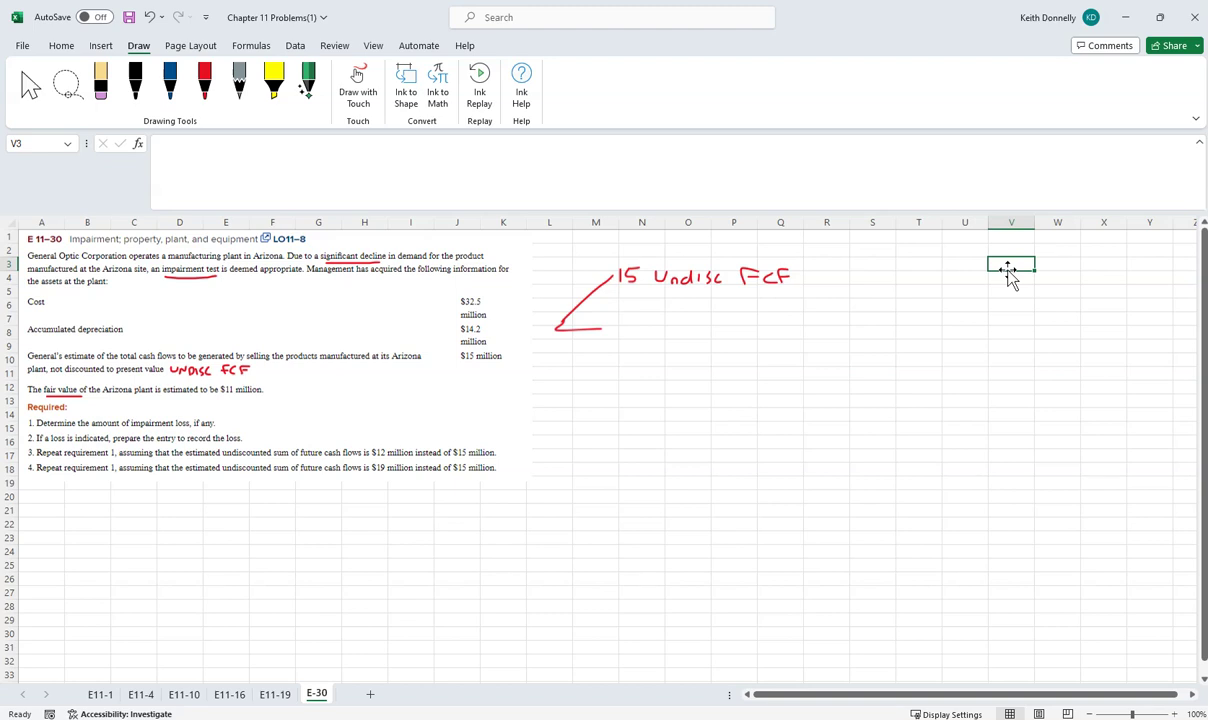
{"action": "type", "text": "=32.5"}
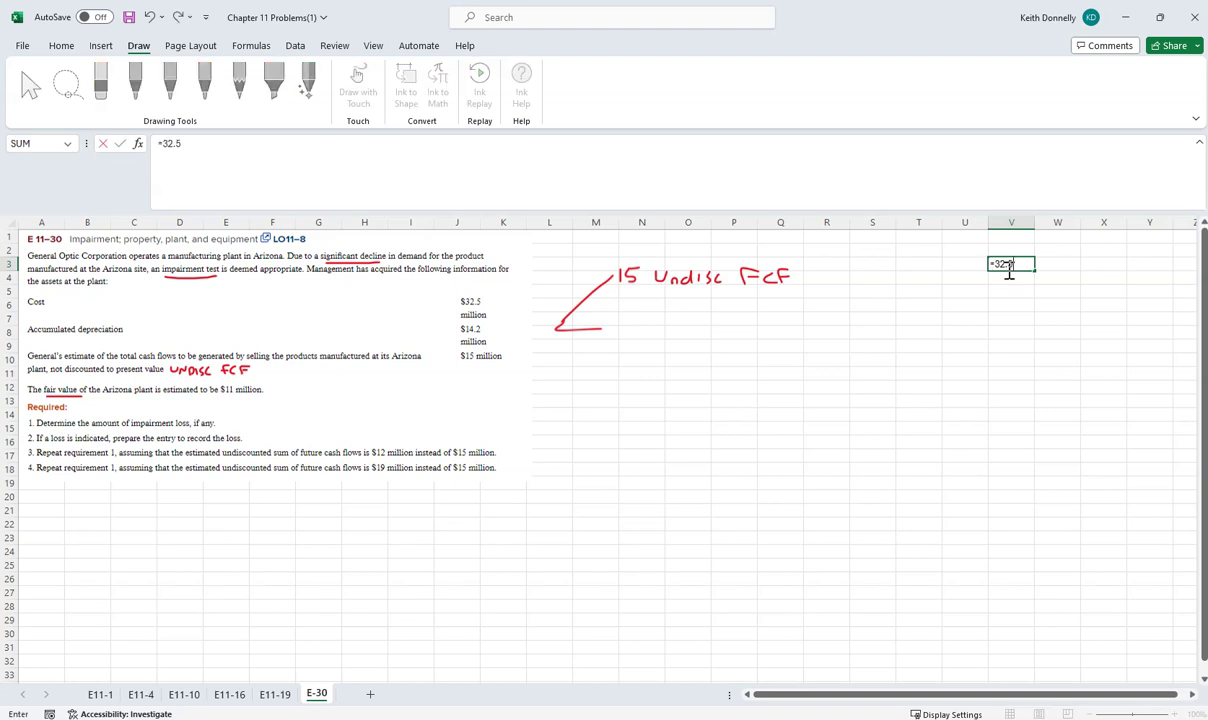
{"action": "type", "text": "-14.2"}
{"action": "key", "text": "Return"}
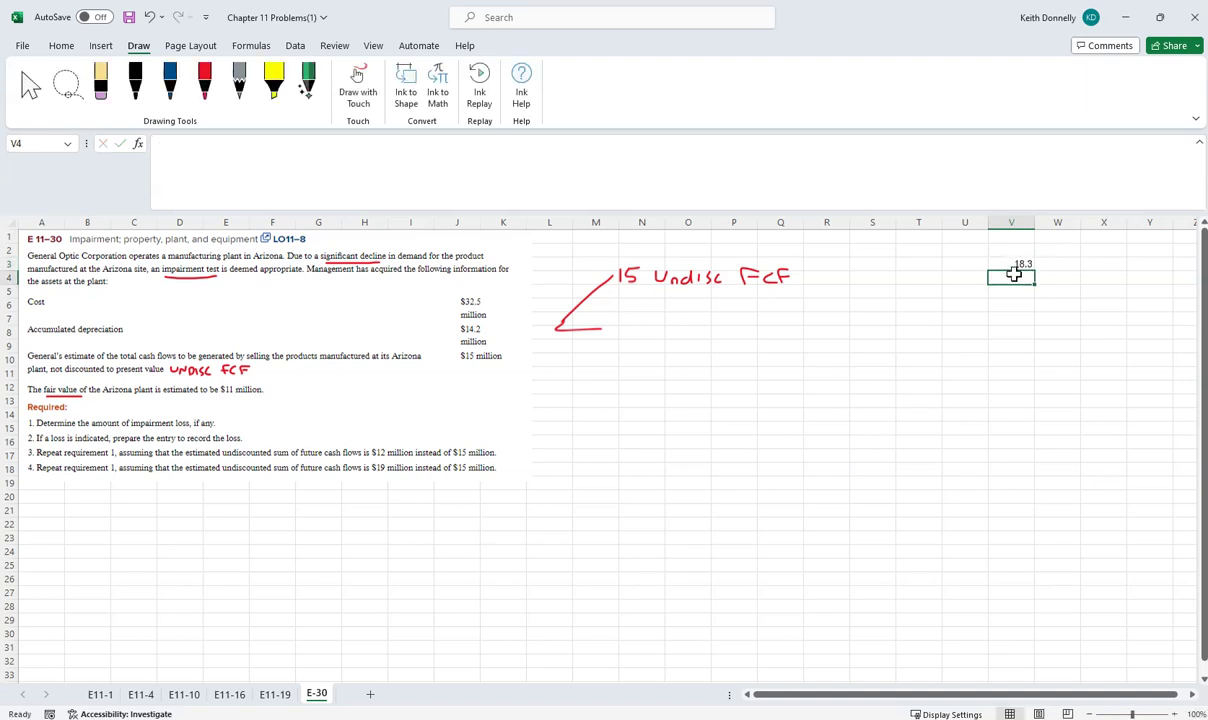
{"action": "left_click", "coordinate": [1022, 263]}
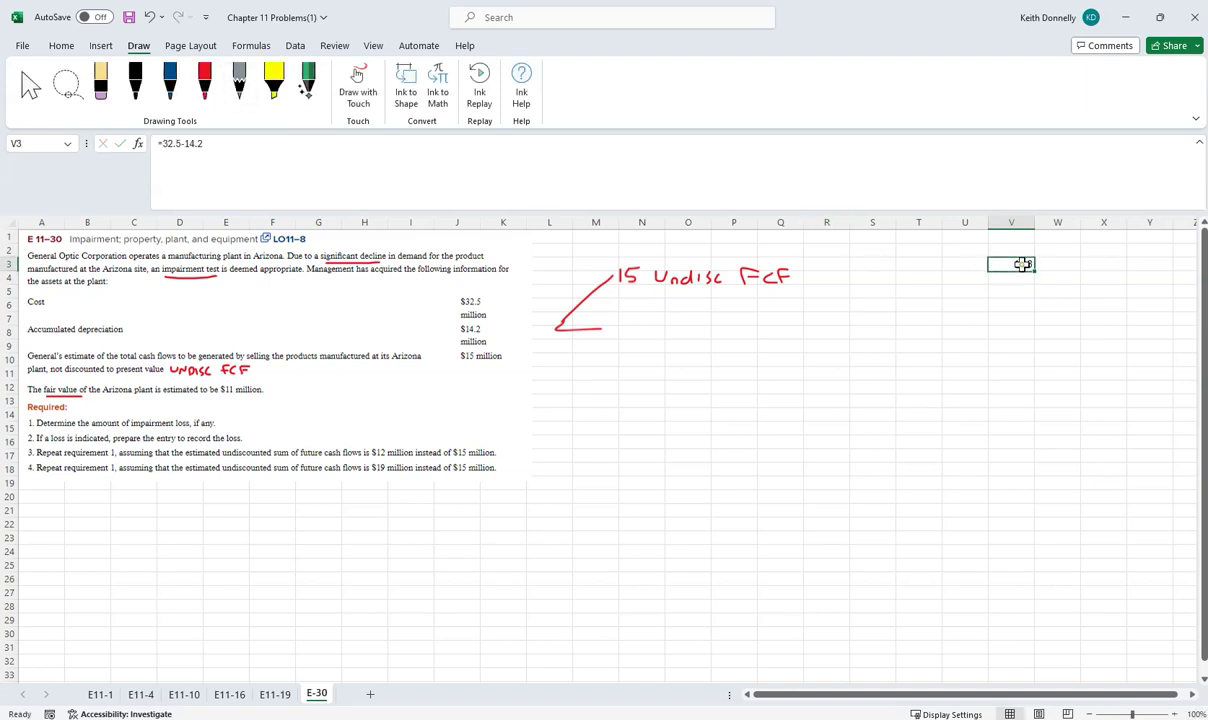
Step: Handwrite 18.3 NBV in red at the end of the horizontal middle branch
{"action": "left_click", "coordinate": [204, 82]}
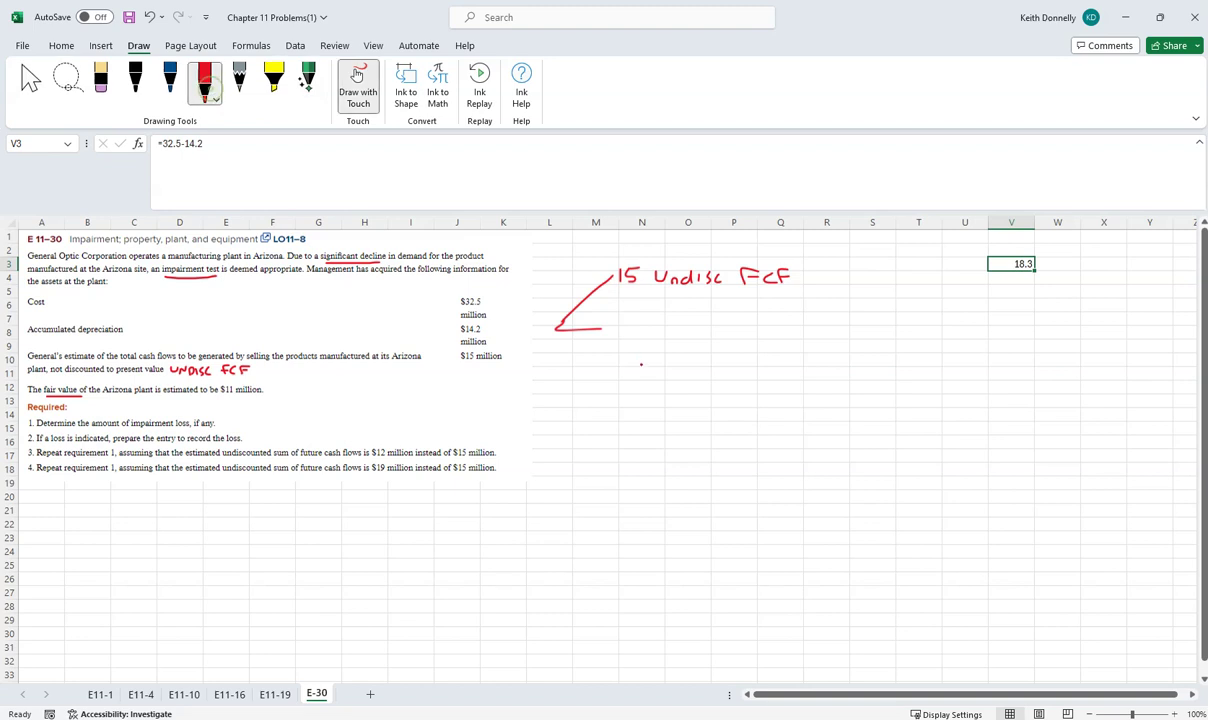
{"action": "mouse_move", "coordinate": [618, 321]}
{"action": "left_mouse_down"}
{"action": "mouse_move", "coordinate": [618, 342]}
{"action": "mouse_move", "coordinate": [626, 329]}
{"action": "mouse_move", "coordinate": [652, 336]}
{"action": "mouse_move", "coordinate": [686, 320]}
{"action": "mouse_move", "coordinate": [690, 336]}
{"action": "mouse_move", "coordinate": [712, 318]}
{"action": "left_mouse_up"}
{"action": "left_click", "coordinate": [645, 336]}
Step: Draw a third red branch slanting downward from the same point and handwrite 11 FV at its end
{"action": "left_click_drag", "start_coordinate": [555, 330], "coordinate": [590, 387]}
{"action": "mouse_move", "coordinate": [675, 376]}
{"action": "left_mouse_down"}
{"action": "mouse_move", "coordinate": [675, 392]}
{"action": "mouse_move", "coordinate": [684, 375]}
{"action": "left_mouse_up"}
{"action": "mouse_move", "coordinate": [675, 383]}
{"action": "left_mouse_down"}
{"action": "mouse_move", "coordinate": [694, 392]}
{"action": "mouse_move", "coordinate": [702, 376]}
{"action": "left_mouse_up"}
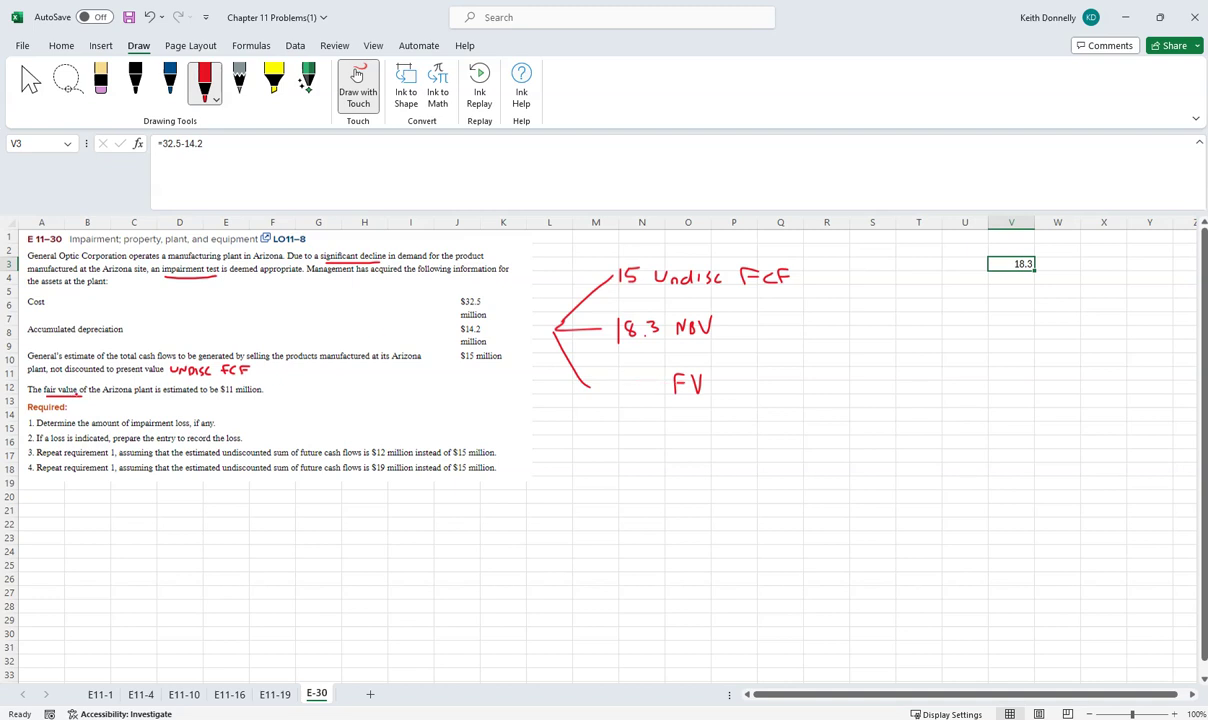
{"action": "left_click_drag", "start_coordinate": [623, 377], "coordinate": [623, 393]}
{"action": "left_click_drag", "start_coordinate": [631, 377], "coordinate": [631, 393]}
Step: Handwrite Step 1 in red below the branch diagram and draw a box around it
{"action": "mouse_move", "coordinate": [594, 482]}
{"action": "left_mouse_down"}
{"action": "mouse_move", "coordinate": [590, 496]}
{"action": "mouse_move", "coordinate": [644, 497]}
{"action": "left_mouse_up"}
{"action": "mouse_move", "coordinate": [547, 470]}
{"action": "left_mouse_down"}
{"action": "mouse_move", "coordinate": [658, 500]}
{"action": "mouse_move", "coordinate": [562, 506]}
{"action": "left_mouse_up"}
{"action": "left_click_drag", "start_coordinate": [546, 472], "coordinate": [549, 496]}
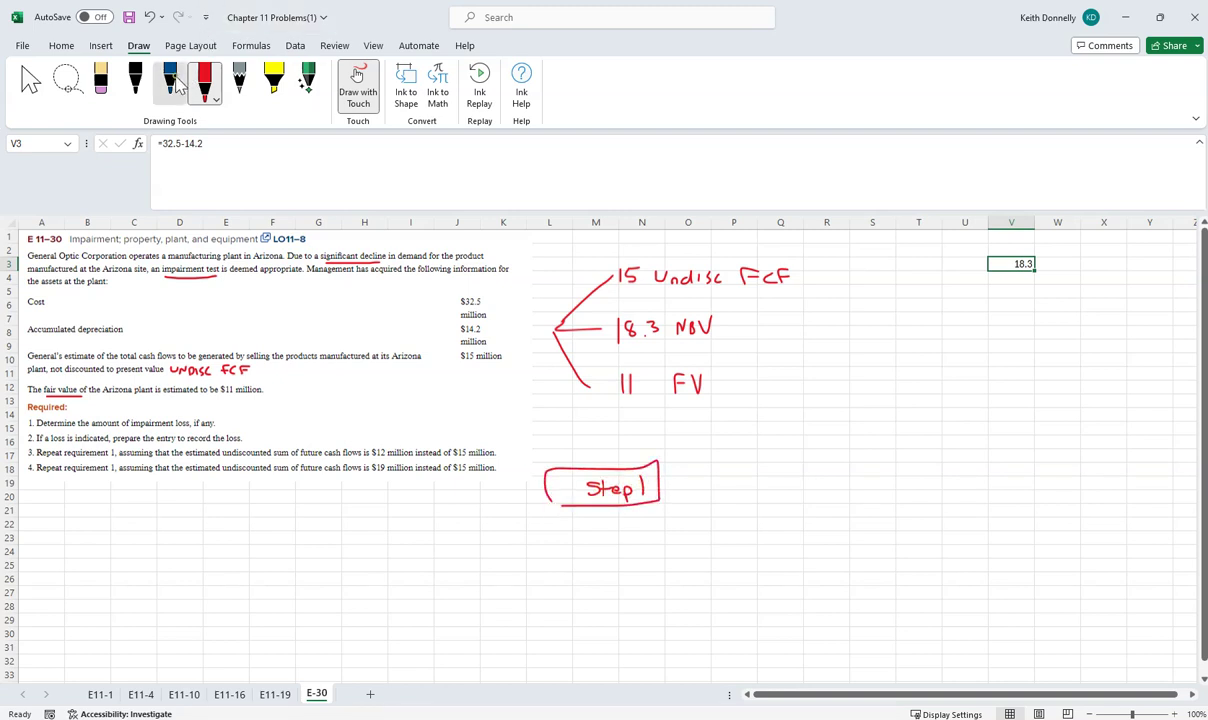
Step: Highlight a yellow frame around 15 Undisc FCF and 18.3 NBV, and another around the Step 1 box
{"action": "left_click", "coordinate": [170, 80]}
{"action": "left_click", "coordinate": [273, 80]}
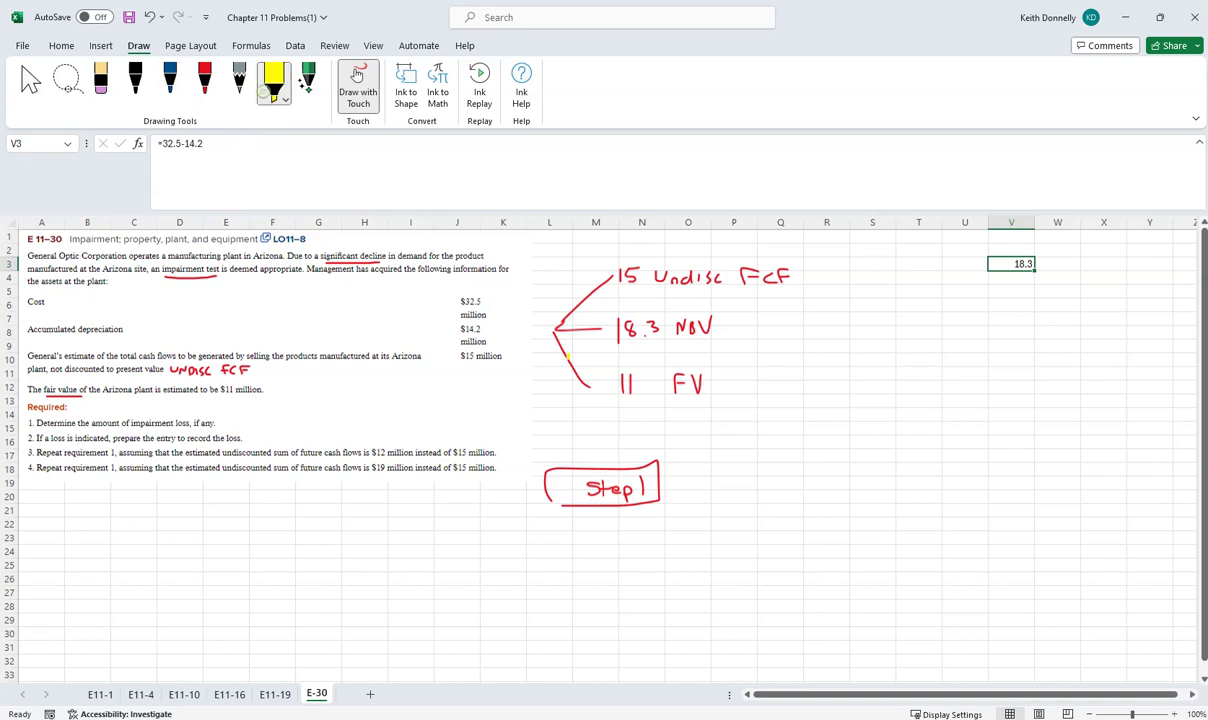
{"action": "mouse_move", "coordinate": [683, 344]}
{"action": "left_mouse_down"}
{"action": "mouse_move", "coordinate": [598, 345]}
{"action": "mouse_move", "coordinate": [805, 342]}
{"action": "mouse_move", "coordinate": [806, 258]}
{"action": "mouse_move", "coordinate": [592, 258]}
{"action": "mouse_move", "coordinate": [600, 340]}
{"action": "left_mouse_up"}
{"action": "mouse_move", "coordinate": [553, 506]}
{"action": "left_mouse_down"}
{"action": "mouse_move", "coordinate": [610, 509]}
{"action": "mouse_move", "coordinate": [662, 470]}
{"action": "mouse_move", "coordinate": [560, 458]}
{"action": "mouse_move", "coordinate": [527, 500]}
{"action": "mouse_move", "coordinate": [562, 509]}
{"action": "left_mouse_up"}
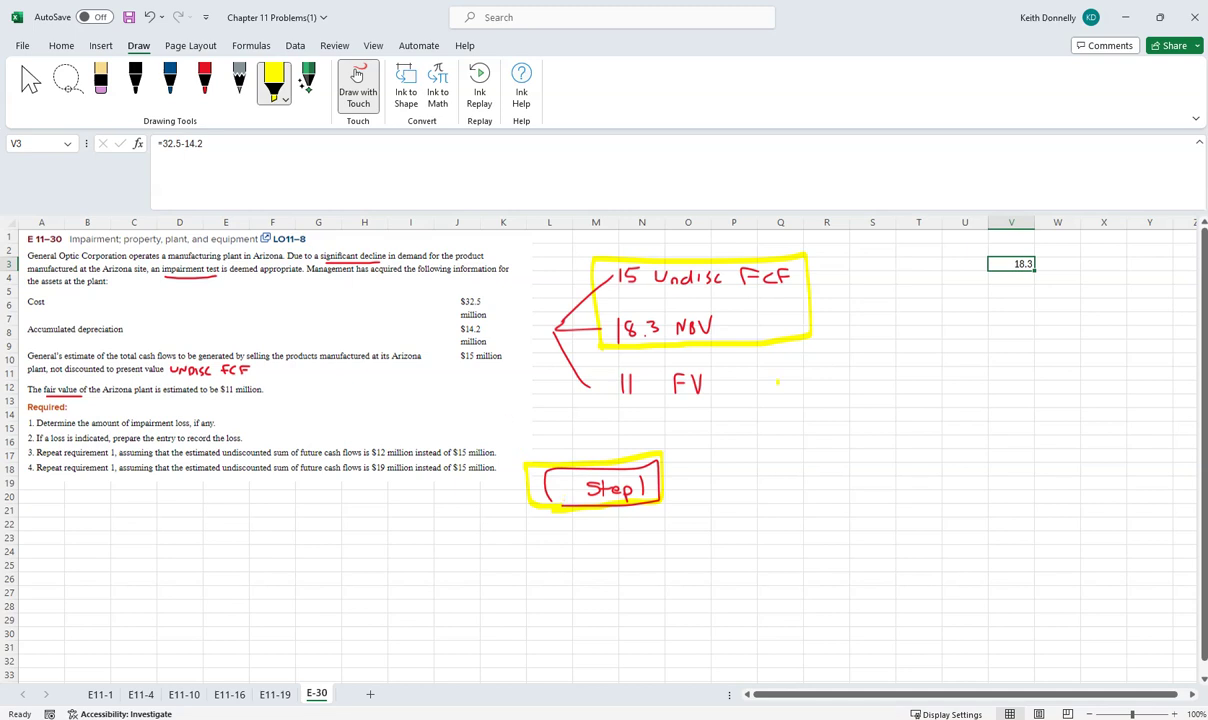
Step: Handwrite Yes, impairment in red beside the Step 1 box
{"action": "left_click", "coordinate": [204, 80]}
{"action": "mouse_move", "coordinate": [701, 463]}
{"action": "left_mouse_down"}
{"action": "mouse_move", "coordinate": [714, 497]}
{"action": "mouse_move", "coordinate": [800, 500]}
{"action": "mouse_move", "coordinate": [884, 483]}
{"action": "left_mouse_up"}
{"action": "left_click", "coordinate": [749, 490]}
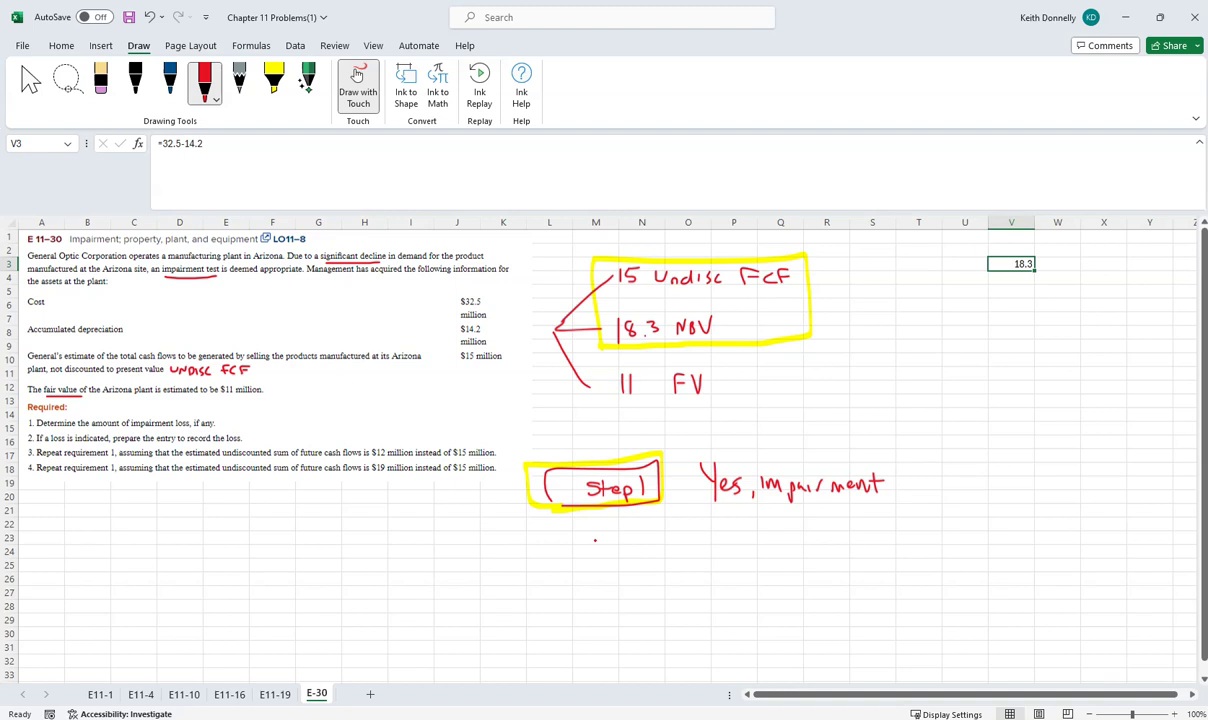
Step: Handwrite Step 2 in red below the Step 1 box and draw a box around it
{"action": "mouse_move", "coordinate": [570, 541]}
{"action": "left_mouse_down"}
{"action": "mouse_move", "coordinate": [560, 554]}
{"action": "mouse_move", "coordinate": [578, 554]}
{"action": "left_mouse_up"}
{"action": "left_click_drag", "start_coordinate": [572, 545], "coordinate": [584, 544]}
{"action": "left_click_drag", "start_coordinate": [586, 548], "coordinate": [636, 545]}
{"action": "left_click_drag", "start_coordinate": [561, 567], "coordinate": [646, 560]}
{"action": "mouse_move", "coordinate": [558, 538]}
{"action": "left_mouse_down"}
{"action": "mouse_move", "coordinate": [556, 566]}
{"action": "mouse_move", "coordinate": [640, 533]}
{"action": "left_mouse_up"}
Step: Change the highlighter to turquoise and frame the Step 2 box as well as 18.3 NBV and 11 FV
{"action": "left_click", "coordinate": [273, 80]}
{"action": "left_click", "coordinate": [273, 80]}
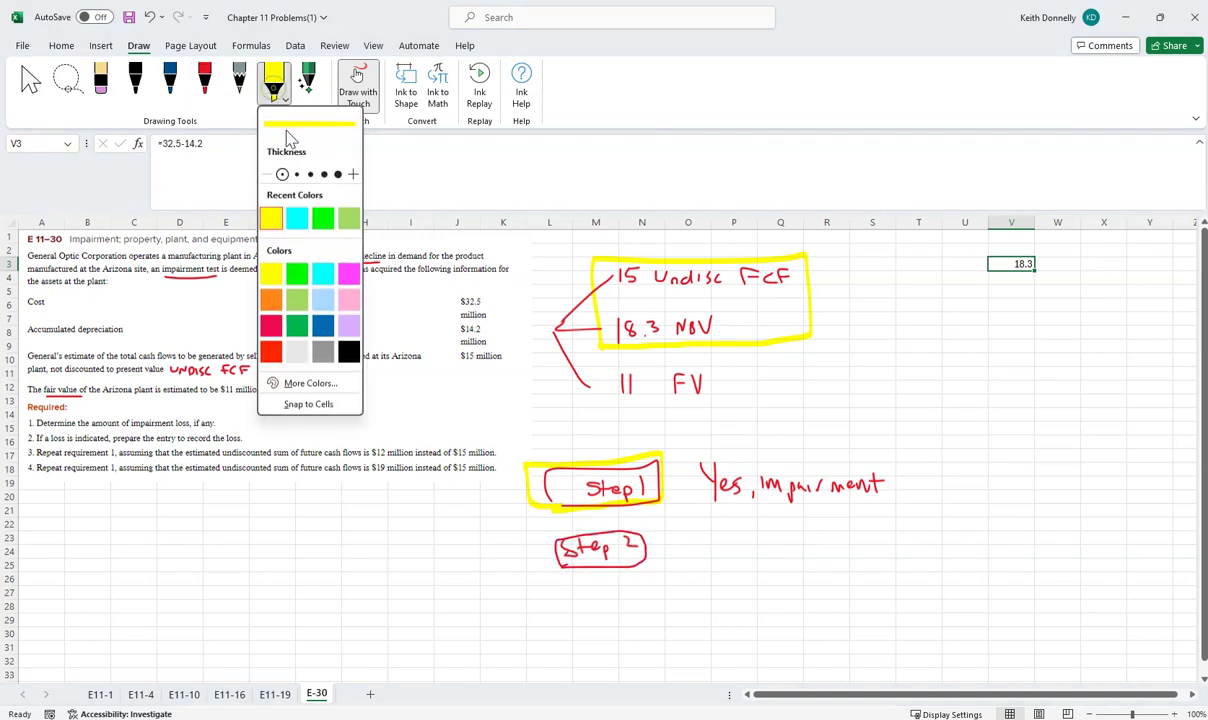
{"action": "left_click", "coordinate": [297, 218]}
{"action": "mouse_move", "coordinate": [558, 572]}
{"action": "left_mouse_down"}
{"action": "mouse_move", "coordinate": [612, 570]}
{"action": "mouse_move", "coordinate": [647, 545]}
{"action": "mouse_move", "coordinate": [565, 531]}
{"action": "mouse_move", "coordinate": [550, 567]}
{"action": "left_mouse_up"}
{"action": "left_click", "coordinate": [678, 535]}
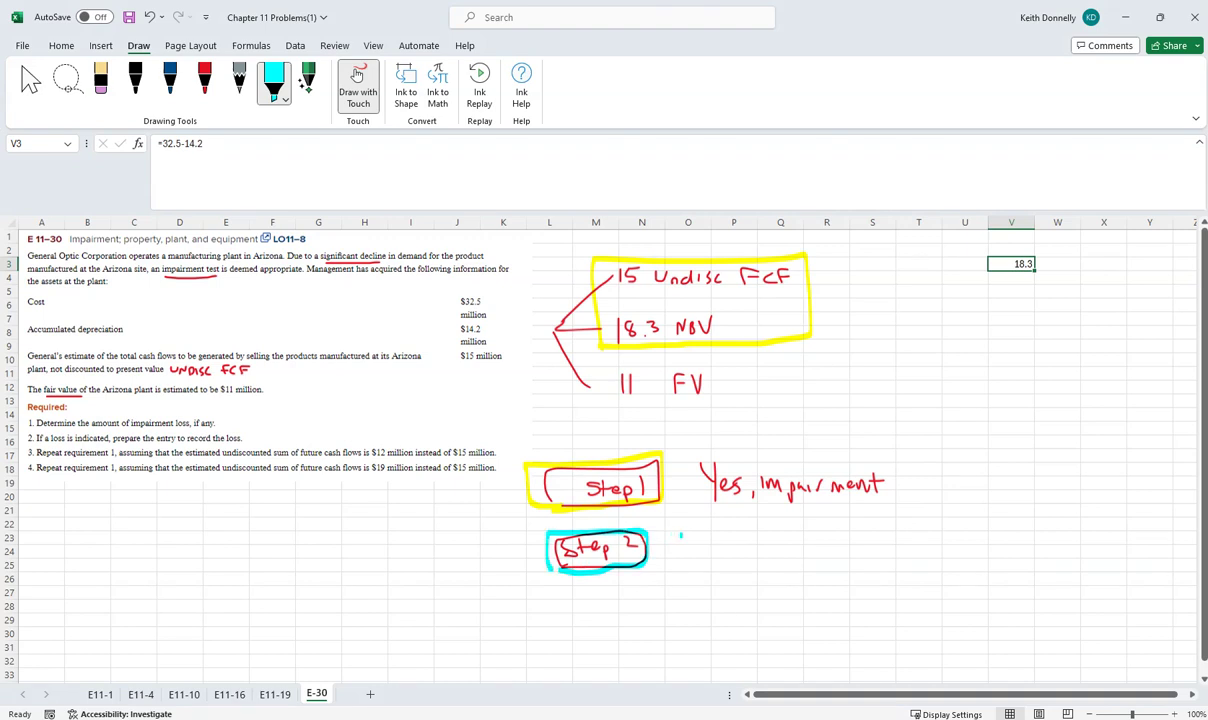
{"action": "mouse_move", "coordinate": [603, 399]}
{"action": "left_mouse_down"}
{"action": "mouse_move", "coordinate": [632, 402]}
{"action": "mouse_move", "coordinate": [731, 362]}
{"action": "mouse_move", "coordinate": [672, 316]}
{"action": "mouse_move", "coordinate": [601, 400]}
{"action": "left_mouse_up"}
{"action": "left_click", "coordinate": [652, 467]}
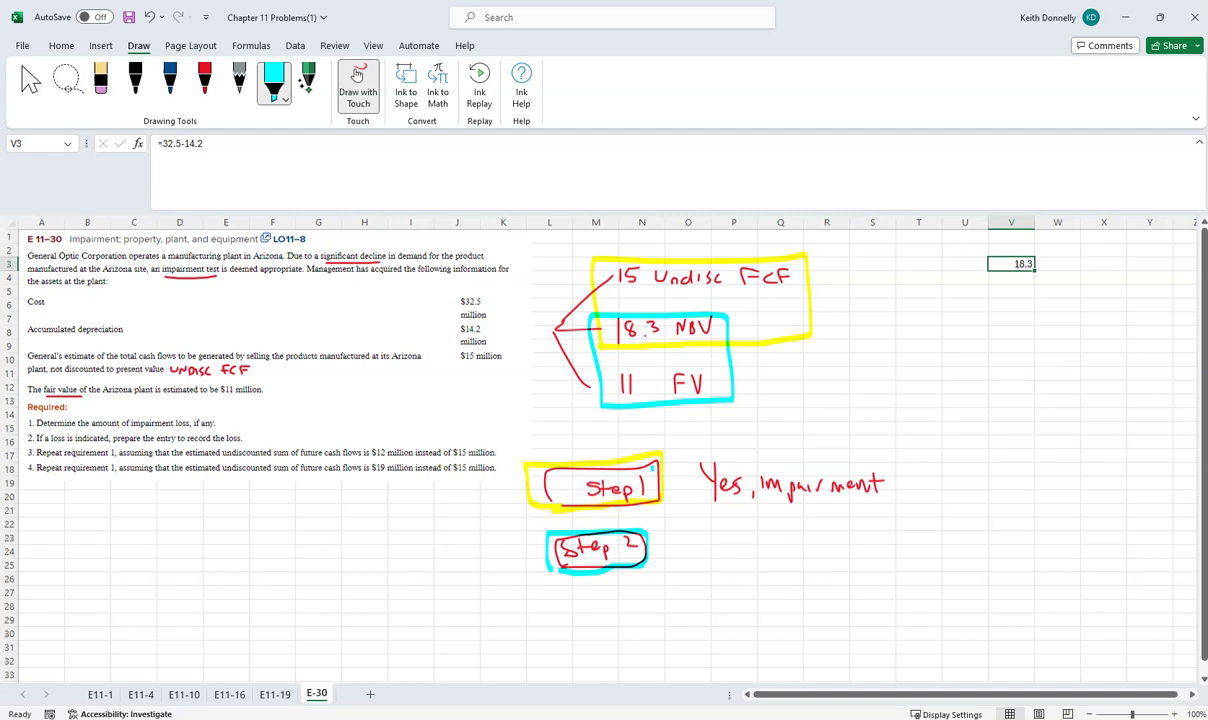
Step: Calculate the impairment loss in U24 from net book value less fair value with =18.3-11
{"action": "key", "text": "Escape"}
{"action": "left_click", "coordinate": [975, 551]}
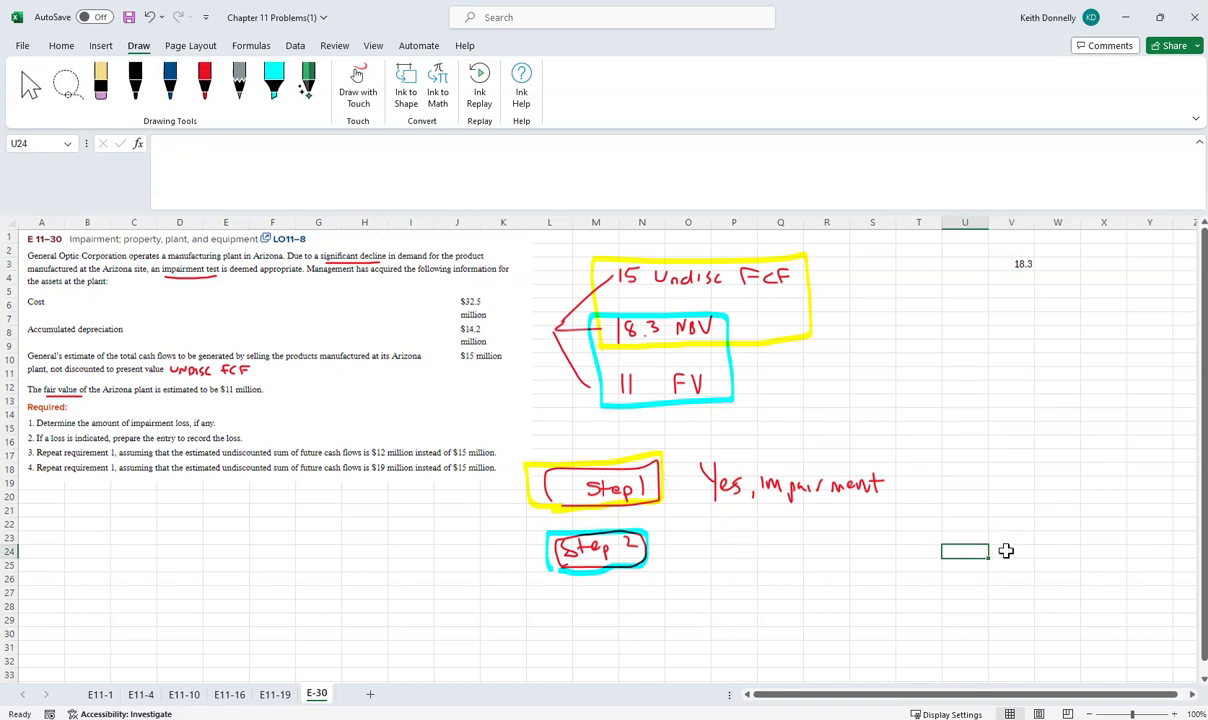
{"action": "type", "text": "=18.3-11"}
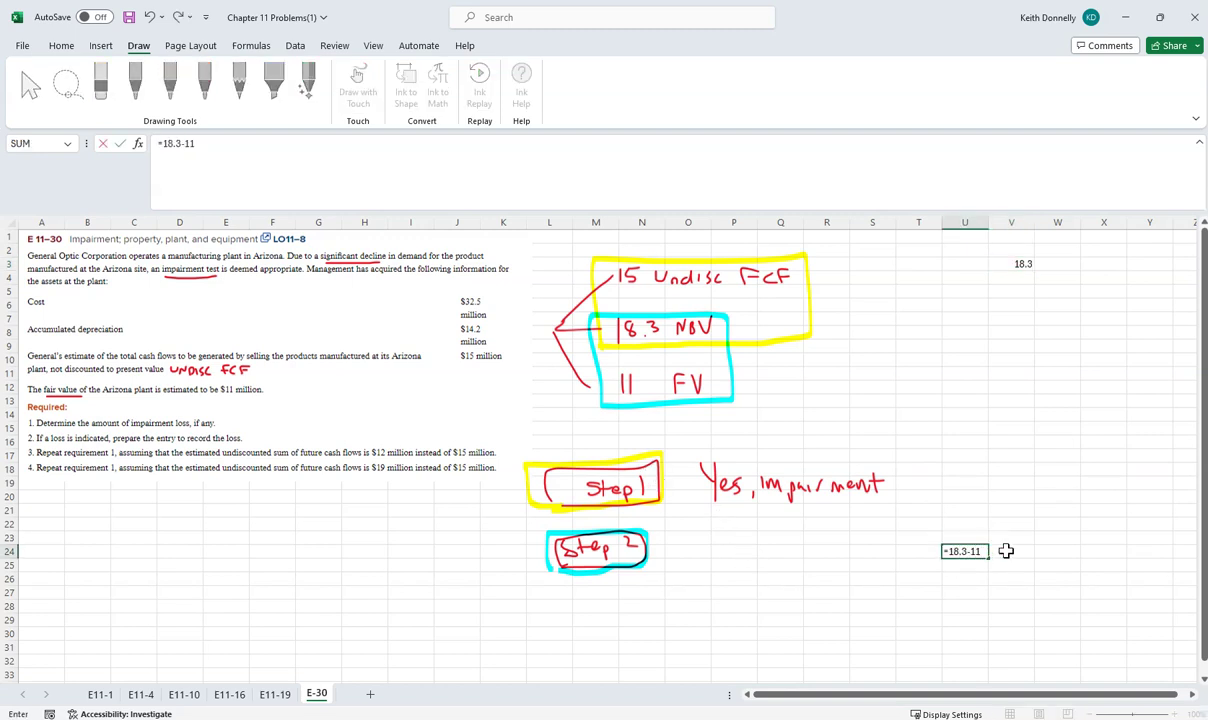
{"action": "key", "text": "Return"}
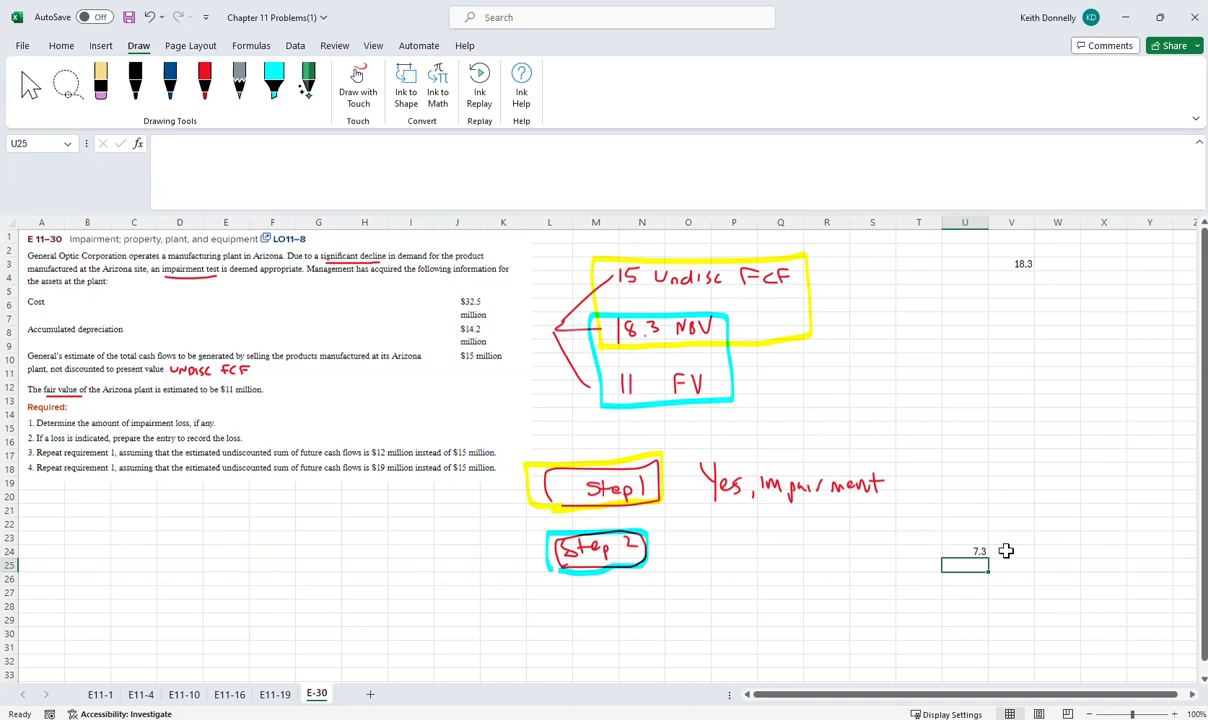
Step: Handwrite 7.3 impairment in red beside the Step 2 box and draw a crossed double-line mark below it
{"action": "left_click", "coordinate": [204, 82]}
{"action": "mouse_move", "coordinate": [679, 538]}
{"action": "left_mouse_down"}
{"action": "mouse_move", "coordinate": [687, 557]}
{"action": "mouse_move", "coordinate": [853, 549]}
{"action": "left_mouse_up"}
{"action": "left_click", "coordinate": [700, 553]}
{"action": "left_click", "coordinate": [731, 551]}
{"action": "left_click_drag", "start_coordinate": [848, 542], "coordinate": [857, 542]}
{"action": "mouse_move", "coordinate": [716, 576]}
{"action": "left_mouse_down"}
{"action": "mouse_move", "coordinate": [718, 590]}
{"action": "mouse_move", "coordinate": [744, 575]}
{"action": "left_mouse_up"}
{"action": "left_click", "coordinate": [735, 581]}
{"action": "left_click_drag", "start_coordinate": [709, 590], "coordinate": [744, 585]}
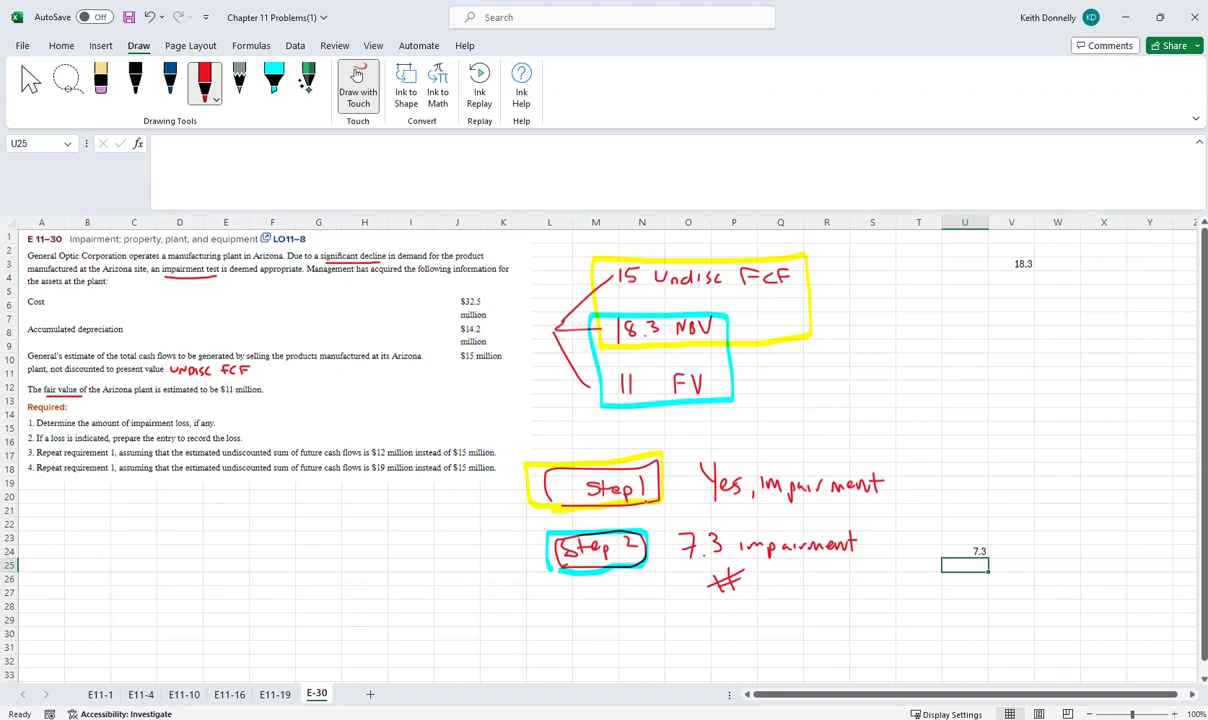
Step: Strike through requirements 1 and 2 in red with short diagonal strokes
{"action": "left_click", "coordinate": [357, 78]}
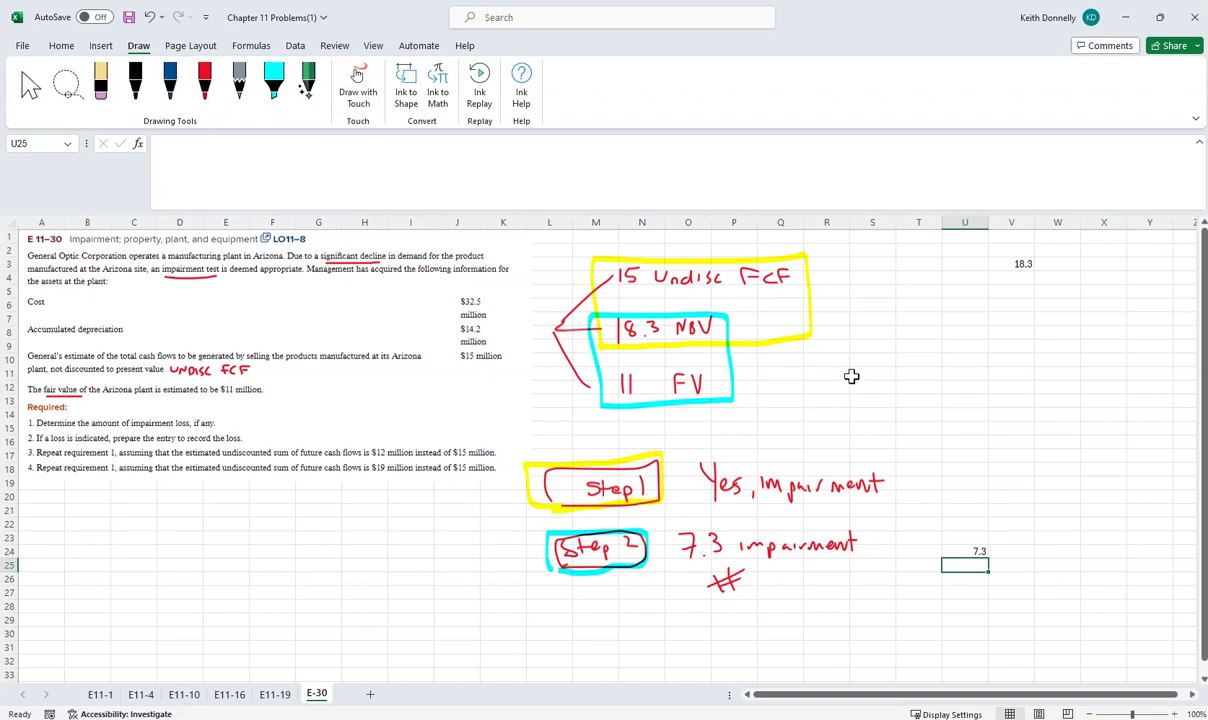
{"action": "left_click", "coordinate": [357, 78]}
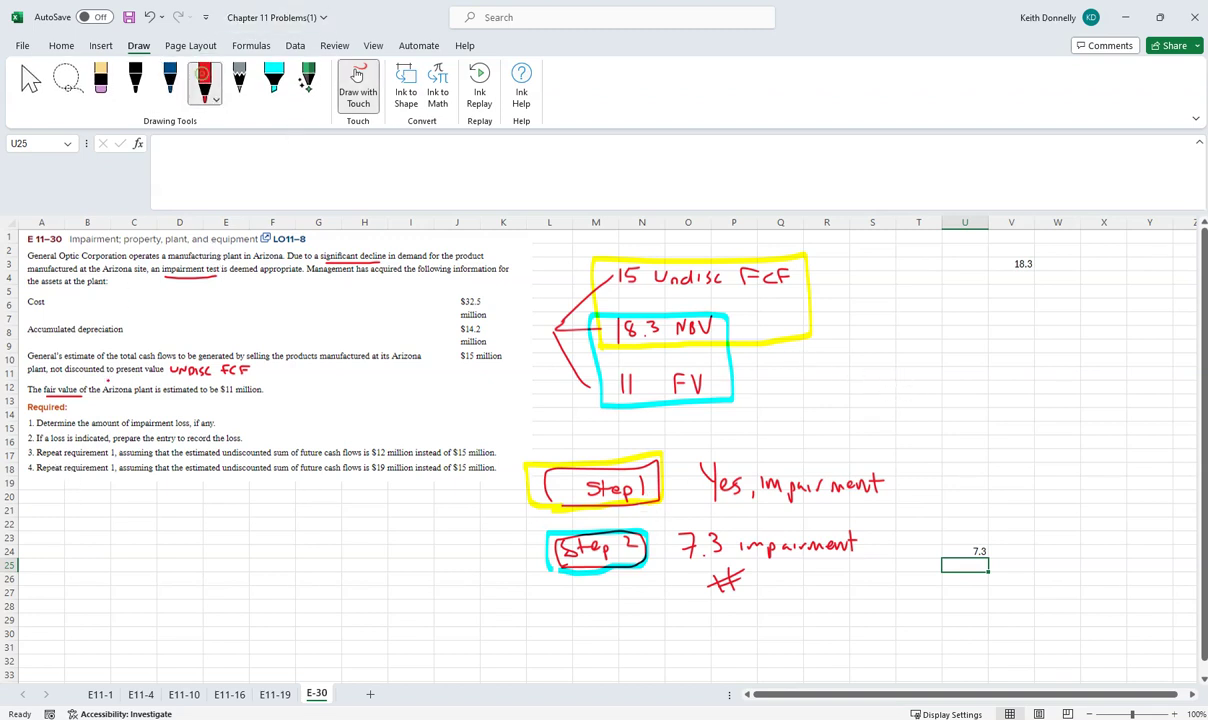
{"action": "left_click_drag", "start_coordinate": [123, 412], "coordinate": [146, 426]}
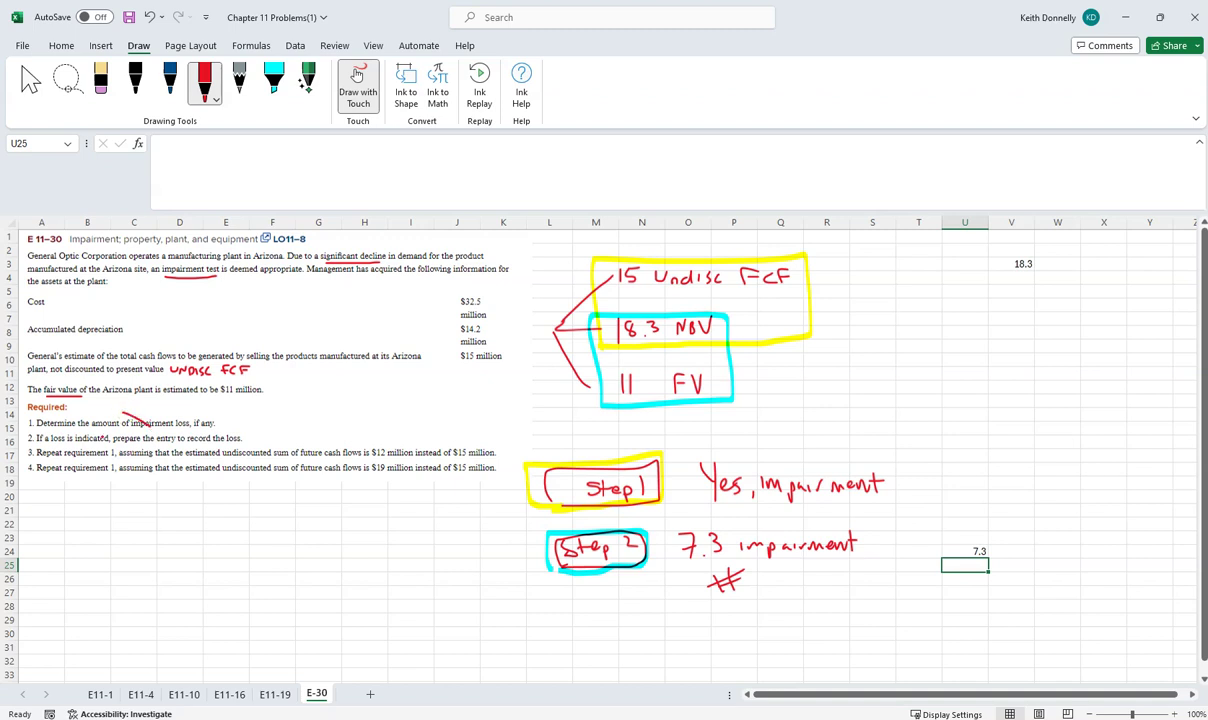
{"action": "left_click", "coordinate": [357, 78]}
Step: Enter the journal line Dr. Loss on Impairment in U8 with the amount 7.3 in X8
{"action": "left_click", "coordinate": [949, 332]}
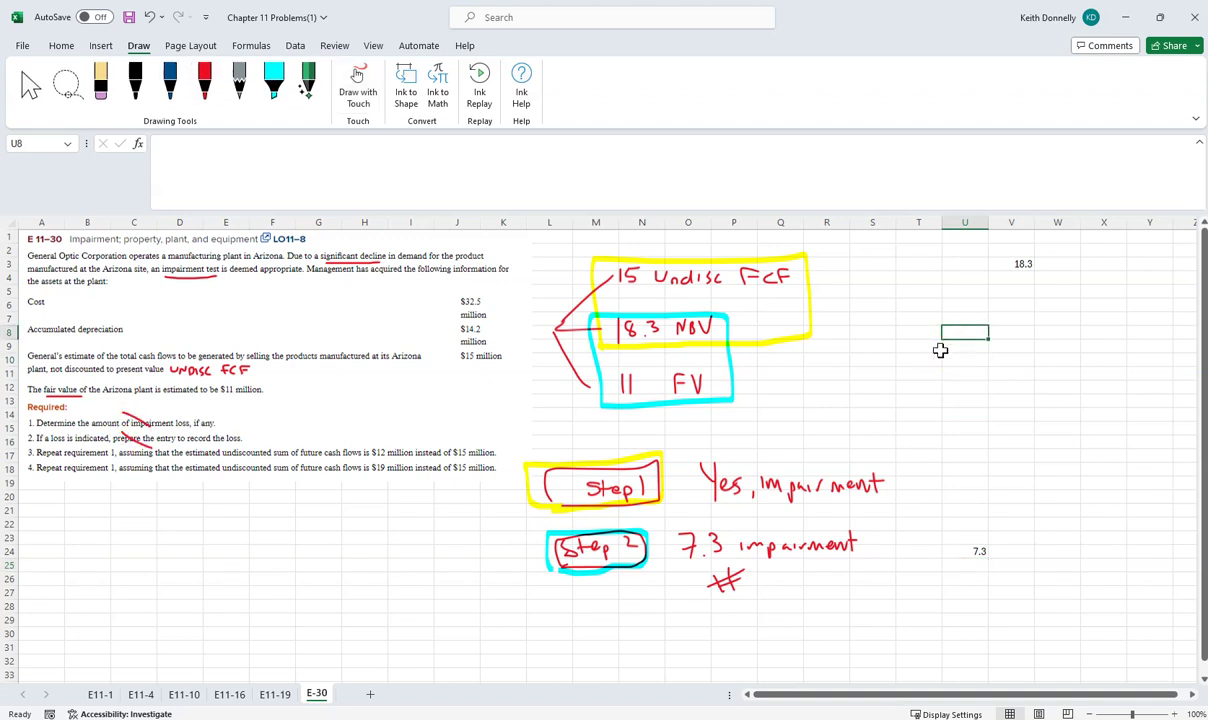
{"action": "type", "text": "Dr. Loss on "}
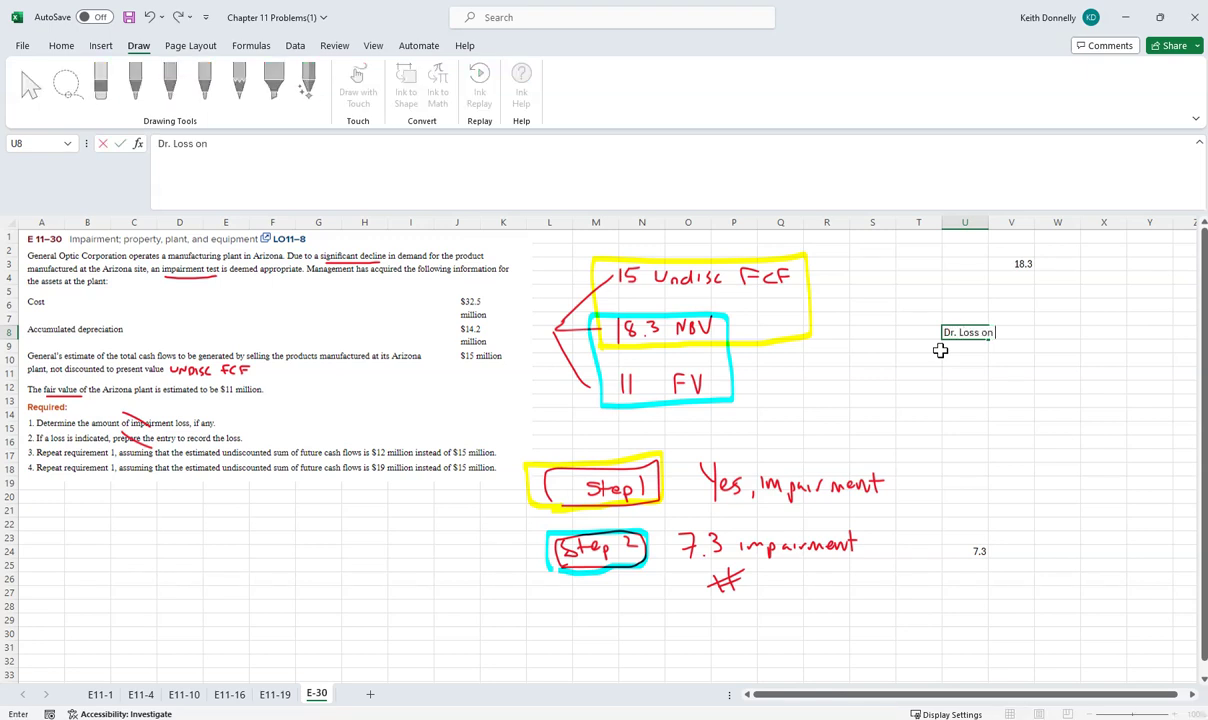
{"action": "type", "text": "Impairment"}
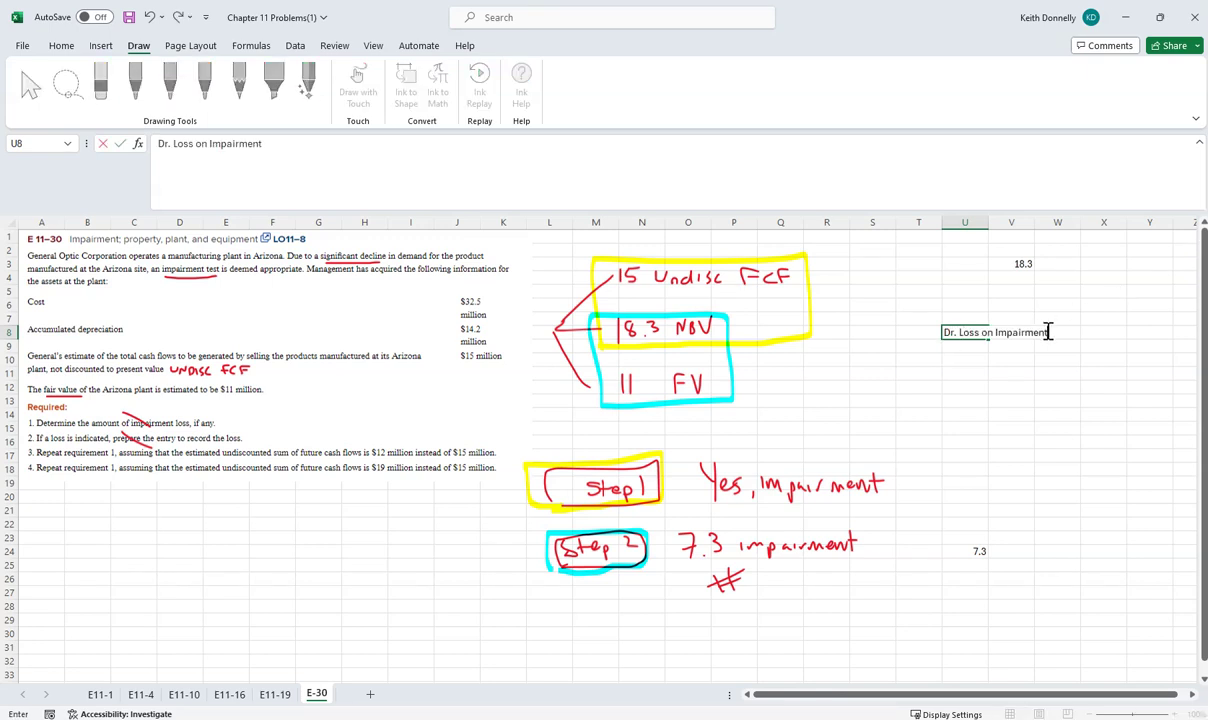
{"action": "left_click", "coordinate": [1192, 694]}
{"action": "left_click", "coordinate": [1192, 694]}
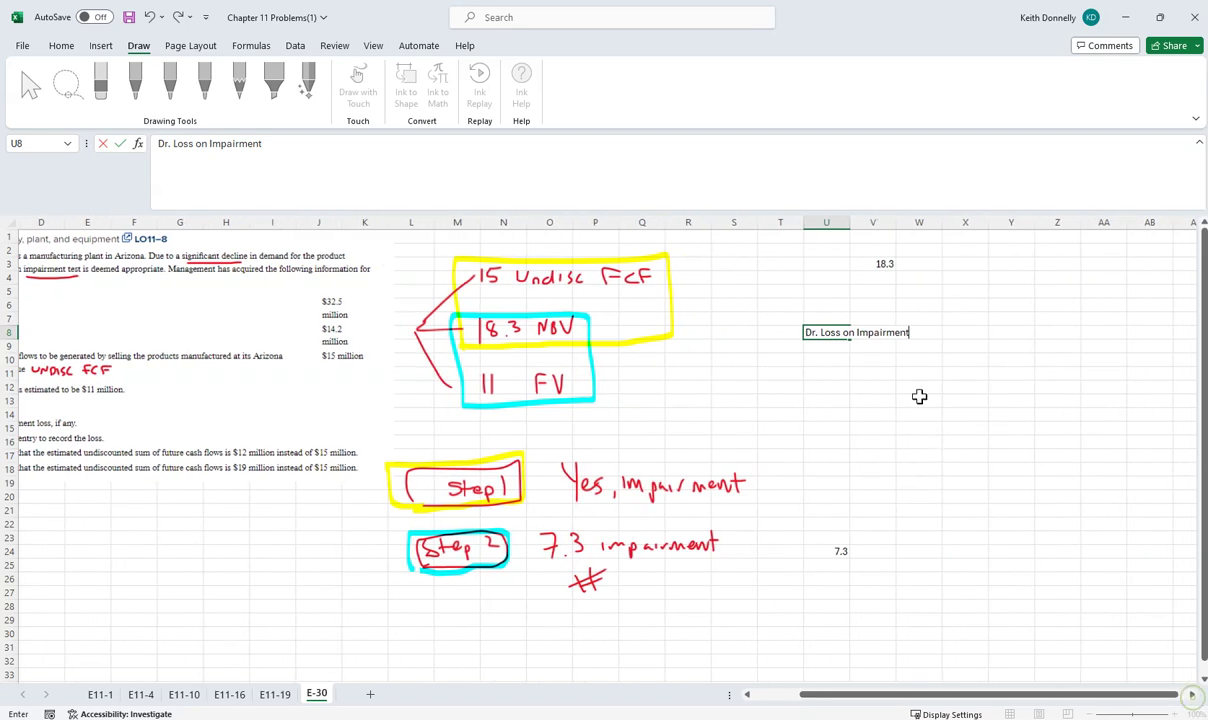
{"action": "left_click", "coordinate": [779, 333]}
{"action": "left_click", "coordinate": [954, 332]}
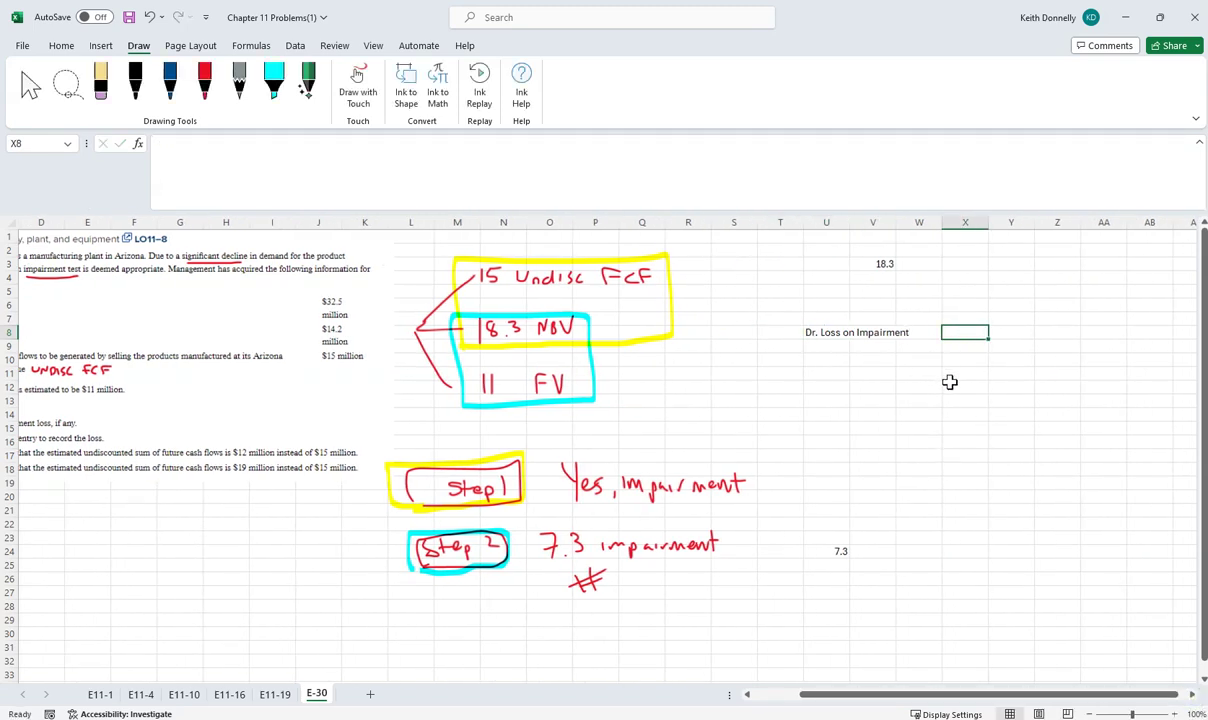
{"action": "type", "text": "7.3"}
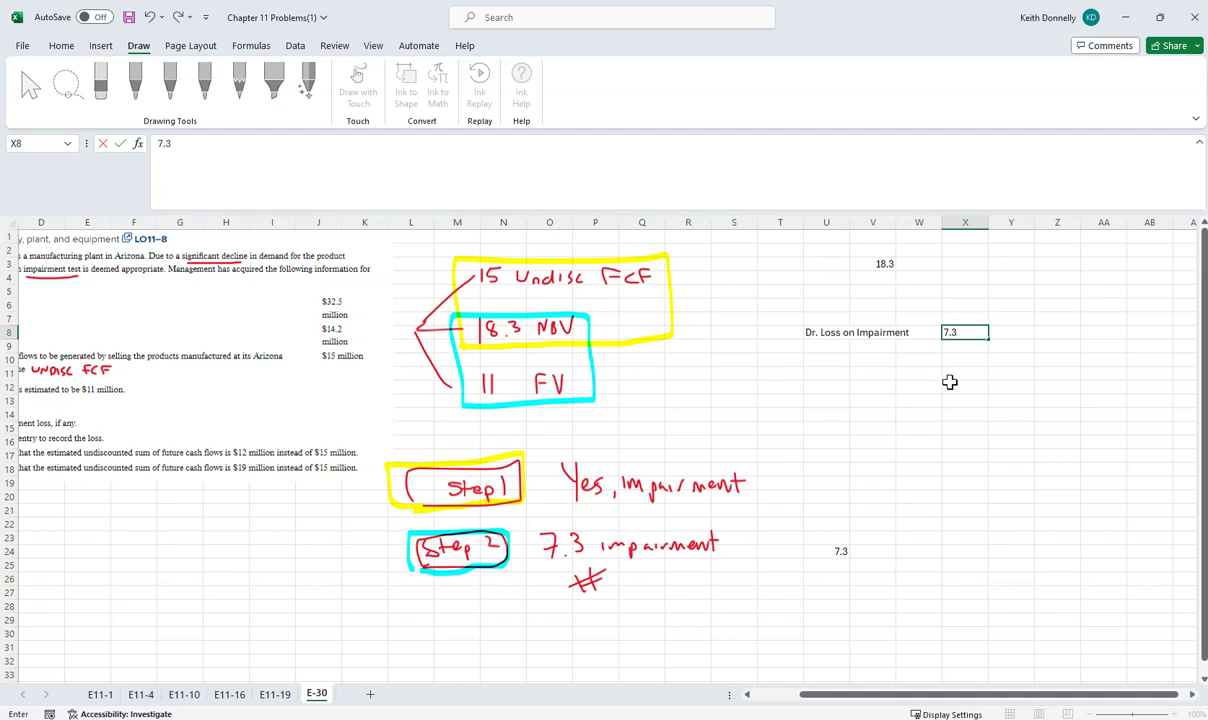
{"action": "key", "text": "Return"}
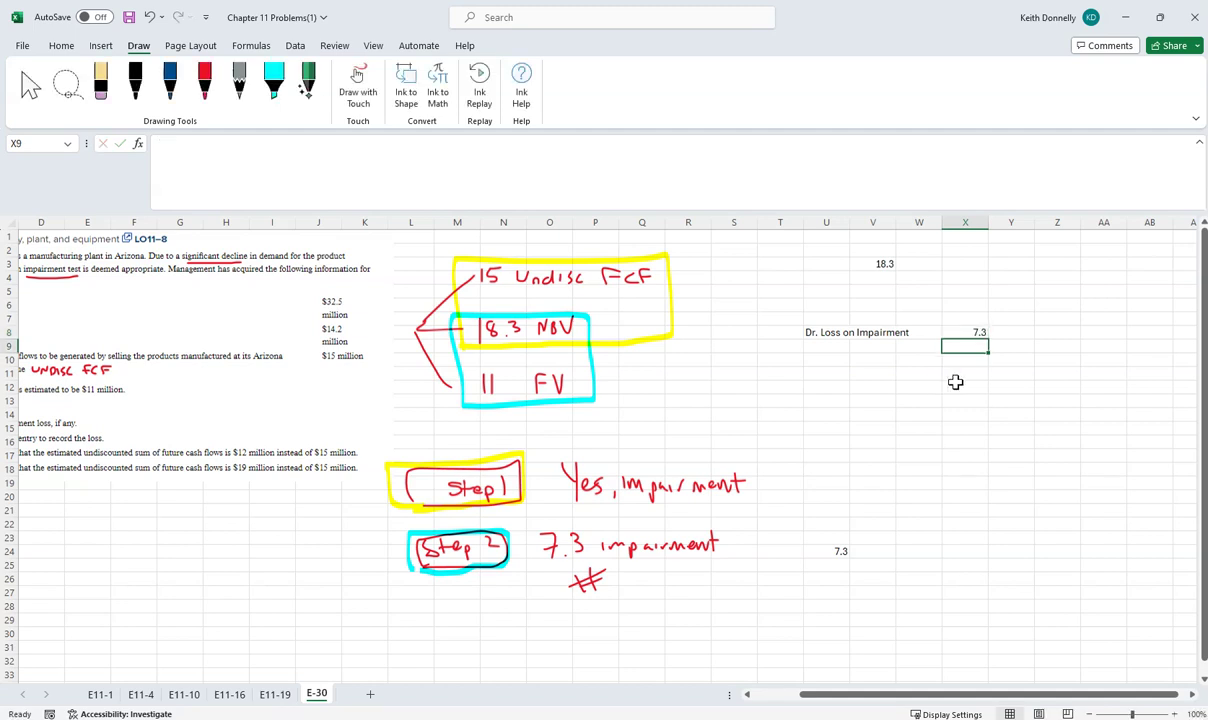
Step: Enter the journal line Dr. Acc Dep in U9 with the amount 14.2 in X9
{"action": "left_click", "coordinate": [833, 346]}
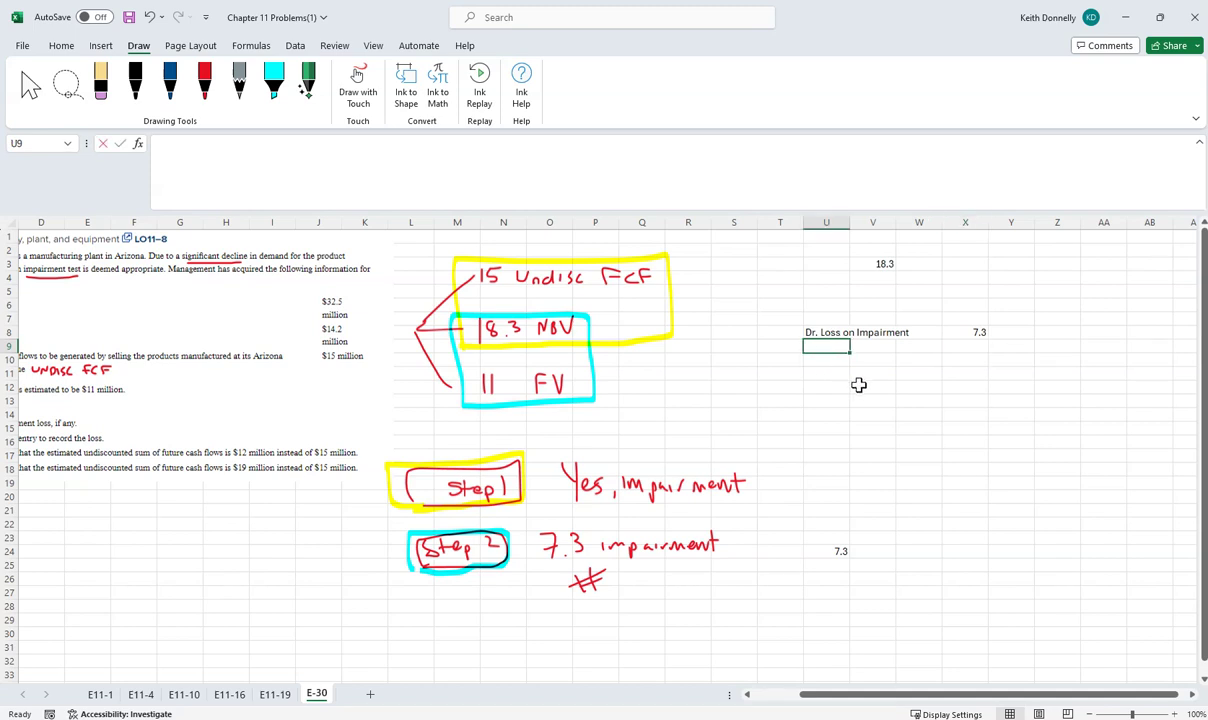
{"action": "type", "text": "Dr. AD"}
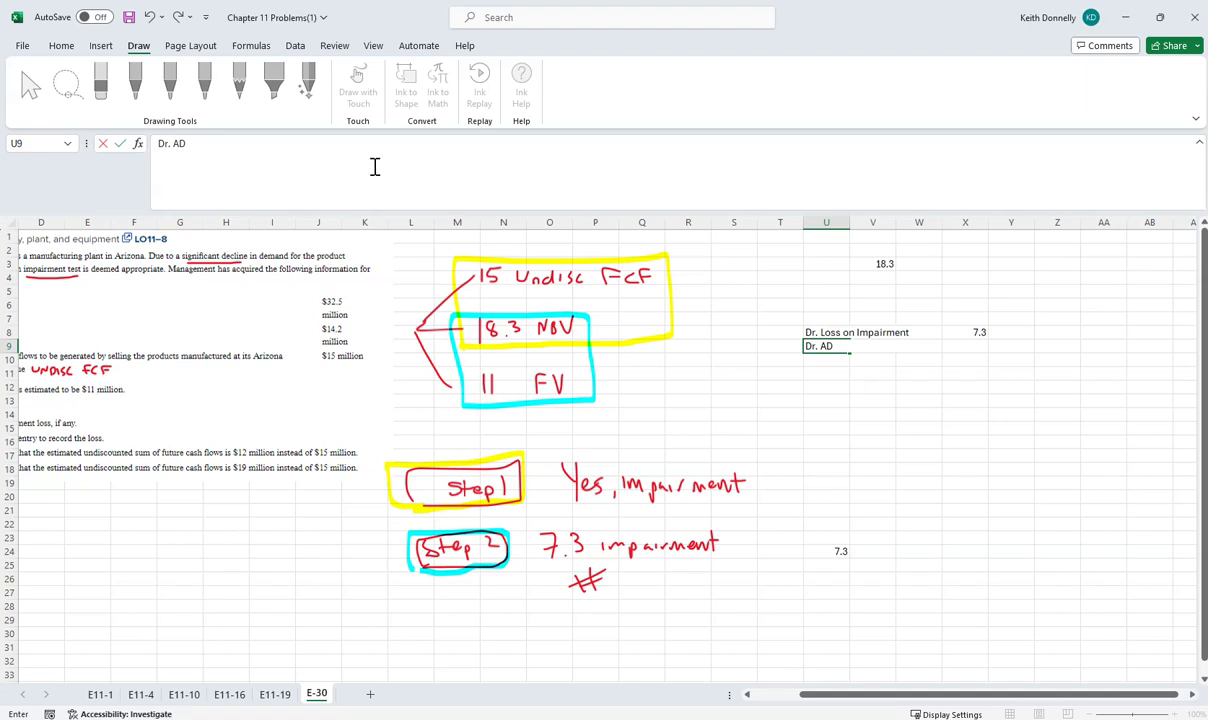
{"action": "key", "text": "Escape"}
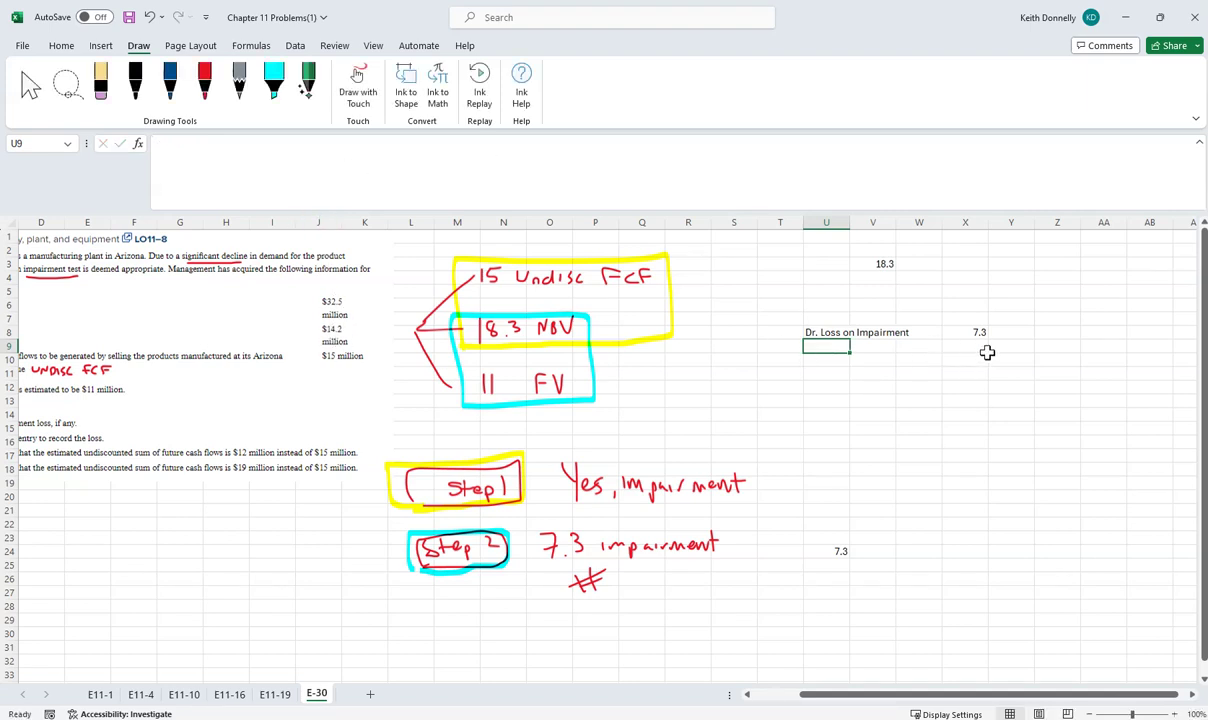
{"action": "type", "text": "Dr. A"}
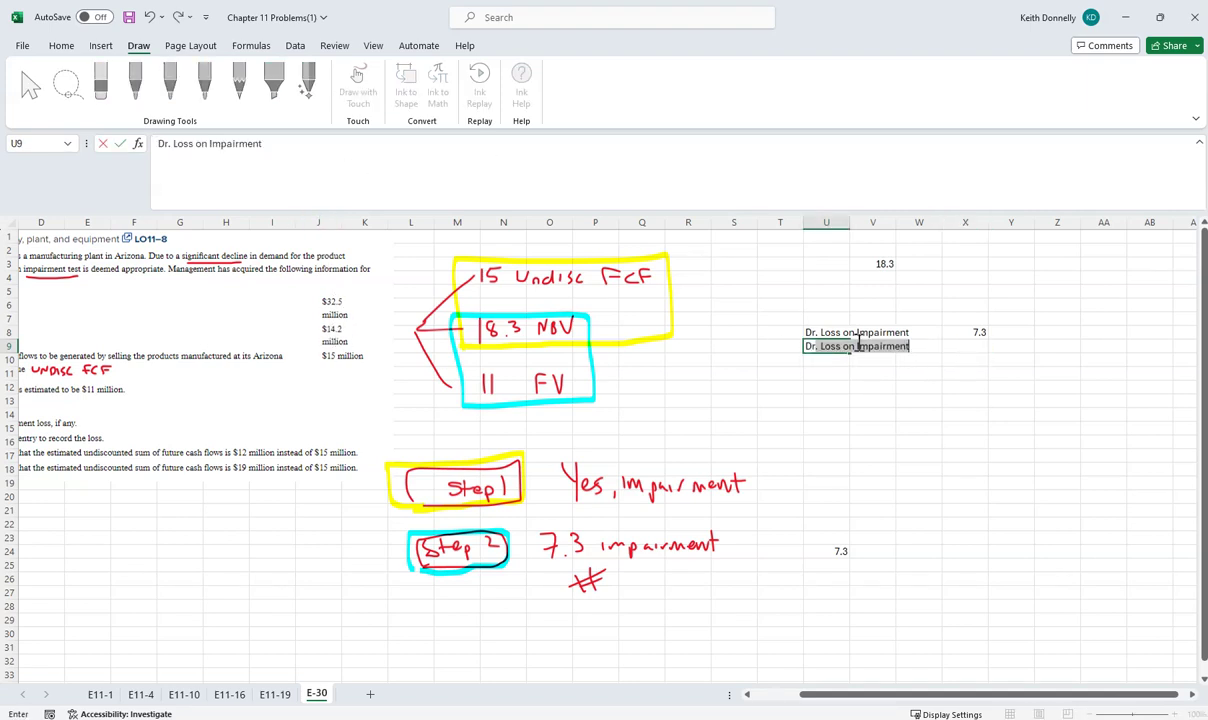
{"action": "type", "text": "cc Dep"}
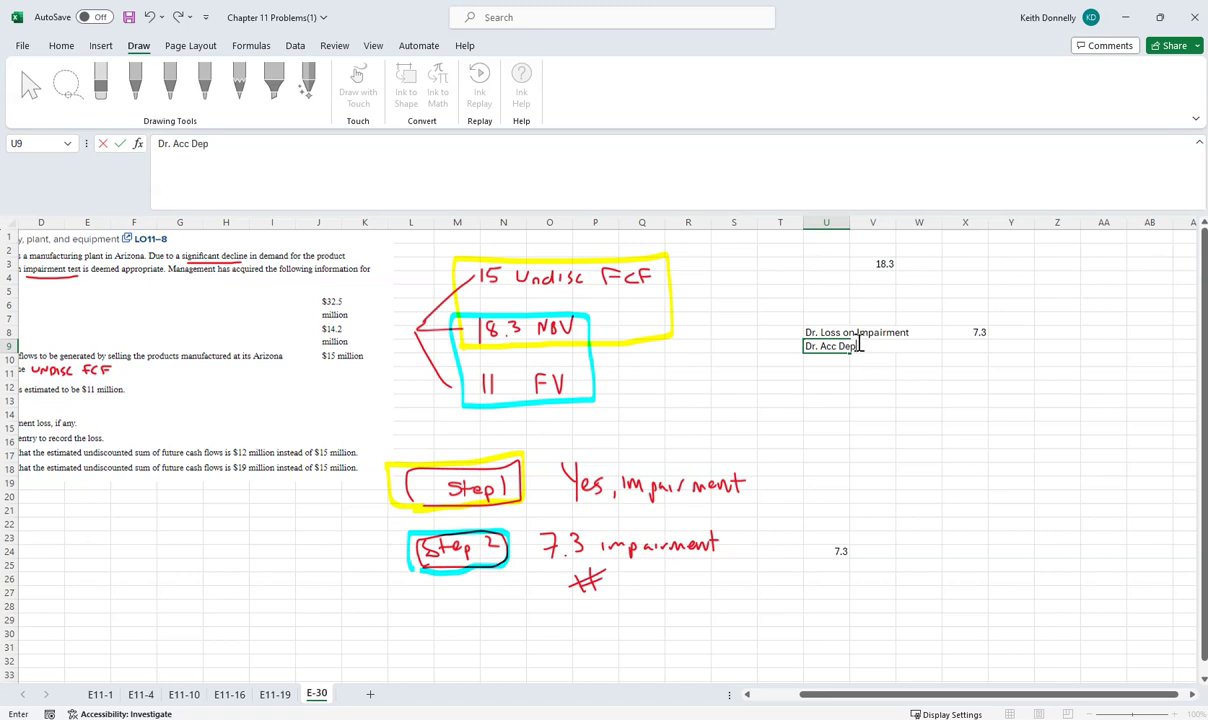
{"action": "key", "text": "Return"}
{"action": "left_click", "coordinate": [961, 346]}
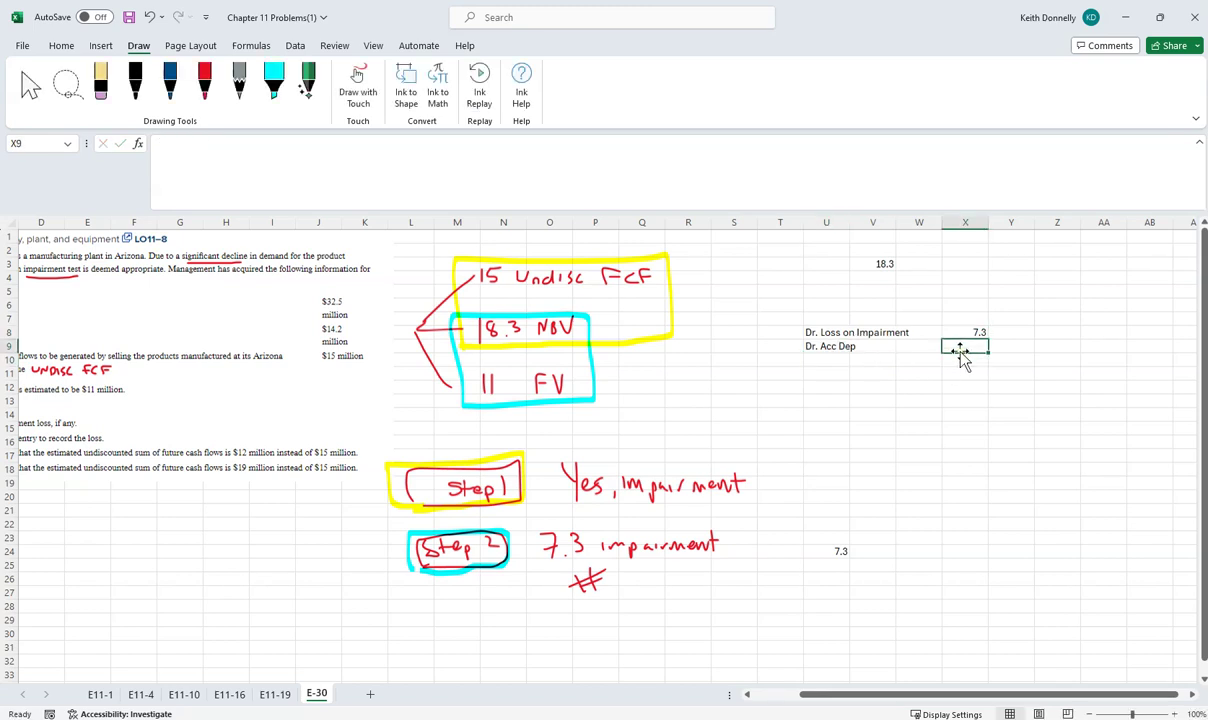
{"action": "type", "text": "14.2"}
{"action": "key", "text": "Return"}
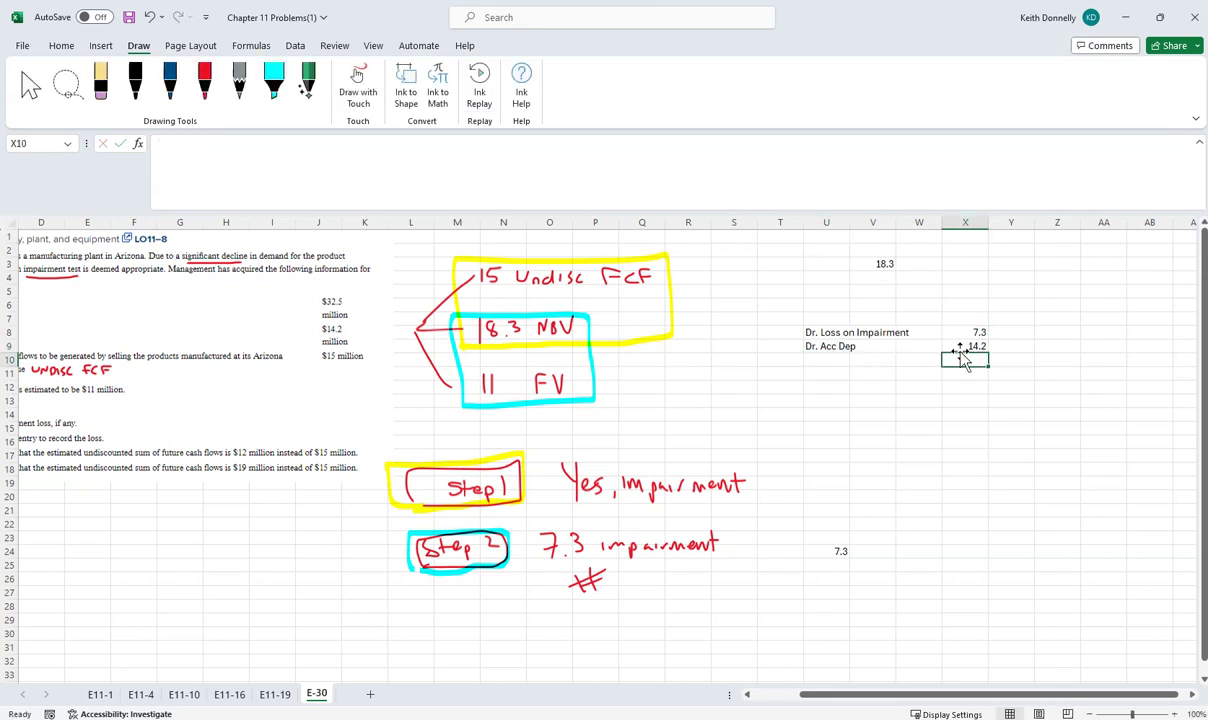
Step: Enter the credit line Cr. Plant Asset in V10, indented below the debits
{"action": "left_click", "coordinate": [870, 362]}
{"action": "type", "text": "C"}
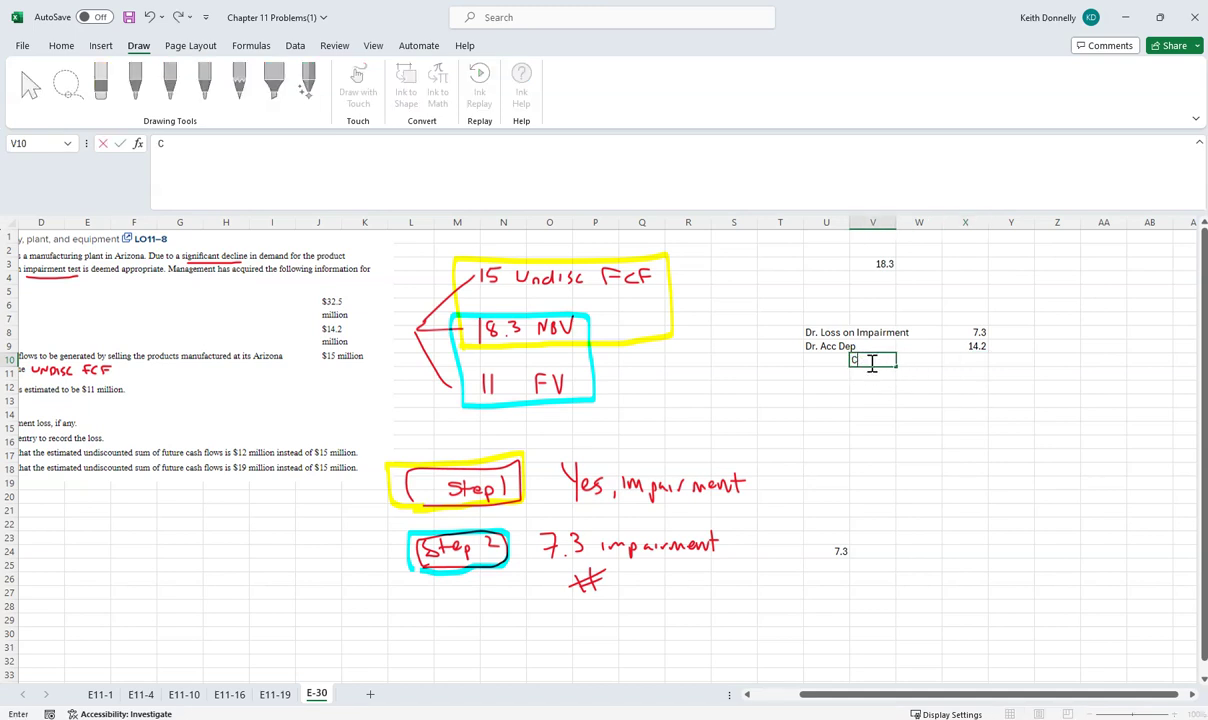
{"action": "type", "text": "r. Plant Asset"}
{"action": "key", "text": "Return"}
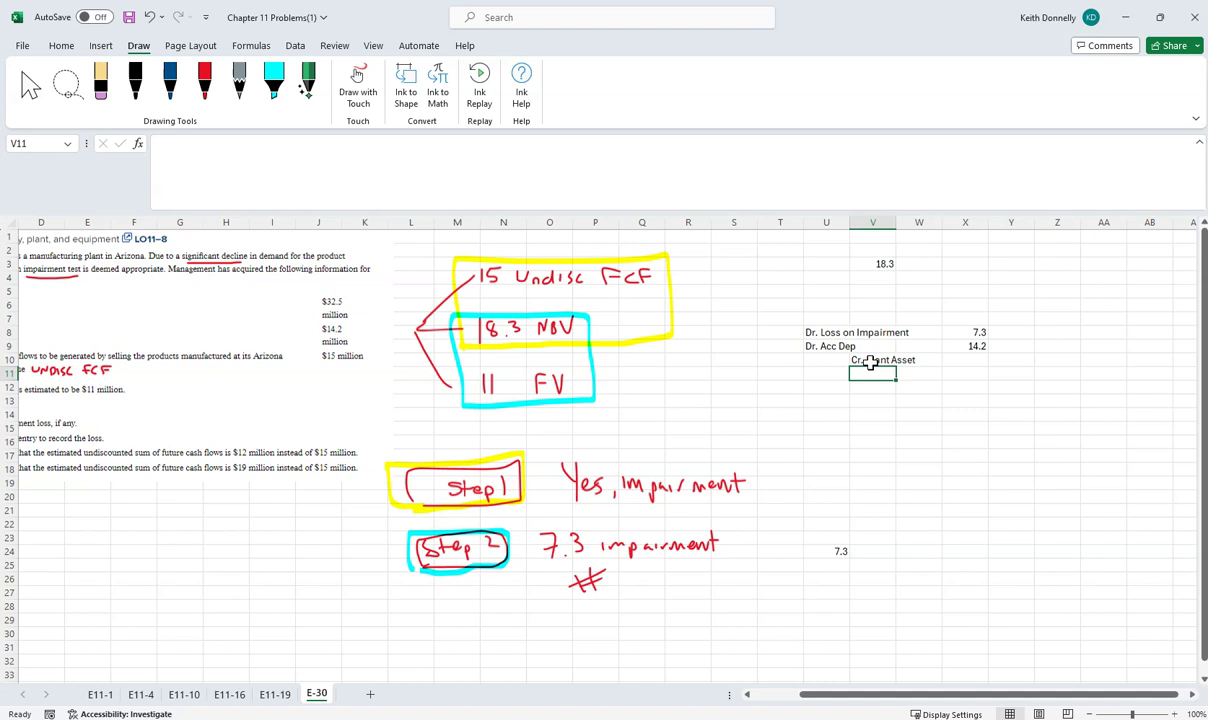
Step: Calculate the plant asset credit in Y10 as the sum of both debits with =X8+X9
{"action": "left_click", "coordinate": [1008, 361]}
{"action": "type", "text": "="}
{"action": "key", "text": "Up"}
{"action": "key", "text": "Up"}
{"action": "key", "text": "Left"}
{"action": "type", "text": "+"}
{"action": "key", "text": "Up"}
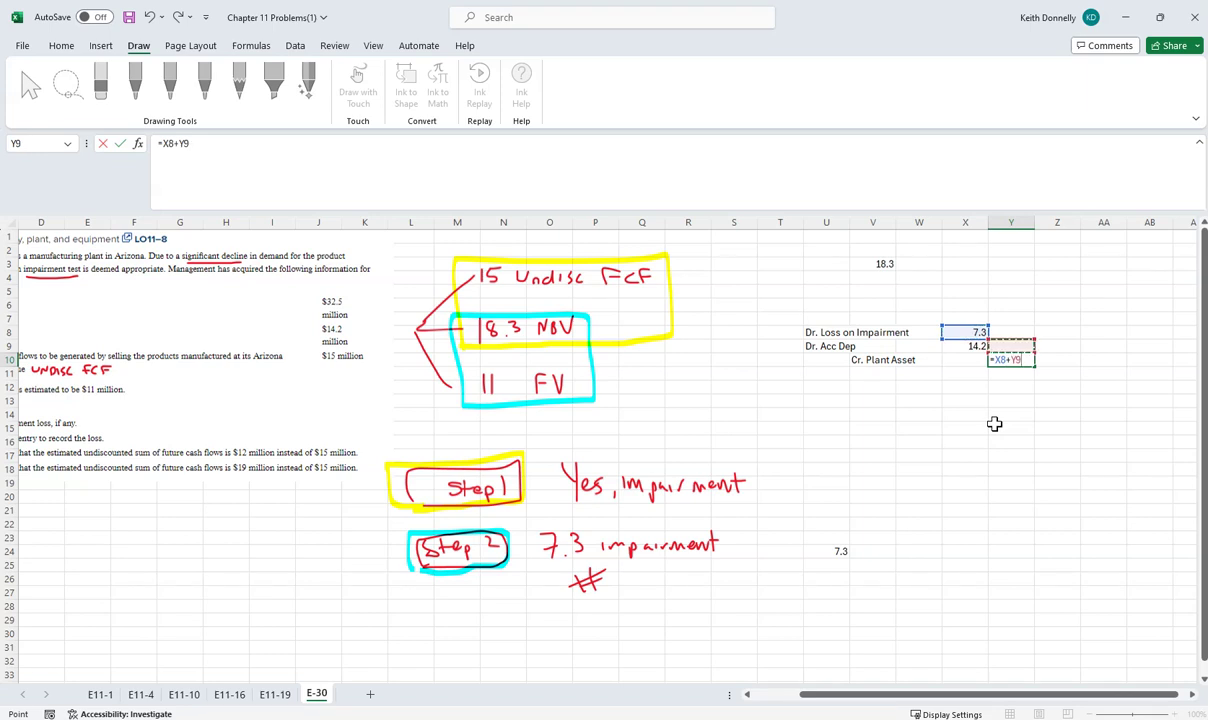
{"action": "key", "text": "Left"}
{"action": "key", "text": "Return"}
Step: Revise the undiscounted cash flow in red, striking out 15 for 12, and scribbling out 12 for 19
{"action": "key", "text": "Left"}
{"action": "key", "text": "Left"}
{"action": "key", "text": "Left"}
{"action": "key", "text": "Left"}
{"action": "key", "text": "Left"}
{"action": "key", "text": "Left"}
{"action": "key", "text": "Left"}
{"action": "key", "text": "Left"}
{"action": "key", "text": "Left"}
{"action": "key", "text": "Left"}
{"action": "key", "text": "Left"}
{"action": "key", "text": "Left"}
{"action": "key", "text": "Left"}
{"action": "key", "text": "Left"}
{"action": "key", "text": "Left"}
{"action": "key", "text": "Left"}
{"action": "key", "text": "Left"}
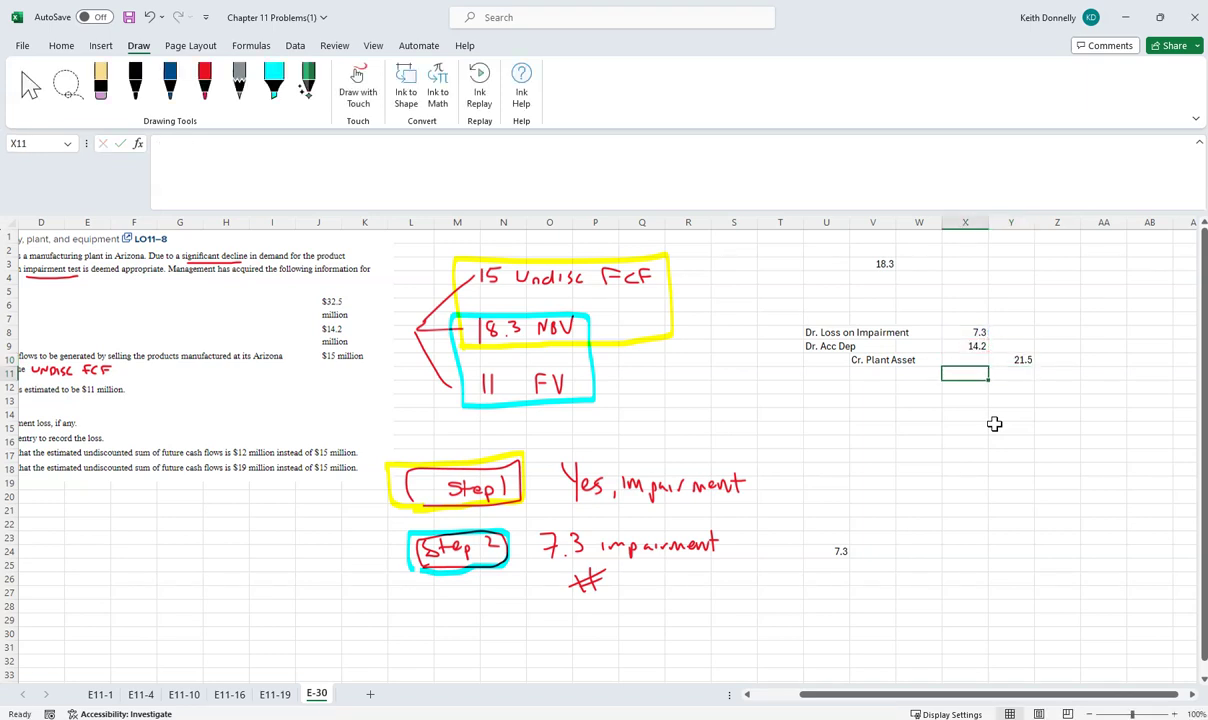
{"action": "key", "text": "Left"}
{"action": "key", "text": "Left"}
{"action": "key", "text": "Left"}
{"action": "key", "text": "Left"}
{"action": "key", "text": "Left"}
{"action": "key", "text": "Left"}
{"action": "key", "text": "Left"}
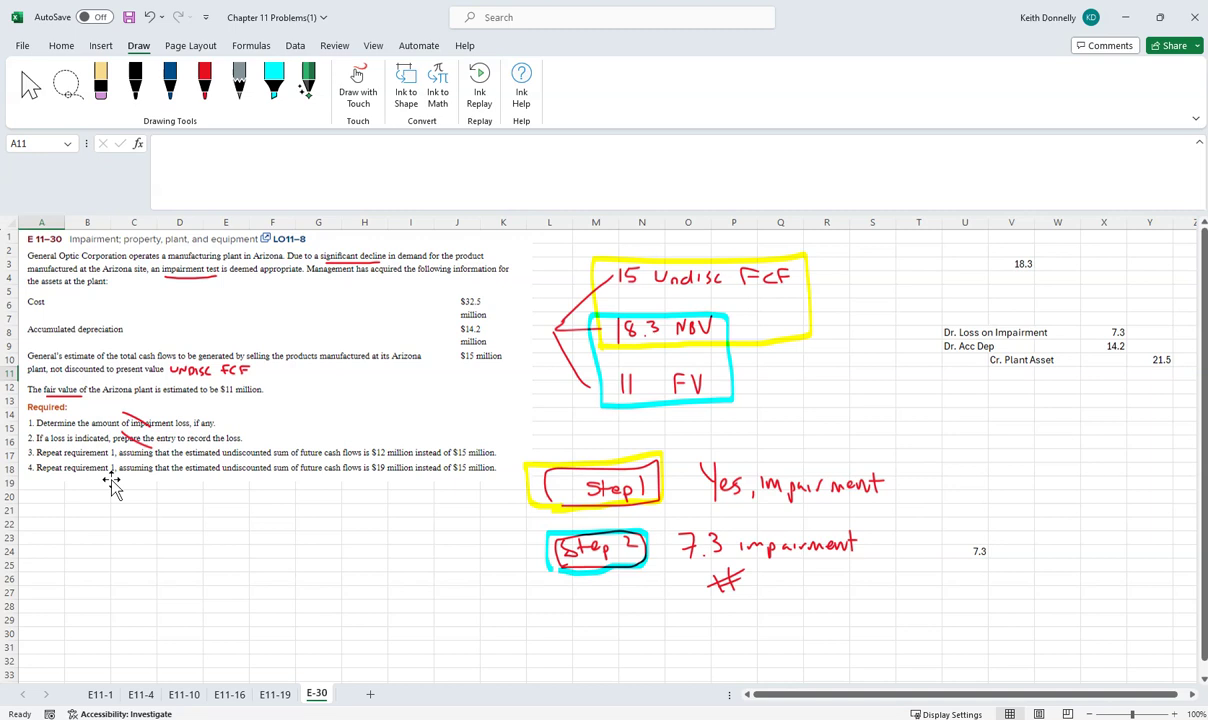
{"action": "left_click", "coordinate": [204, 80]}
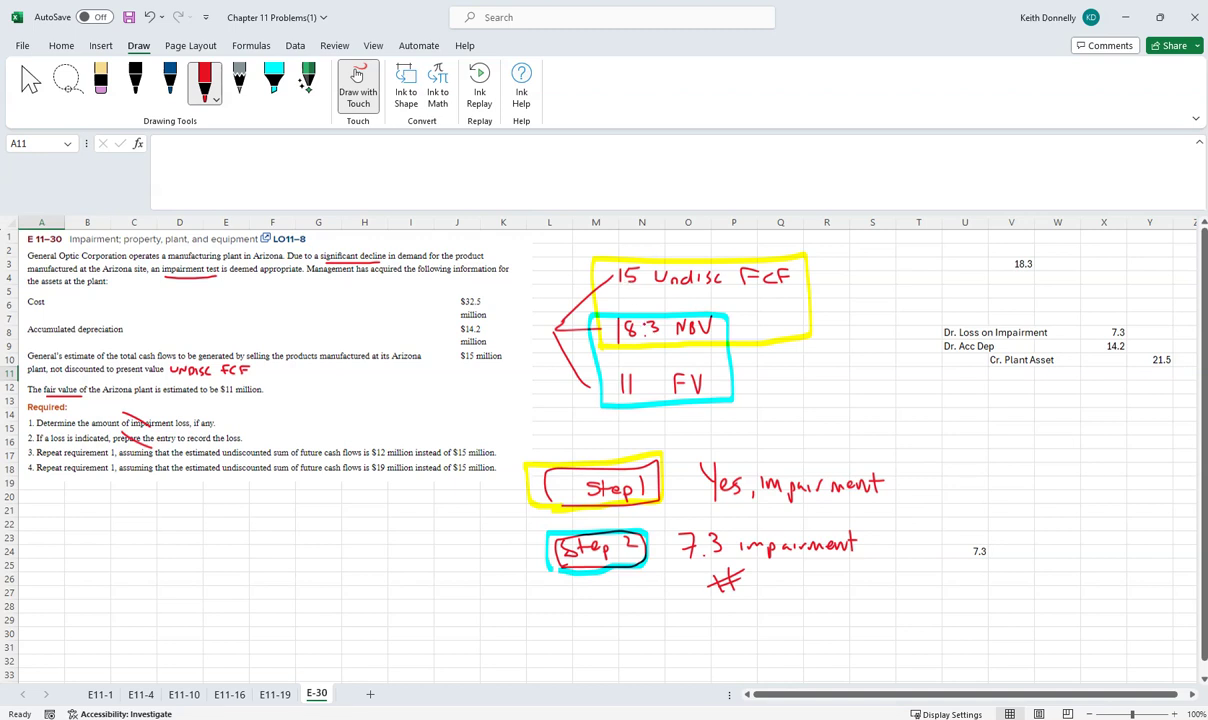
{"action": "mouse_move", "coordinate": [641, 270]}
{"action": "left_mouse_down"}
{"action": "mouse_move", "coordinate": [638, 280]}
{"action": "mouse_move", "coordinate": [627, 263]}
{"action": "left_mouse_up"}
{"action": "left_click_drag", "start_coordinate": [632, 250], "coordinate": [641, 263]}
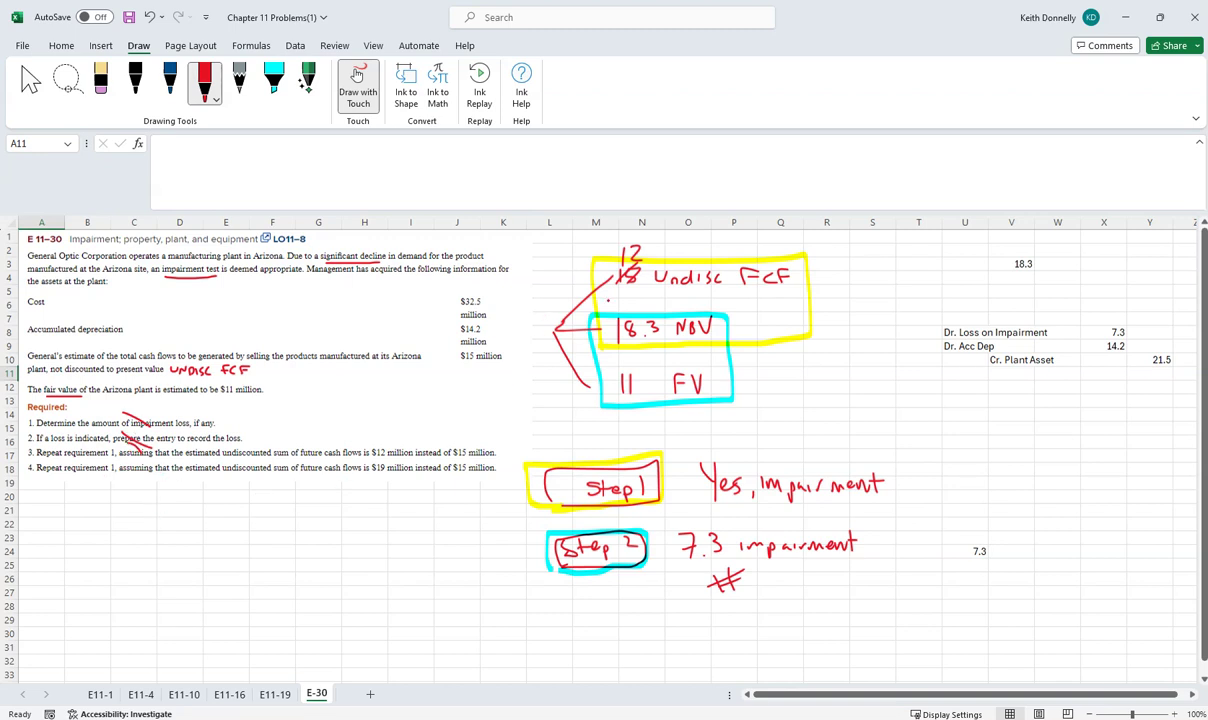
{"action": "mouse_move", "coordinate": [616, 250]}
{"action": "left_mouse_down"}
{"action": "mouse_move", "coordinate": [636, 258]}
{"action": "mouse_move", "coordinate": [595, 255]}
{"action": "mouse_move", "coordinate": [609, 255]}
{"action": "left_mouse_up"}
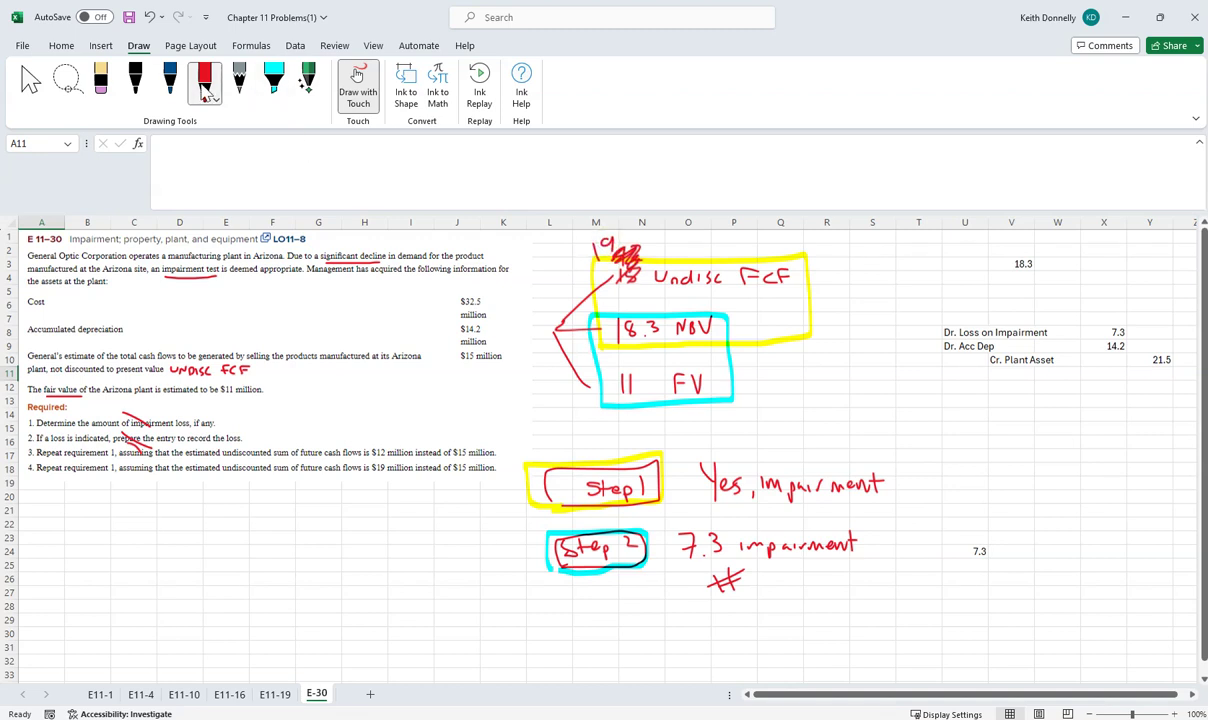
Step: In blue, draw a greater-than sign above 18.3 NBV and replace Yes beside Step 1 with NO, not impairment
{"action": "left_click", "coordinate": [170, 80]}
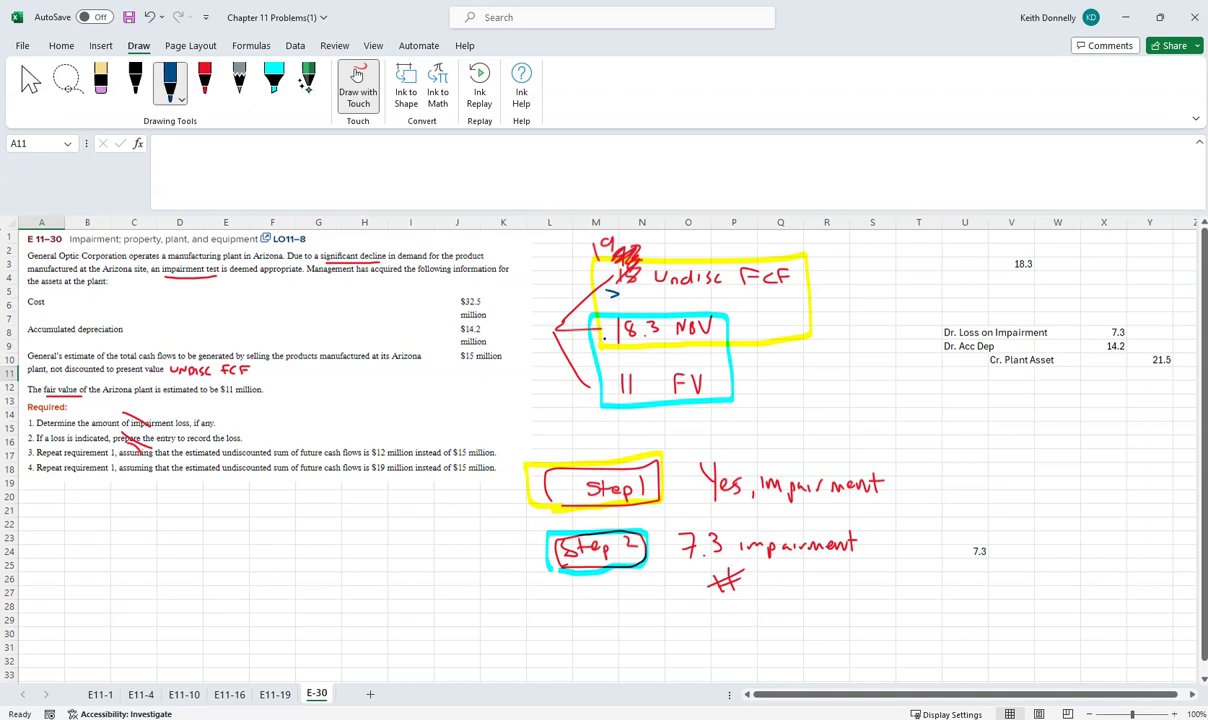
{"action": "mouse_move", "coordinate": [708, 458]}
{"action": "left_mouse_down"}
{"action": "mouse_move", "coordinate": [740, 496]}
{"action": "mouse_move", "coordinate": [712, 497]}
{"action": "left_mouse_up"}
{"action": "mouse_move", "coordinate": [750, 458]}
{"action": "left_mouse_down"}
{"action": "mouse_move", "coordinate": [754, 442]}
{"action": "mouse_move", "coordinate": [787, 463]}
{"action": "mouse_move", "coordinate": [970, 444]}
{"action": "left_mouse_up"}
{"action": "left_click", "coordinate": [767, 455]}
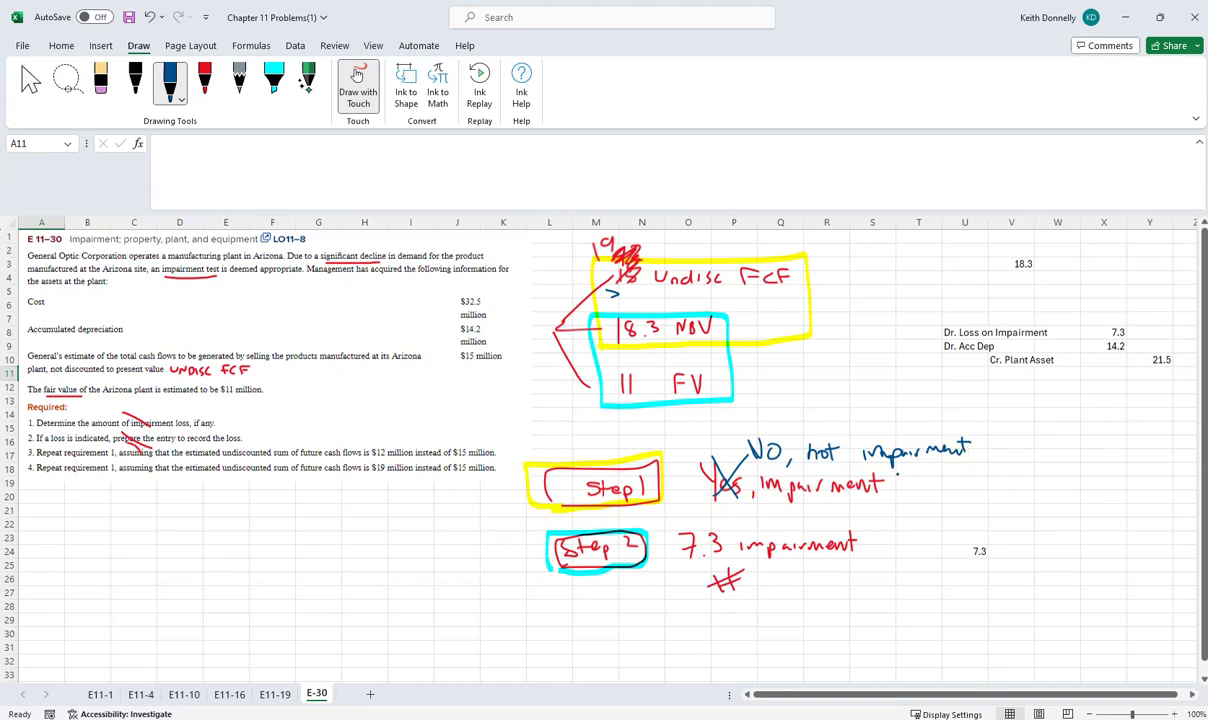